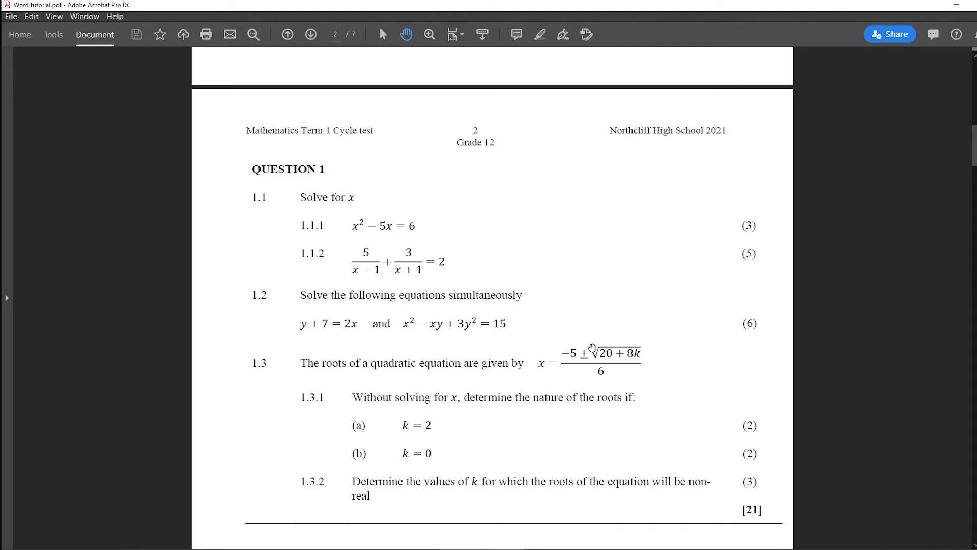
Step: Review the sample Grade 12 mathematics cycle test PDF from Question 1 through the Question 6 cumulative frequency graph
scroll(592, 348, "down", 1)
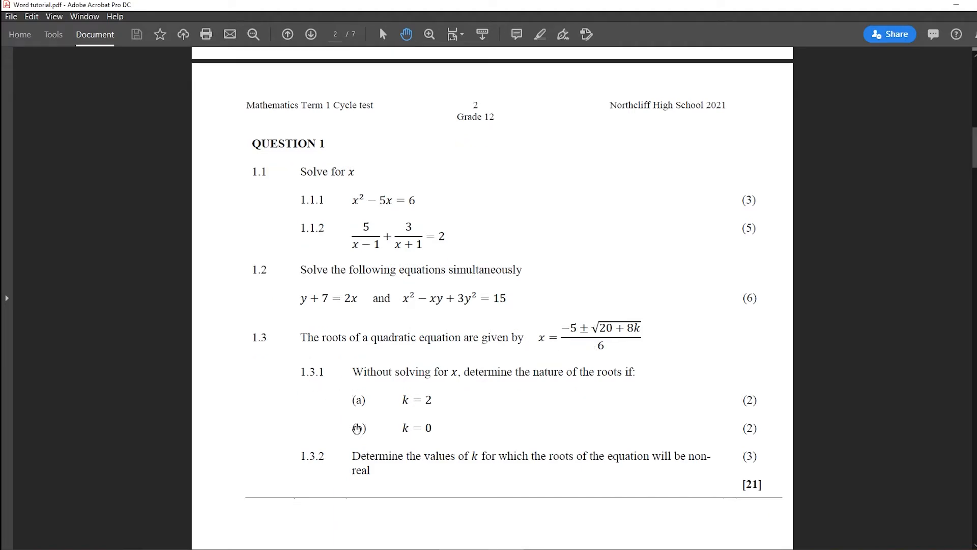
scroll(514, 347, "down", 1)
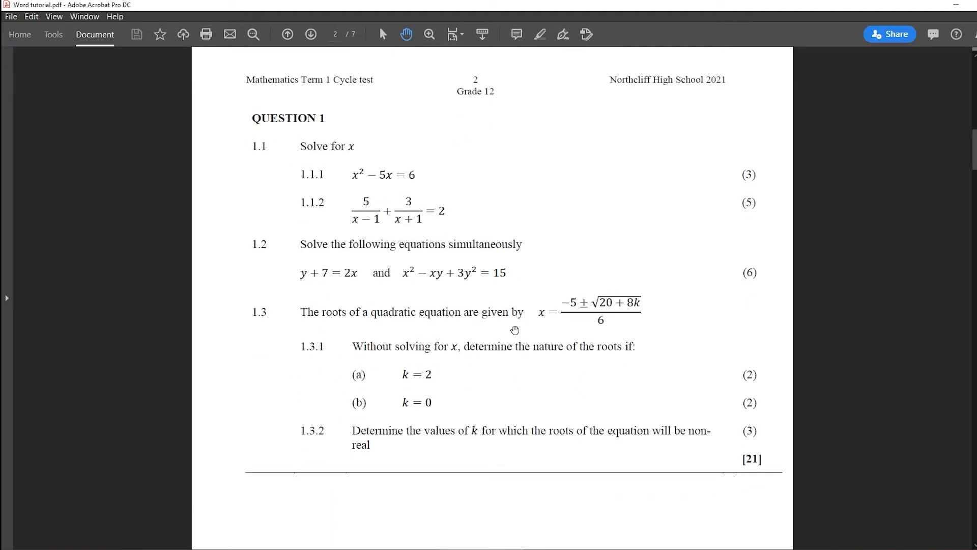
scroll(515, 331, "down", 15)
scroll(515, 336, "down", 9)
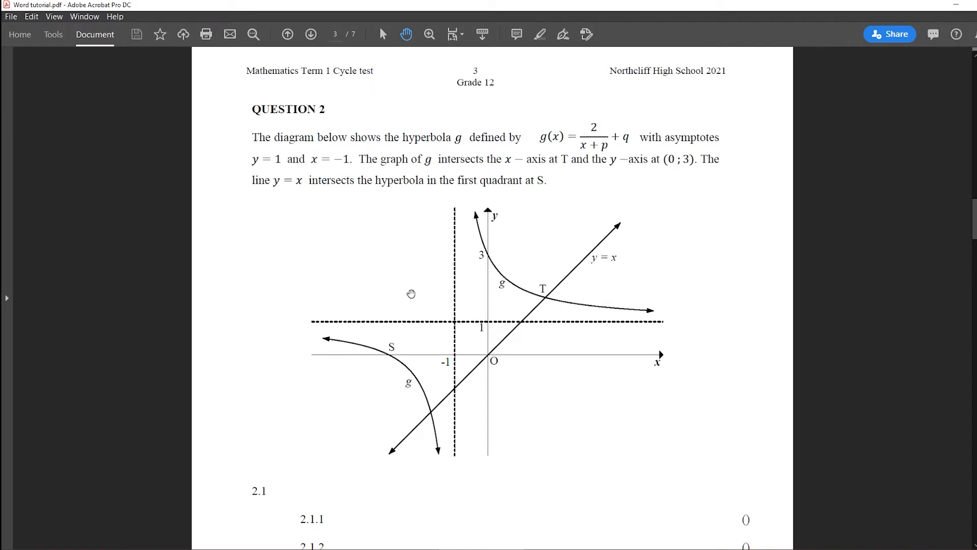
scroll(411, 294, "down", 10)
scroll(413, 298, "down", 5)
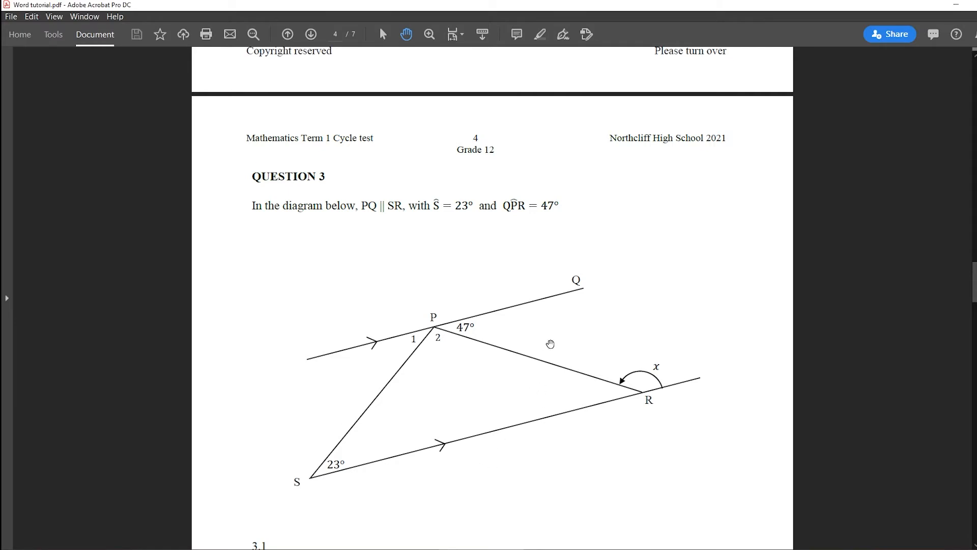
scroll(550, 344, "down", 14)
scroll(550, 344, "down", 3)
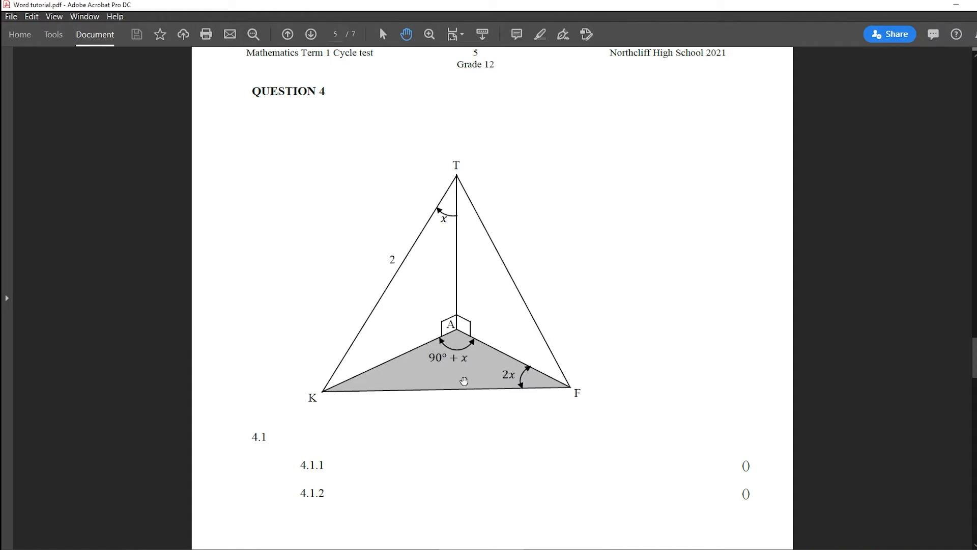
scroll(598, 289, "down", 15)
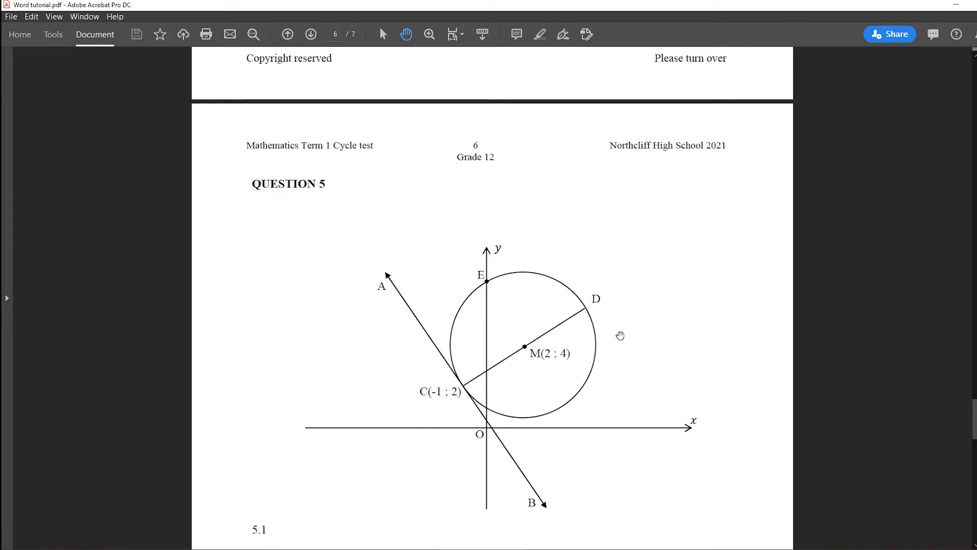
scroll(621, 337, "down", 1)
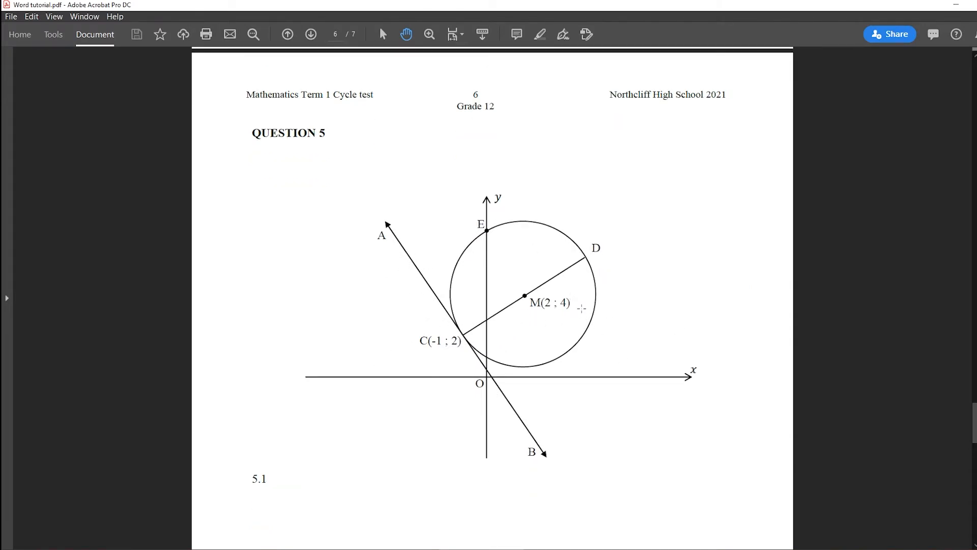
scroll(582, 308, "down", 12)
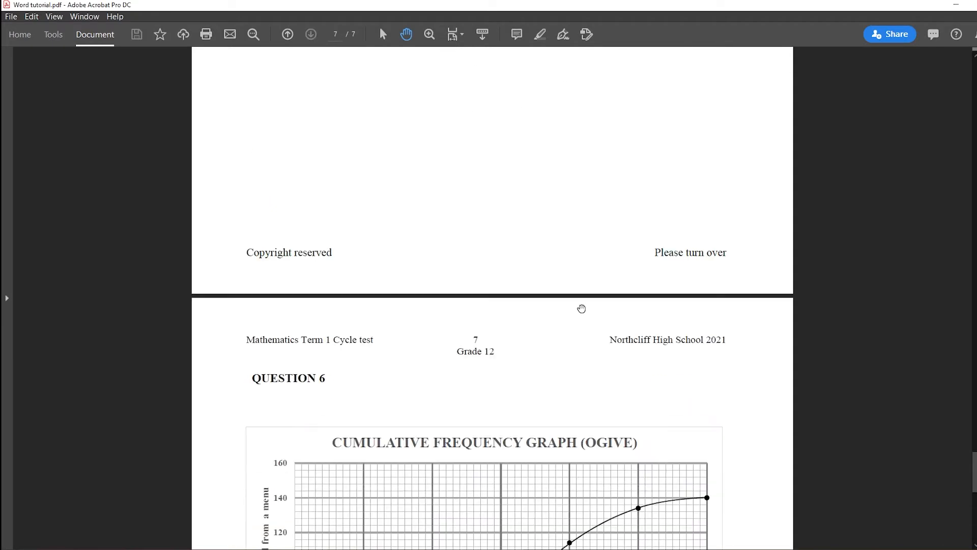
scroll(582, 307, "down", 5)
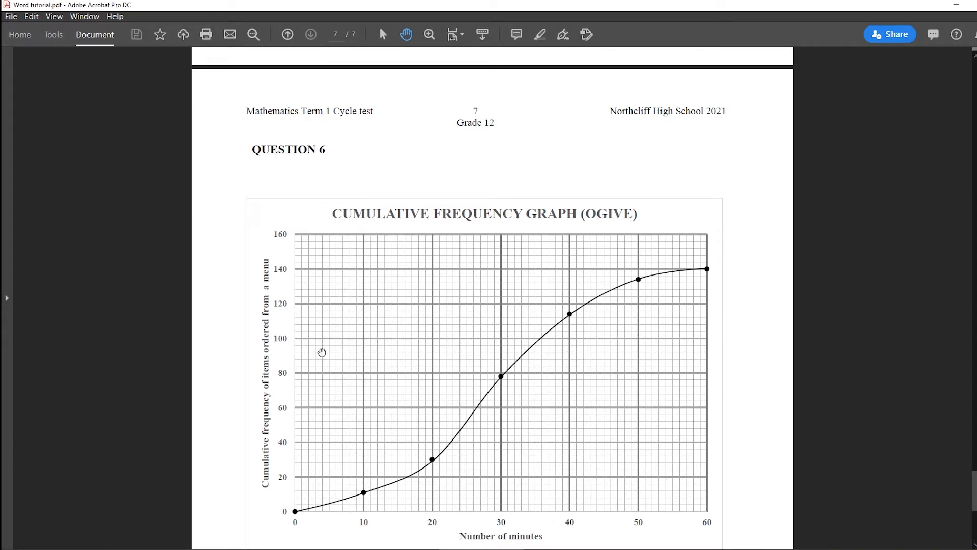
scroll(556, 392, "down", 1)
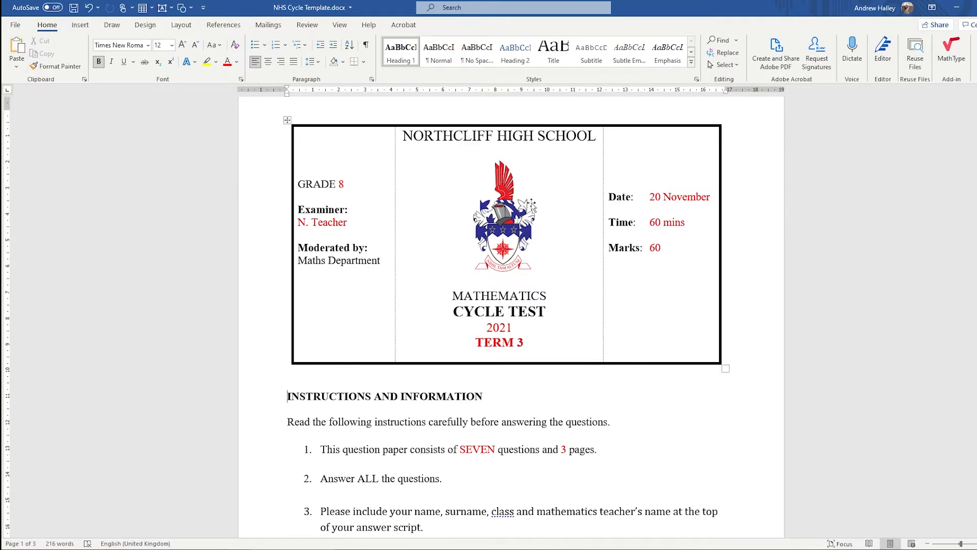
Step: In Word, start saving a copy of the NHS Cycle Template and browse to 2021 > Assessments > Grade 12 > Term 1 > Cycle
left_click(6, 27)
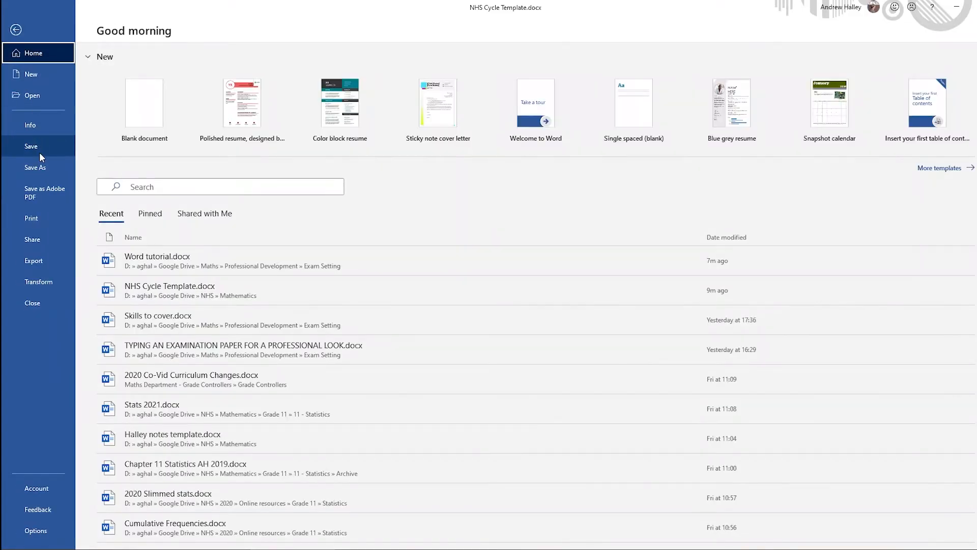
left_click(41, 167)
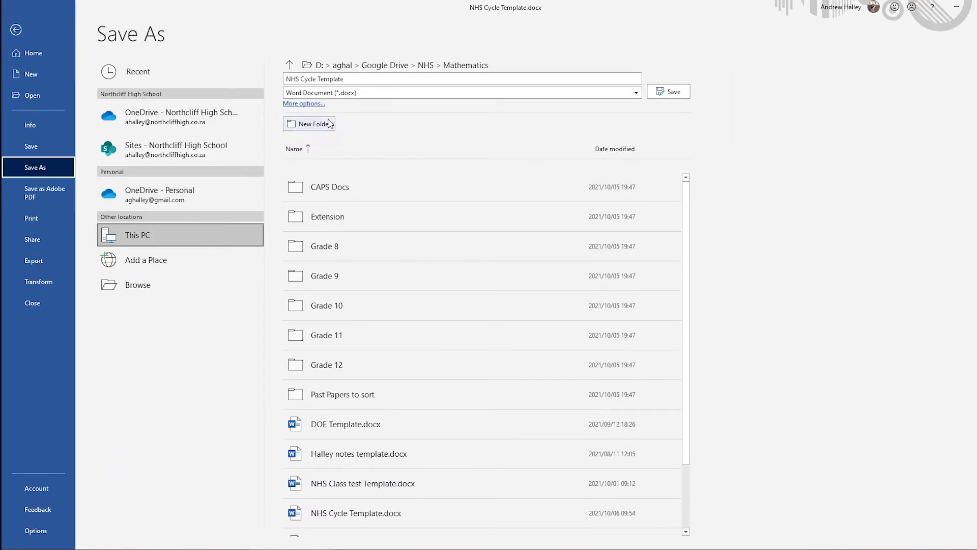
left_click(463, 71)
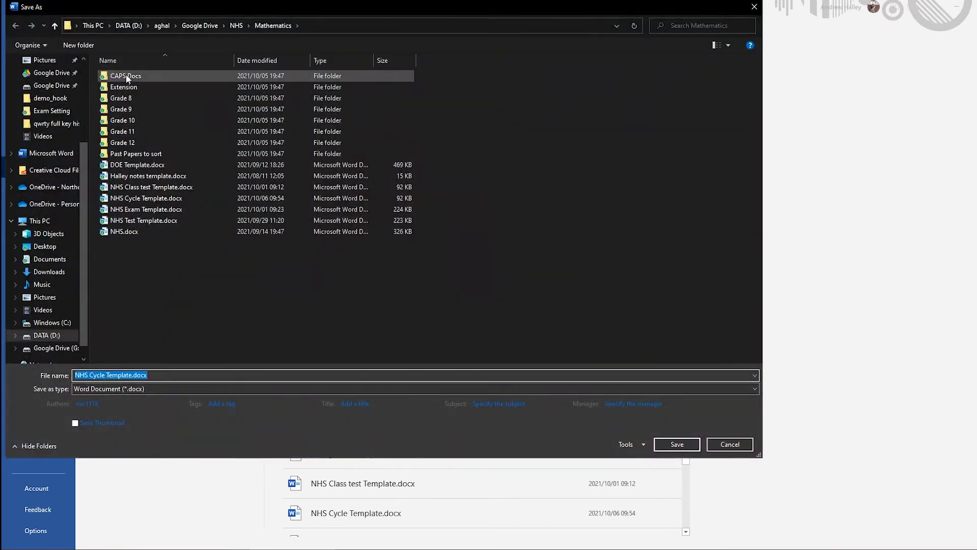
scroll(84, 78, "up", 3)
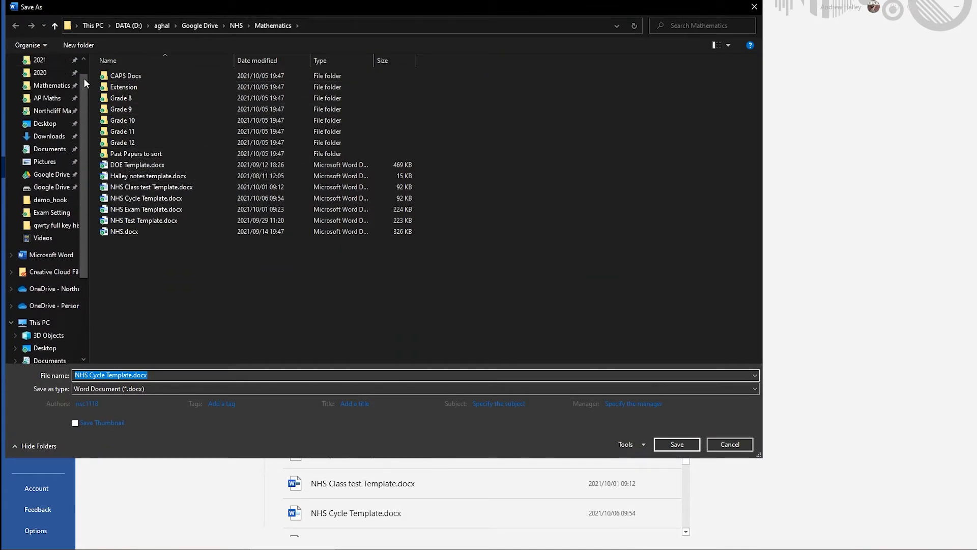
left_click(39, 81)
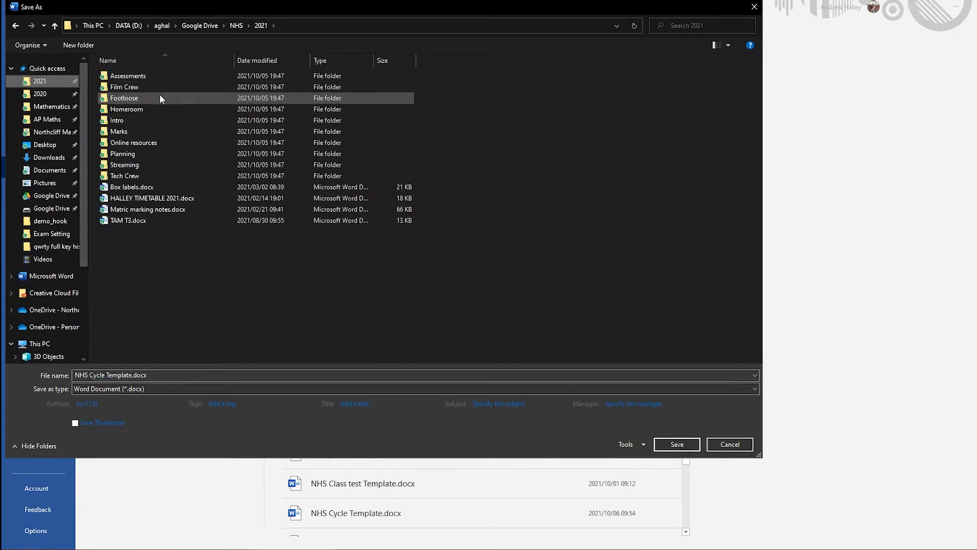
double_click(128, 75)
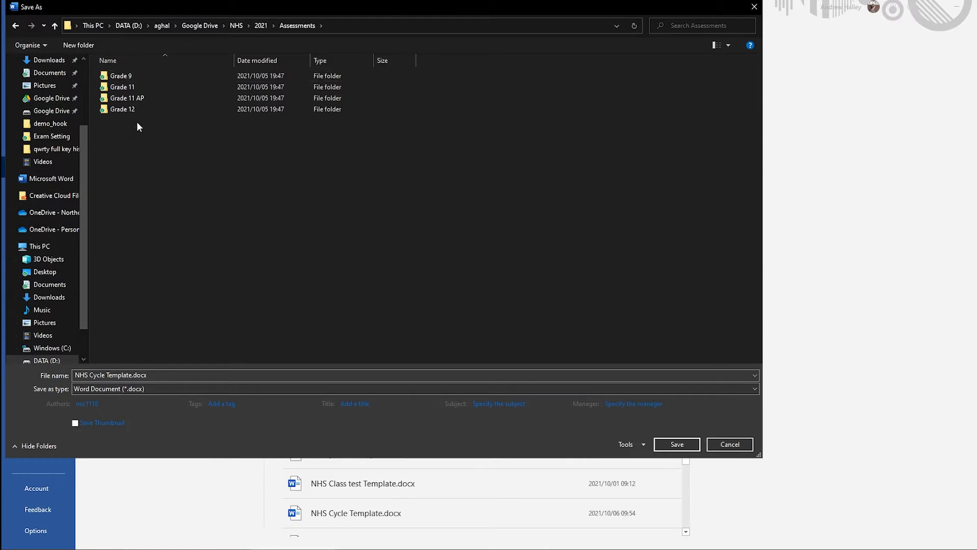
double_click(130, 109)
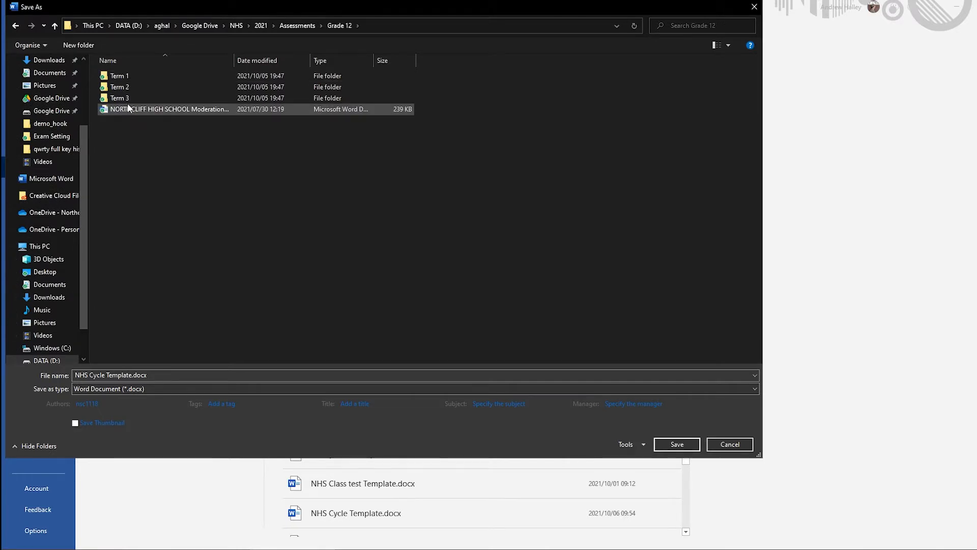
double_click(116, 76)
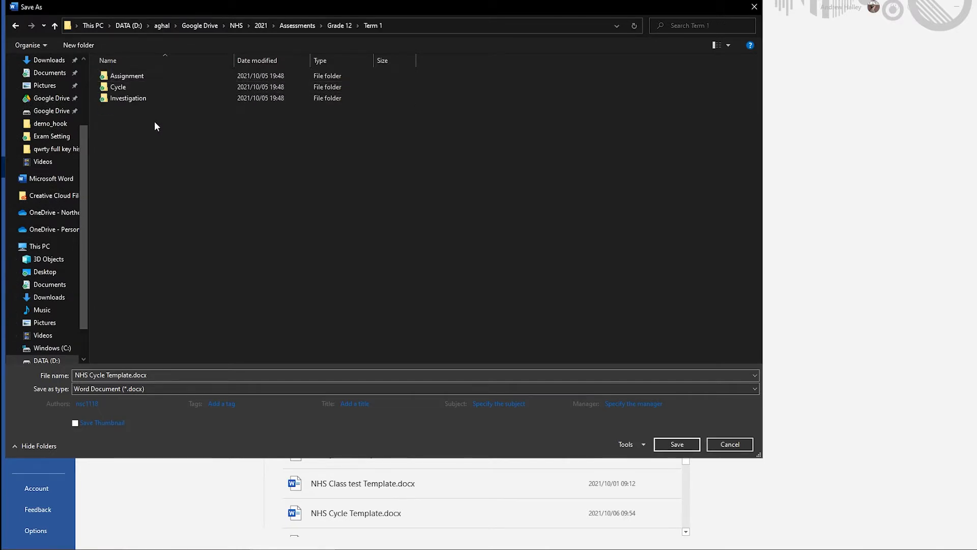
double_click(120, 88)
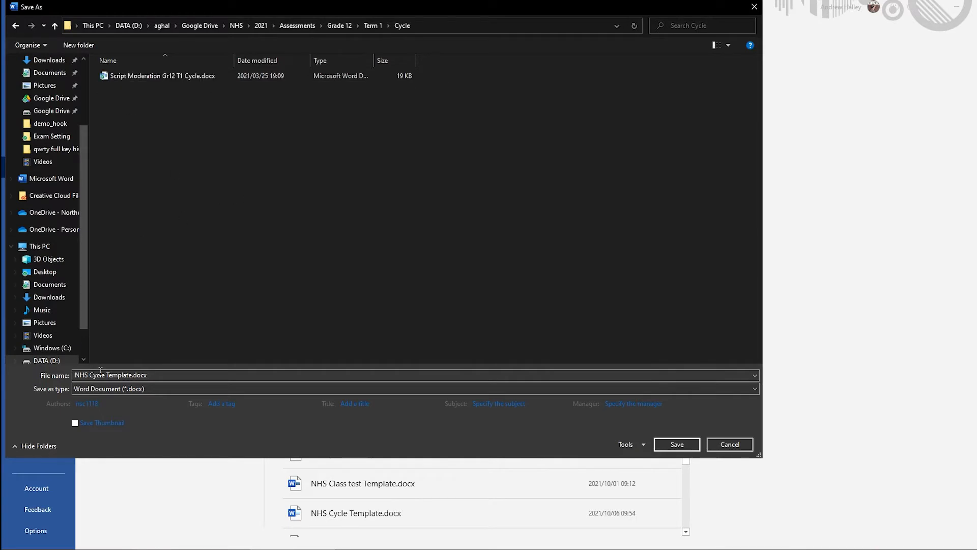
Step: Name the copy "NHS 2021 T2 Gr12 Cycle v1" and save it as a Word document
left_click(120, 376)
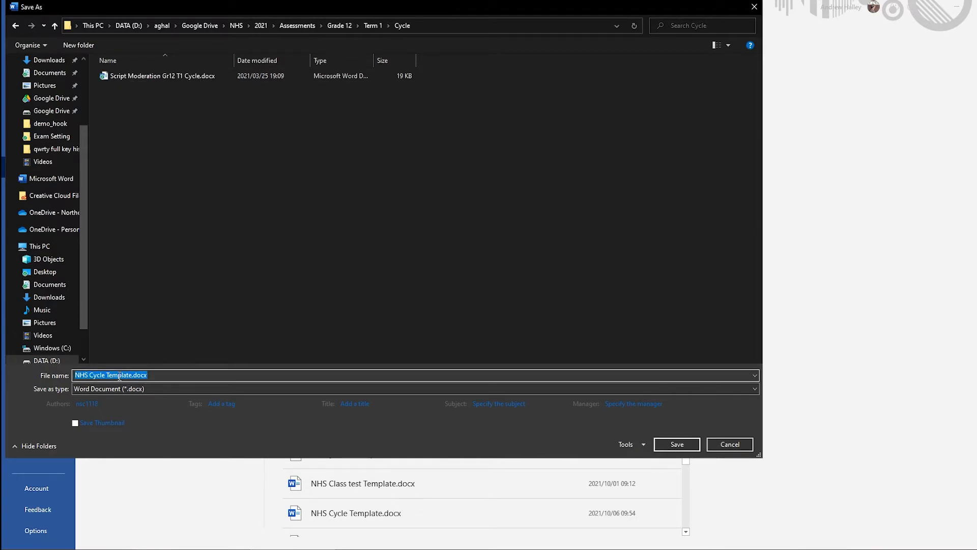
type("NHS 2021 T")
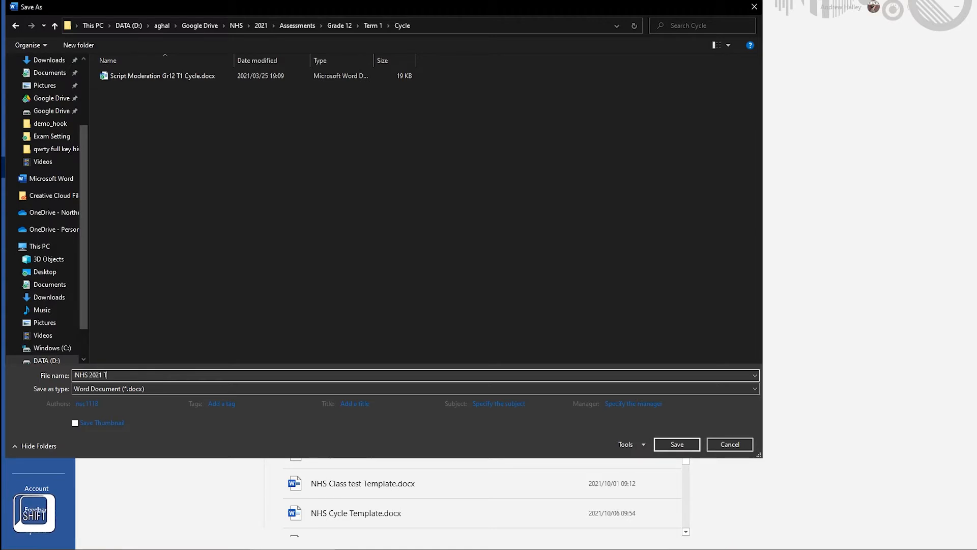
type("2 Gr12 Cycle v1")
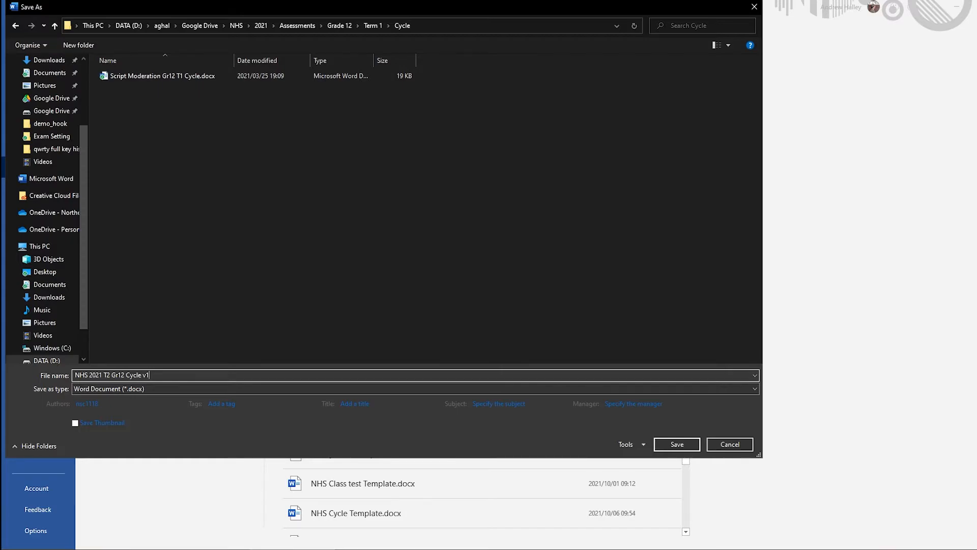
key("Return")
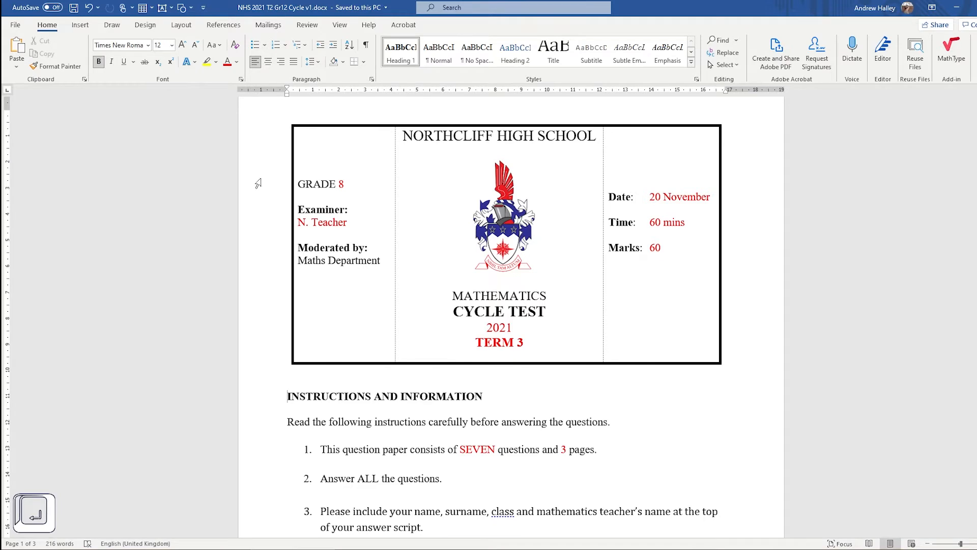
Step: Change the grade on the cover block to 12
left_click(345, 182)
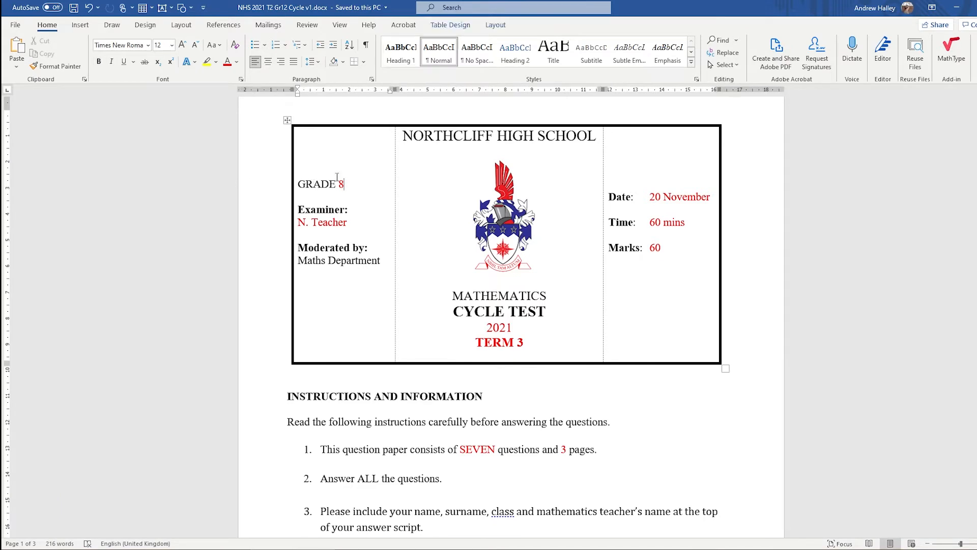
key("BackSpace")
type("12")
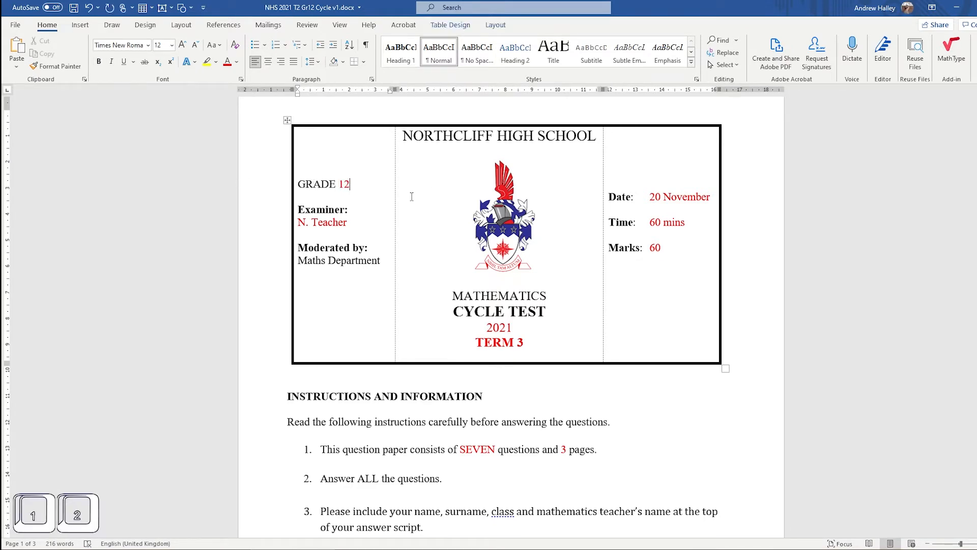
Step: Replace the placeholder under Examiner on the cover block with the examiner's initial and surname
triple_click(359, 228)
type("A.")
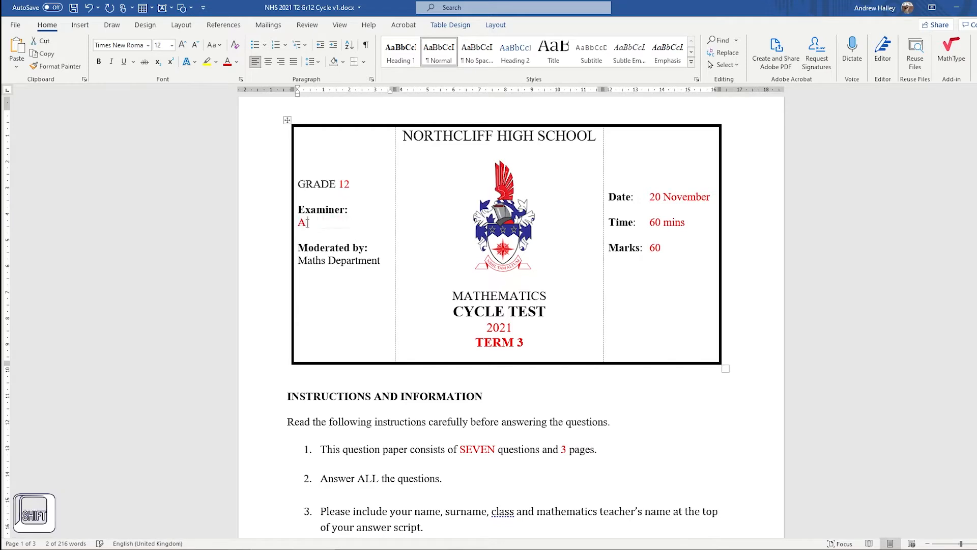
type(" Ha")
key("ctrl+z")
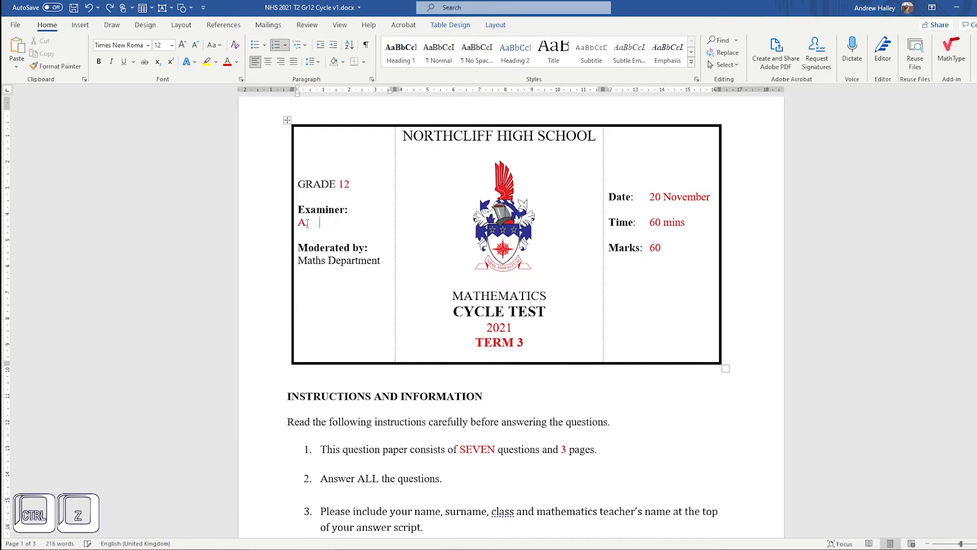
type("L")
type("Halley")
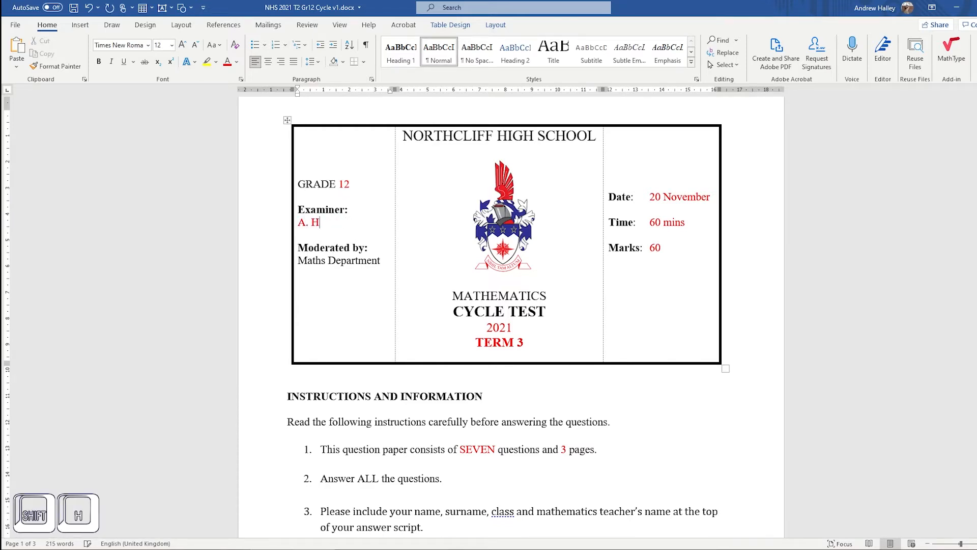
Step: Set the cover block's term to TERM 1 and the test date to 17 March
left_click(529, 338)
key("BackSpace")
type("1")
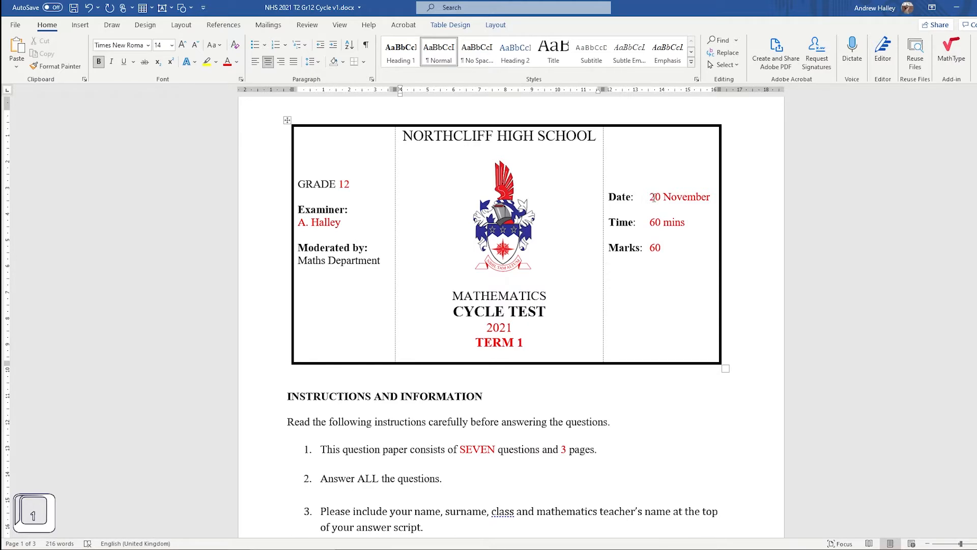
left_click_drag(651, 198, 711, 198)
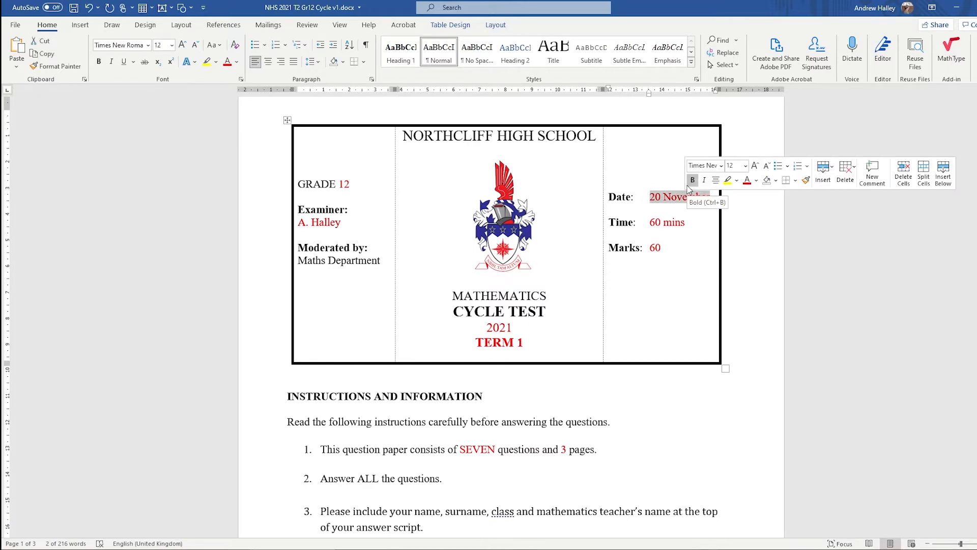
type("17 March")
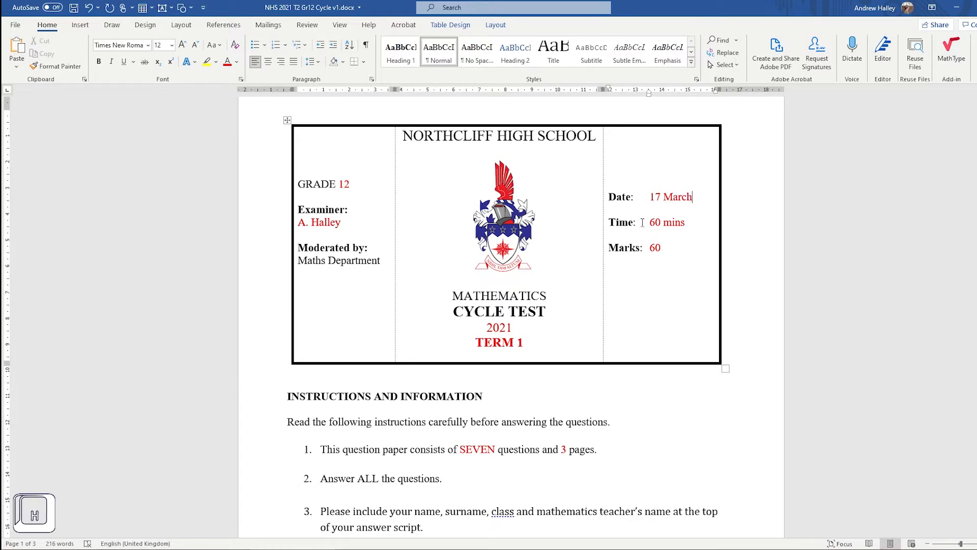
Step: Set the total marks on the cover block to 50
left_click(671, 251)
key("BackSpace")
type("5")
key("BackSpace")
key("BackSpace")
type("50")
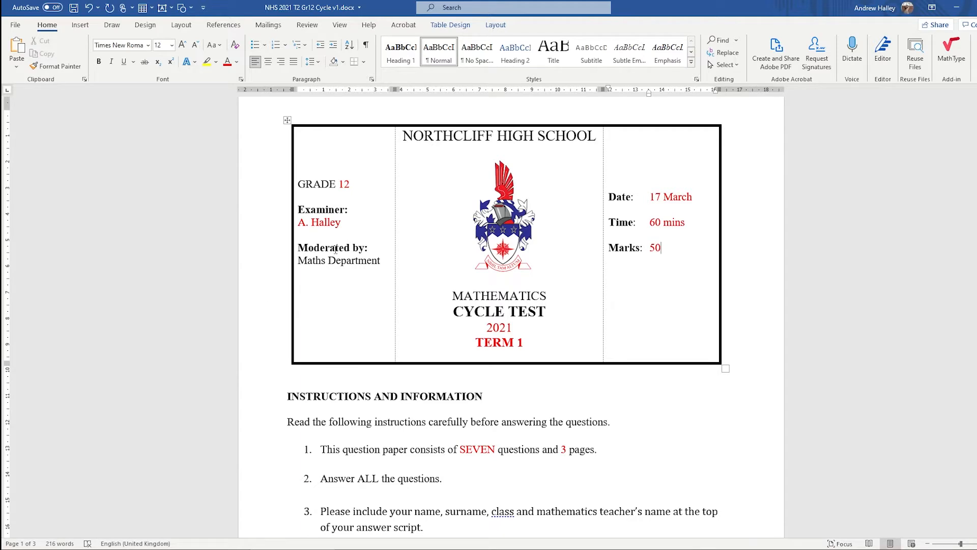
Step: Change the font colour of all the cover block text, from the grade through the marks, to black
left_click_drag(297, 168, 621, 266)
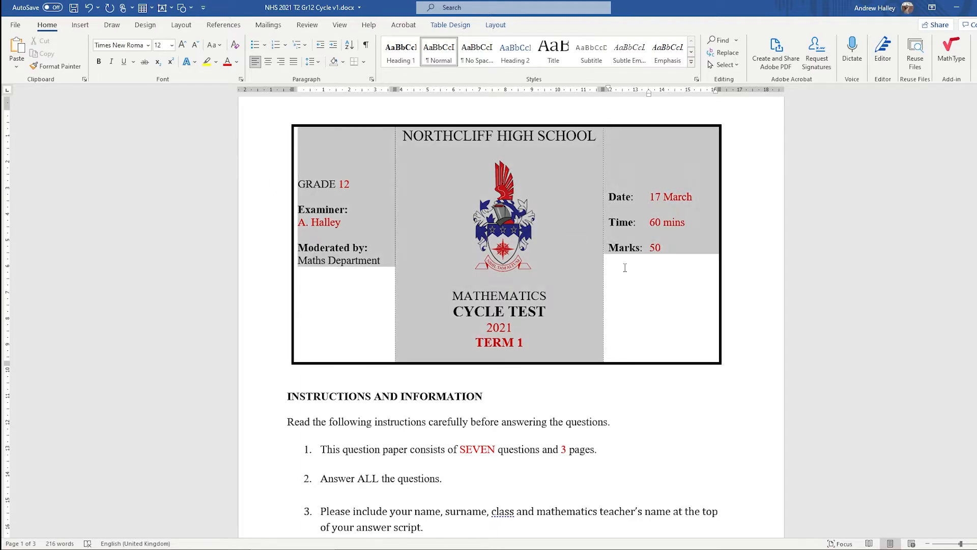
left_click(237, 62)
left_click(236, 106)
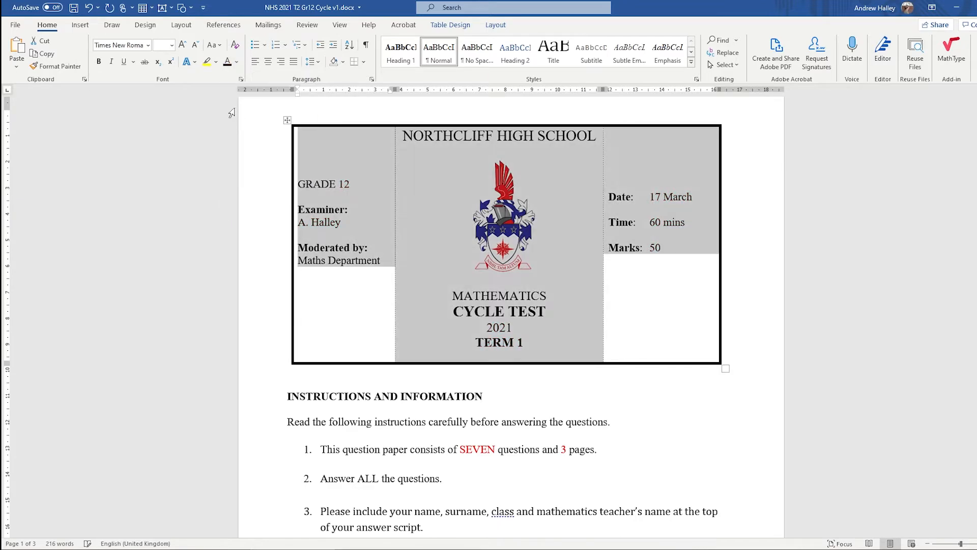
left_click(690, 268)
scroll(686, 277, "down", 3)
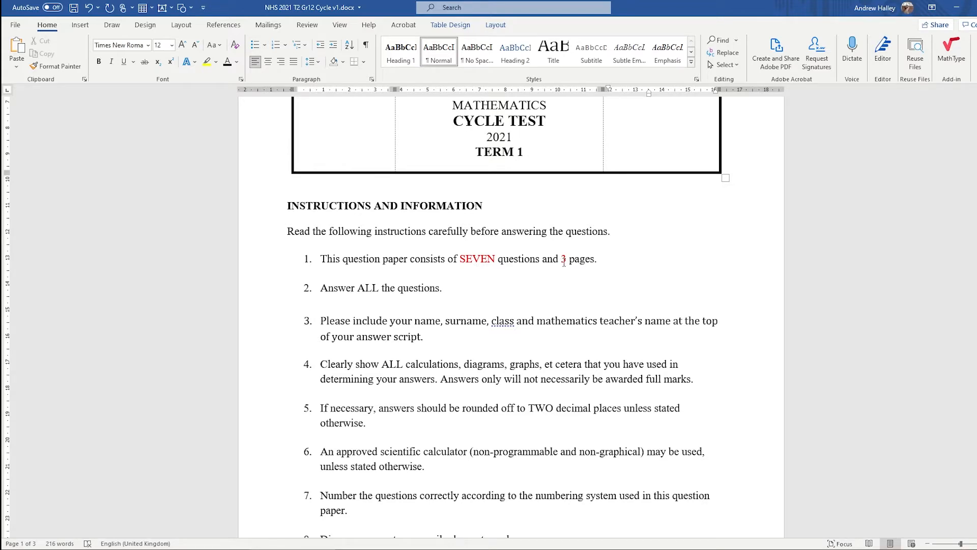
Step: Look through the numbered instructions, the page headers and the question templates on the following pages
scroll(468, 313, "down", 3)
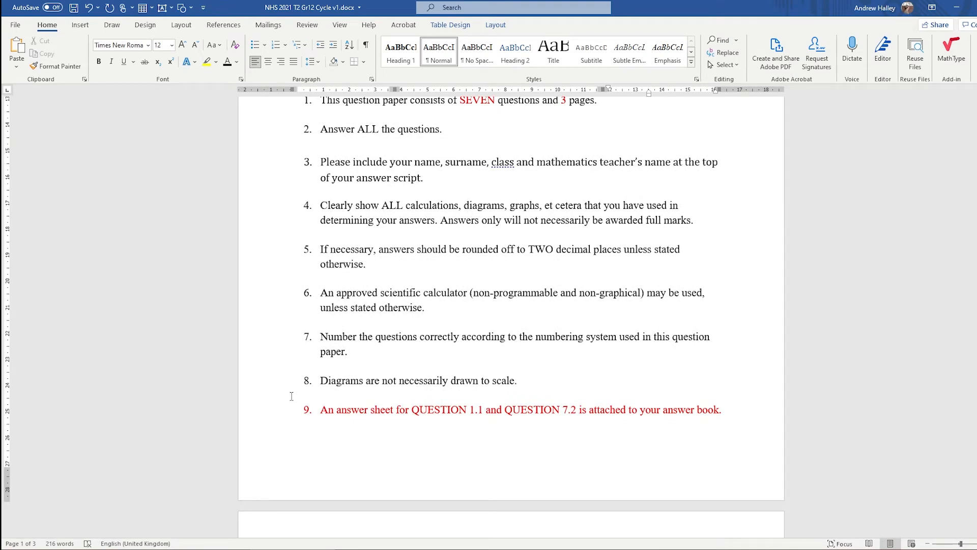
scroll(353, 398, "down", 4)
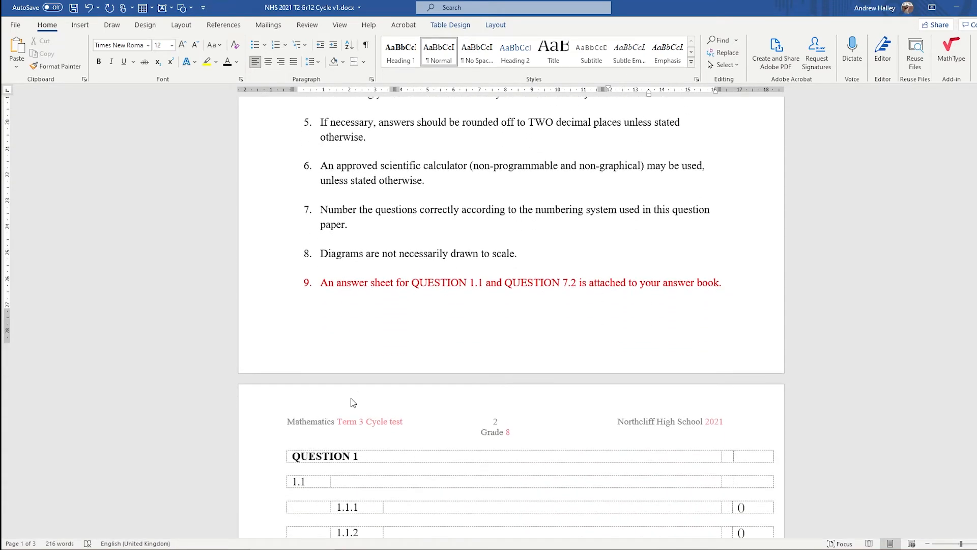
scroll(508, 240, "up", 1)
scroll(510, 240, "down", 1)
scroll(509, 240, "up", 1)
scroll(563, 404, "down", 12)
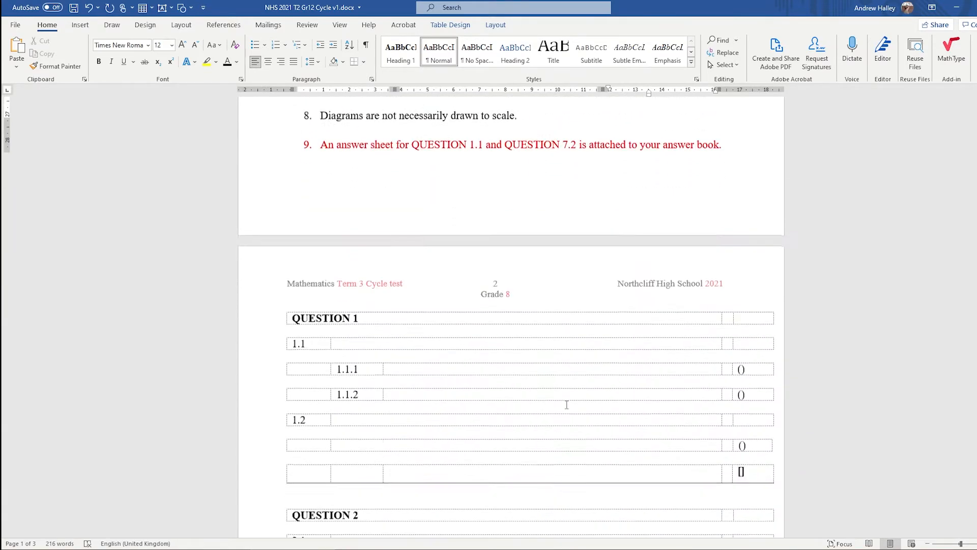
scroll(563, 395, "down", 1)
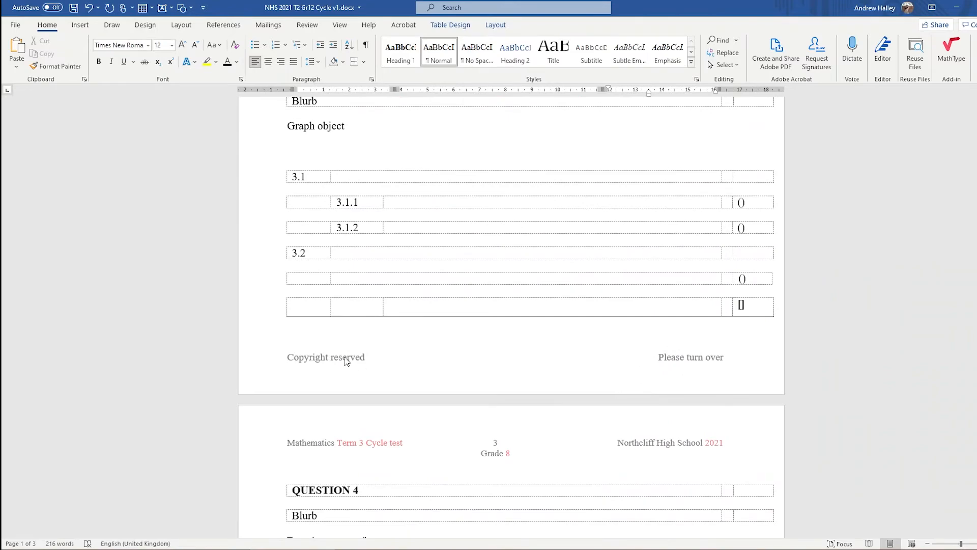
scroll(463, 362, "down", 3)
scroll(465, 356, "up", 11)
scroll(466, 358, "up", 3)
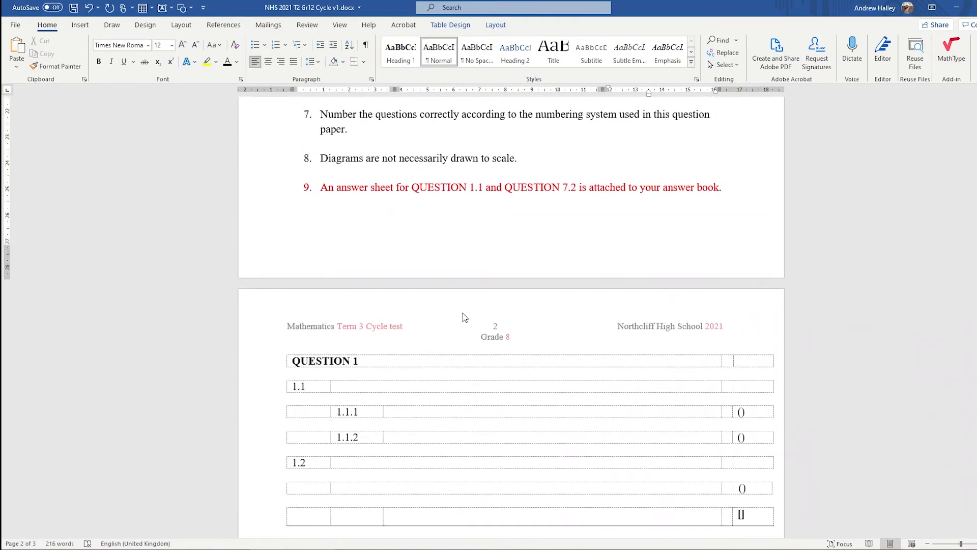
Step: Open the page header on page 2 and set the term to Term 1 and the grade to 12
double_click(499, 336)
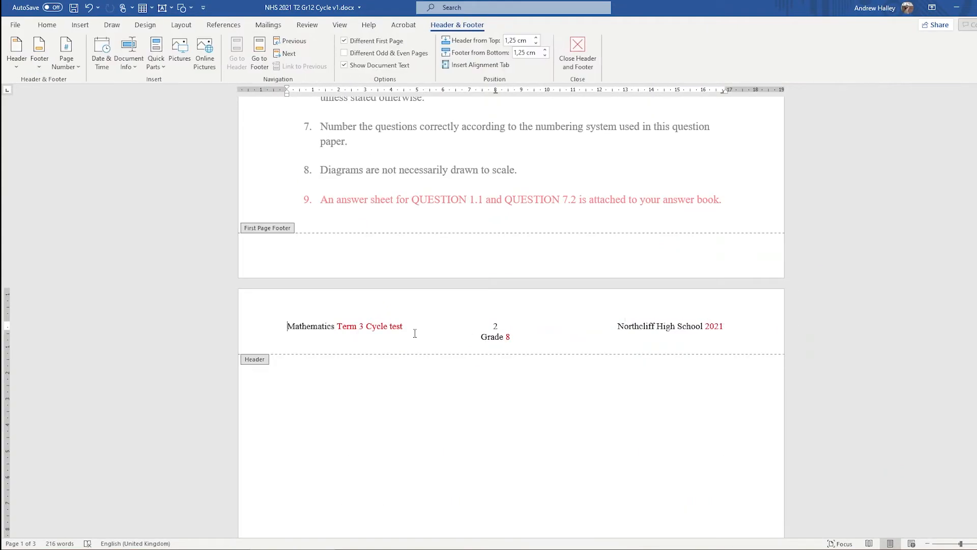
key("BackSpace")
type("1")
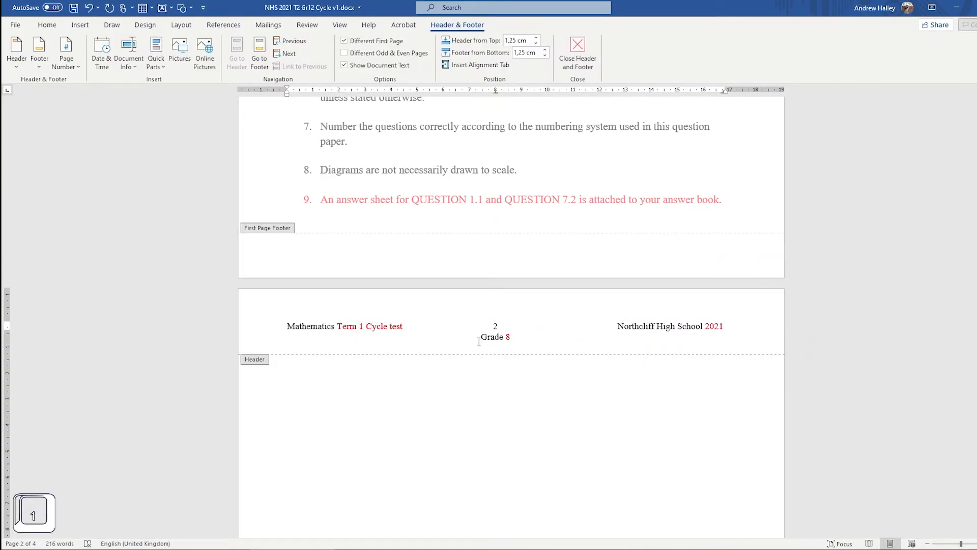
left_click(538, 336)
key("BackSpace")
type("12")
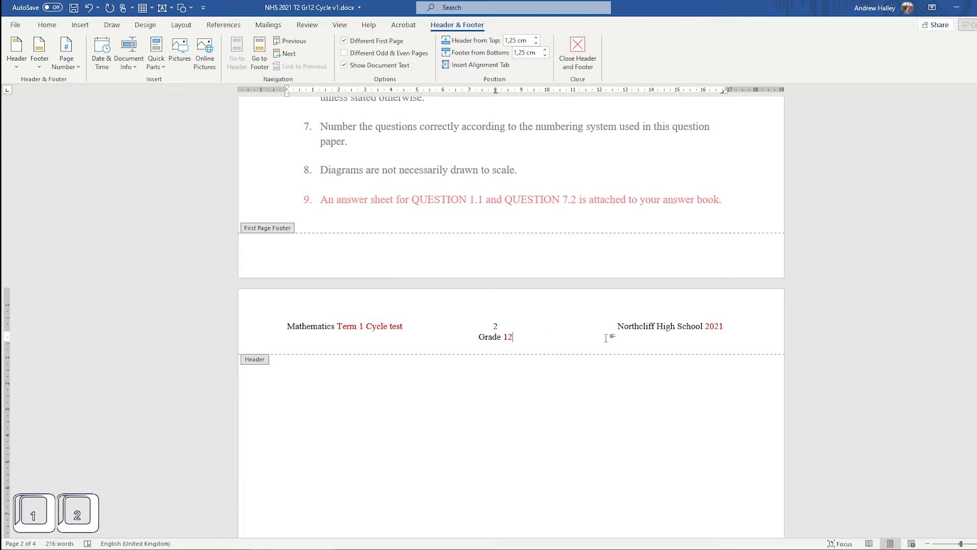
Step: Change the font colour of all the page header text to black and return to the document body
left_click_drag(521, 334, 296, 317)
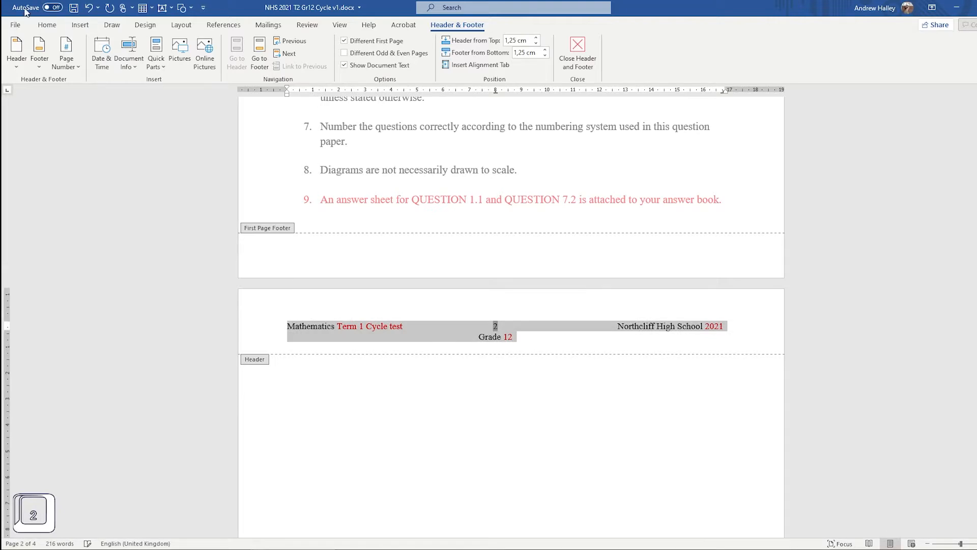
left_click(47, 24)
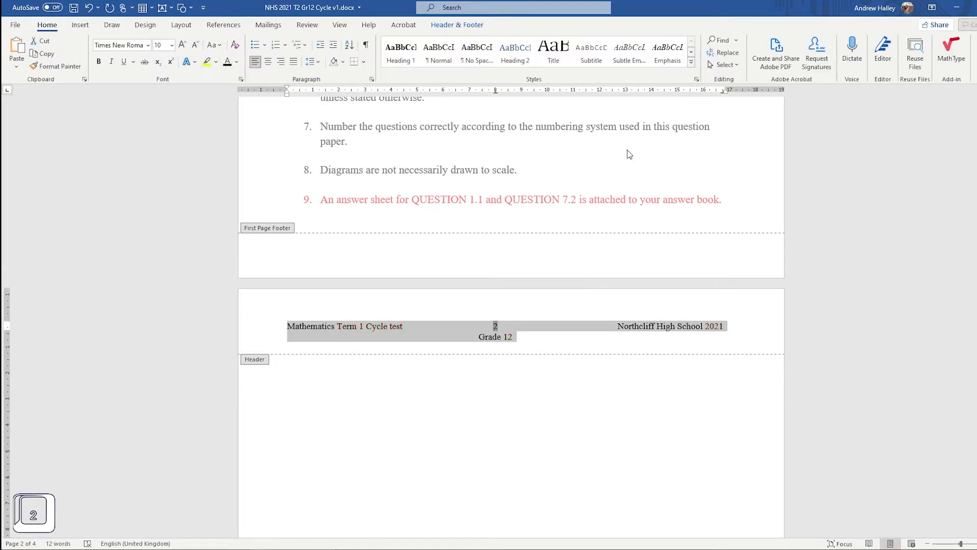
key("Escape")
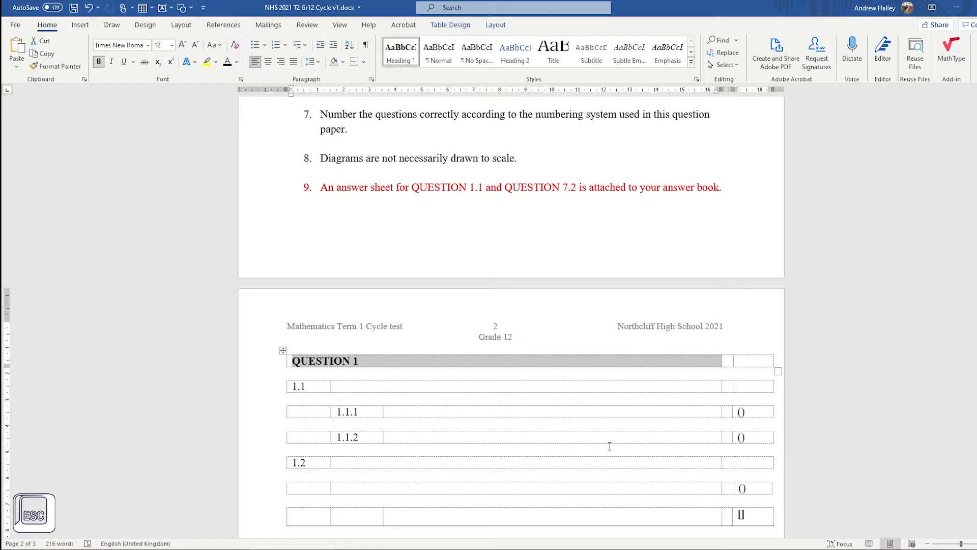
Step: Check the headers, footers and question layouts on pages 2 and 3, ending at question 1.1
scroll(408, 410, "down", 10)
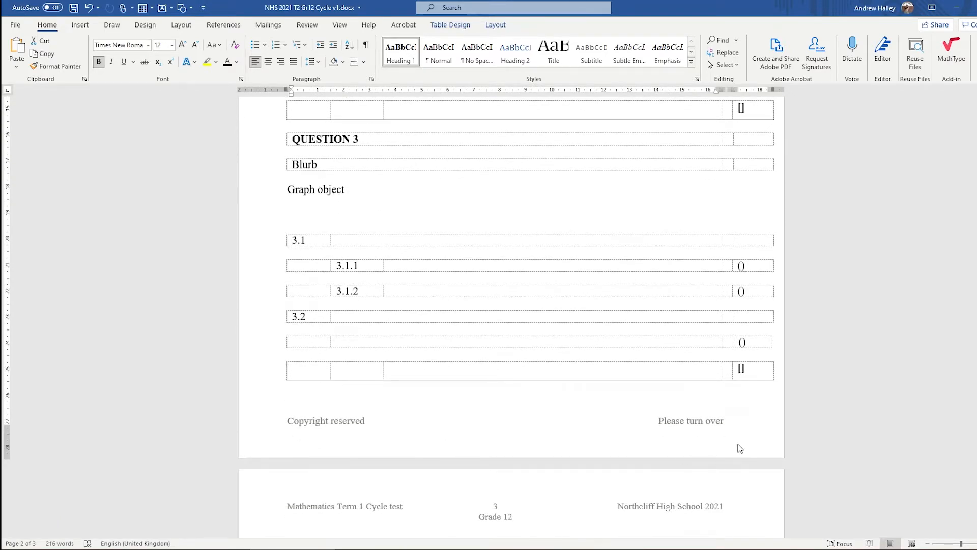
scroll(408, 421, "down", 2)
scroll(408, 421, "down", 1)
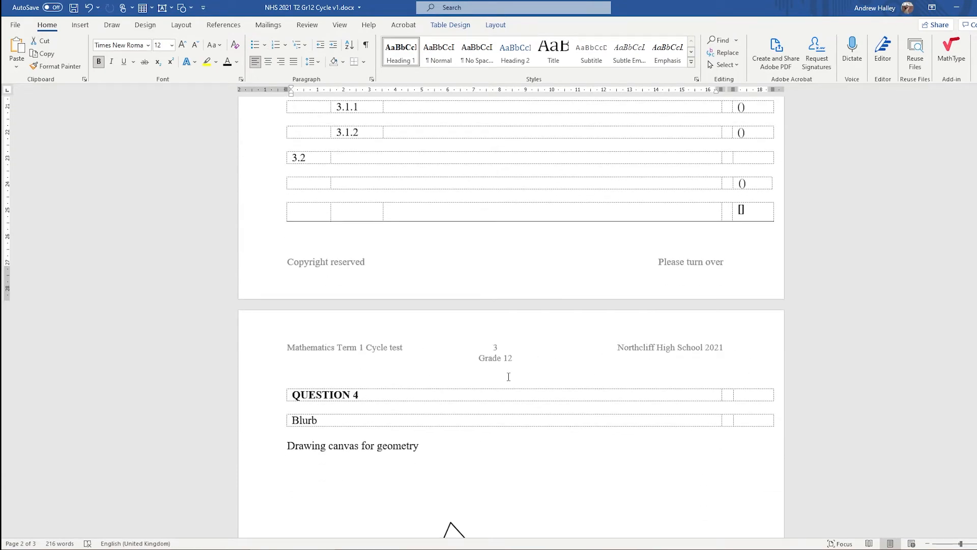
scroll(508, 376, "down", 3)
scroll(508, 380, "up", 7)
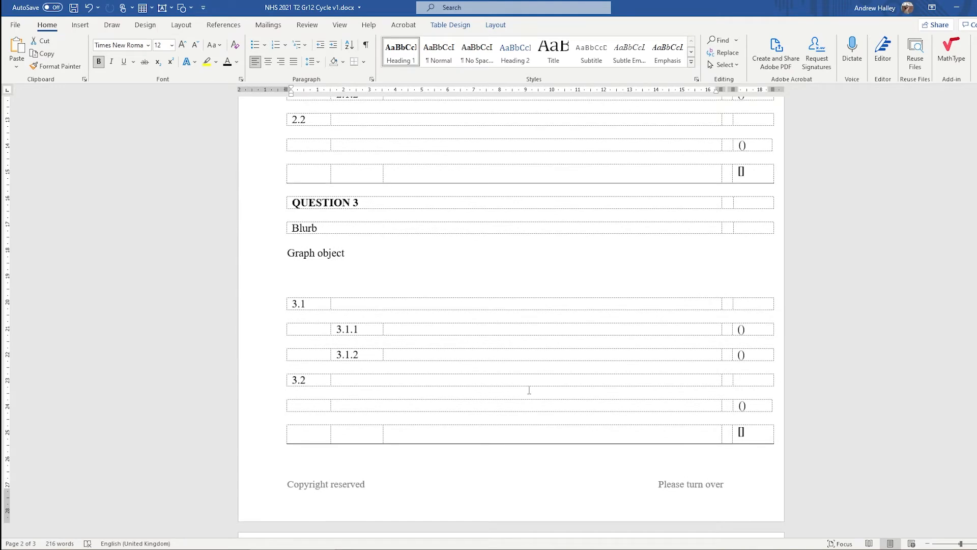
scroll(529, 390, "up", 9)
scroll(528, 388, "up", 1)
left_click(405, 292)
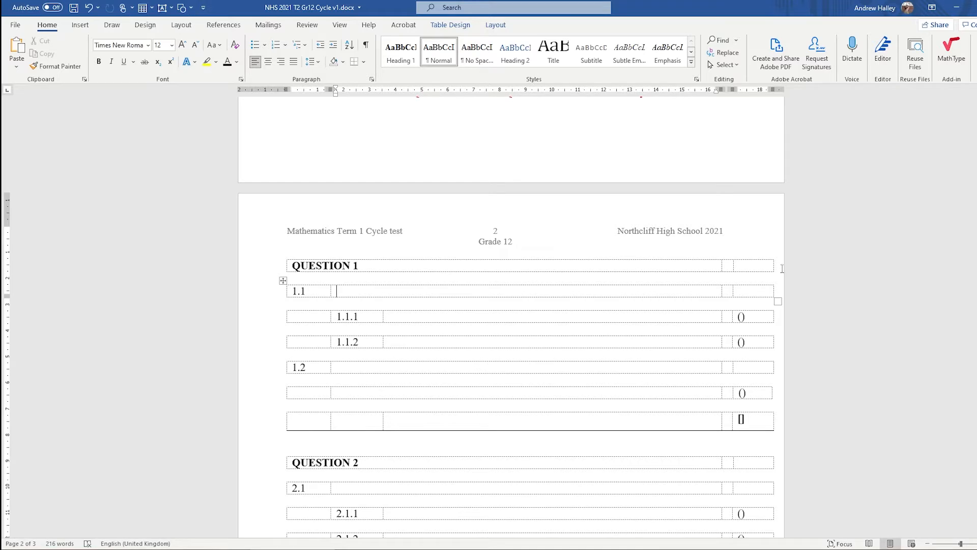
Step: Hide the table gridlines around the questions and show them again
left_click(384, 264)
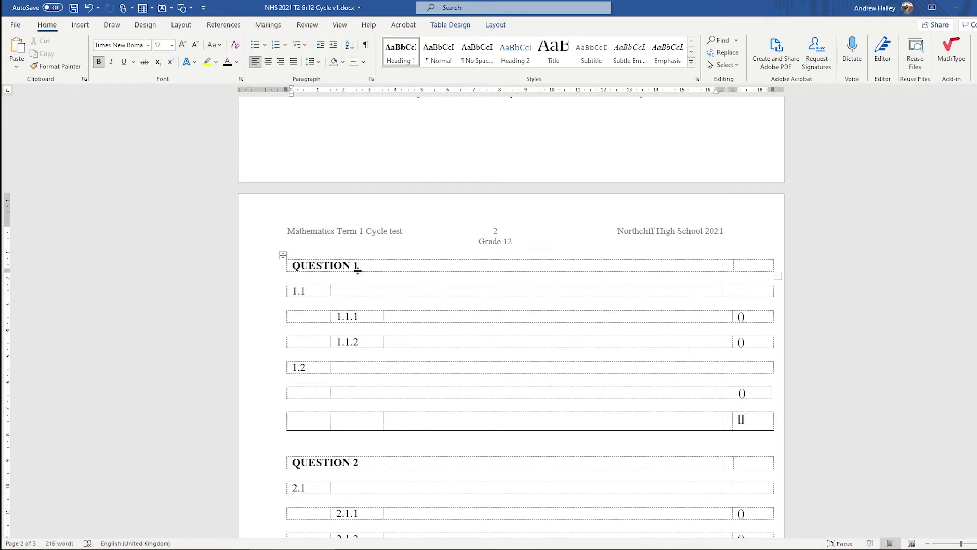
left_click(364, 62)
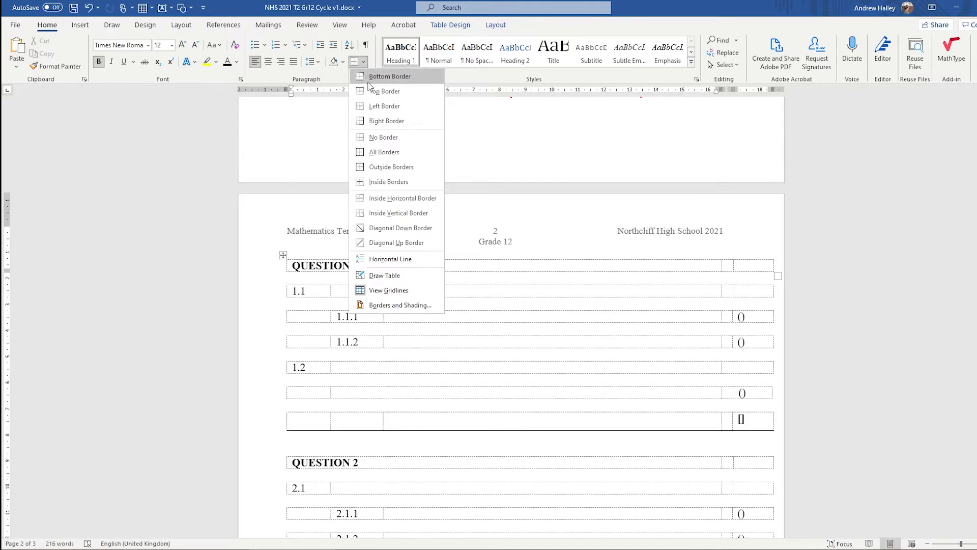
left_click(393, 296)
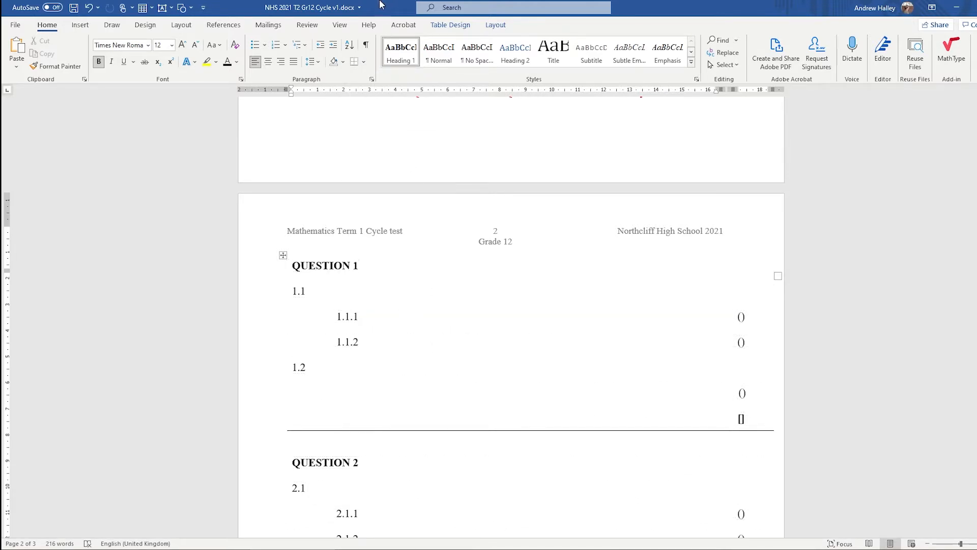
left_click(365, 62)
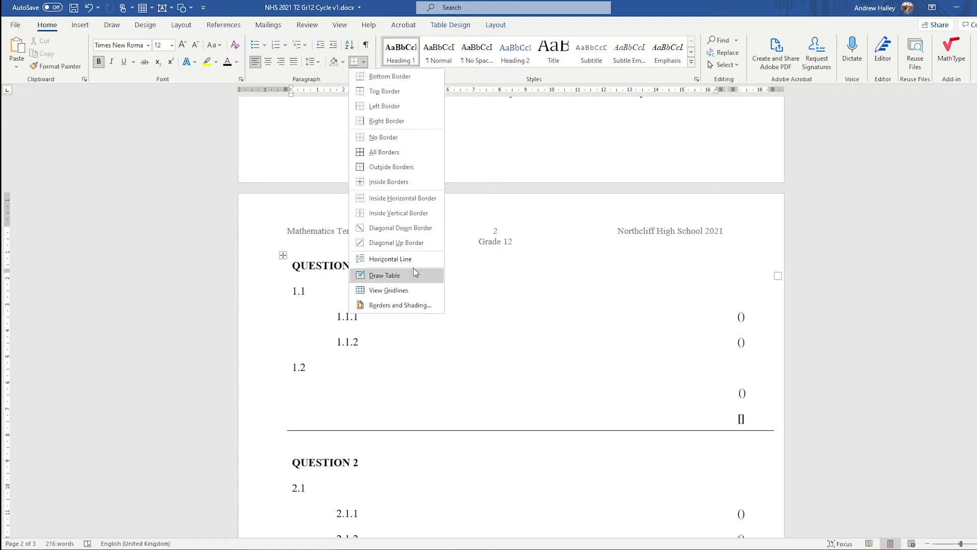
left_click(411, 291)
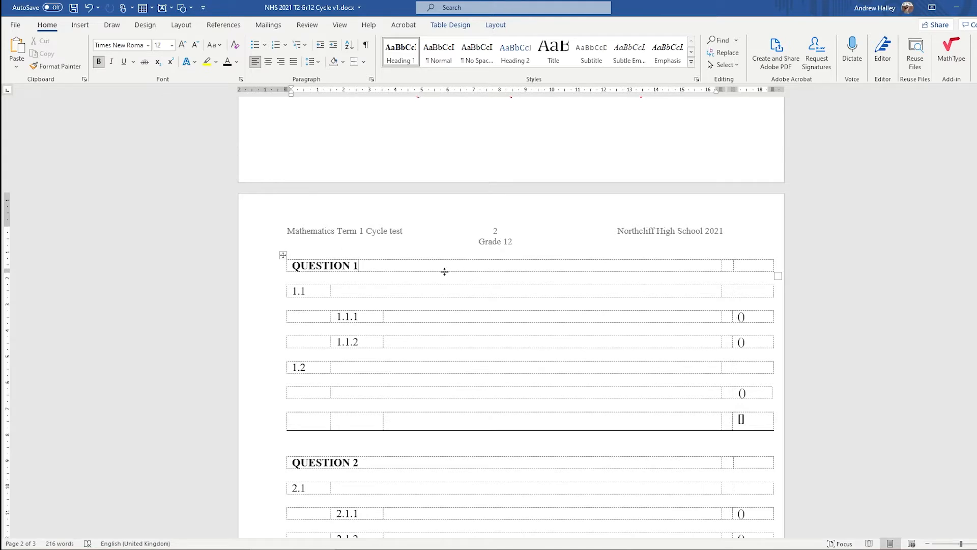
Step: Add an extra blank line between the QUESTION 1 heading and row 1.1, and remove it again
left_click(299, 277)
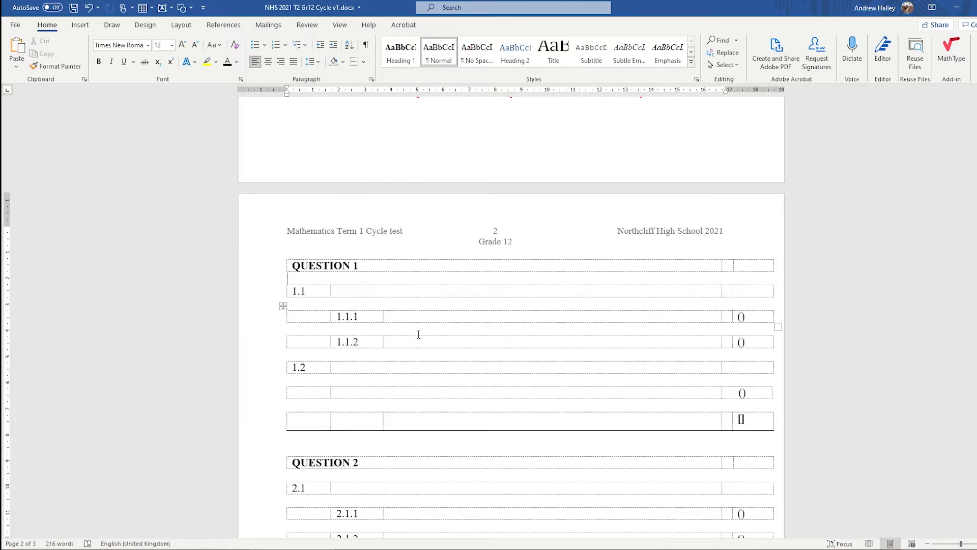
key("Return")
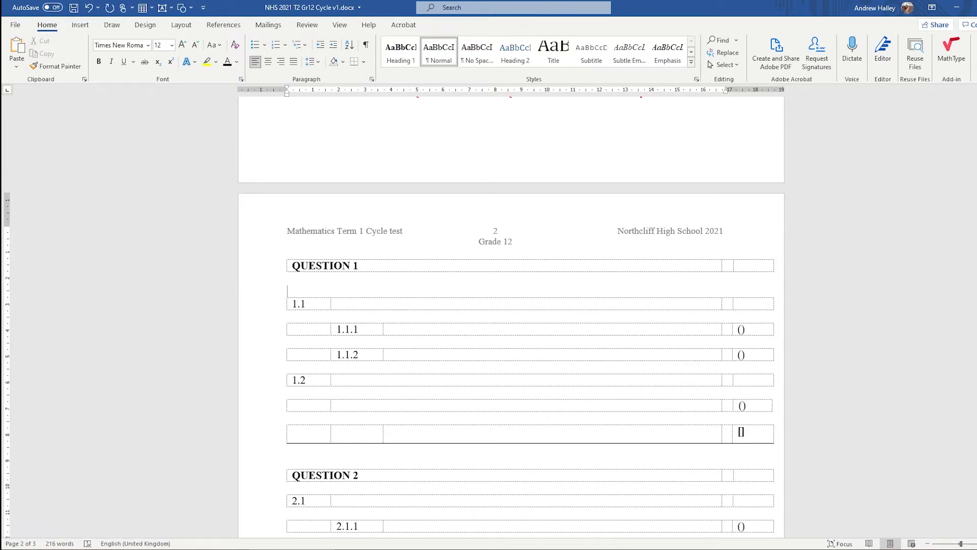
key("BackSpace")
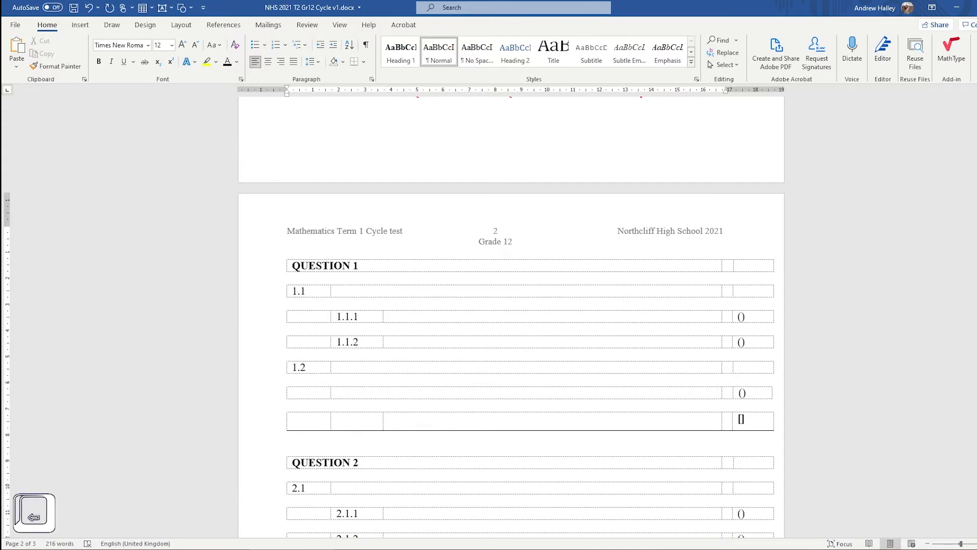
Step: Delete the blank line between the QUESTION 1 heading and row 1.1, and split the joined table again above row 1.1
key("BackSpace")
left_click(264, 283)
key("BackSpace")
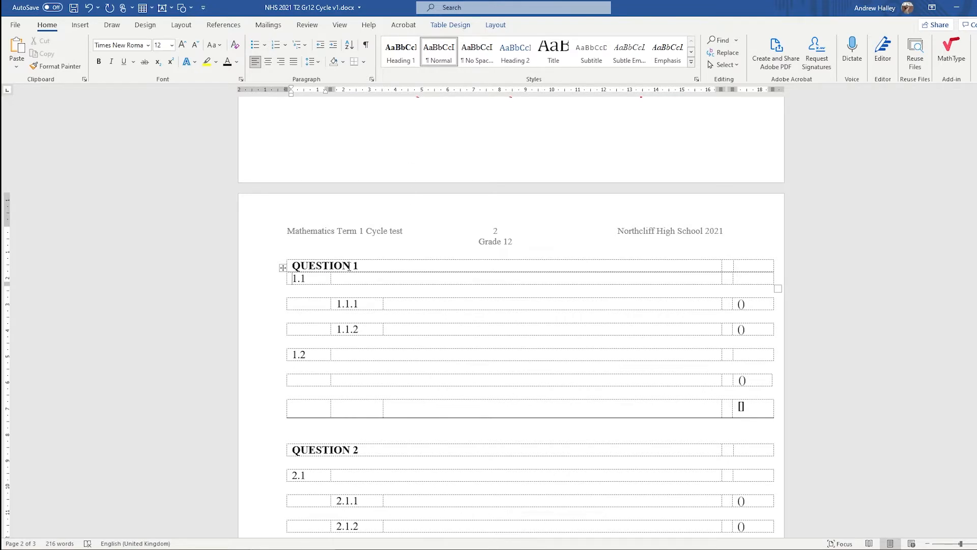
left_click(447, 31)
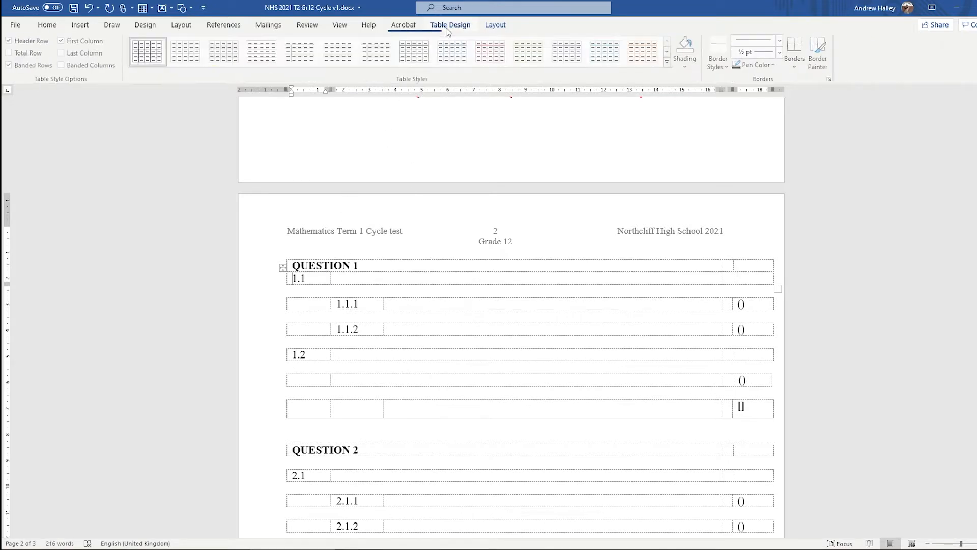
left_click(496, 27)
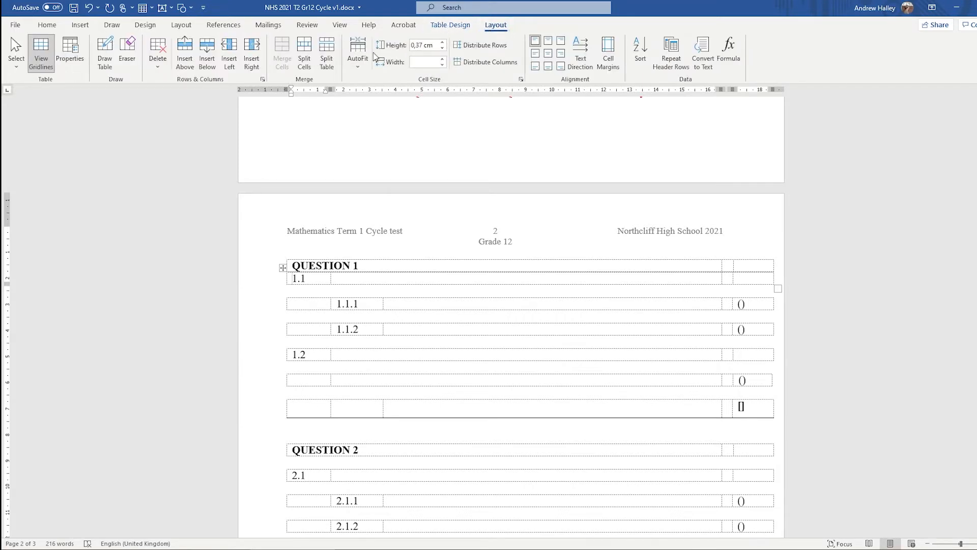
left_click(335, 57)
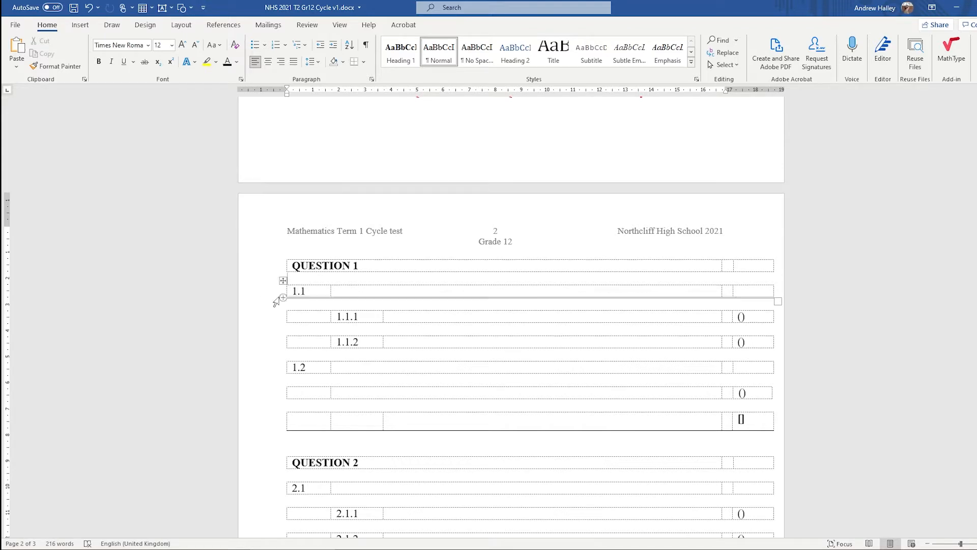
Step: Enter "Solve for x" as the text of question 1.1, with x inserted as an equation
left_click(339, 289)
key("shift")
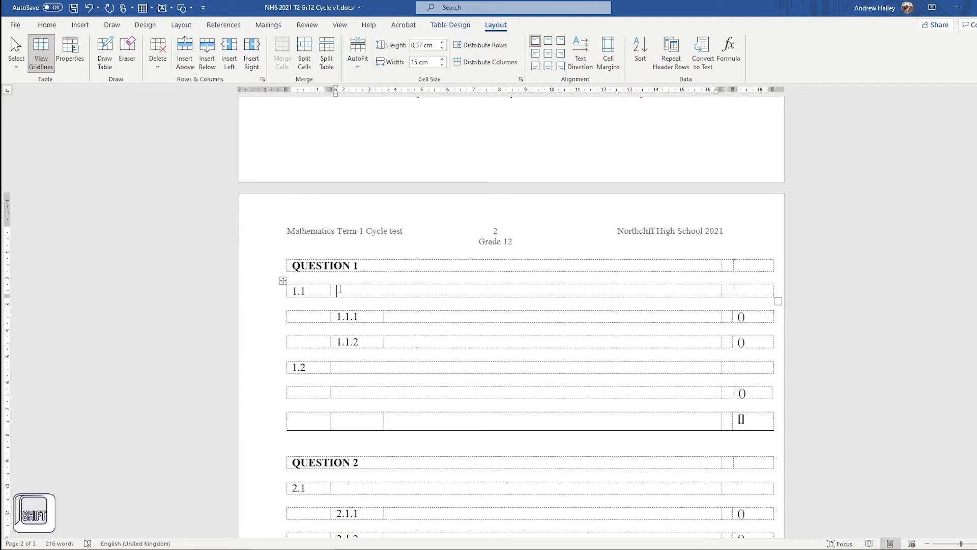
type("Solve for")
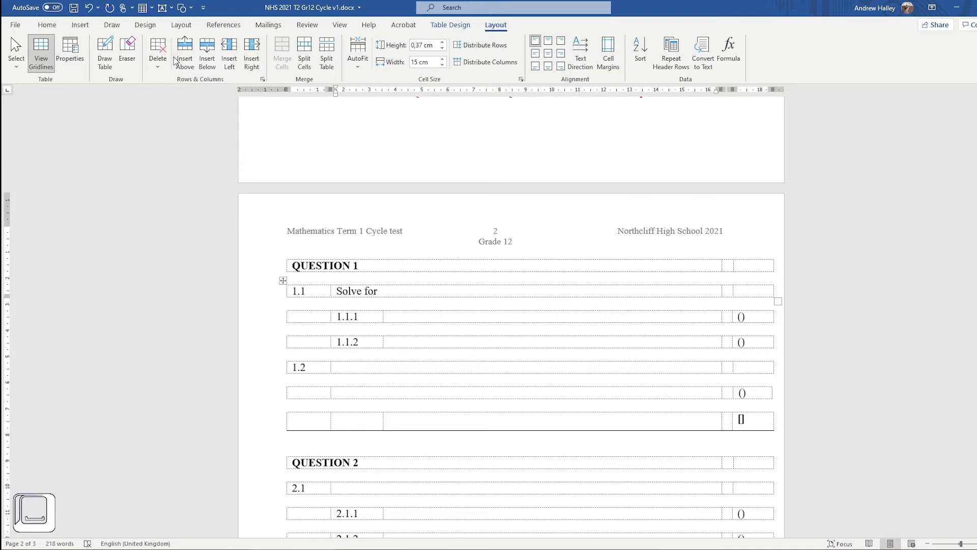
left_click(84, 26)
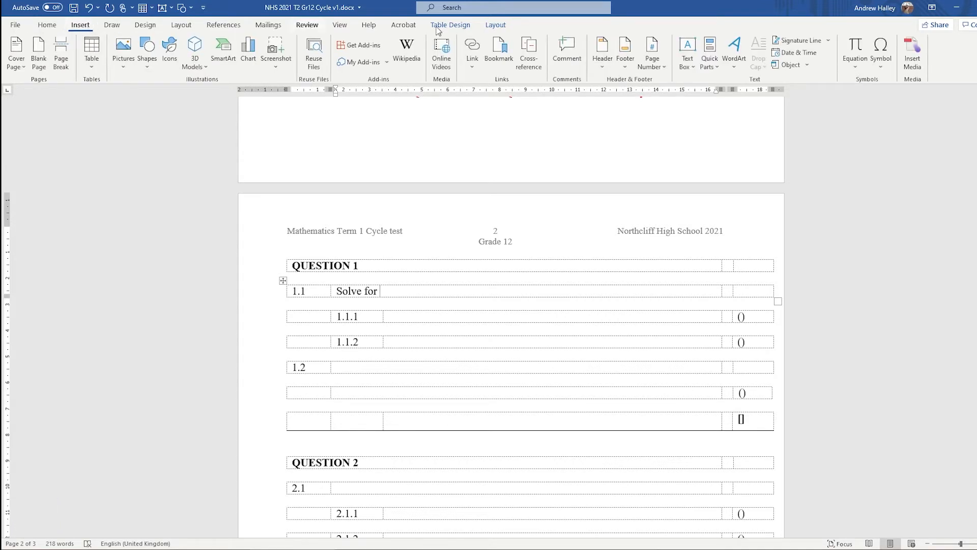
left_click(856, 51)
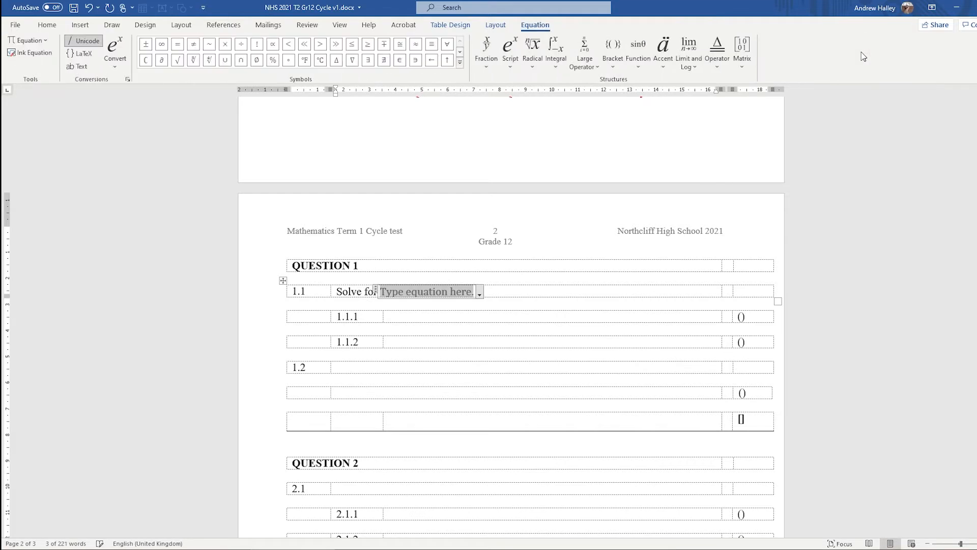
type("x")
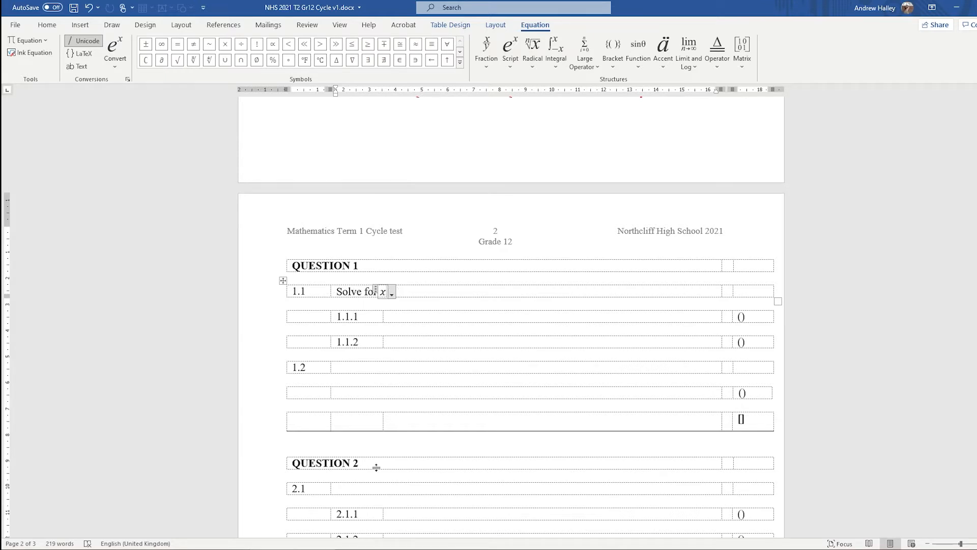
Step: Enter the equation x² − 5x = 6 as the text of question 1.1.1
left_click(396, 319)
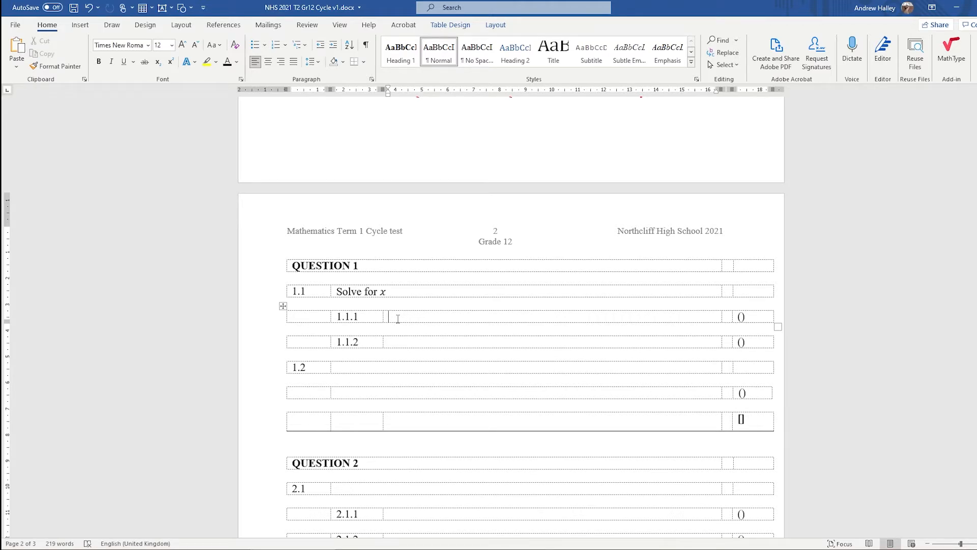
key("alt+equal")
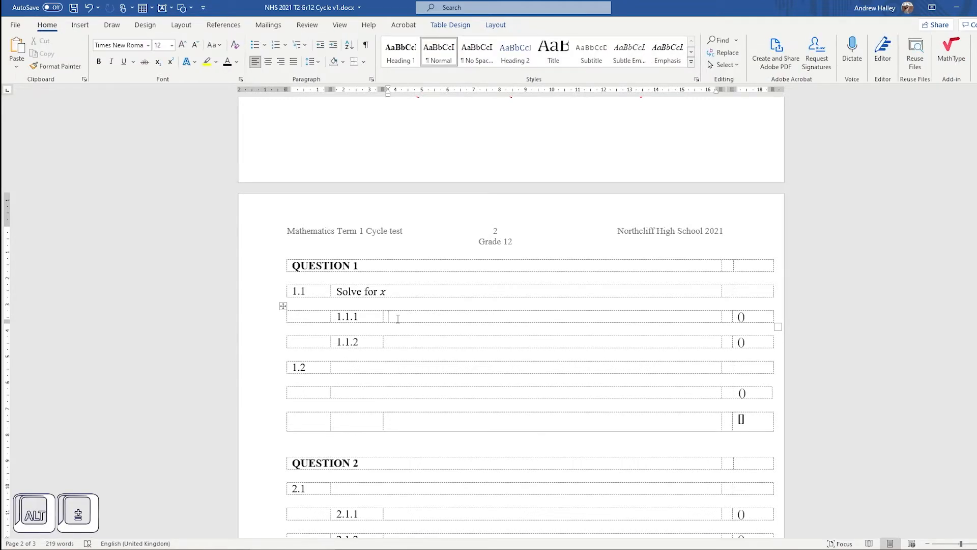
key("alt+equal")
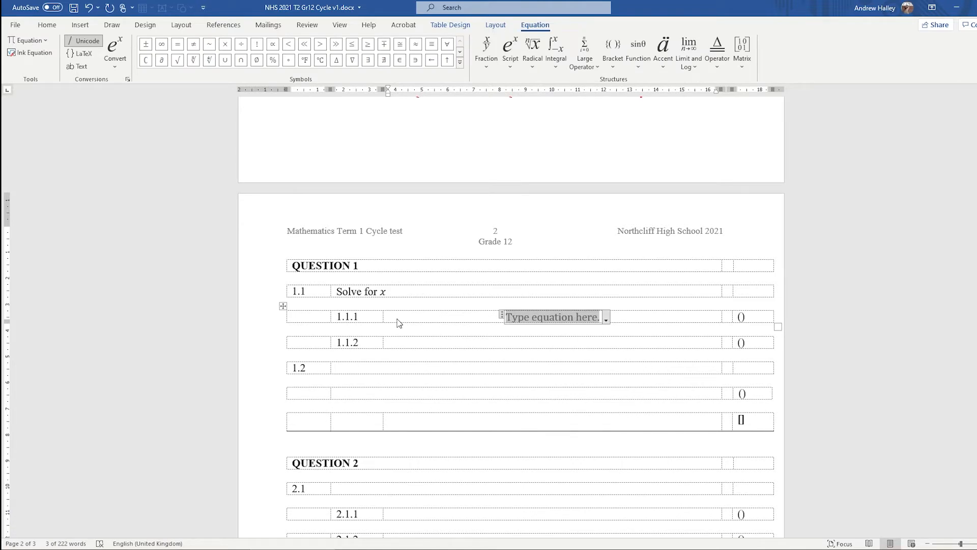
type("x^2 ")
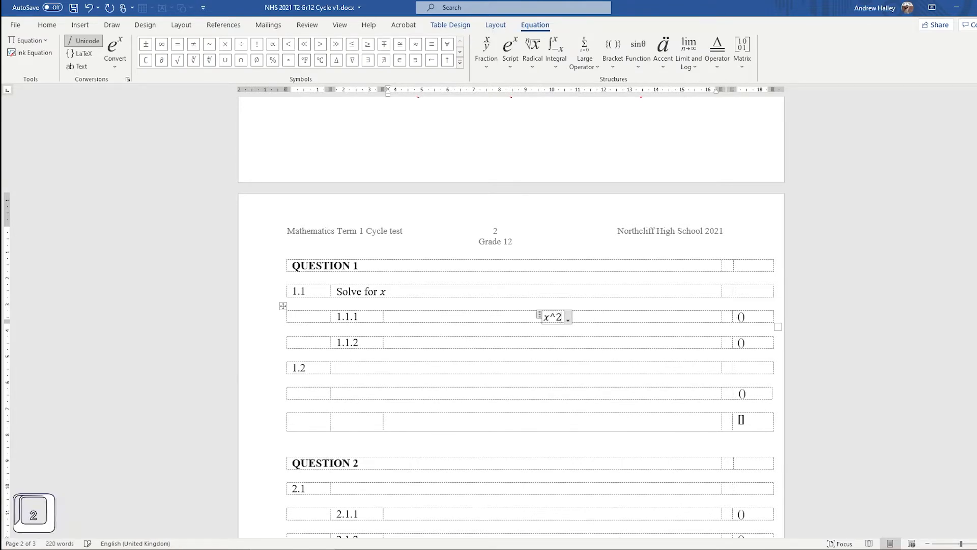
type("-5x=6")
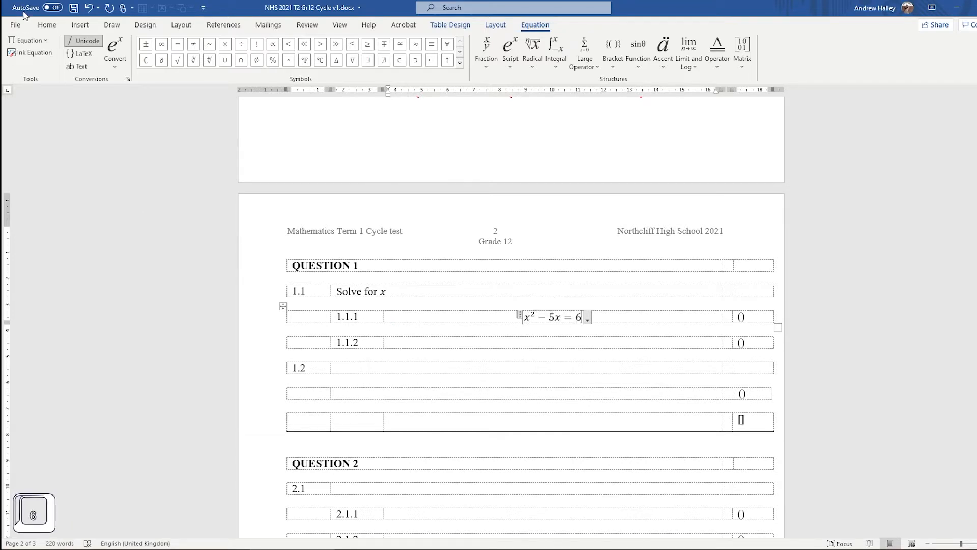
Step: Left-align the equation of question 1.1.1 and enter 3 in that question's mark brackets
left_click(47, 25)
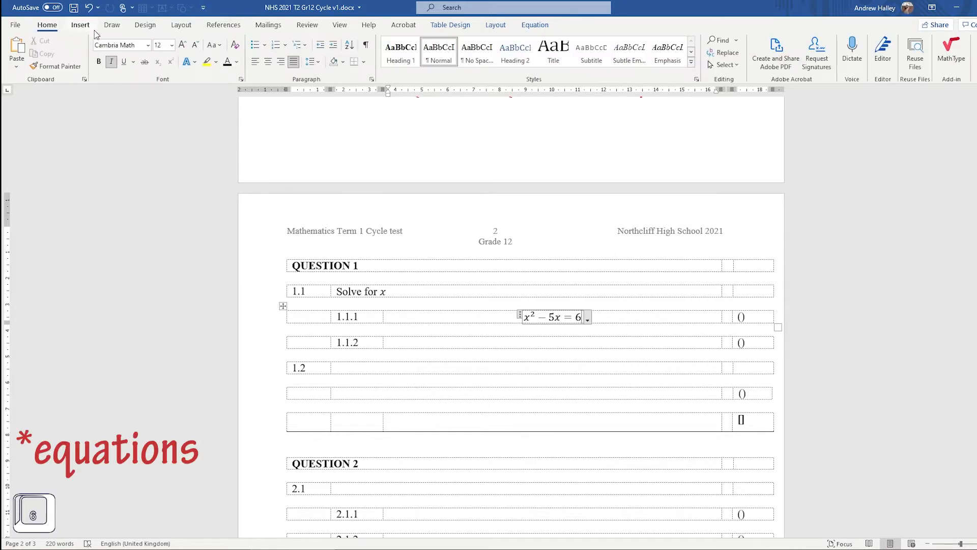
left_click(259, 64)
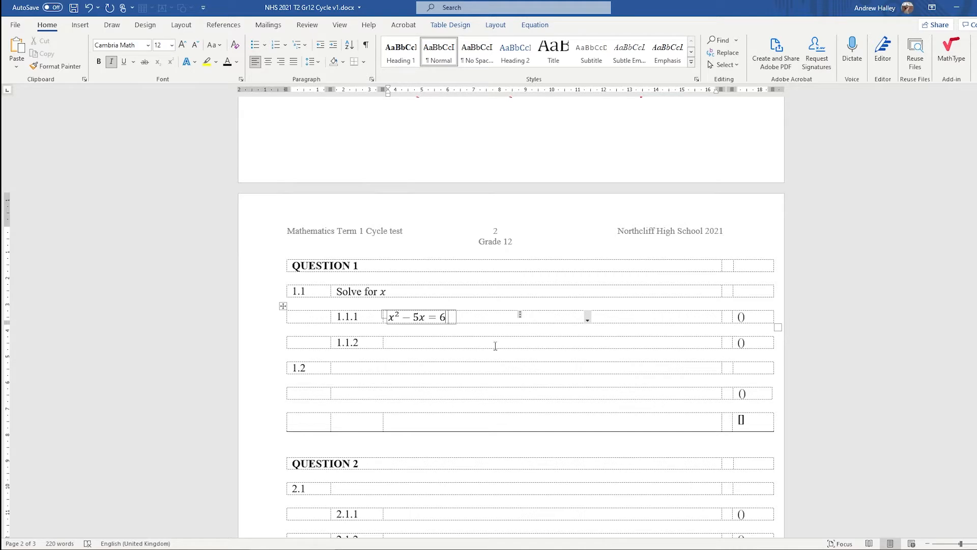
key("ctrl+s")
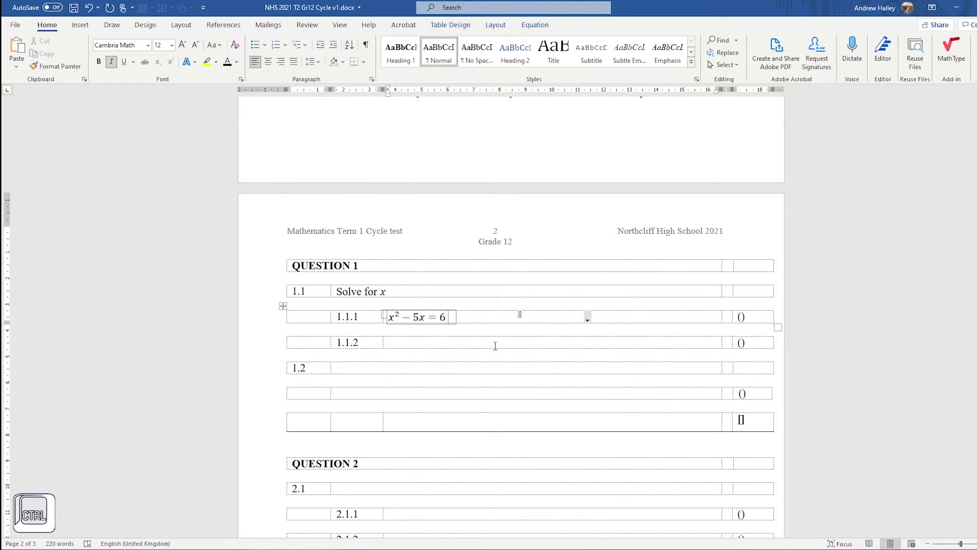
left_click(441, 342)
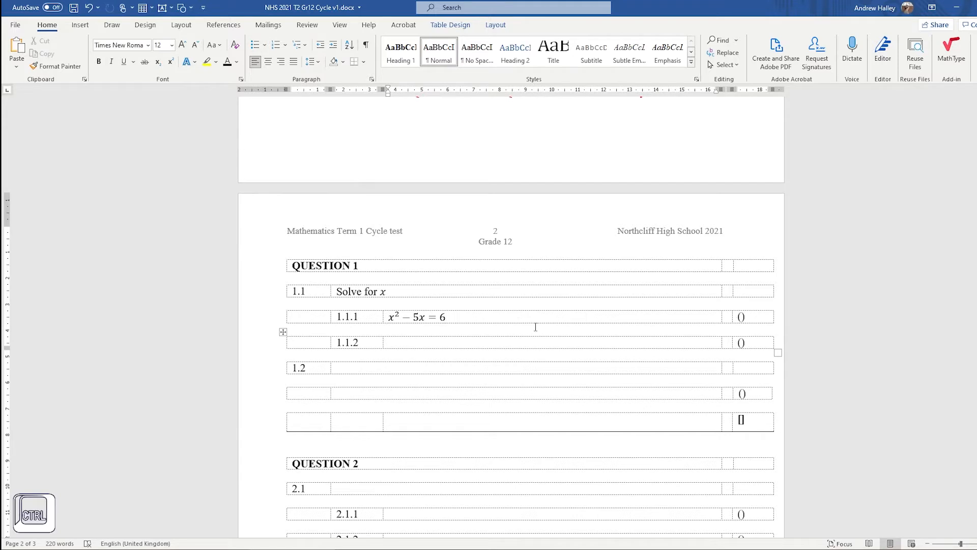
left_click(742, 316)
type("3")
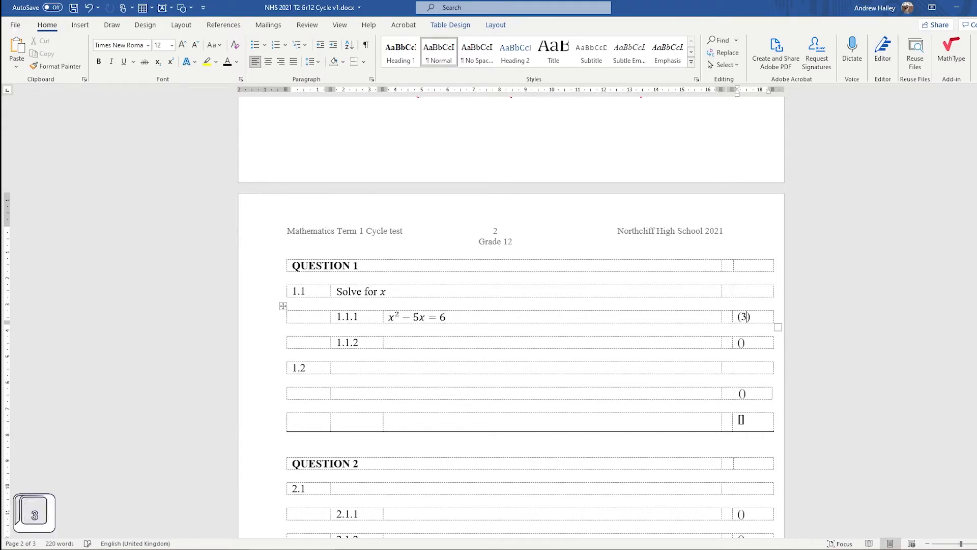
Step: Start an equation in question 1.1.2 with the fraction 5 over x − 1, followed by a plus sign
left_click(443, 343)
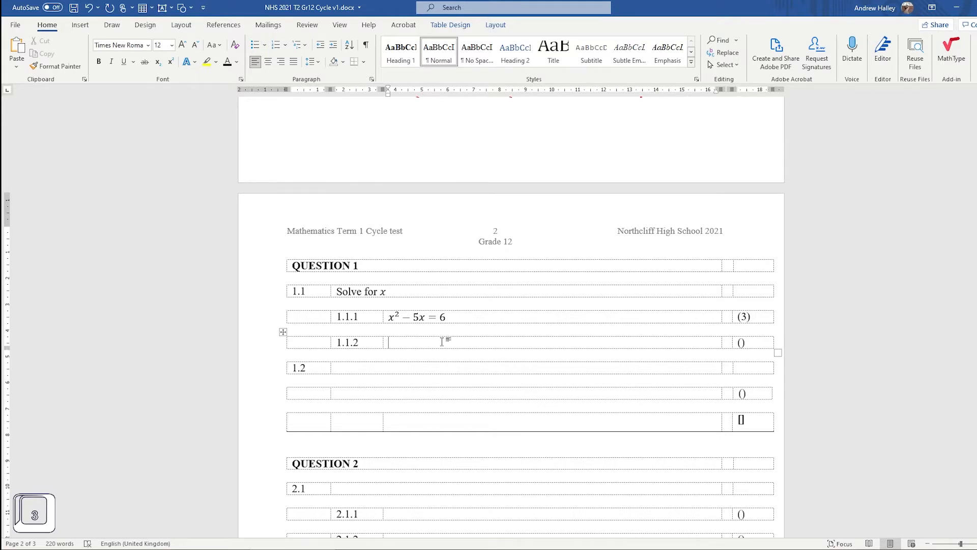
key("alt+equal")
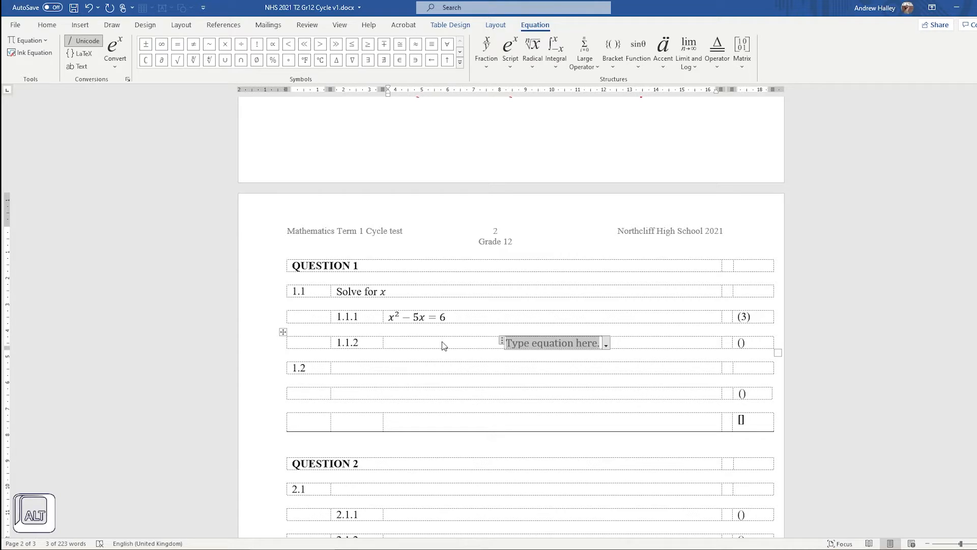
type("5/")
key("space")
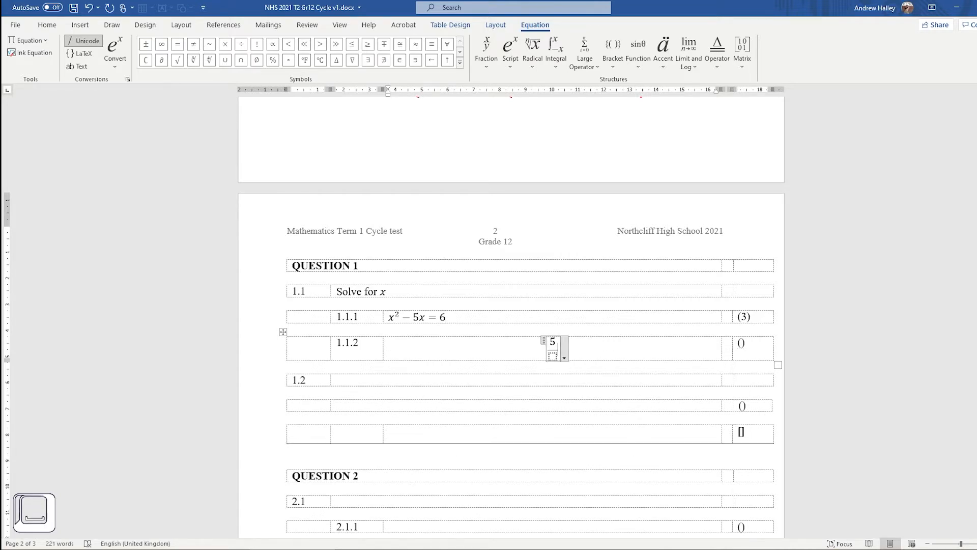
key("Left")
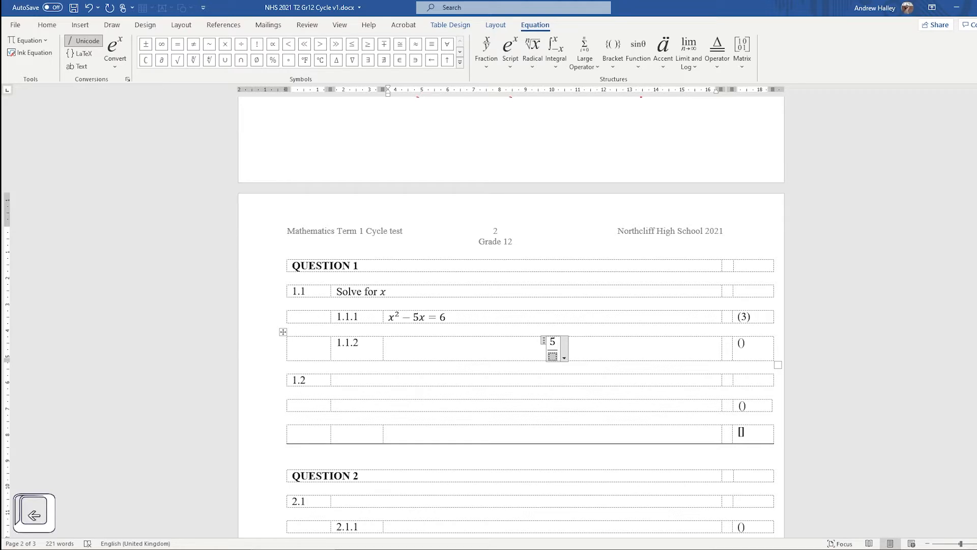
type("x-1")
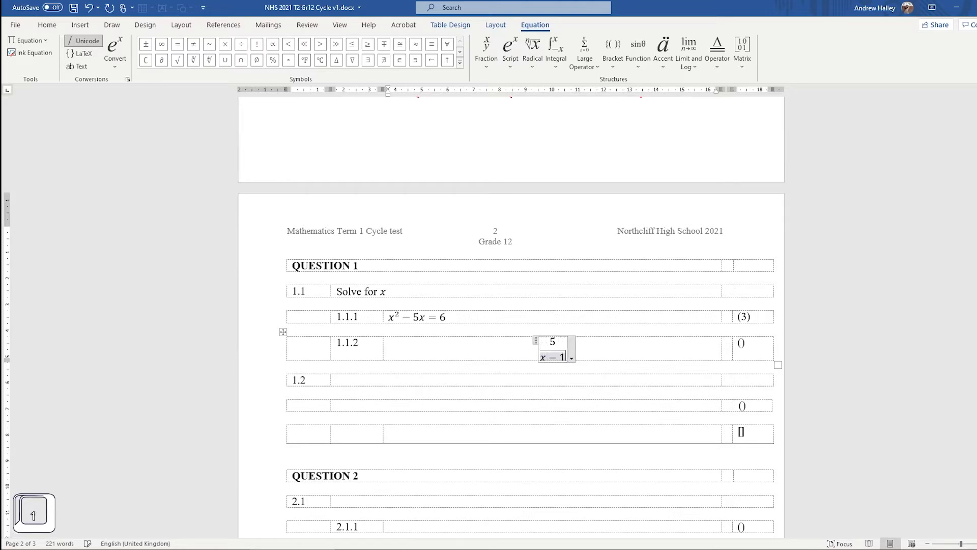
key("Right")
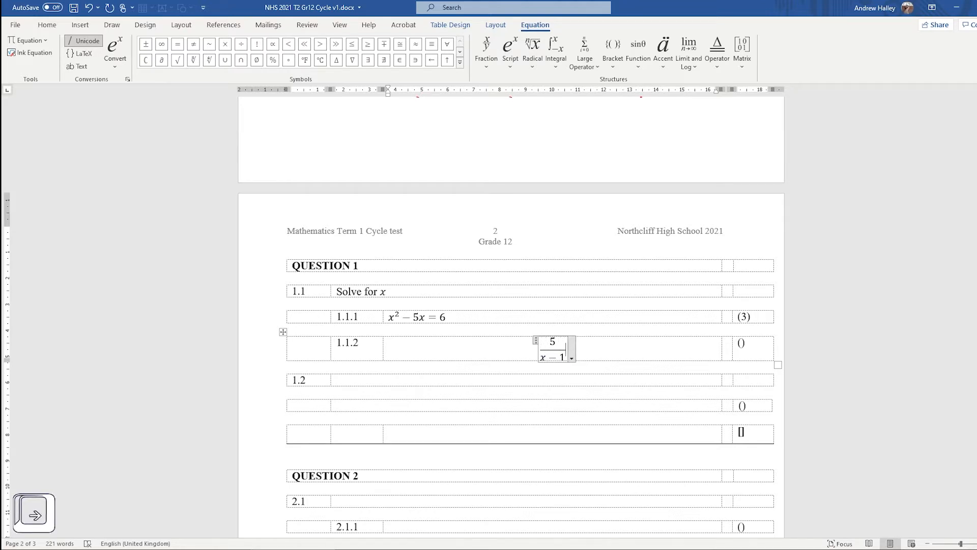
type("+")
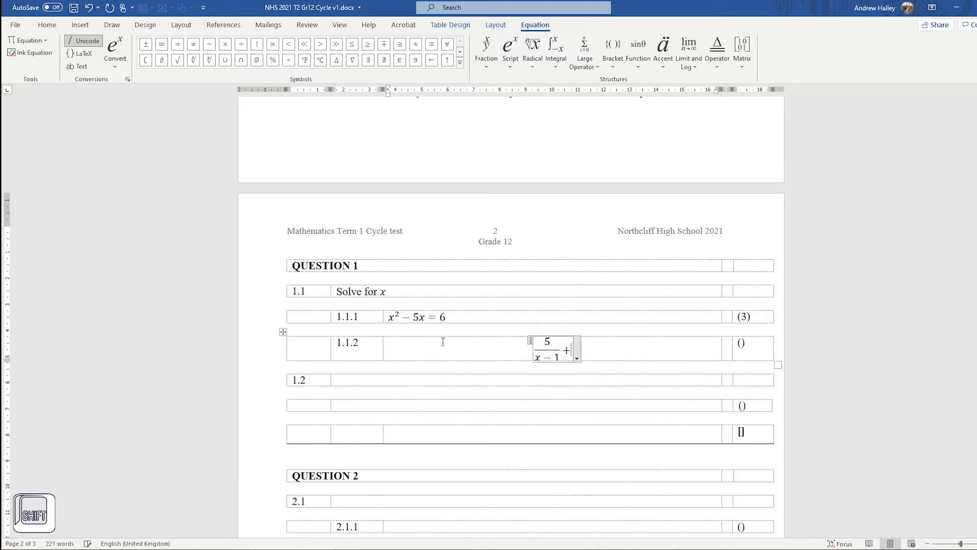
Step: Complete the equation of question 1.1.2 with the fraction 3 over x + 1, followed by = 2
type("/")
key("Left")
key("Up")
type("3")
key("Down")
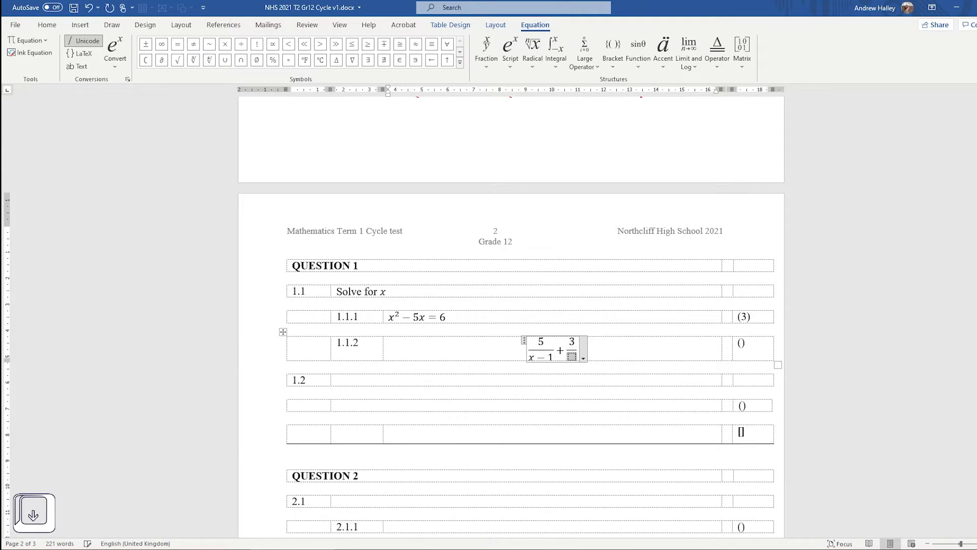
type("x+1")
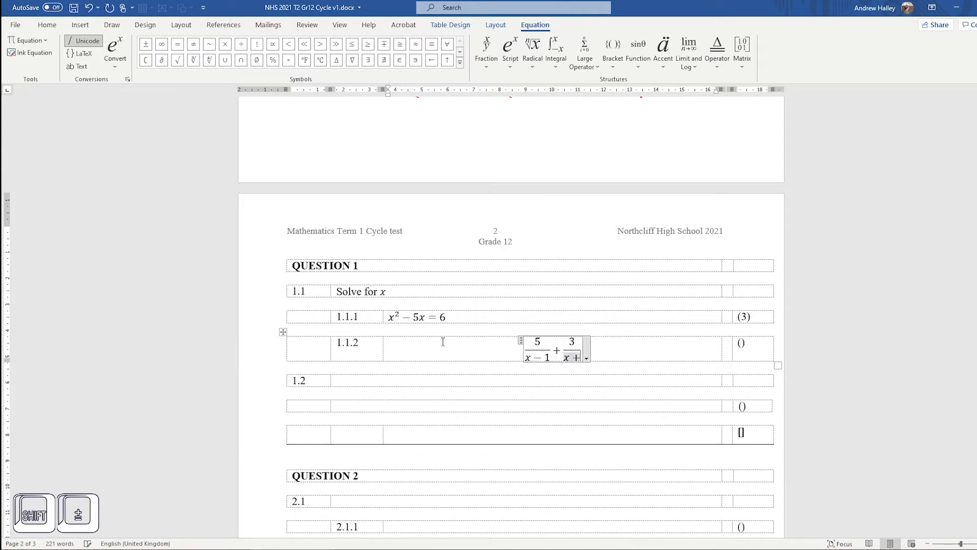
key("Right")
type("=2")
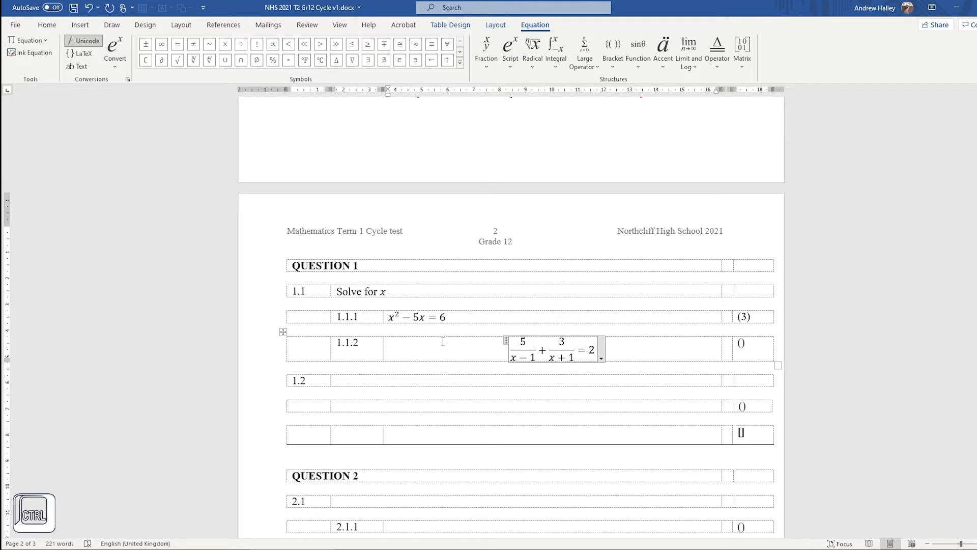
Step: Left-align the equation of question 1.1.2 and enter 5 in that question's mark brackets
key("ctrl+l")
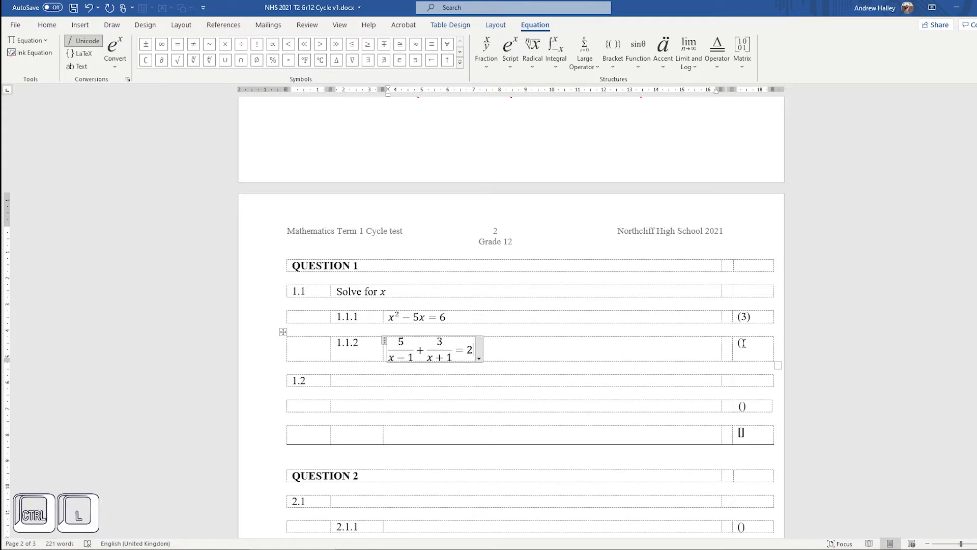
left_click(743, 343)
type("5")
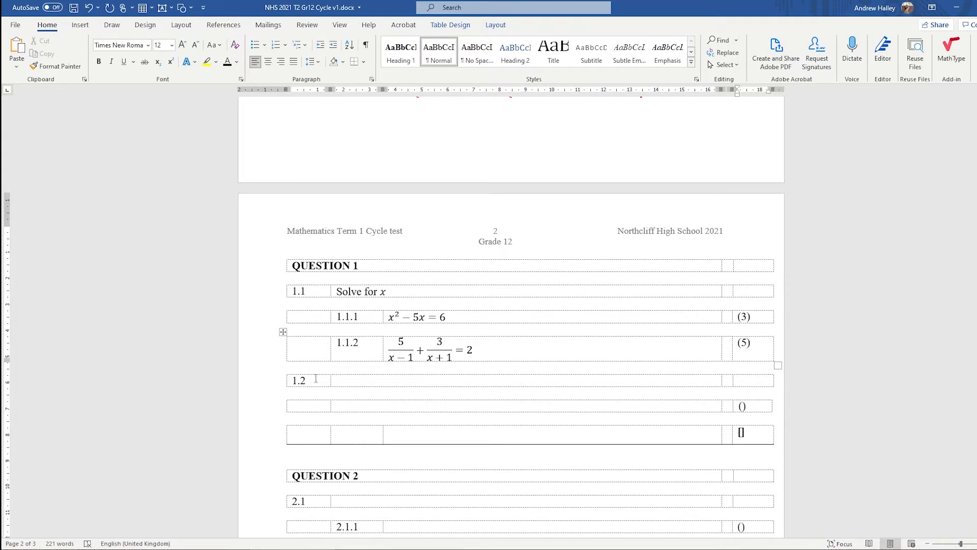
Step: Enter "Solve the following equations simultaneously" as the text of question 1.2
left_click(346, 382)
key("shift")
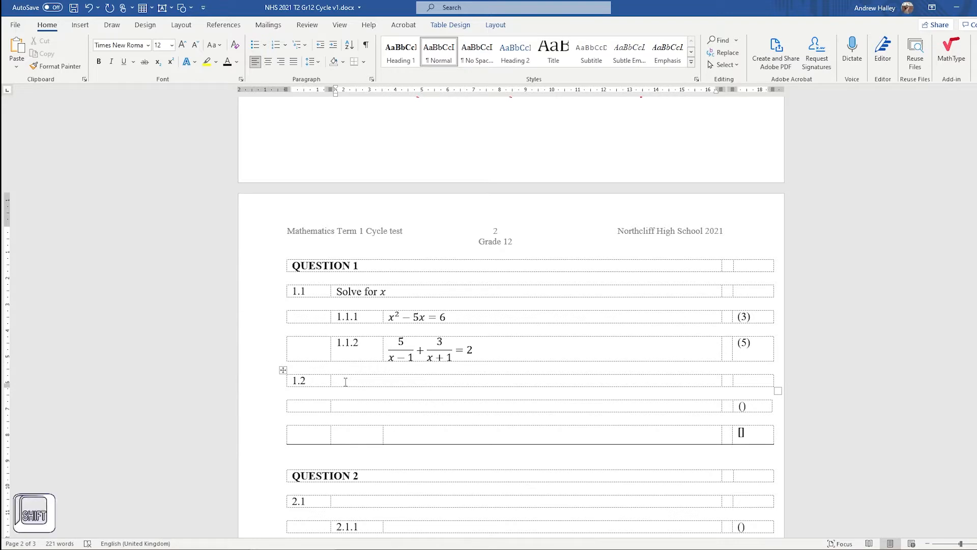
type("Solve the follow")
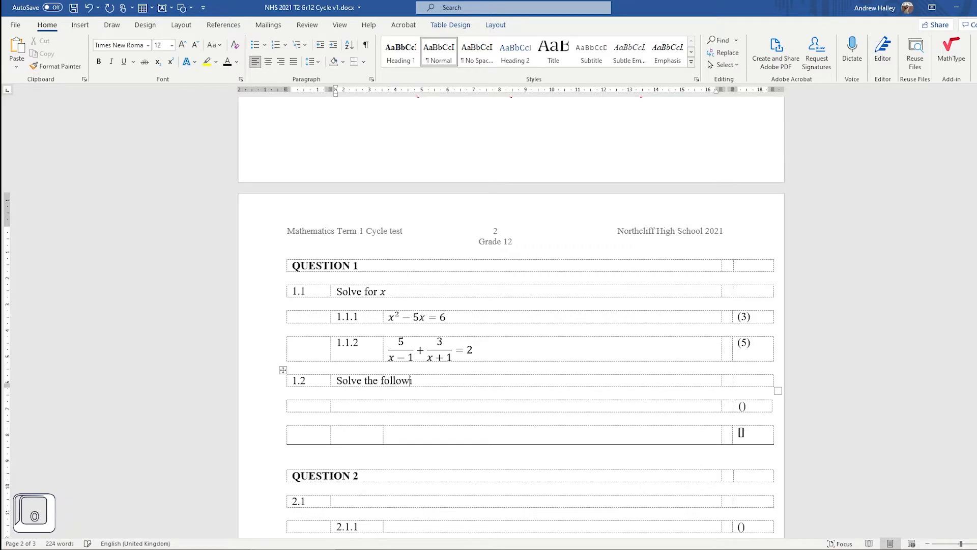
type("ing equations simultaneously")
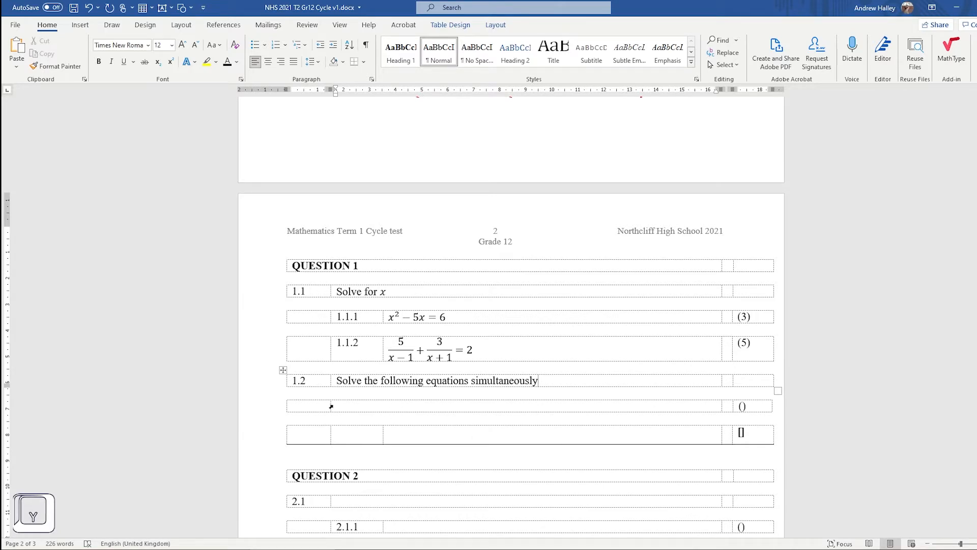
Step: Insert the equation y + 7 = 2x in the row below the question 1.2 text and left-align it
left_click(315, 393)
left_click(306, 404)
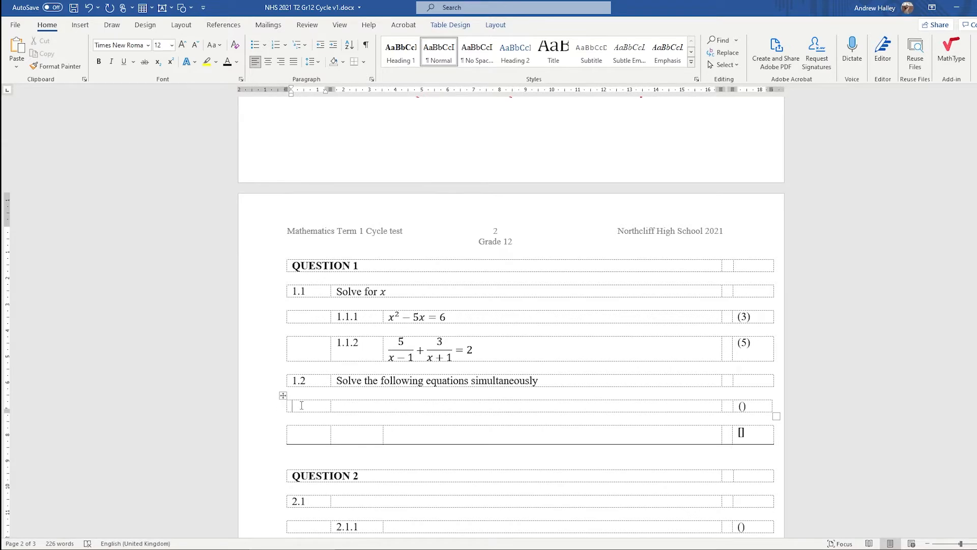
left_click(344, 409)
key("alt+equal")
type("y ")
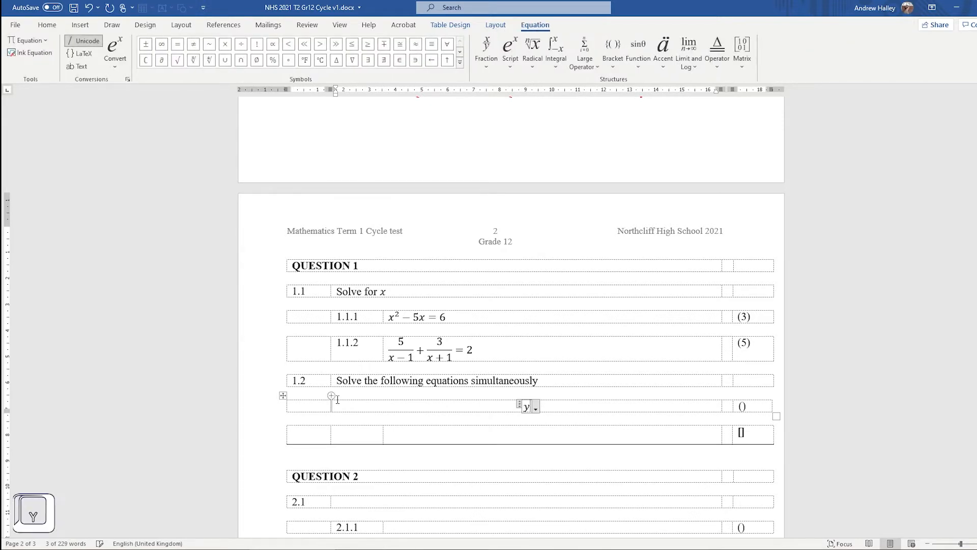
type("+")
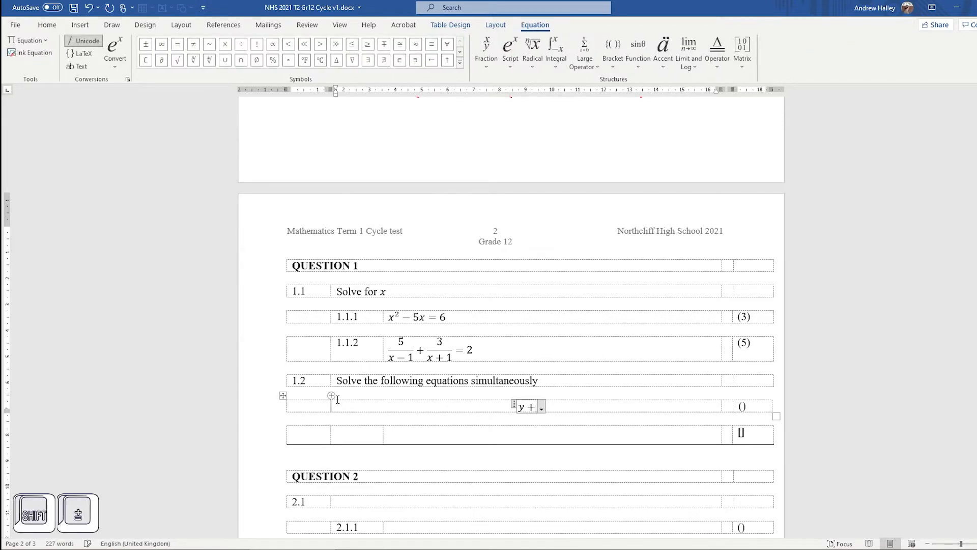
type(" 7 = 2x")
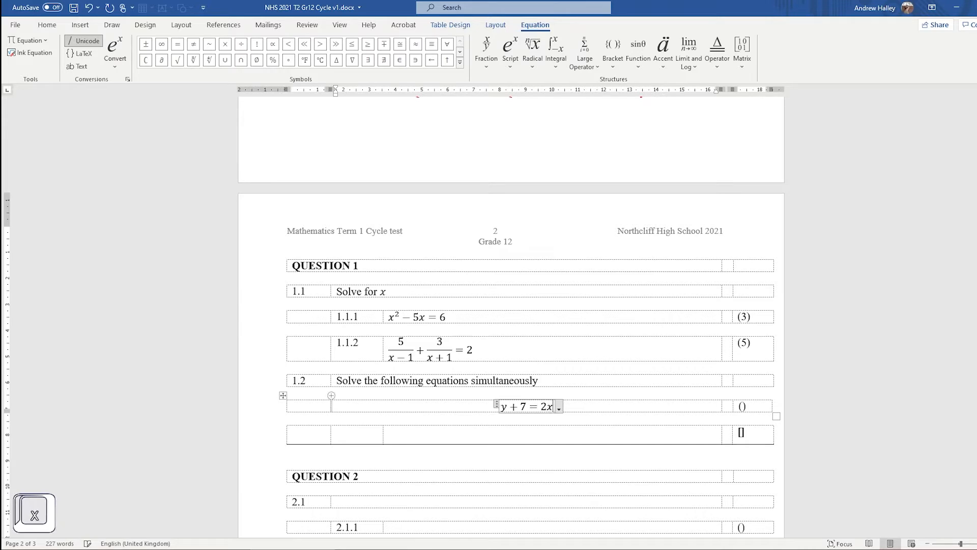
key("ctrl+l")
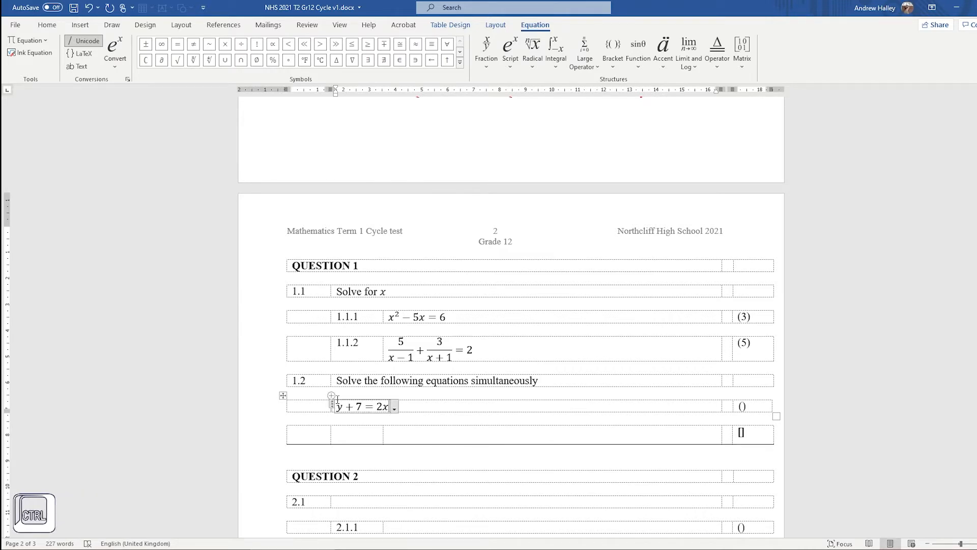
Step: Add "and" and the equation x² − xy + 3y² = 15 after y + 7 = 2x, and enter 6 in the row's mark brackets
key("Right")
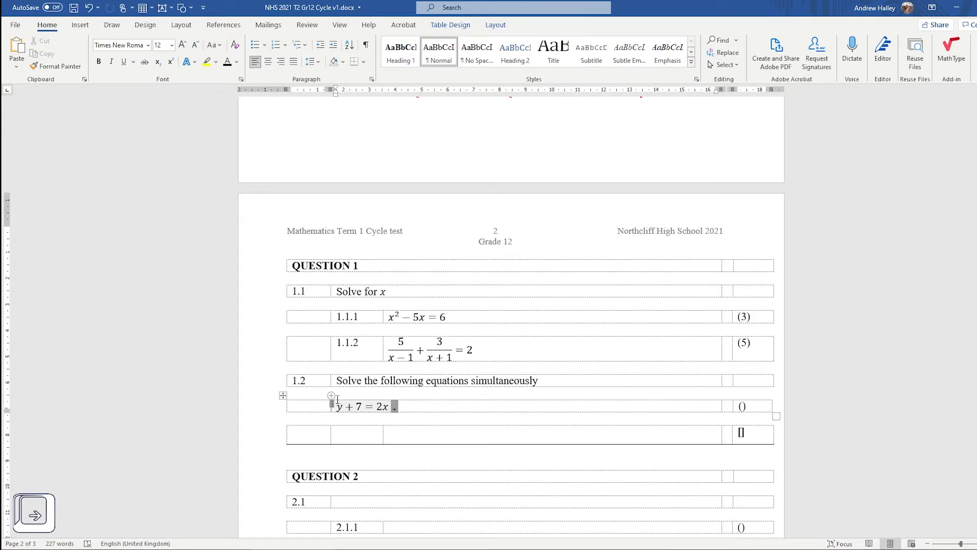
type("and")
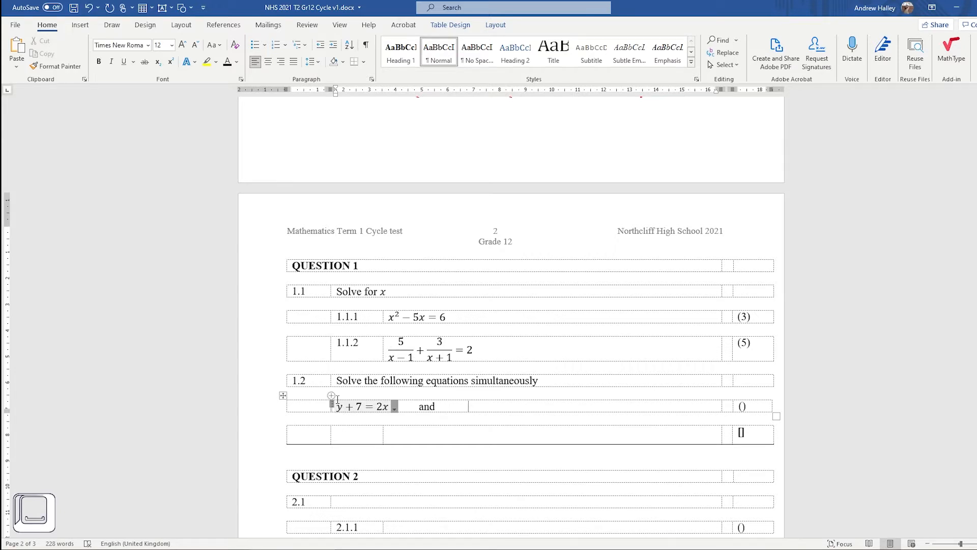
key("alt+equal")
type("x^2")
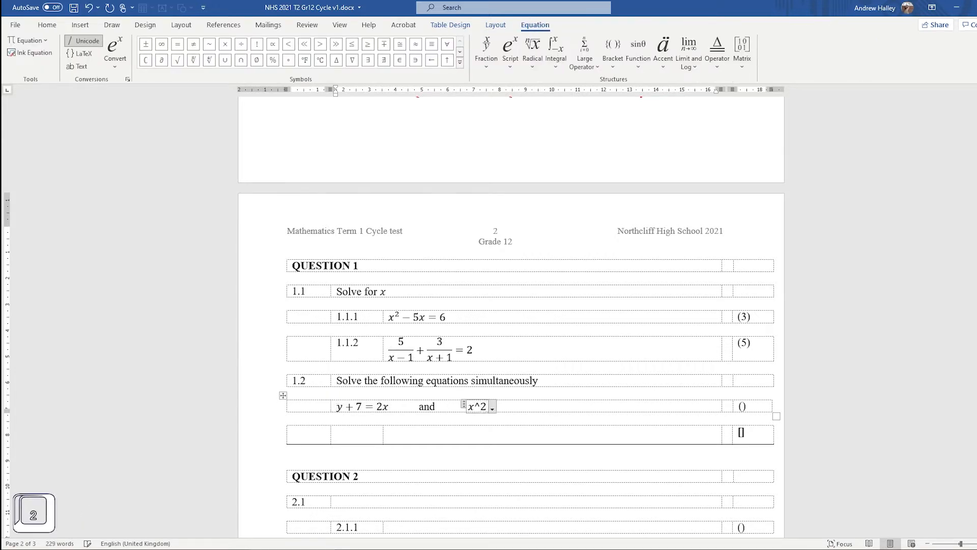
type("-xy+3y^2=15")
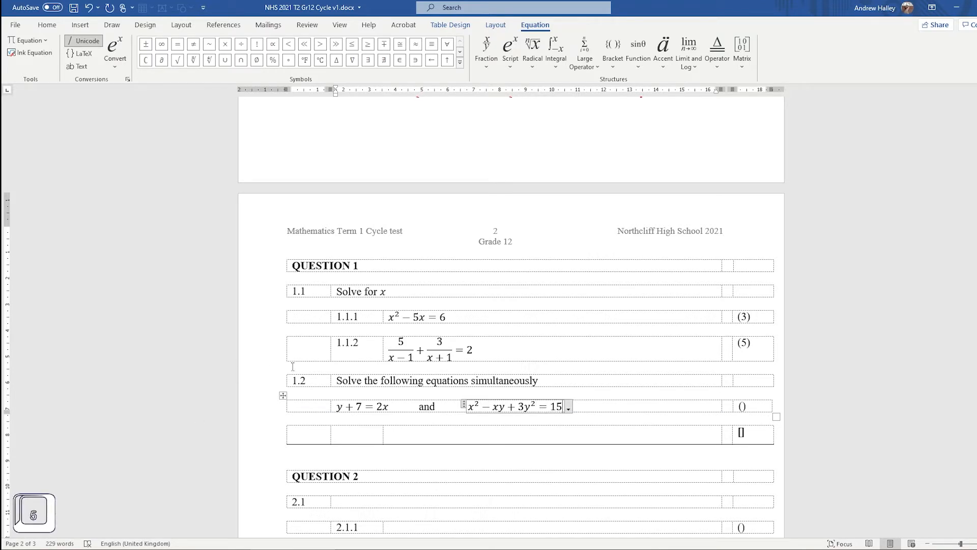
left_click(743, 407)
type("6")
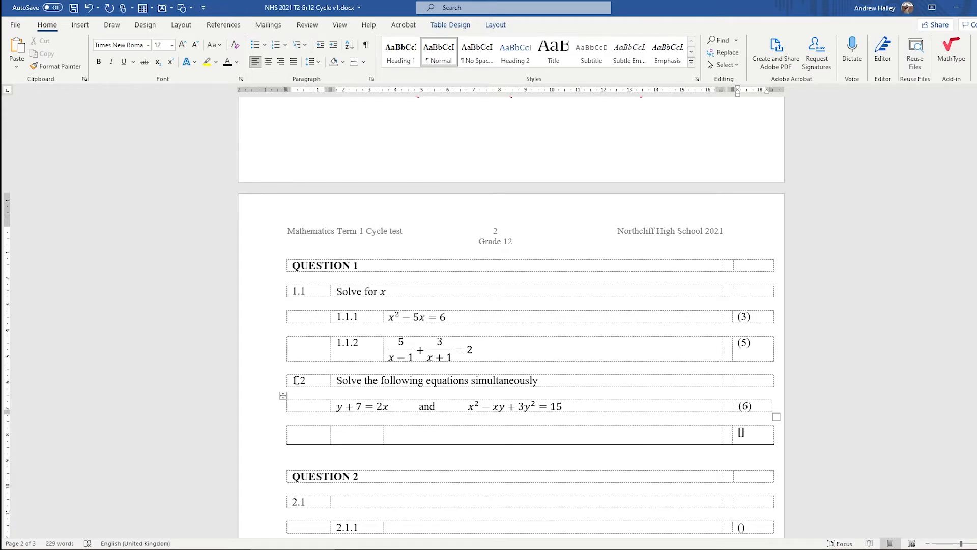
Step: Add an empty line below the simultaneous equations row and paste a copy of the question 1.2 row there
left_click(310, 422)
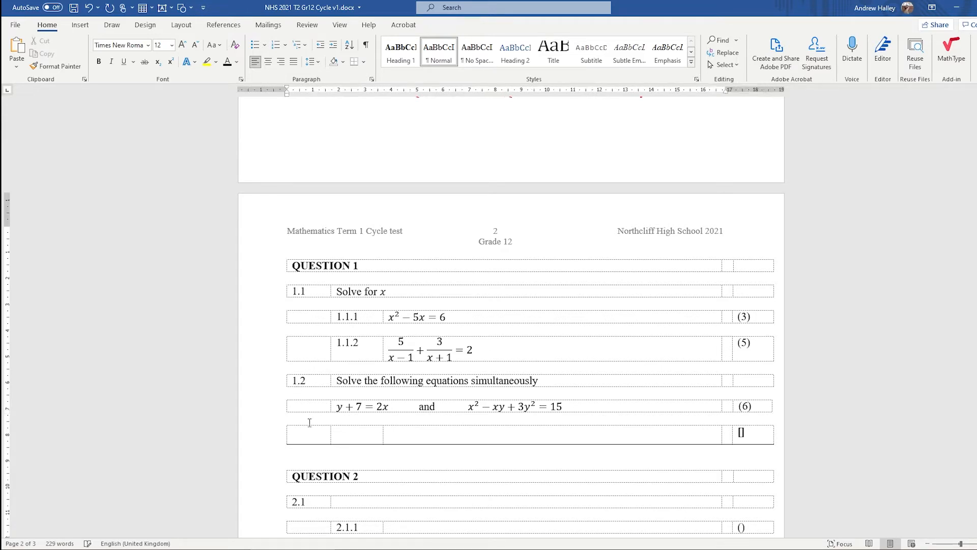
key("Return")
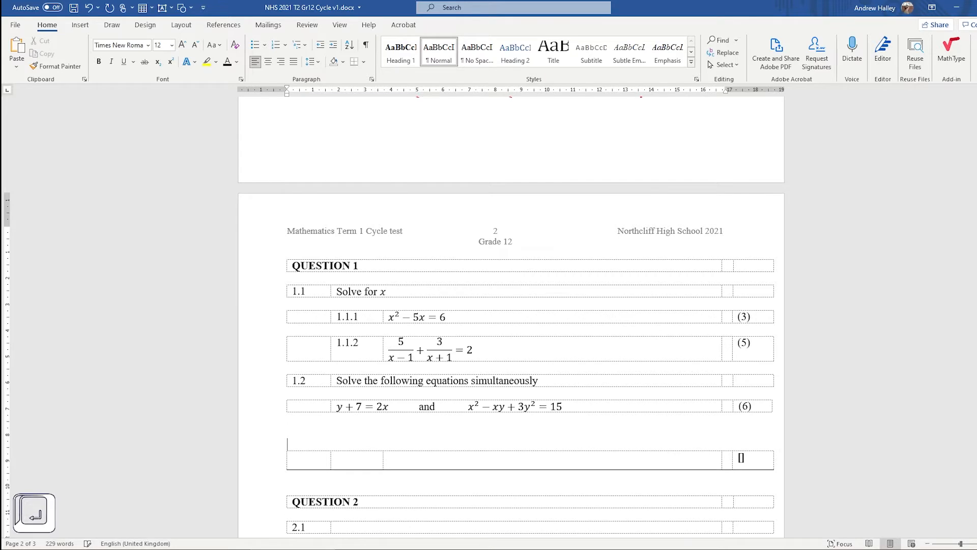
key("Up")
left_click(284, 371)
key("ctrl+c")
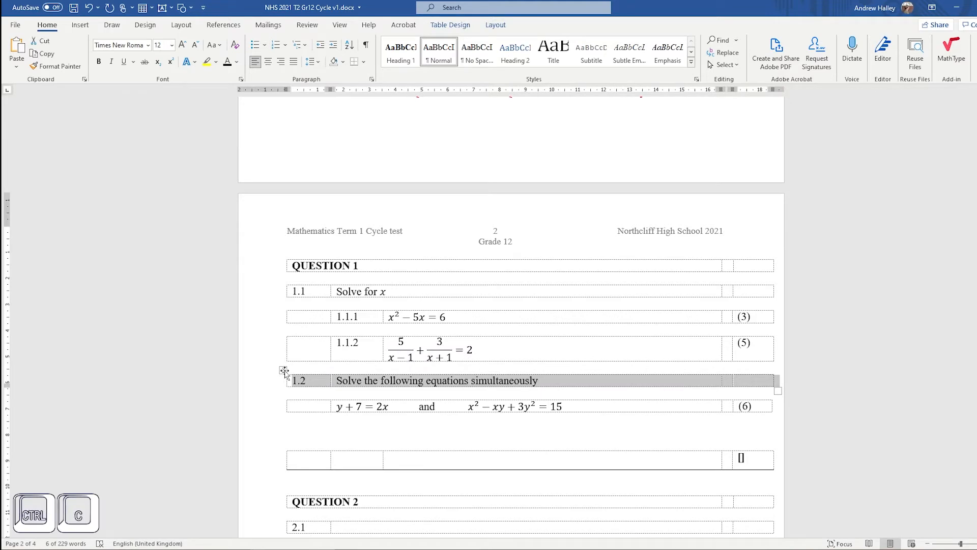
left_click(38, 52)
left_click(296, 430)
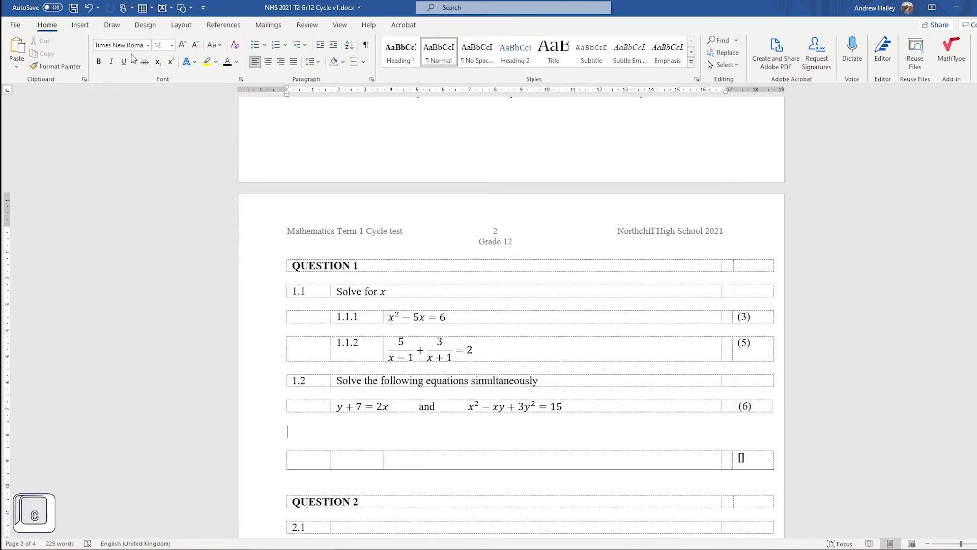
left_click(16, 46)
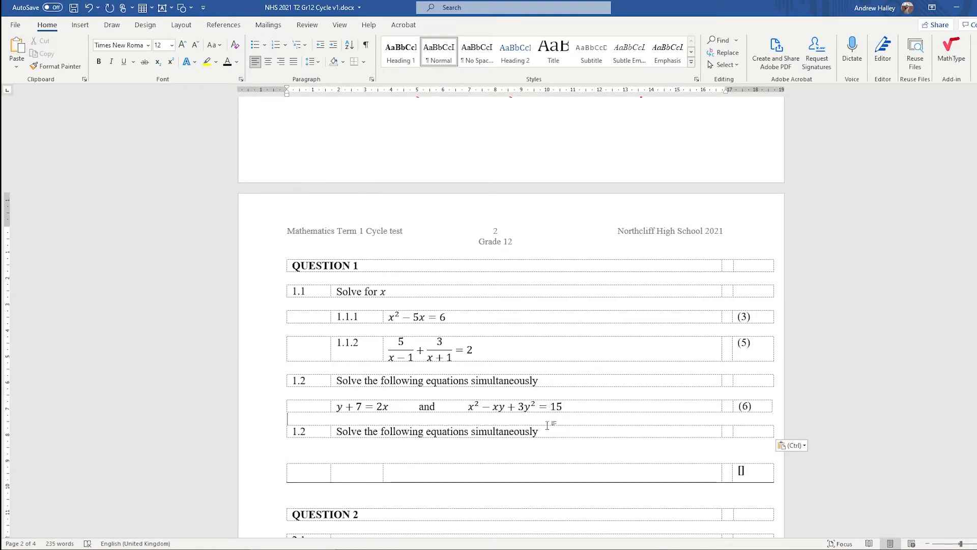
Step: Clear the question text from the copied row and renumber it 1.3
left_click_drag(538, 431, 383, 430)
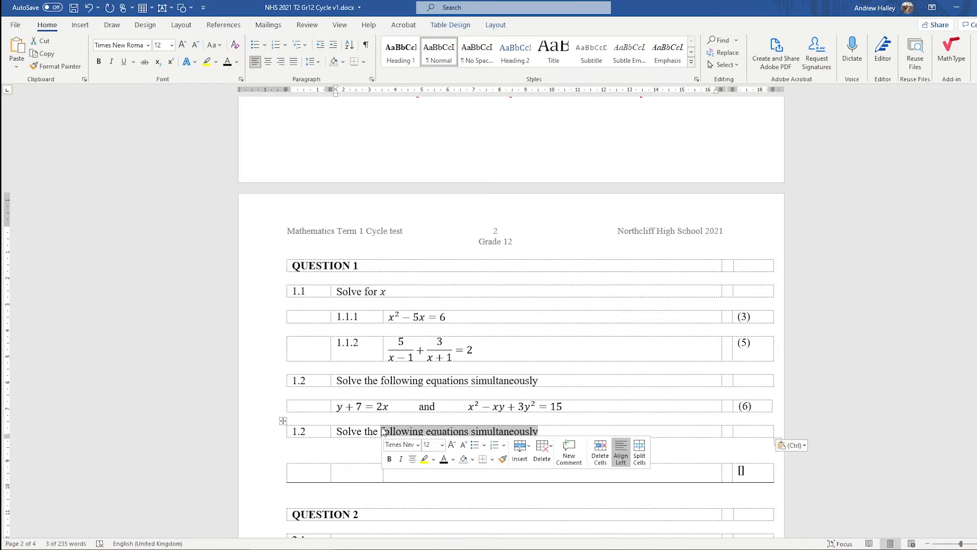
key("BackSpace")
key("BackSpace")
key("BackSpace")
key("BackSpace")
key("BackSpace")
key("BackSpace")
key("BackSpace")
key("BackSpace")
key("BackSpace")
key("BackSpace")
key("BackSpace")
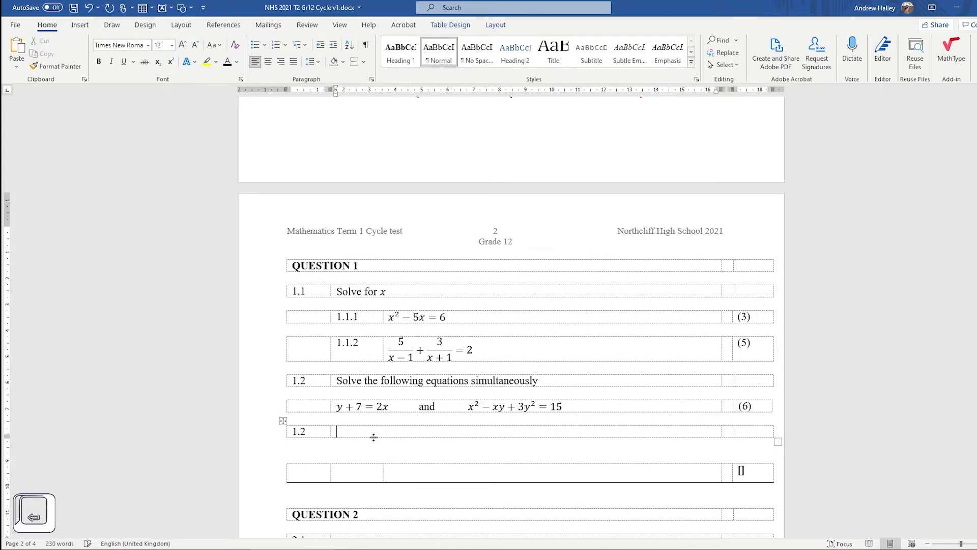
left_click(326, 432)
key("BackSpace")
type("3")
Step: Enter "The roots of a quadratic equation are given by" as the text of question 1.3
left_click(363, 434)
type("T")
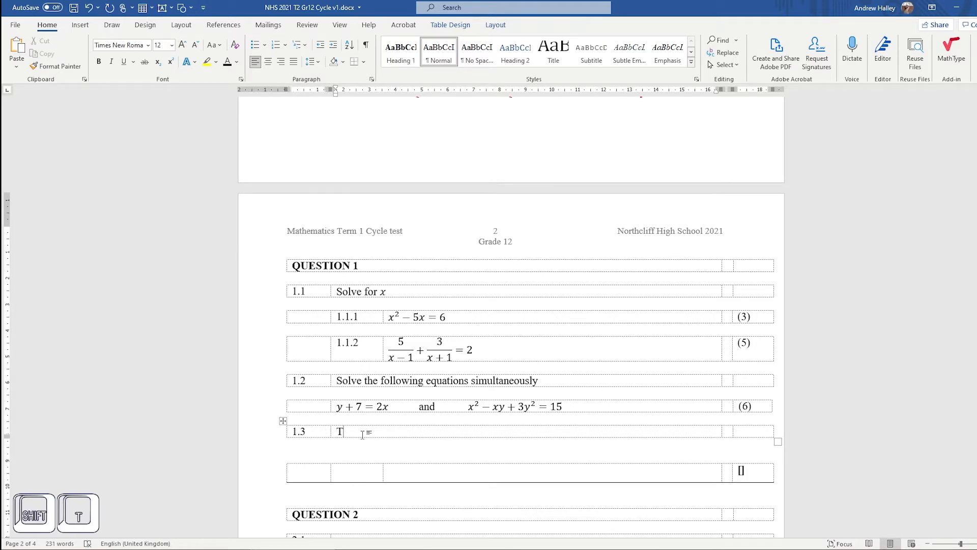
type("he ")
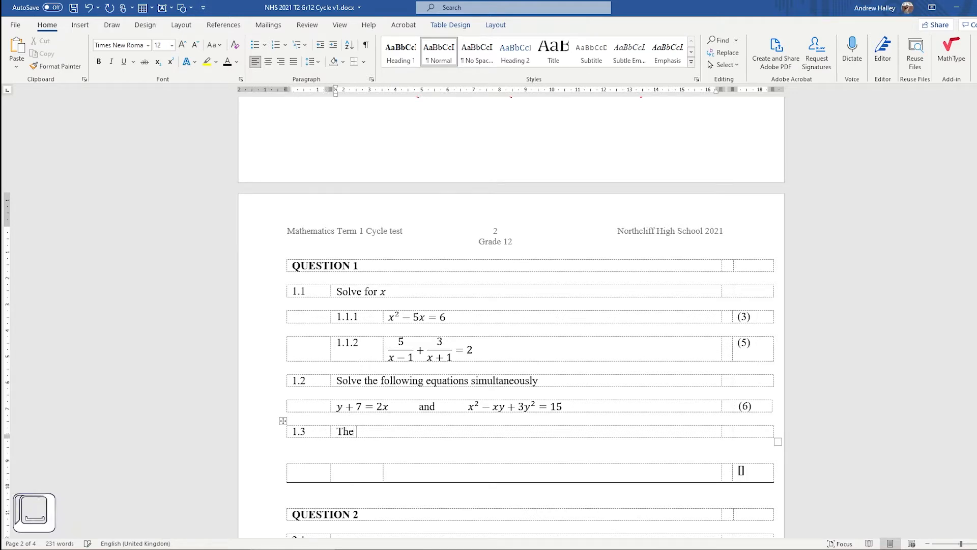
type("roots of t")
key("BackSpace")
type("a quadratic equation are given by")
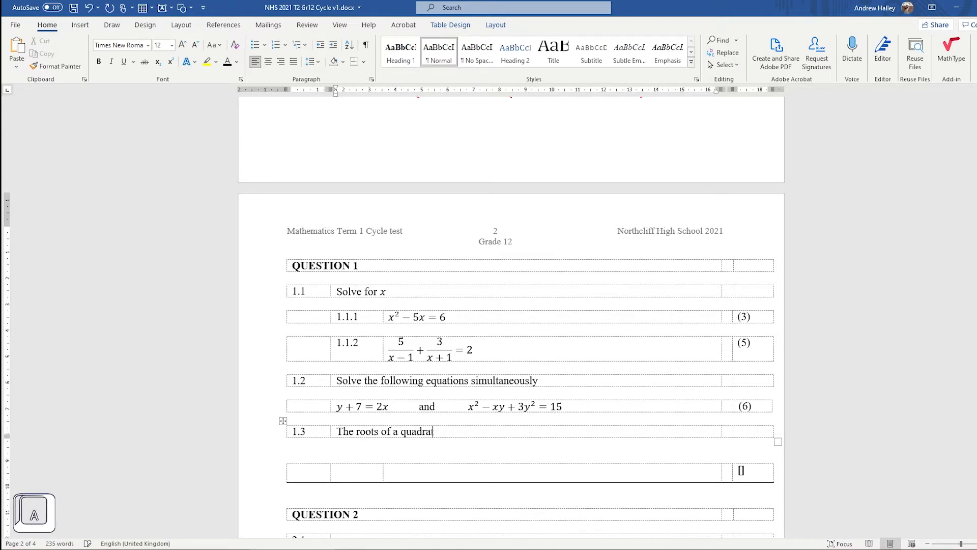
Step: Insert the equation x = (−5 ± √(20 + 8k))/6 as a stacked fraction at the end of the question 1.3 text
key("alt+equal")
type("x=/")
key("Left")
key("Left")
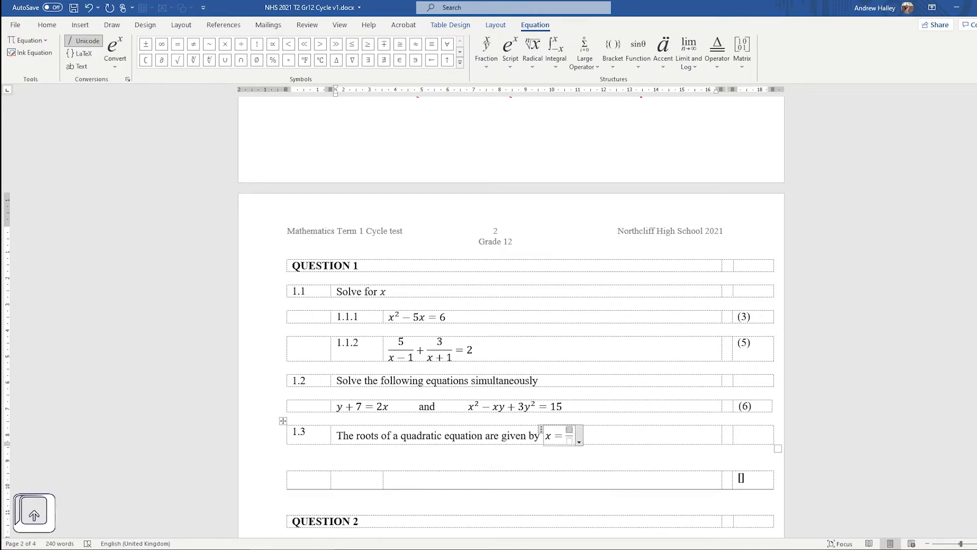
type("-5+-\\sqrt")
key("Left")
type("20+8k")
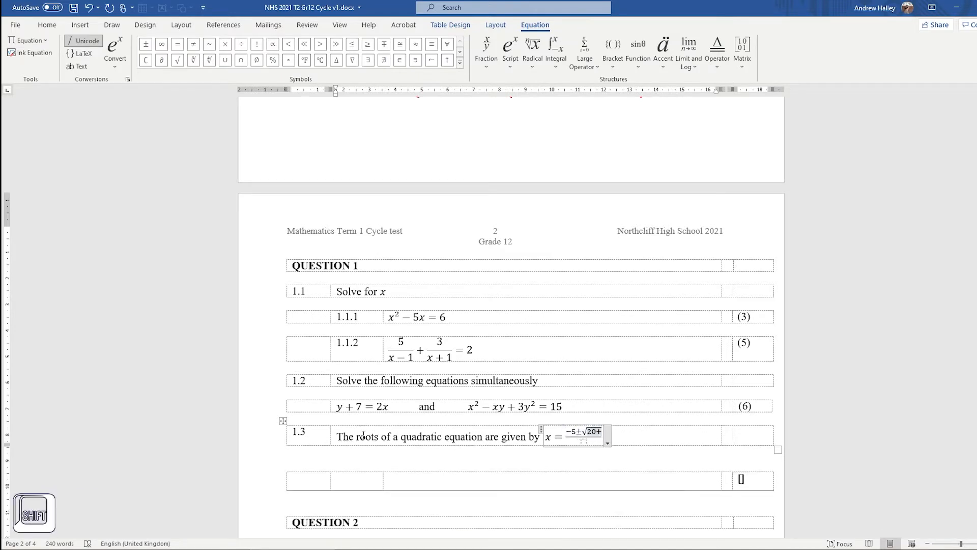
key("Down")
type("6")
key("Right")
key("Right")
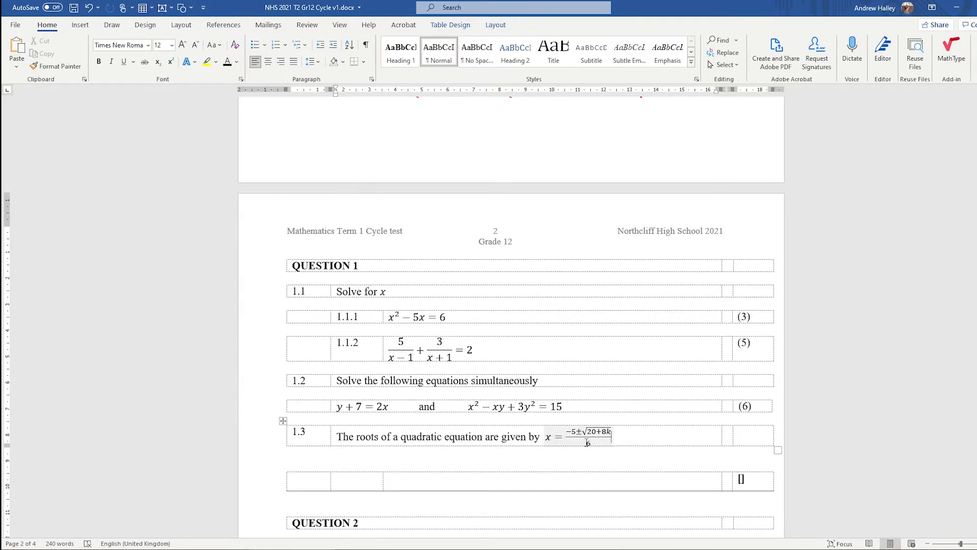
left_click(566, 433)
left_click(529, 410)
left_click(546, 439)
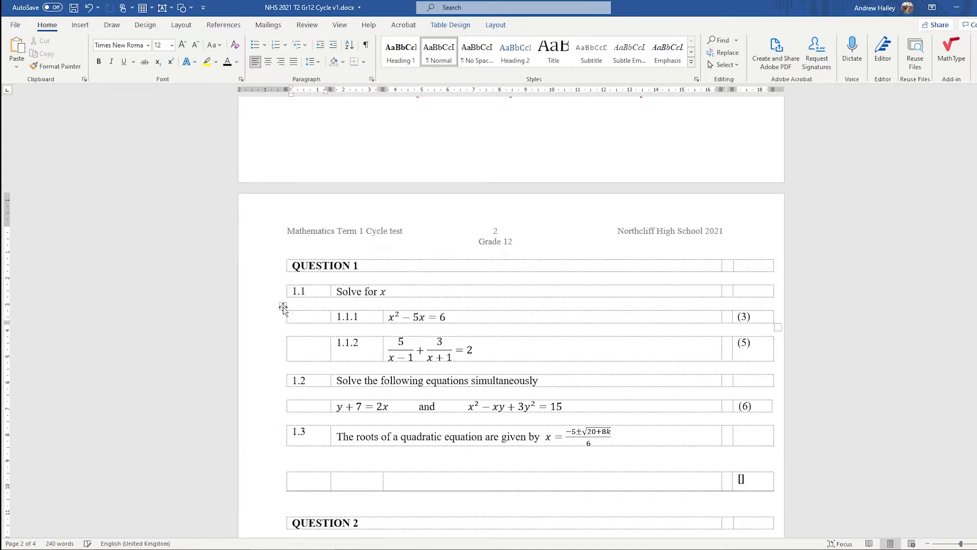
Step: Paste a copy of the 1.1.1 row below question 1.3 and renumber it 1.3.1
left_click(282, 315)
key("ctrl+c")
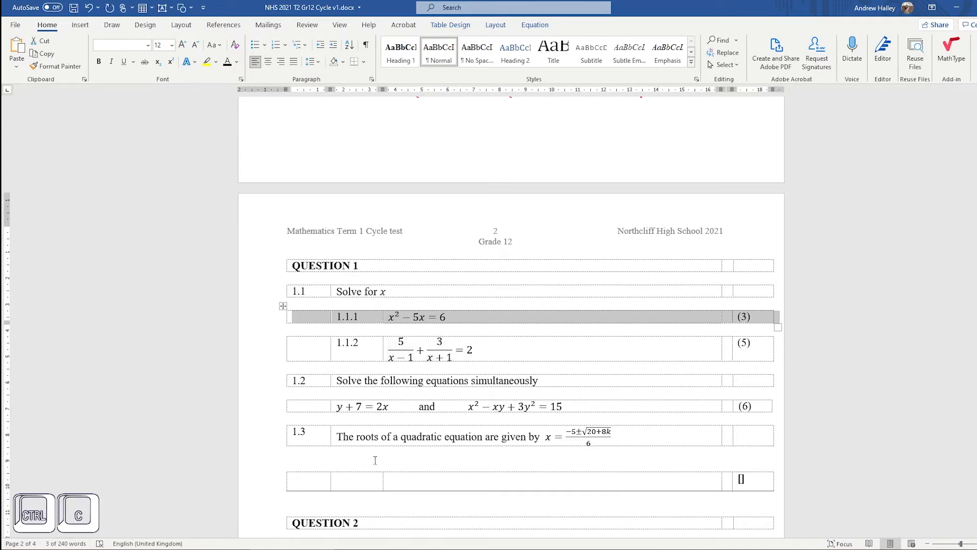
left_click(341, 464)
key("ctrl+z")
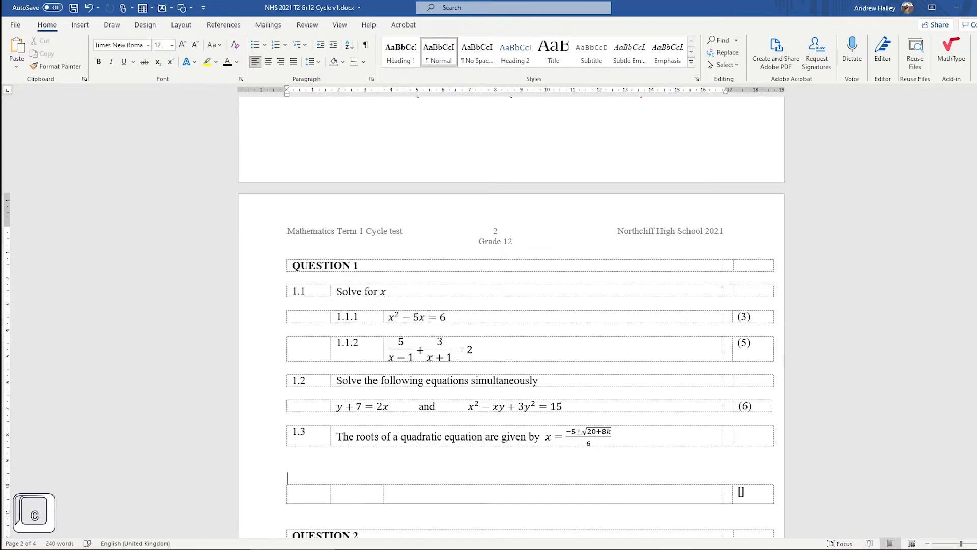
key("ctrl+v")
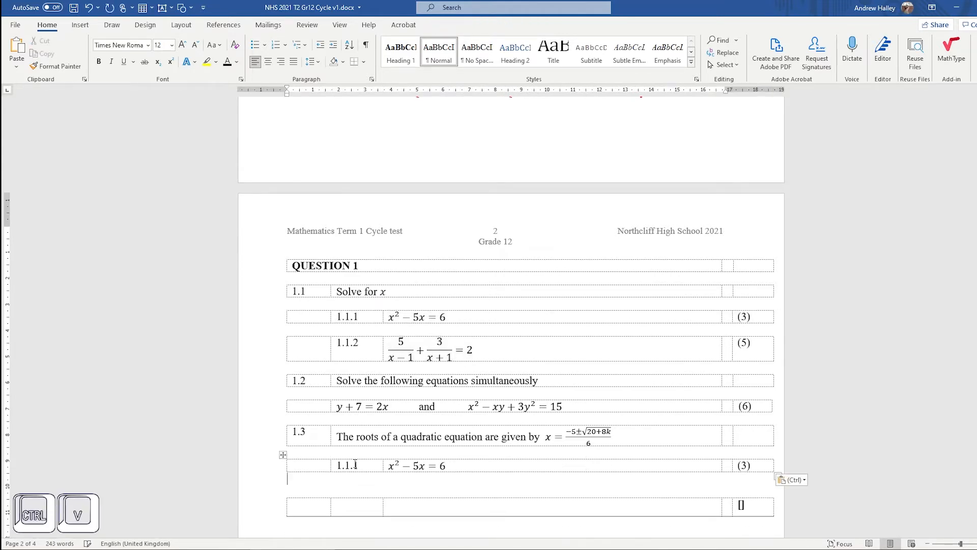
left_click(340, 464)
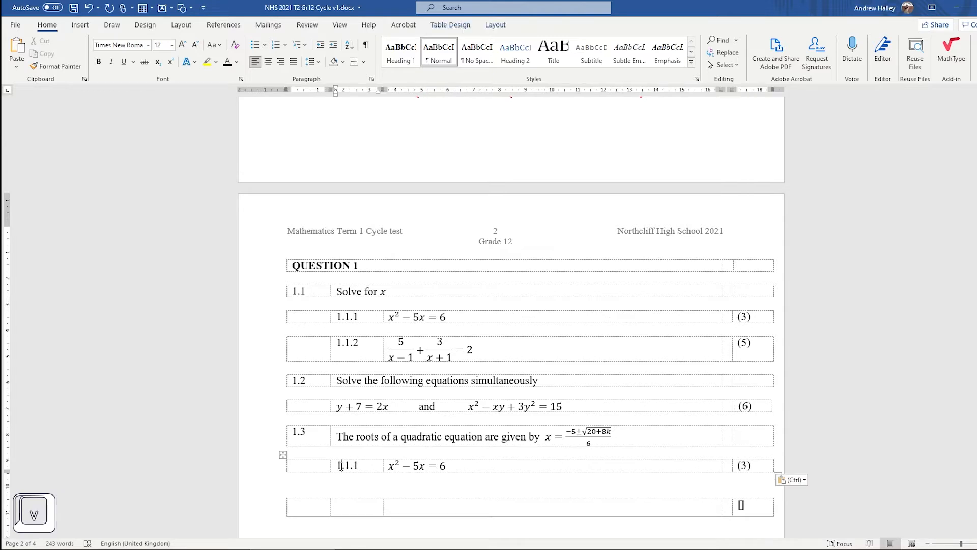
key("BackSpace")
type("1")
type("3")
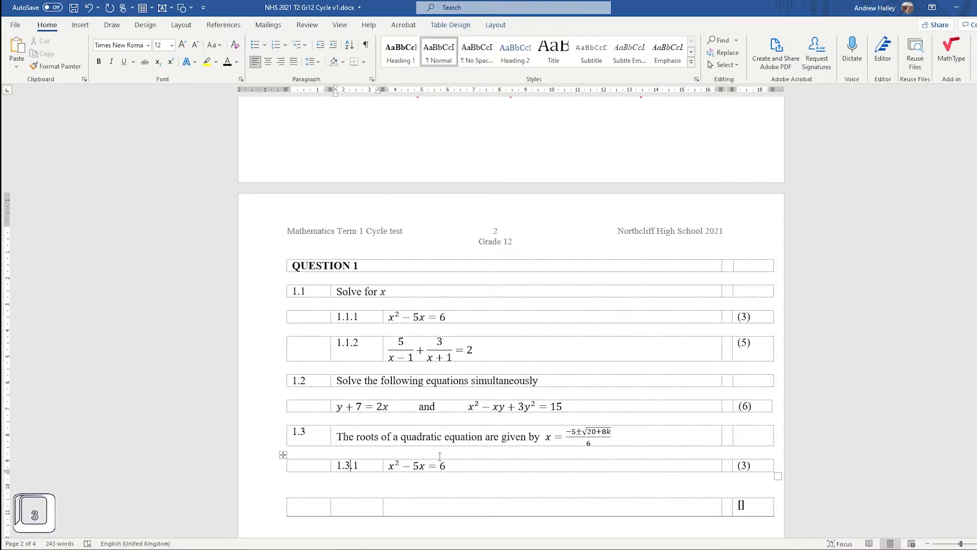
Step: Replace the equation in row 1.3.1 with "Without solving for x, determine the nature of the roots if:", with x as an equation
left_click_drag(452, 465, 403, 465)
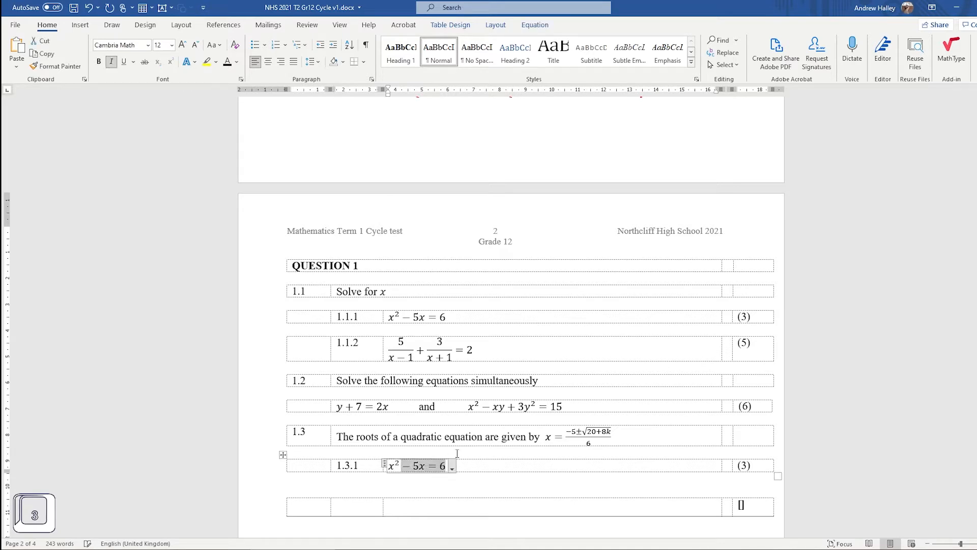
key("BackSpace")
key("BackSpace")
key("BackSpace")
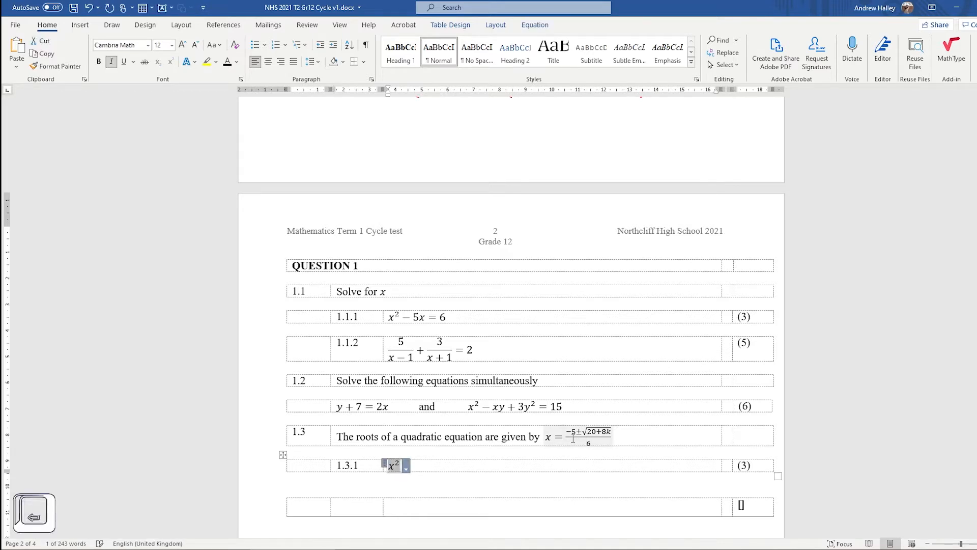
type("W")
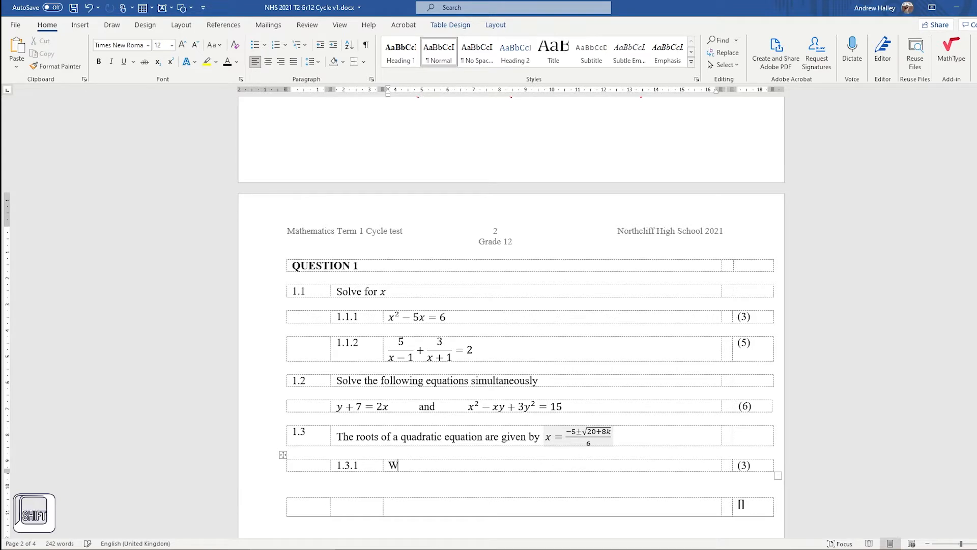
type("ithout solving for")
key("alt+equal")
type("x")
key("Right")
type(", determine the nature of the roots if:")
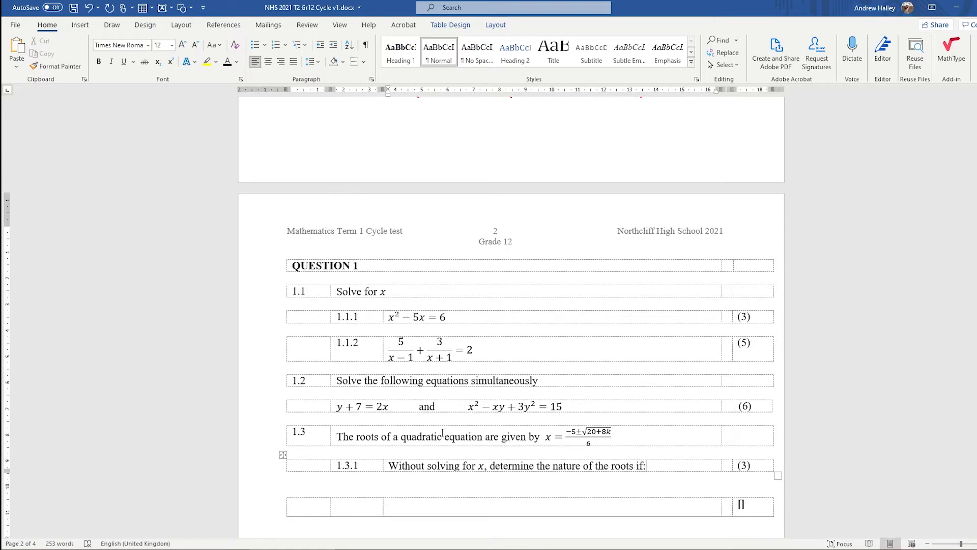
Step: Paste a copy of the 1.3.1 row directly below it
scroll(402, 434, "down", 1)
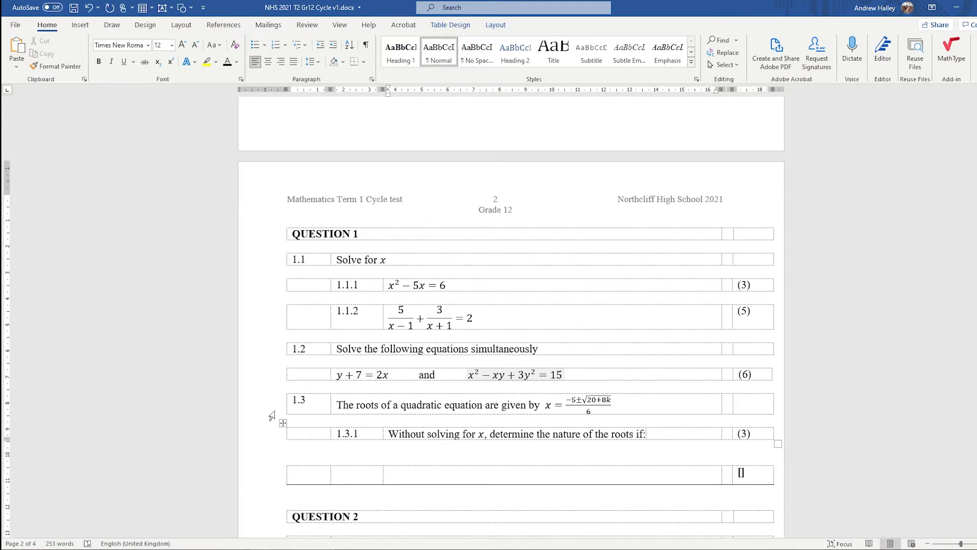
left_click(284, 424, "ctrl")
key("ctrl+c")
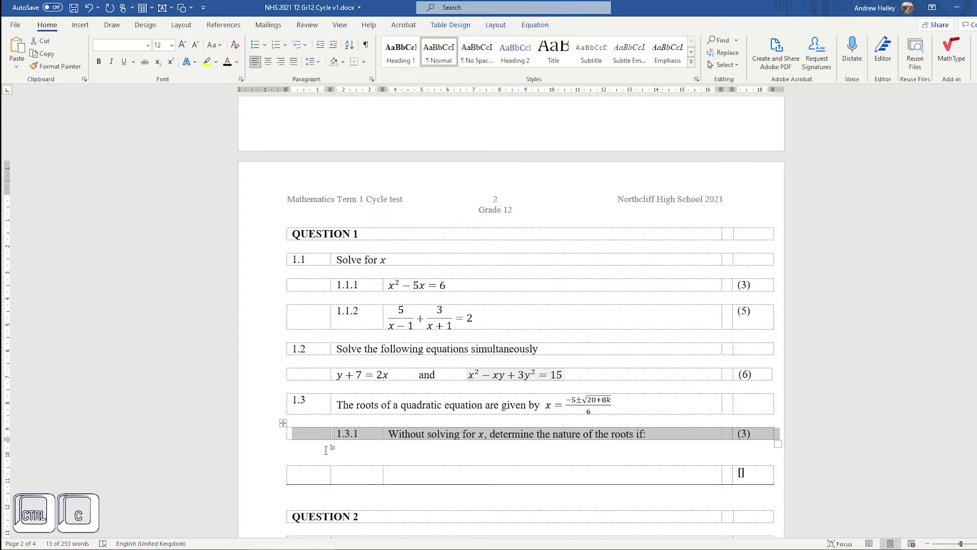
left_click(326, 449)
key("ctrl+v")
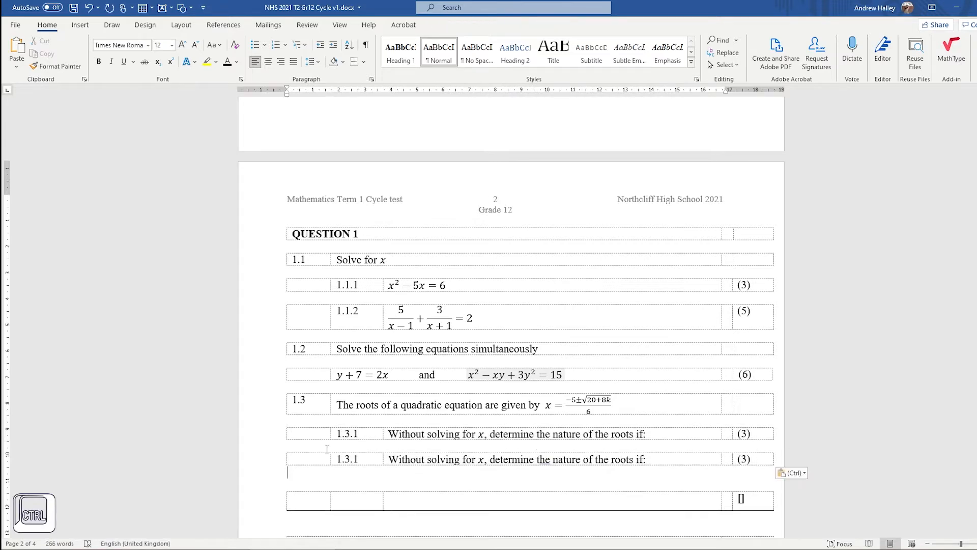
Step: Clear the copied row's number, text and mark value, keeping its empty brackets, and delete the marks from row 1.3.1
left_click_drag(371, 459, 465, 460)
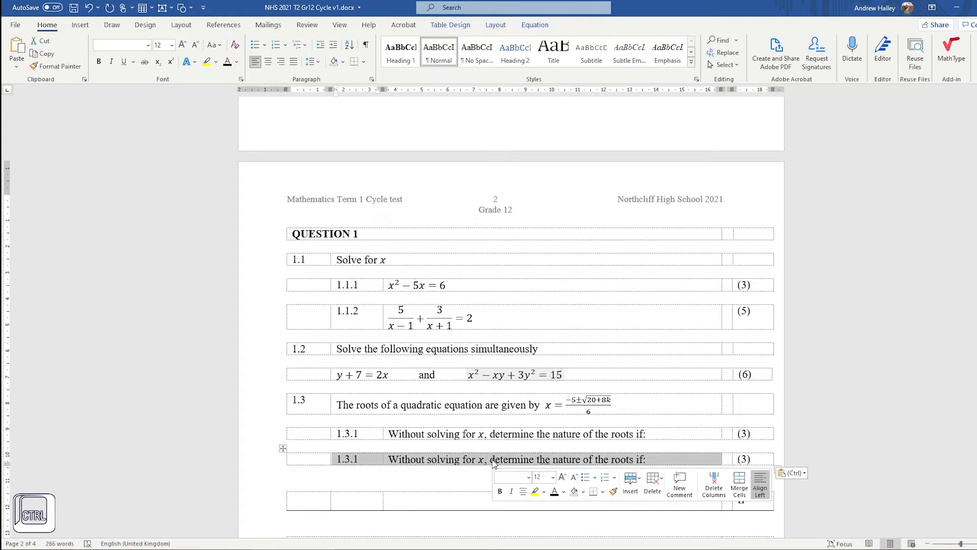
key("Delete")
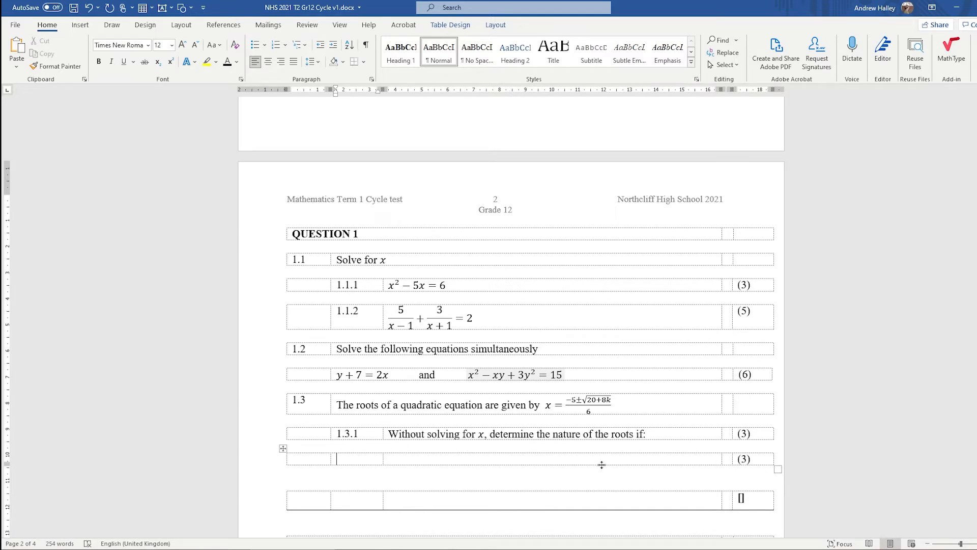
left_click(757, 432)
key("BackSpace")
key("BackSpace")
key("BackSpace")
key("BackSpace")
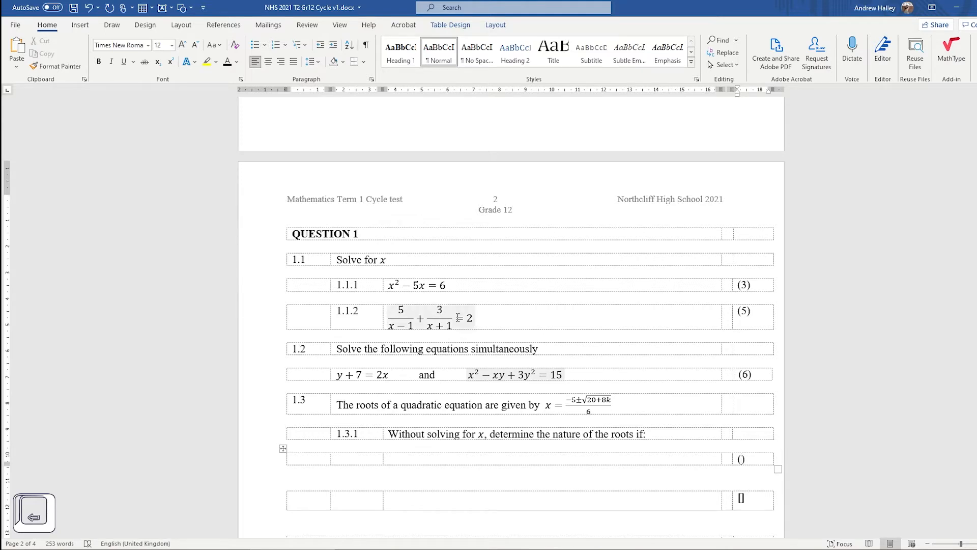
Step: Split the empty text cell in the row below 1.3.1 into 2 columns and 1 row
left_click(394, 458)
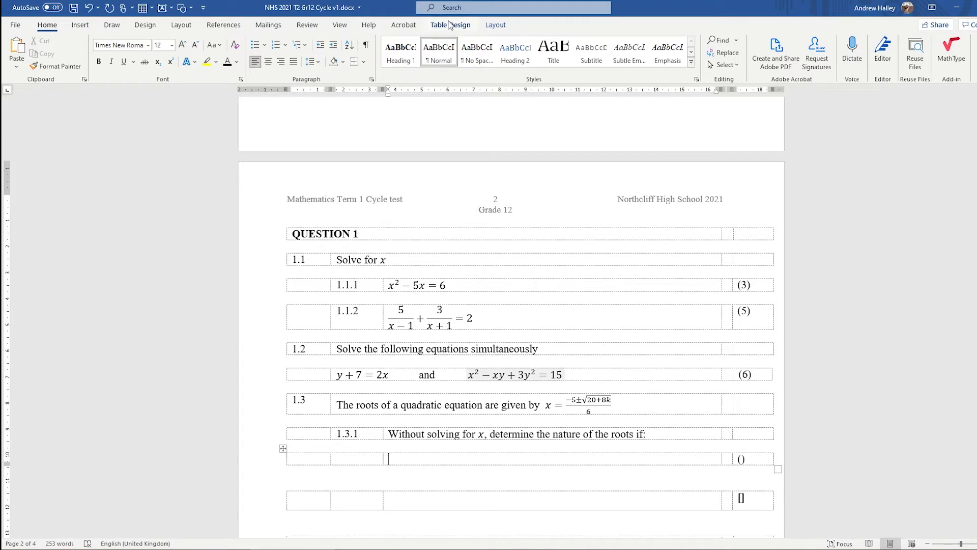
left_click(497, 27)
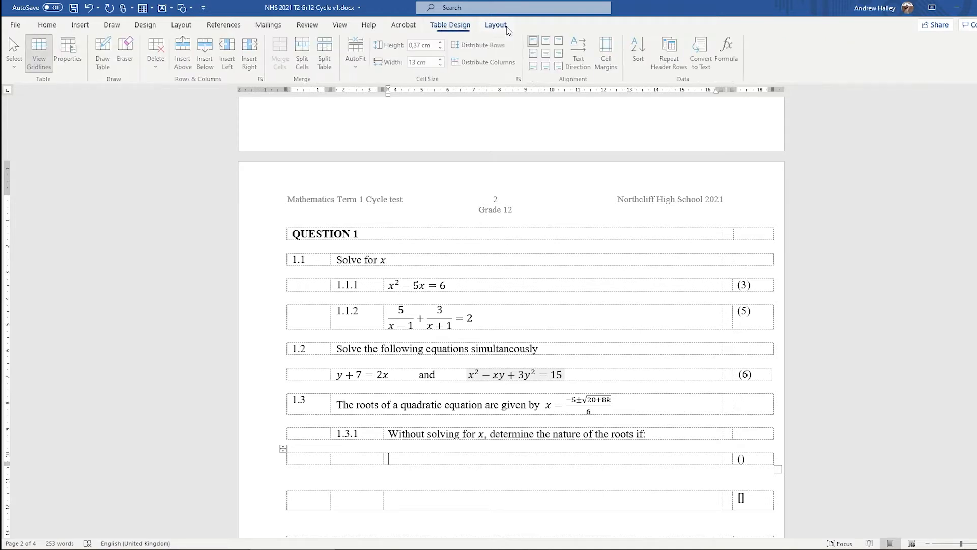
left_click(304, 60)
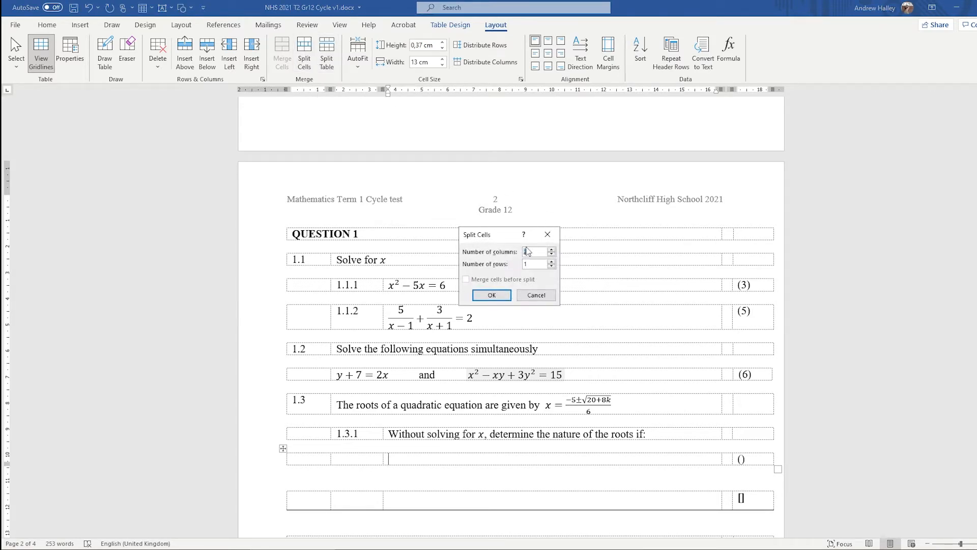
left_click(492, 295)
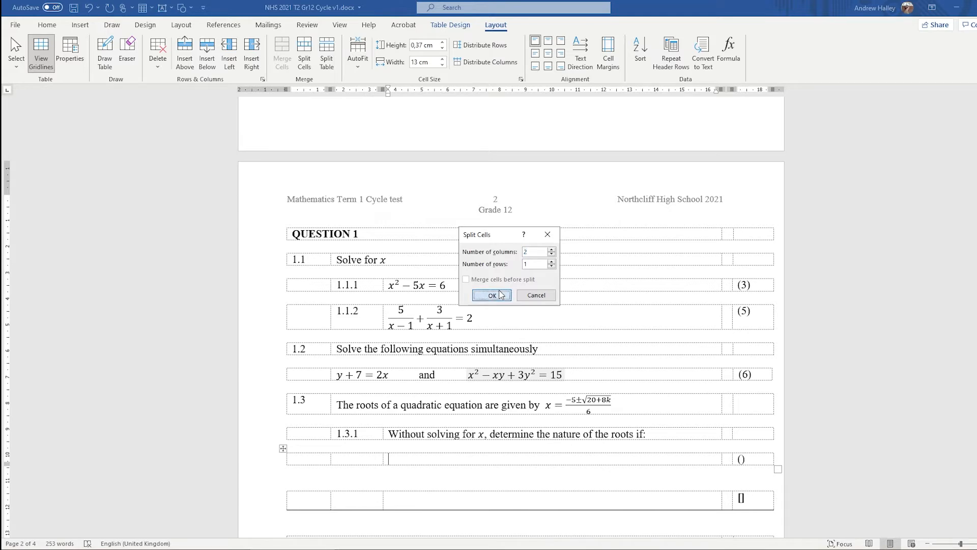
Step: Narrow the first of the split cells to about 2.06 cm and enter (a) in it
left_click(533, 460)
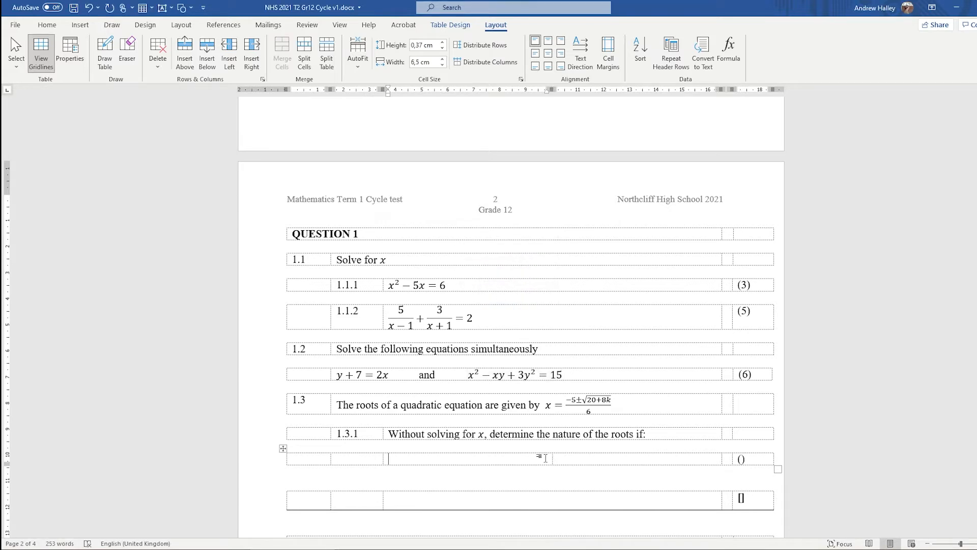
left_click_drag(553, 457, 436, 463)
type("(a)")
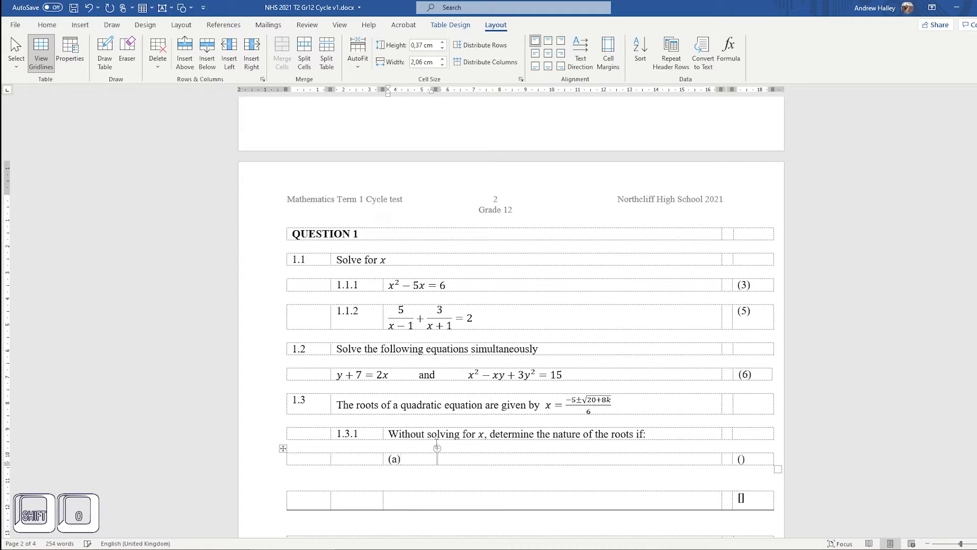
Step: Enter the equation k = 2 beside (a) and put 2 in that row's mark brackets
left_click(447, 460)
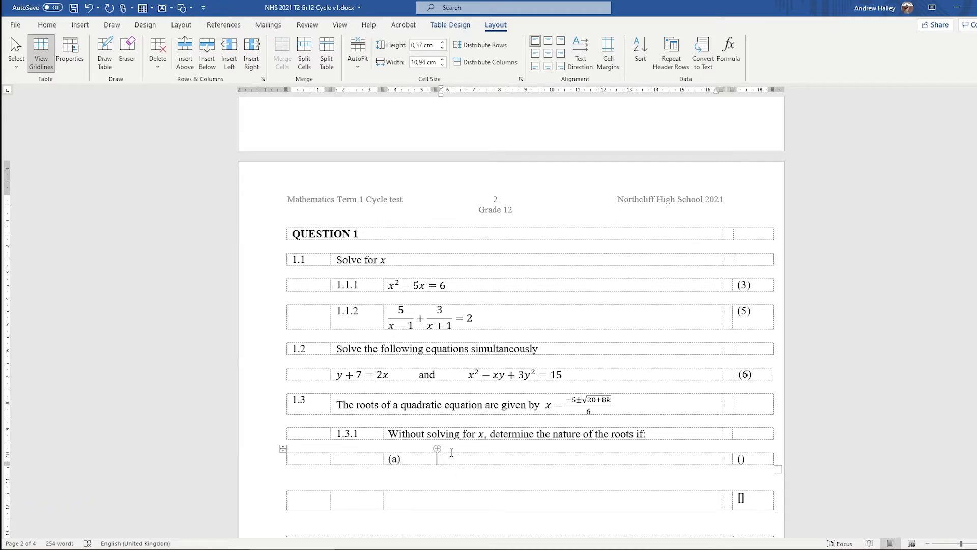
key("alt+equal")
type("k = 2")
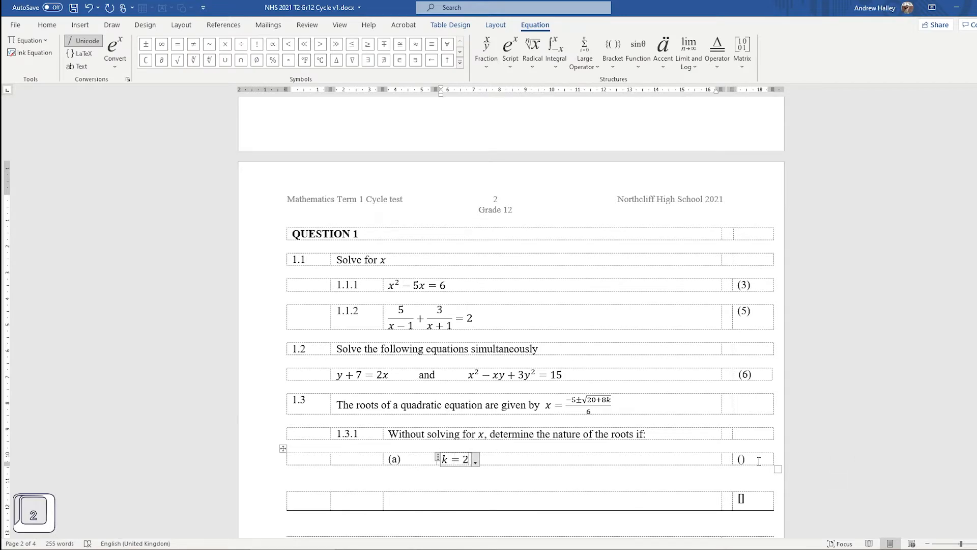
left_click(736, 460)
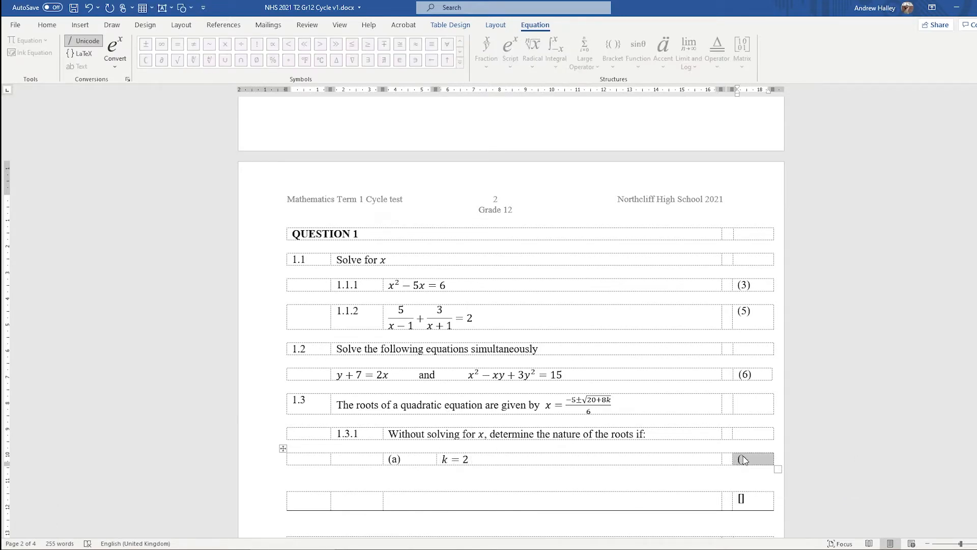
left_click(742, 460)
type("2")
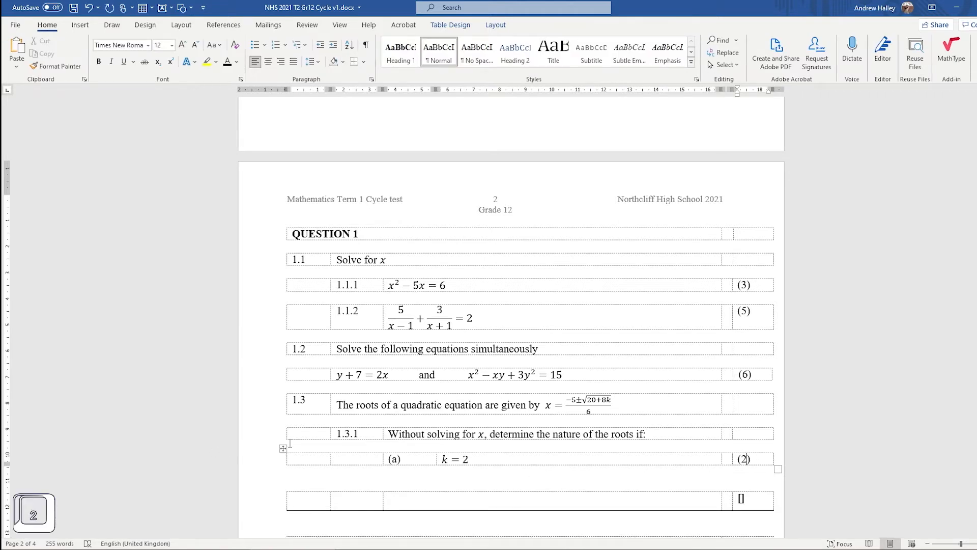
Step: Duplicate row (a) directly below it and change the copy to (b) with k = 0
left_click(282, 449)
key("ctrl+c")
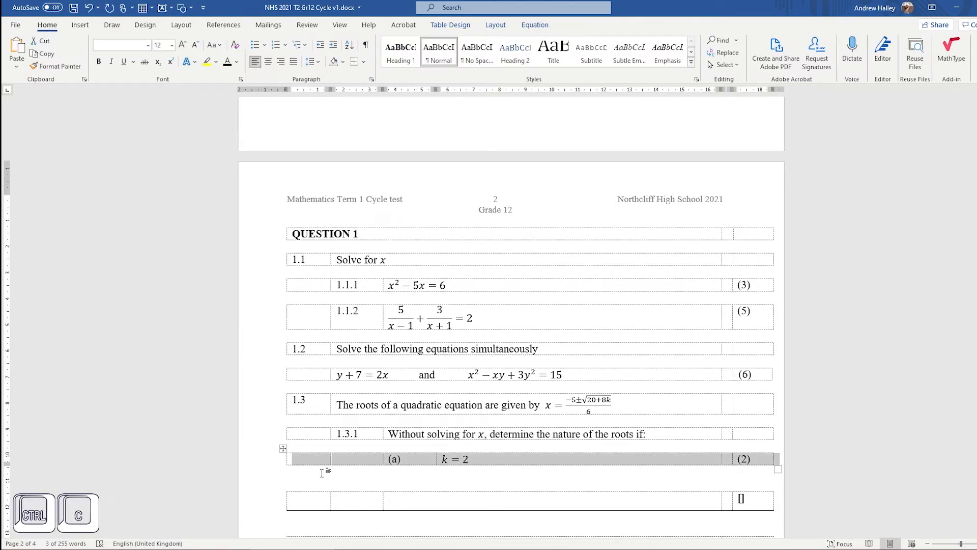
left_click(321, 472)
key("ctrl+v")
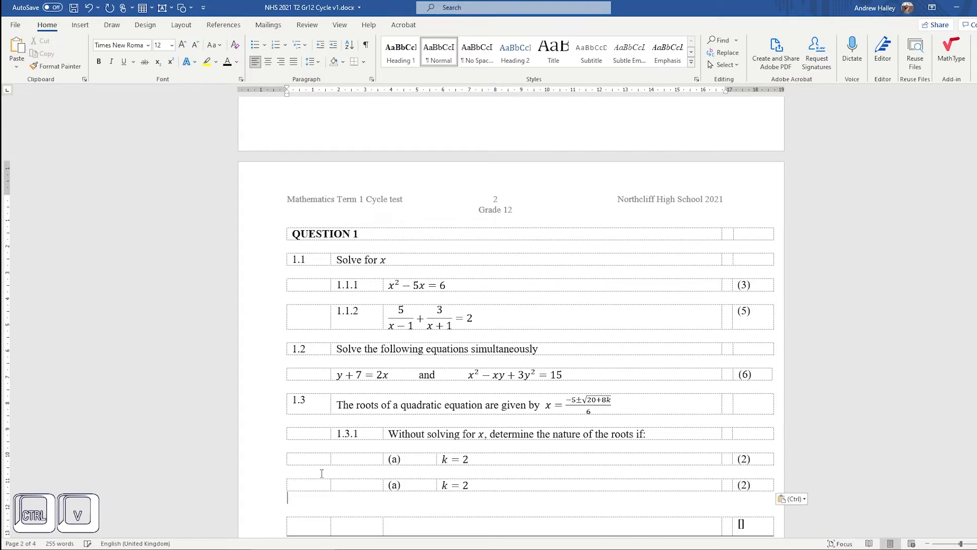
double_click(399, 485)
type("b")
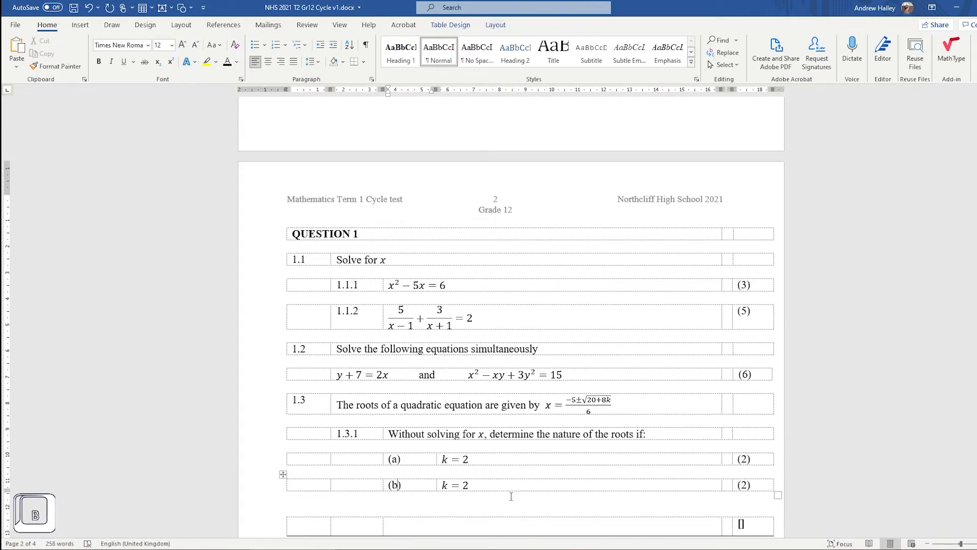
left_click(470, 485)
key("BackSpace")
type("0")
Step: Paste a copy of the 1.3.1 row below row (b) and renumber it 1.3.2
scroll(532, 471, "down", 2)
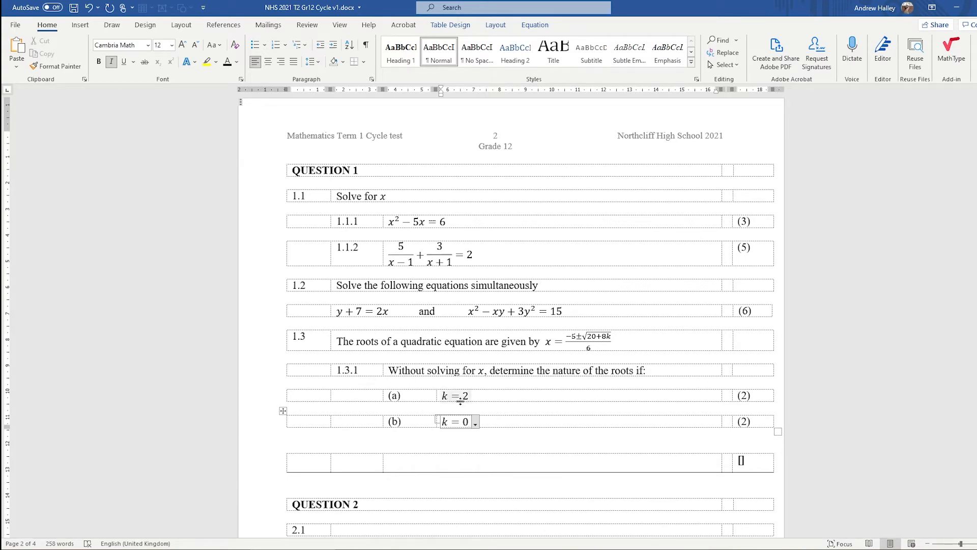
left_click(284, 362)
key("ctrl+c")
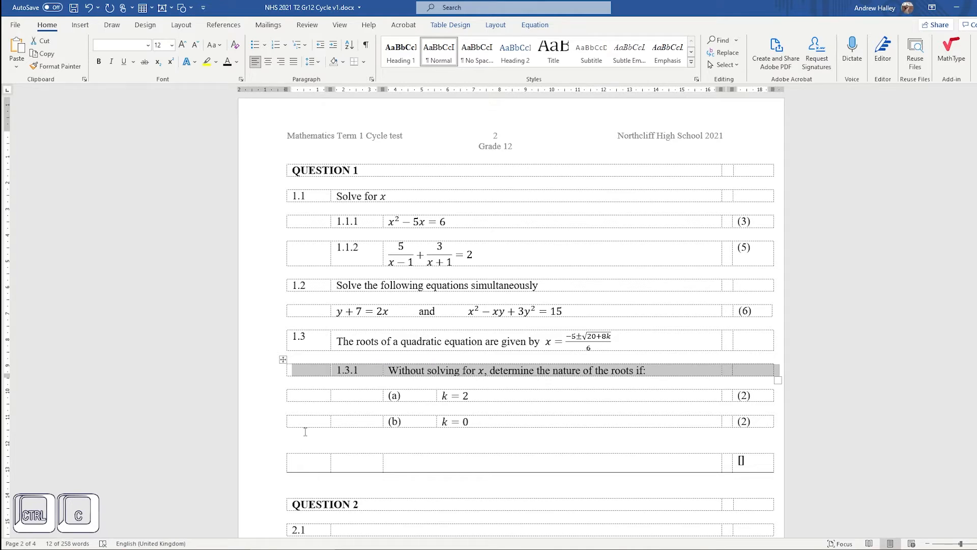
left_click(306, 432)
key("ctrl+v")
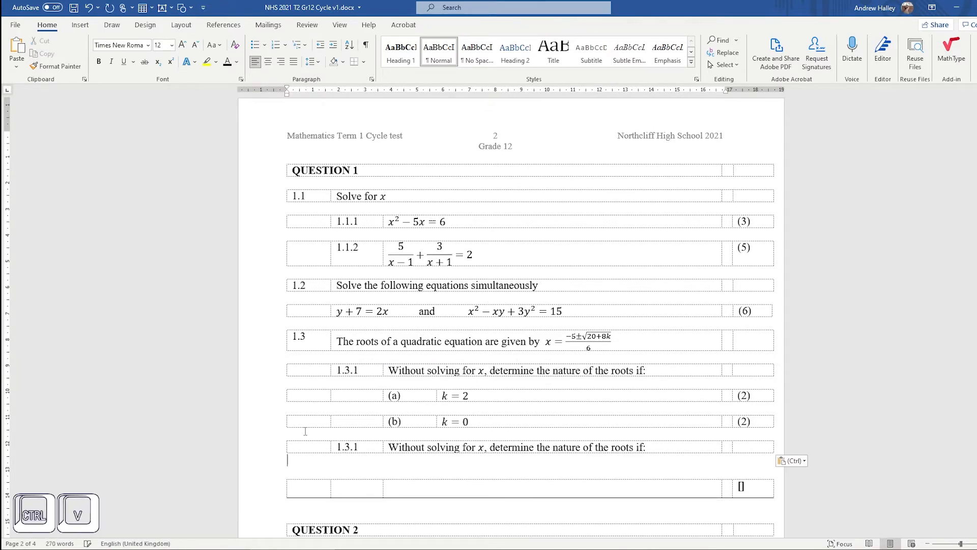
key("BackSpace")
type("2")
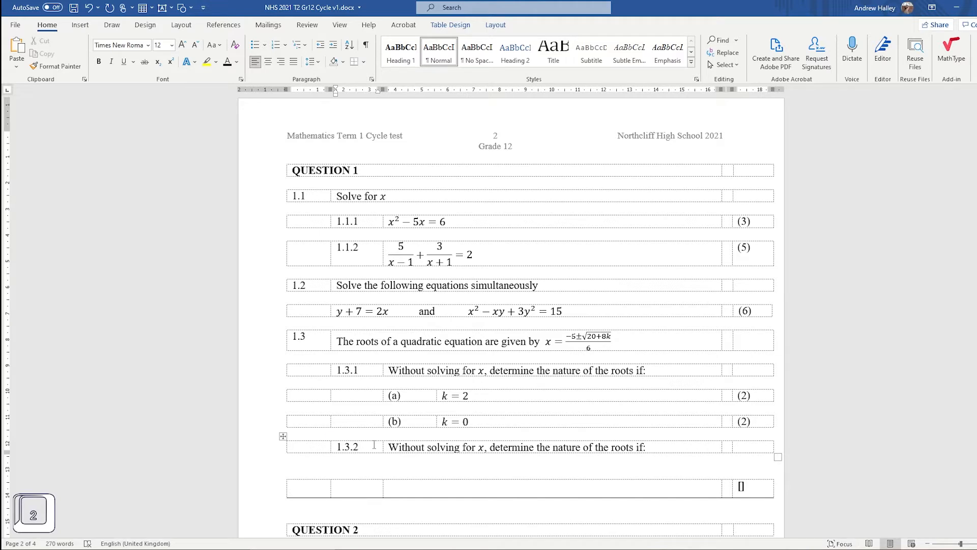
Step: Replace the 1.3.2 text with "Determine the value(s) of k for which the roots of the equation will be non-real", with k as an equation
left_click_drag(649, 448, 405, 455)
type("D")
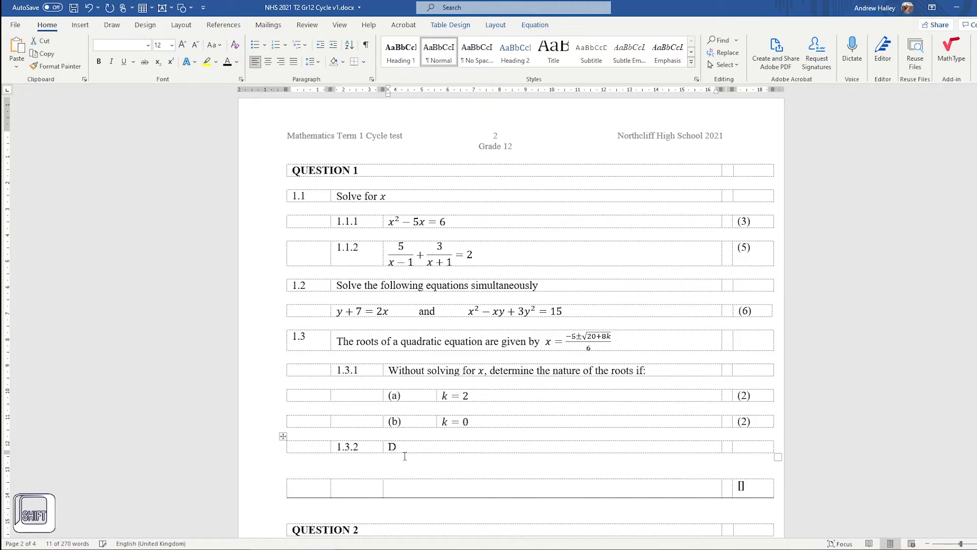
type("etermine the value(s) of")
key("alt+equal")
type("k")
key("Right")
type("for which the roots of the equation will be non-real")
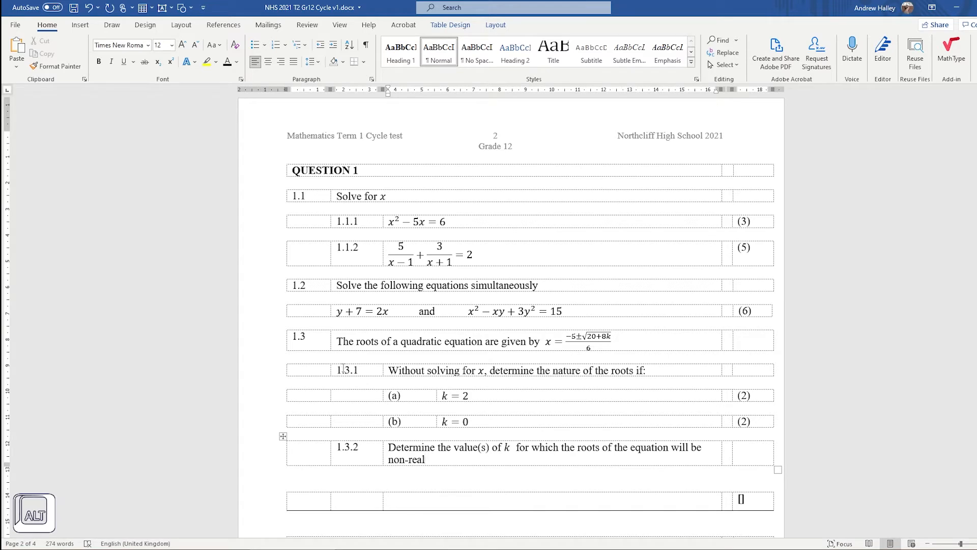
Step: Enter (3) as the marks for 1.3.2 and 21 in the total brackets of Question 1
left_click(754, 457)
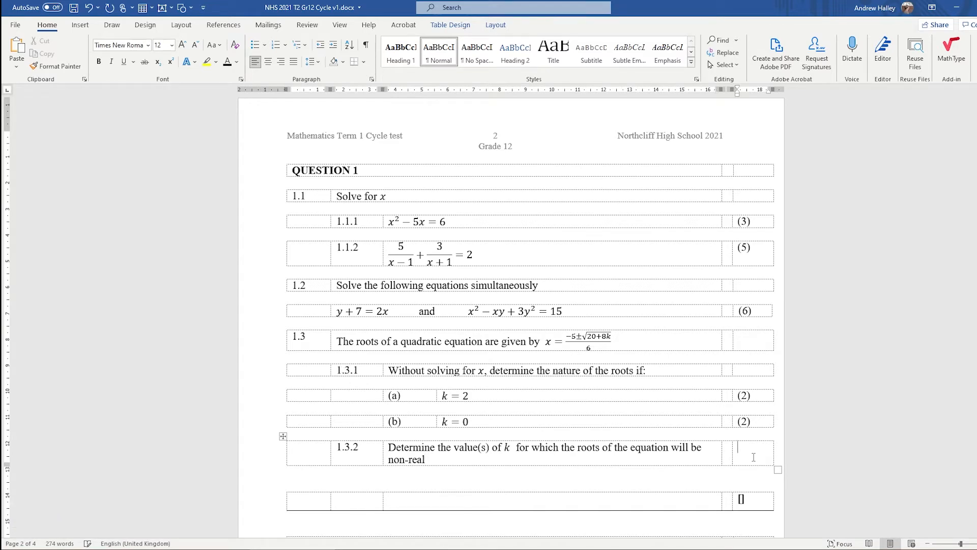
key("shift")
type("(3)")
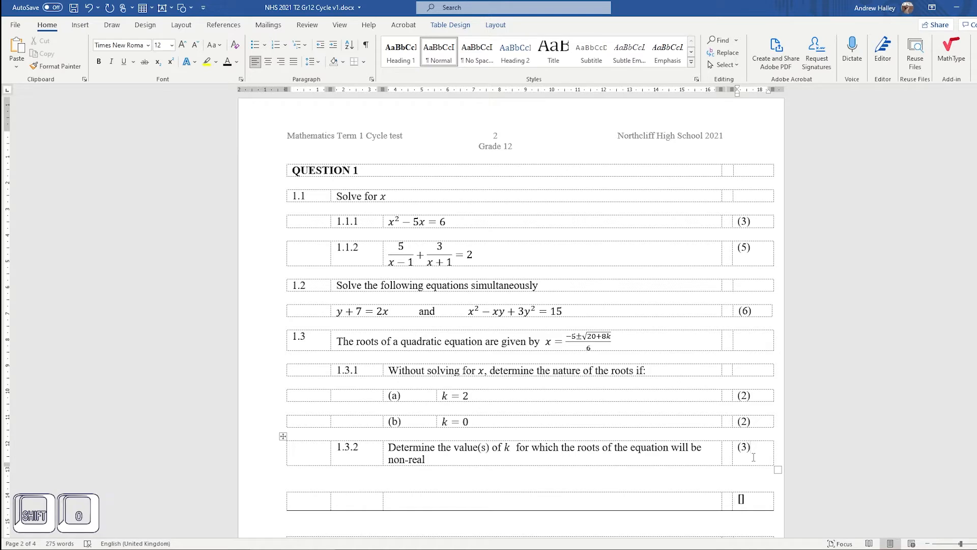
left_click(492, 469)
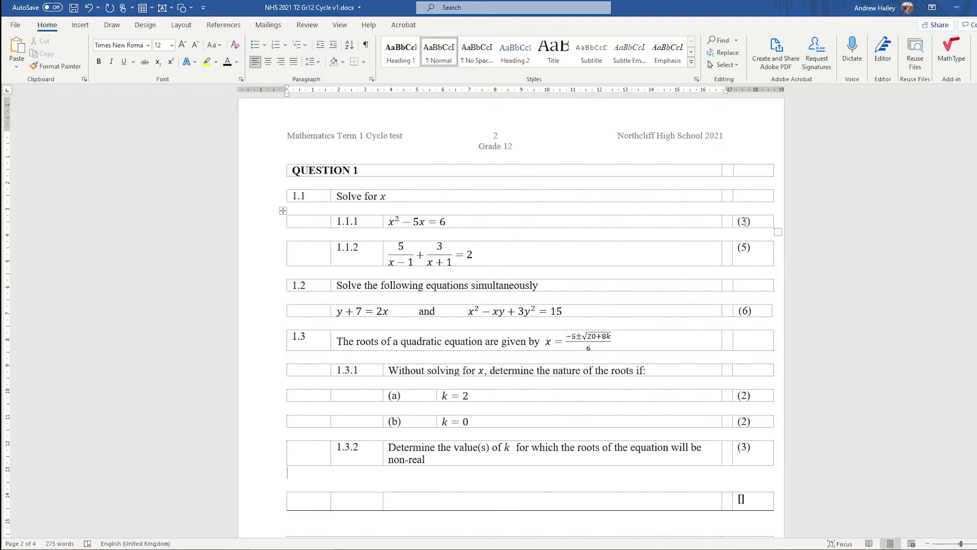
left_click(754, 503)
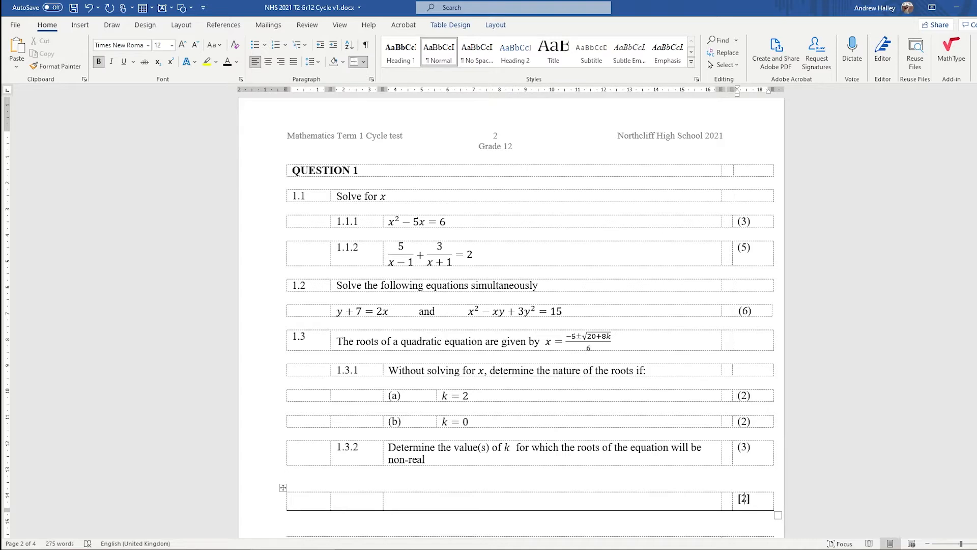
type("21")
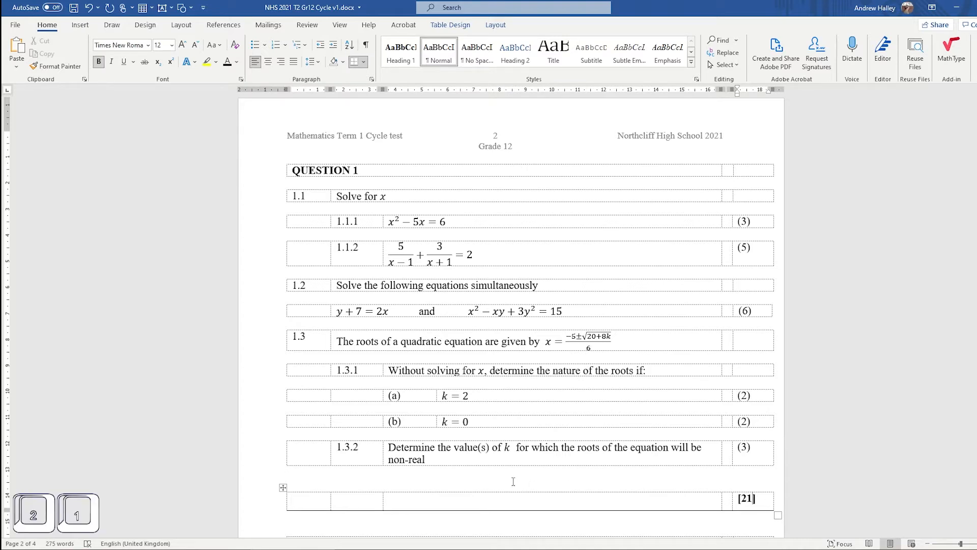
Step: Delete the blank lines between row 1.3.2 and the Question 1 total row
left_click(513, 481)
key("BackSpace")
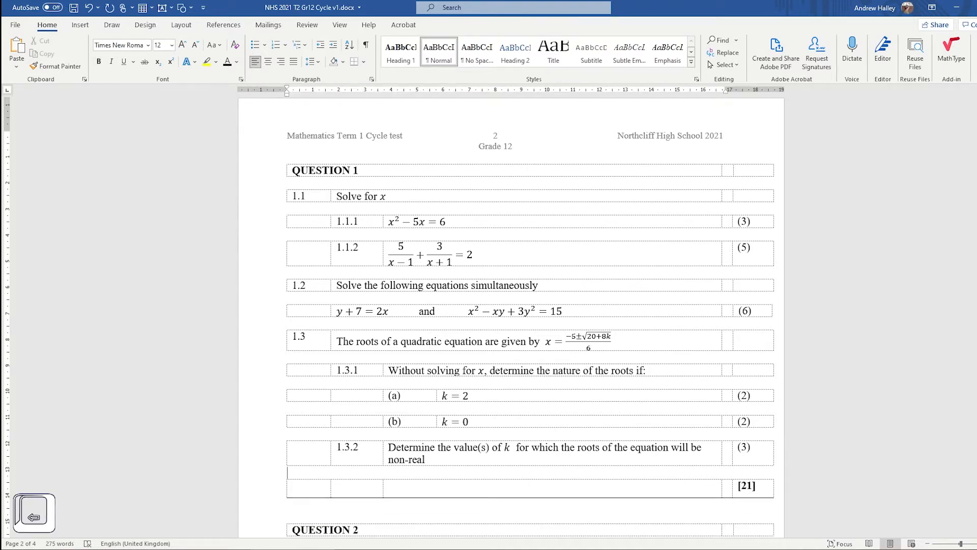
key("BackSpace")
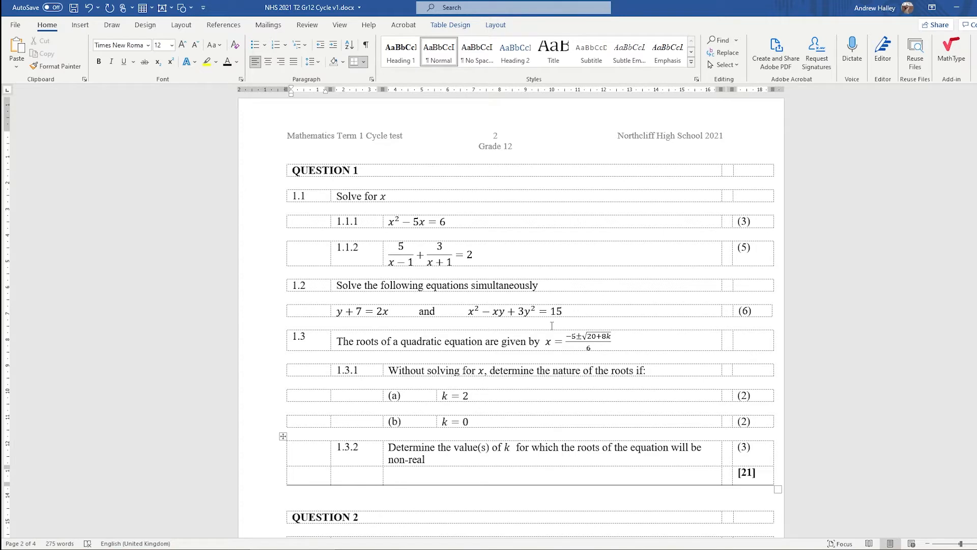
Step: Split the text cell of question 1.3 into 2 columns and 1 row
left_click(538, 341)
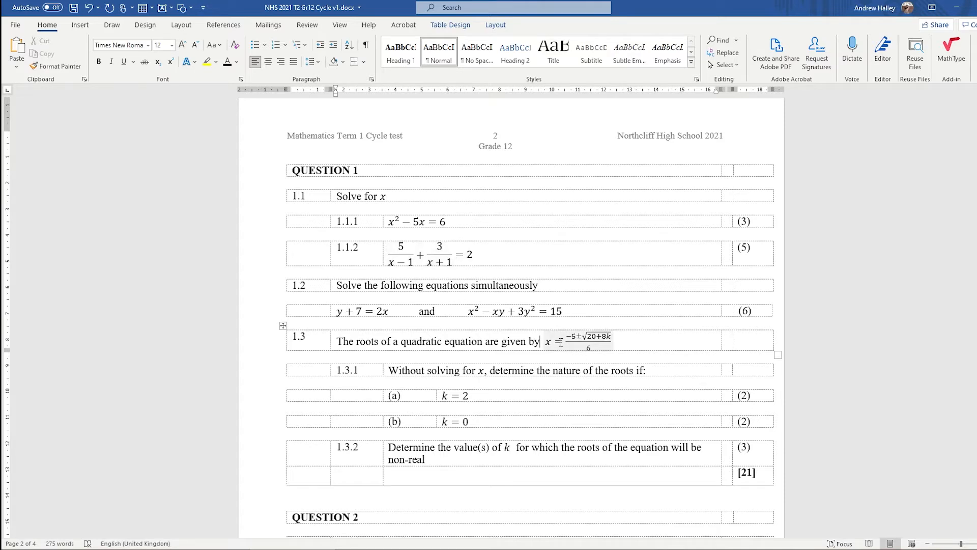
left_click(538, 340)
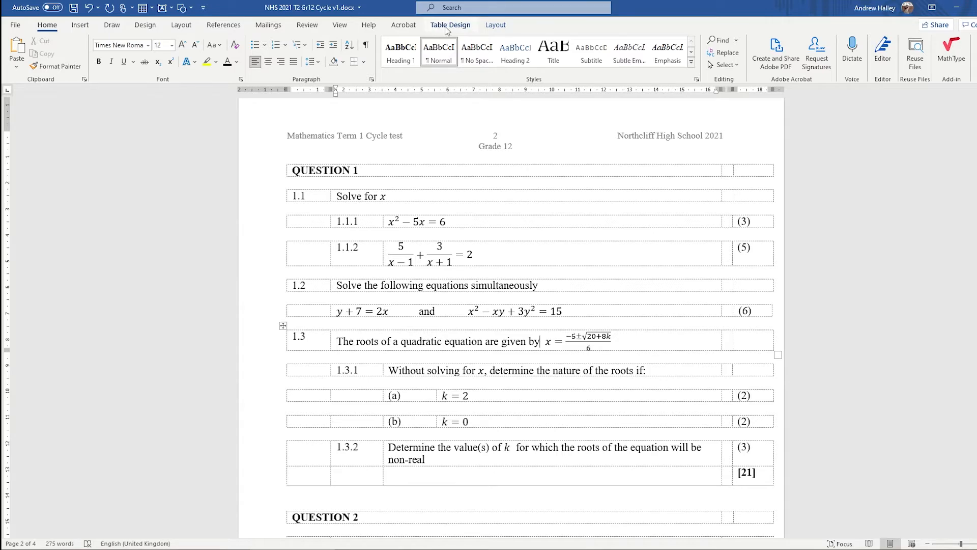
left_click(463, 26)
left_click(495, 26)
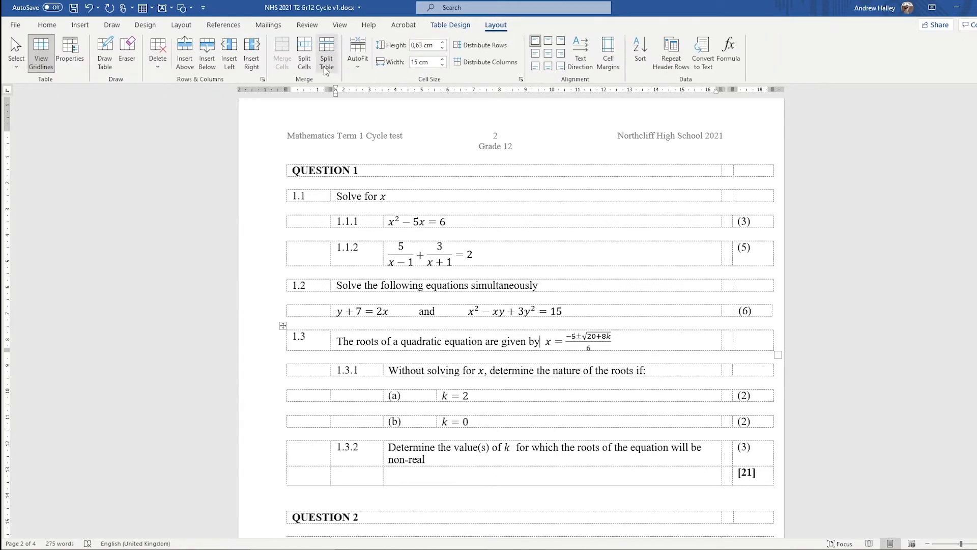
left_click(314, 61)
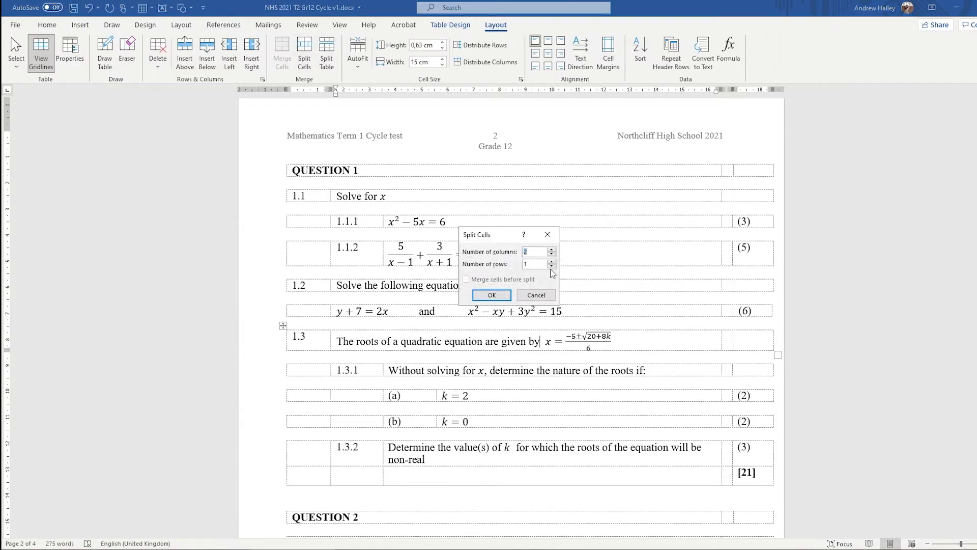
left_click(506, 298)
Step: Move the quadratic roots equation of question 1.3 into the new empty cell beside its text and left-align it
left_click(443, 353)
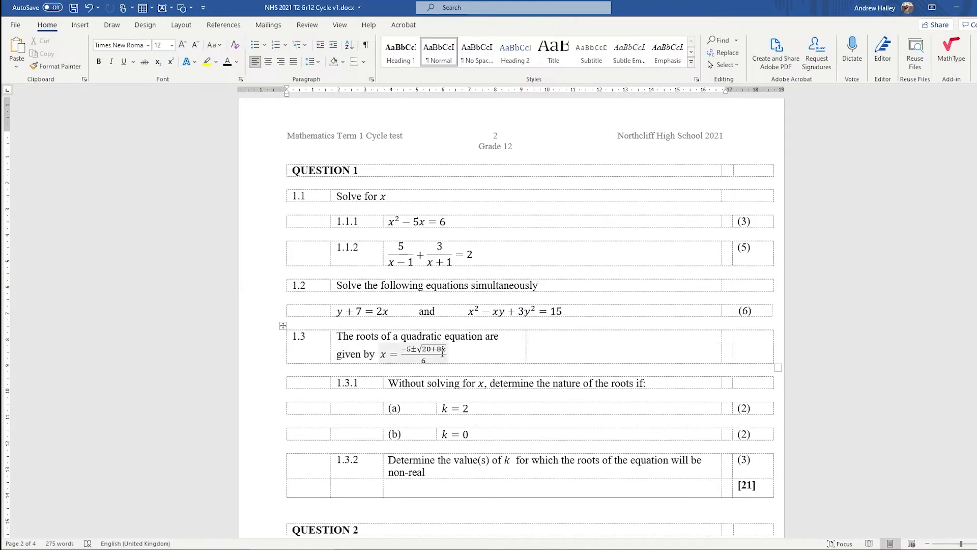
left_click(387, 354)
left_click_drag(383, 354, 450, 352)
right_click(406, 355)
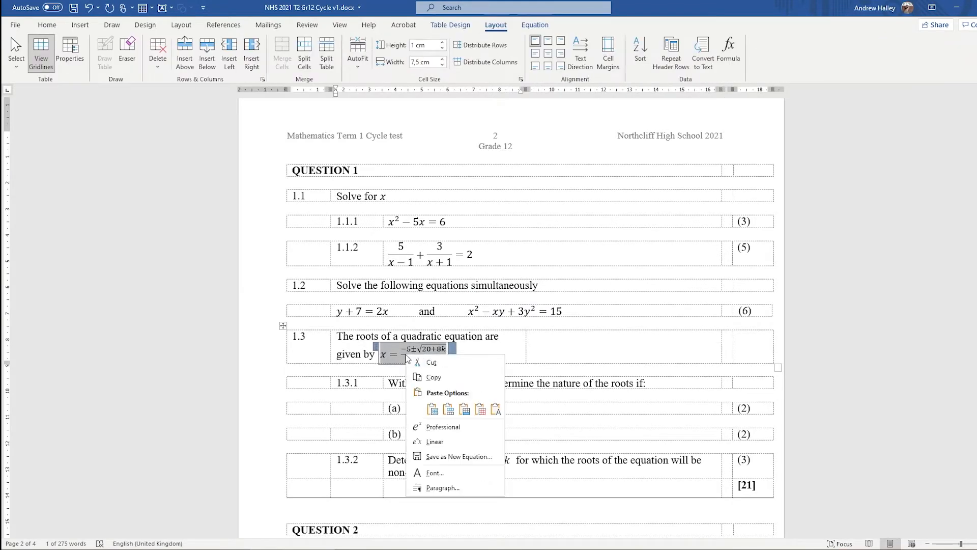
left_click(432, 362)
left_click(553, 338)
right_click(553, 339)
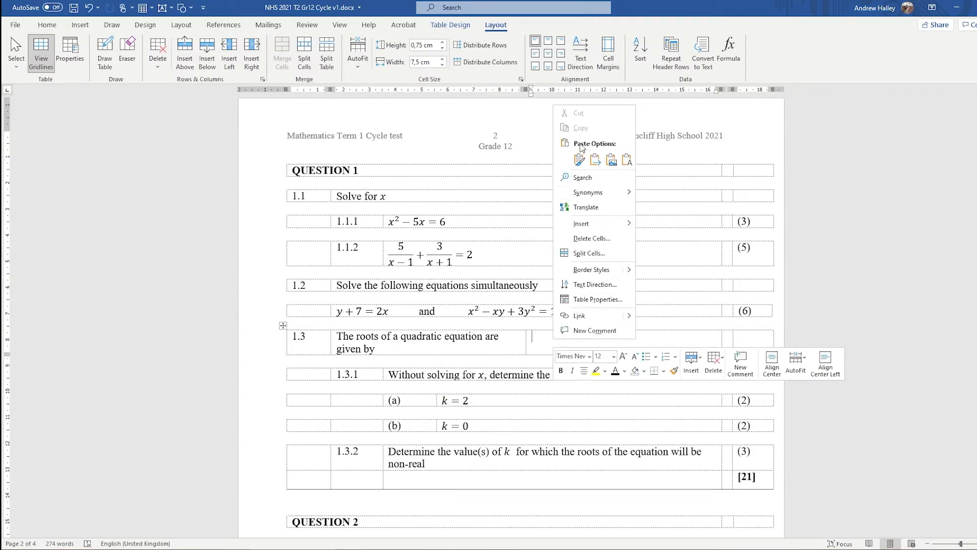
left_click(578, 163)
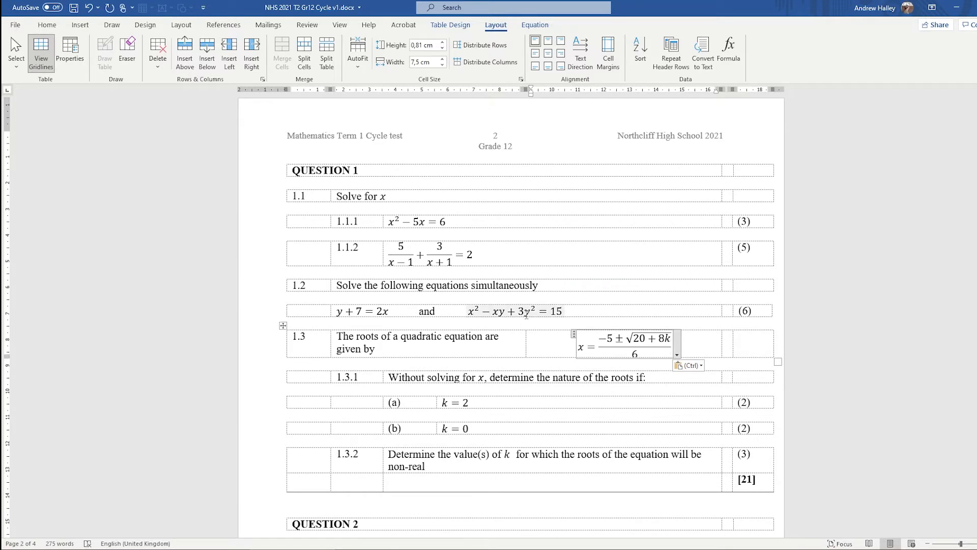
key("ctrl+l")
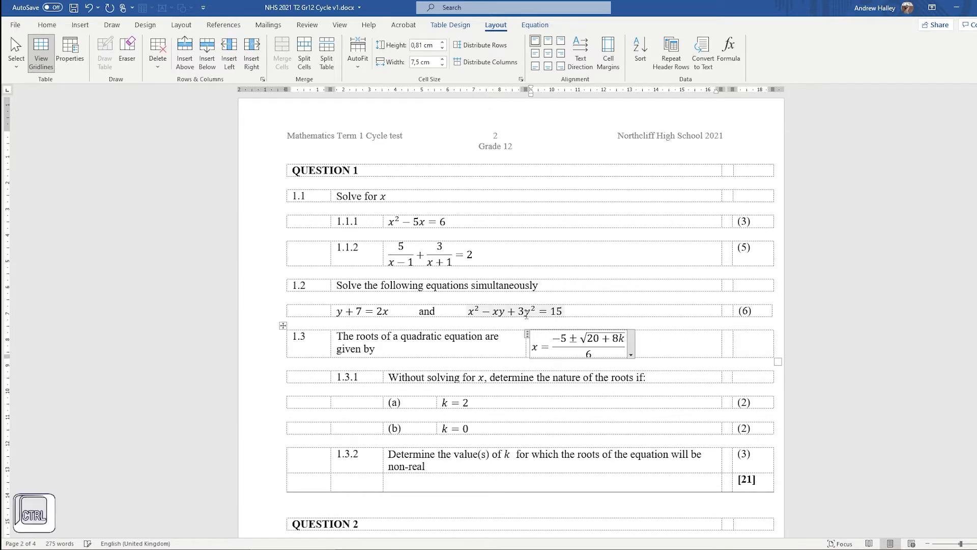
Step: Widen the 1.3 text cell to about 8.56 cm so the sentence fits on one line
left_click(487, 353)
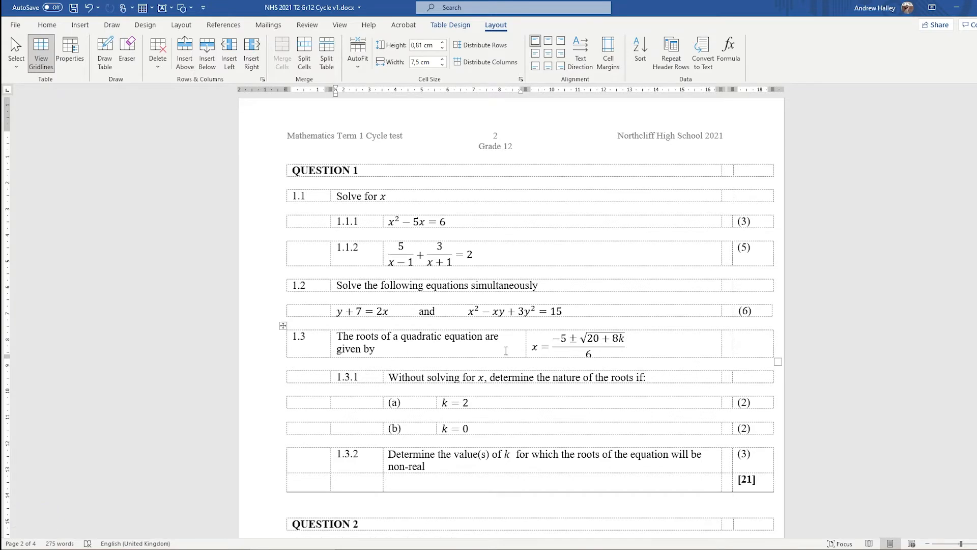
left_click_drag(524, 344, 554, 346)
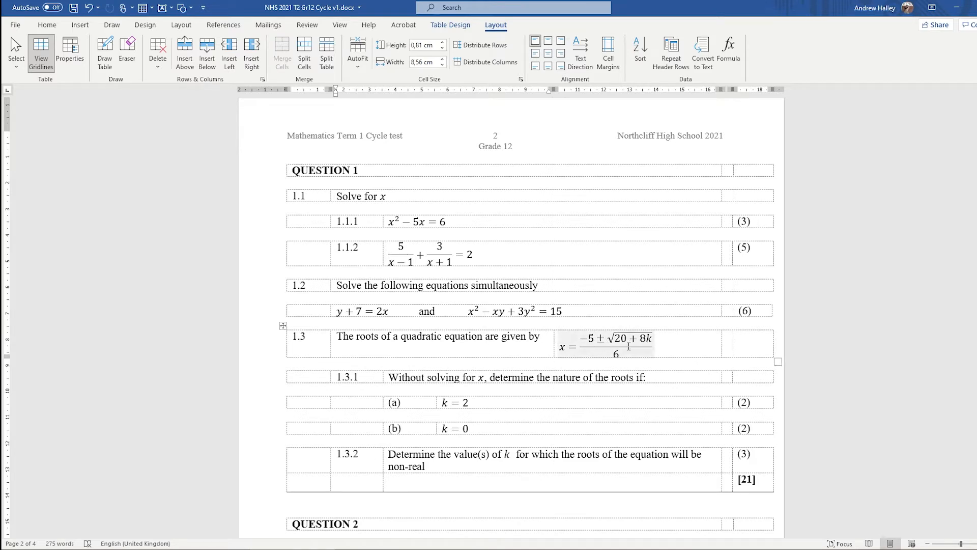
left_click(311, 336)
key("ctrl+z")
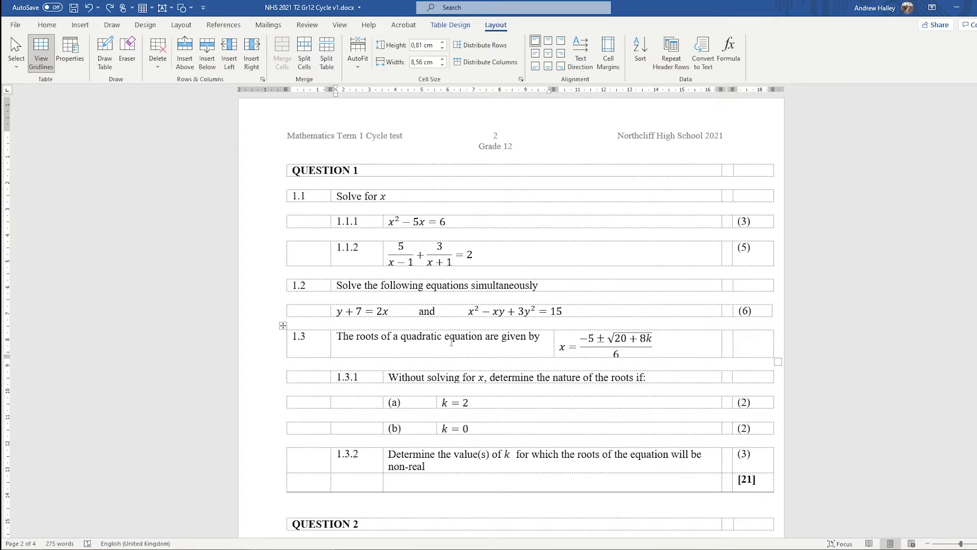
Step: Align the 1.3 number and text cells centre left so they sit vertically in the middle of the row
left_click_drag(298, 341, 386, 340)
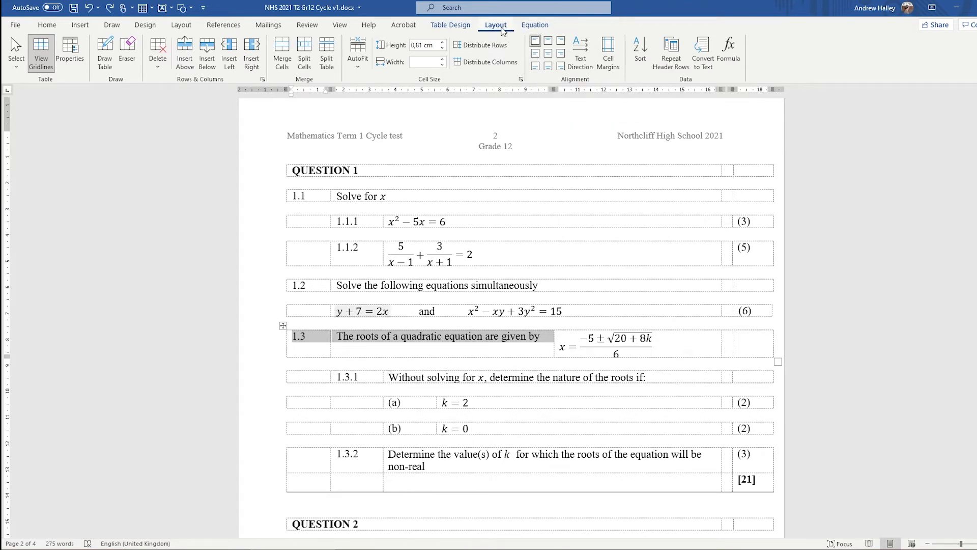
left_click(535, 57)
left_click(541, 352)
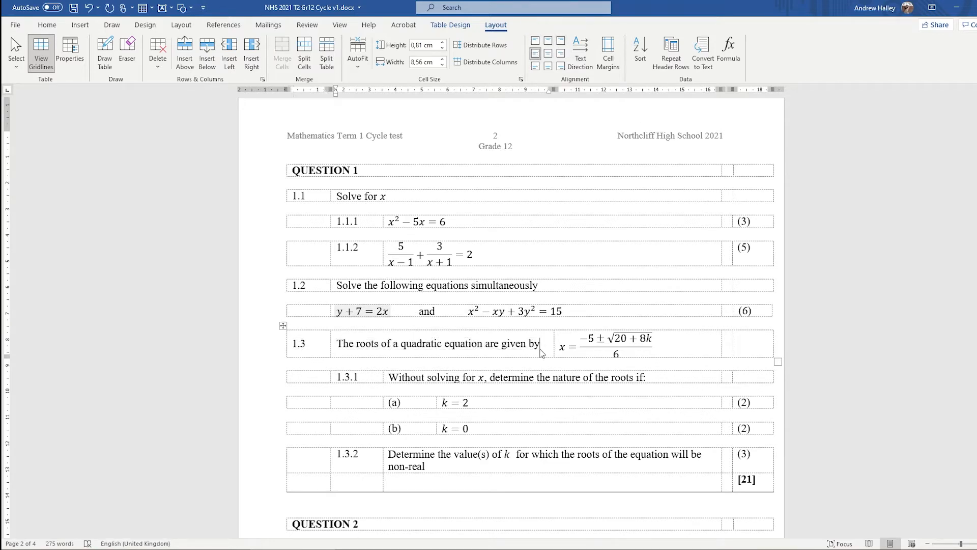
left_click(555, 337)
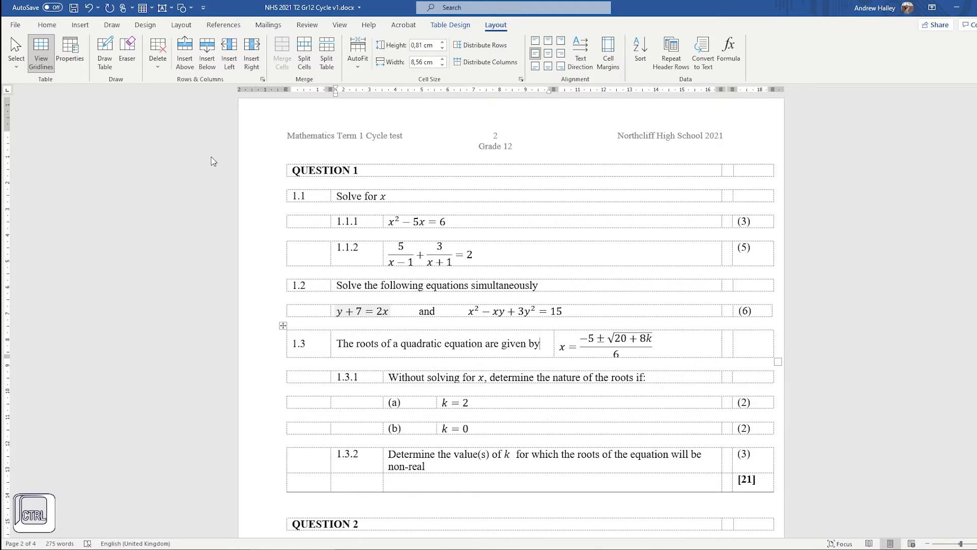
Step: Undo the centre-left alignment of the 1.3 cells and set the paragraph spacing before their text to 6 pt instead
key("ctrl+z")
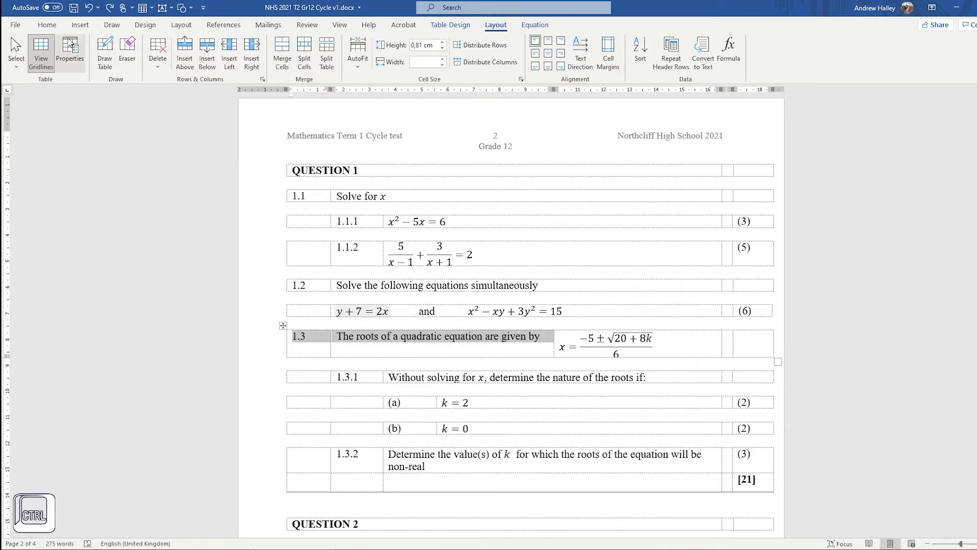
left_click(50, 27)
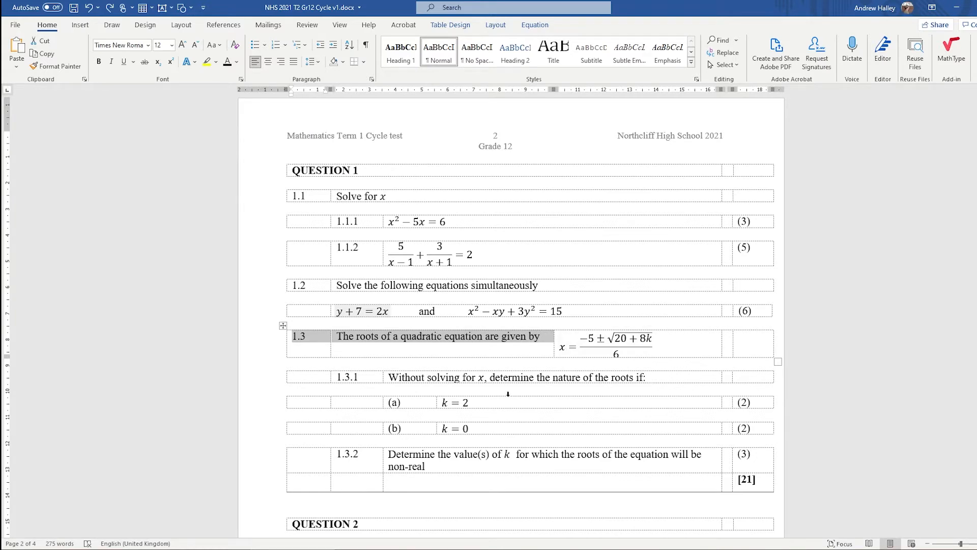
left_click(319, 63)
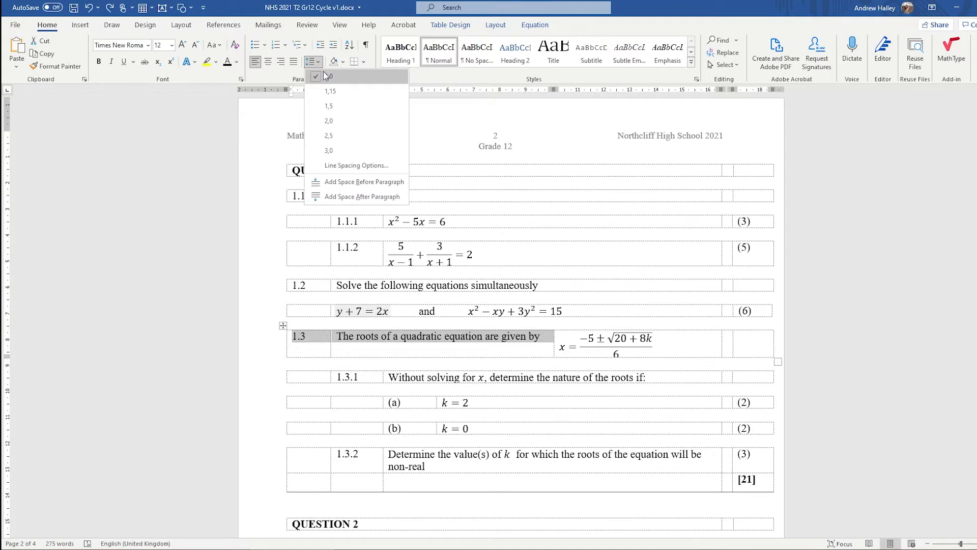
left_click(356, 166)
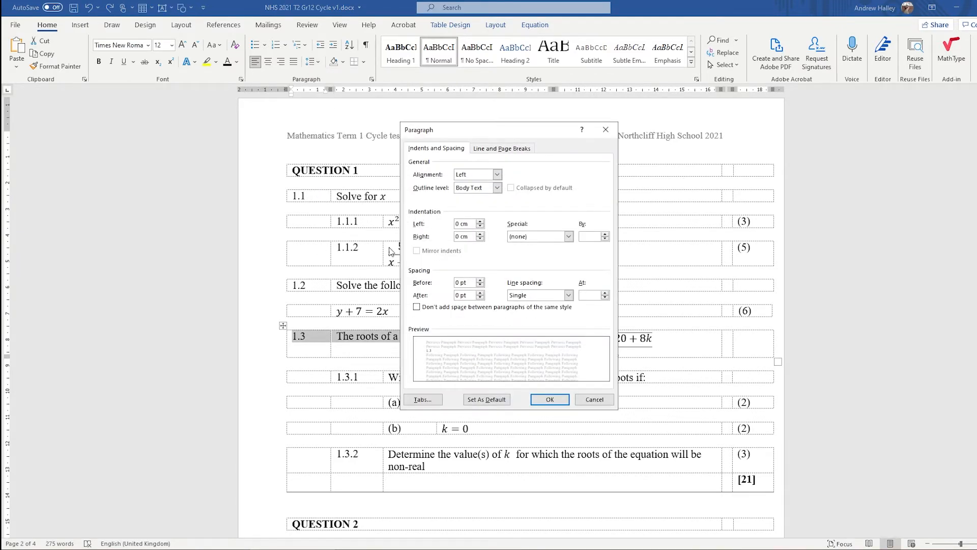
left_click_drag(470, 136, 638, 118)
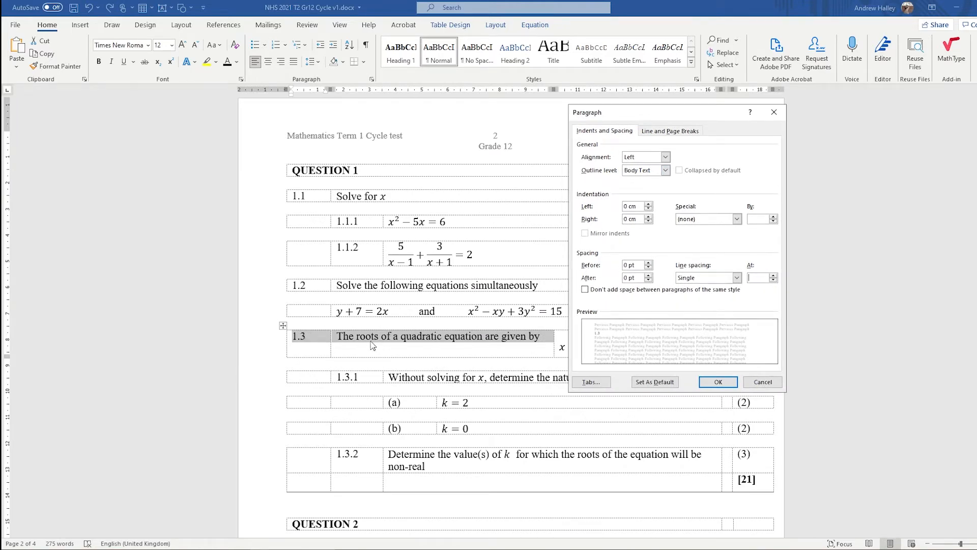
left_click(649, 263)
left_click(649, 263)
left_click(649, 268)
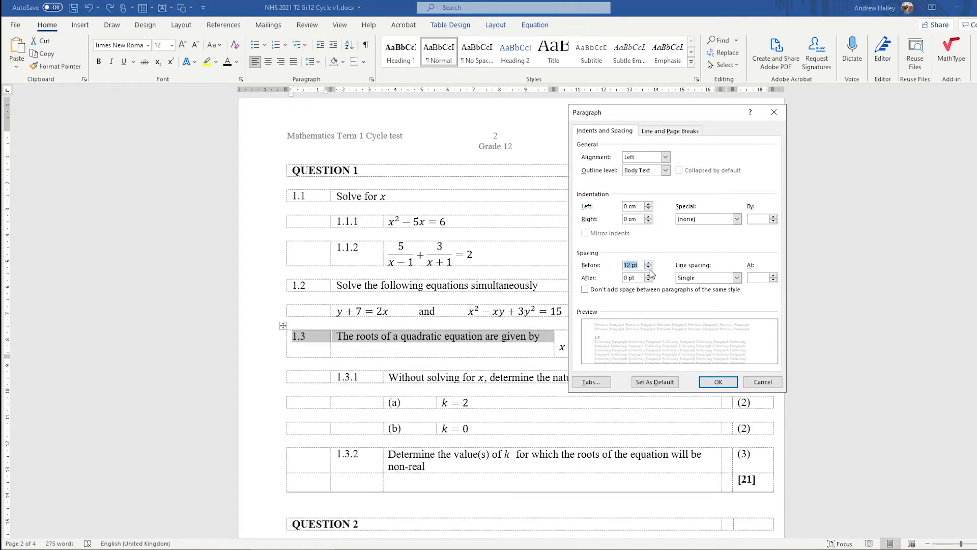
left_click(725, 385)
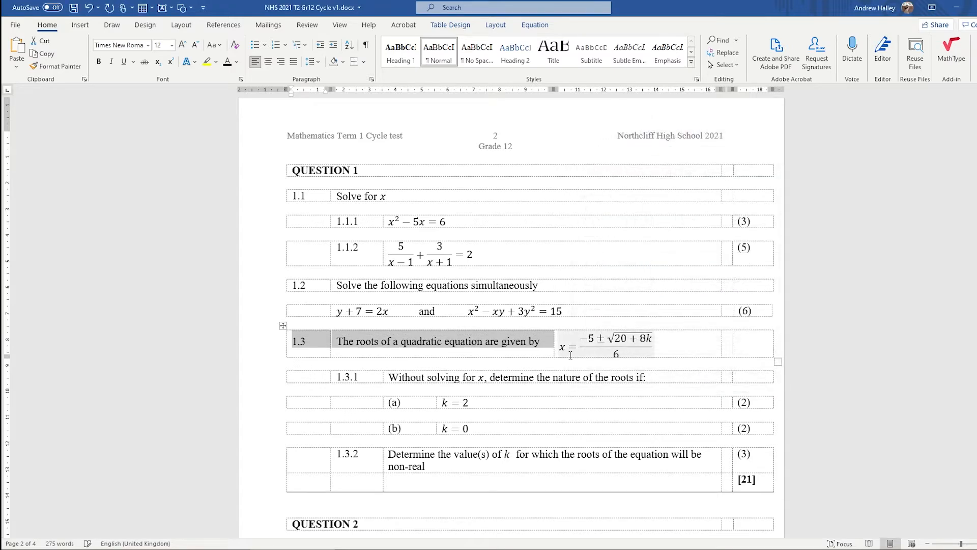
Step: Increase the paragraph spacing before the 1.3 number and text to 12 pt
left_click(310, 61)
left_click(357, 165)
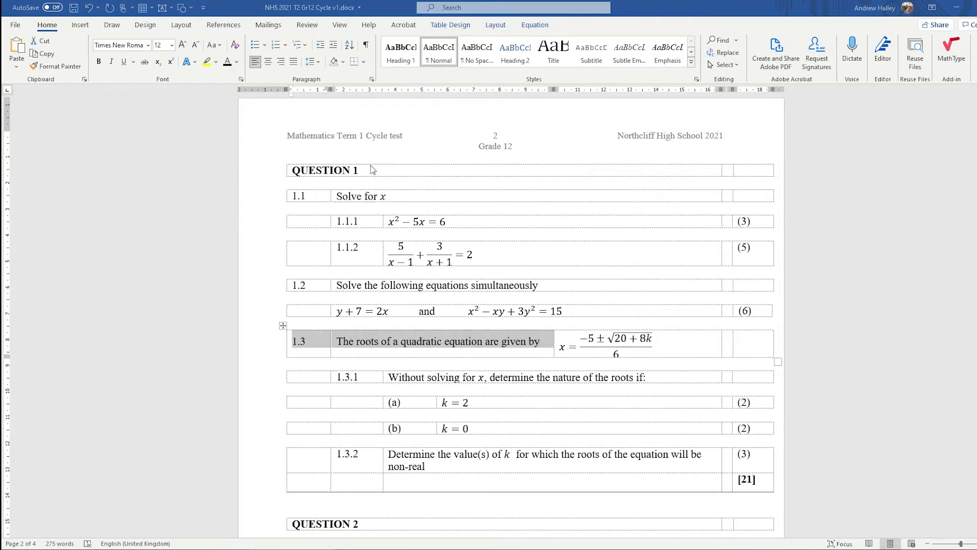
left_click(648, 263)
left_click(719, 386)
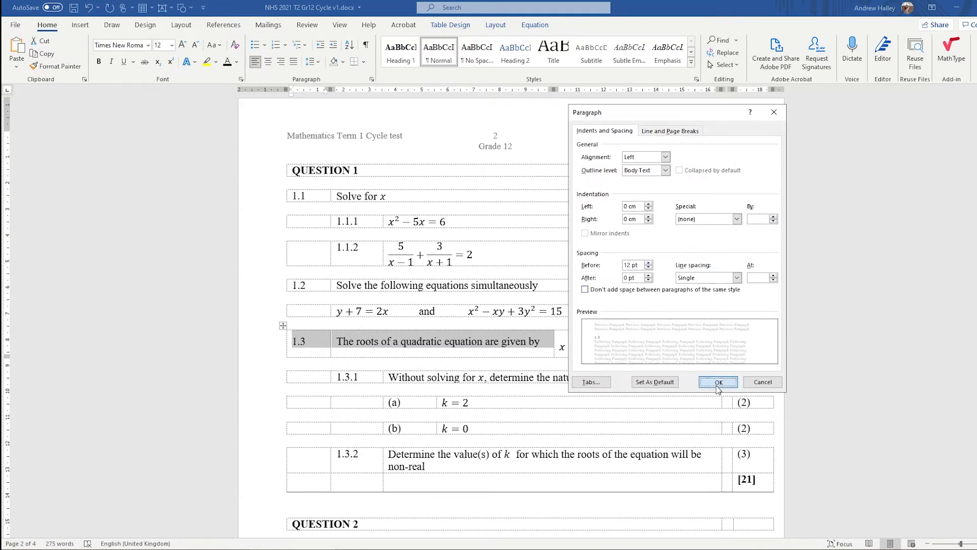
left_click(547, 347)
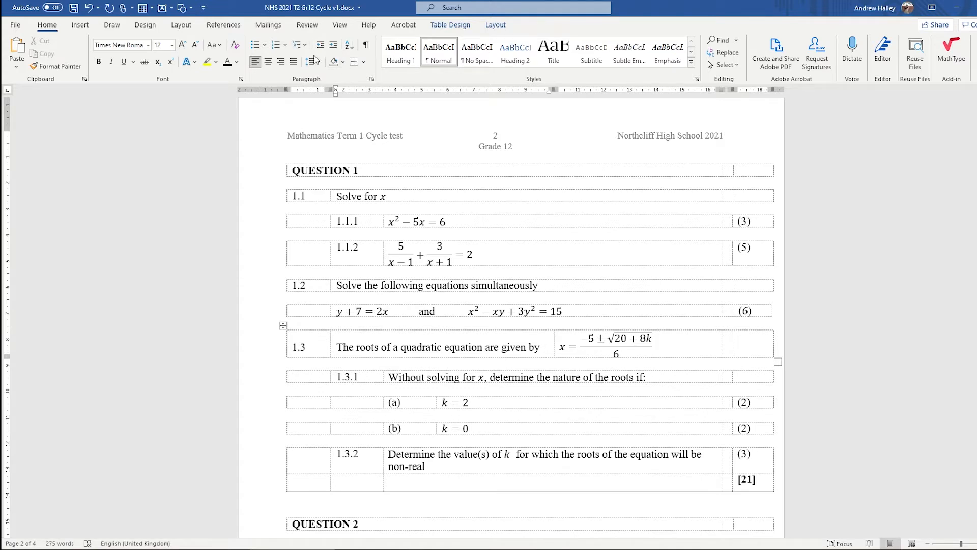
Step: Try a paragraph spacing of 11 pt before the 1.3 number and text, and undo that change
left_click_drag(320, 339, 534, 350)
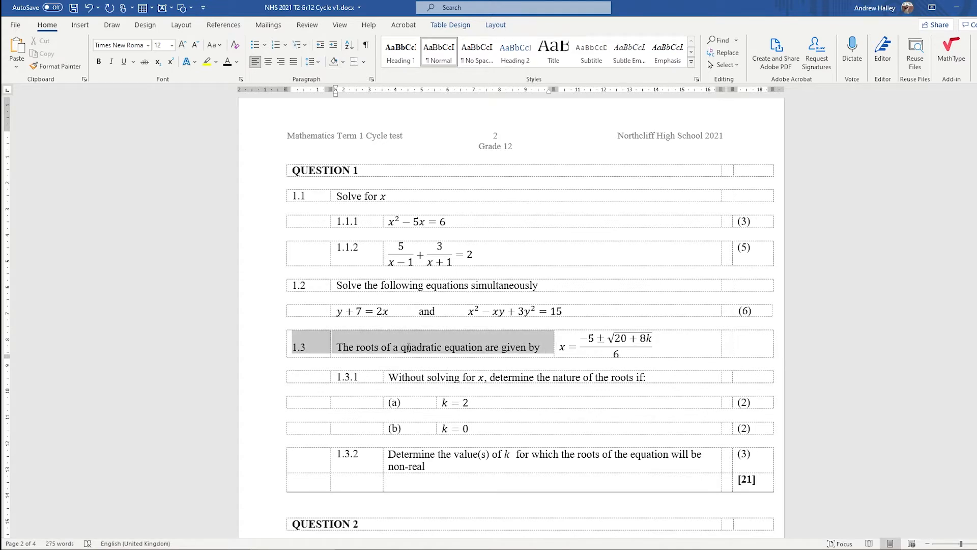
left_click(310, 62)
left_click(356, 165)
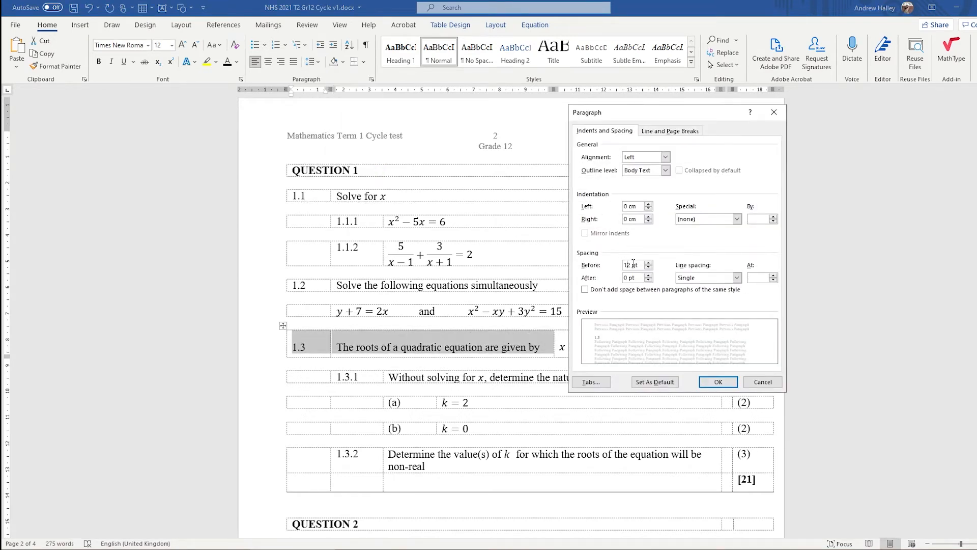
type("1")
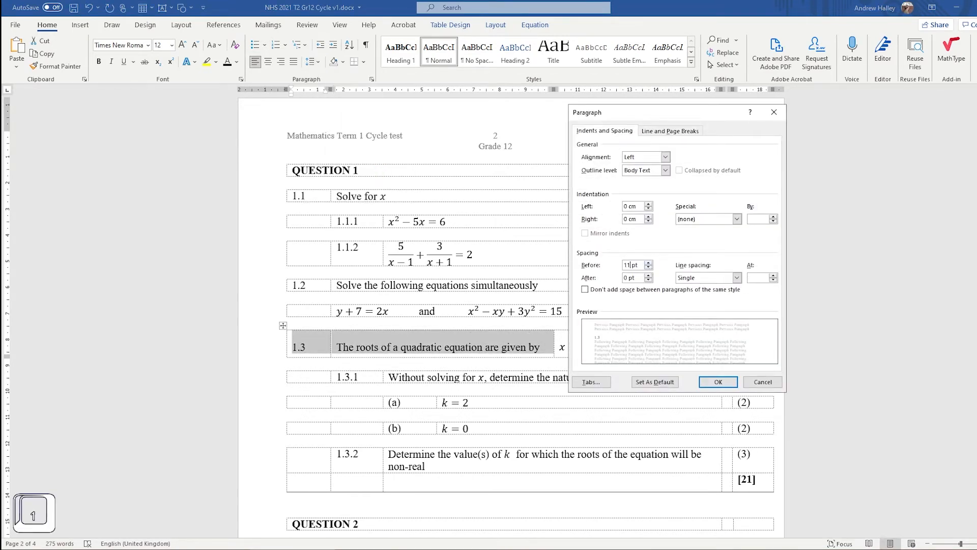
left_click(729, 385)
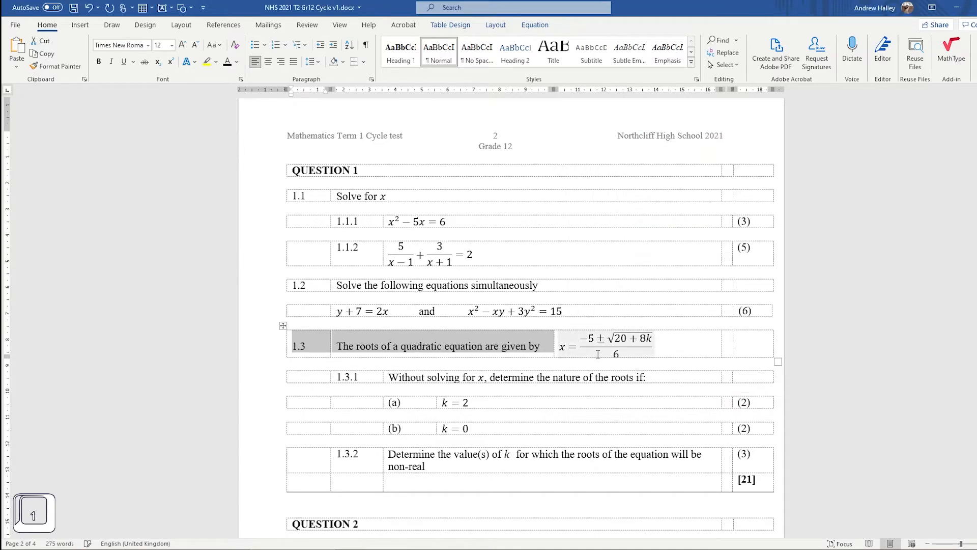
left_click(603, 355)
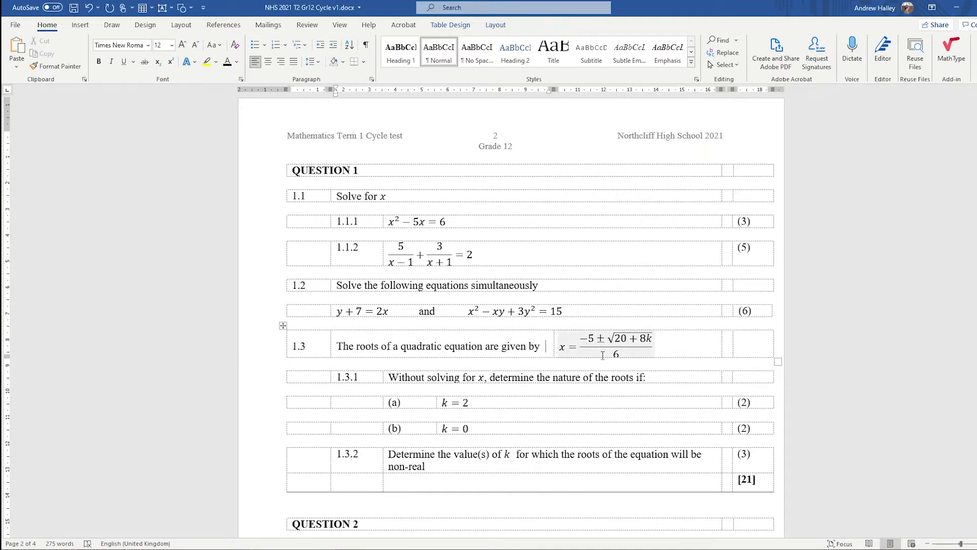
key("ctrl+z")
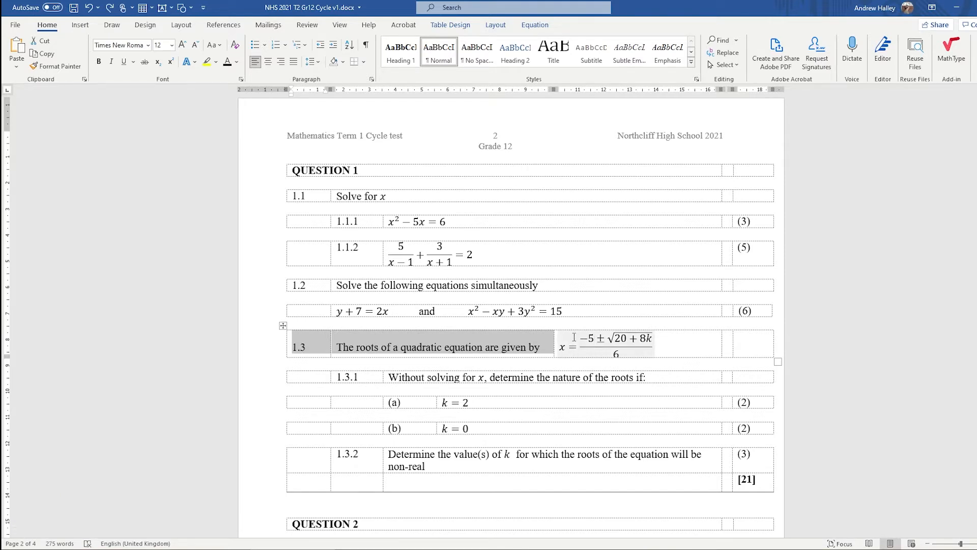
left_click(631, 351)
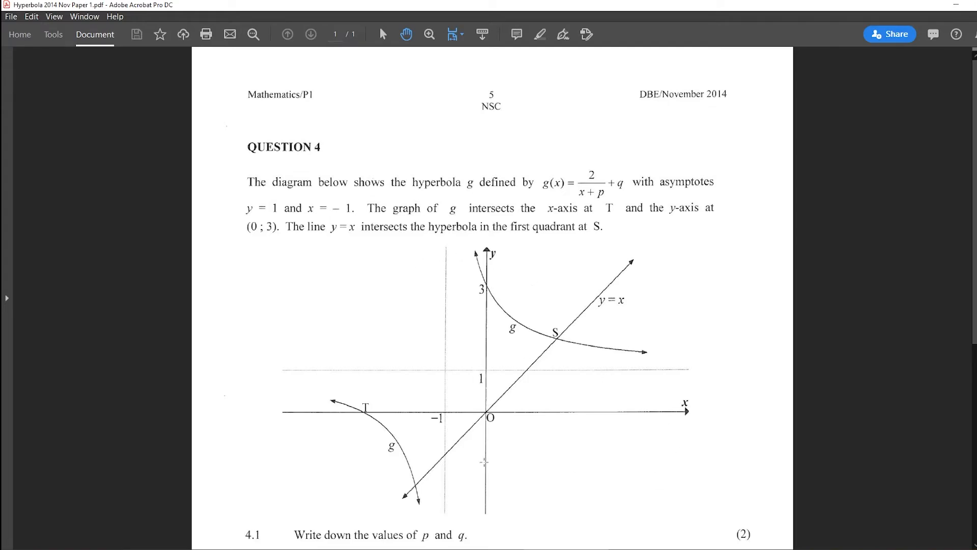
Step: Return to the Word test and paste a copy of the QUESTION 2 heading row between that heading and 2.1
key("alt+Tab")
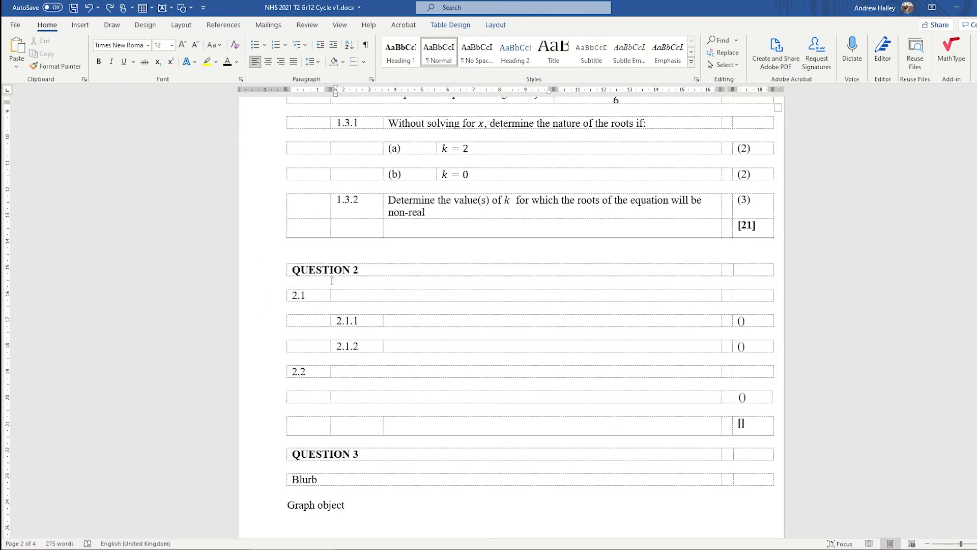
left_click(293, 261)
left_click(293, 262)
left_click(296, 271)
left_click(283, 260)
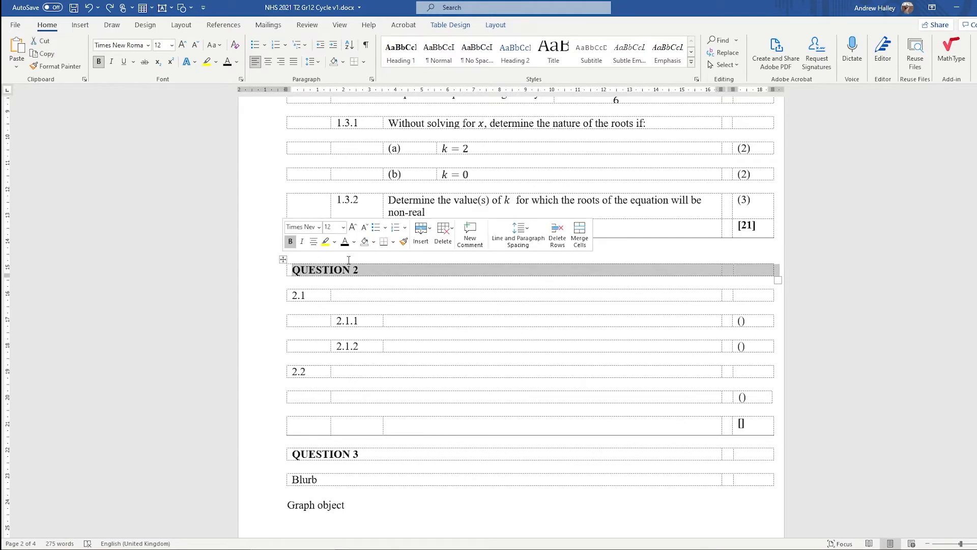
key("ctrl+c")
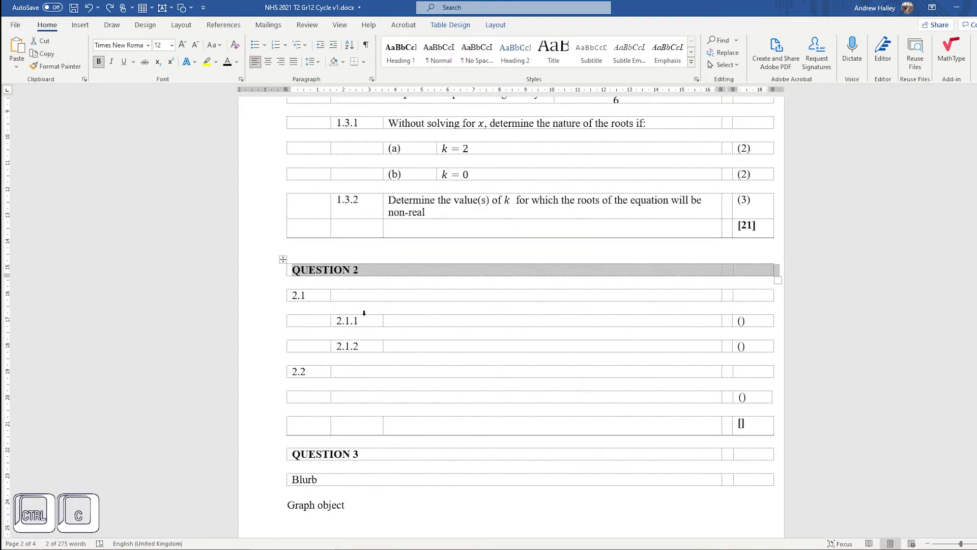
left_click(321, 288)
key("Return")
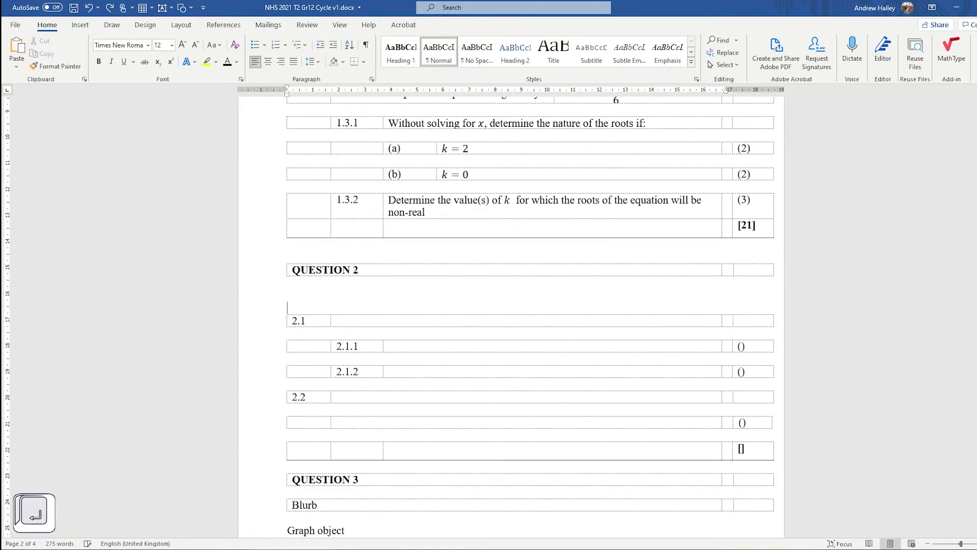
key("ctrl+v")
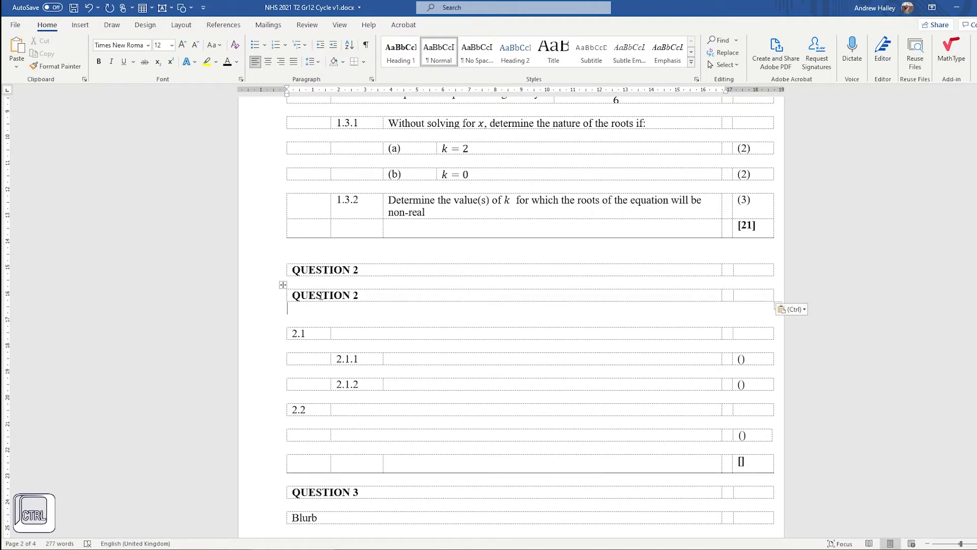
Step: Apply the Normal style to the text of the copied QUESTION 2 row
left_click_drag(365, 297, 292, 296)
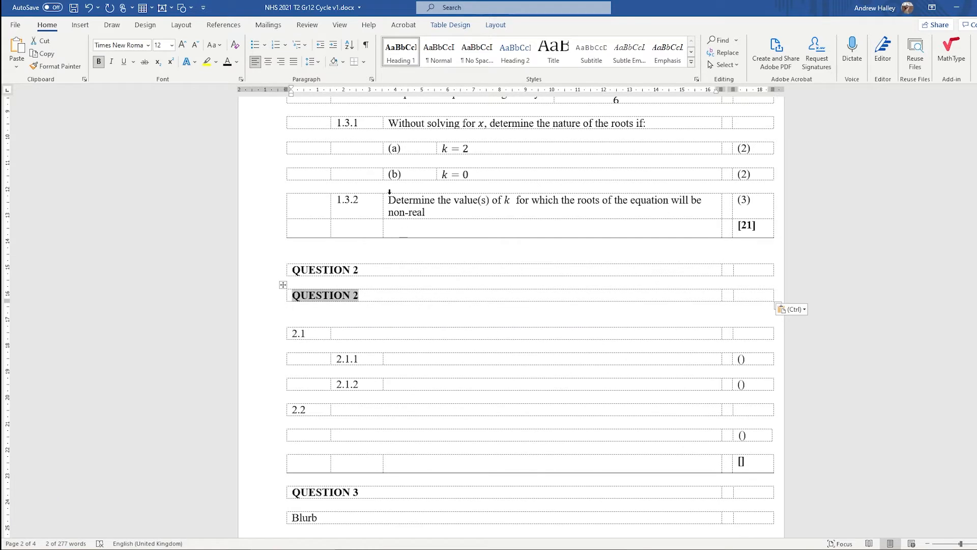
left_click(401, 60)
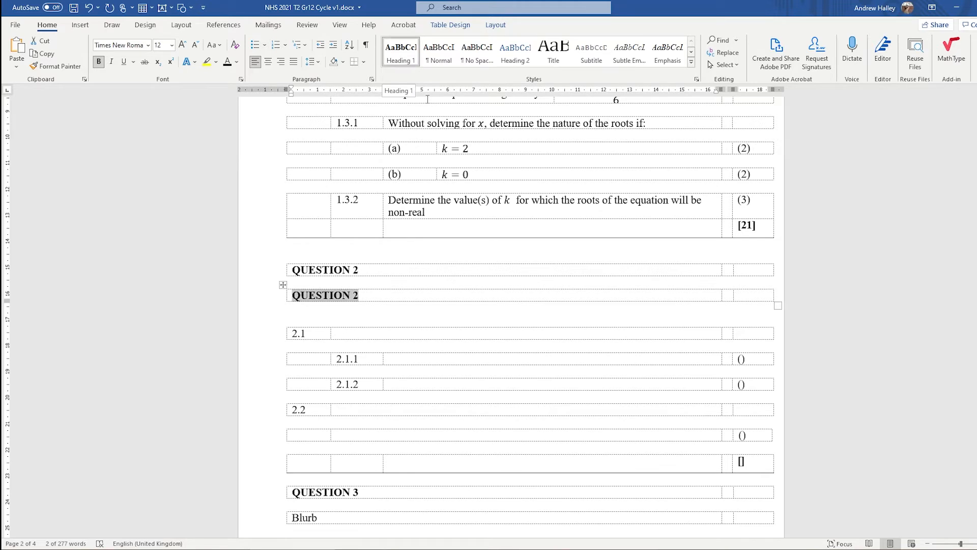
left_click(436, 61)
left_click(361, 302)
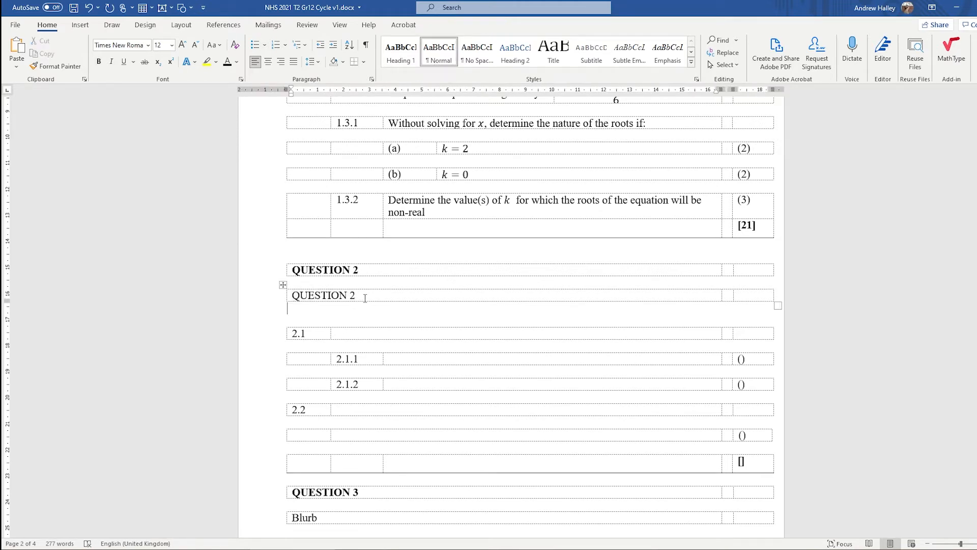
Step: Replace the copied row's text with the hyperbola description of g(x) = 2/(x+p) + q, including its asymptotes, intercepts and the line y = x
left_click_drag(355, 295, 319, 290)
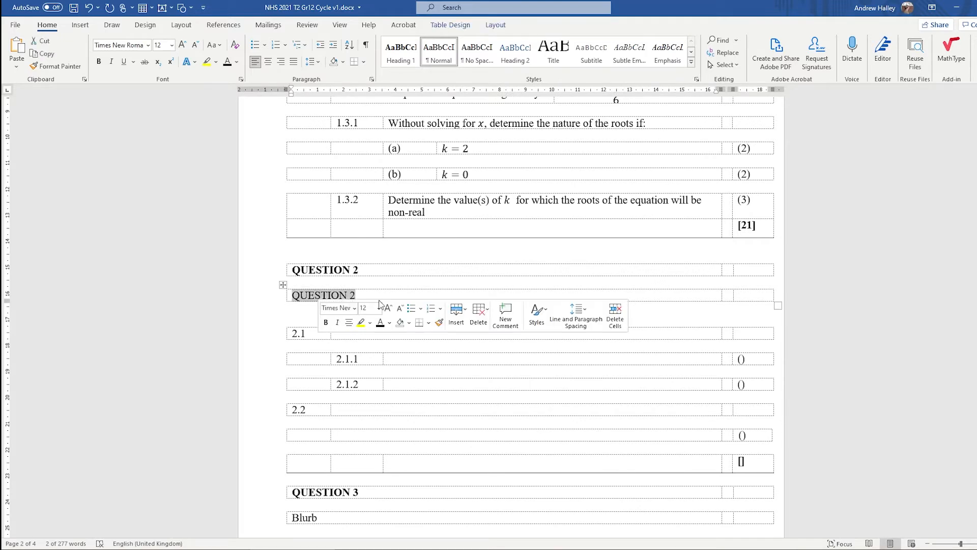
scroll(358, 485, "down", 3)
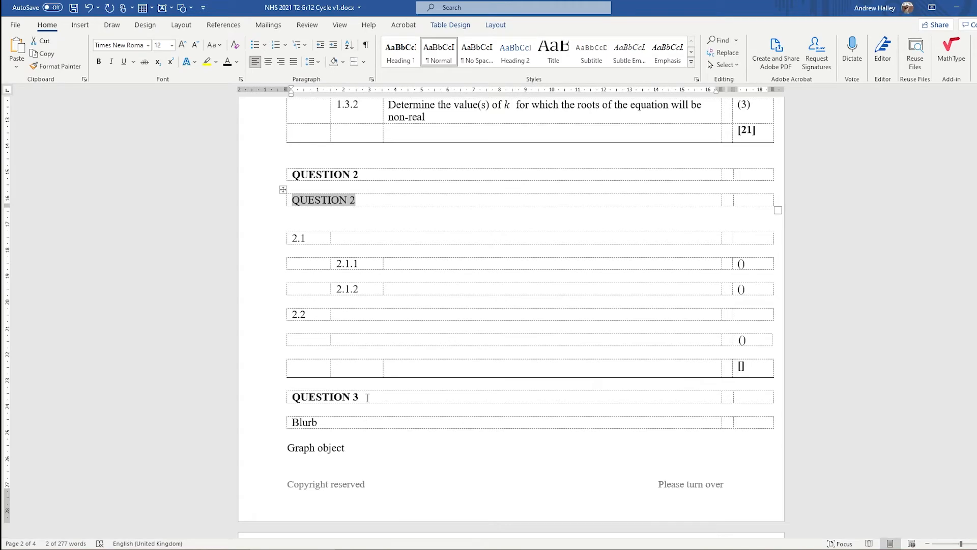
scroll(375, 231, "up", 4)
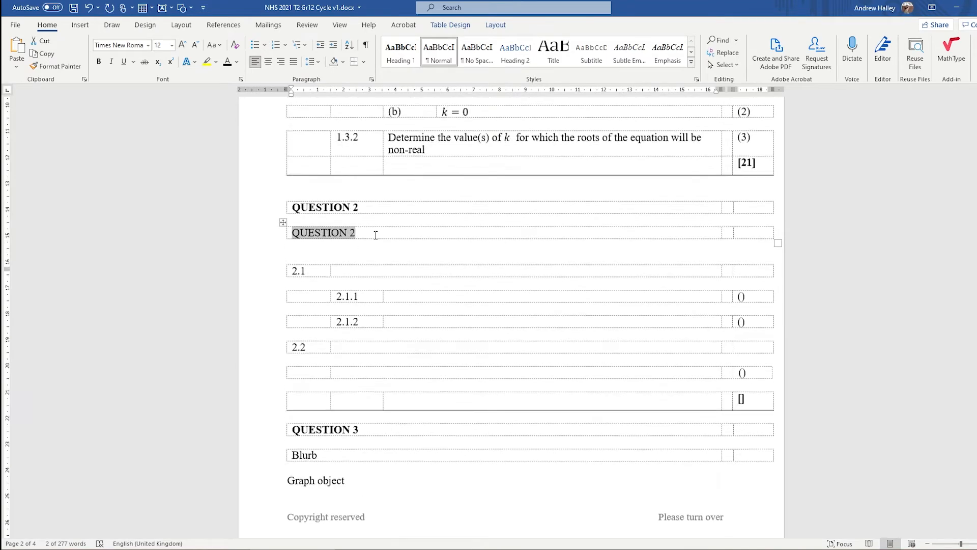
key("shift")
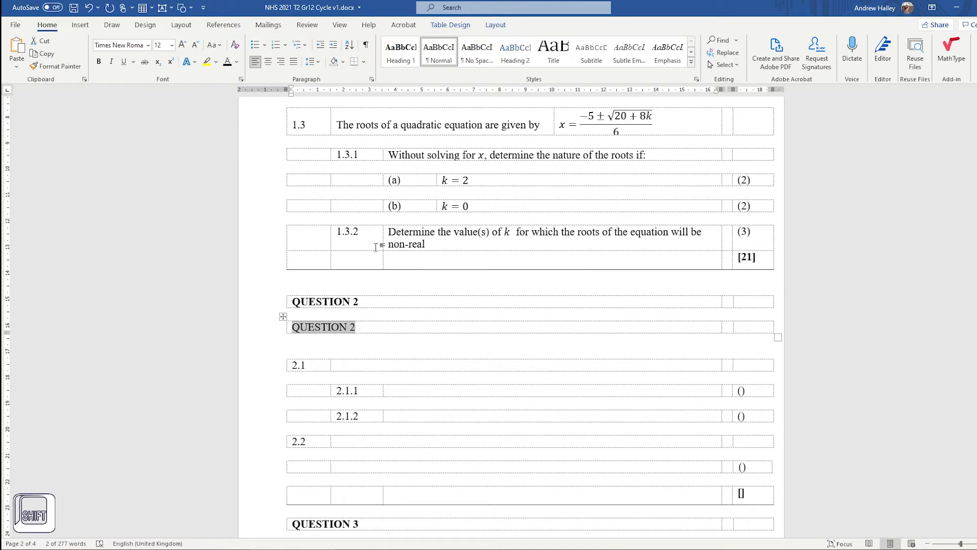
key("shift+Insert")
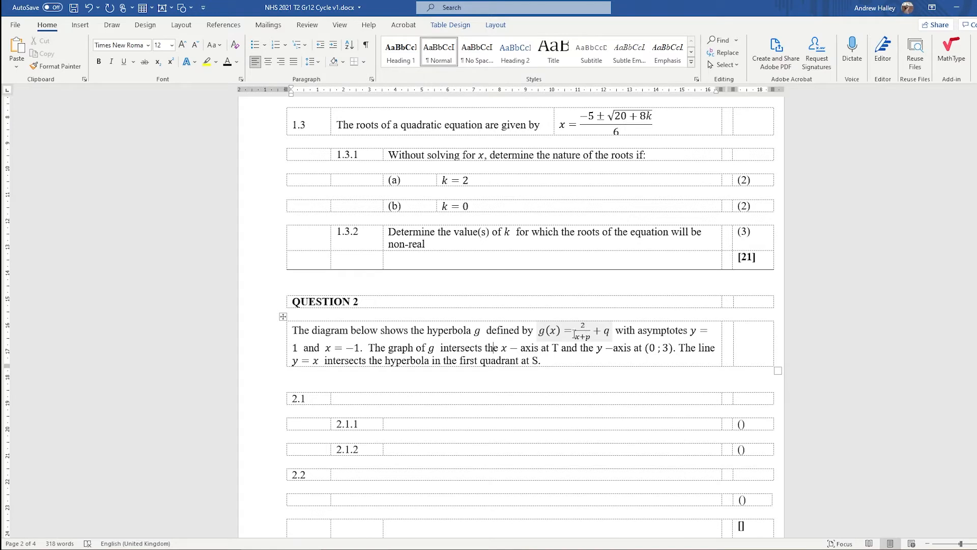
left_click_drag(575, 330, 614, 336)
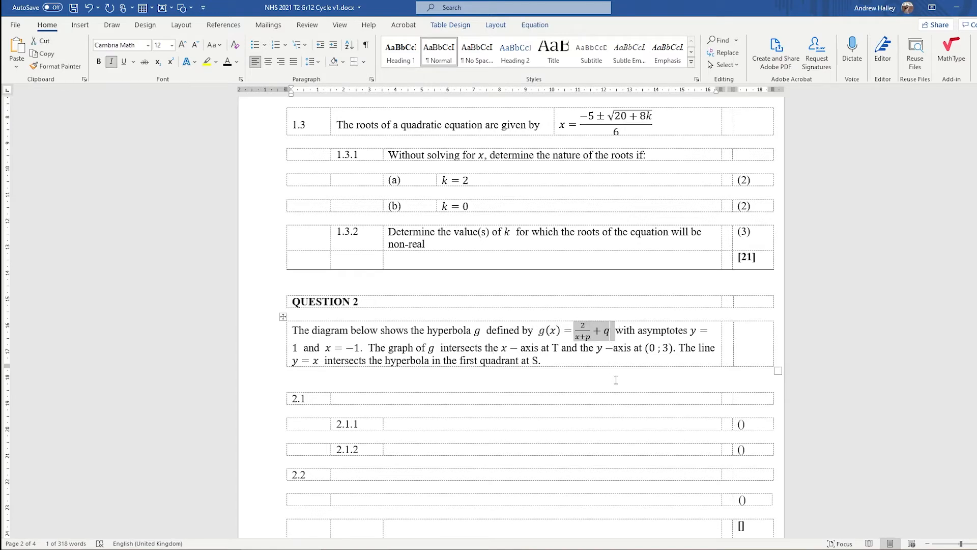
left_click(636, 352)
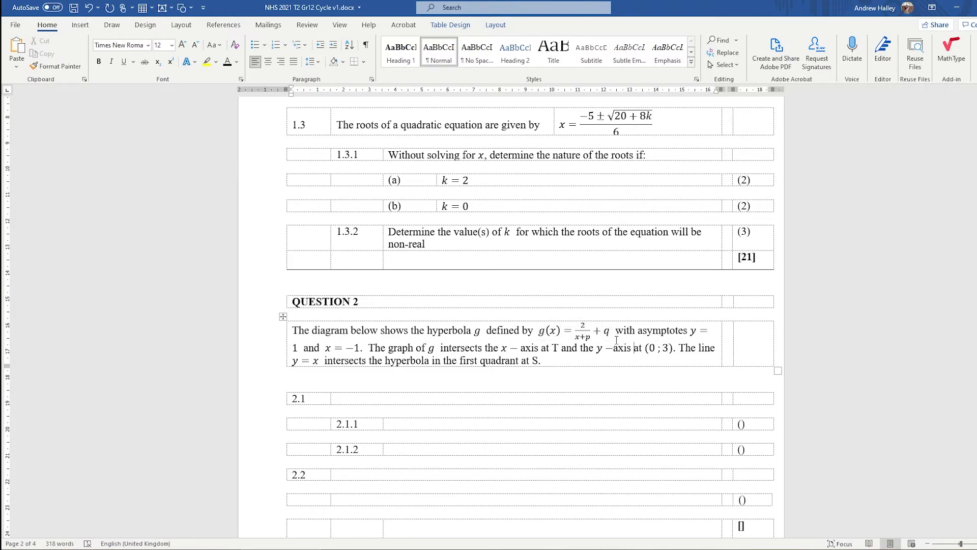
left_click_drag(557, 362, 293, 348)
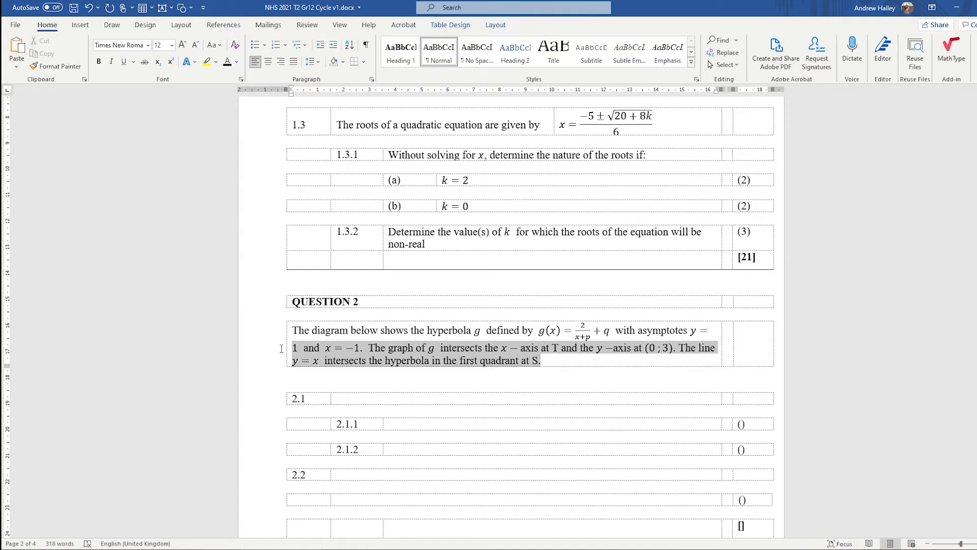
Step: Insert a row below the hyperbola description and move the text from "y = 1" to the end into it
left_click(574, 355)
left_click(458, 25)
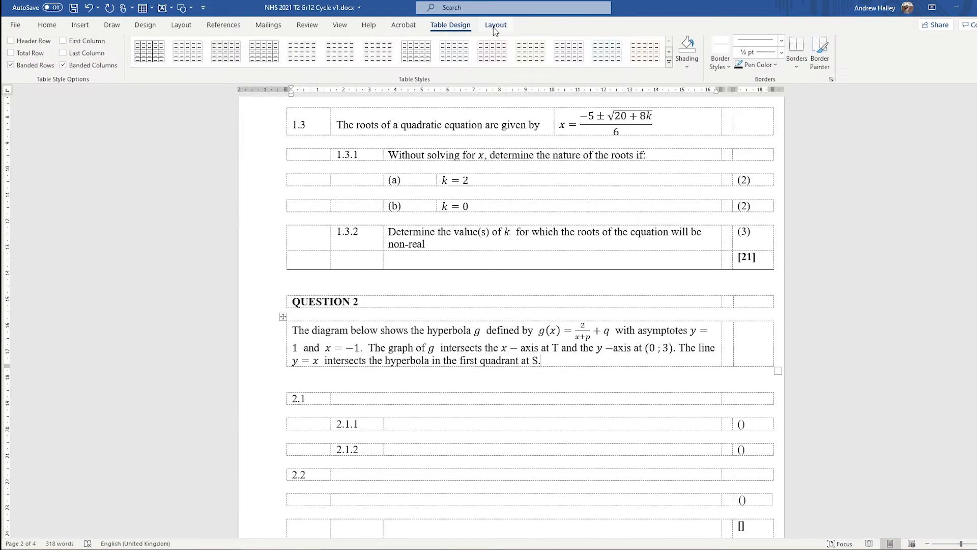
left_click(495, 27)
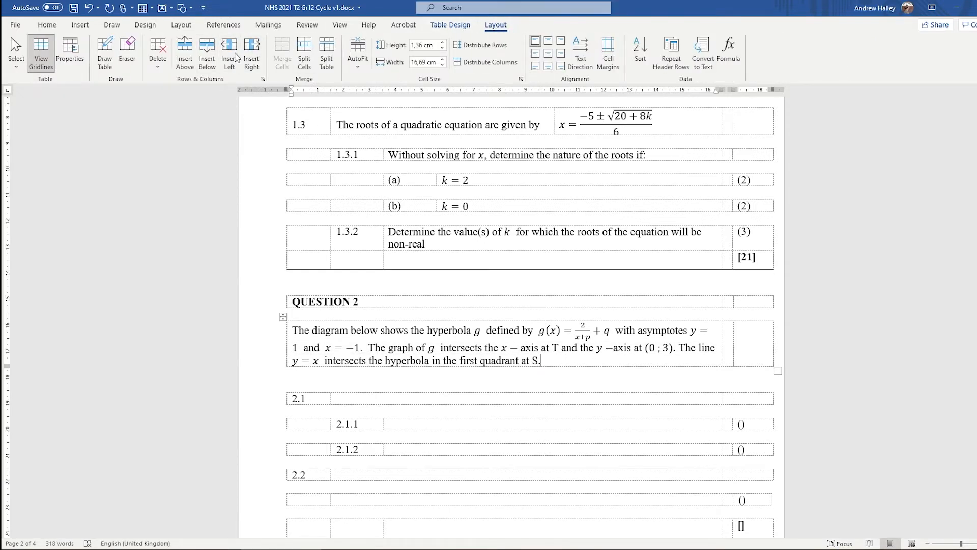
left_click(206, 60)
left_click(416, 313)
left_click_drag(551, 360, 692, 333)
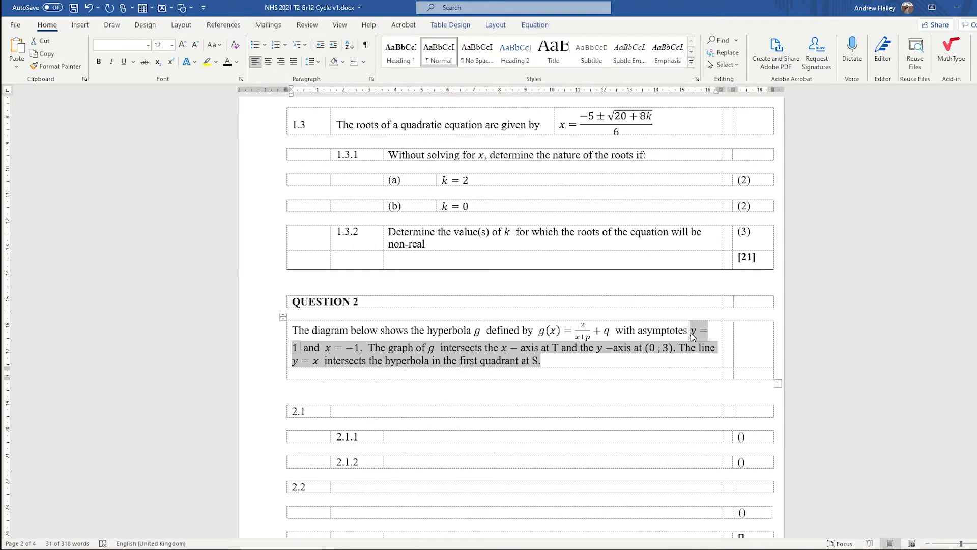
key("ctrl+x")
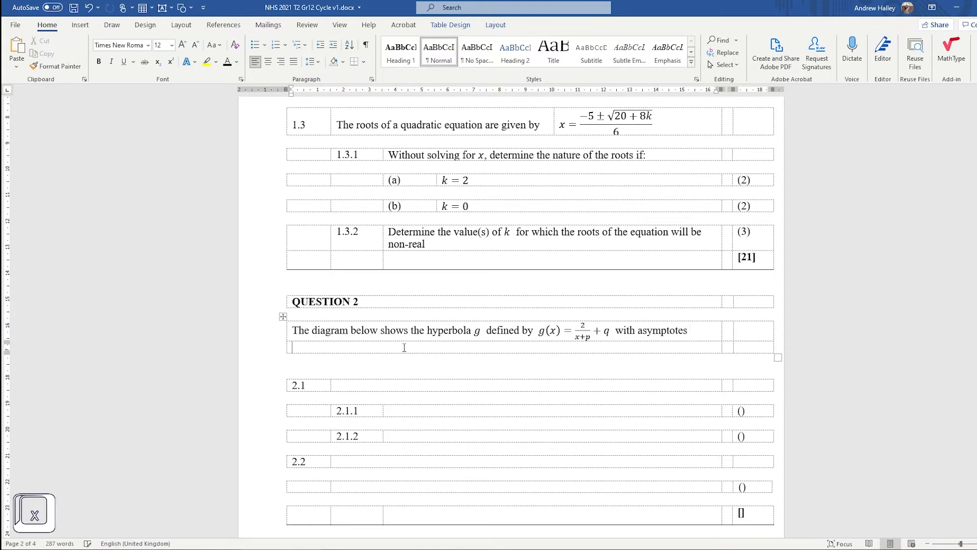
key("ctrl+v")
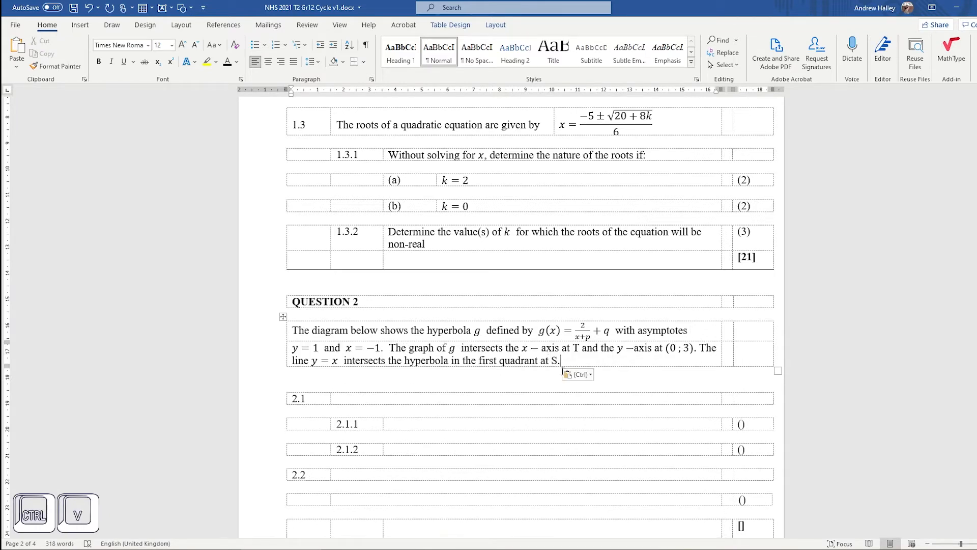
Step: Split the cell holding the first line of the hyperbola description into three columns
left_click(543, 331)
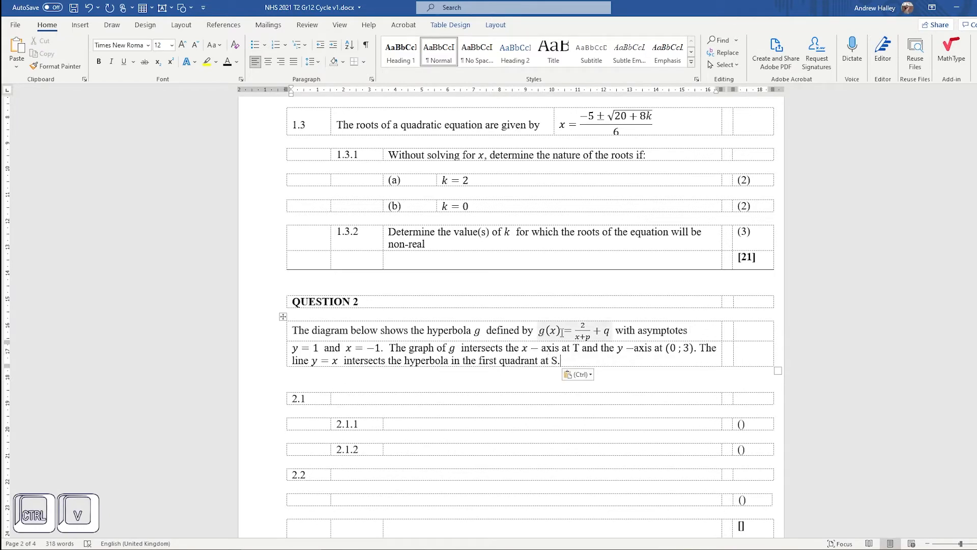
right_click(696, 331)
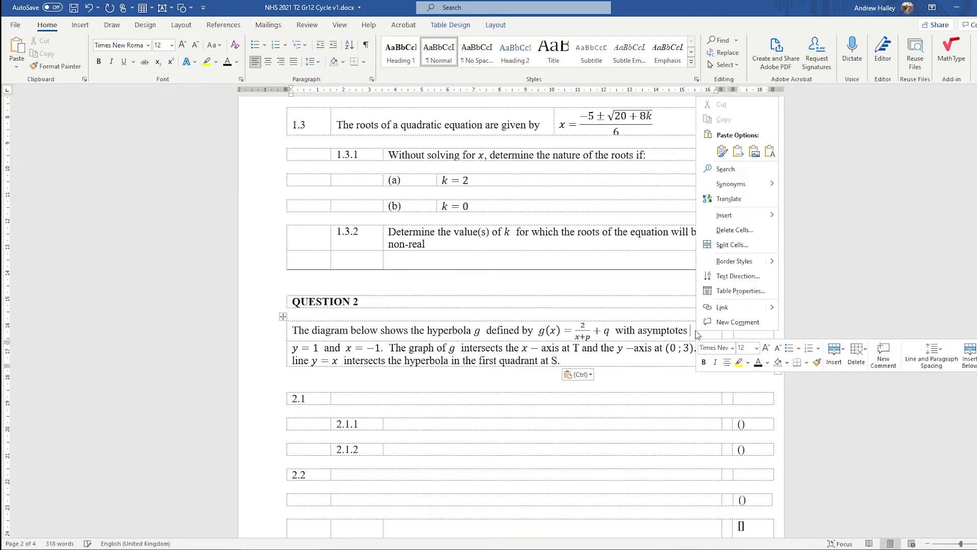
left_click(731, 245)
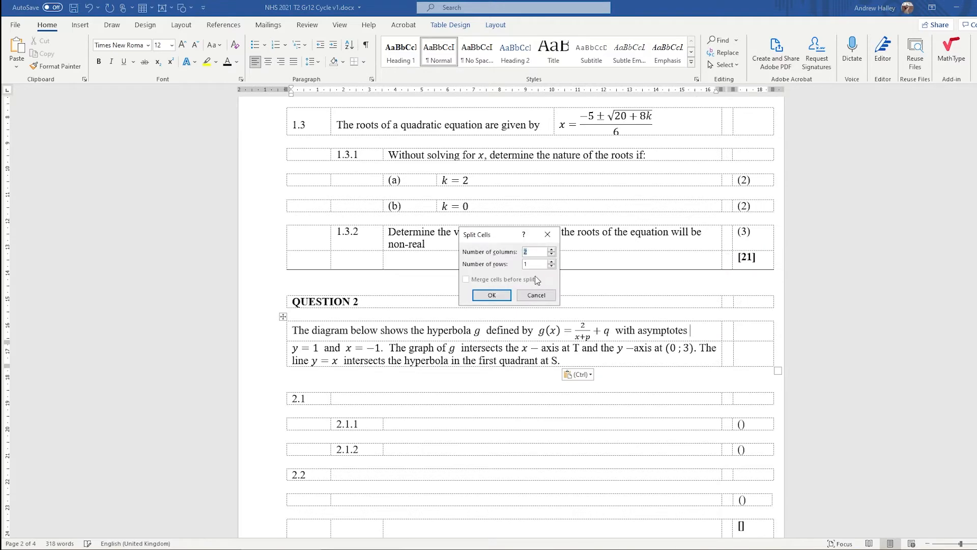
left_click(491, 295)
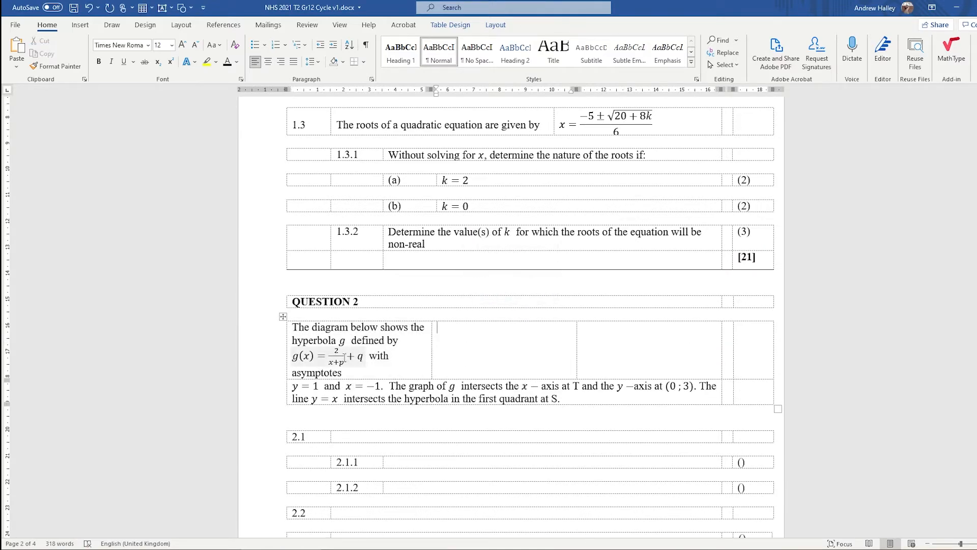
Step: Move the equation g(x) = 2/(x+p) + q into the middle cell and "with asymptotes" into the third cell
left_click_drag(294, 355, 363, 356)
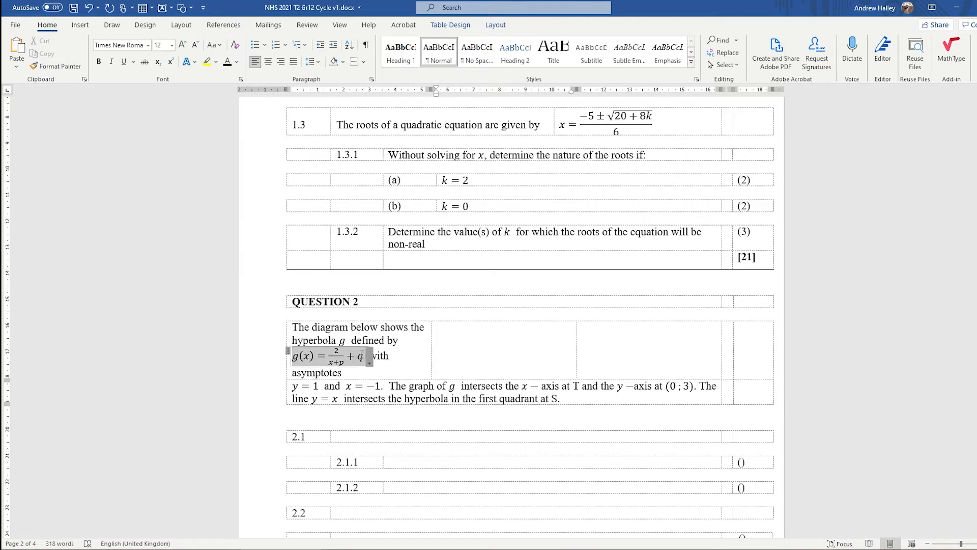
key("ctrl+x")
left_click(509, 333)
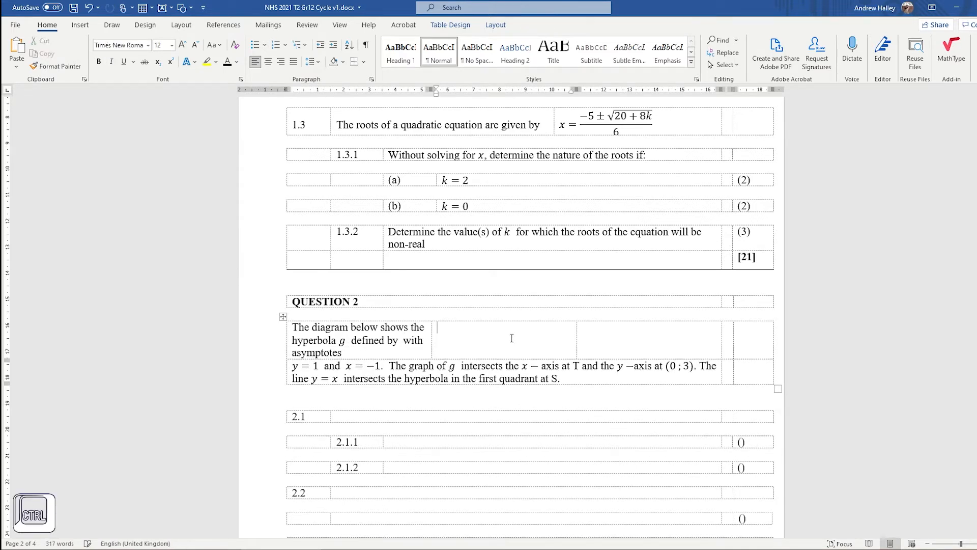
key("ctrl+v")
left_click_drag(403, 340, 420, 348)
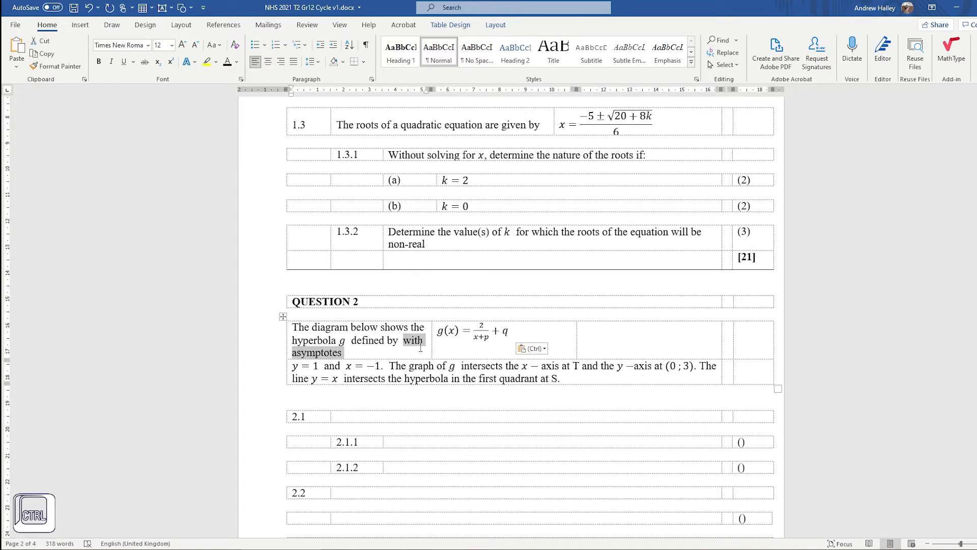
key("ctrl+x")
left_click(599, 328)
key("ctrl+v")
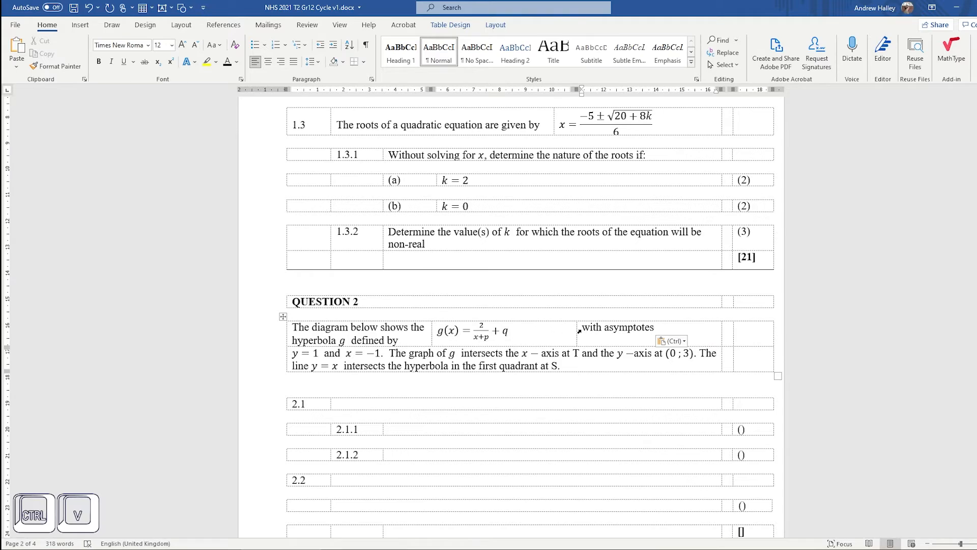
Step: Adjust the borders of the three split cells so the text before the equation fits on one line
left_click_drag(576, 332, 613, 332)
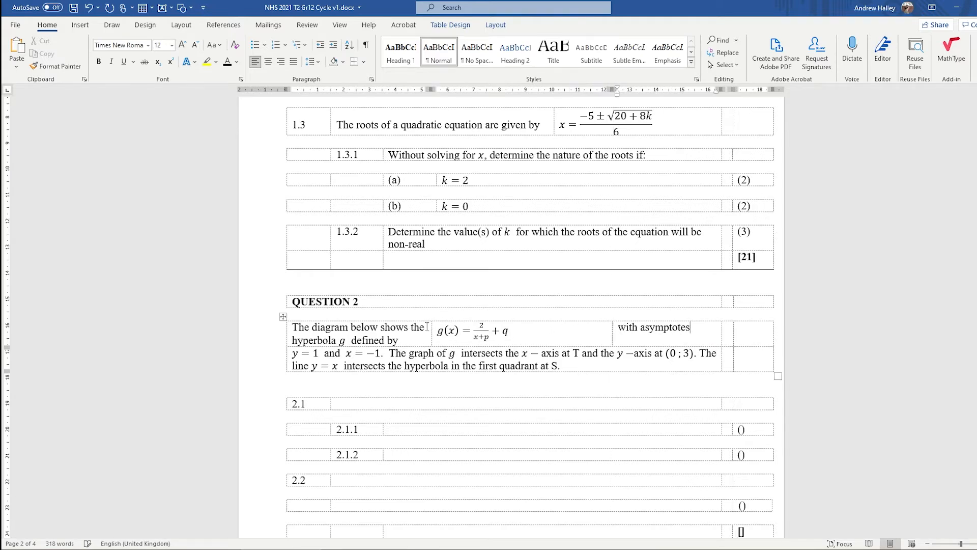
left_click_drag(431, 329, 528, 334)
left_click(574, 390)
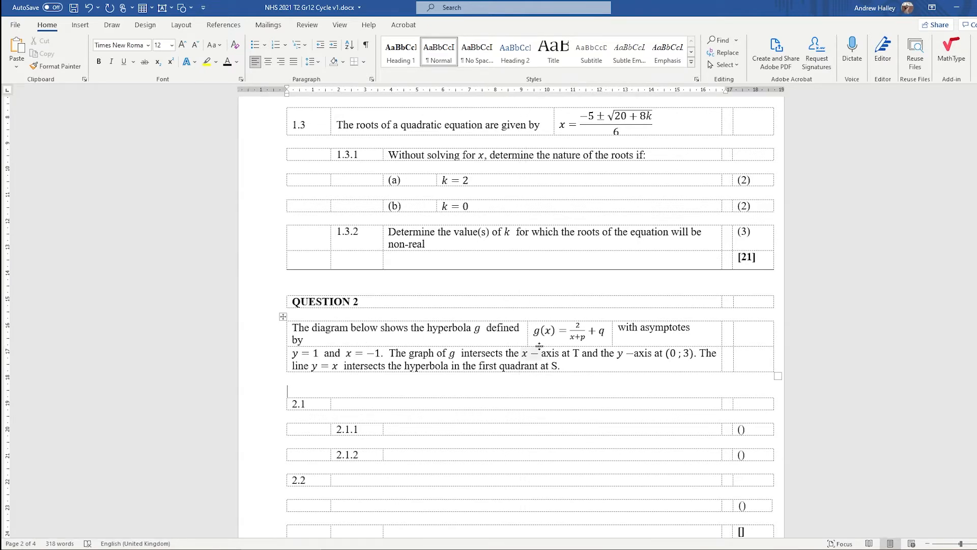
left_click_drag(612, 338, 631, 335)
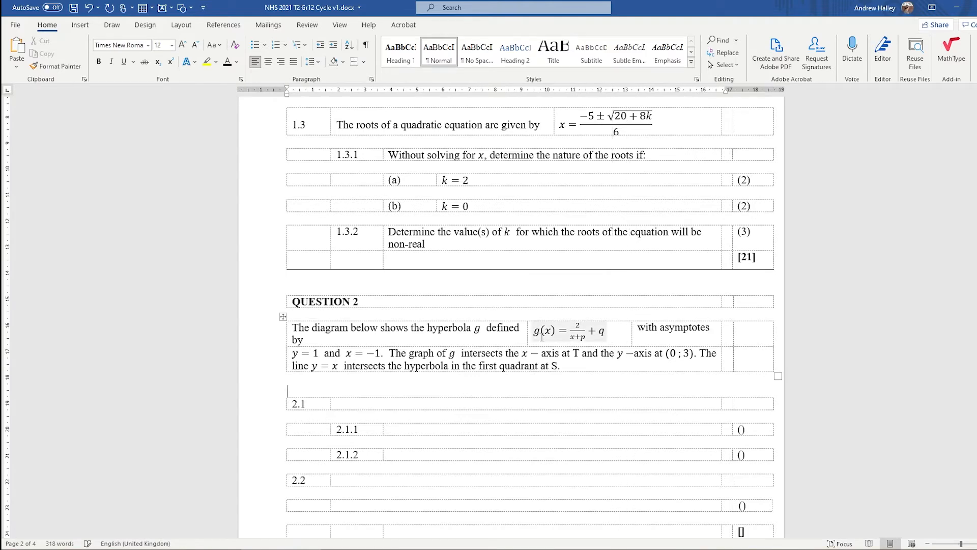
left_click_drag(528, 337, 550, 337)
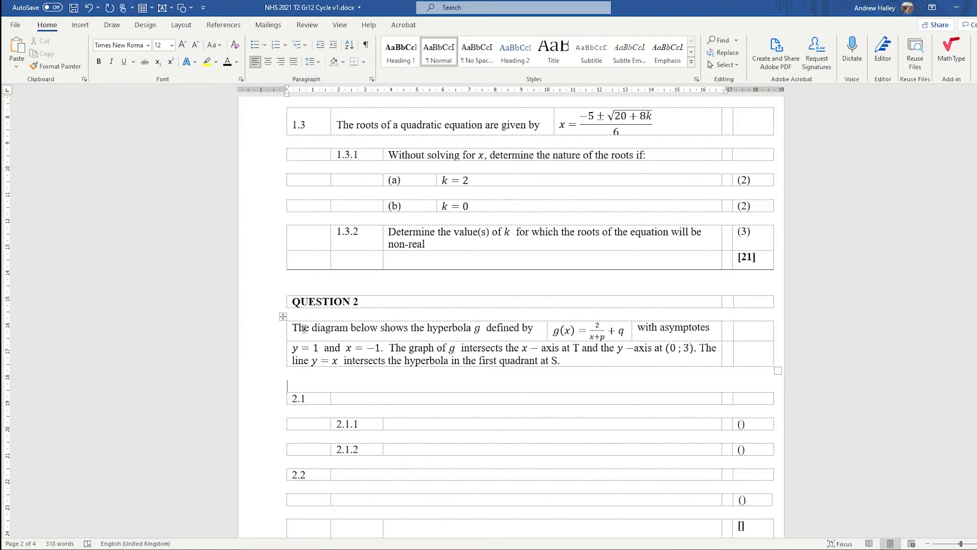
Step: Show the g(x) equation at full display size and widen its cell so it fits on one line
left_click_drag(630, 334, 632, 336)
left_click(631, 335)
key("BackSpace")
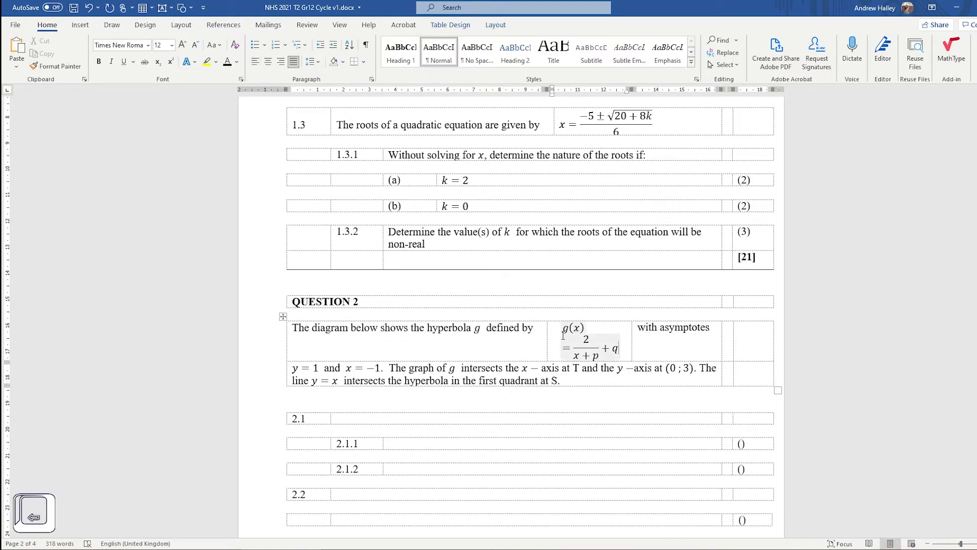
left_click_drag(631, 340, 657, 341)
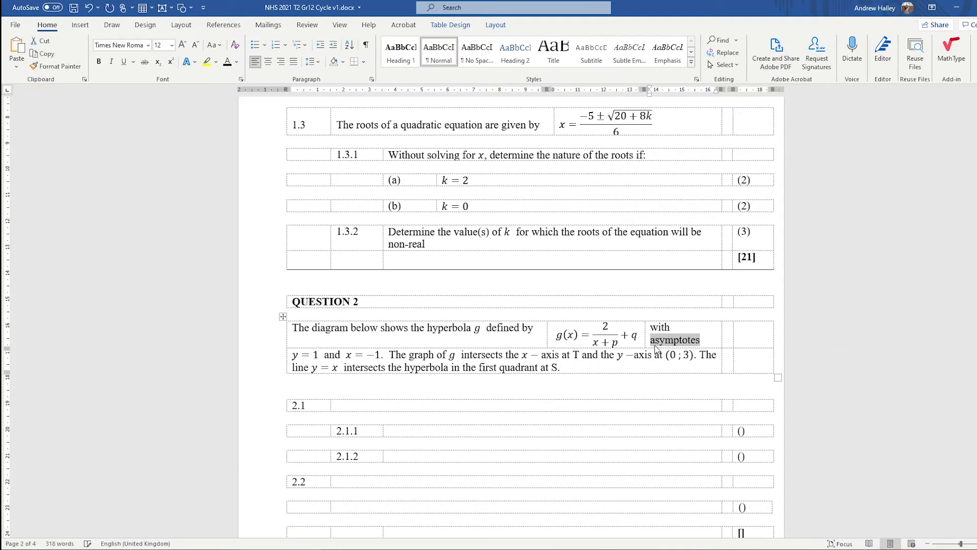
Step: Move "asymptotes" to the start of the second row before y = 1, keeping its lowercase first letter
key("ctrl+x")
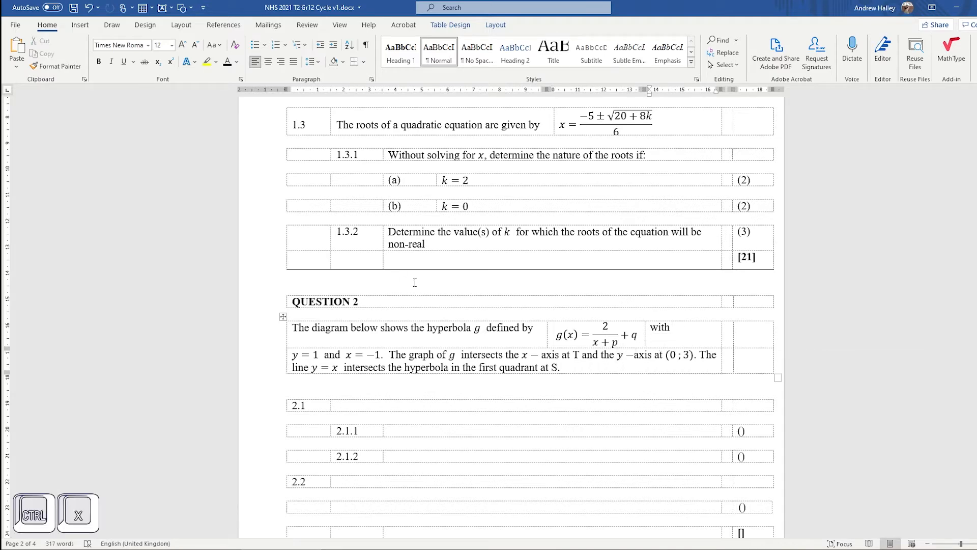
left_click(305, 355)
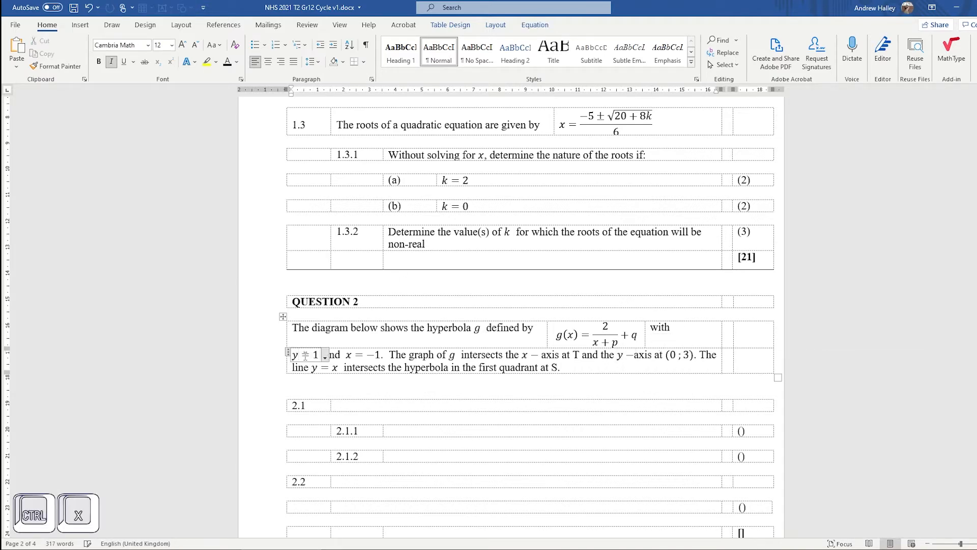
key("Left")
key("ctrl+v")
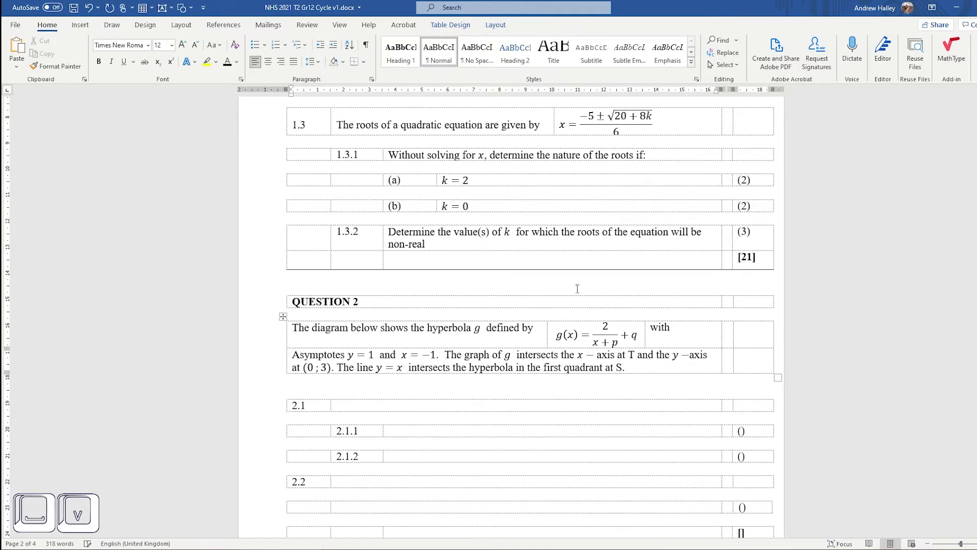
key("ctrl+z")
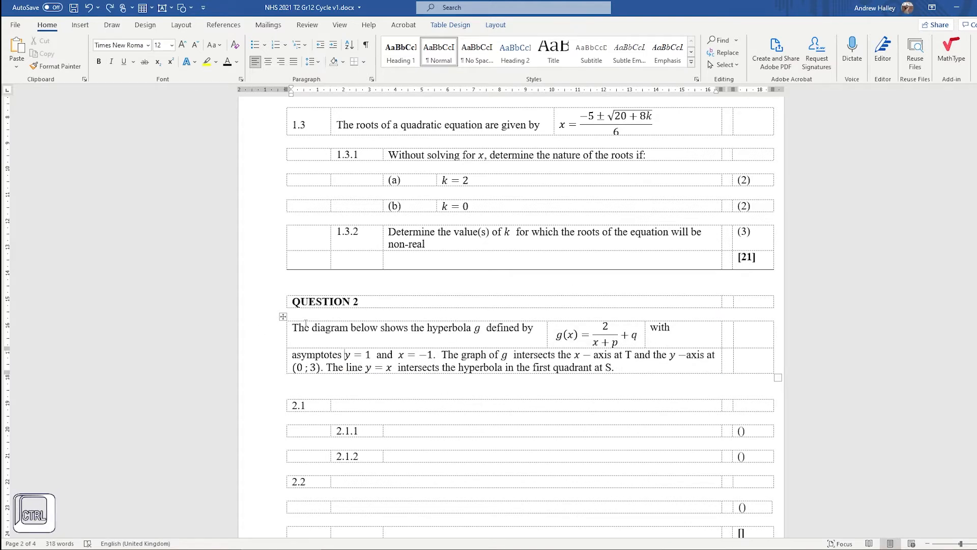
Step: Set the spacing before "The diagram below shows the hyperbola g defined by" to 12 pt
left_click(274, 331)
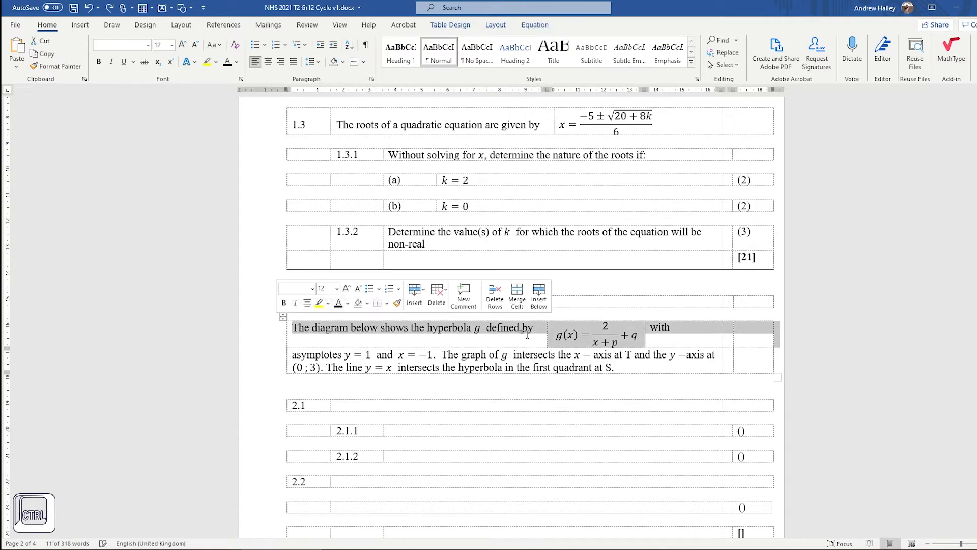
left_click(312, 62)
left_click(372, 372)
left_click(362, 332)
left_click_drag(303, 329, 538, 331)
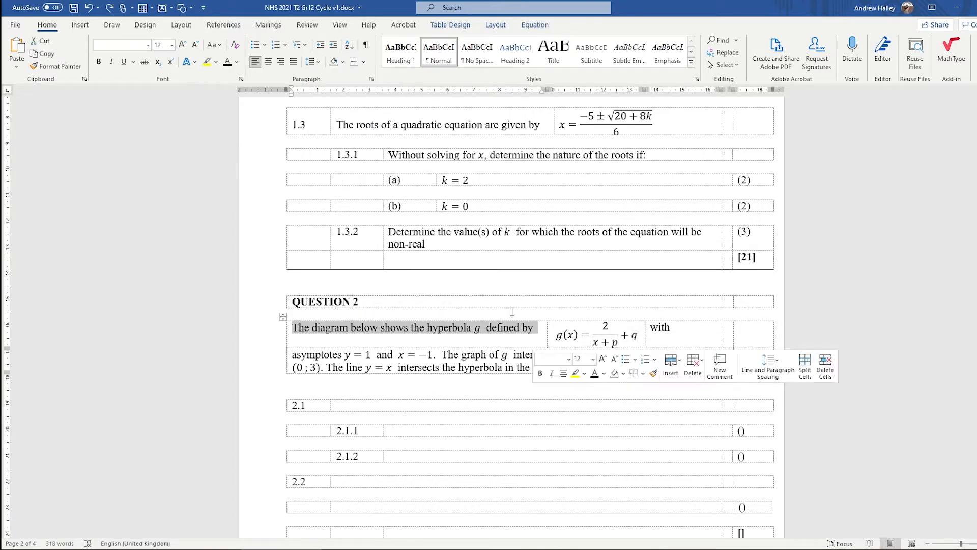
left_click(314, 60)
left_click(350, 167)
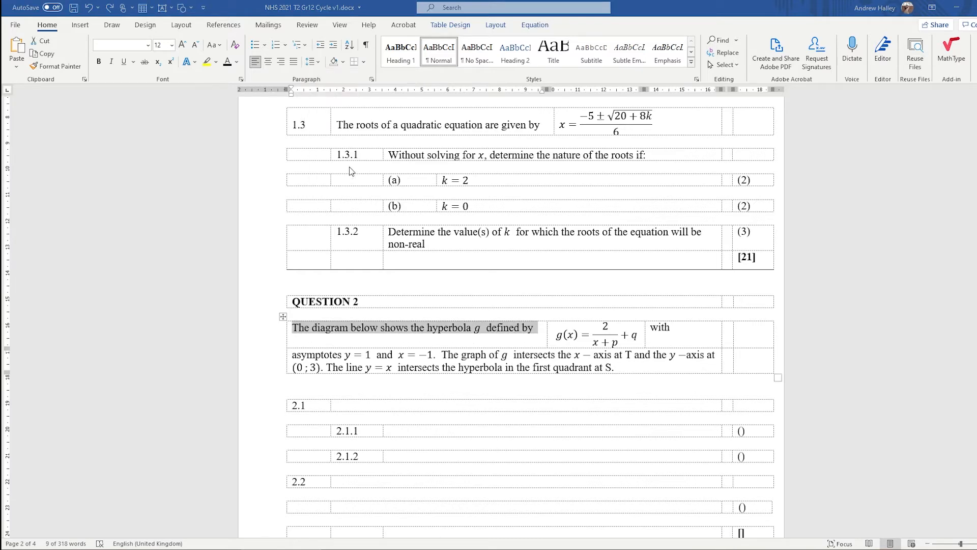
left_click(649, 264)
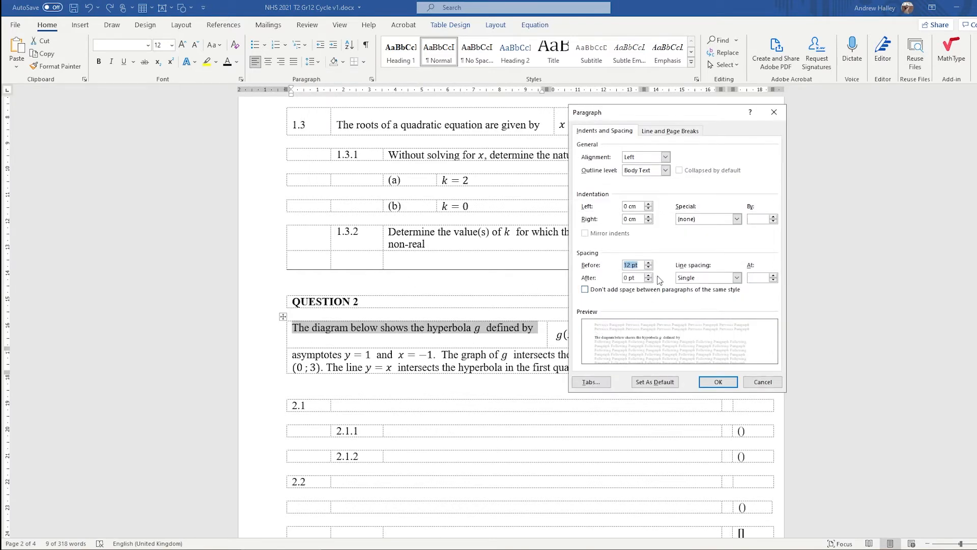
left_click(717, 381)
Step: Set the paragraph spacing before "with" in the cell after the equation to 12 pt
left_click(660, 332)
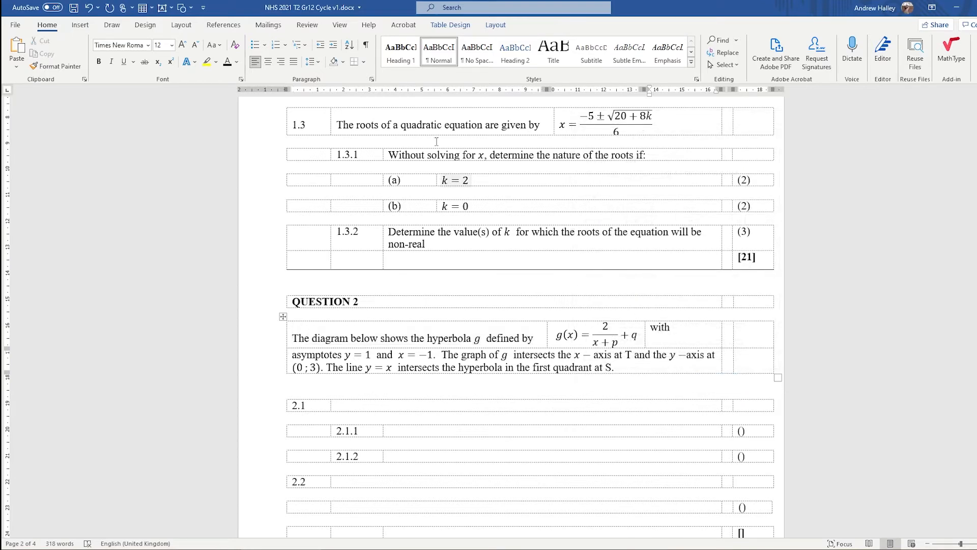
left_click(314, 64)
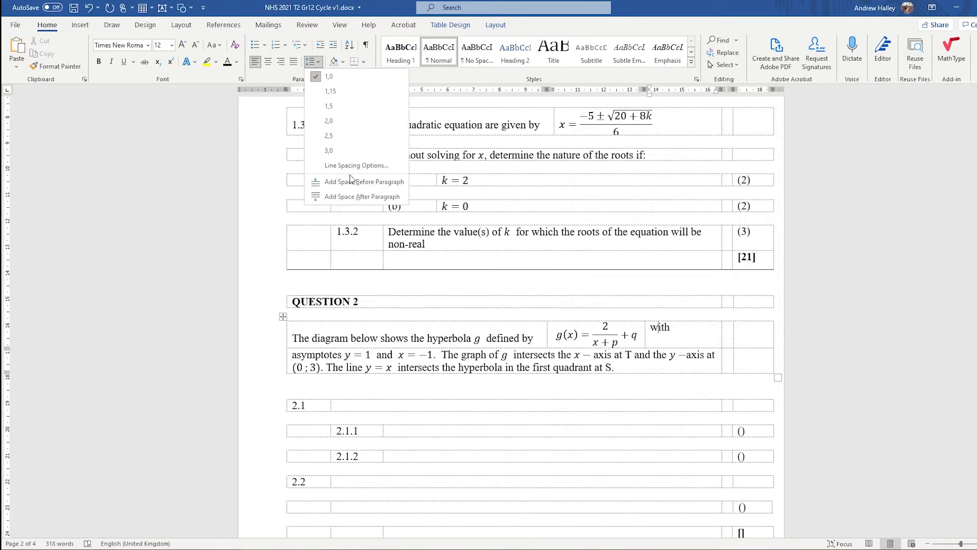
left_click(356, 166)
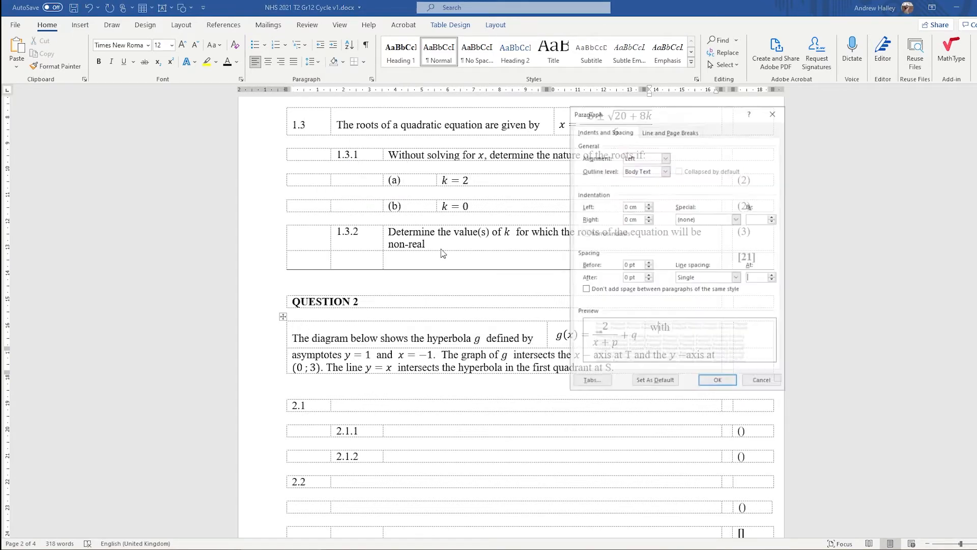
left_click(649, 263)
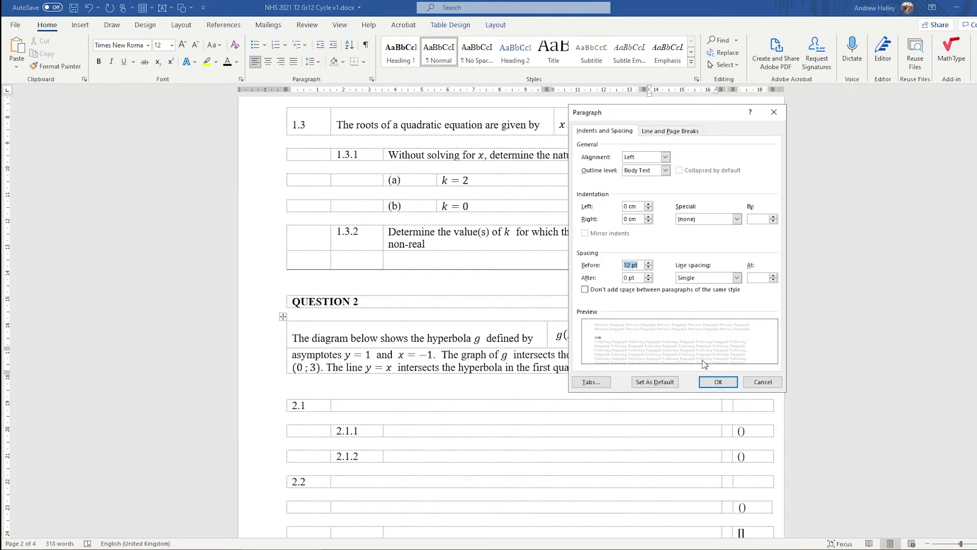
left_click(718, 381)
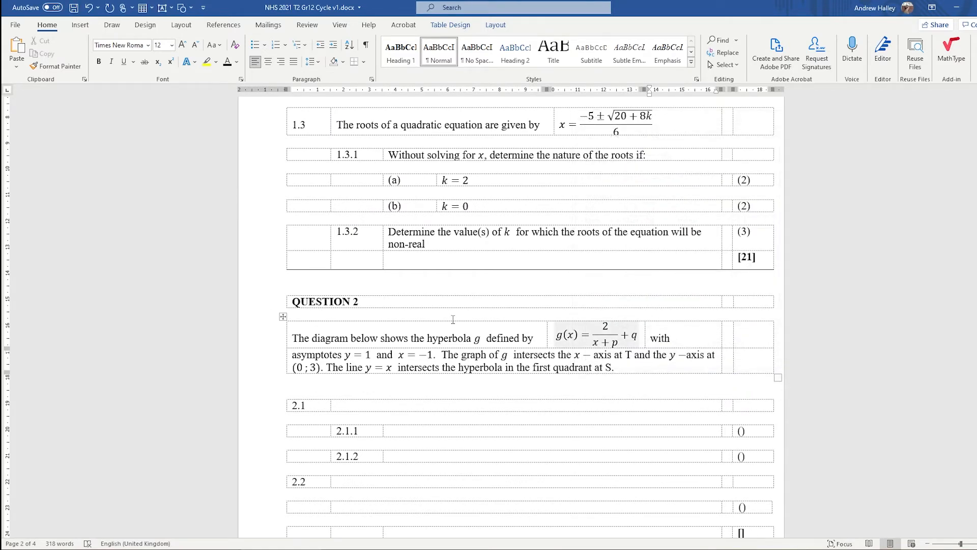
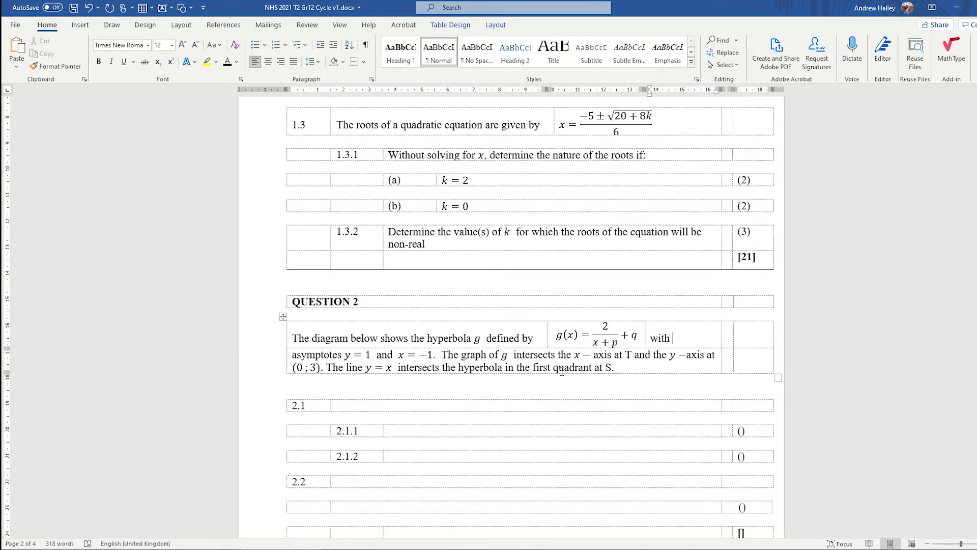
Step: Undo the changes back to before the cell split, restoring the first description line to a single cell
key("ctrl")
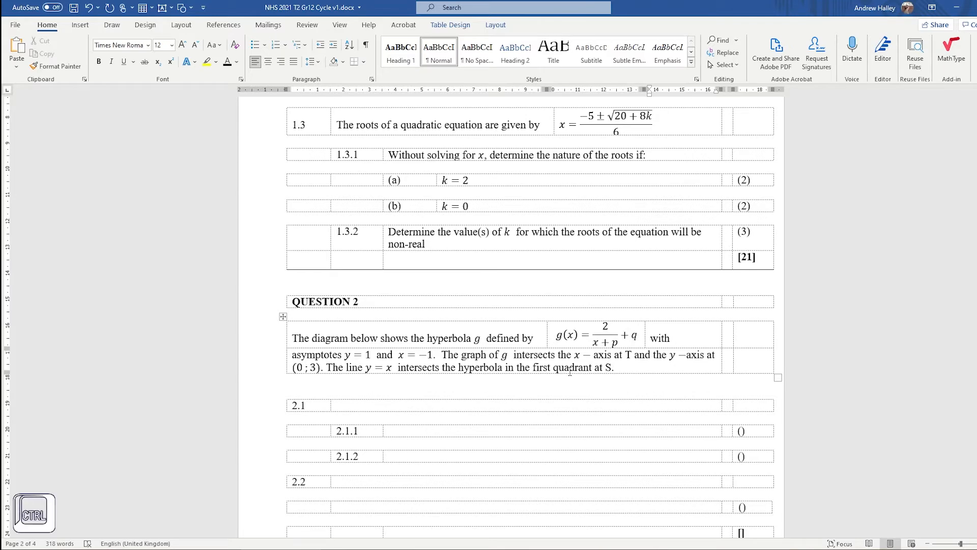
key("ctrl+z")
key("ctrl+z")
key("ctrl+z")
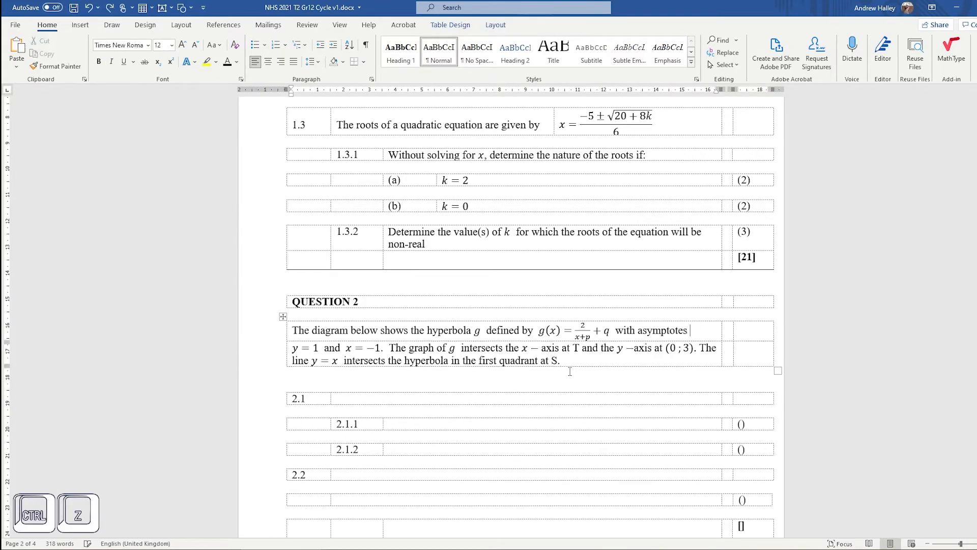
Step: Undo the split of the hyperbola description across two rows and draw a text box about 1.46 cm high and 4.65 cm wide beside the QUESTION 2 heading
key("ctrl+z")
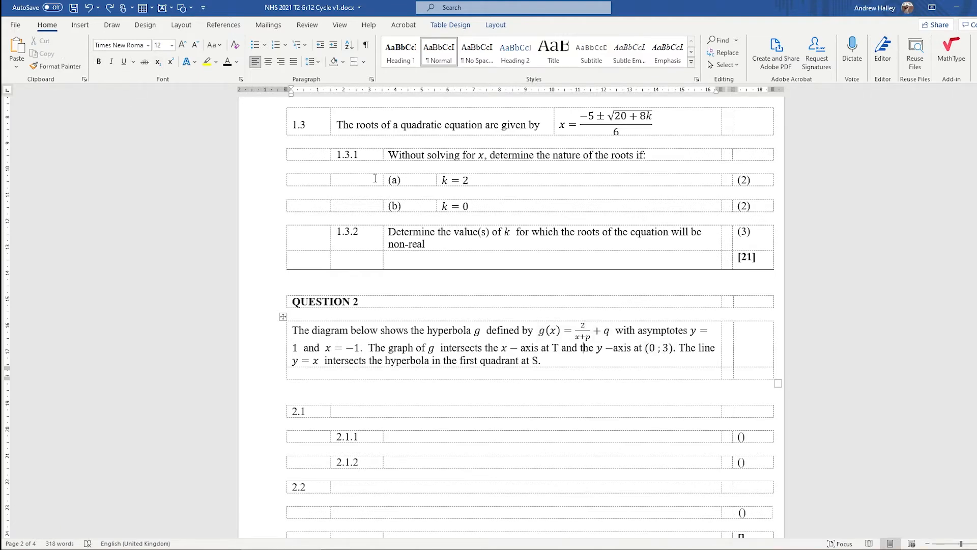
left_click(81, 26)
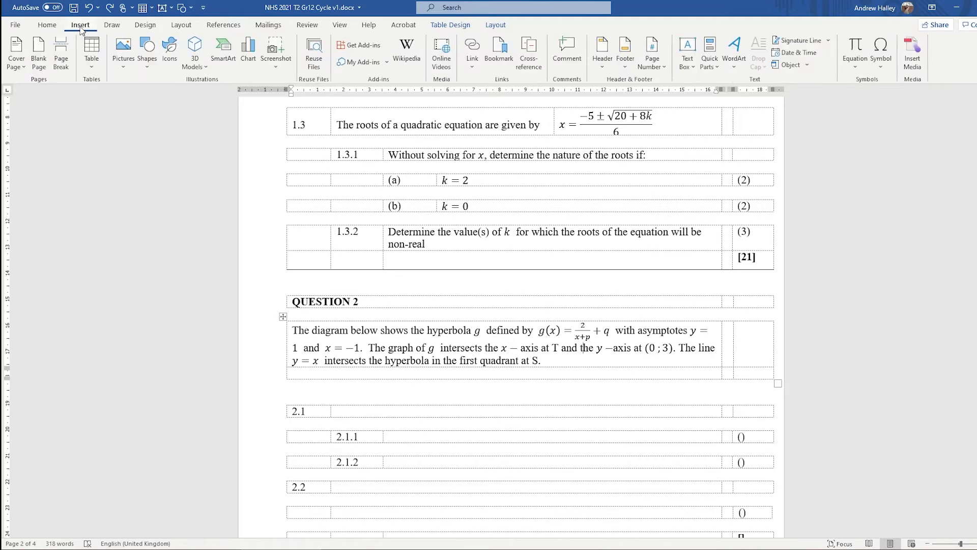
left_click(688, 61)
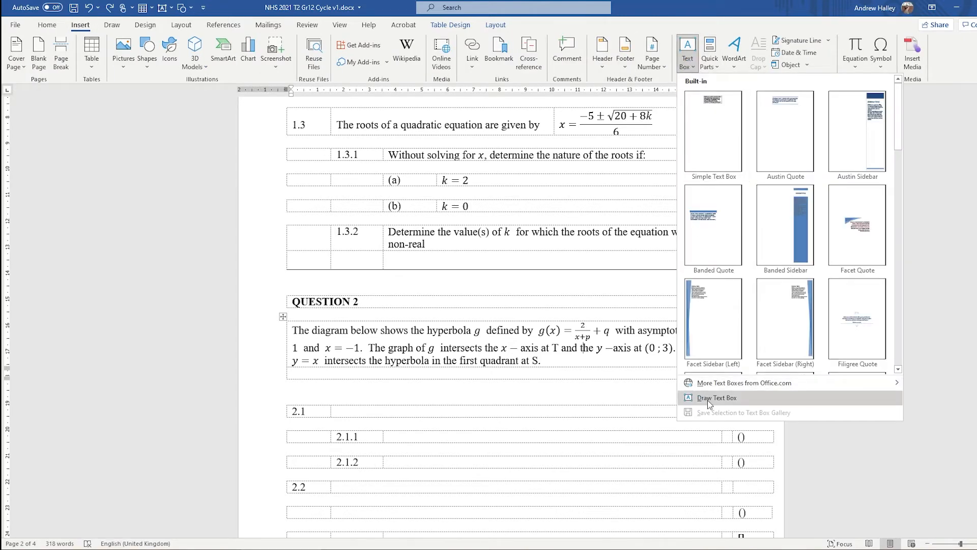
left_click(708, 399)
left_click_drag(535, 282, 656, 320)
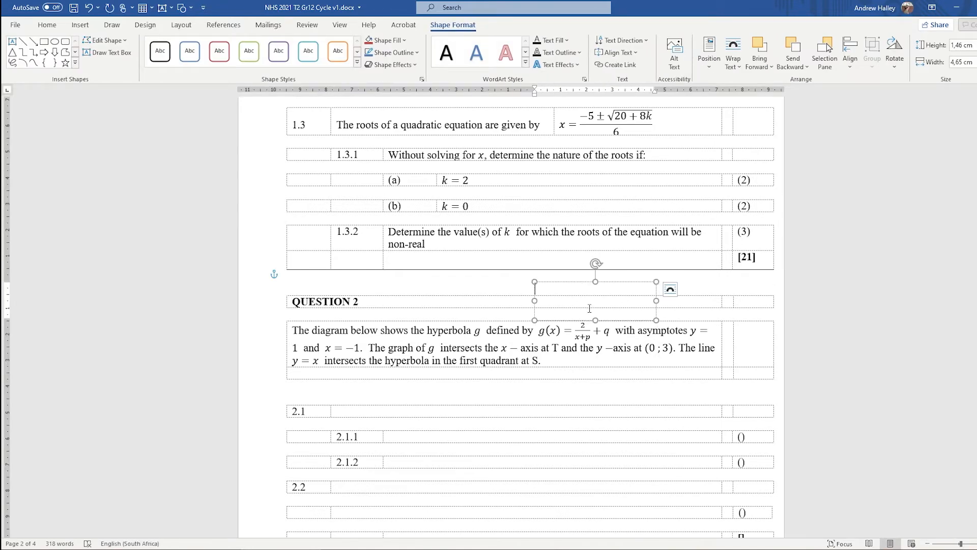
Step: Insert the equation g(x) = 2/(x+p) + q in the text box, using a stacked fraction
key("alt+equal")
type("g")
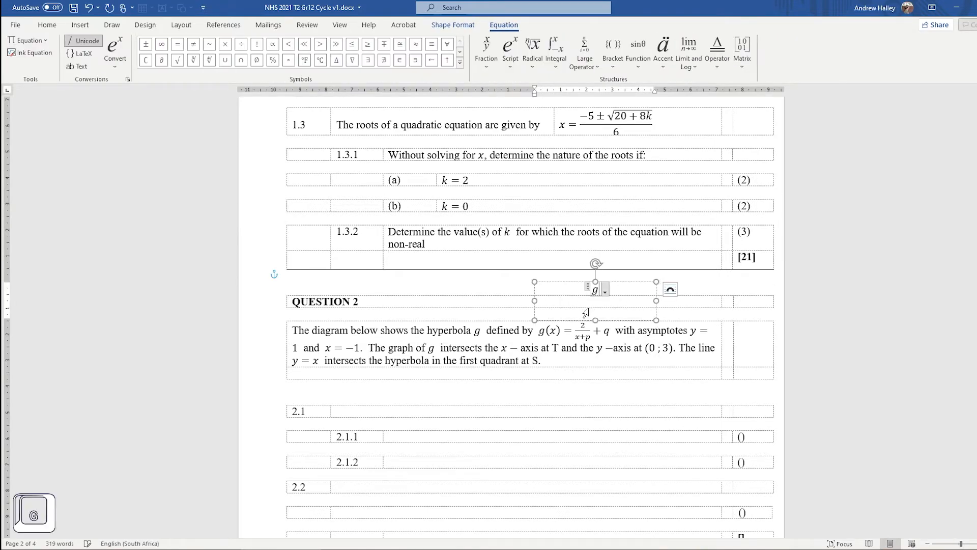
type("(x)")
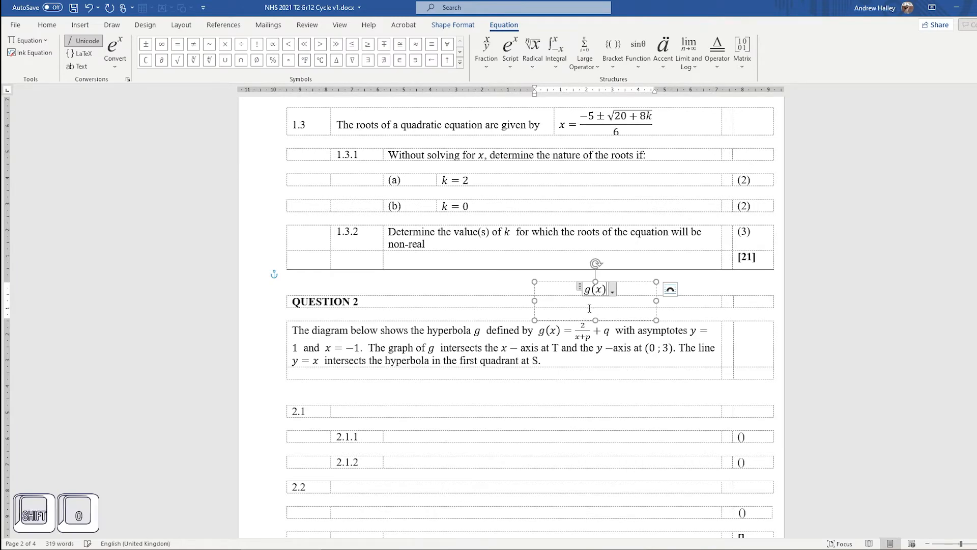
type("=/")
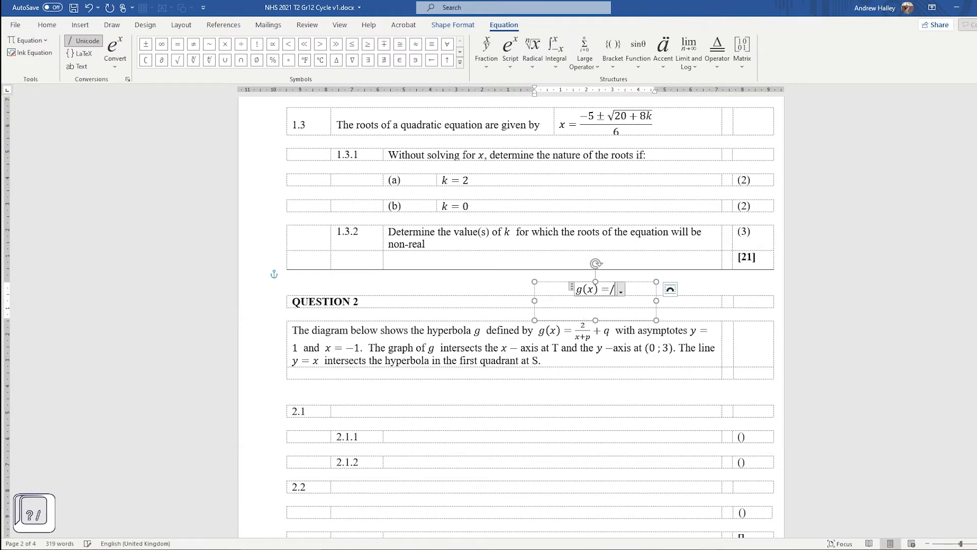
type("2")
key("Down")
type("x ")
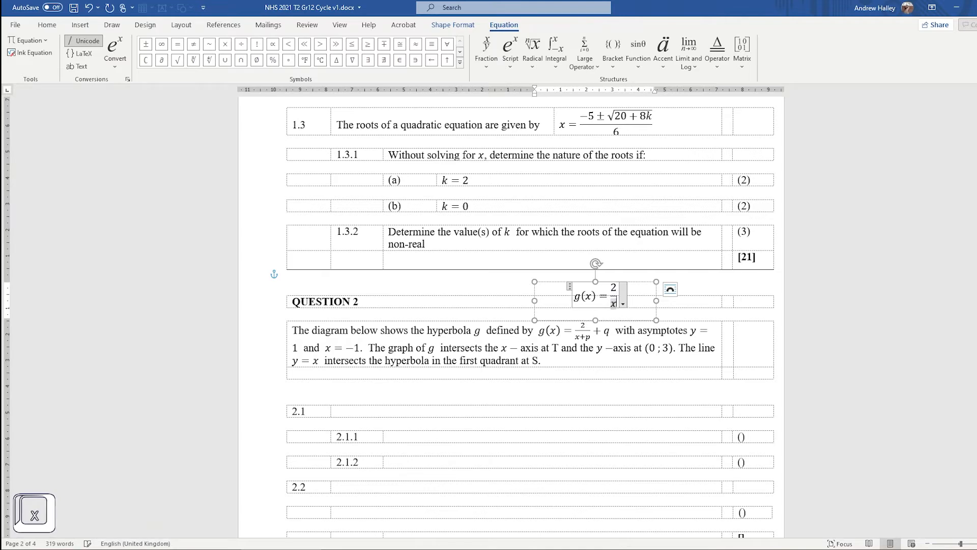
type("+ p")
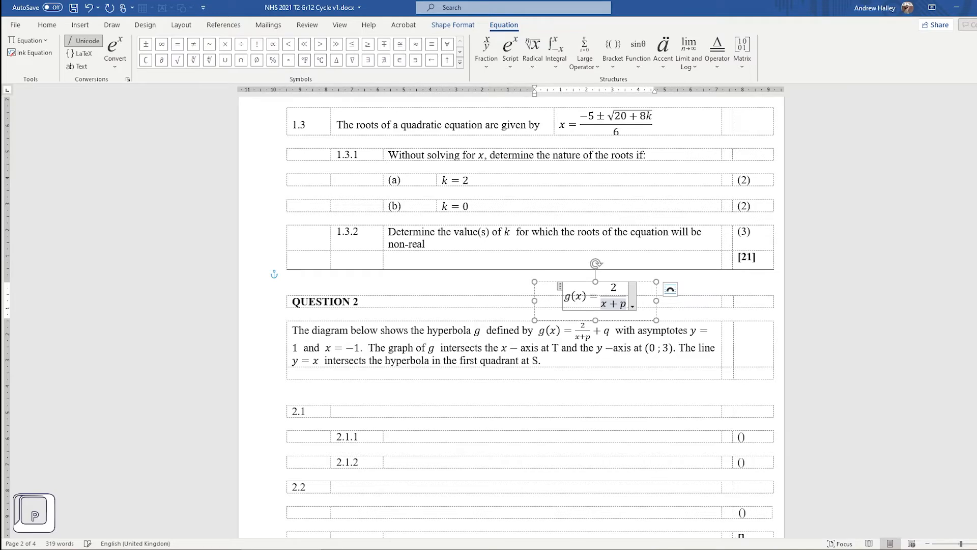
key("Right")
type("+q")
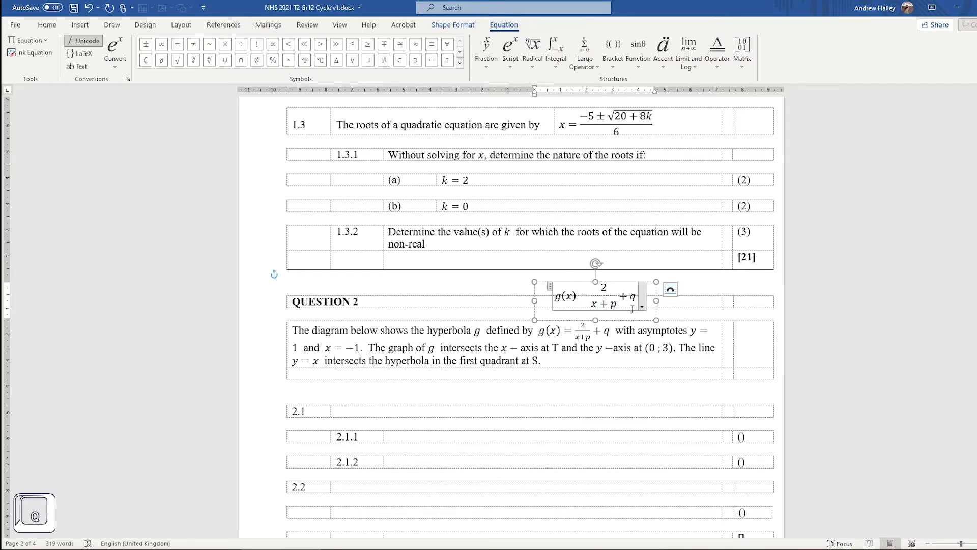
Step: Delete the inline equation for g(x) between "defined by" and "with asymptotes" in the Question 2 description
left_click(613, 335)
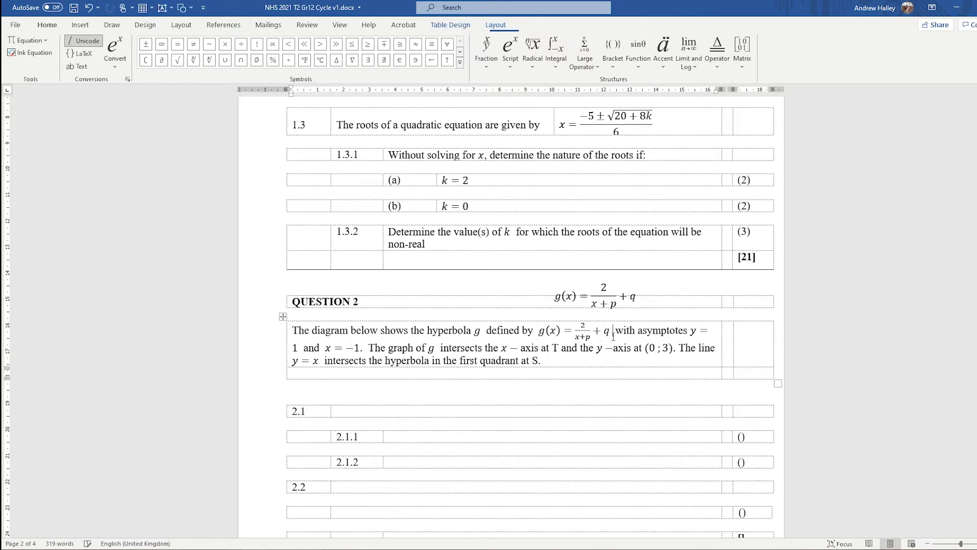
left_click_drag(610, 331, 548, 333)
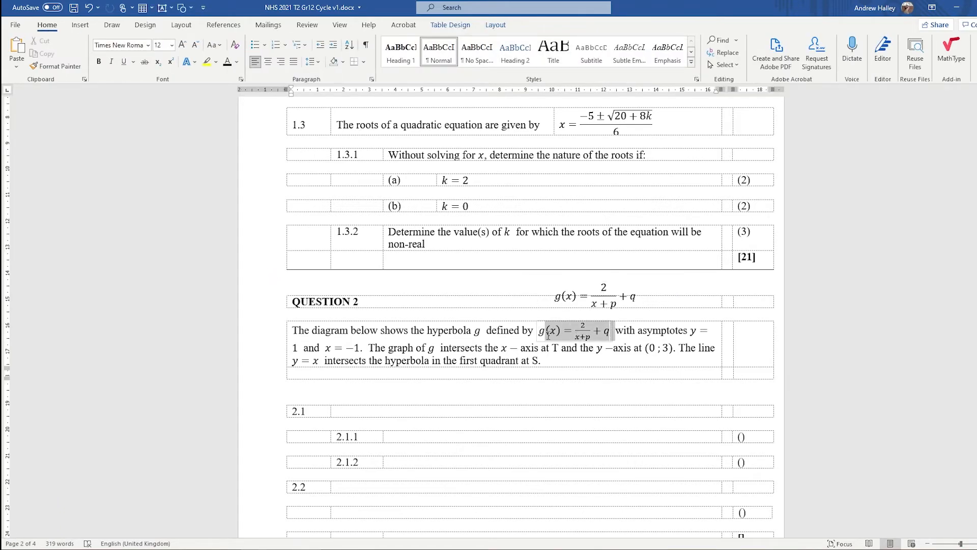
key("BackSpace")
key("BackSpace")
key("BackSpace")
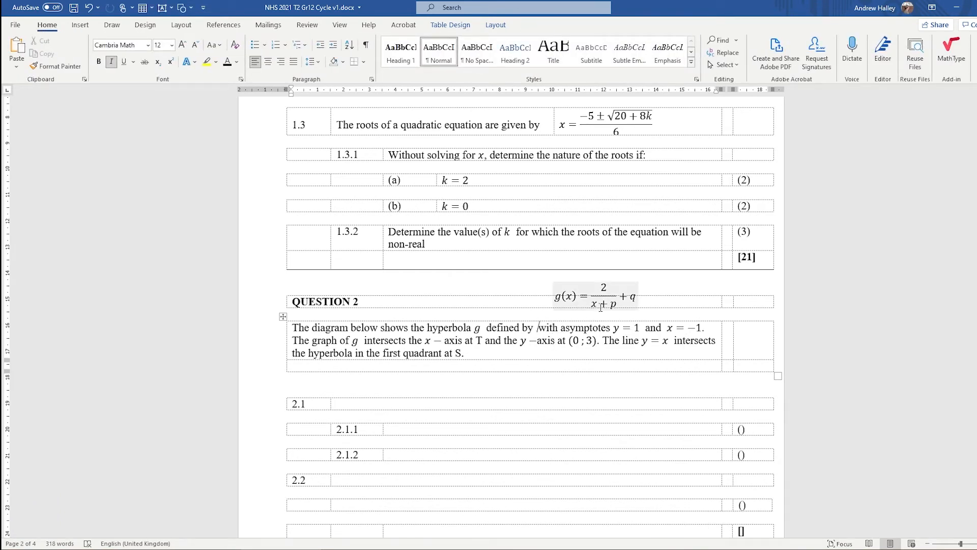
Step: Open a gap between "defined by" and "with asymptotes" using spaces, and move the equation text box into that gap
left_click(564, 325)
left_click_drag(560, 326, 575, 328)
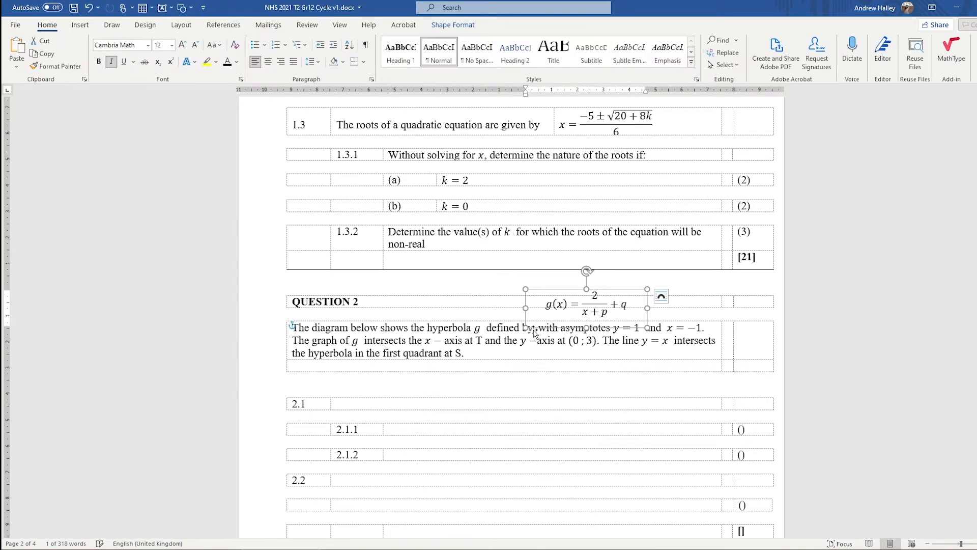
left_click(544, 334)
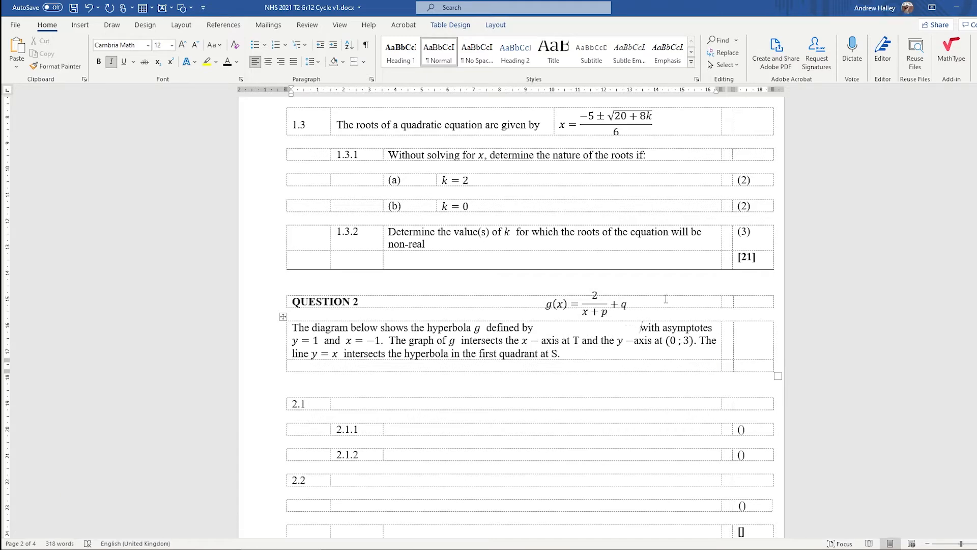
left_click(583, 320)
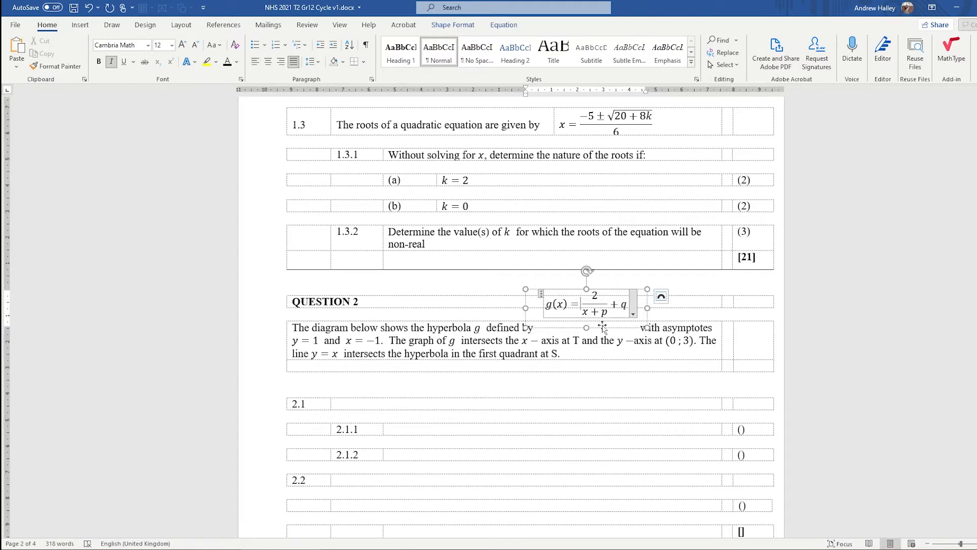
left_click_drag(586, 328, 597, 338)
left_click(596, 376)
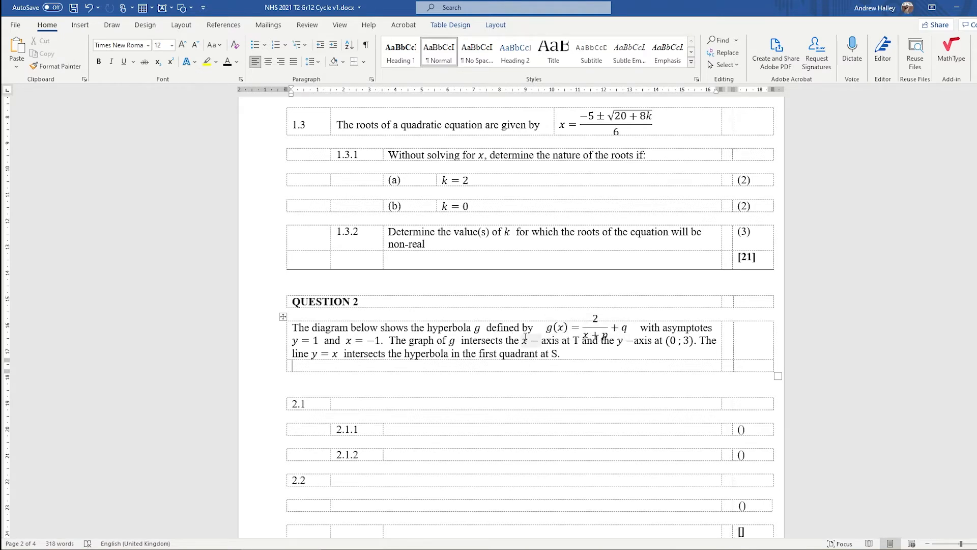
Step: Set the line spacing of the whole Question 2 description to 1.5
left_click_drag(570, 355, 306, 329)
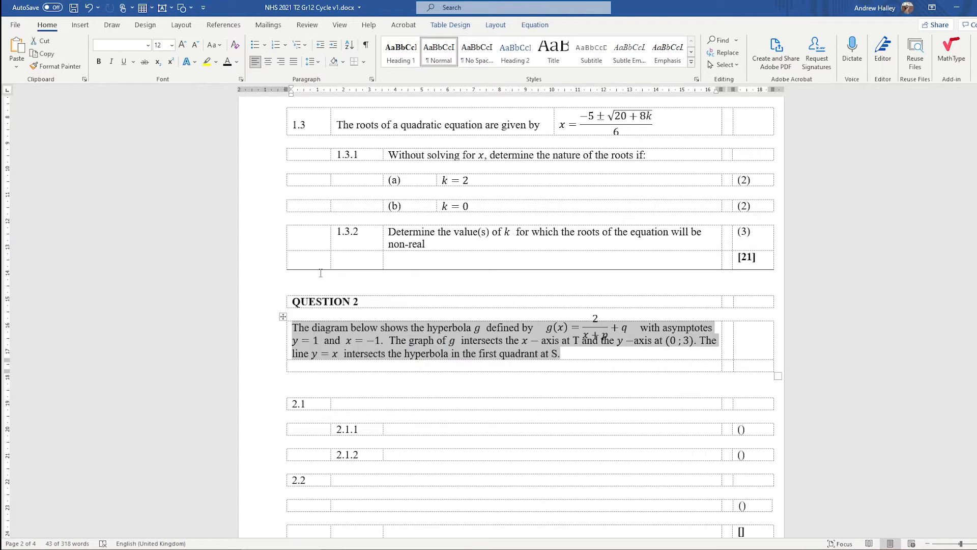
left_click(318, 62)
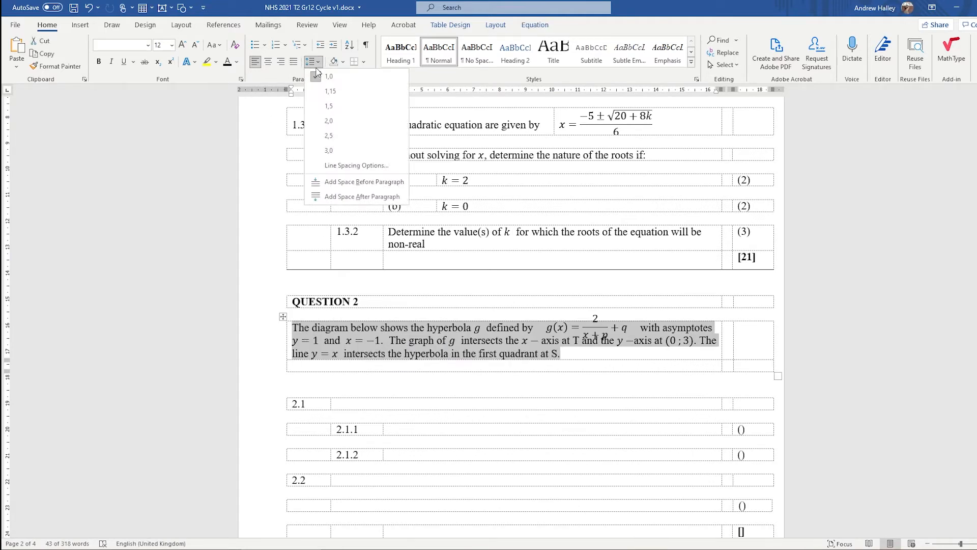
left_click(336, 109)
Step: Nudge the equation text box to line up with the first description line, and remove the empty table row below the description
left_click(620, 330)
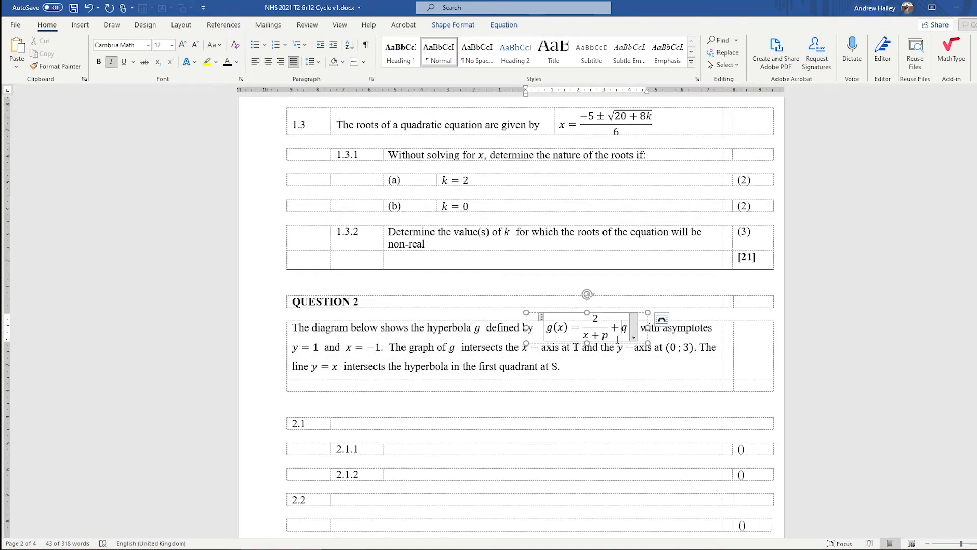
left_click_drag(627, 342, 626, 342)
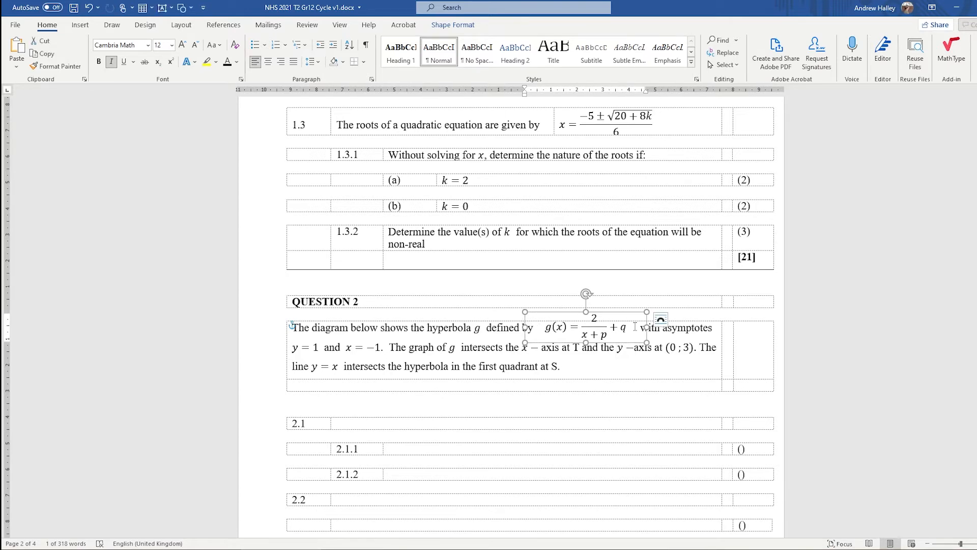
key("shift")
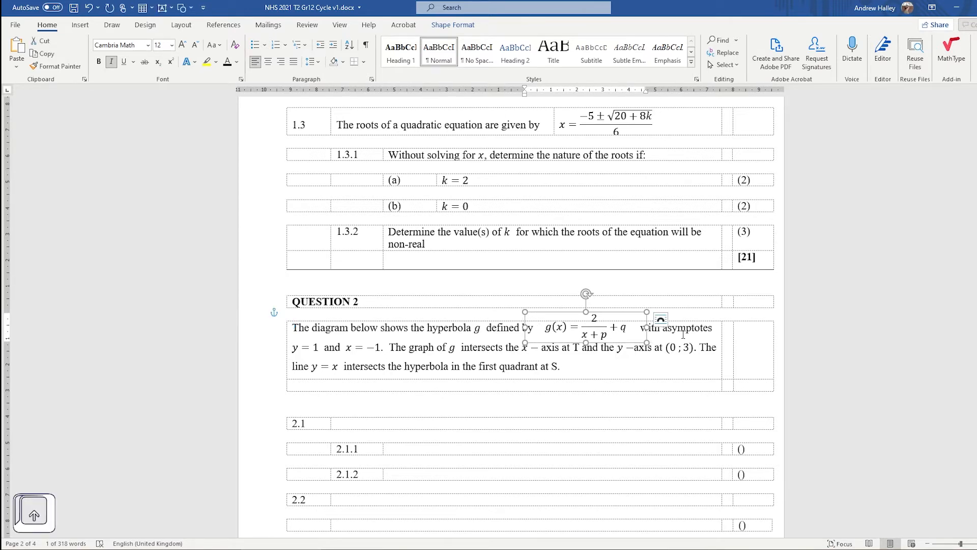
key("Down")
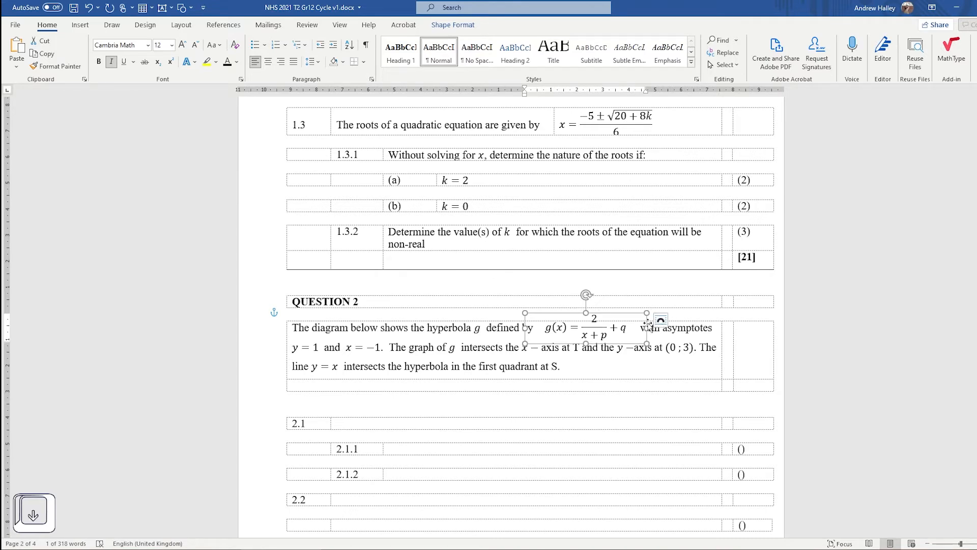
left_click(606, 369)
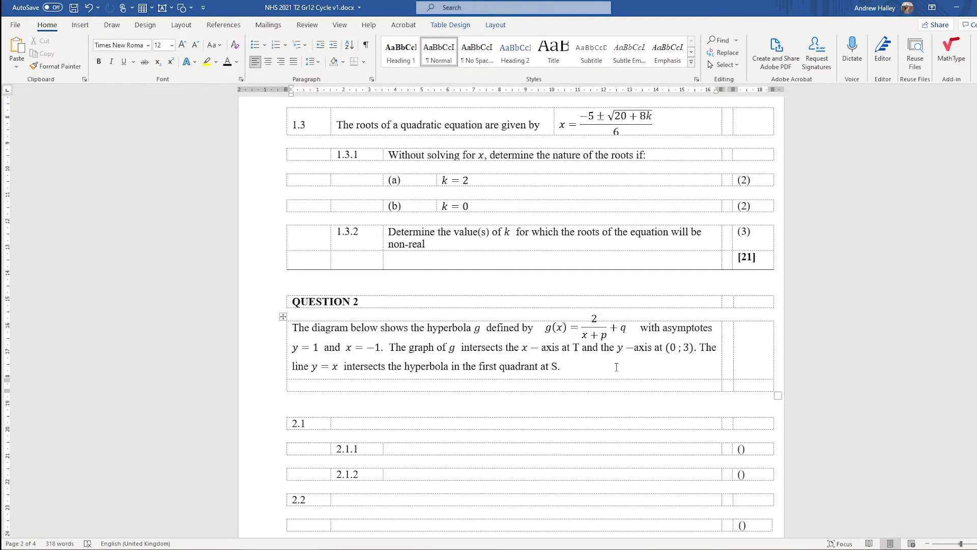
key("Return")
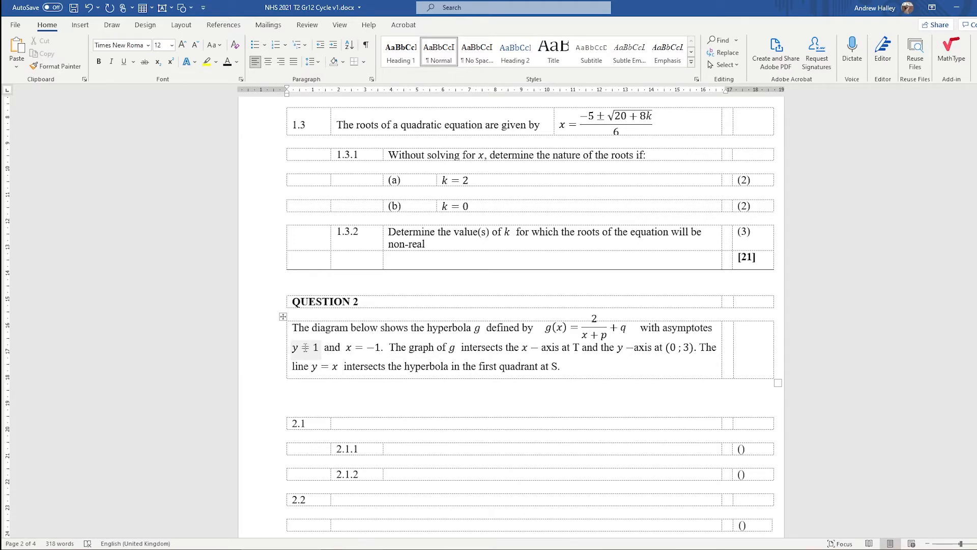
Step: Open Hyperbola Example.grf from the Graphs folder in the Graph program and copy the graph as an image
mouse_move(160, 549)
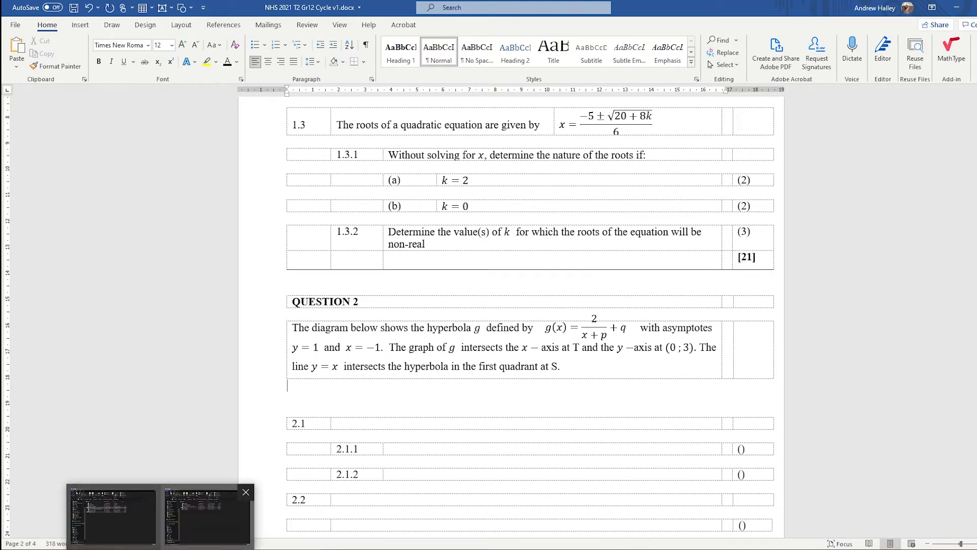
left_click(113, 516)
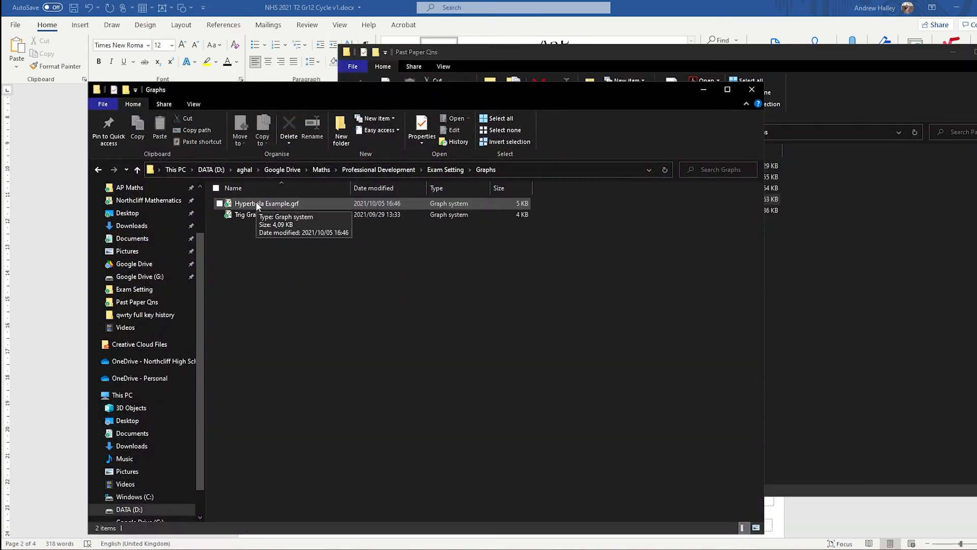
double_click(294, 205)
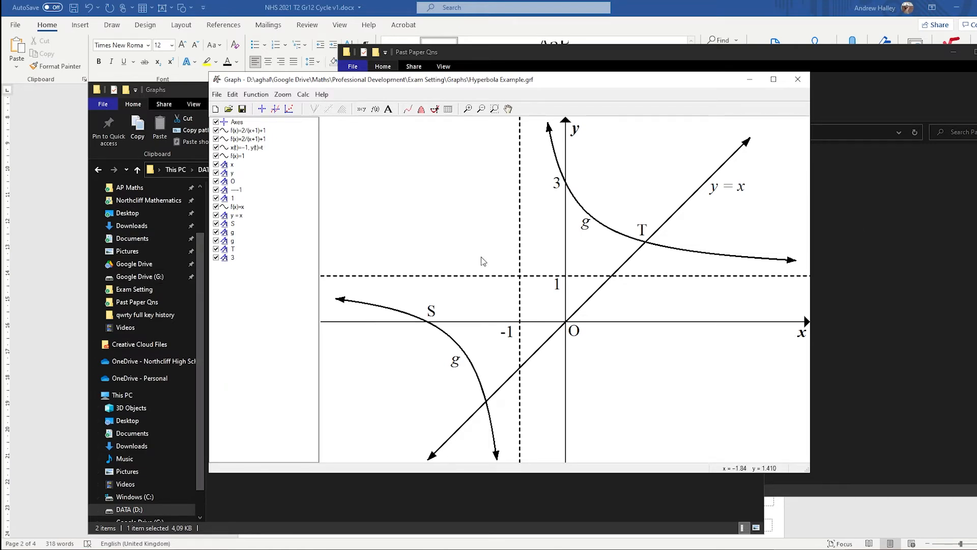
left_click(233, 95)
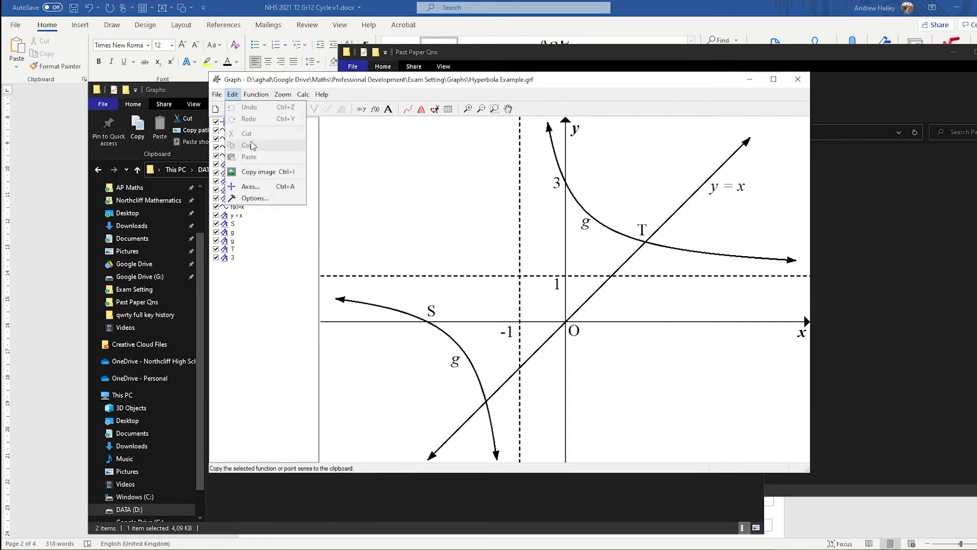
left_click(258, 172)
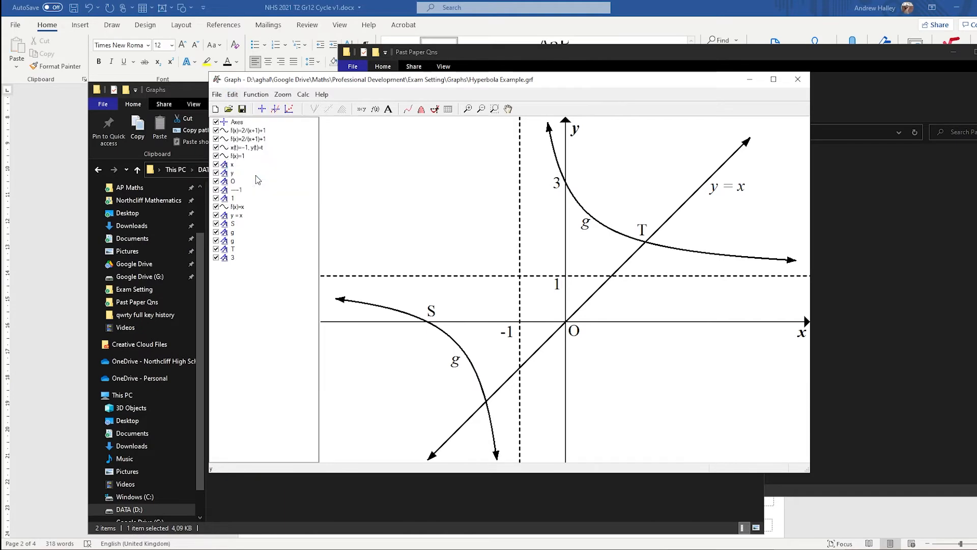
Step: Return to the Word test document and paste the copied graph below Question 2's description as a Graph system Object
left_click(57, 227)
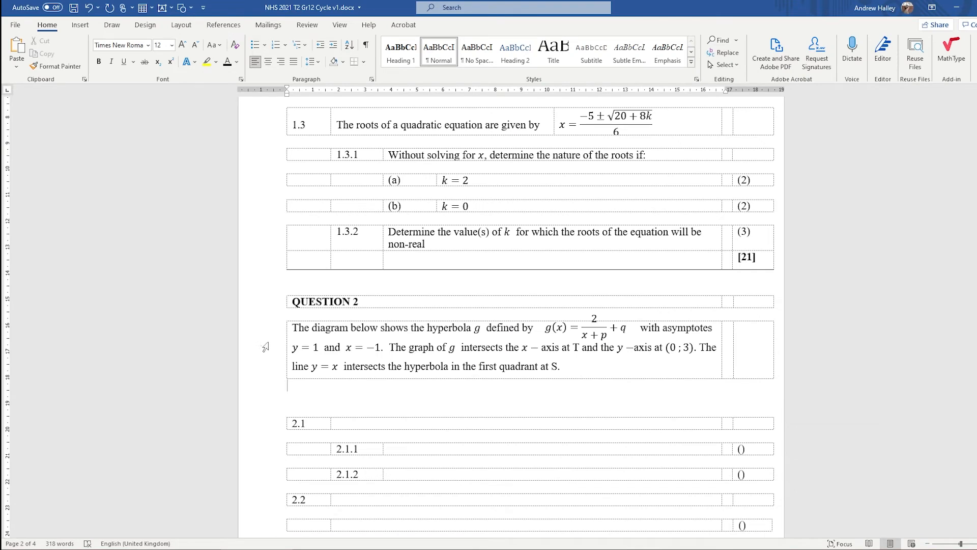
key("Down")
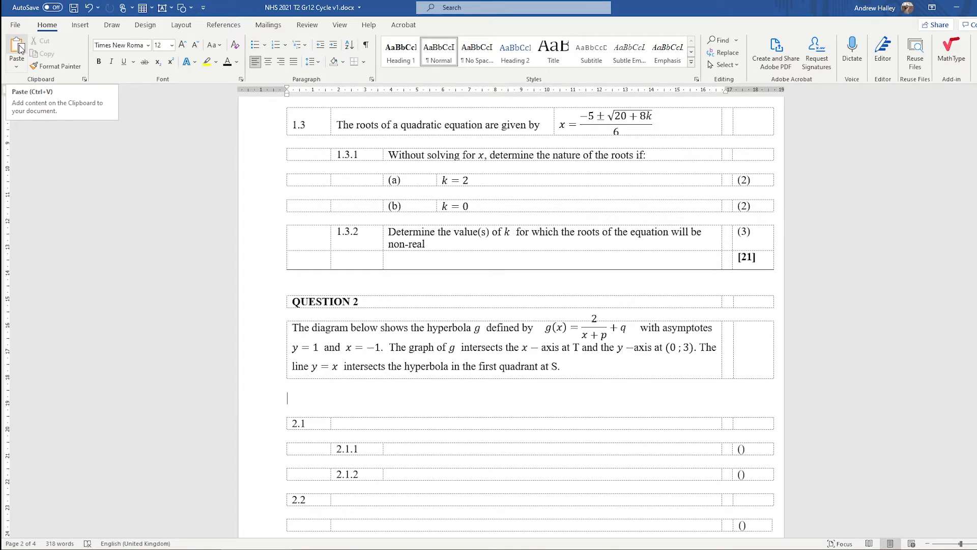
left_click(18, 72)
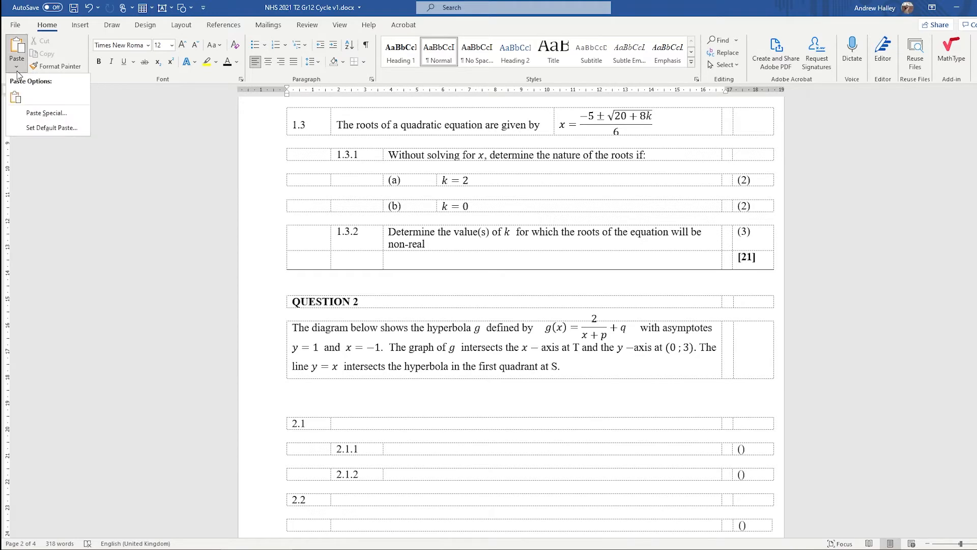
left_click(51, 114)
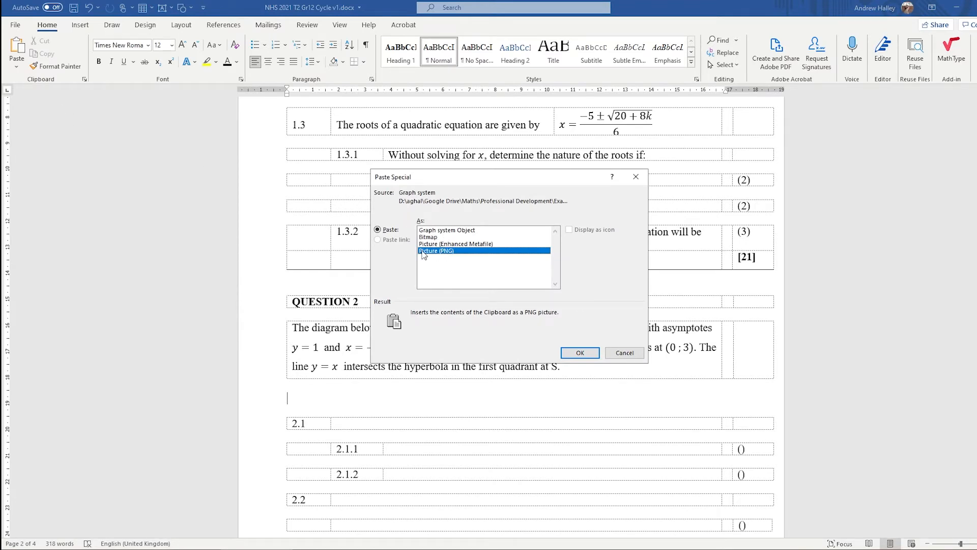
left_click(439, 232)
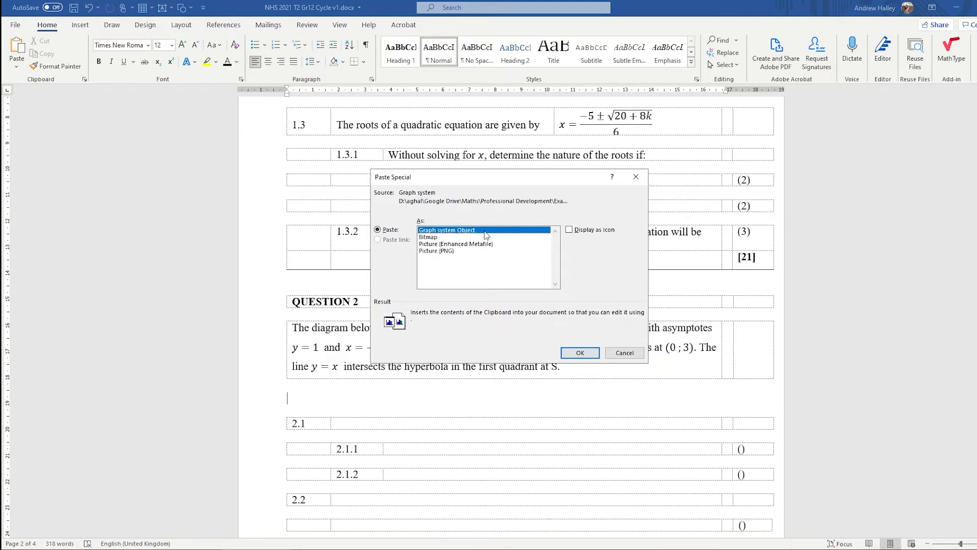
left_click(580, 354)
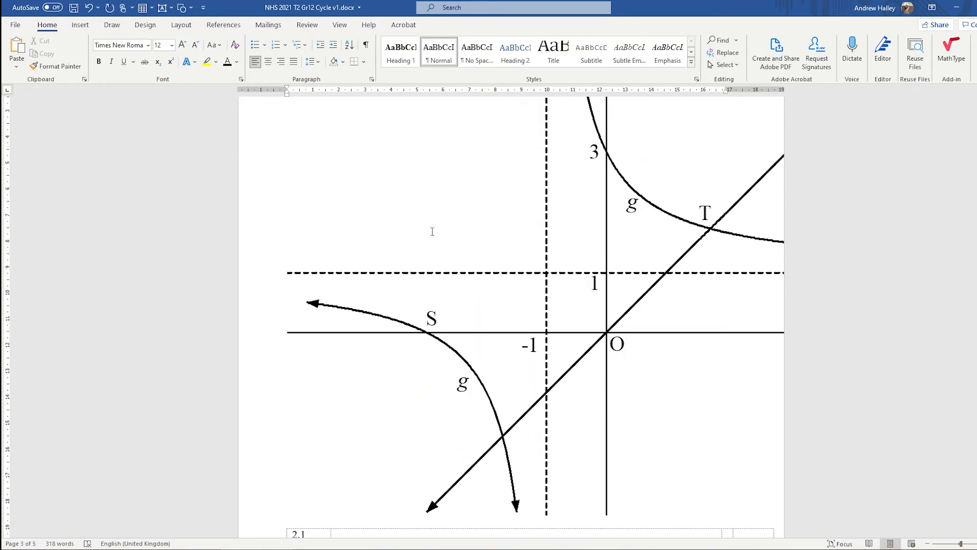
Step: Scale the pasted hyperbola graph to 50% of its original size with the aspect ratio locked
left_click(627, 280)
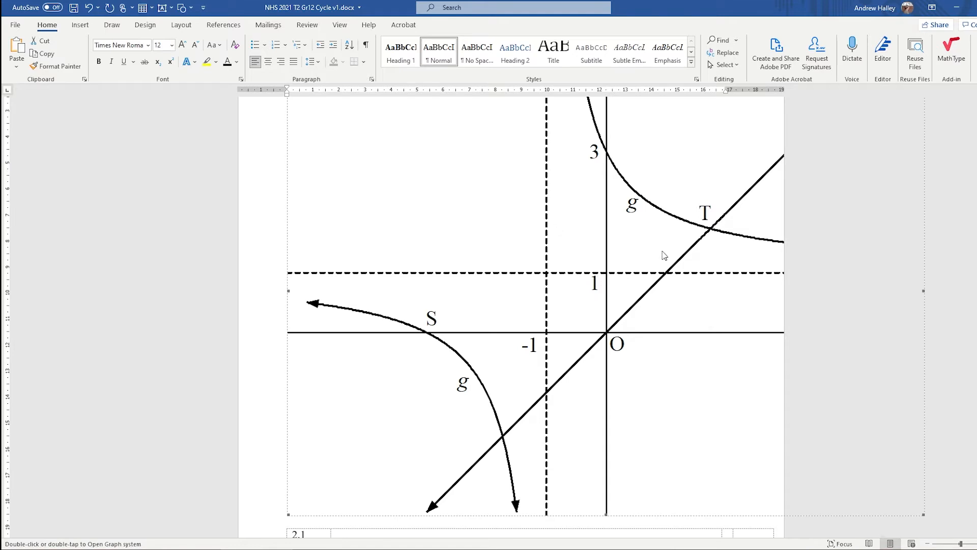
scroll(509, 290, "down", 3)
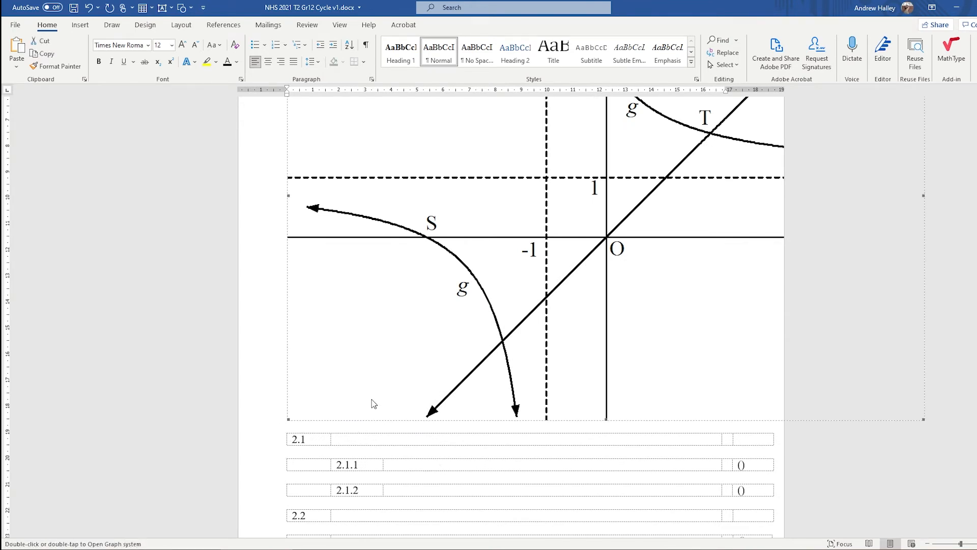
right_click(484, 311)
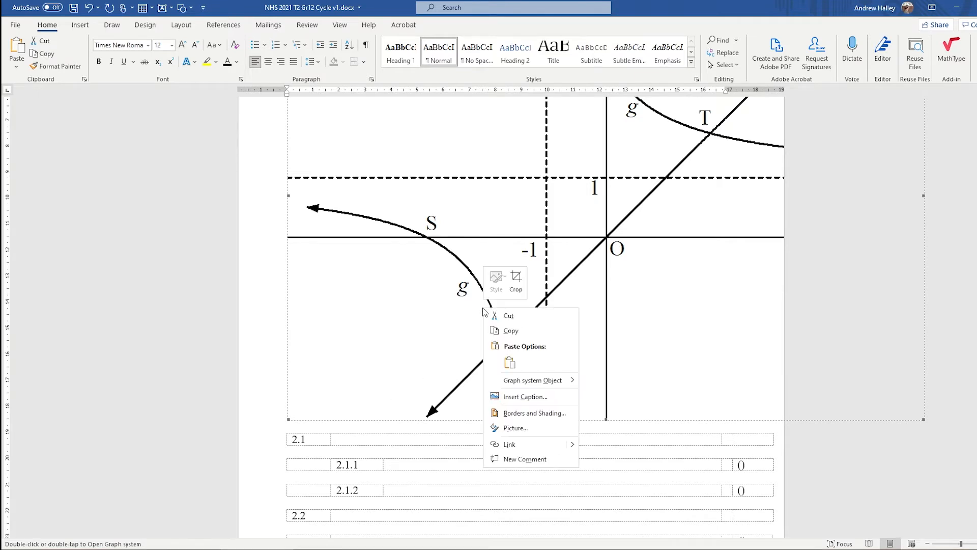
left_click(512, 429)
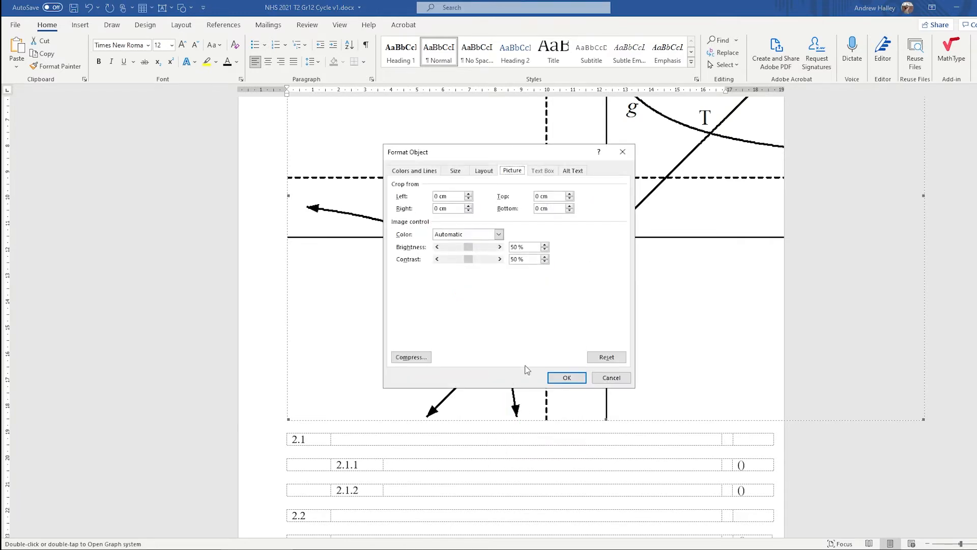
left_click(460, 173)
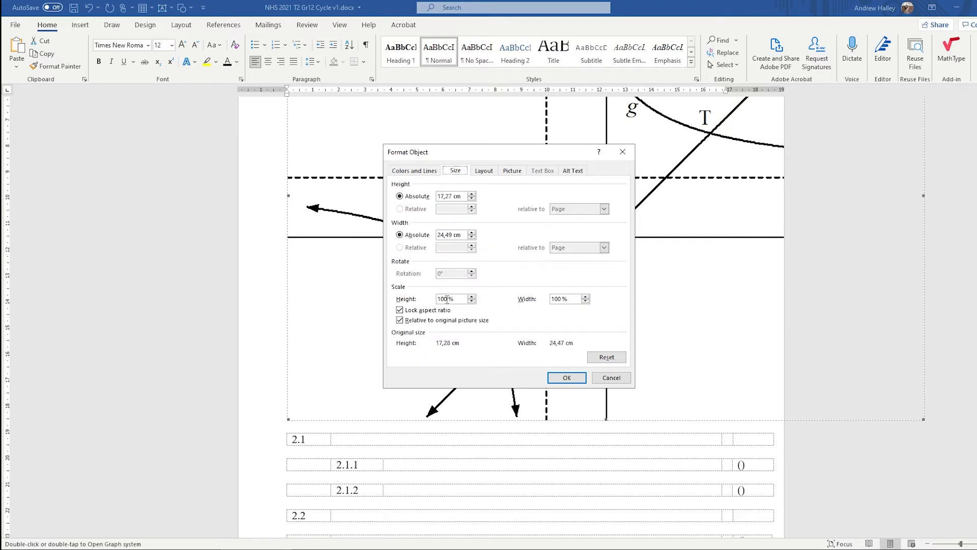
double_click(444, 299)
type("50")
left_click(567, 378)
scroll(648, 216, "up", 5)
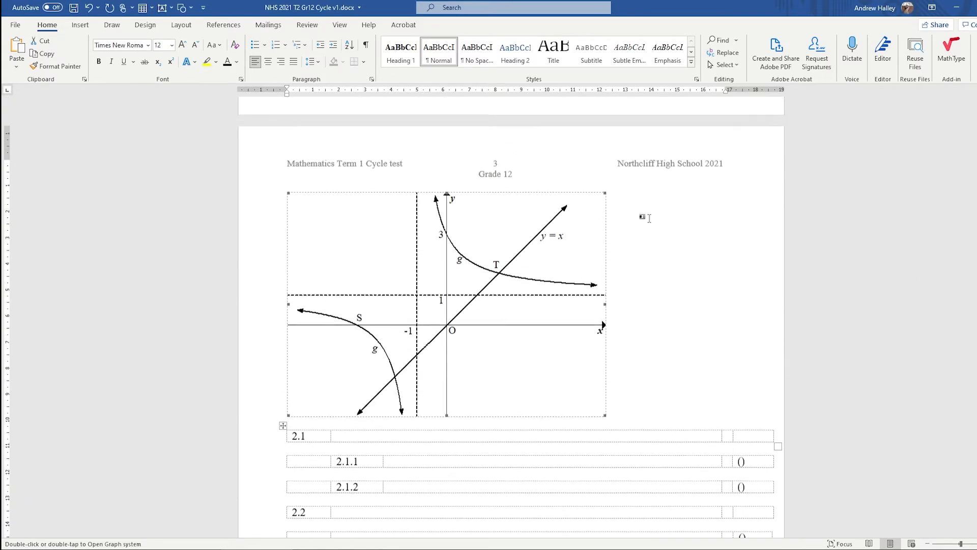
Step: Insert a page break before the QUESTION 2 heading, undo it, and insert the page break again
scroll(648, 216, "up", 2)
left_click(659, 340)
scroll(662, 341, "up", 10)
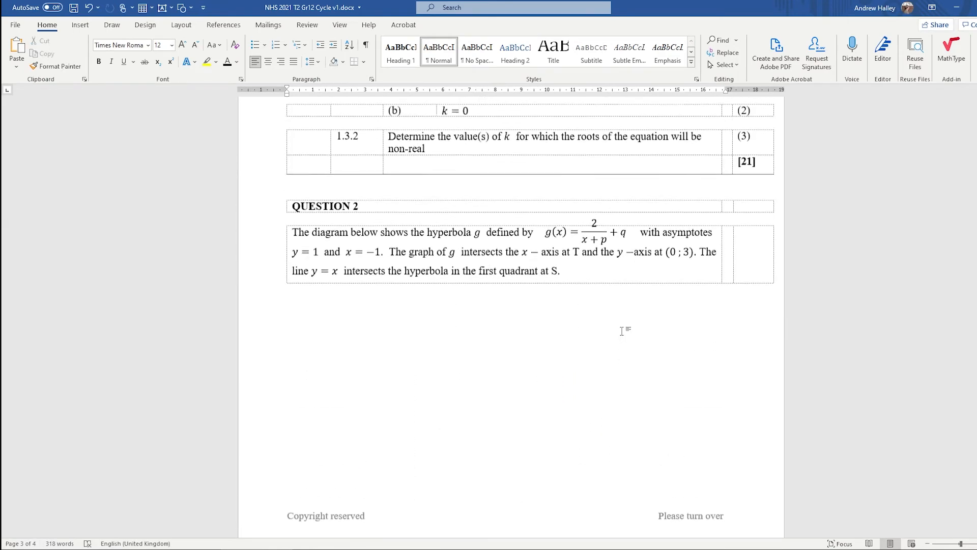
scroll(622, 331, "up", 1)
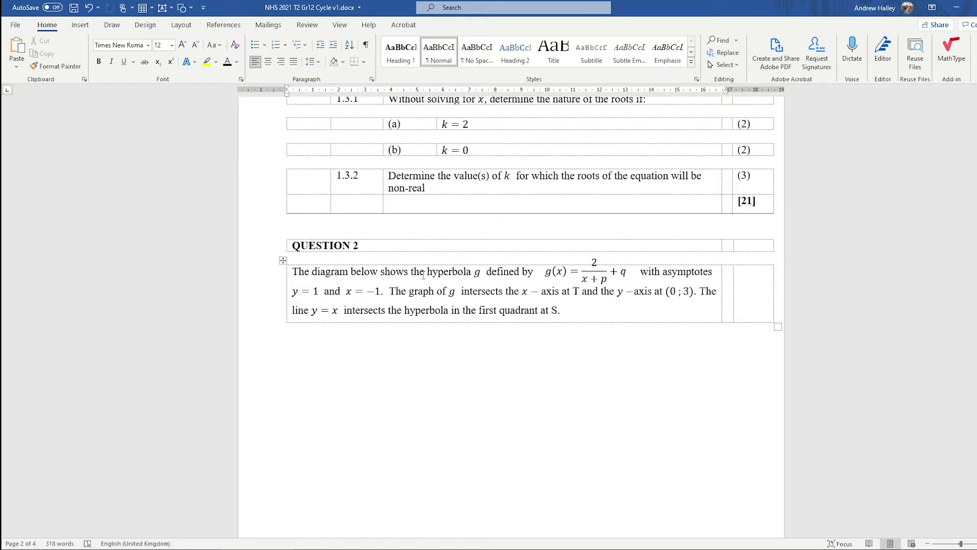
left_click(297, 248)
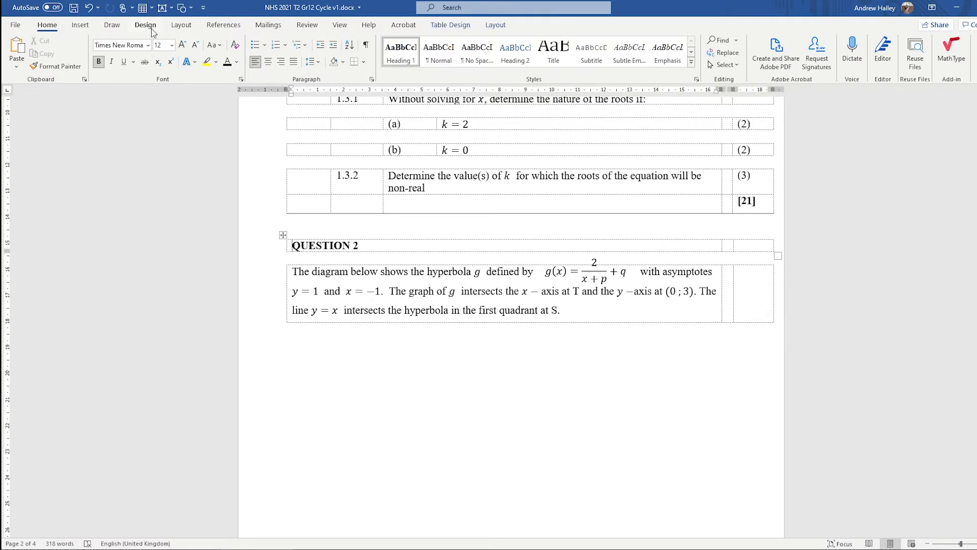
left_click(182, 26)
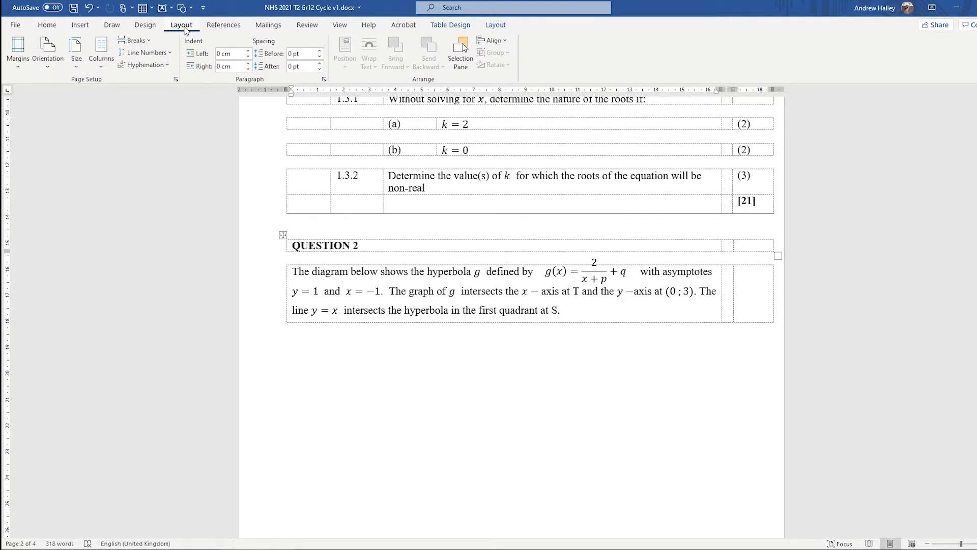
left_click(149, 42)
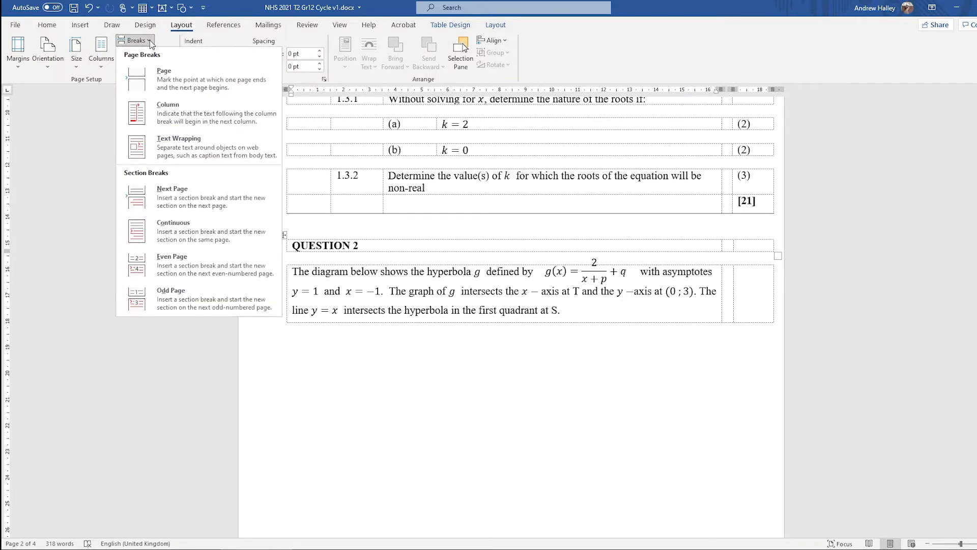
left_click(179, 84)
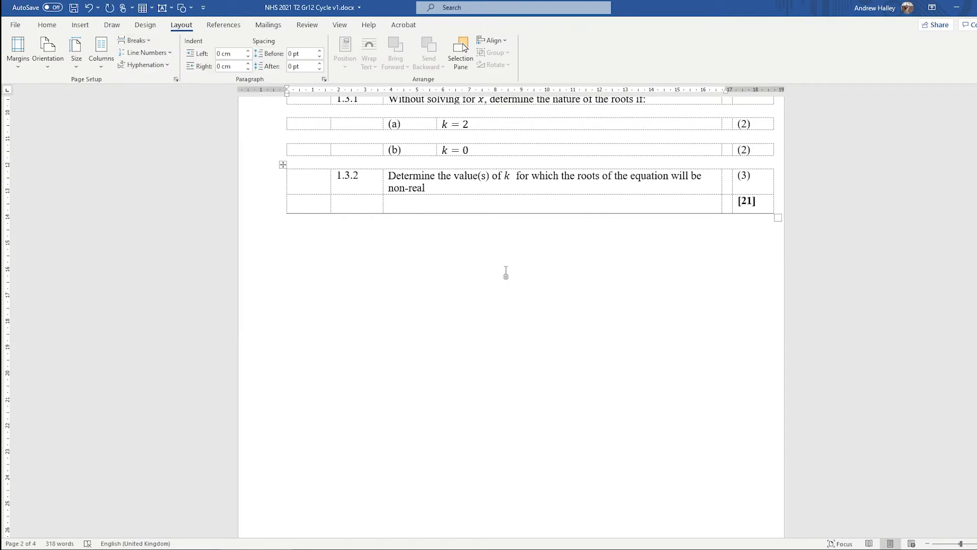
scroll(511, 277, "down", 3)
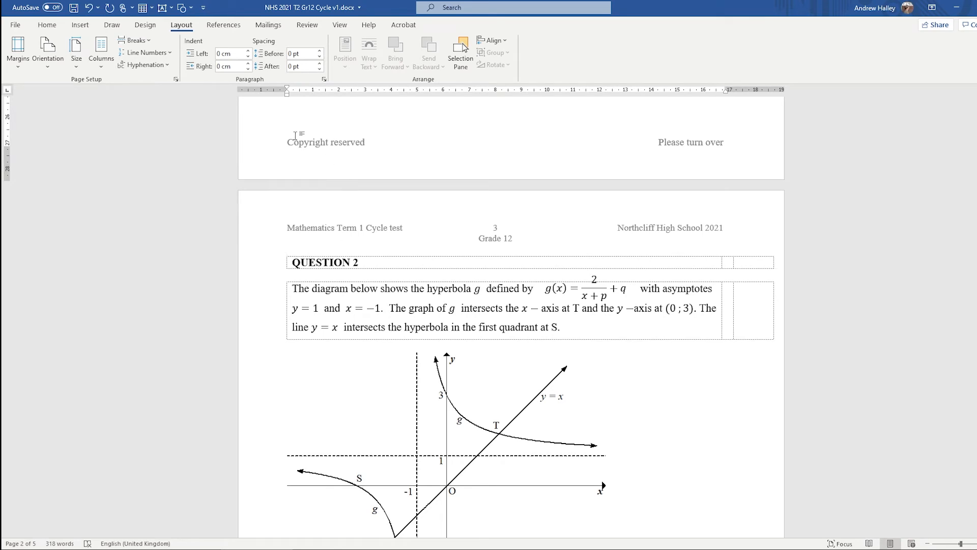
key("ctrl+z")
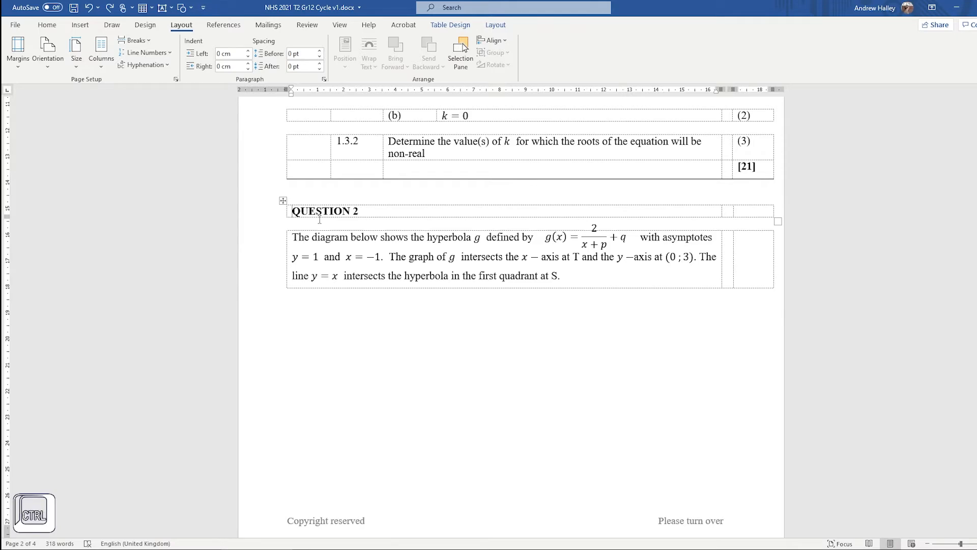
key("ctrl+Return")
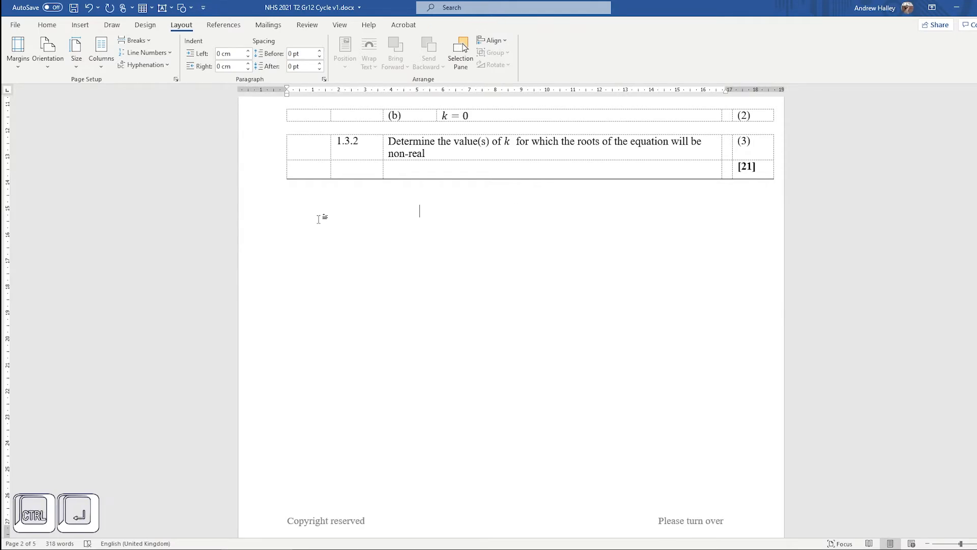
scroll(319, 219, "down", 10)
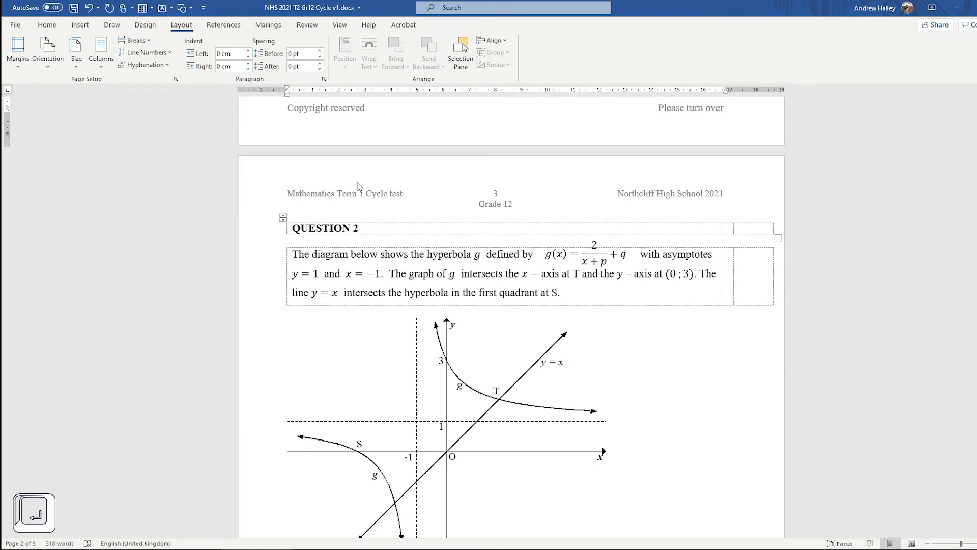
Step: Centre the hyperbola graph horizontally between Question 2's description and question 2.1
left_click(581, 248)
scroll(582, 248, "down", 2)
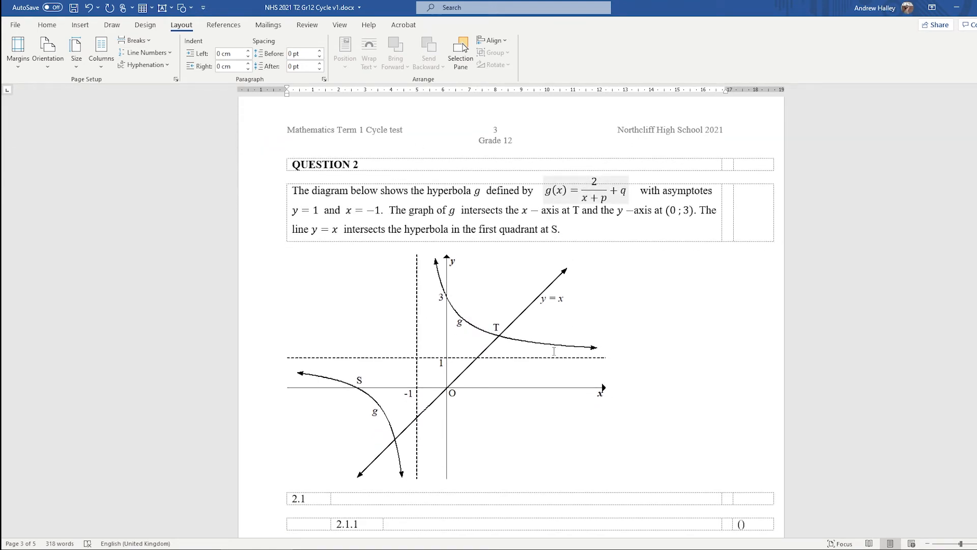
left_click(541, 418)
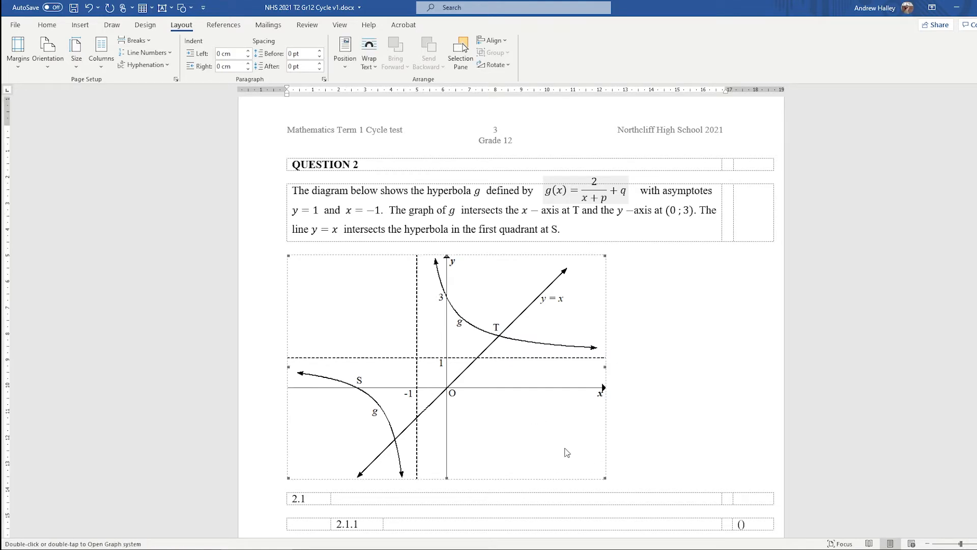
left_click(40, 26)
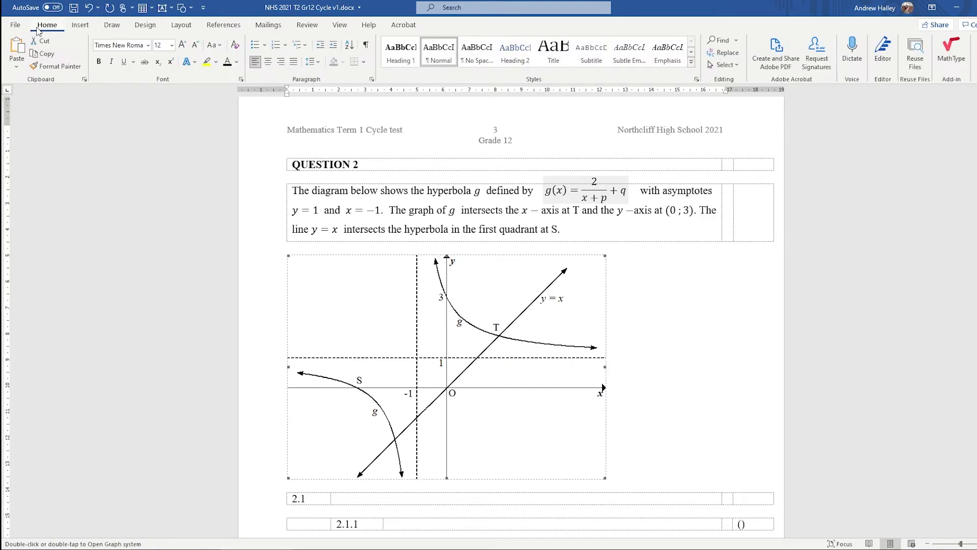
left_click(266, 64)
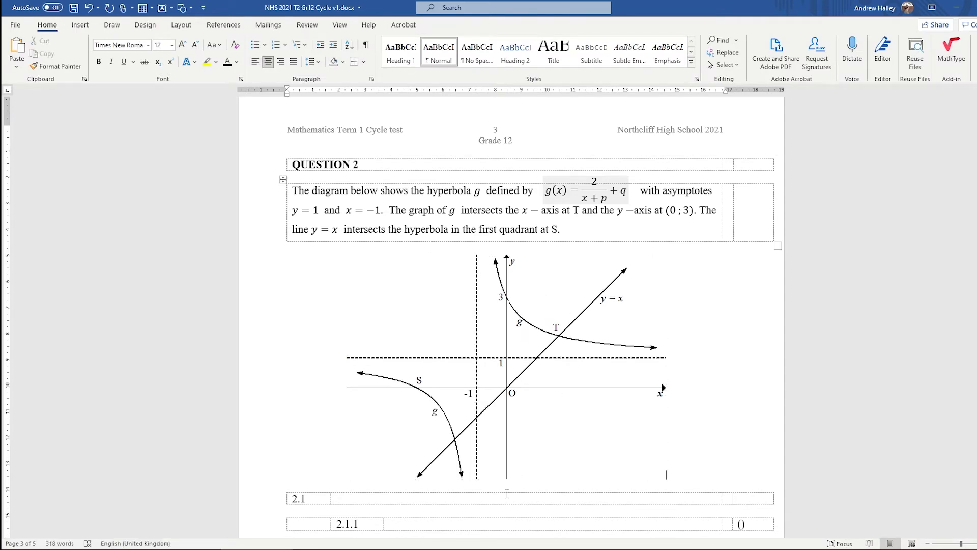
Step: Close the Graph program's Hyperbola Example.grf window and select the graph in the Word document
left_click(809, 549)
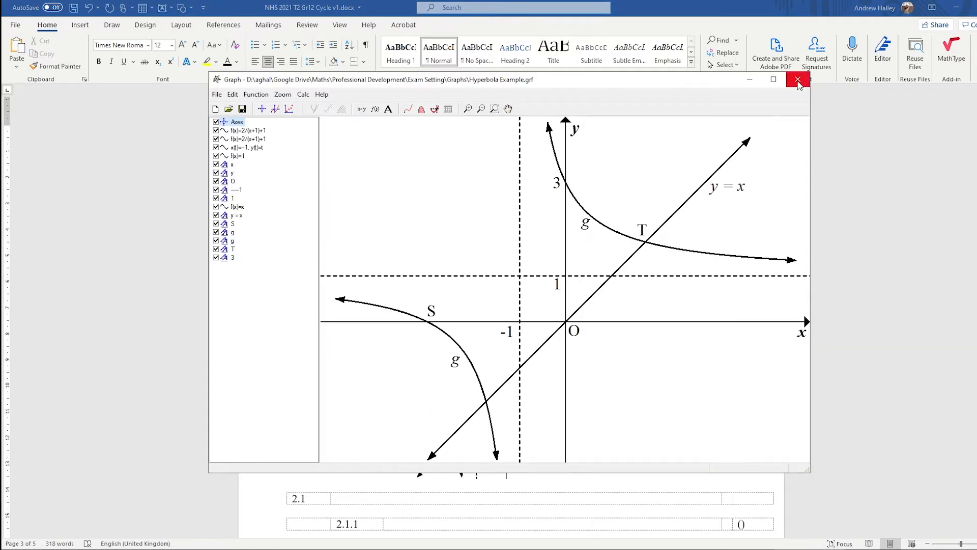
left_click(797, 80)
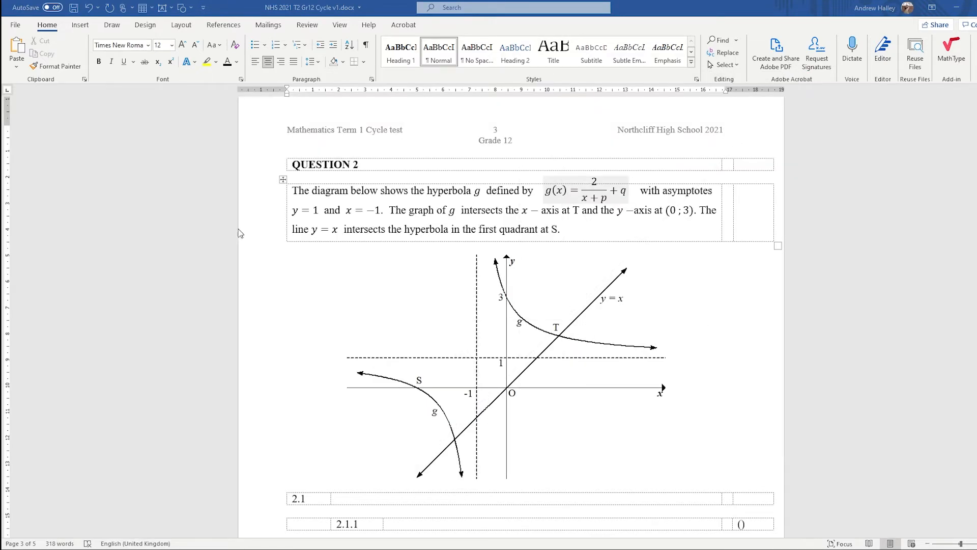
left_click(427, 281)
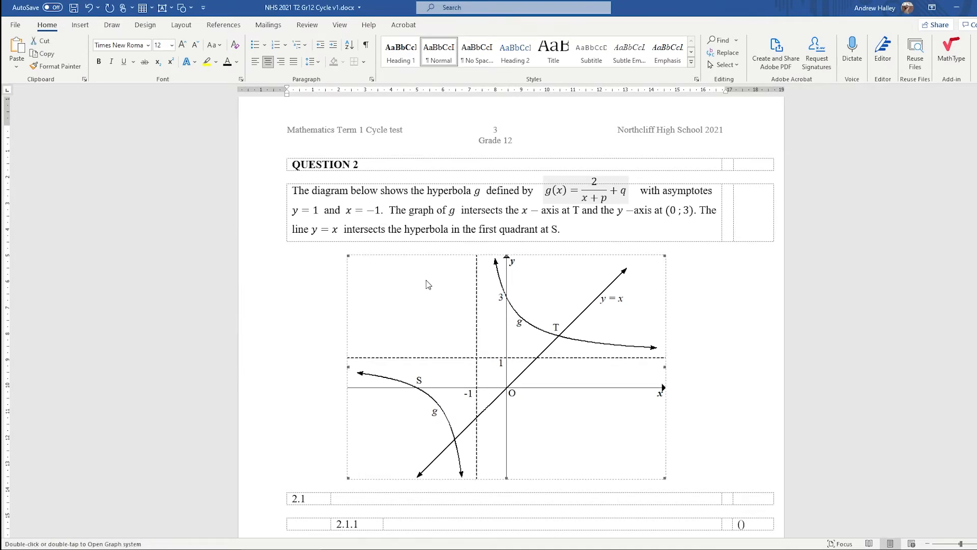
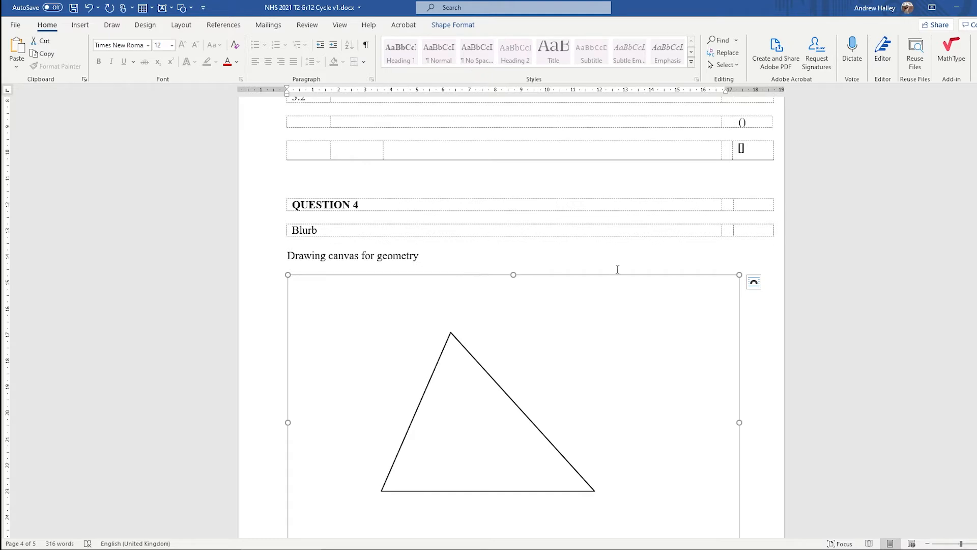
Step: Move the geometry drawing canvas with the triangle from Question 4 to the empty line below Question 3's Blurb
key("ctrl")
key("ctrl+x")
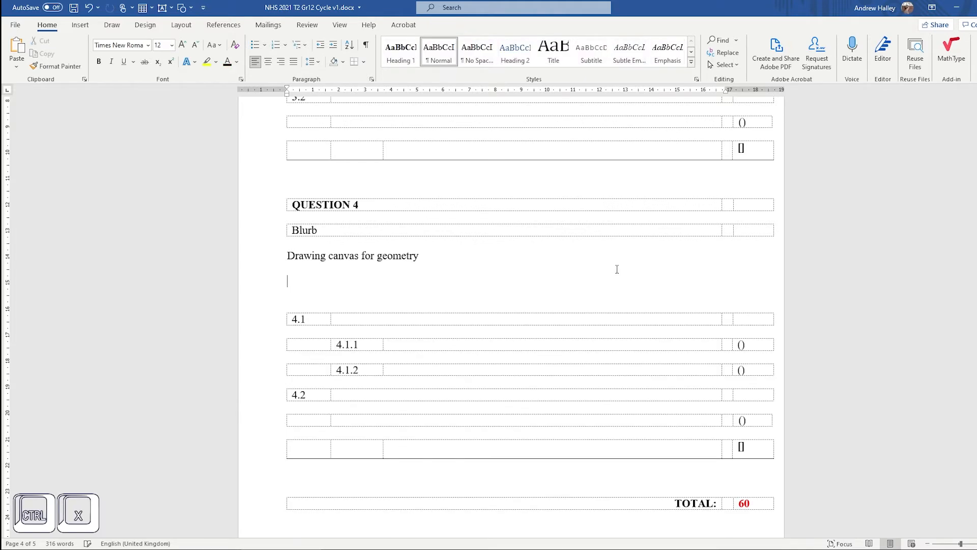
scroll(419, 257, "up", 5)
scroll(418, 262, "up", 4)
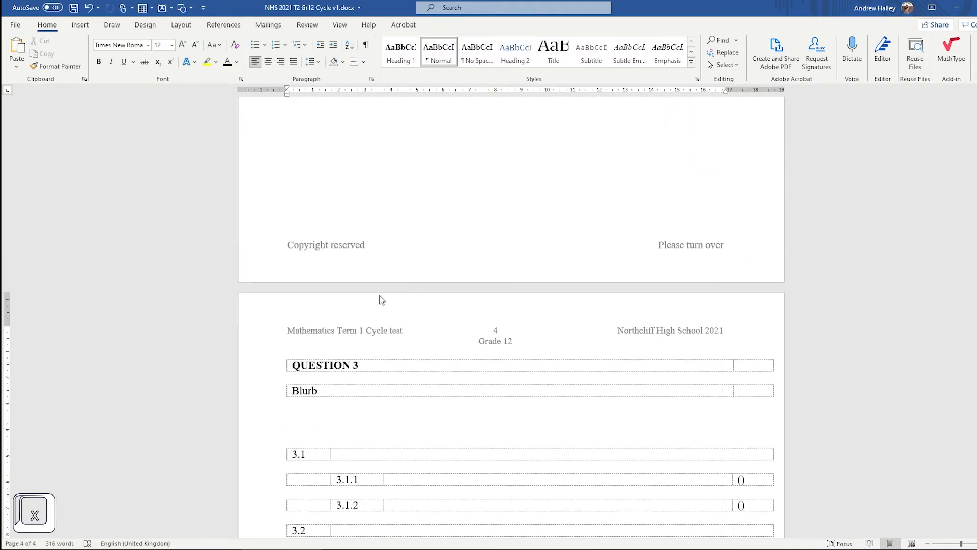
left_click(320, 429)
key("ctrl+v")
Step: Rotate the triangle clockwise inside Question 3's drawing canvas, and delete the triangle from the canvas
left_click(411, 308)
left_click(464, 302)
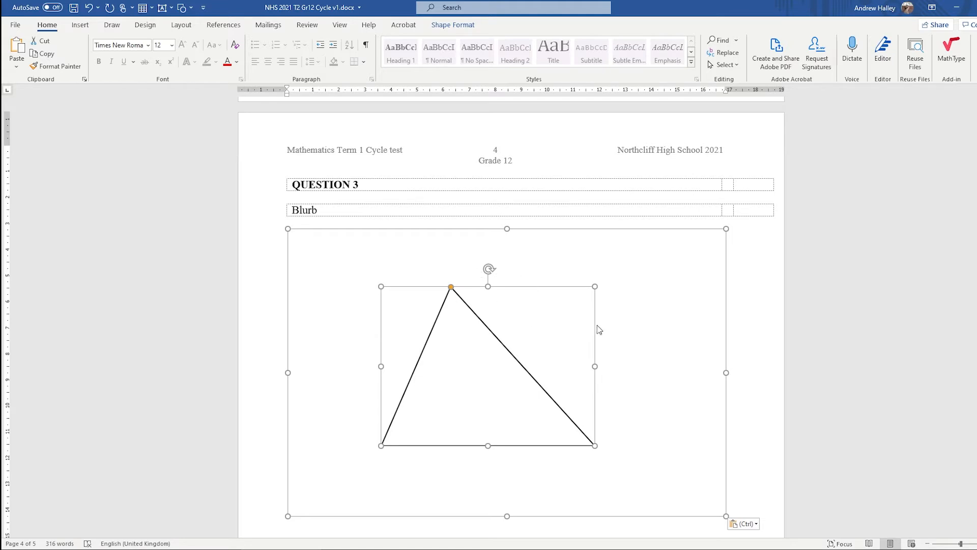
left_click_drag(489, 269, 624, 346)
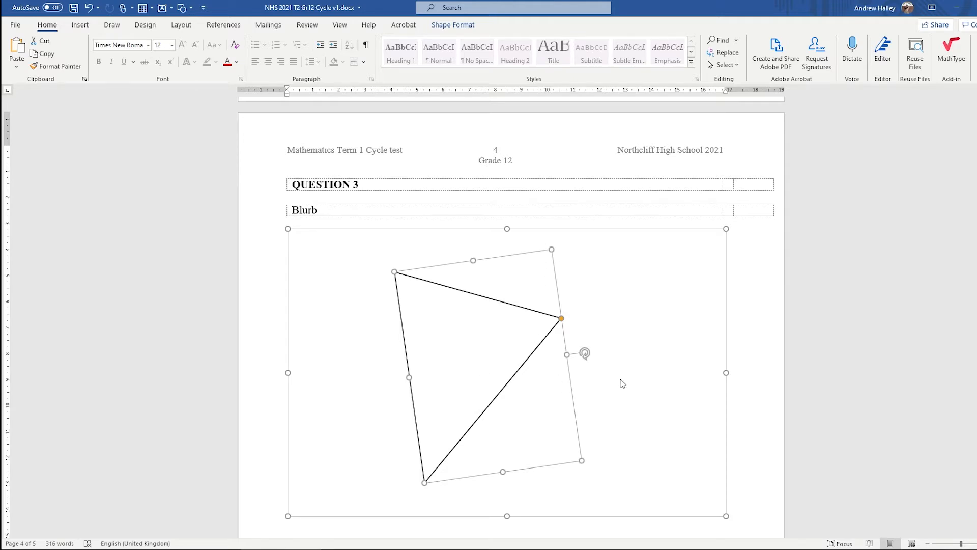
key("Delete")
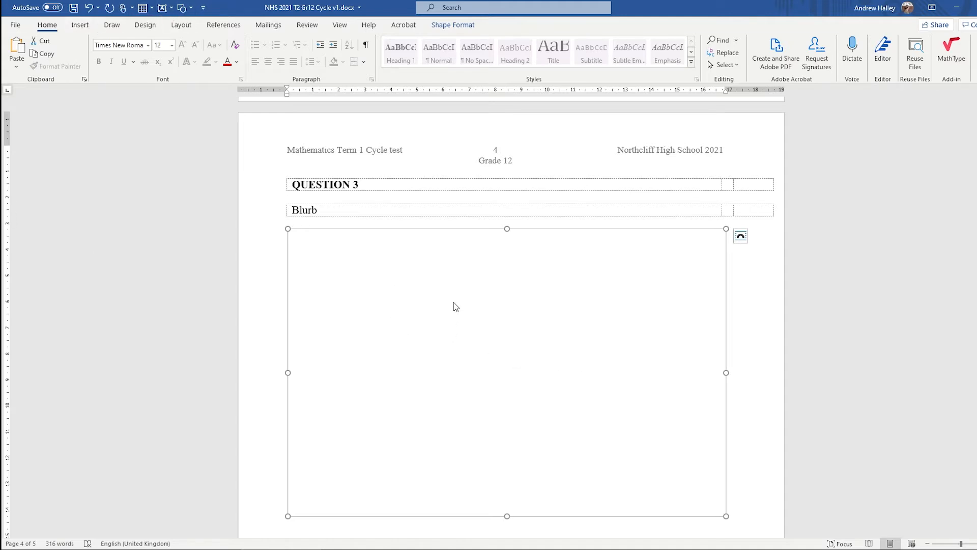
Step: Draw a straight line rising to the right across the canvas's upper part, about 11.1 cm wide and 2.15 cm high
left_click(82, 26)
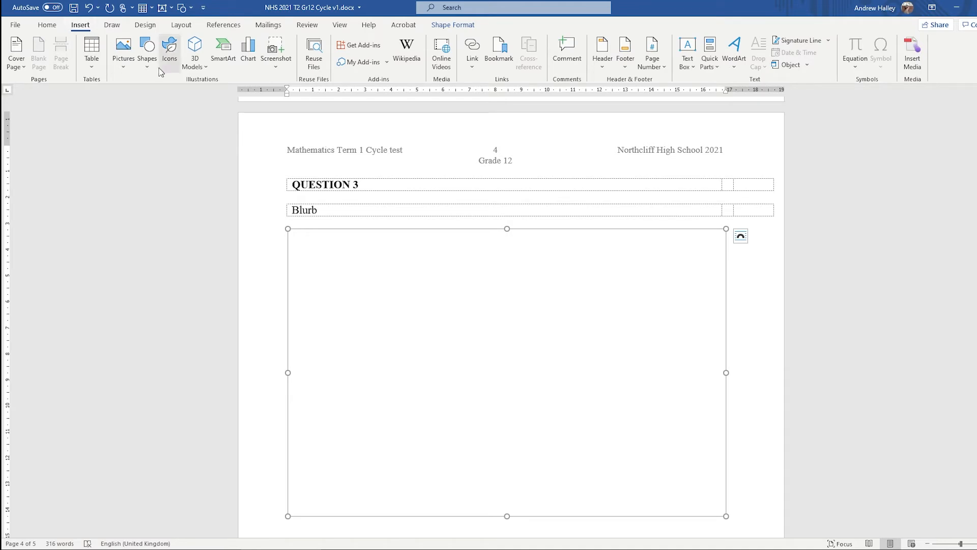
left_click(145, 67)
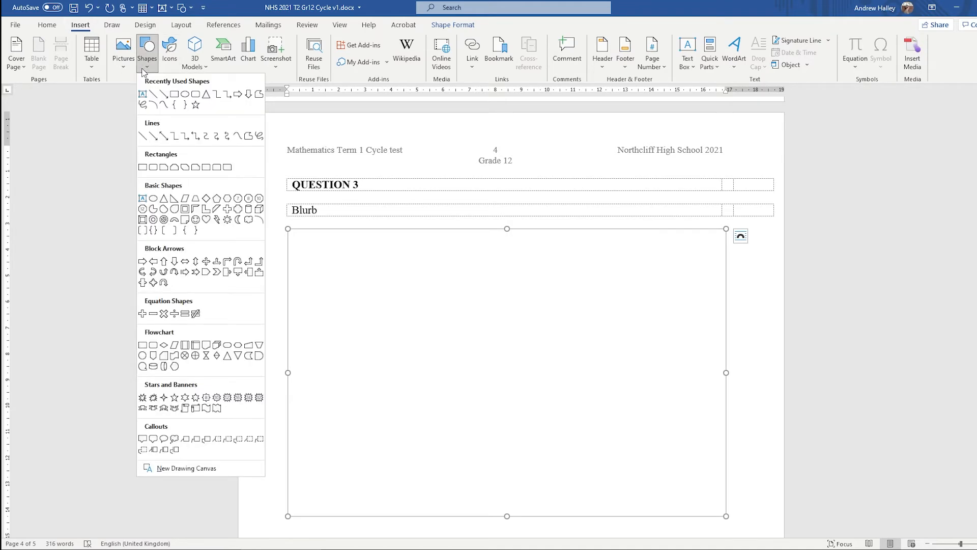
left_click(155, 96)
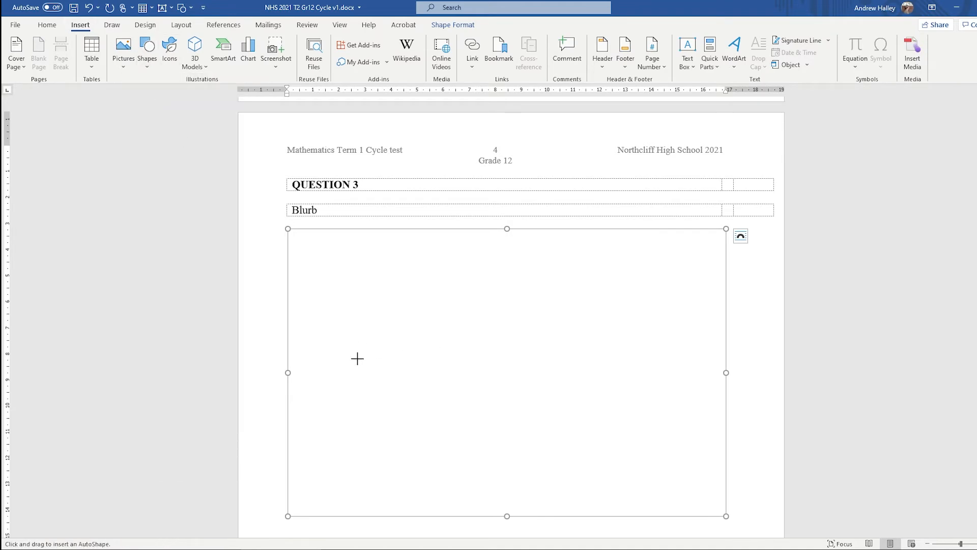
left_click_drag(351, 324, 640, 269)
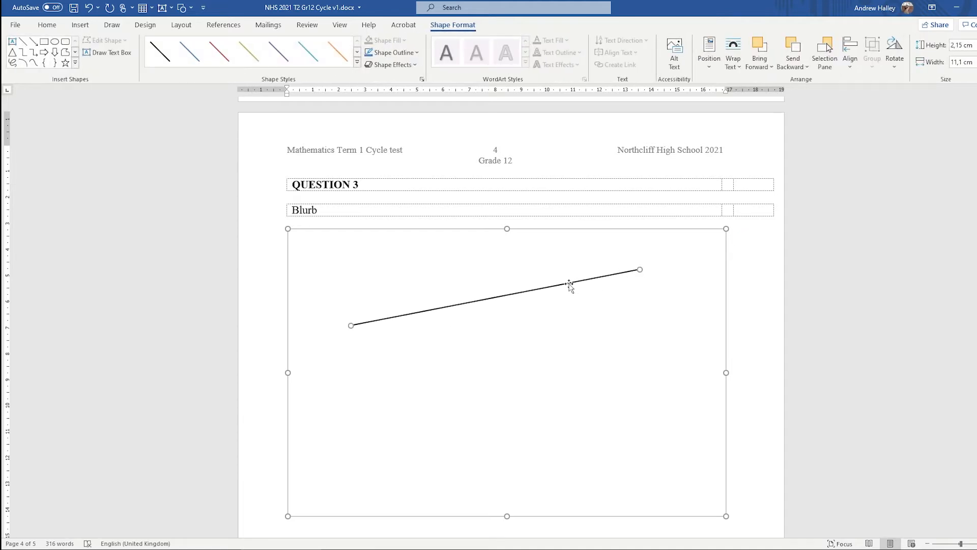
Step: Choose an outline weight for the line, shift it slightly, and lengthen it to about 12 cm wide
left_click(391, 56)
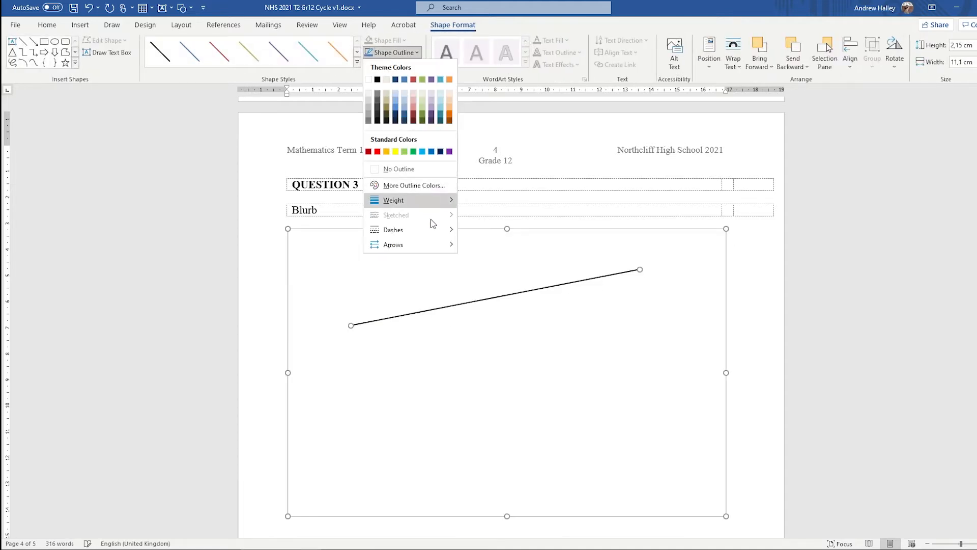
mouse_move(430, 203)
left_click(499, 243)
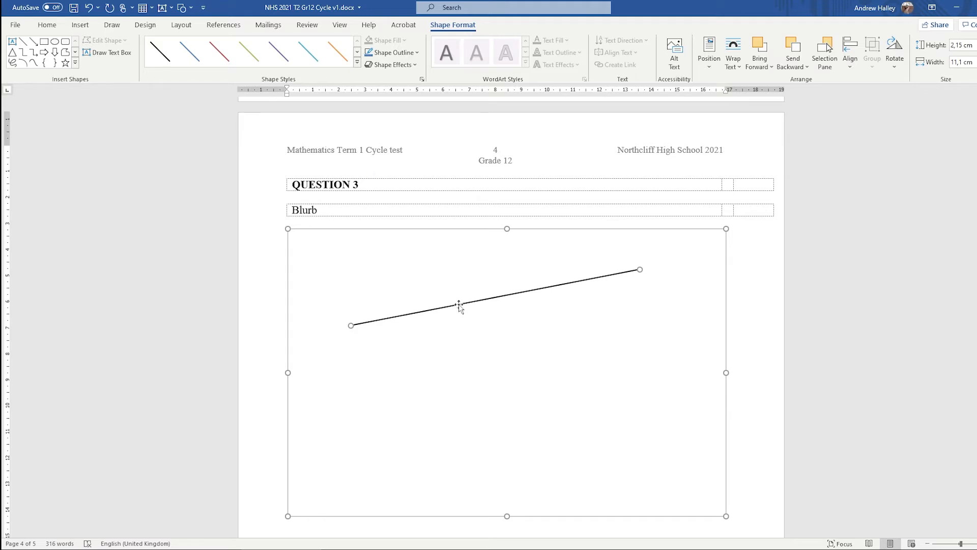
left_click_drag(519, 297, 489, 301)
left_click_drag(630, 274, 651, 275)
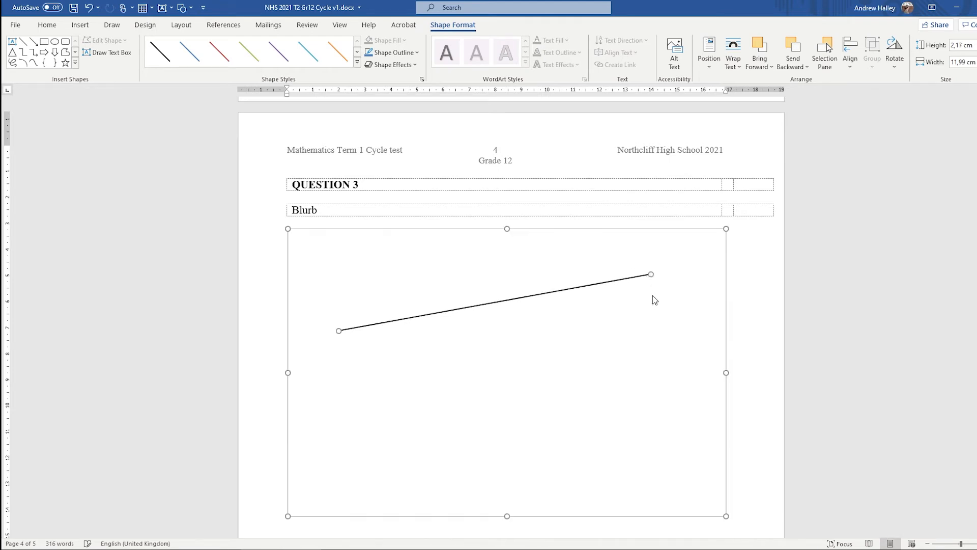
Step: Try copying and pasting the line and placing the copy lower in the canvas, and undo the move and the paste
right_click(585, 288)
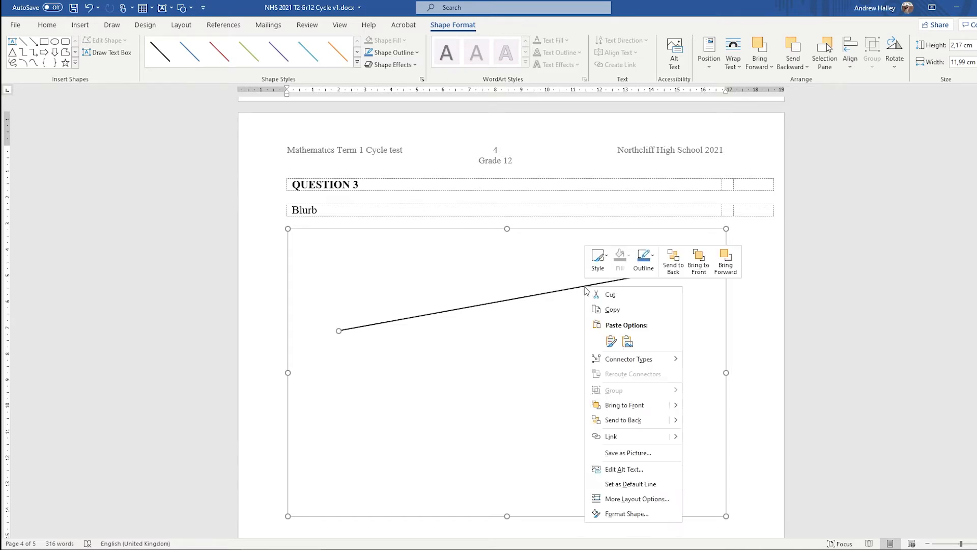
left_click(638, 310)
left_click(529, 335)
right_click(528, 335)
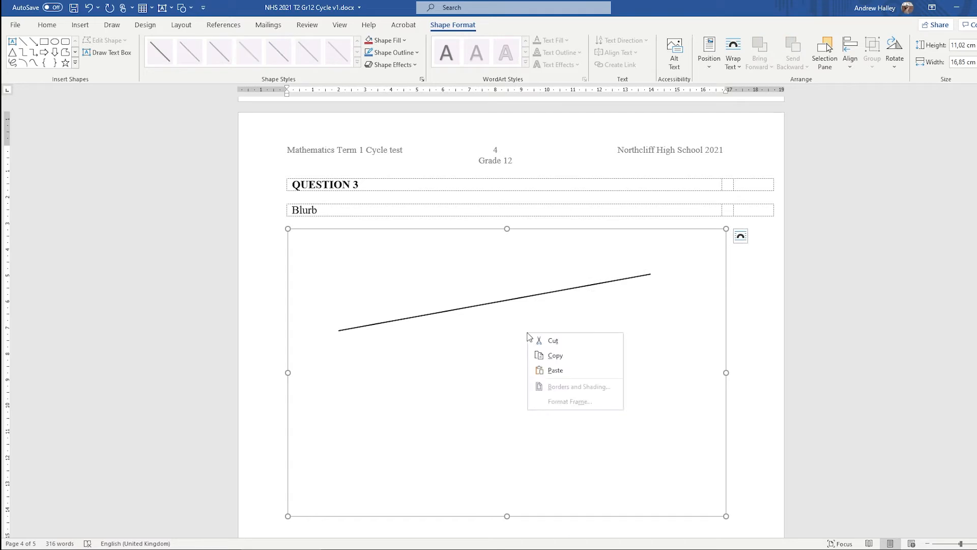
left_click(558, 370)
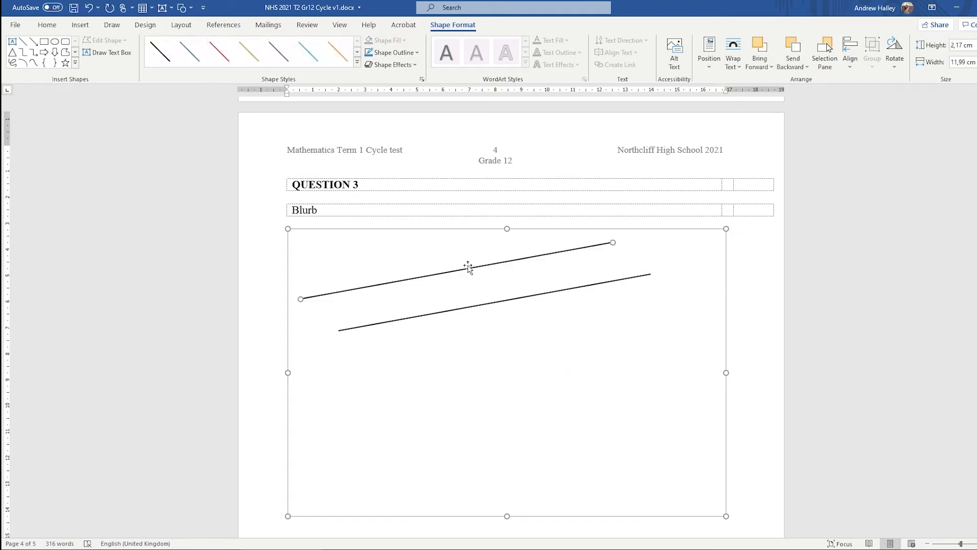
mouse_move(469, 266)
left_mouse_down()
mouse_move(494, 344)
mouse_move(498, 297)
mouse_move(500, 402)
left_mouse_up()
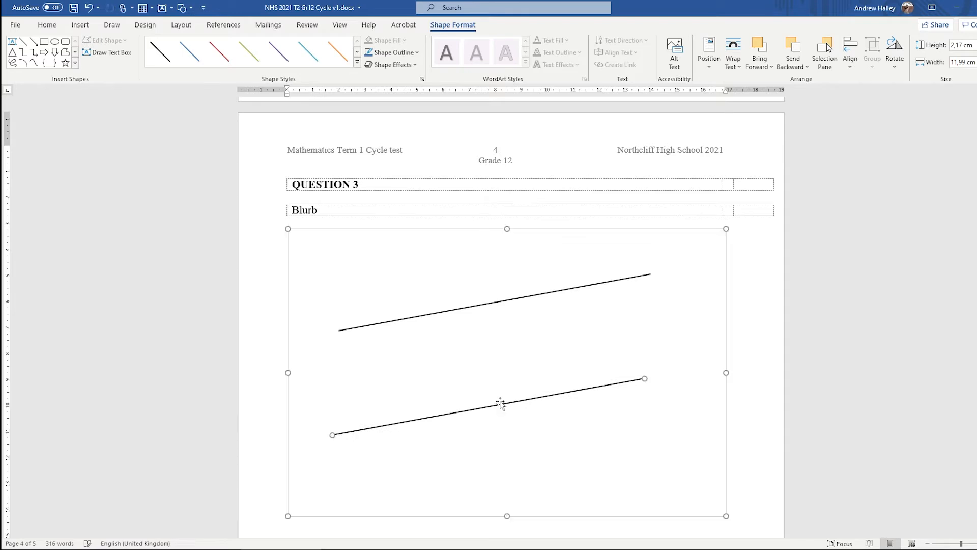
key("ctrl+z")
key("ctrl+z")
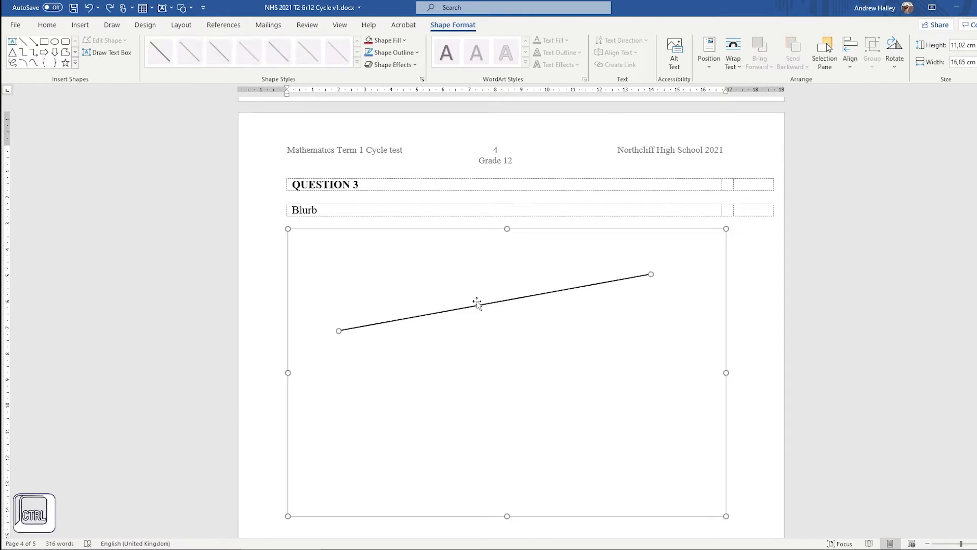
Step: Duplicate the line as a parallel line lower in the canvas and extend its right end to about 13.8 cm wide at the same angle
left_click(478, 304)
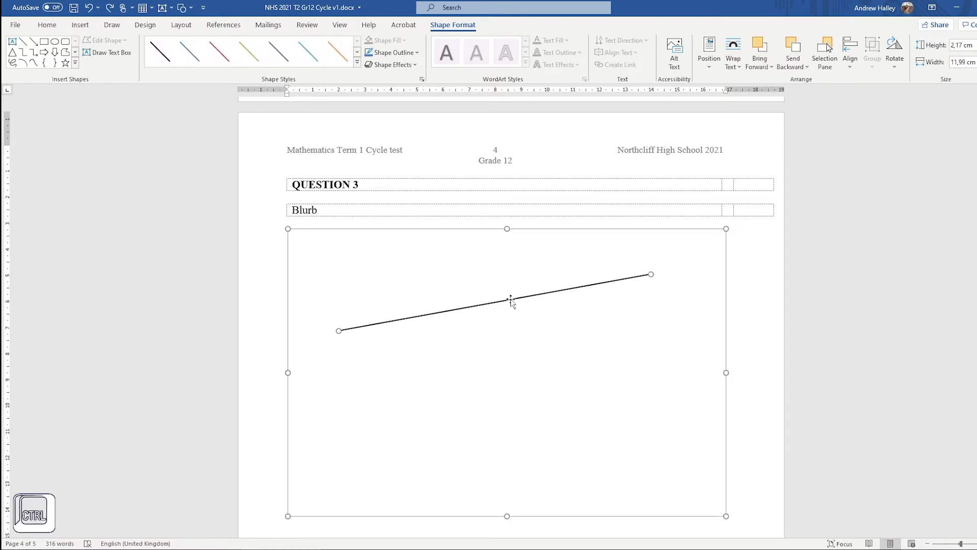
left_click_drag(511, 300, 507, 412)
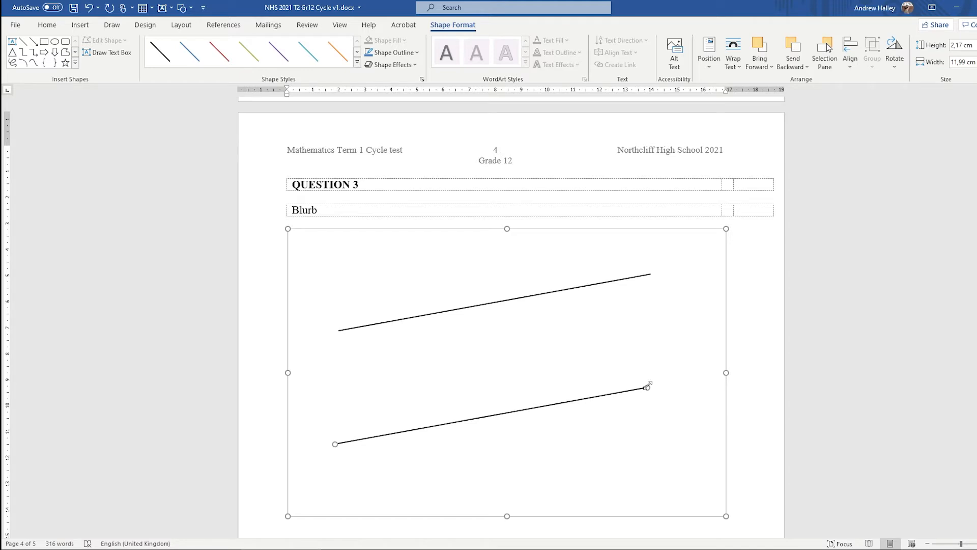
mouse_move(647, 387)
left_mouse_down()
mouse_move(681, 380)
mouse_move(431, 450)
mouse_move(883, 380)
left_mouse_up()
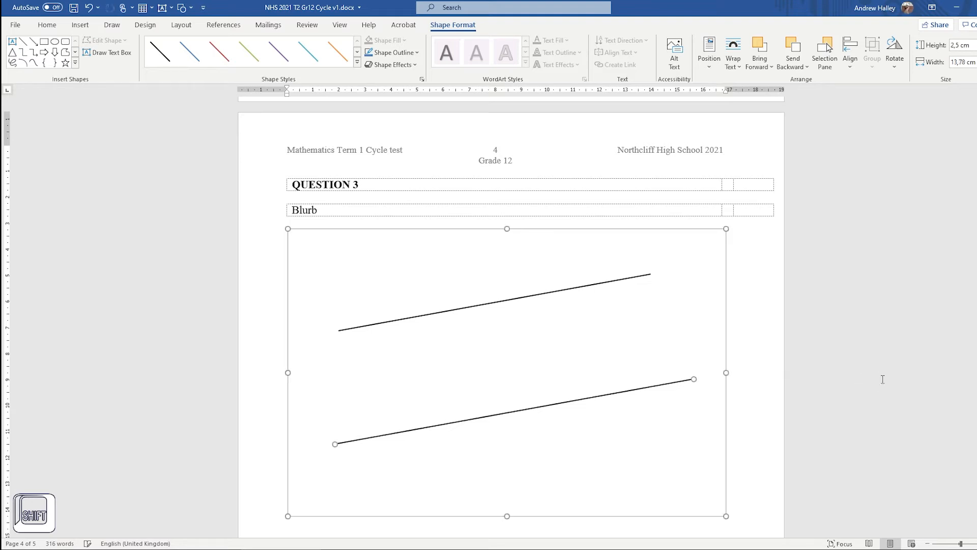
left_click(586, 450)
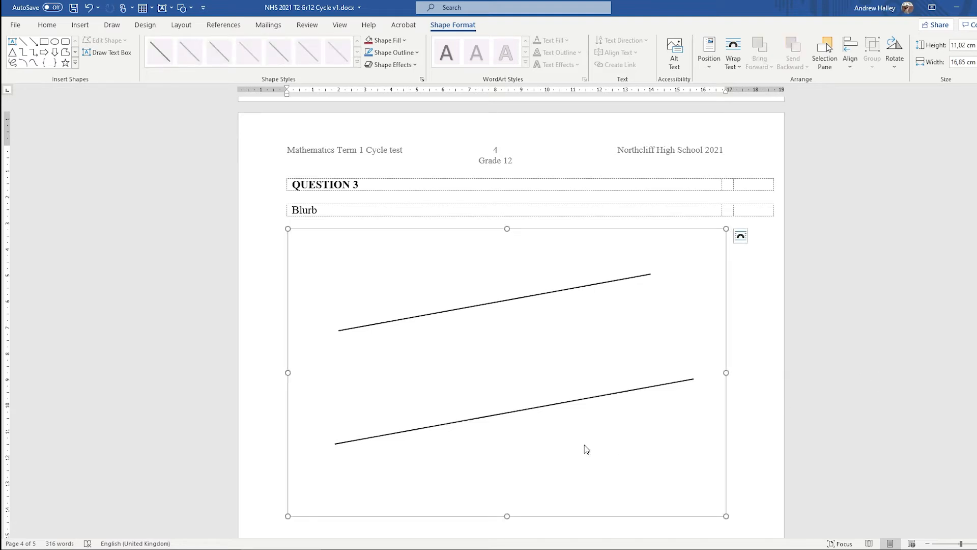
Step: Draw two lines from one point on the upper line to the lower line's left end and to a point near its right end
left_click(22, 41)
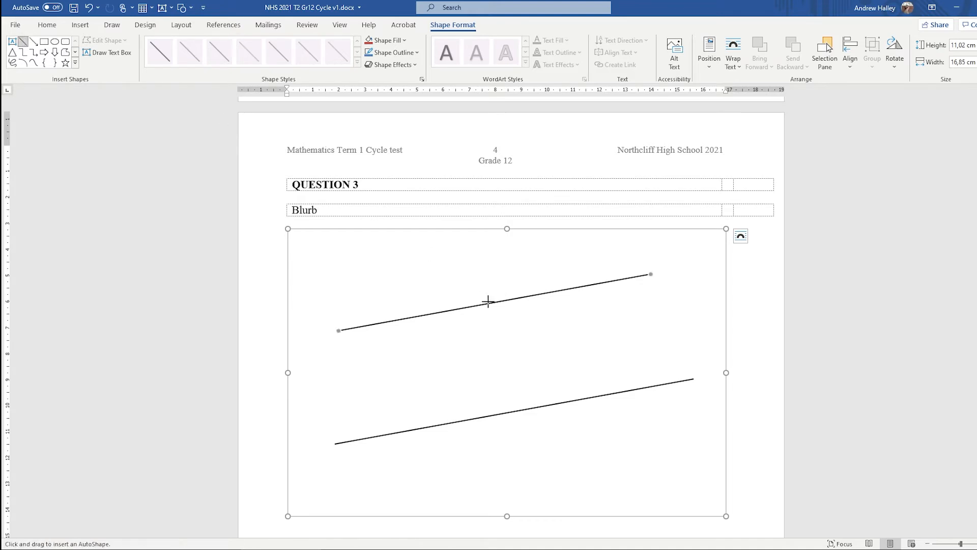
mouse_move(488, 303)
left_mouse_down()
mouse_move(392, 393)
mouse_move(396, 426)
mouse_move(345, 430)
mouse_move(337, 442)
left_mouse_up()
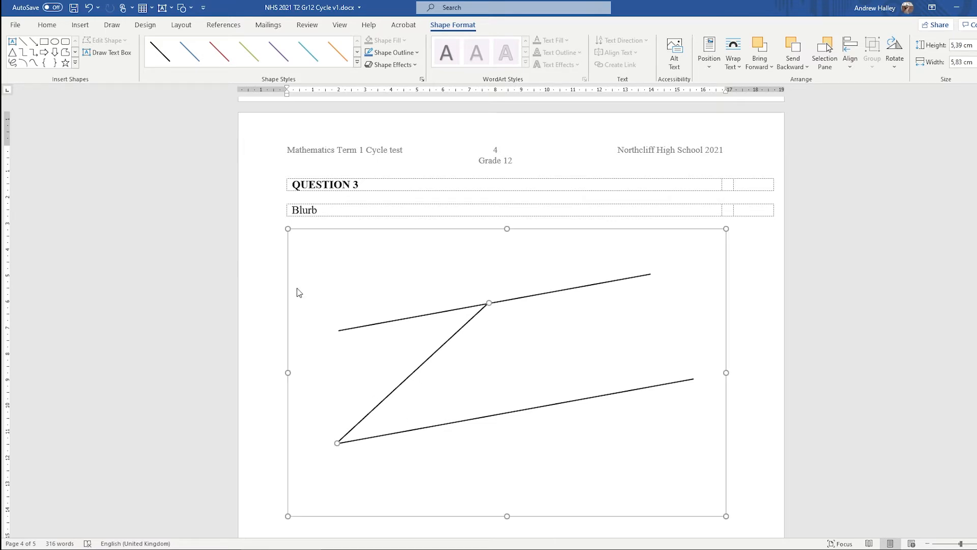
left_click(23, 42)
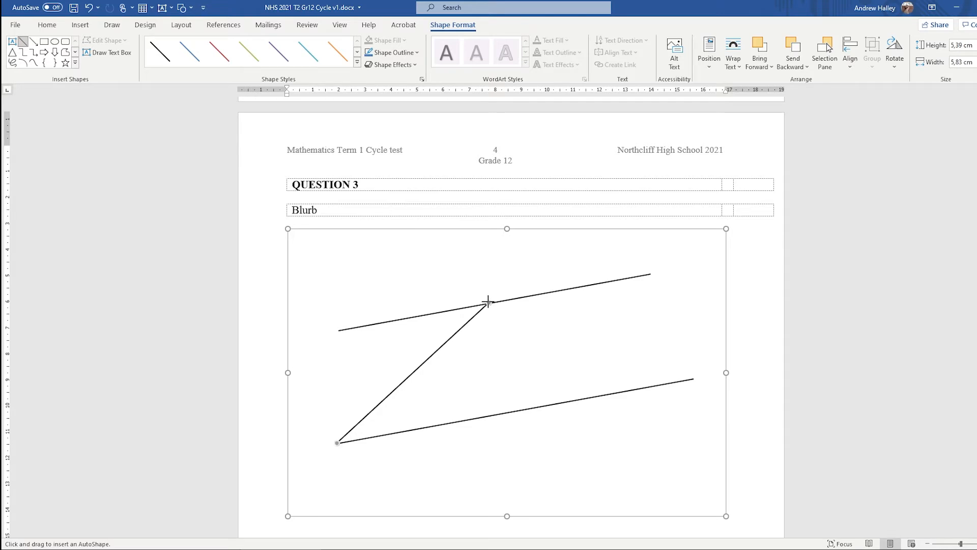
left_click_drag(487, 303, 637, 389)
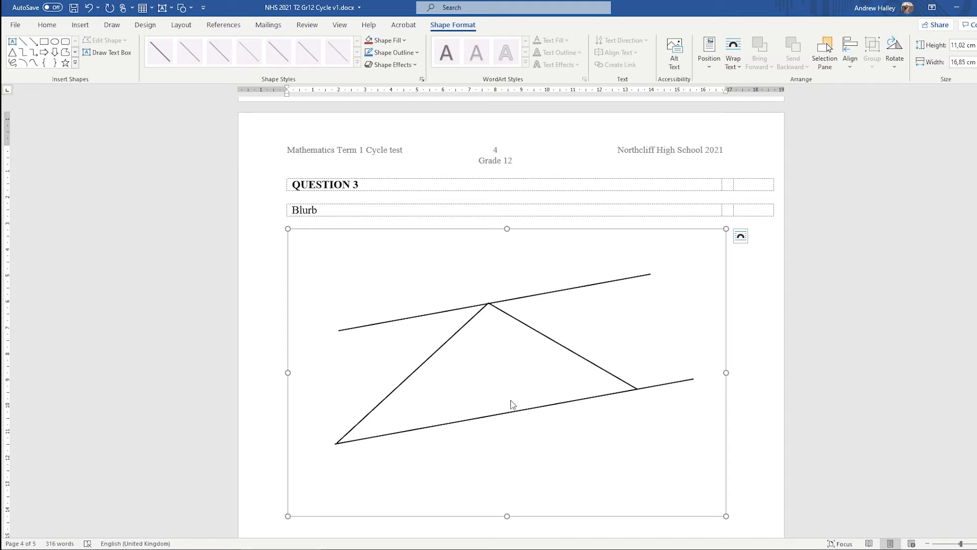
Step: Adjust the upper end of the triangle's left side to meet the apex precisely on the upper parallel line
left_click(485, 308)
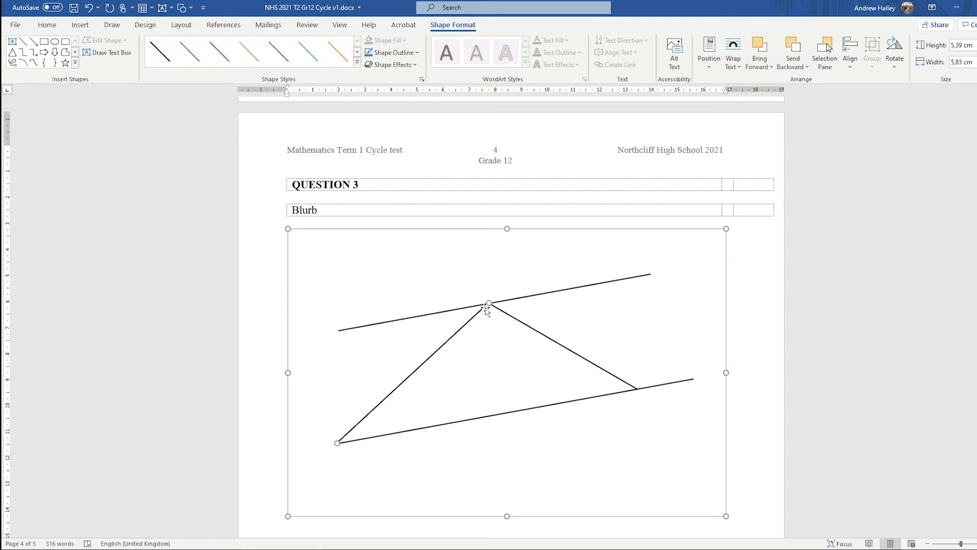
scroll(481, 323, "up", 1)
scroll(492, 326, "up", 8)
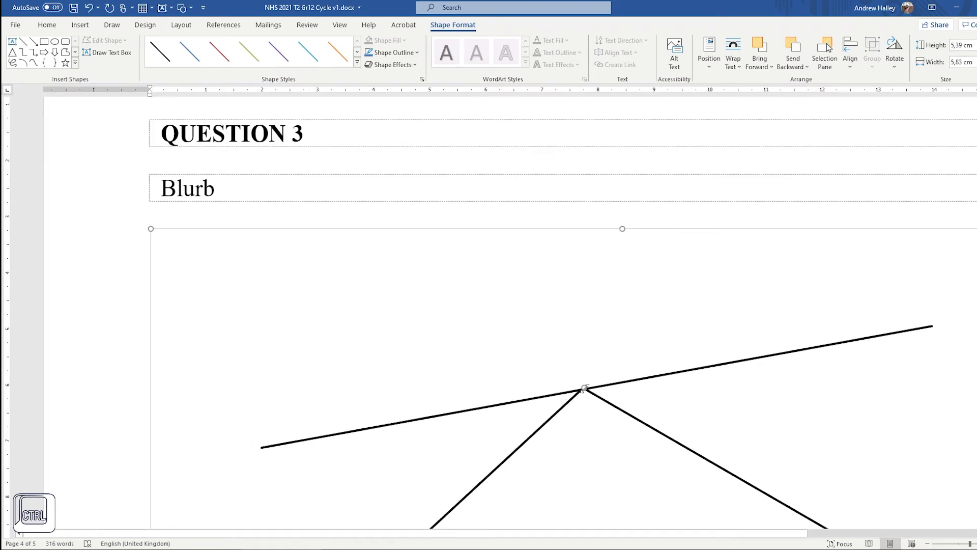
left_click_drag(585, 388, 586, 389)
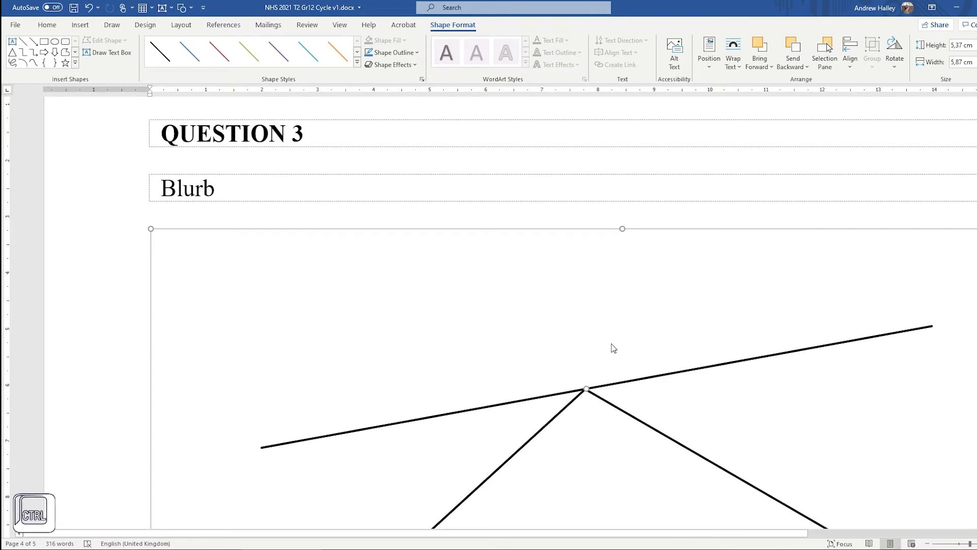
scroll(614, 348, "down", 4, "ctrl")
scroll(581, 347, "down", 2, "ctrl")
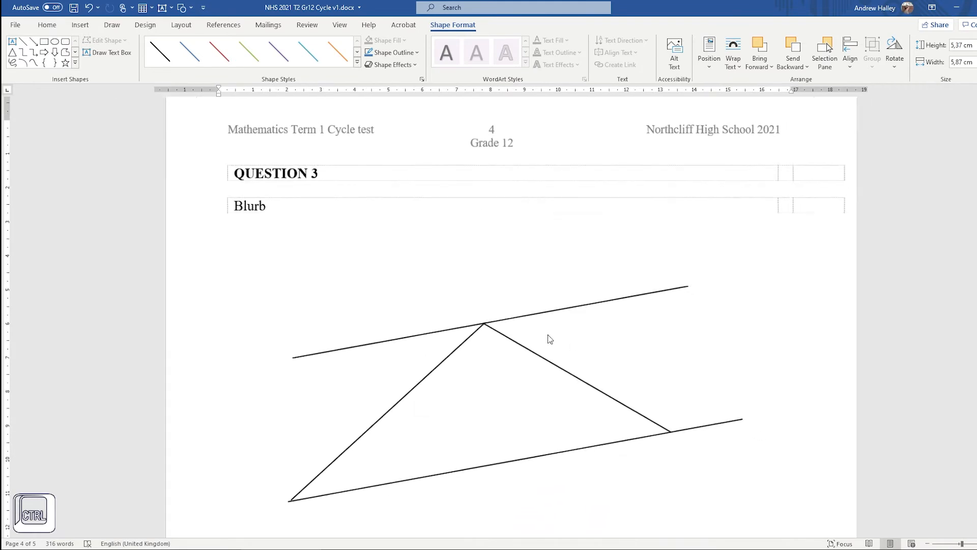
left_click(550, 338)
left_click(509, 375)
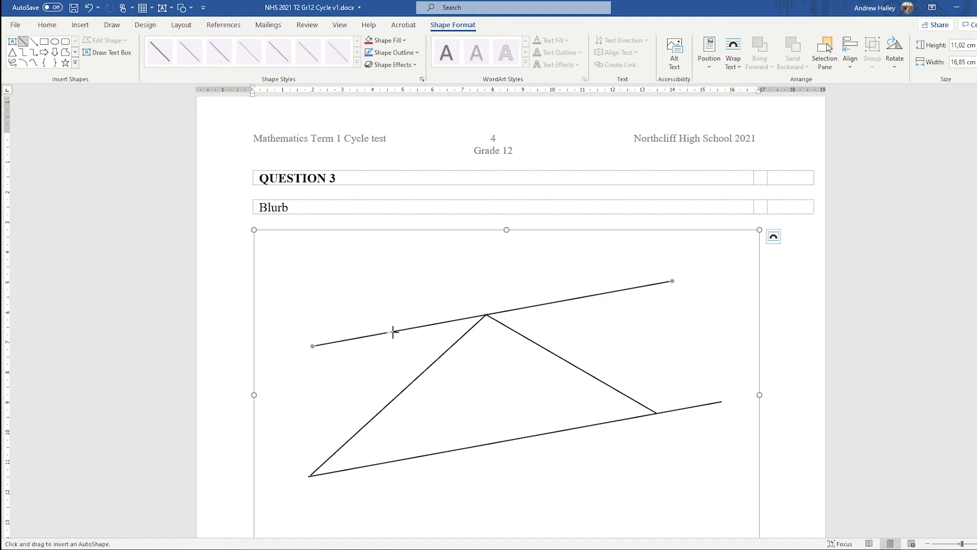
Step: Draw a right-pointing arrowhead from two short lines on the upper parallel line, left of the triangle's apex
left_click_drag(393, 331, 382, 325)
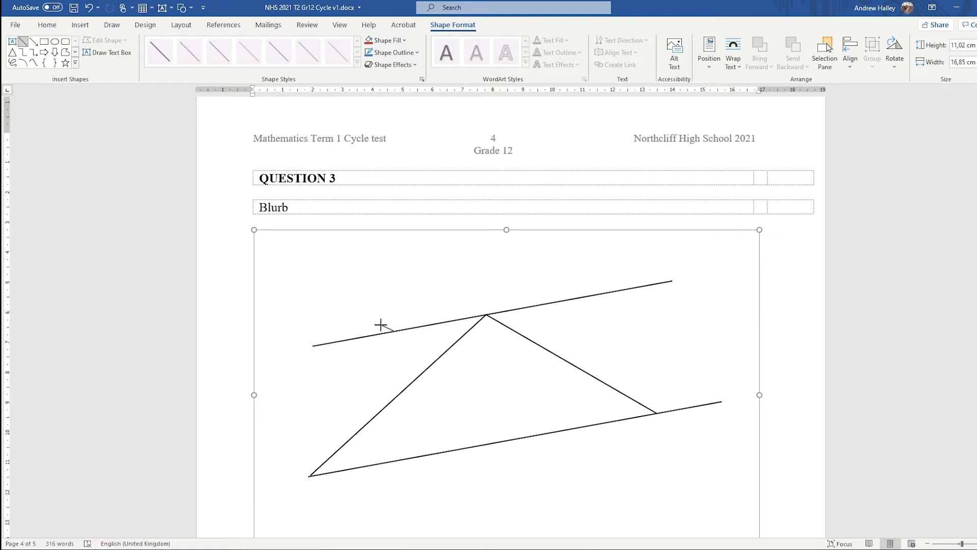
left_click(24, 42)
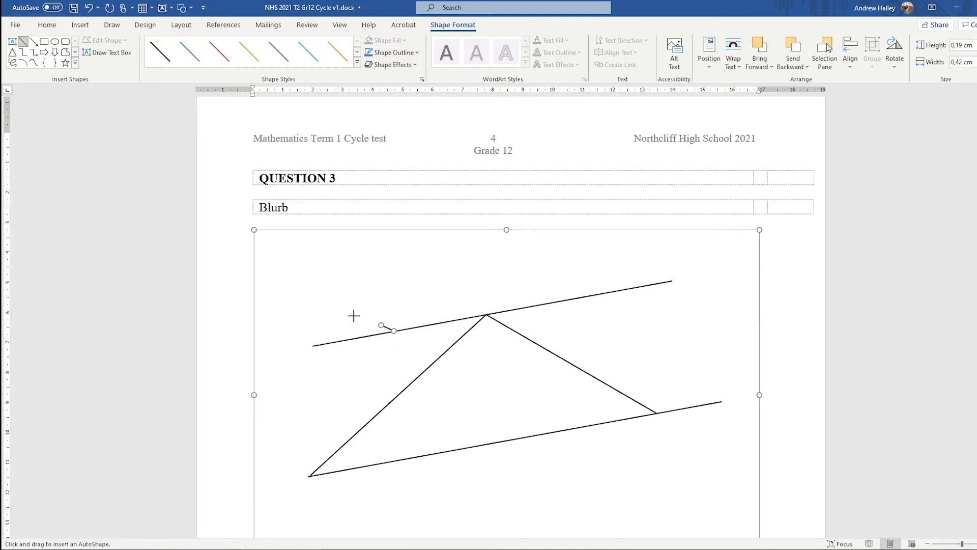
mouse_move(384, 342)
left_mouse_down()
mouse_move(395, 330)
mouse_move(387, 342)
left_mouse_up()
left_click(393, 346)
left_click(388, 337)
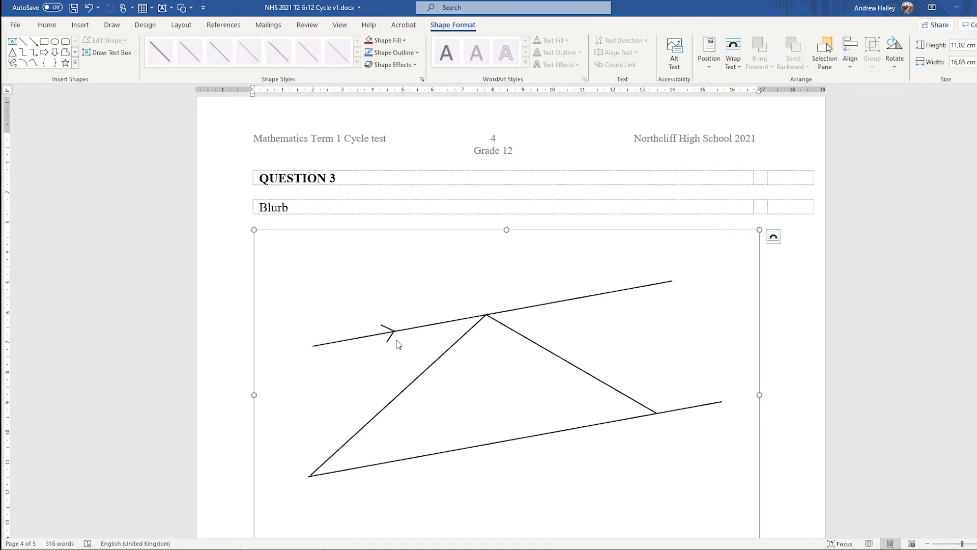
Step: Group the two short lines of the arrowhead into one object
left_click(390, 339)
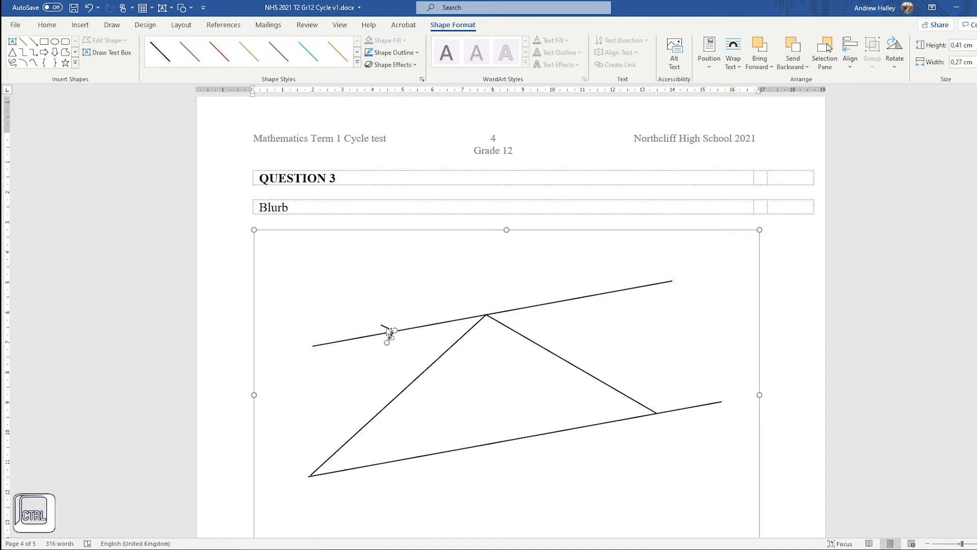
left_click(388, 329, "ctrl")
left_click(865, 67)
left_click(878, 80)
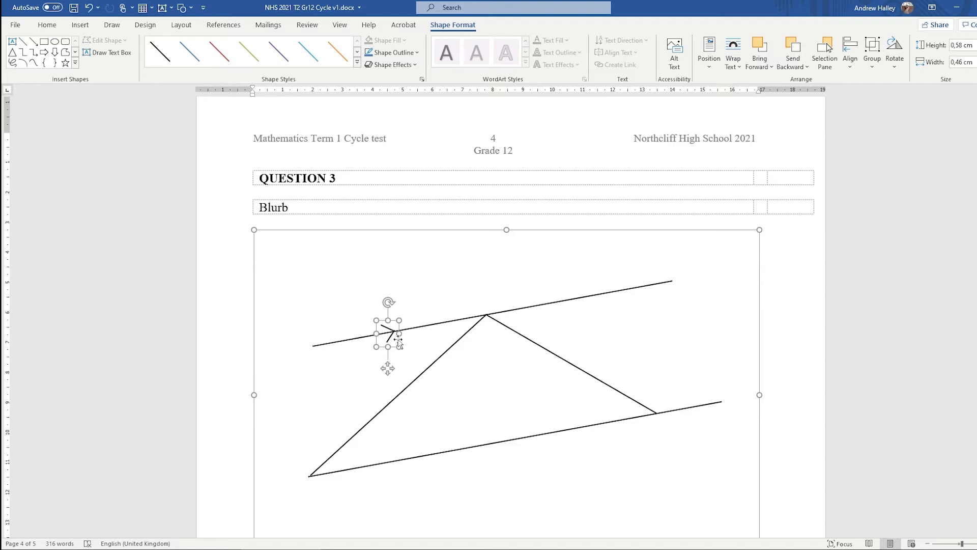
Step: Duplicate the grouped arrowhead onto the middle of the lower parallel line
key("ctrl")
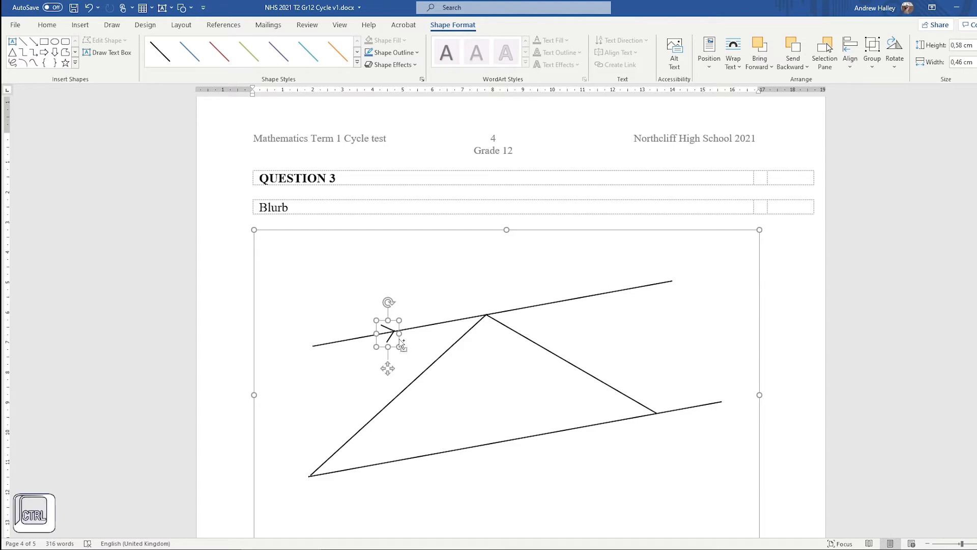
left_click_drag(401, 344, 521, 447)
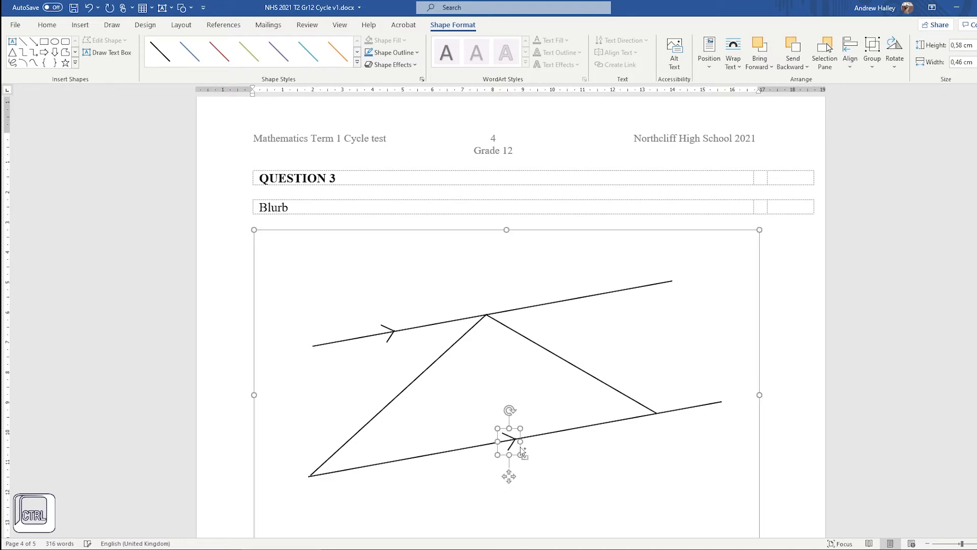
left_click(594, 467)
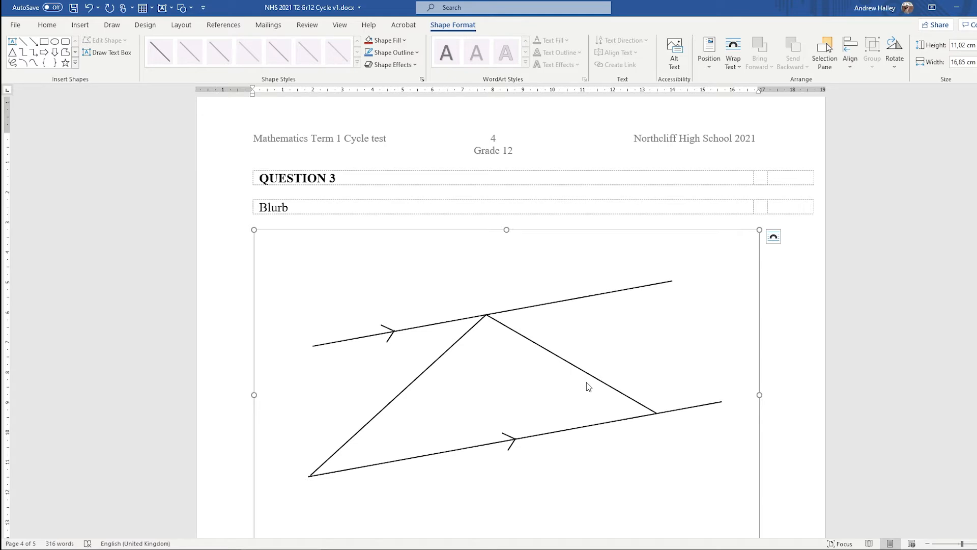
Step: Try marking the exterior angle at the triangle's lower-right vertex with a freehand curve, and delete the curve
left_click(32, 63)
left_click(682, 406)
left_click(678, 385)
double_click(638, 400)
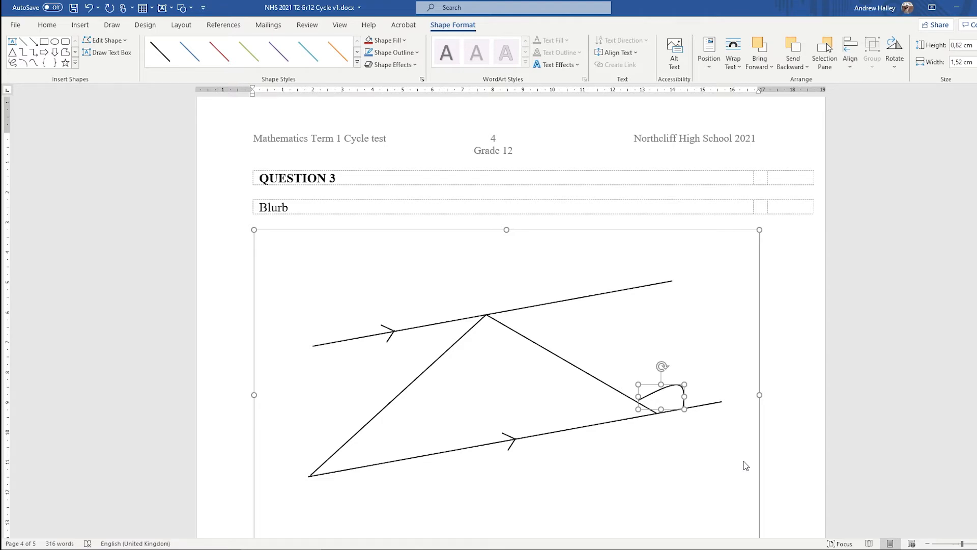
key("Delete")
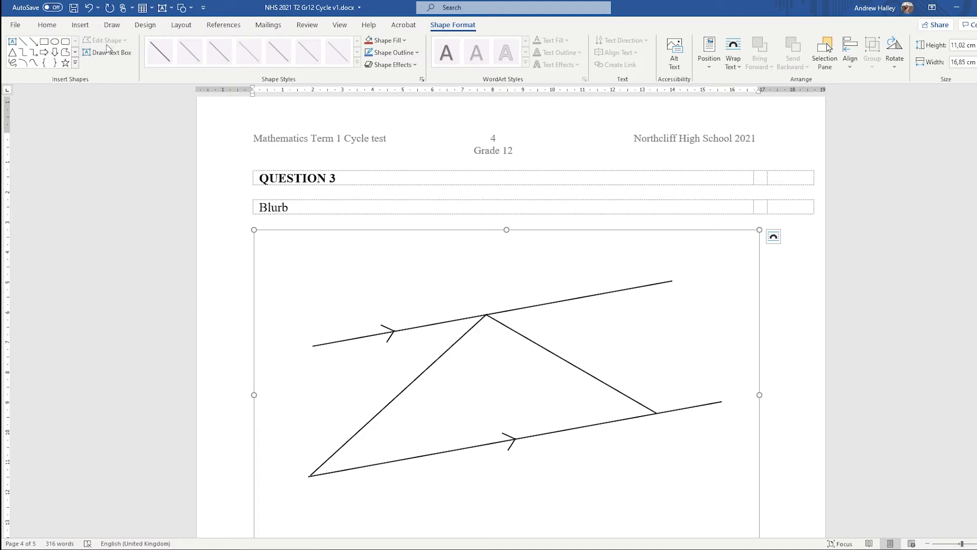
Step: Draw an arc to the right of the triangle and set its height and width to 1,7 cm
left_click(24, 63)
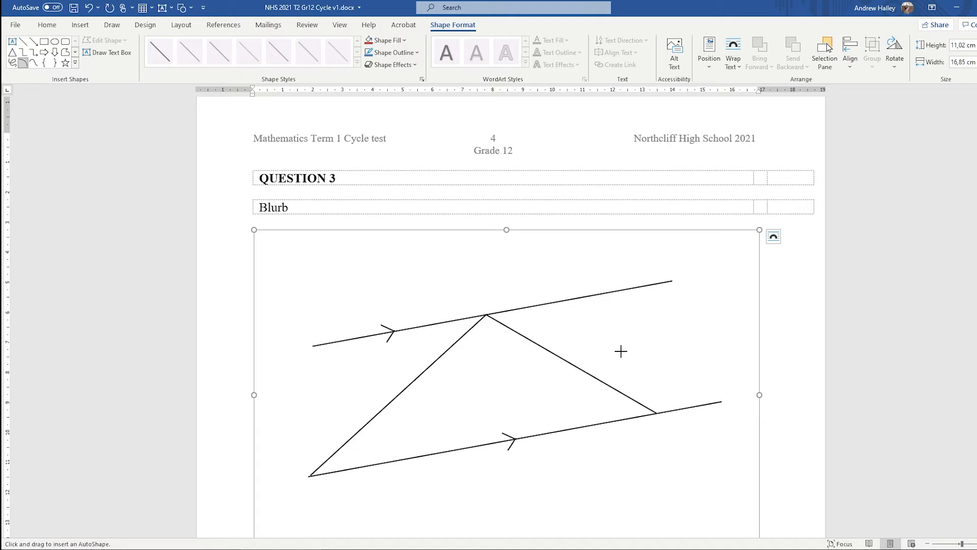
left_click_drag(621, 347, 672, 401)
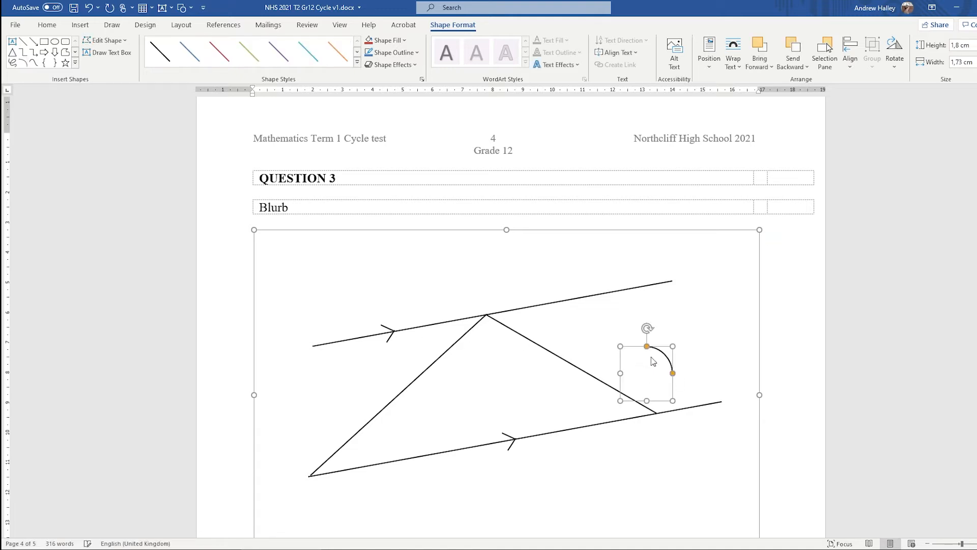
left_click_drag(669, 361, 672, 377)
left_click(976, 48)
left_click(976, 65)
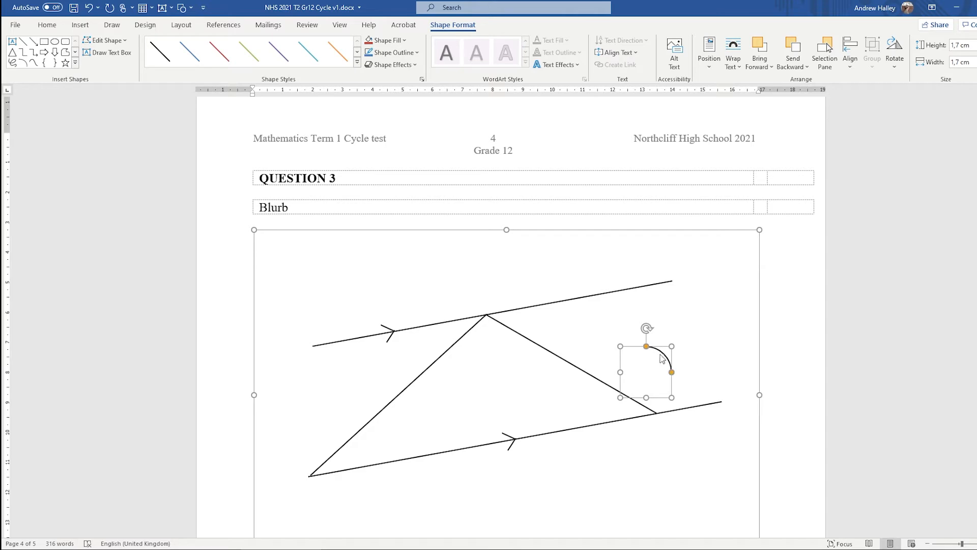
Step: Place the arc around the triangle's lower-right vertex and extend its ends to span the exterior angle up to the lower parallel line
left_click_drag(647, 350, 636, 351)
left_click_drag(672, 388, 678, 425)
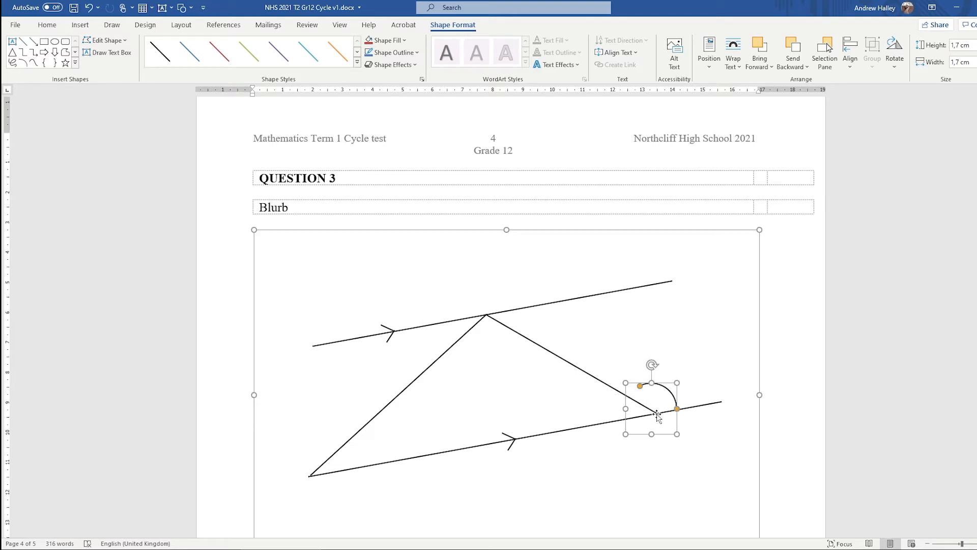
left_click_drag(676, 422, 675, 402)
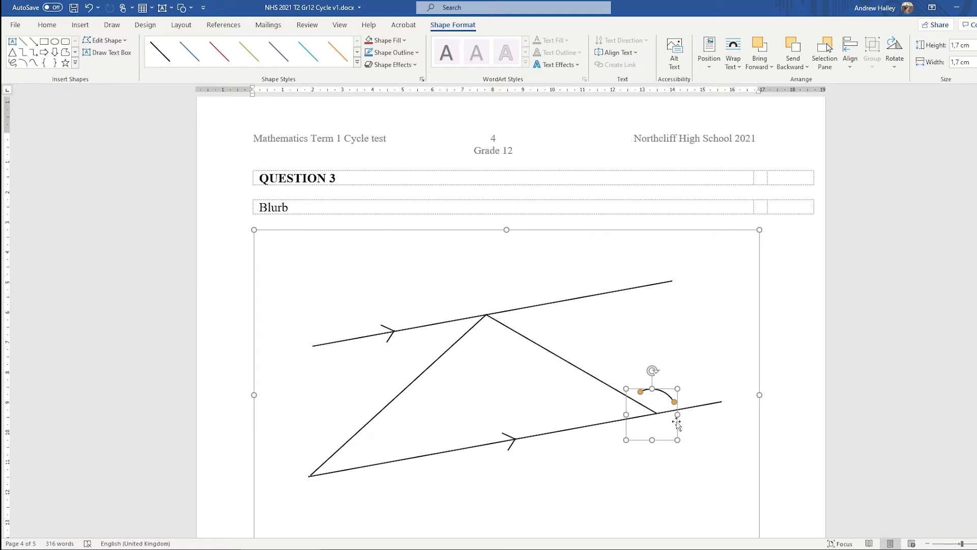
key("Up")
key("Up")
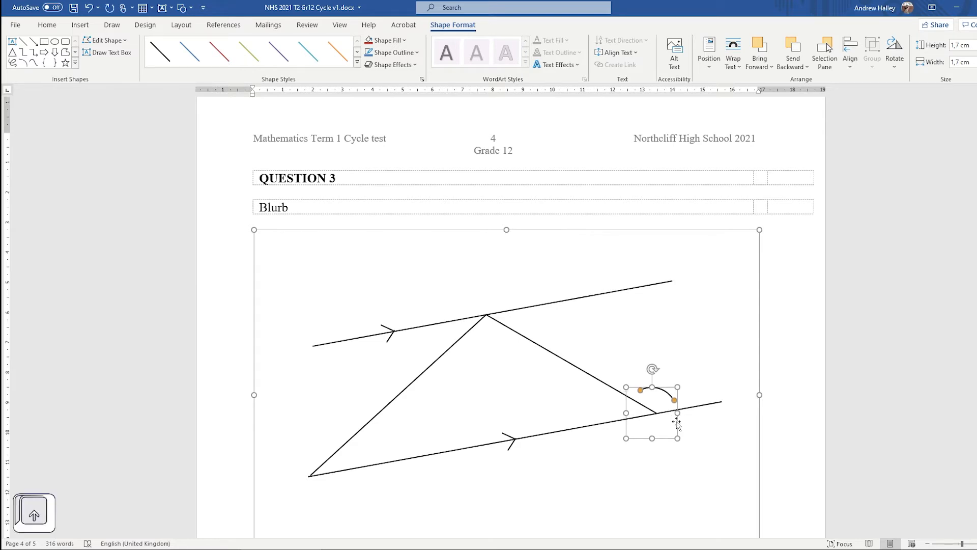
key("Right")
key("Right")
key("Right")
key("Right")
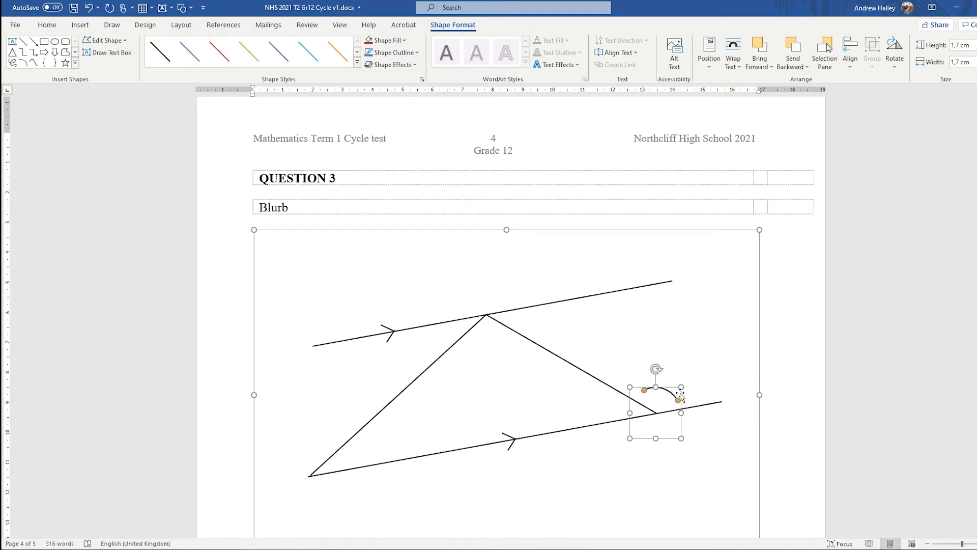
left_click_drag(644, 390, 682, 410)
Step: Add a solid arrowhead to the end of the angle arc that meets the triangle's side
left_click(406, 56)
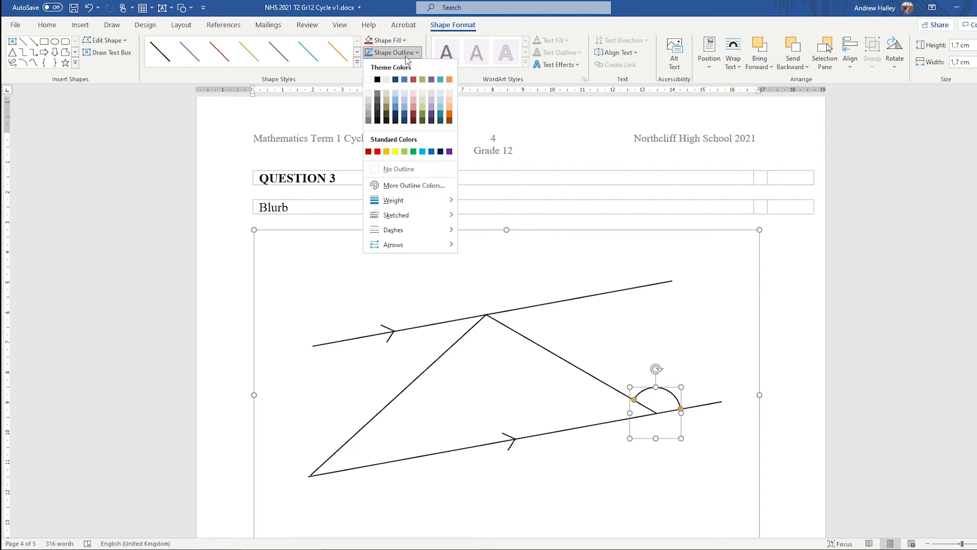
mouse_move(414, 248)
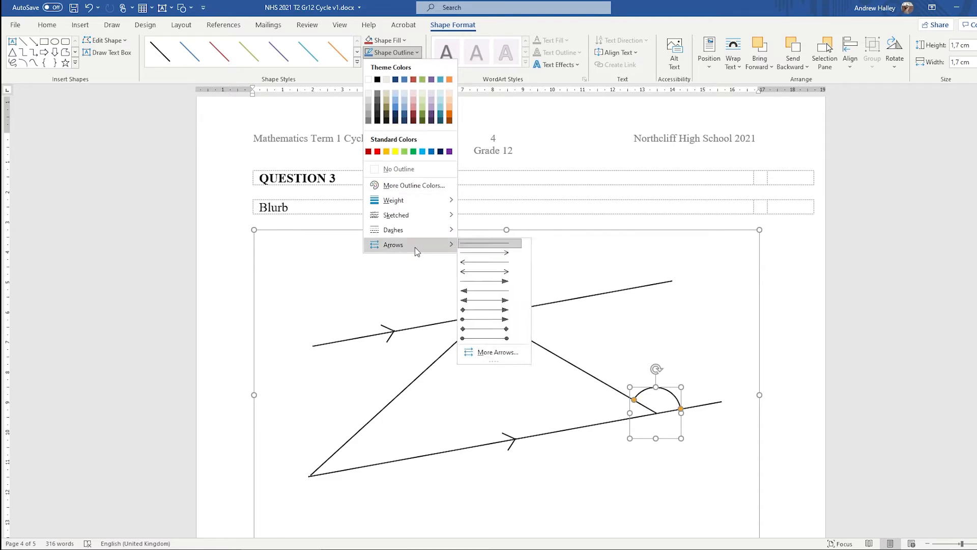
left_click(494, 291)
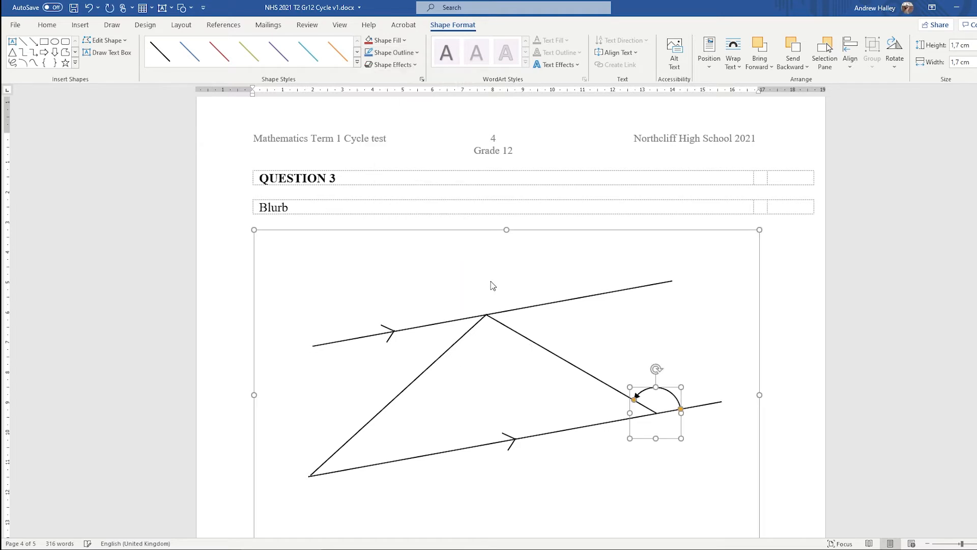
left_click(619, 446)
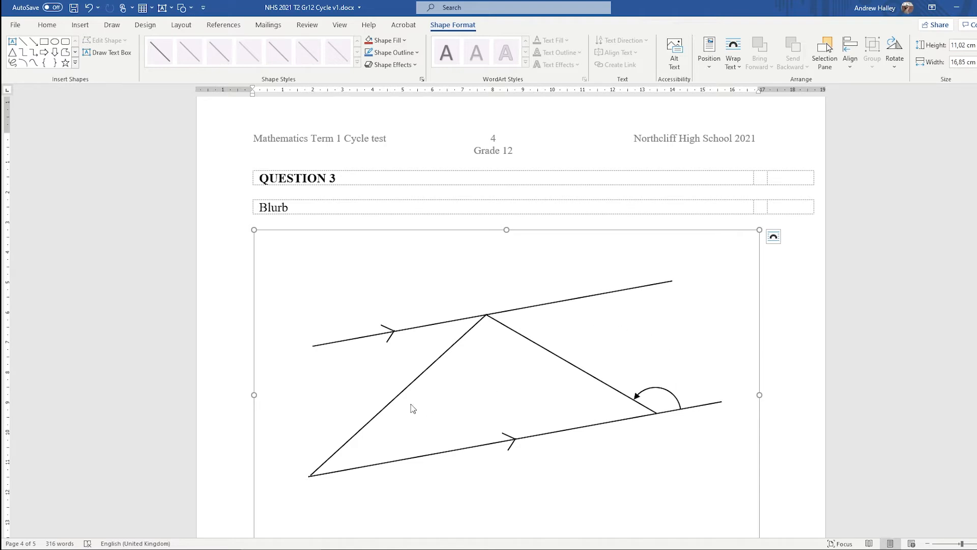
Step: Insert a text box with the label P in the canvas's upper-left corner and shrink it to about 0,67 cm square
left_click(107, 53)
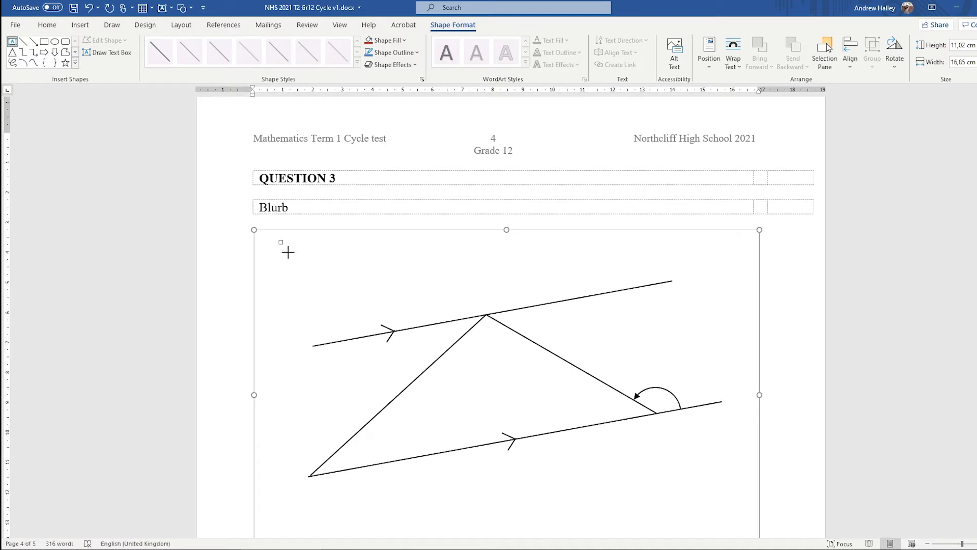
left_click_drag(278, 240, 319, 273)
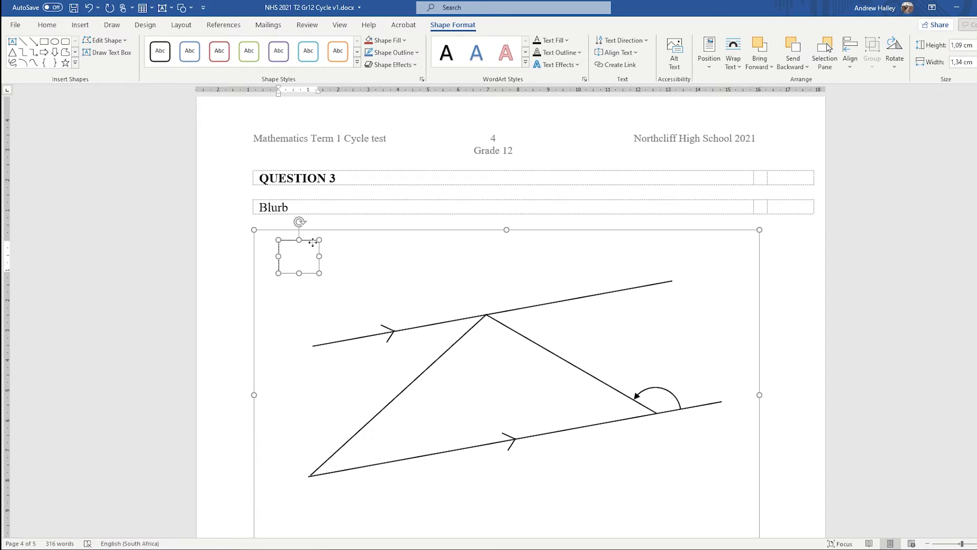
left_click(290, 248)
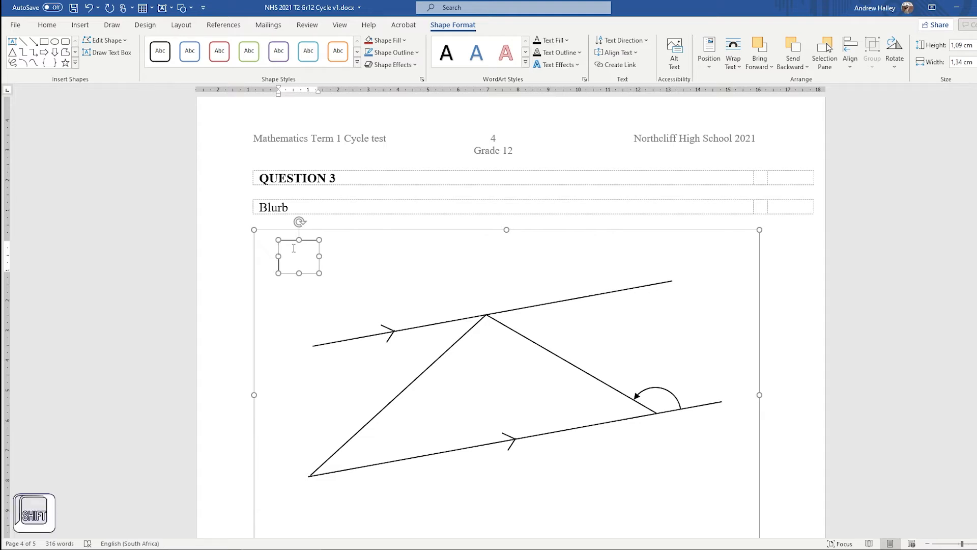
type("P")
left_click_drag(318, 271, 298, 260)
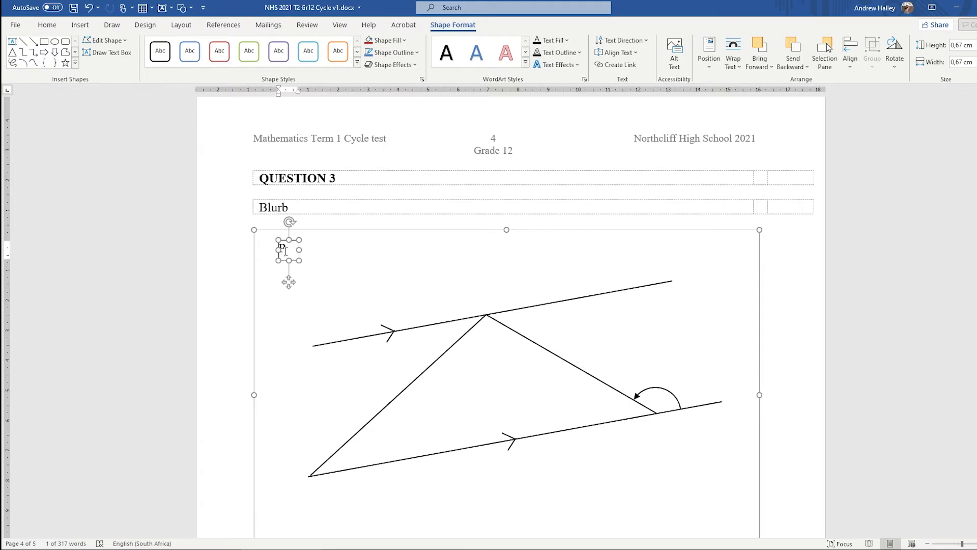
Step: Move the P label to just above the triangle's apex and remove the text box's outline
left_click(285, 247)
left_click(47, 25)
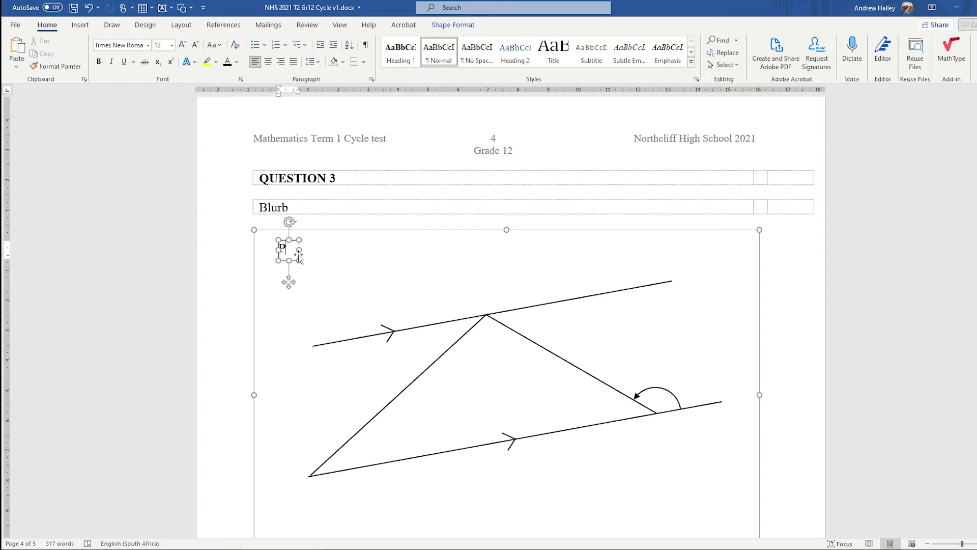
mouse_move(299, 257)
left_mouse_down()
mouse_move(469, 293)
mouse_move(500, 311)
left_mouse_up()
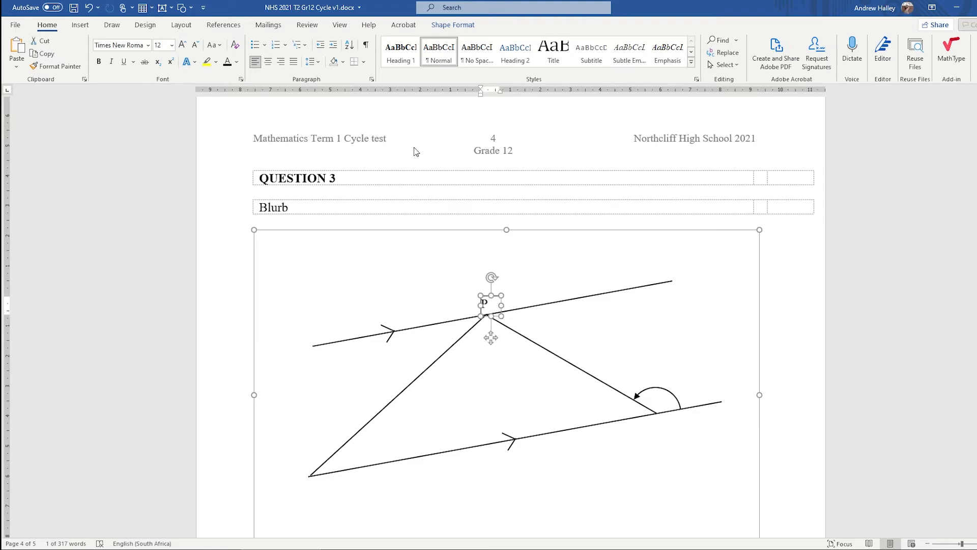
left_click(451, 25)
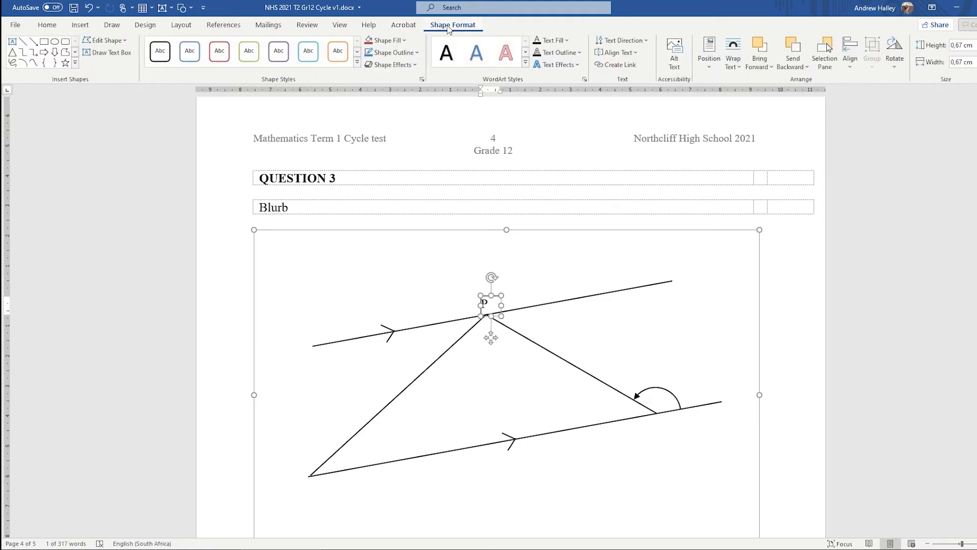
left_click(407, 53)
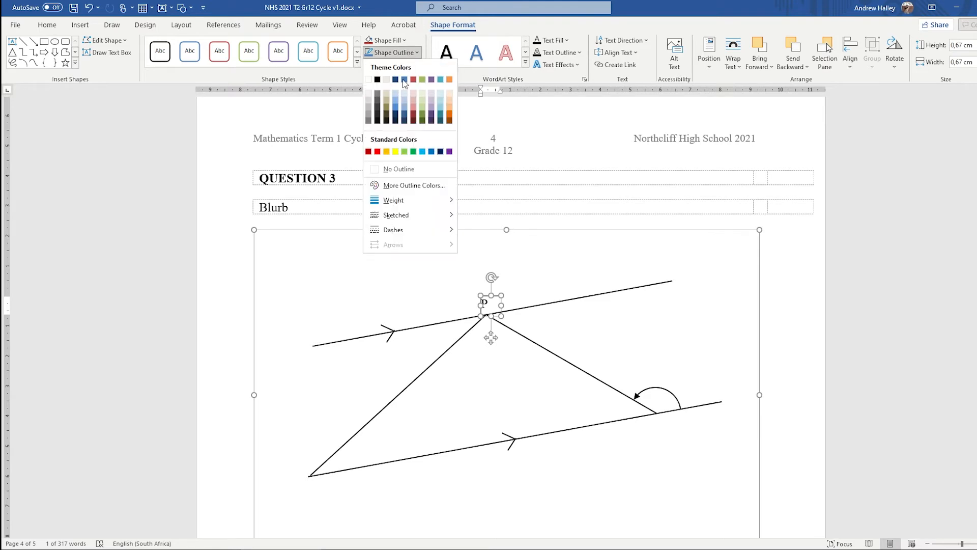
left_click(400, 173)
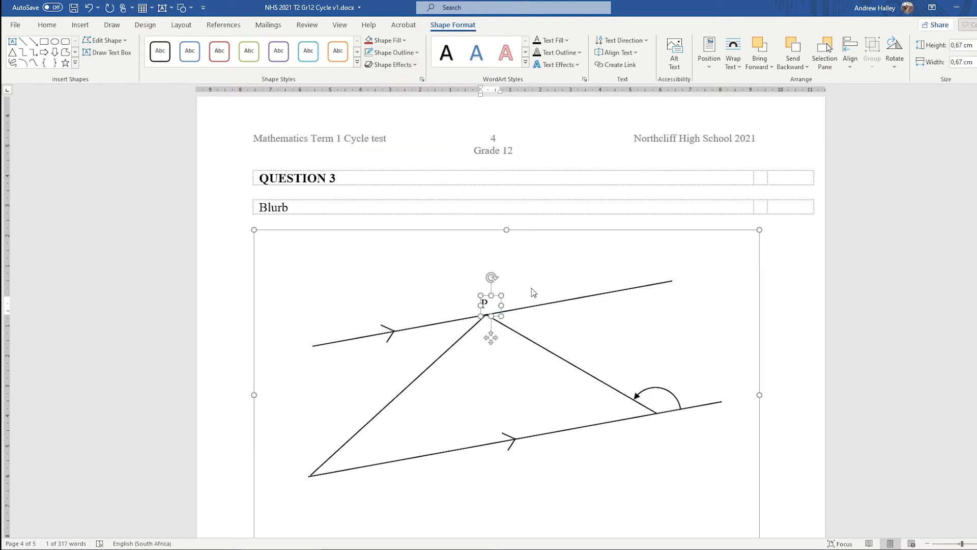
left_click(502, 302)
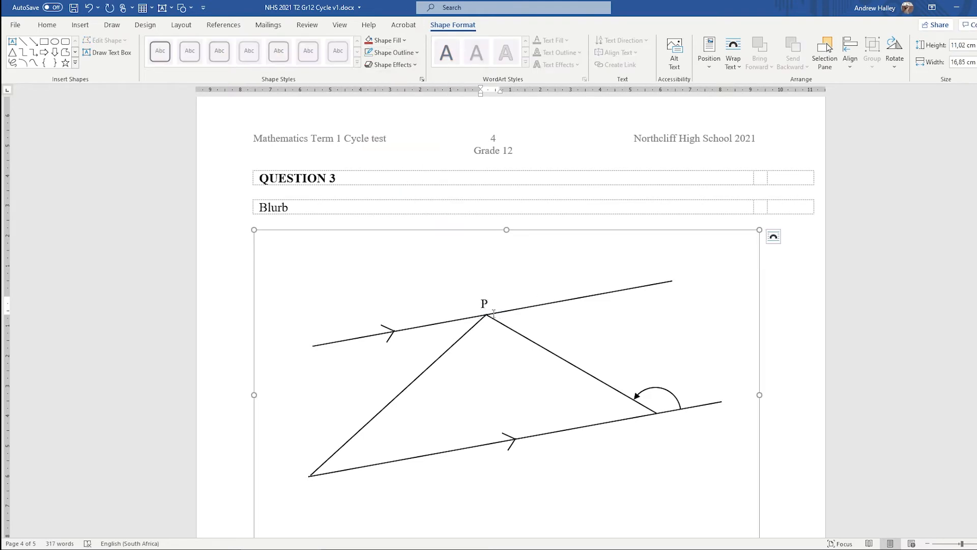
Step: Duplicate the P label to just above the right end of the upper parallel line
left_click(493, 312)
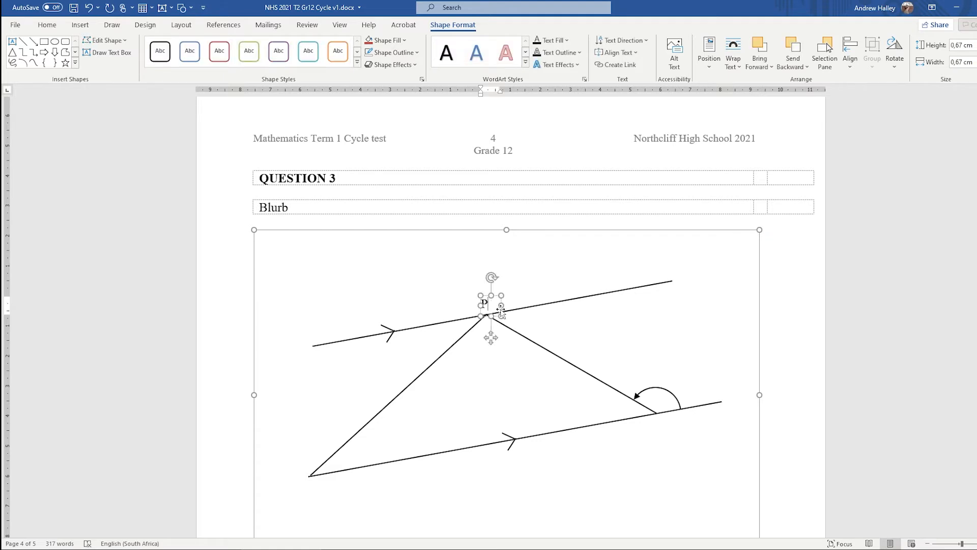
key("ctrl")
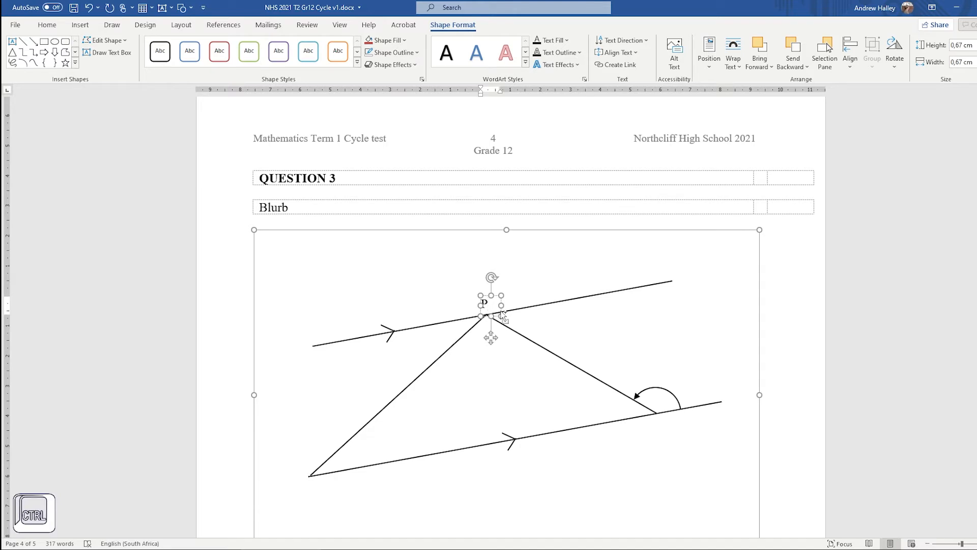
left_click_drag(503, 315, 680, 285)
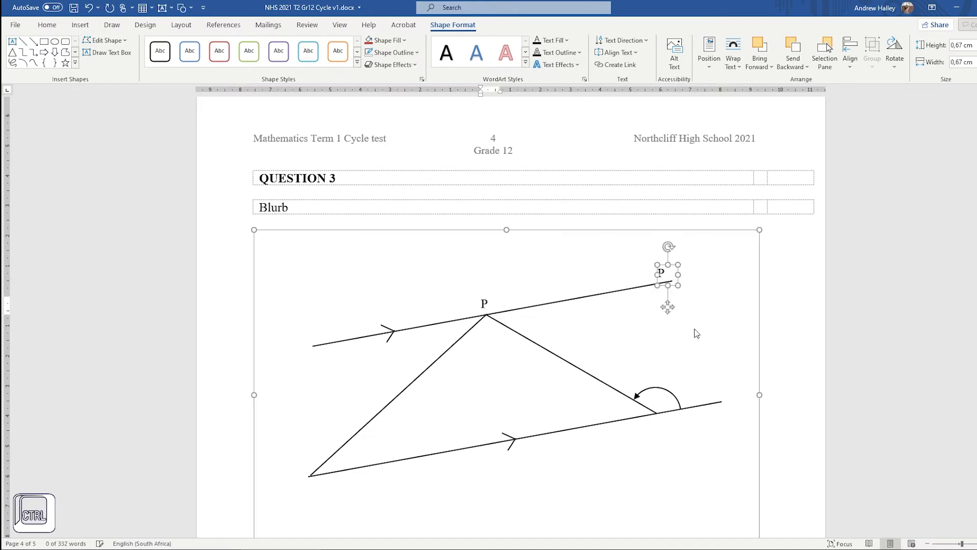
Step: Paste another copy of the P label and place it at the triangle's lower-left vertex
key("ctrl+c")
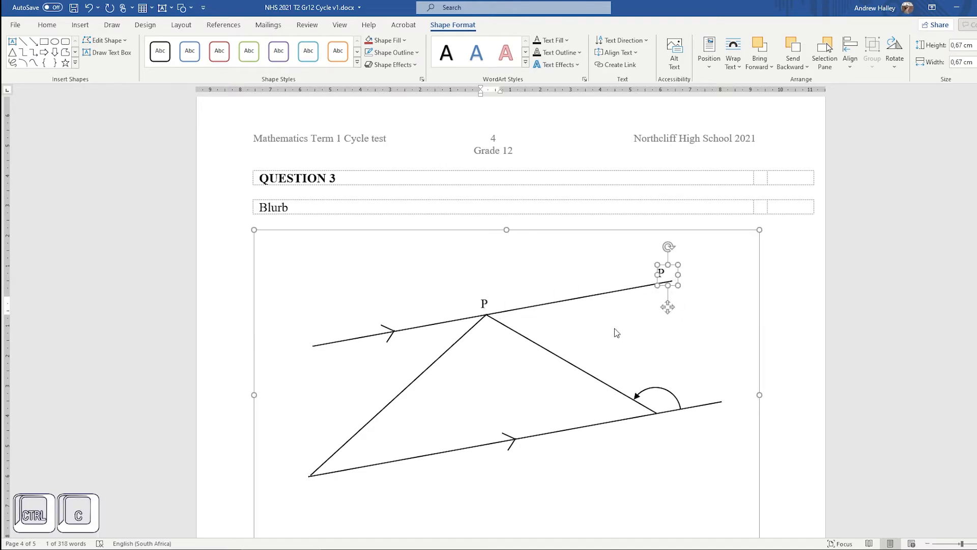
left_click(614, 333)
key("ctrl+v")
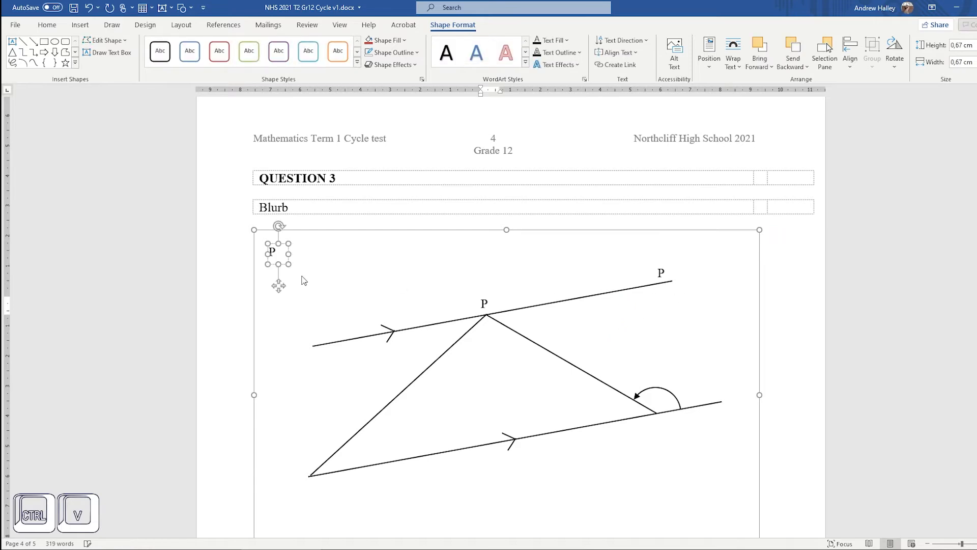
left_click_drag(281, 265, 312, 494)
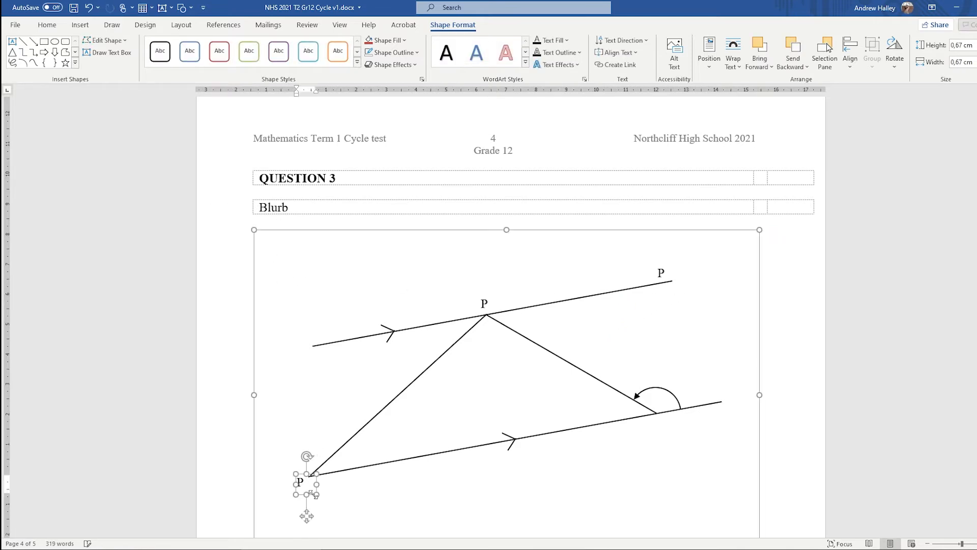
Step: Paste a copy of the P label and place it just below the vertex where the triangle meets the lower parallel line near the curved arrow
left_click(307, 313)
key("ctrl+v")
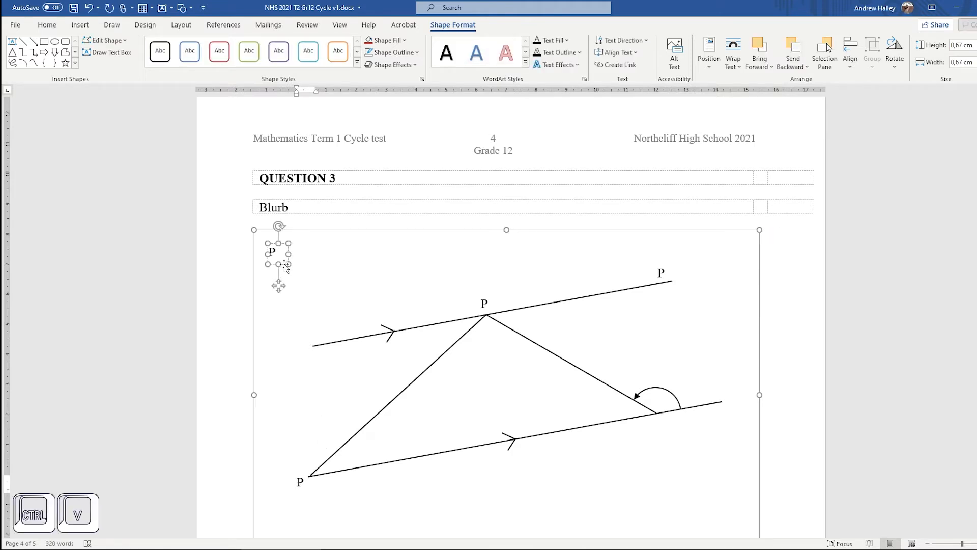
left_click_drag(285, 268, 675, 437)
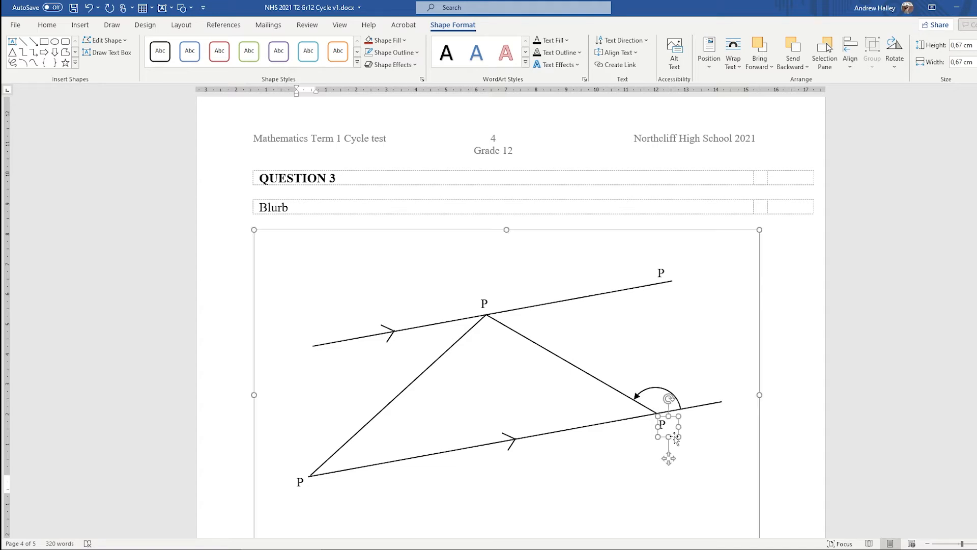
Step: Paste four more P labels: inside the triangle's lower-left angle, beneath the upper line on both sides of the top vertex, and beside the curved arrow
key("ctrl+v")
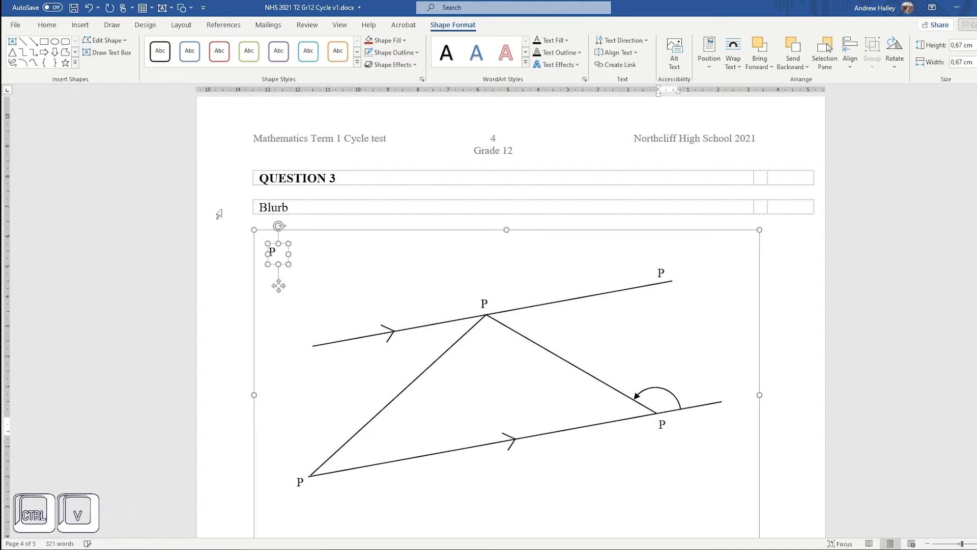
left_click_drag(289, 261, 362, 470)
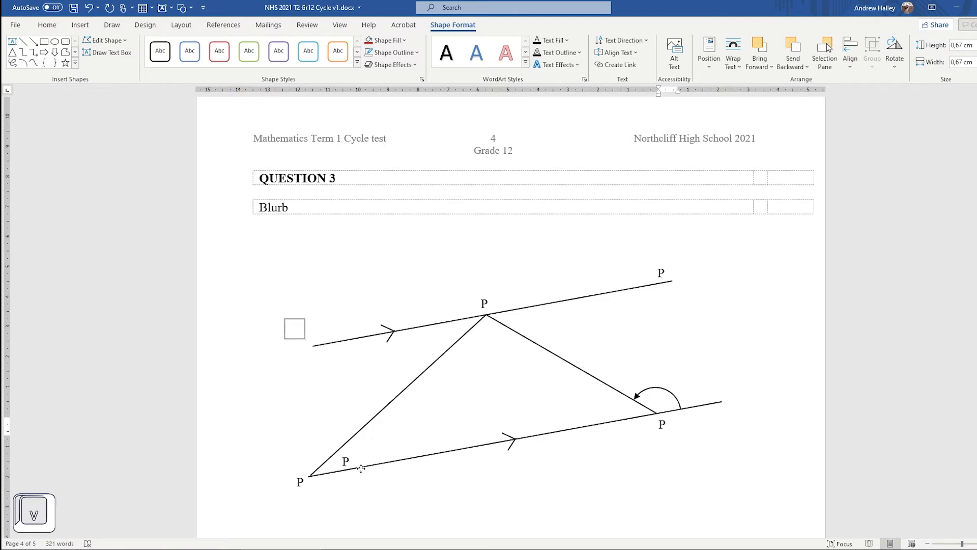
key("ctrl+v")
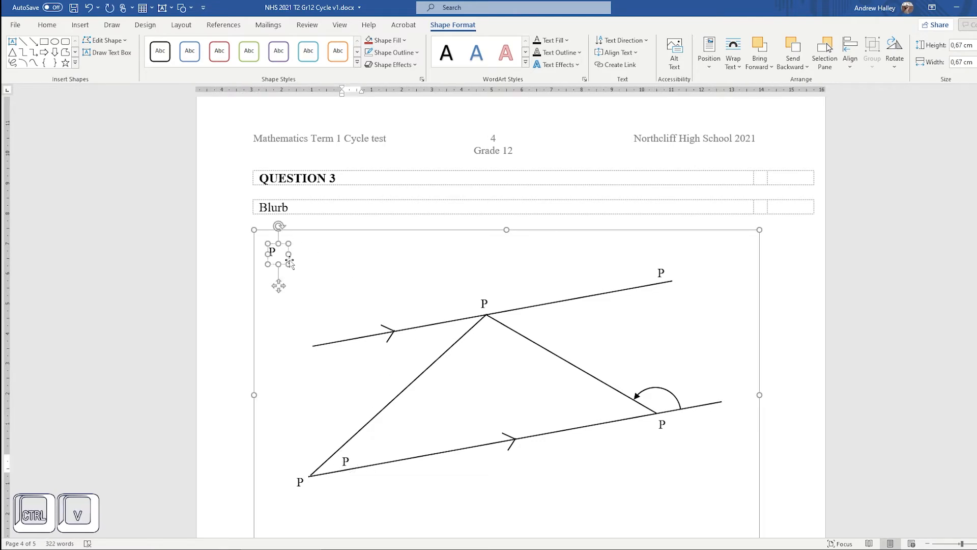
left_click_drag(285, 260, 519, 322)
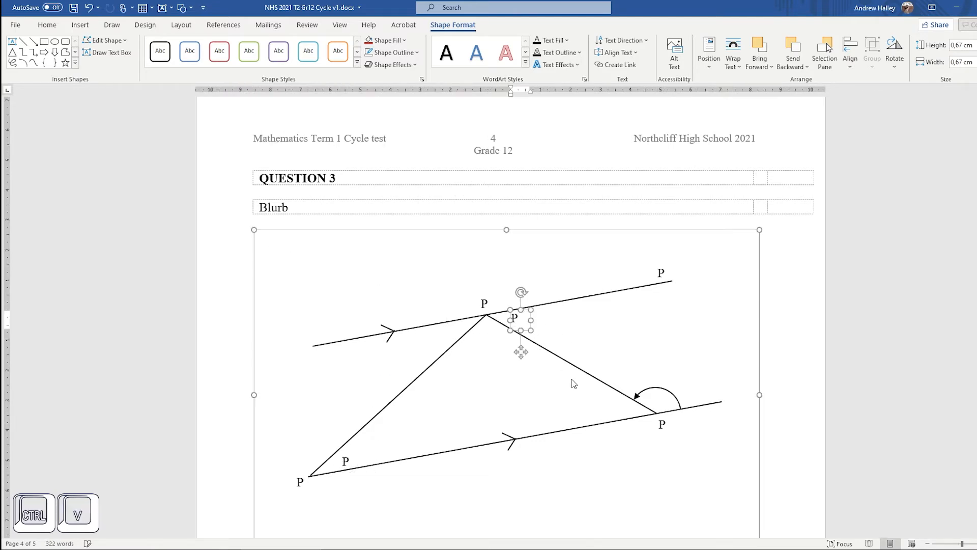
key("ctrl+v")
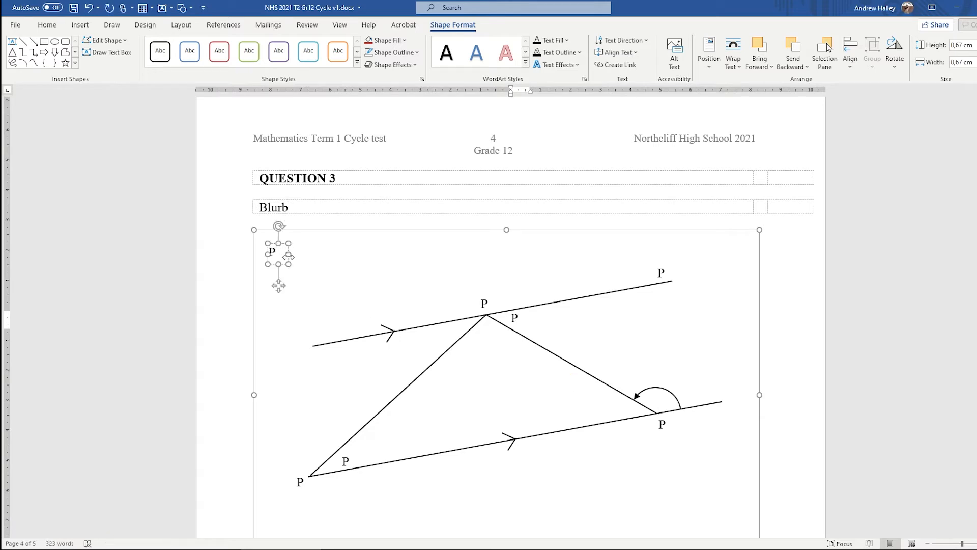
left_click_drag(290, 258, 688, 404)
key("ctrl+v")
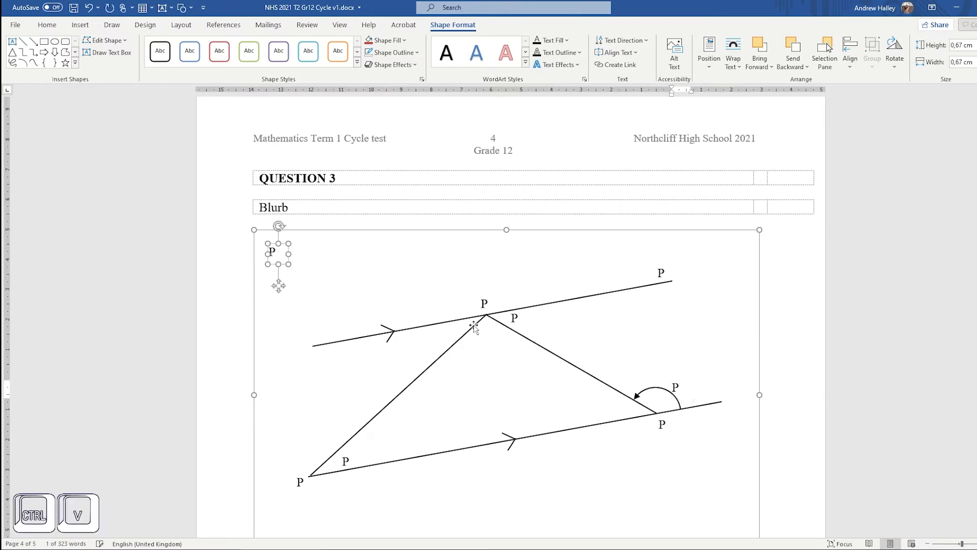
mouse_move(285, 260)
left_mouse_down()
mouse_move(494, 329)
mouse_move(476, 335)
left_mouse_up()
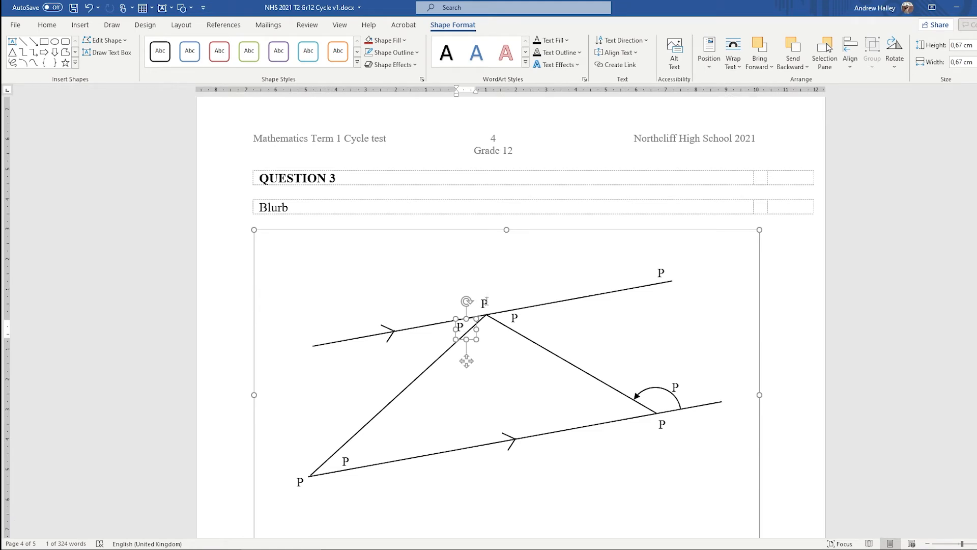
Step: Relabel the upper line's right end as Q, the triangle's lower-left vertex as S and its lower-right vertex as R
double_click(662, 272)
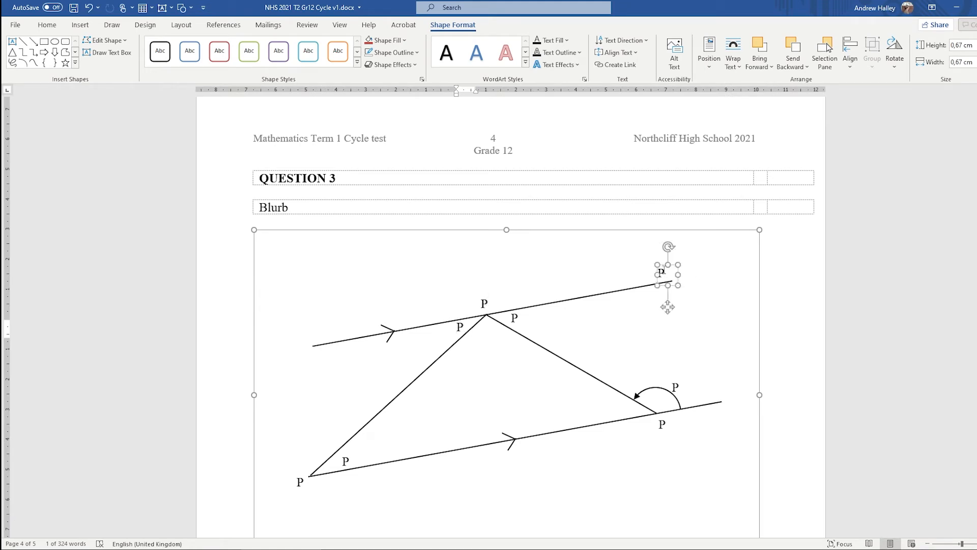
type("Q")
double_click(305, 479)
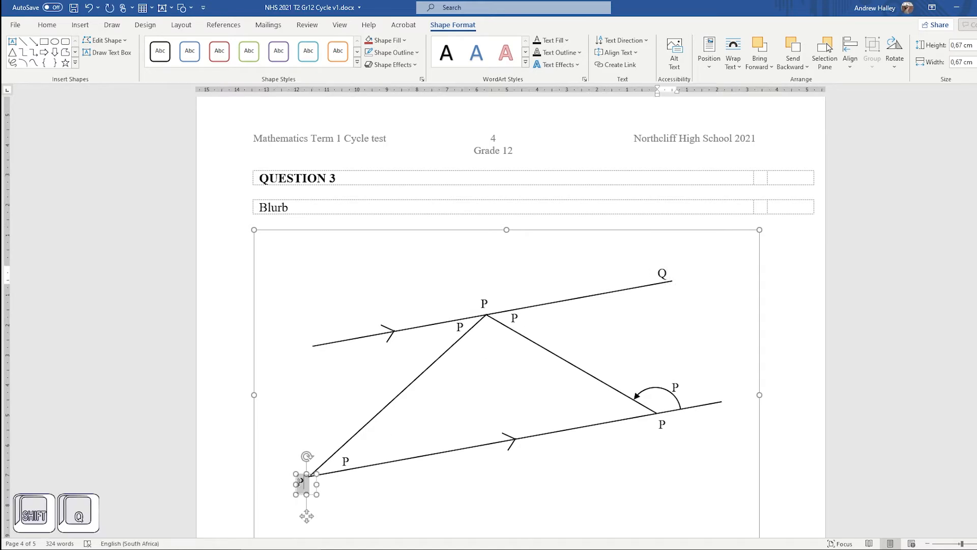
type("S")
double_click(662, 424)
type("R")
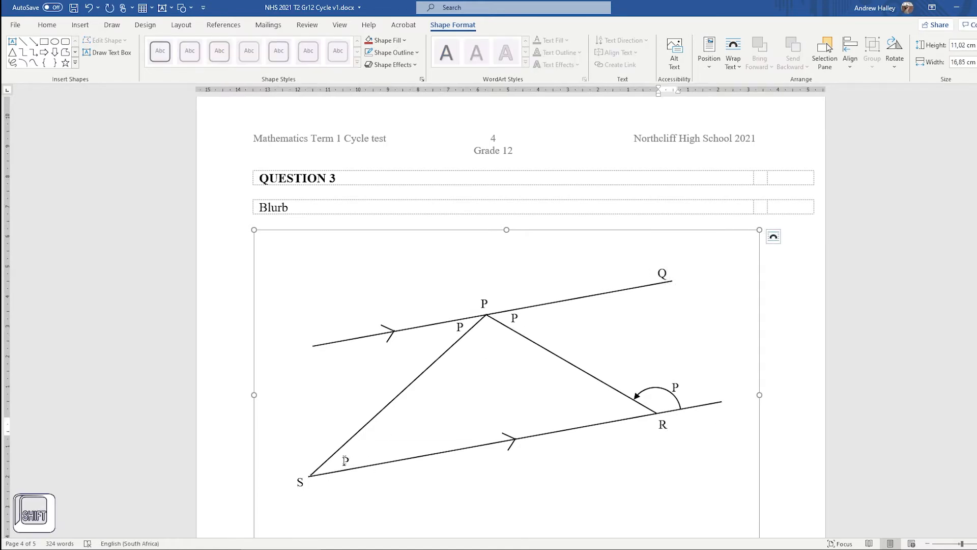
Step: Replace the P inside the angle at S with the equation 23° and nudge the label so it sits inside the angle
double_click(346, 462)
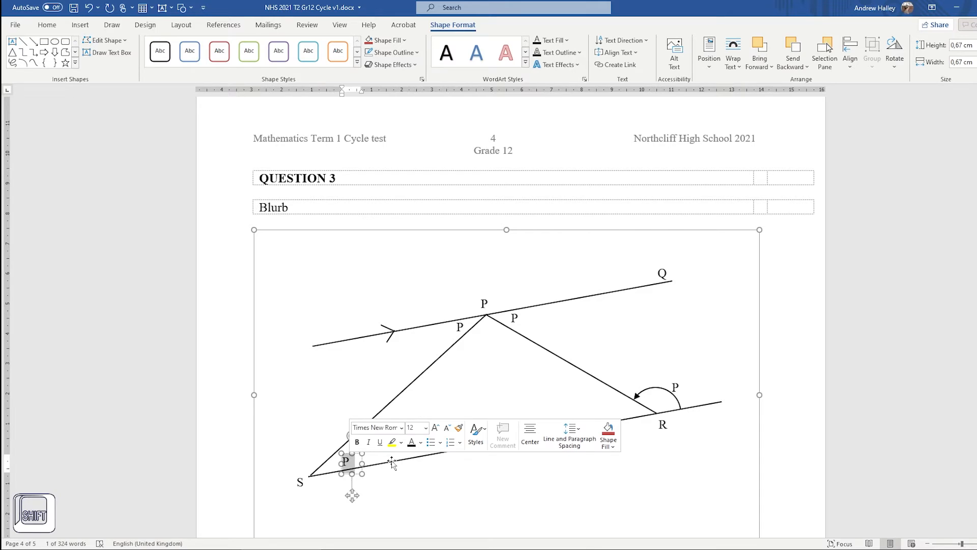
key("Delete")
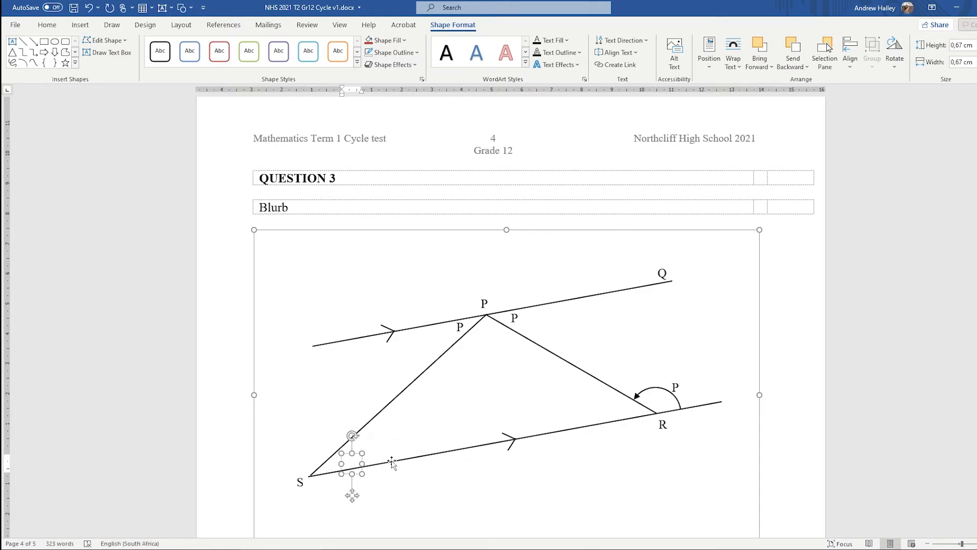
key("alt+equal")
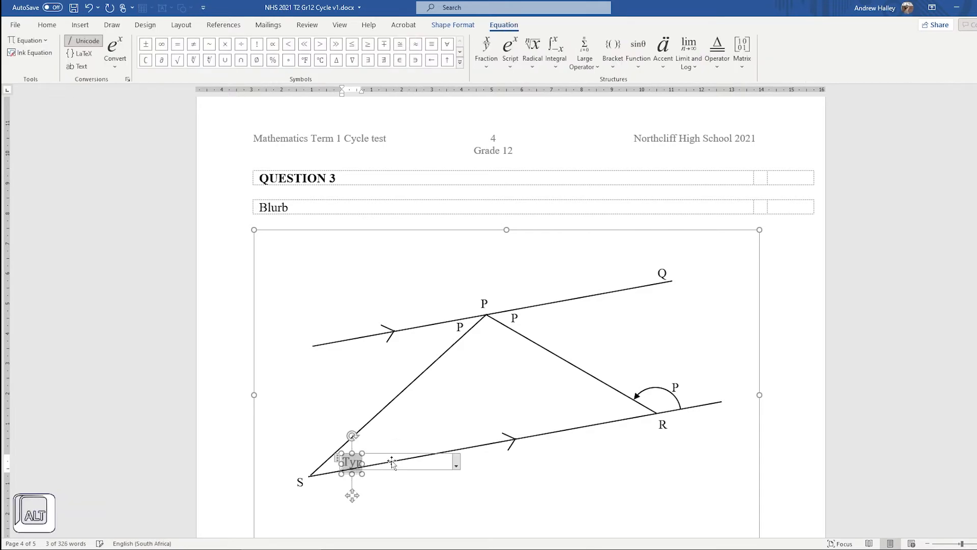
type("23")
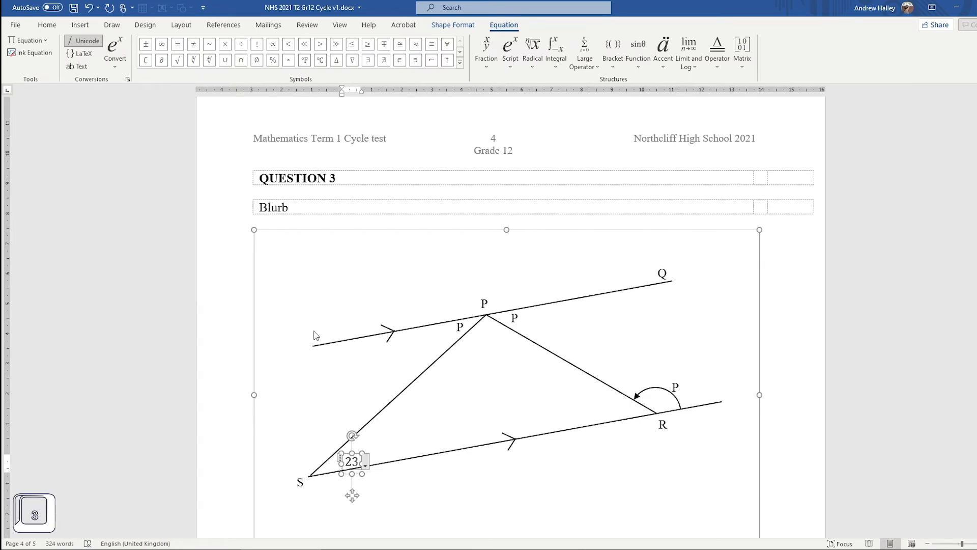
left_click(289, 60)
left_click(352, 455)
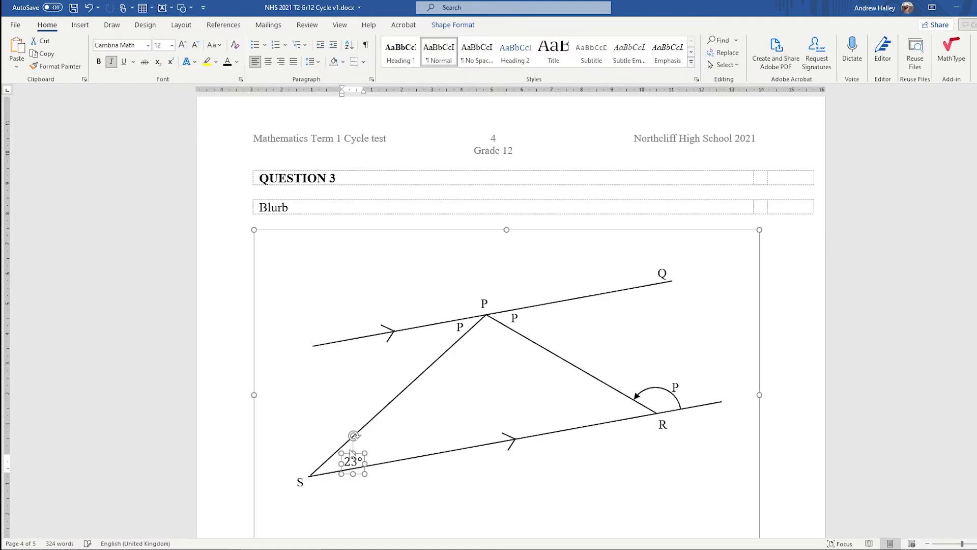
left_click_drag(360, 454, 353, 452)
left_click(443, 499)
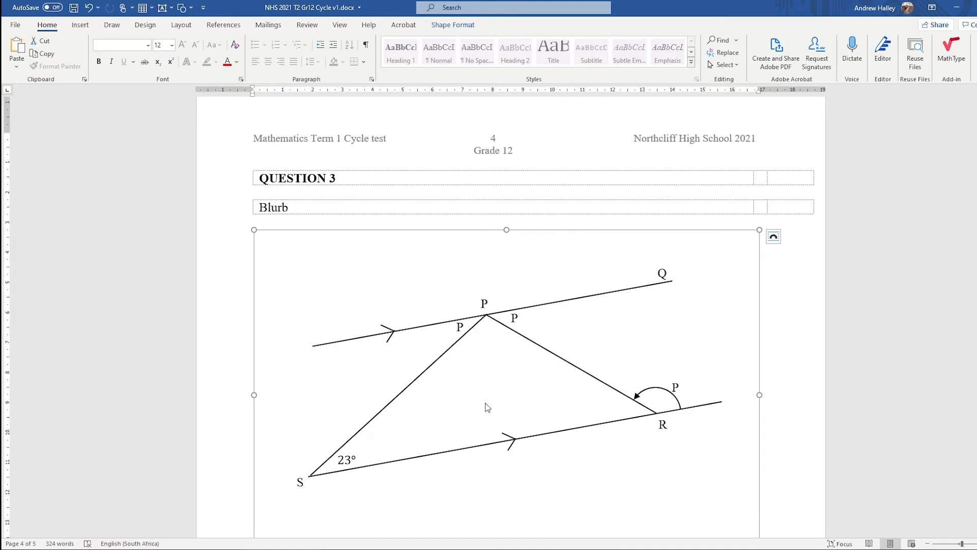
Step: Replace the P in the angle between PQ and PR with the equation 47° and widen its text box to fit
left_click(513, 319)
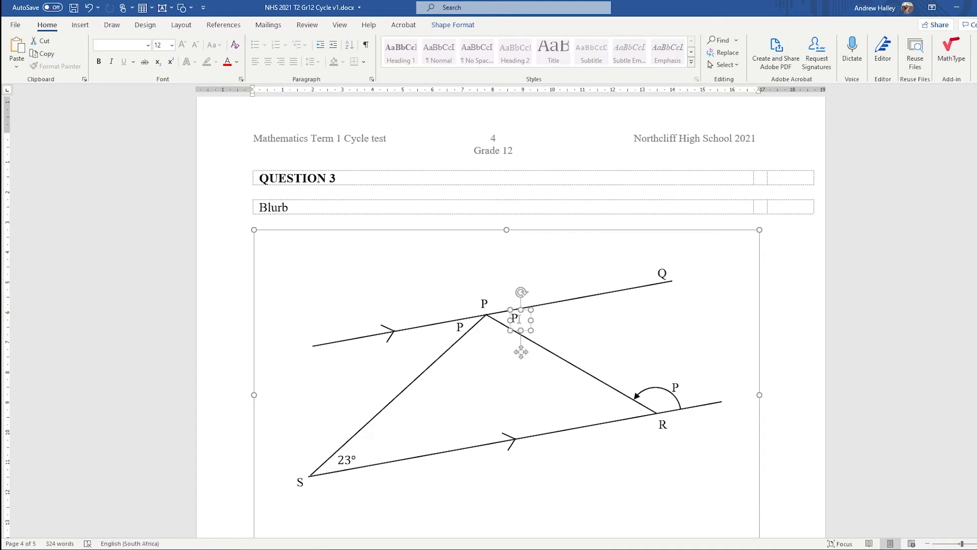
double_click(518, 320)
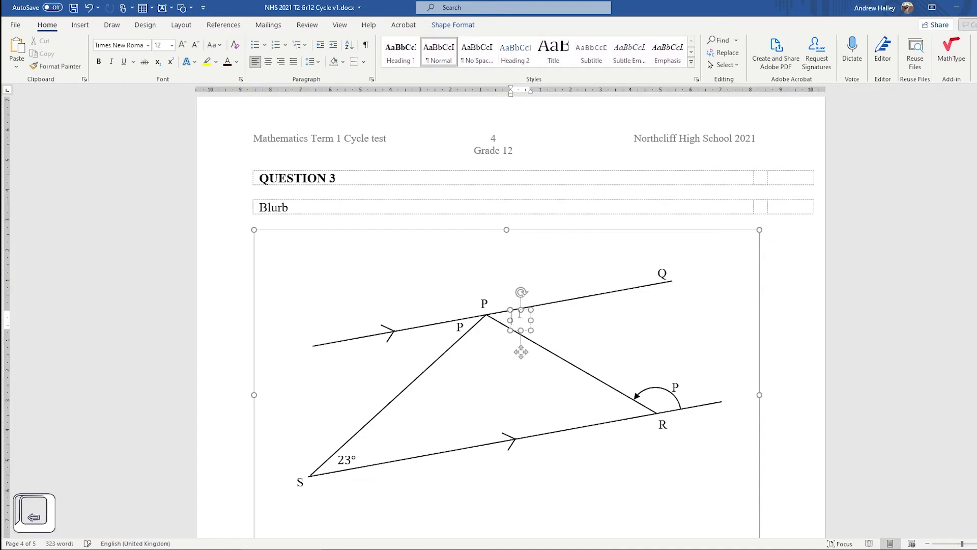
key("alt+=")
type("47\\deg")
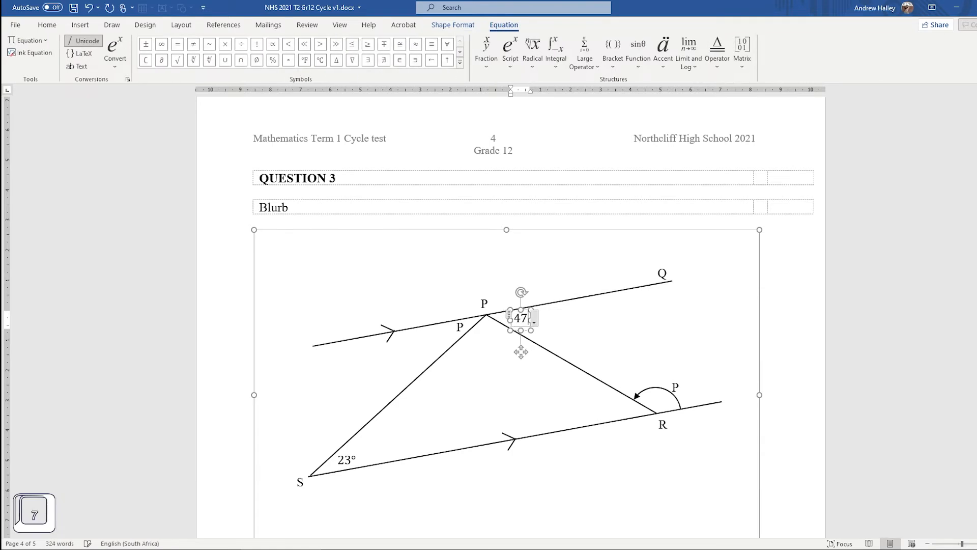
key("space")
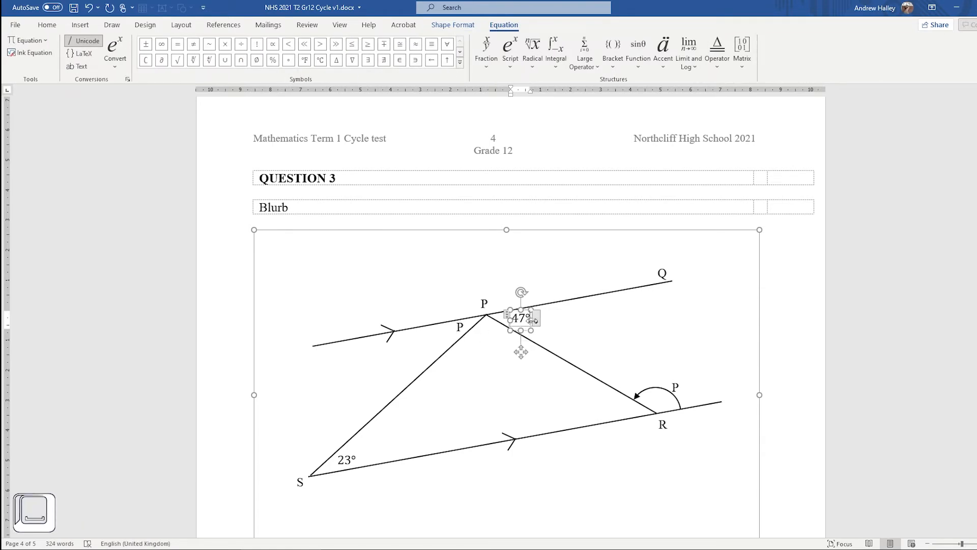
left_click_drag(532, 320, 537, 321)
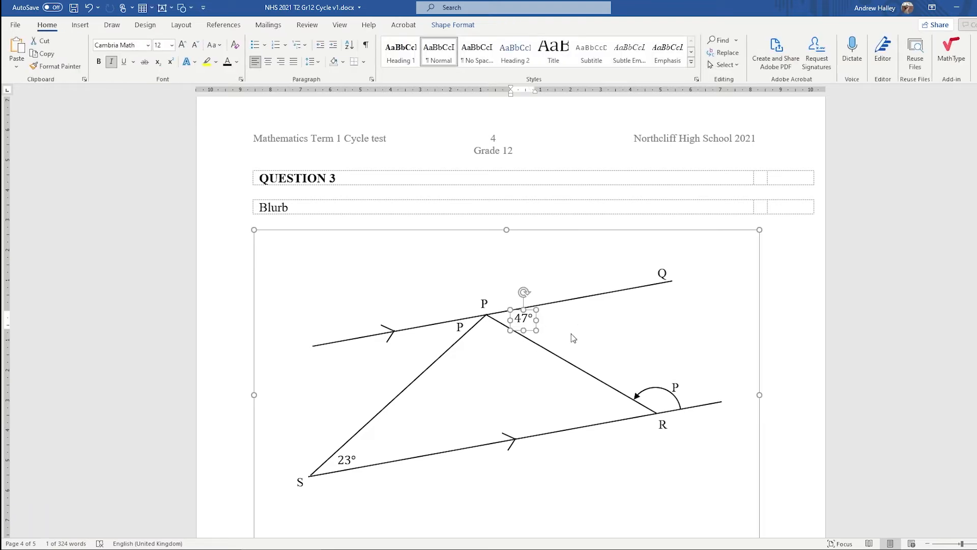
Step: Change the label in the angle left of PS, below the upper line, to 1 and set its font size to 10
double_click(461, 330)
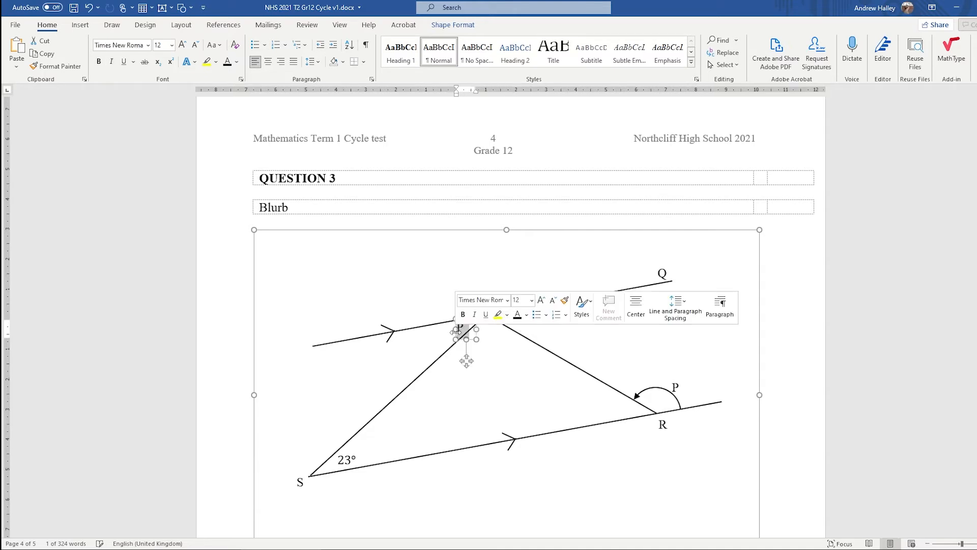
type("1")
left_click(477, 338)
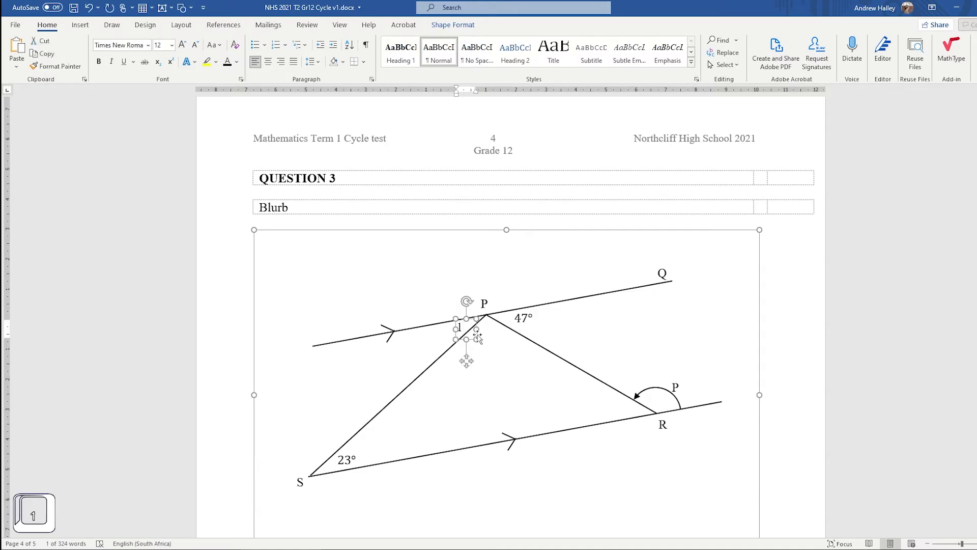
left_click(194, 48)
left_click(194, 48)
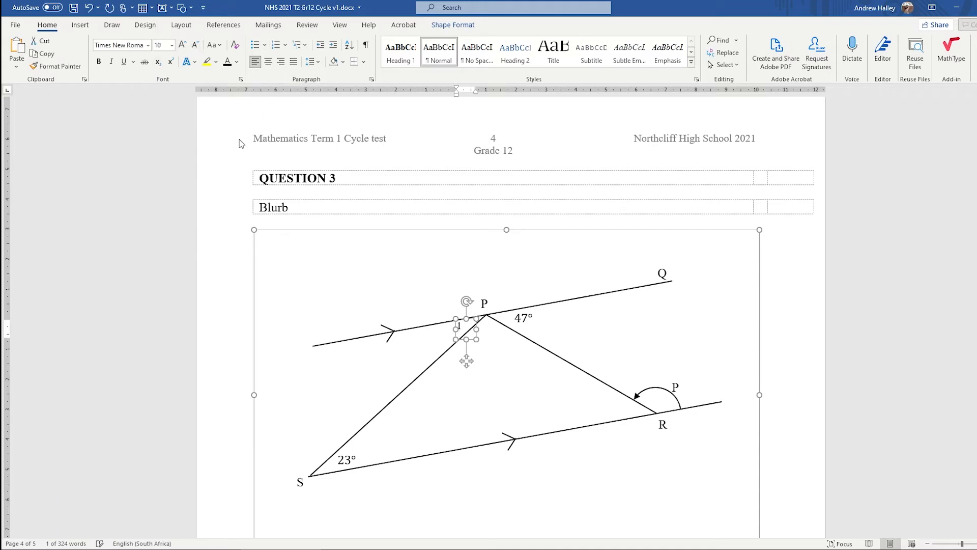
Step: Duplicate the 1 label into the triangle's angle at P and change the copy to 2
left_click_drag(476, 335, 505, 338)
type("2")
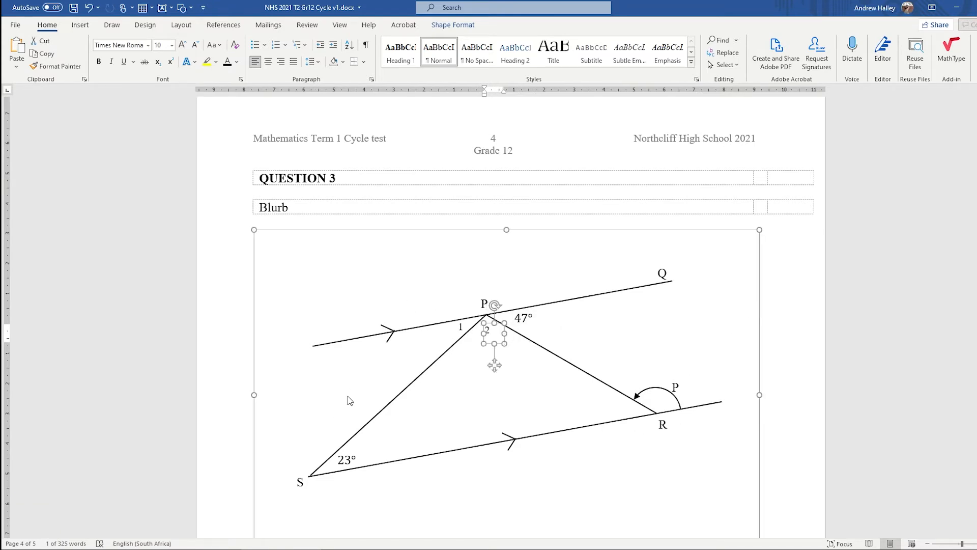
left_click(538, 382)
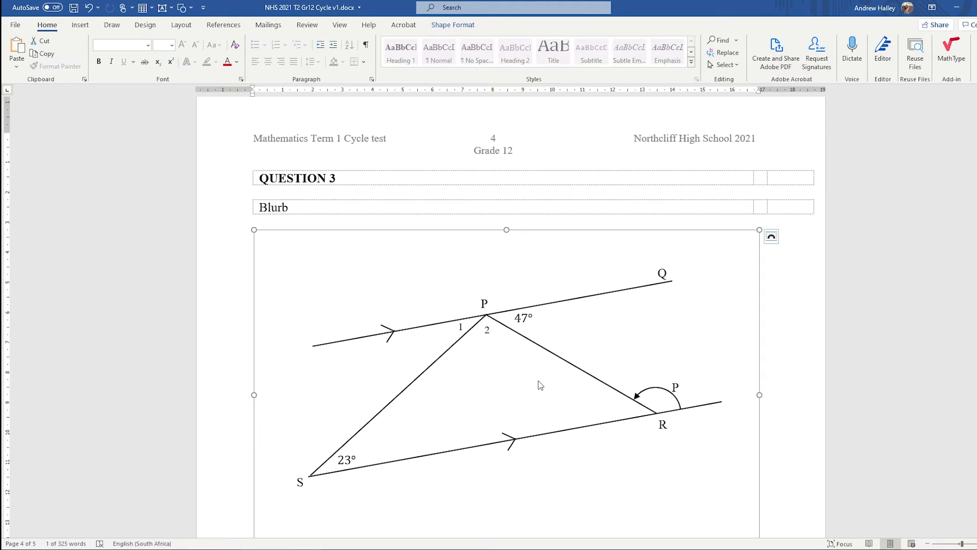
Step: Replace the Blurb placeholder under QUESTION 3 with the text "In the diagram below, PQ || SR"
double_click(269, 209)
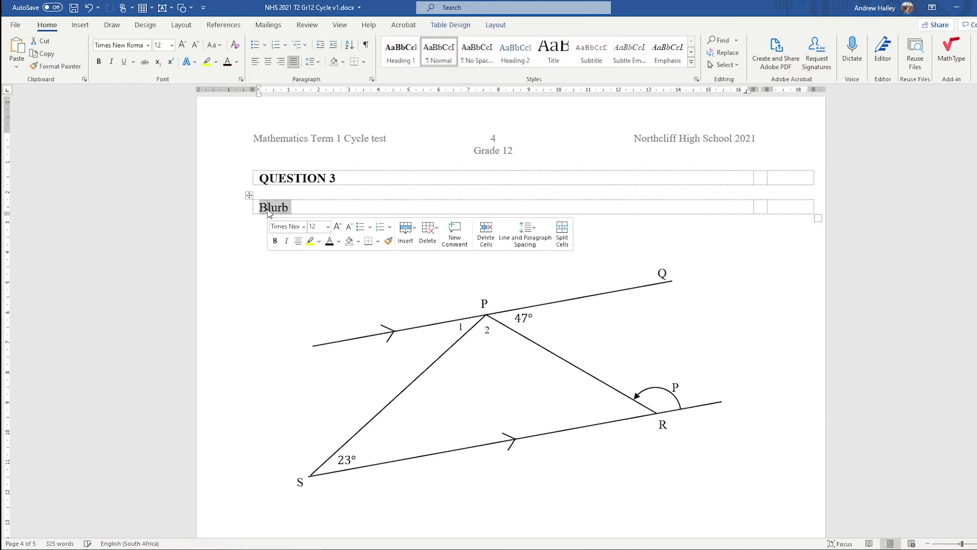
type("In th")
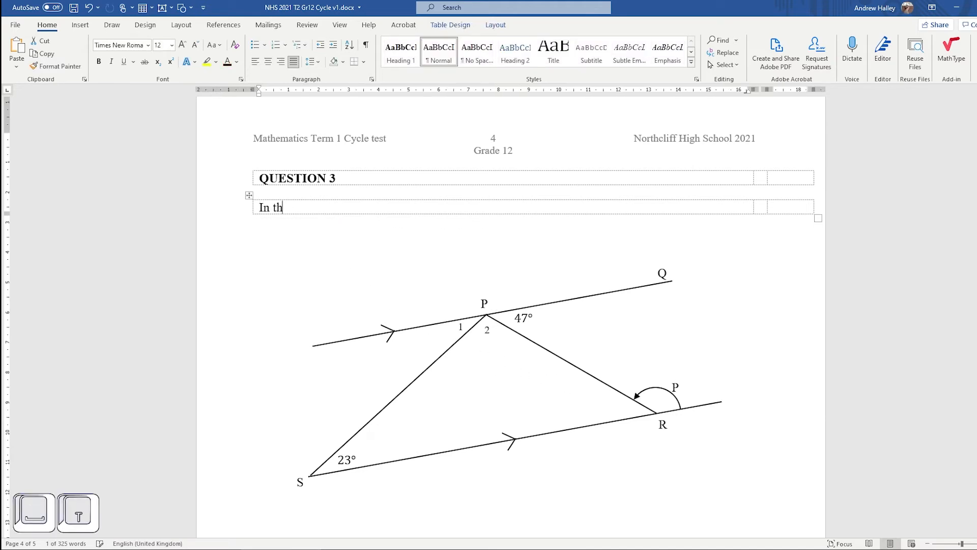
type("e dia")
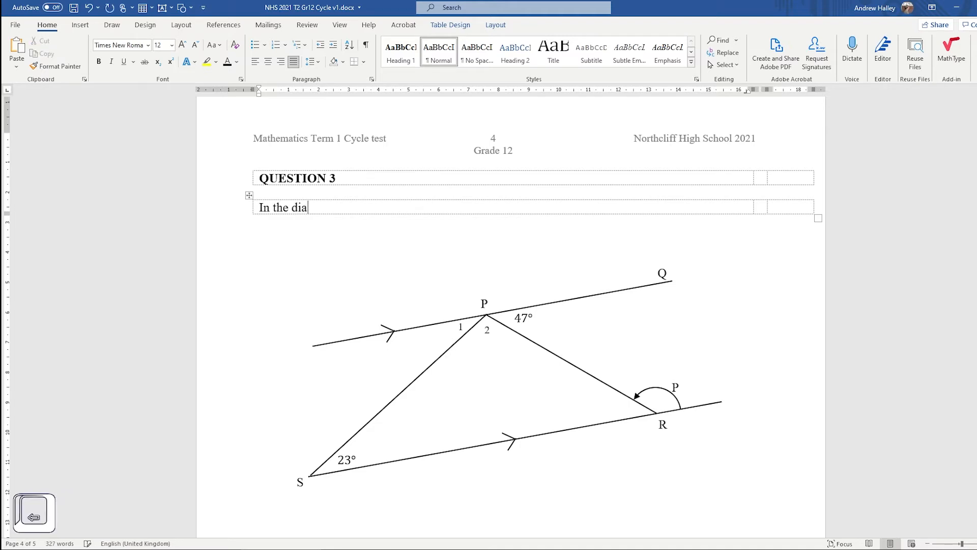
type("gram below,")
key("shift")
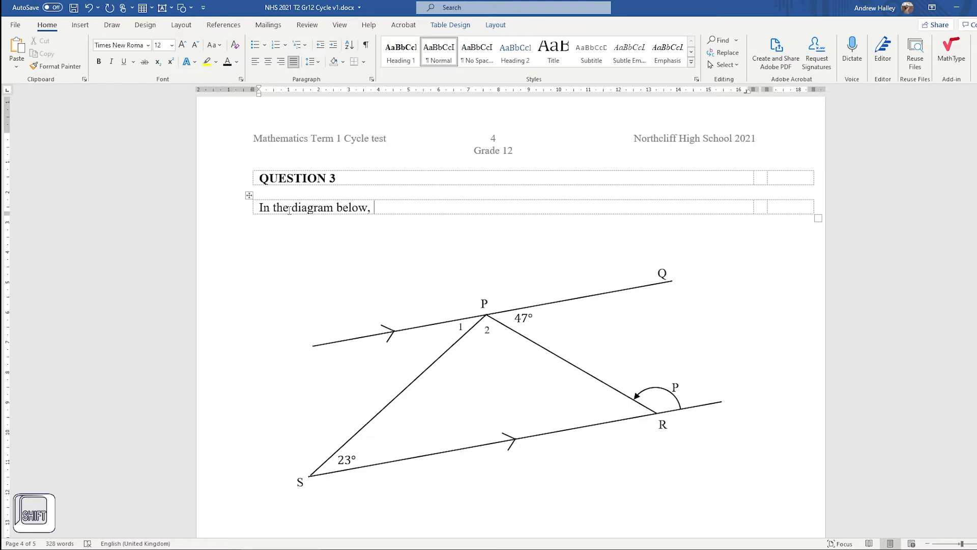
type("PQ")
type("||")
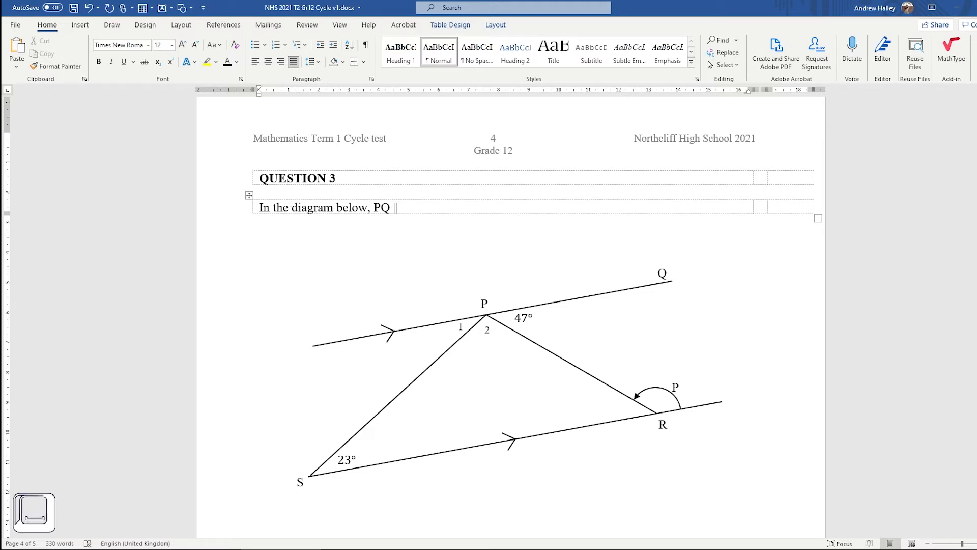
type(" SR")
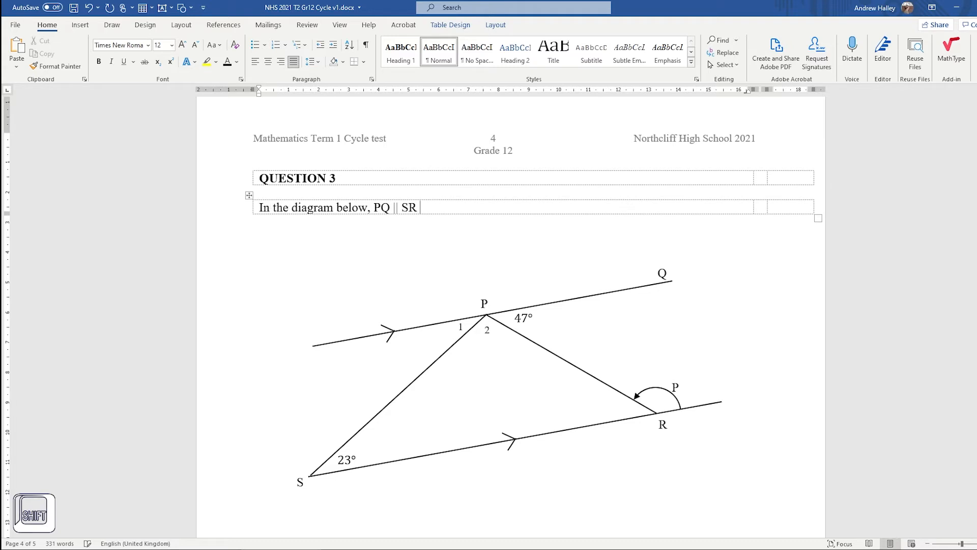
Step: Try the parallel symbol from the Geometry symbol set in a new equation after SR, and remove it again
key("alt+equal")
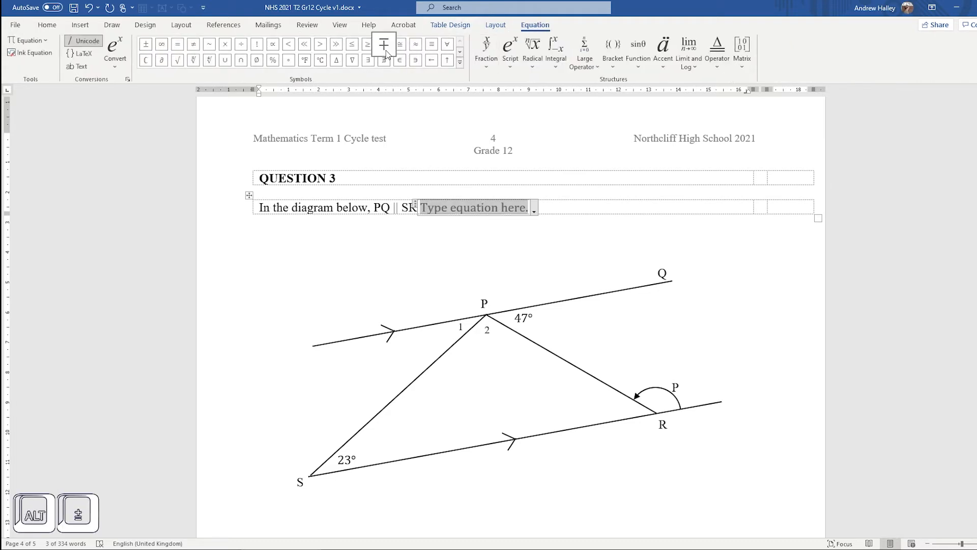
left_click(460, 63)
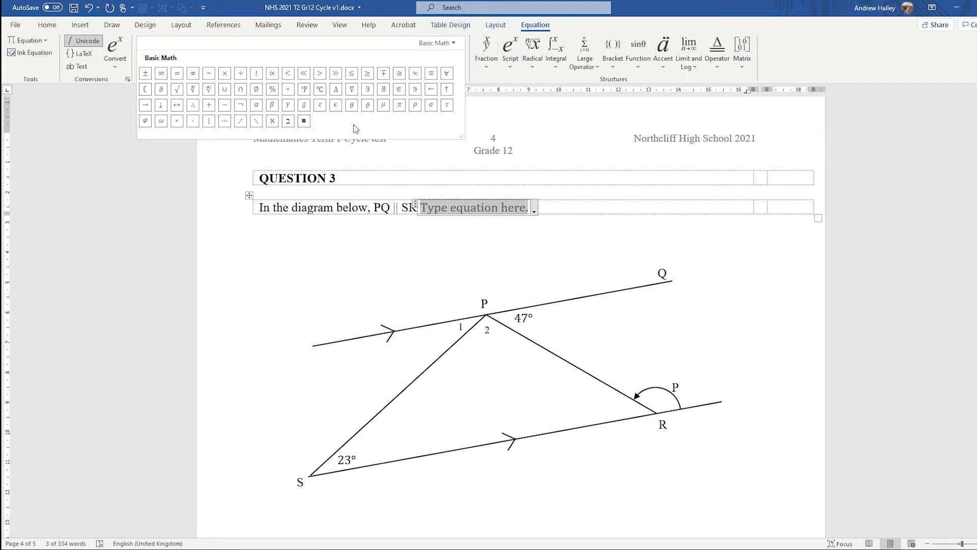
left_click(441, 44)
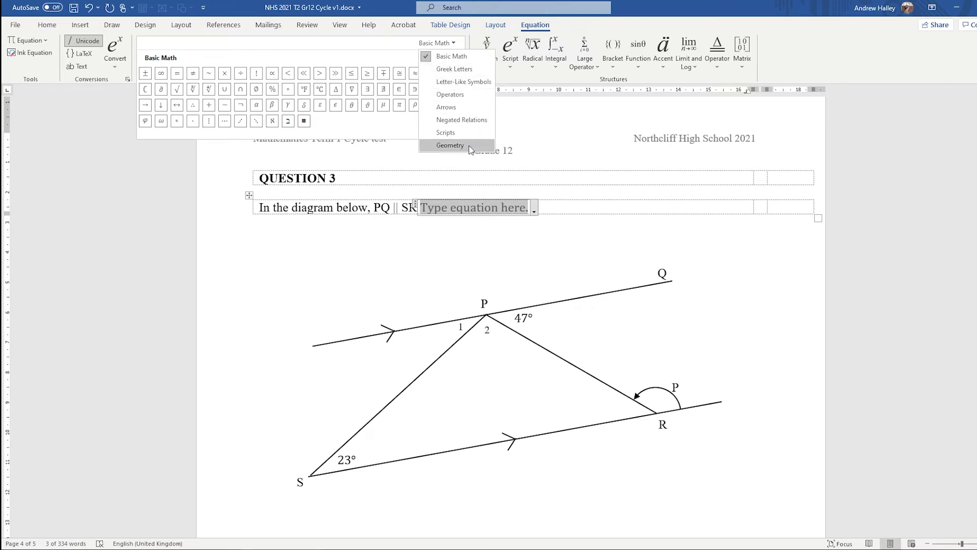
left_click(450, 146)
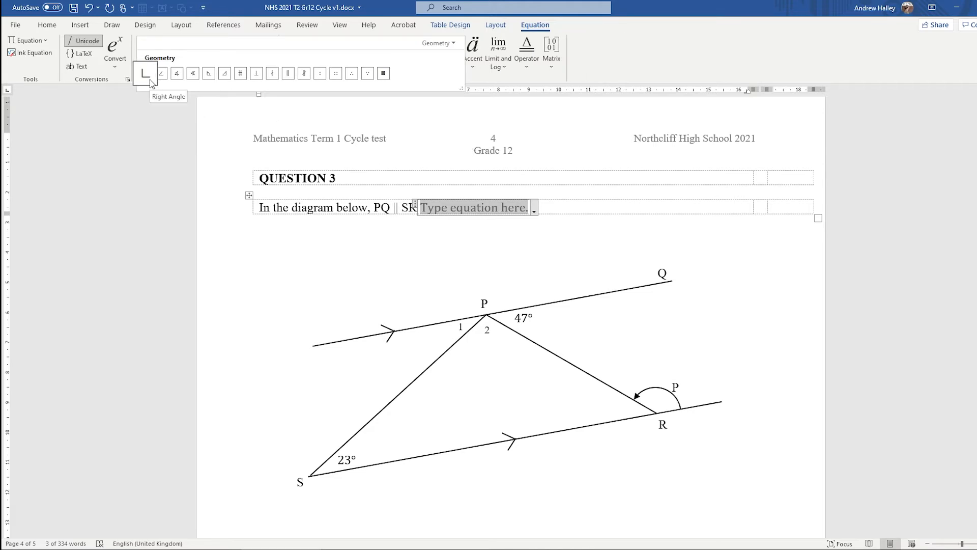
left_click(294, 74)
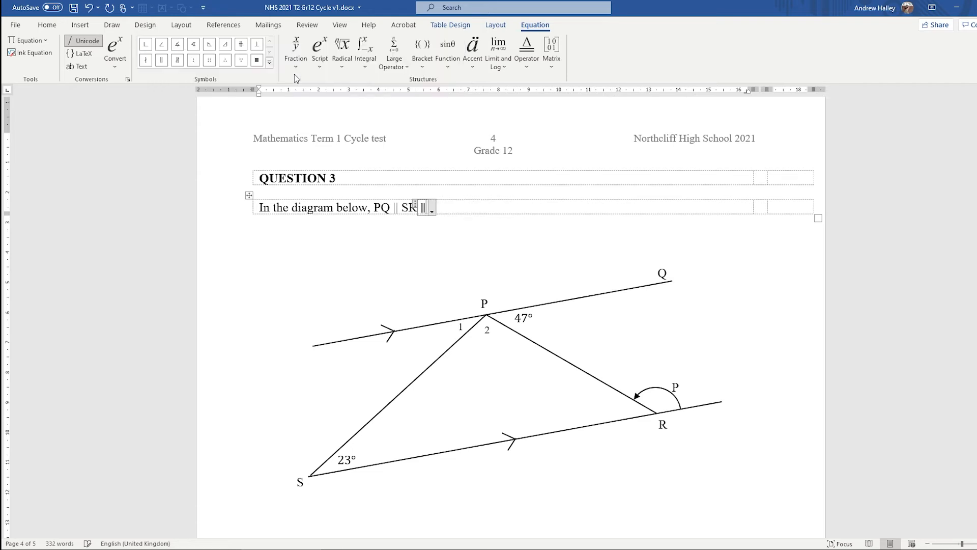
left_click(493, 207)
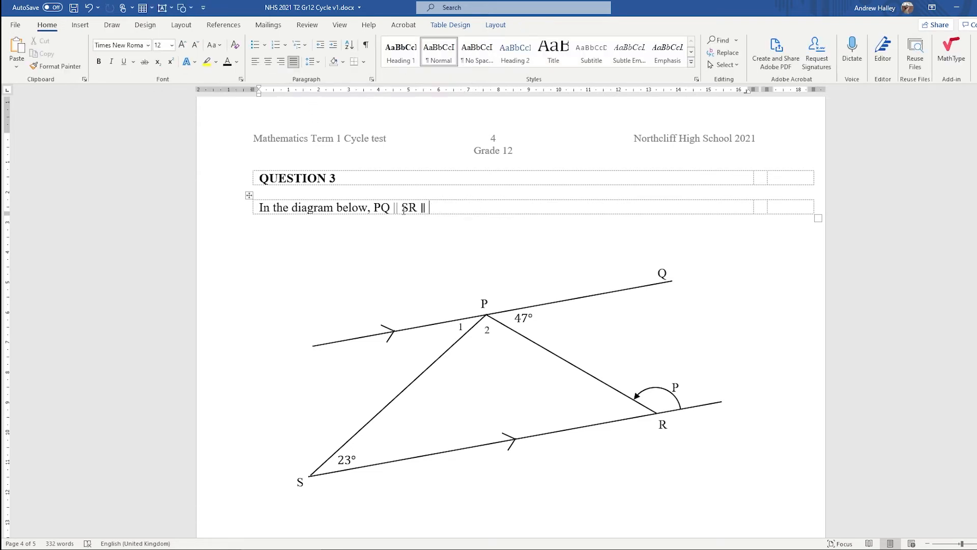
key("BackSpace")
Step: Continue the sentence with ", with" and an inline equation showing S with a hat accent
type(", with")
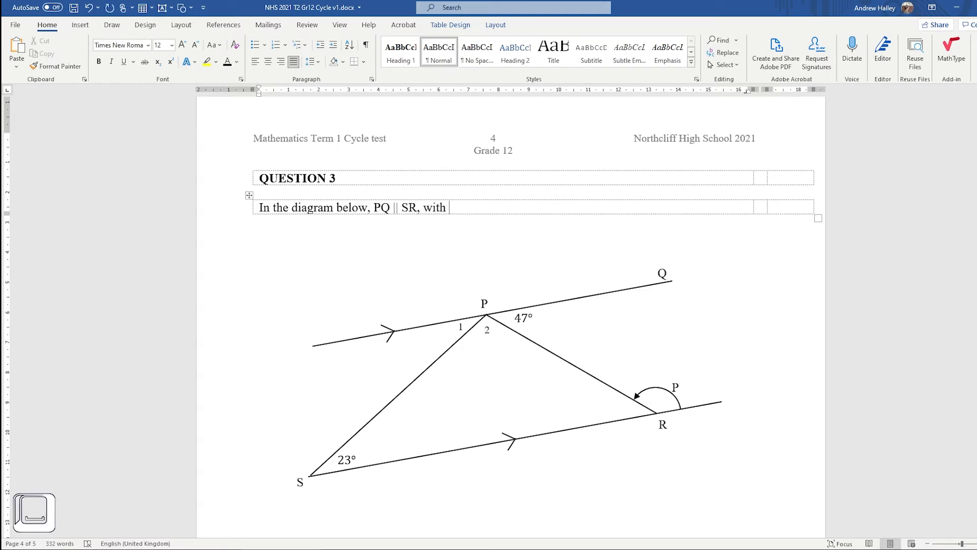
key("alt+equal")
type("S")
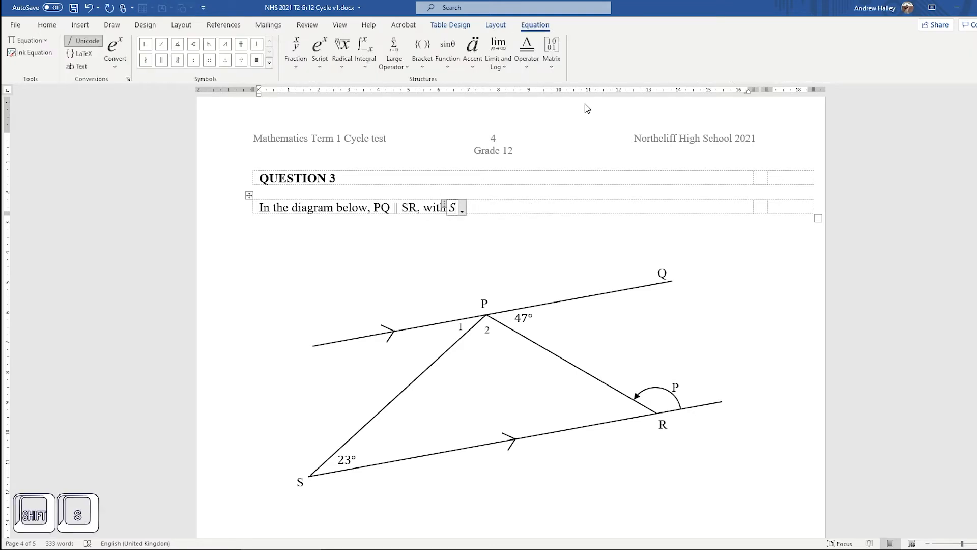
left_click(473, 53)
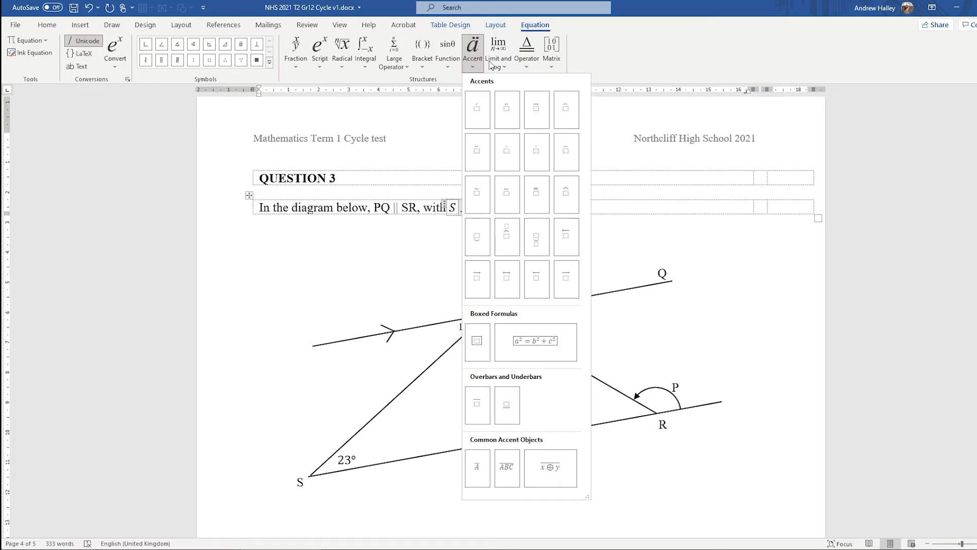
left_click(565, 112)
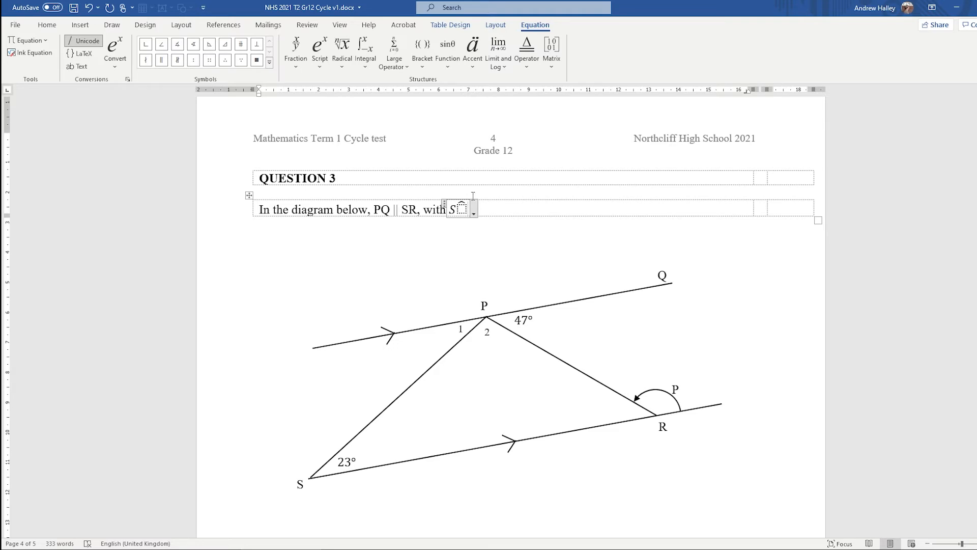
key("Left")
type("S")
key("Left")
key("Left")
key("BackSpace")
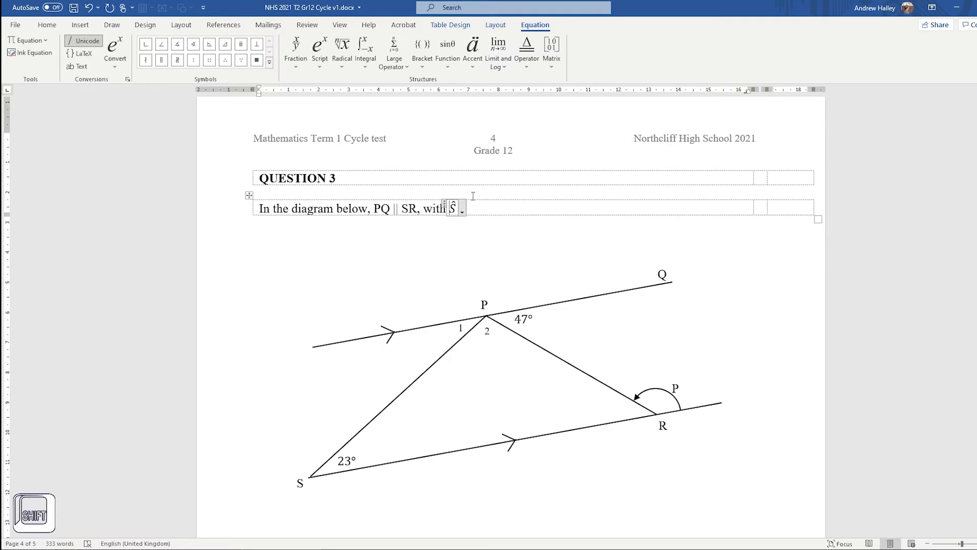
Step: Make the hatted S upright instead of italic and extend its equation with = 23°
key("shift+Right")
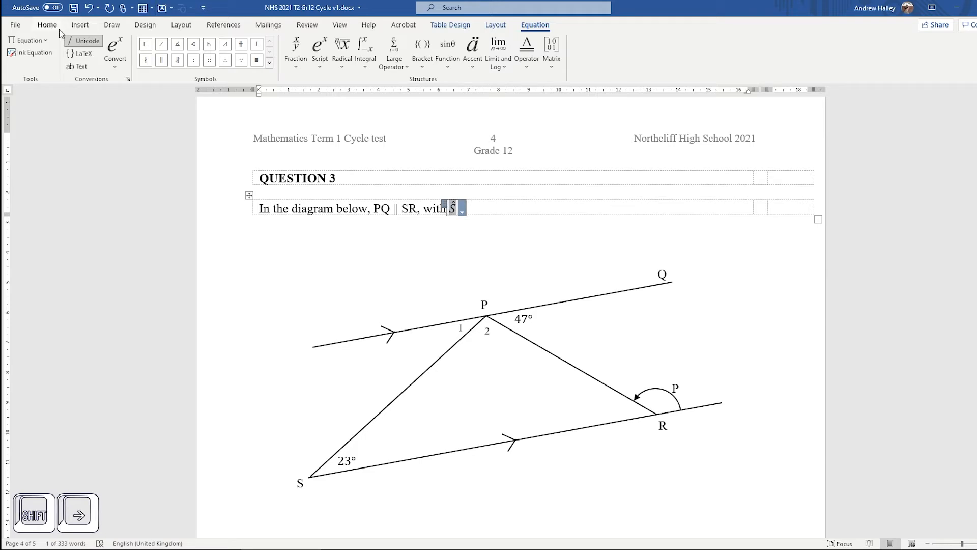
left_click(47, 24)
left_click(109, 62)
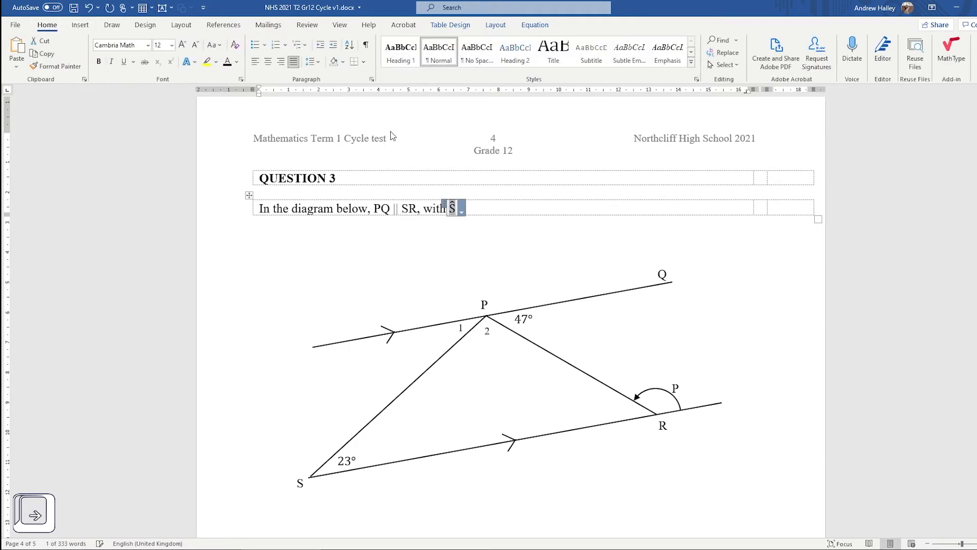
left_click(503, 213)
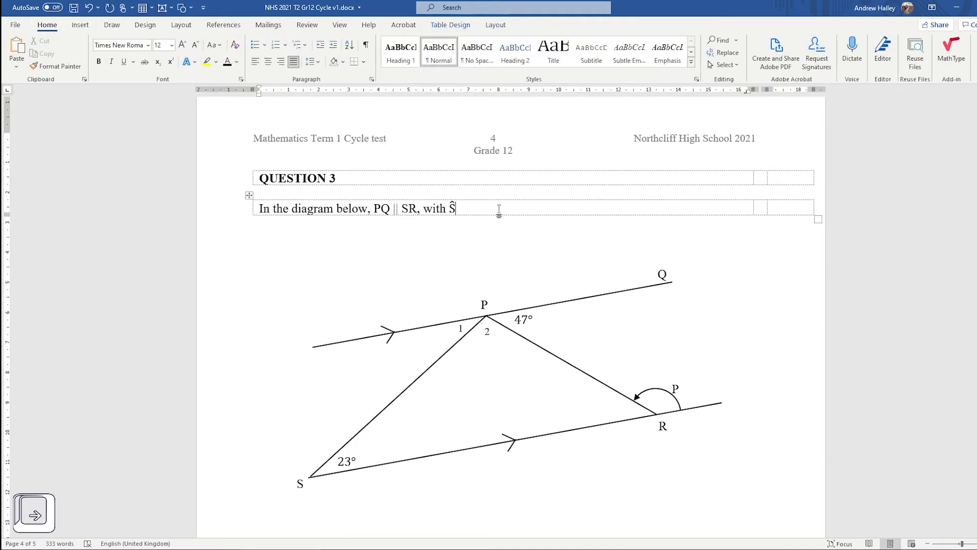
key("Left")
type("=23\\degree")
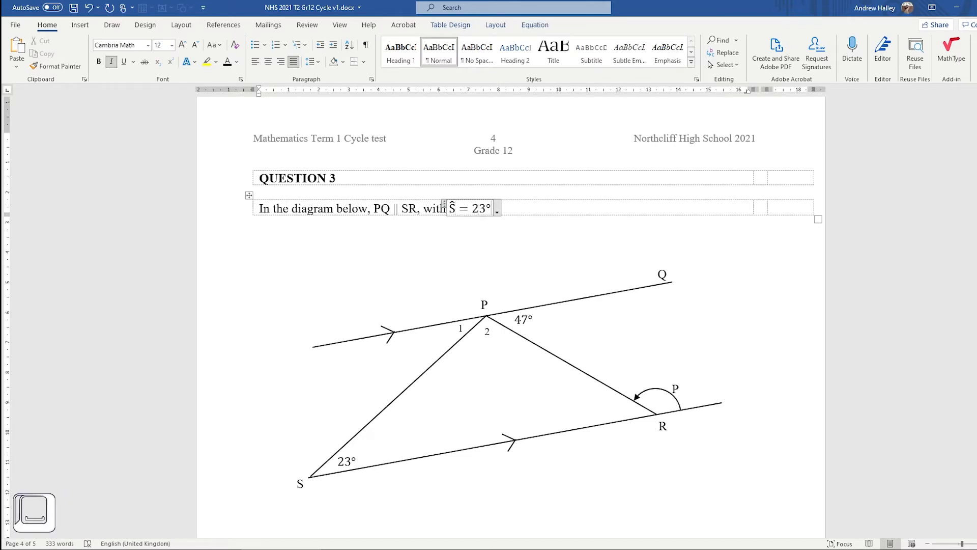
Step: Add "and" plus an upright equation for angle QPR = 47°, with a hat over the P, and end the sentence with a full stop
key("Right")
type("and")
key("alt+equal")
type("QP\\hat  R")
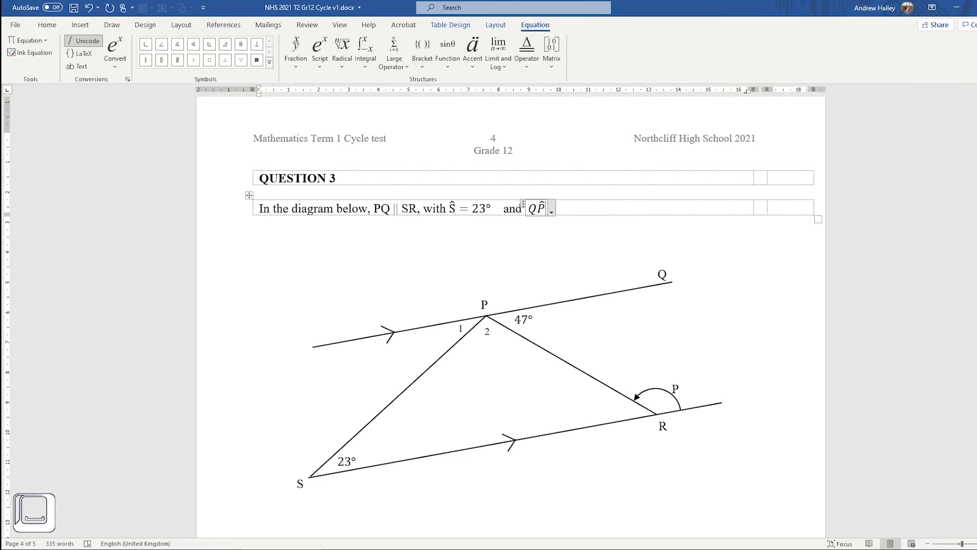
key("shift+Left")
key("shift+Left")
type("=47\\degree")
key("Right")
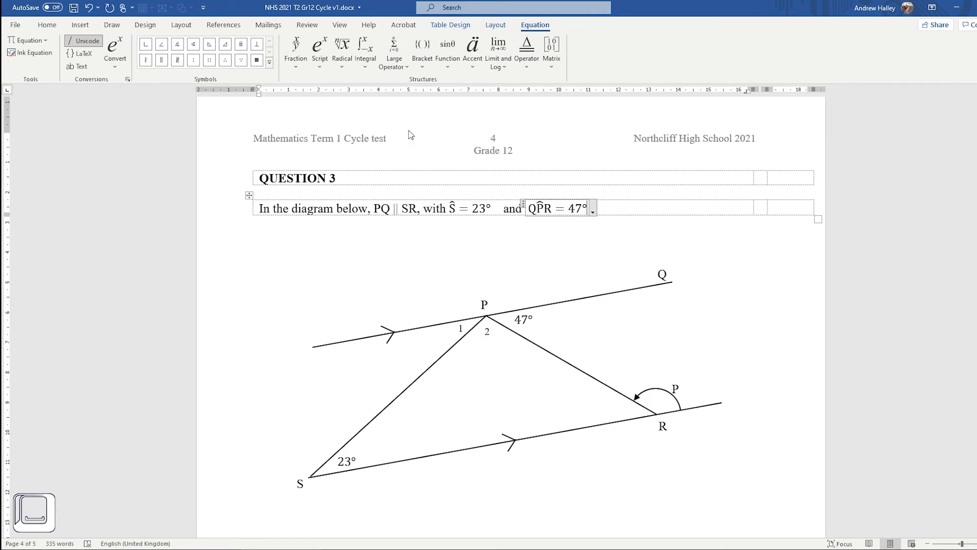
type(".")
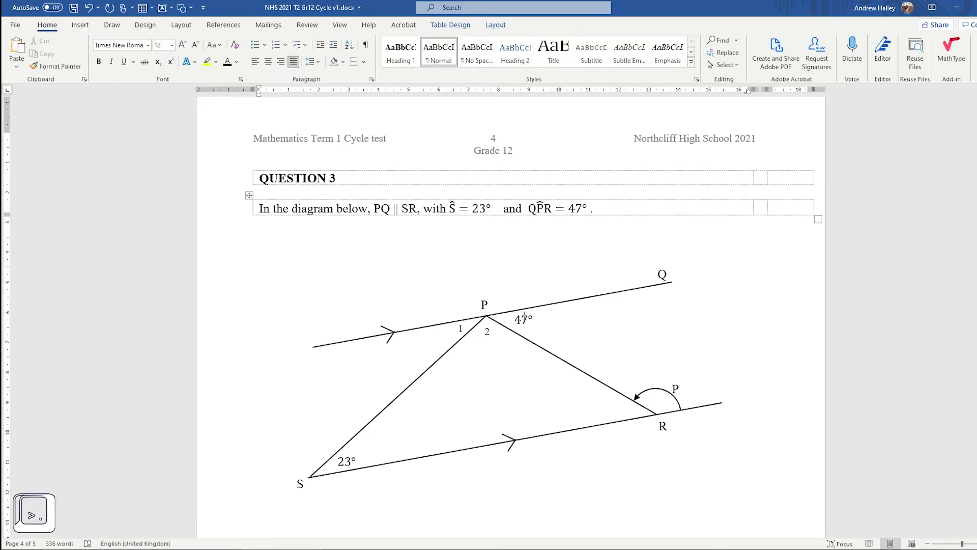
Step: Delete the open arrowheads marking the upper line and line SR as parallel
left_click(392, 338)
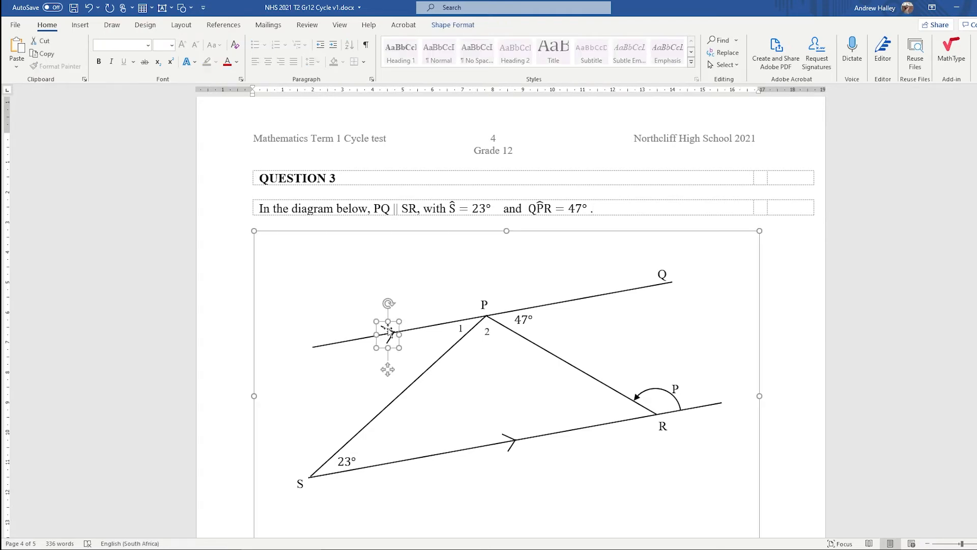
left_click_drag(388, 332, 511, 440)
key("Delete")
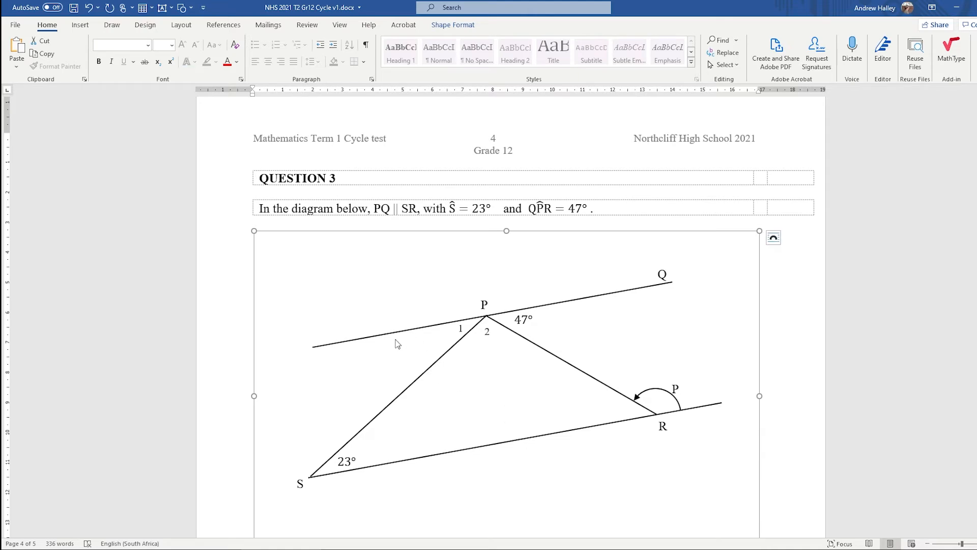
Step: Duplicate the P vertex label above the upper line's left part and clear the copy's text
left_click(483, 307)
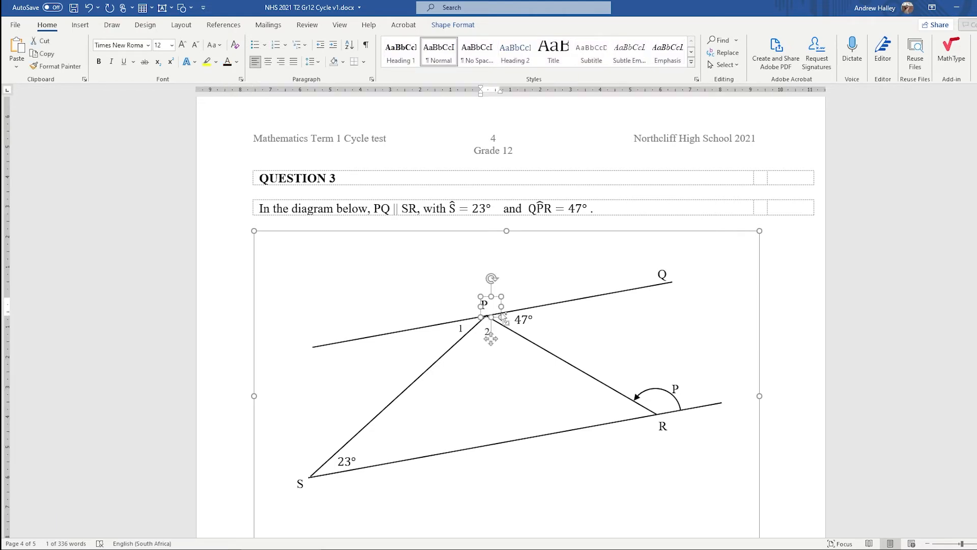
left_click_drag(502, 316, 390, 307)
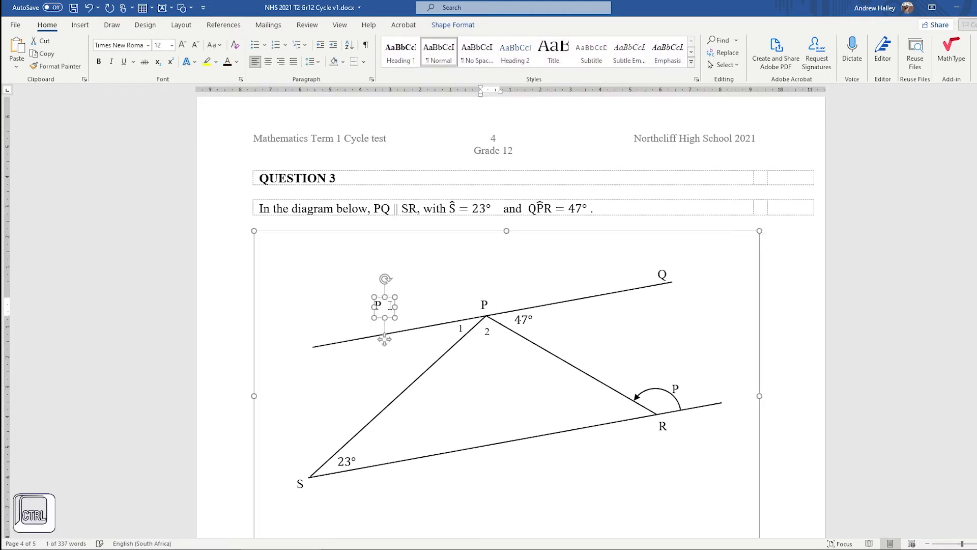
left_click(390, 305)
key("BackSpace")
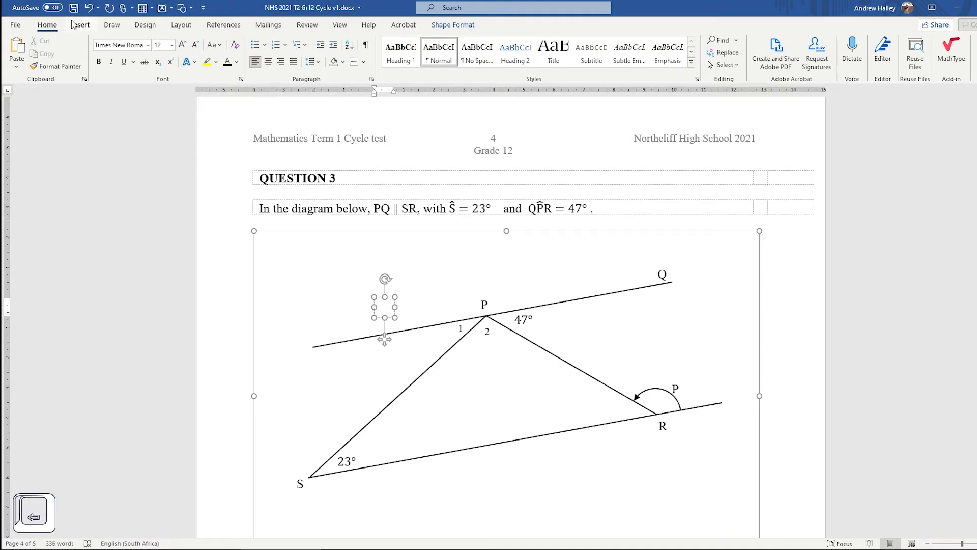
Step: Insert the Black Right-Pointing Pointer symbol (25BA, Times New Roman) into the emptied text box
key("alt+n")
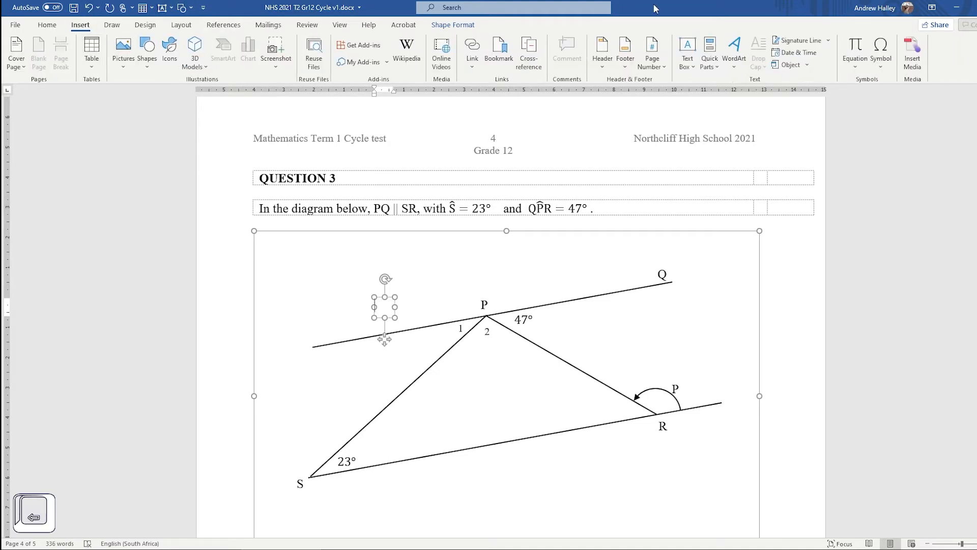
left_click(880, 64)
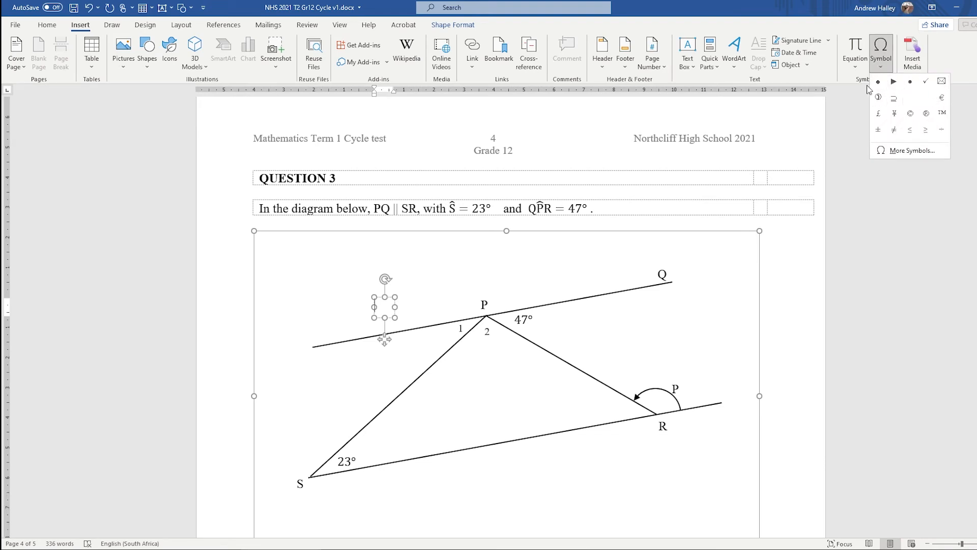
left_click(898, 153)
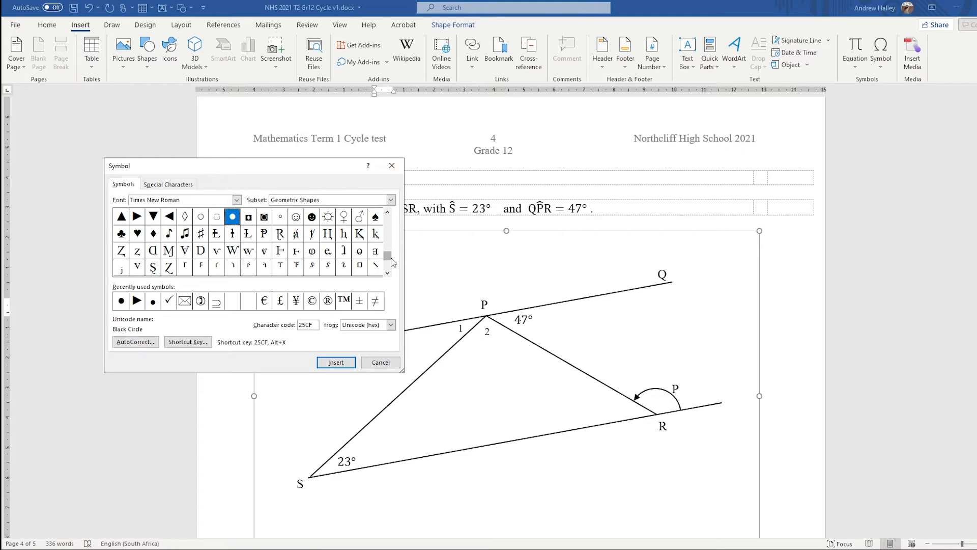
mouse_move(390, 257)
left_mouse_down()
mouse_move(390, 231)
mouse_move(387, 275)
left_mouse_up()
left_click(388, 274)
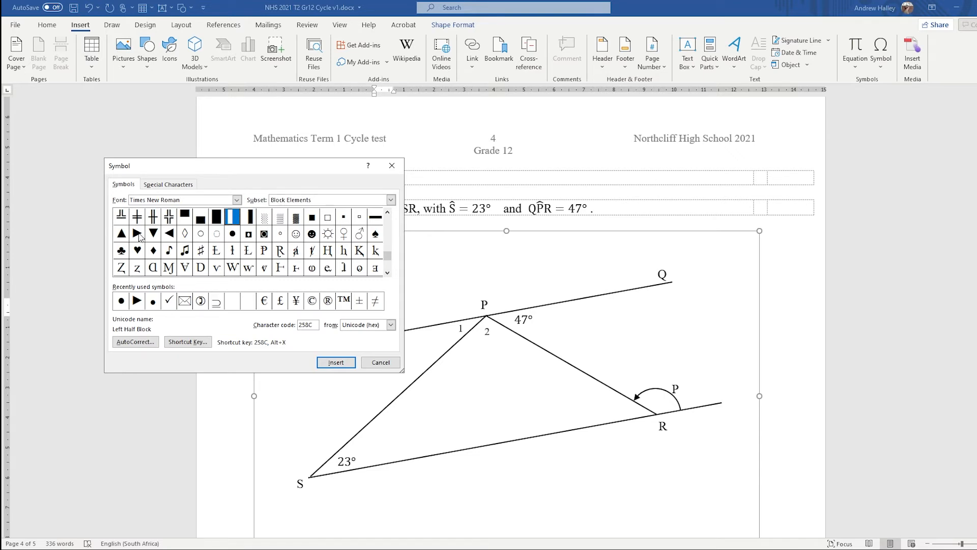
left_click(137, 233)
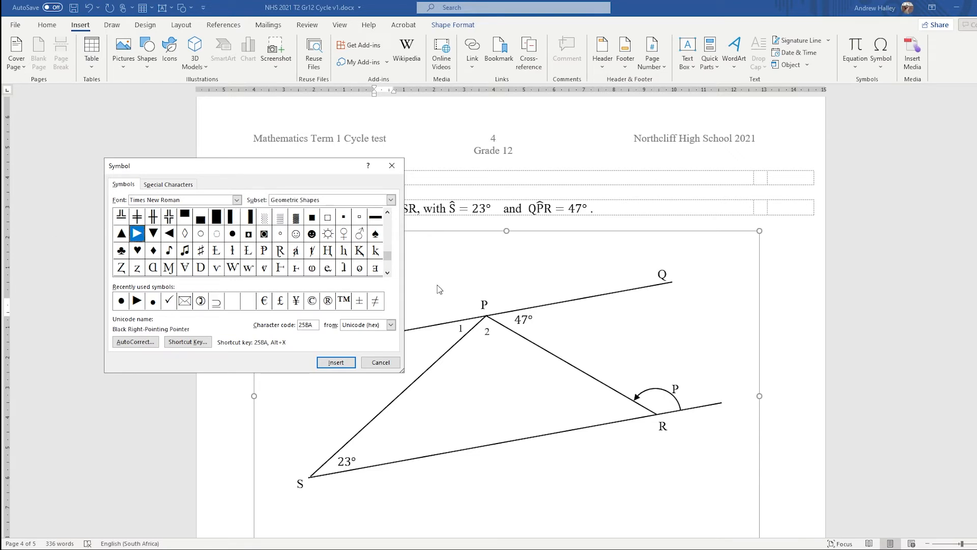
left_click(336, 362)
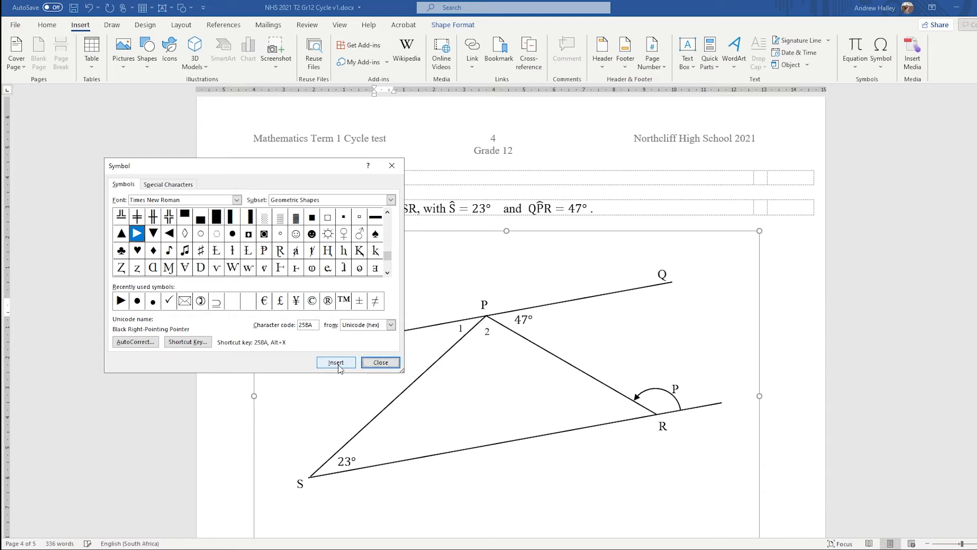
Step: Place the solid pointer on the upper line's left part and rotate it slightly anticlockwise to match the line's slope
left_click(381, 362)
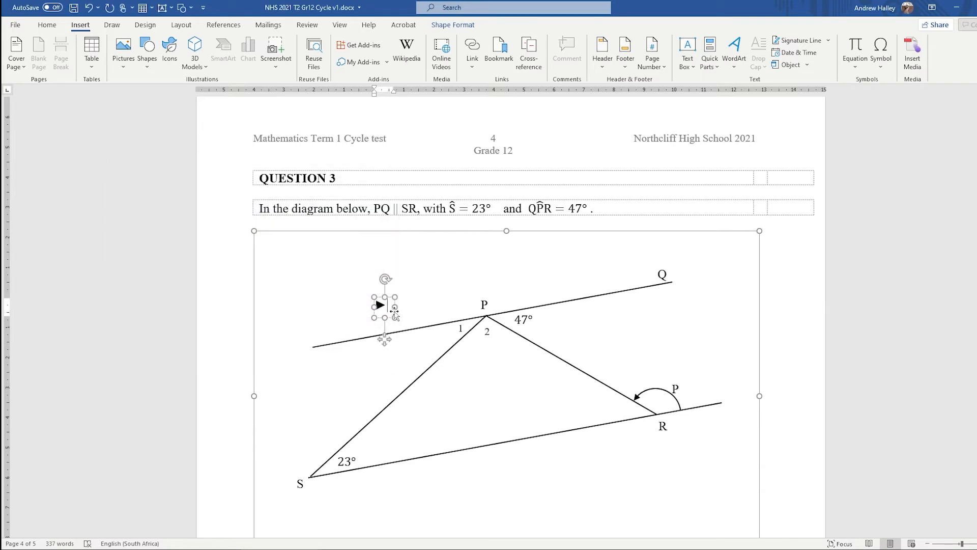
left_click_drag(395, 314, 412, 342)
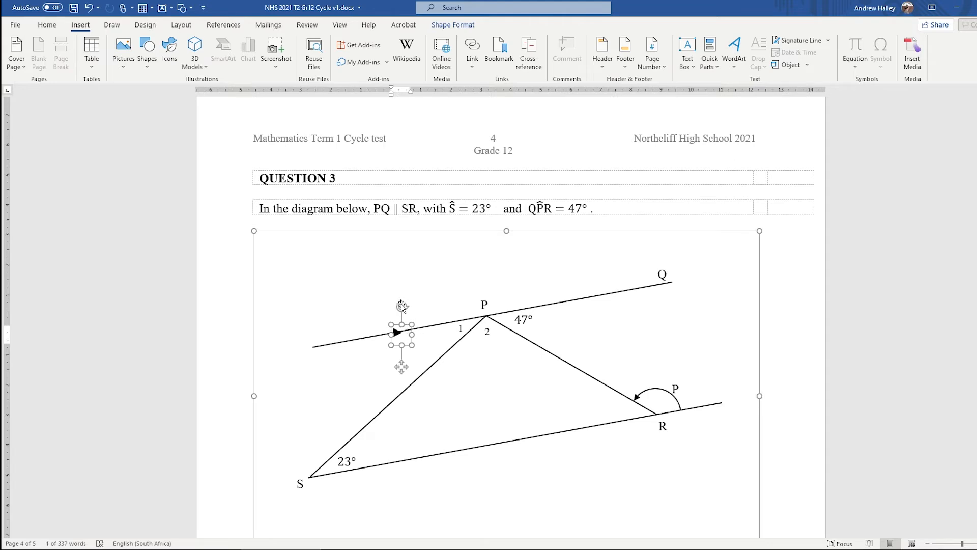
left_click_drag(402, 306, 400, 304)
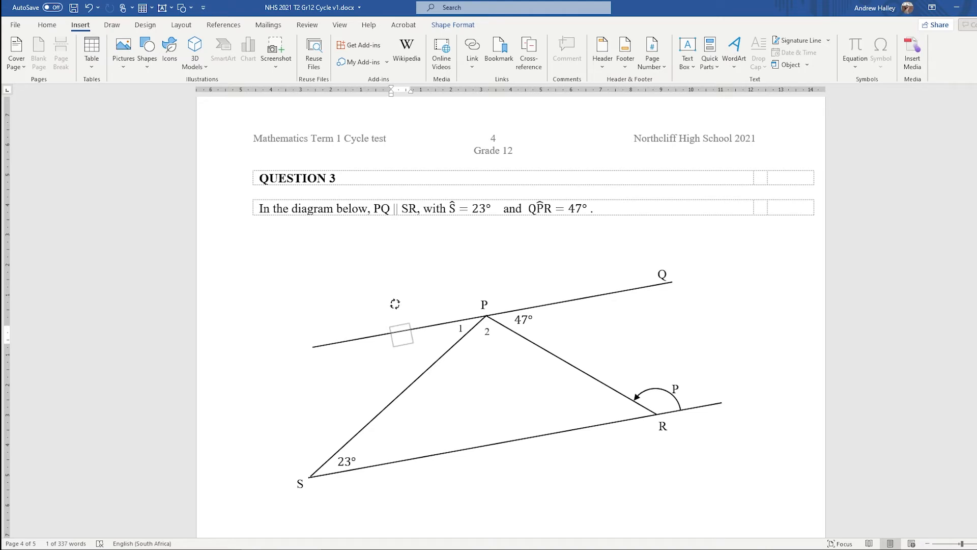
left_click_drag(395, 304, 396, 306)
left_click_drag(409, 346, 407, 341)
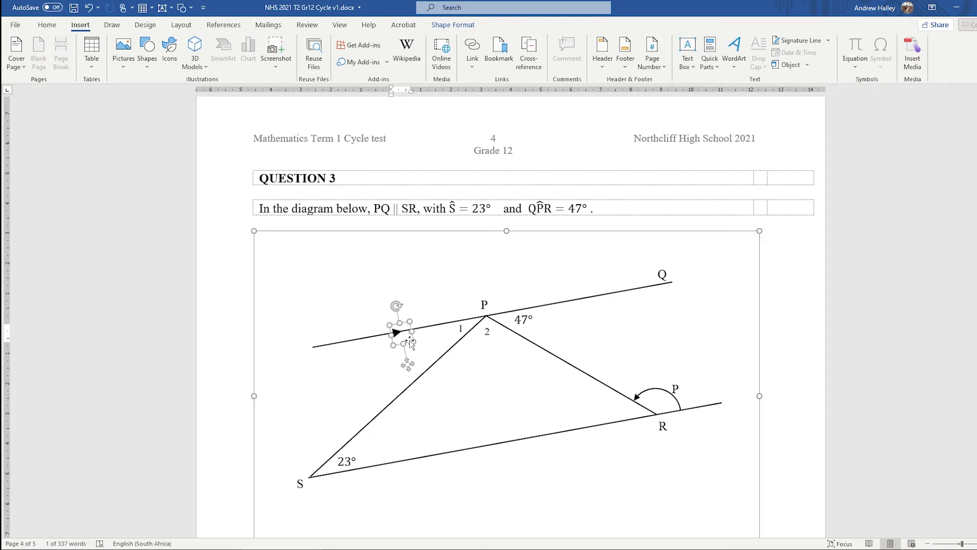
Step: Copy the rotated solid pointer into the same diagram canvas and place the copy on the middle of line SR
right_click(410, 341)
left_click(445, 97)
left_click(544, 480)
right_click(544, 480)
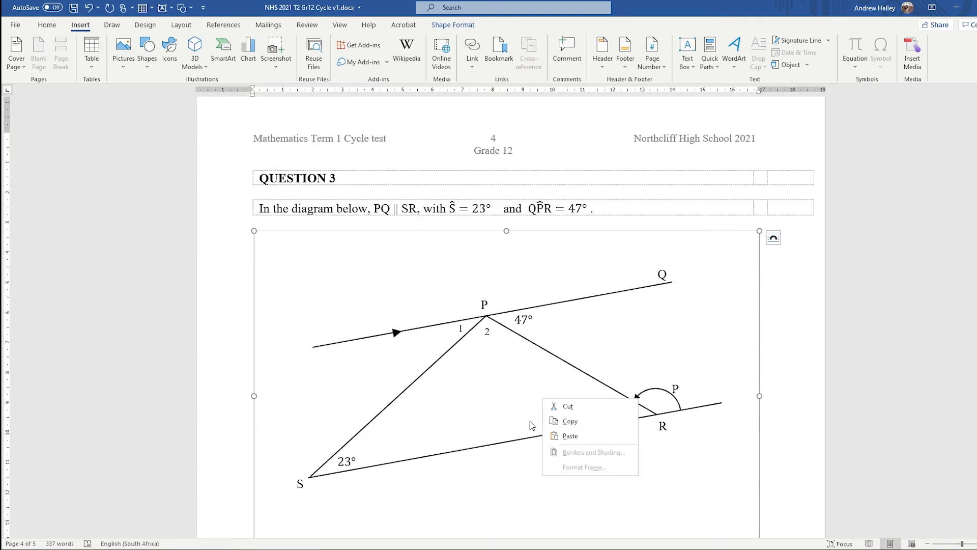
left_click(560, 435)
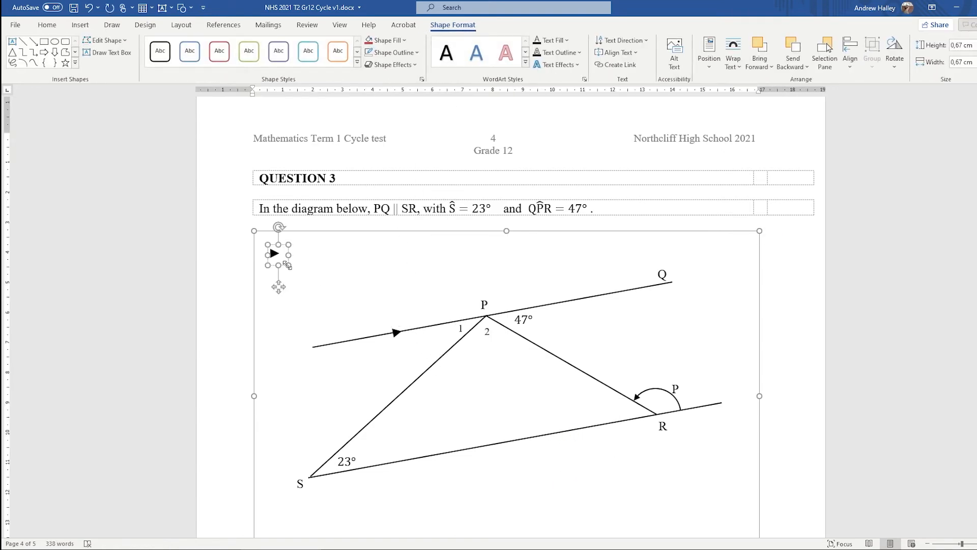
left_click_drag(286, 270, 499, 454)
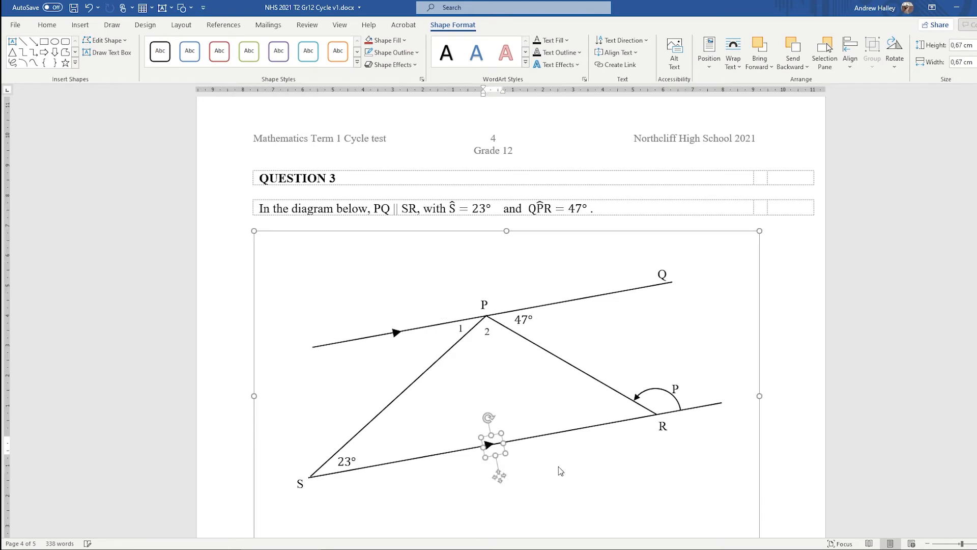
left_click(565, 470)
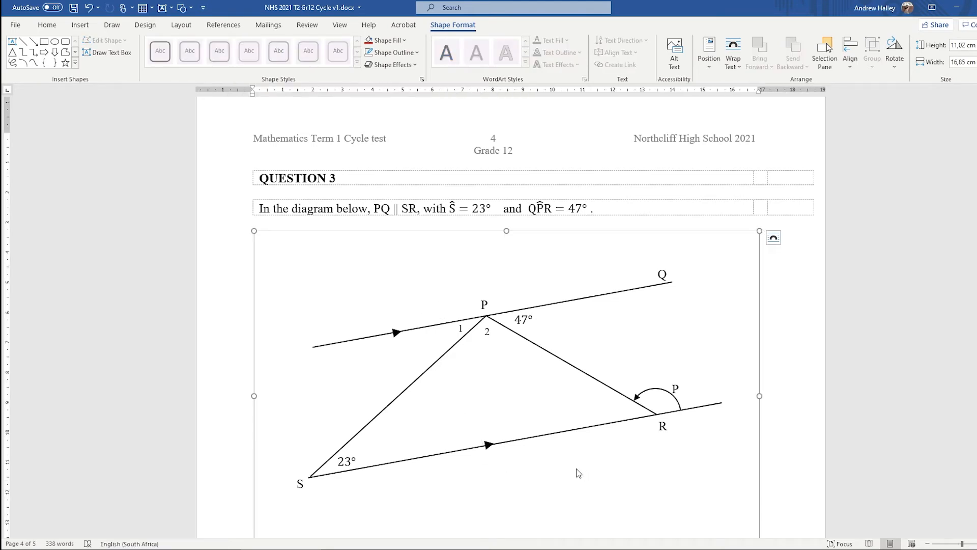
Step: Insert a page break before the Question 4 heading so the question starts on a new page
scroll(579, 473, "down", 10)
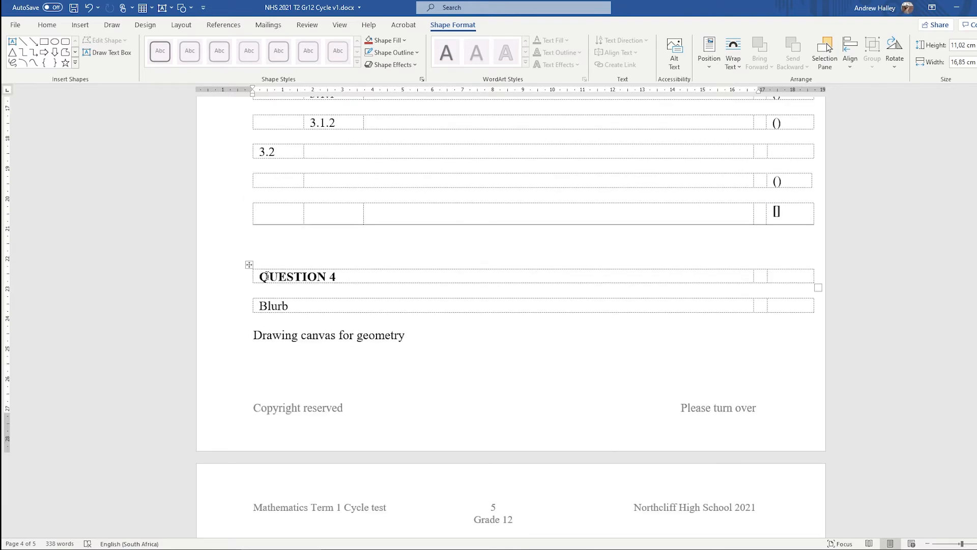
left_click(263, 276)
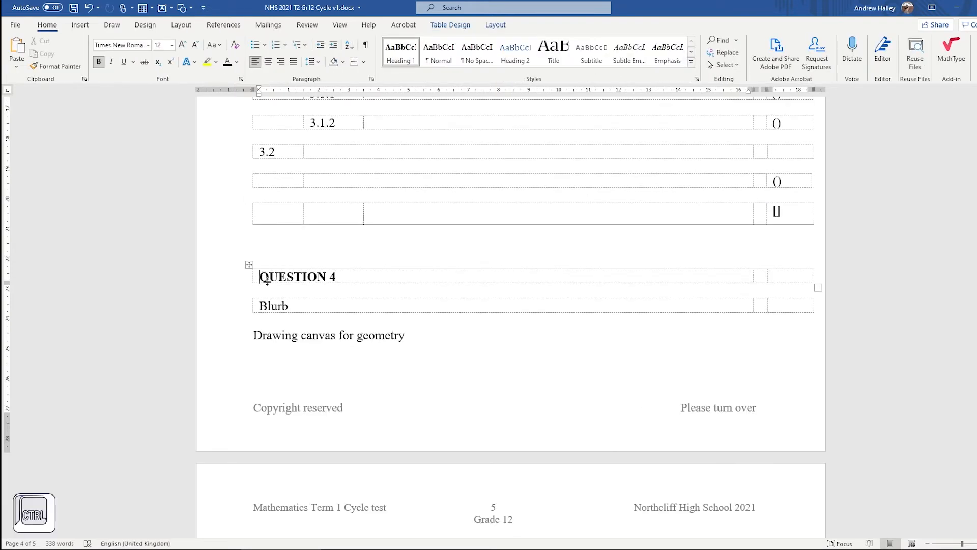
key("ctrl+Return")
scroll(307, 294, "down", 5)
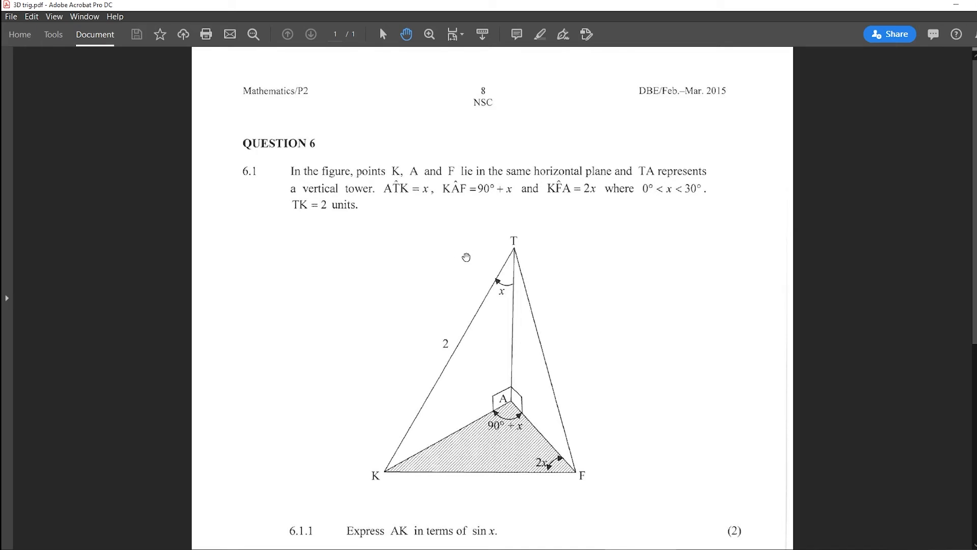
Step: Return to the Word test document and delete the "Drawing canvas for geometry" placeholder under Question 4's blurb
key("alt+Tab")
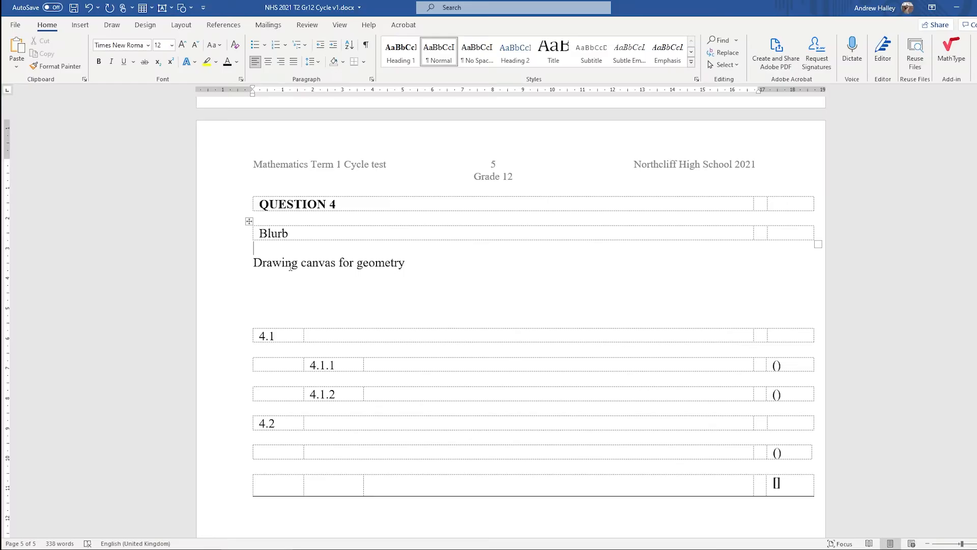
left_click(275, 289)
left_click(234, 263)
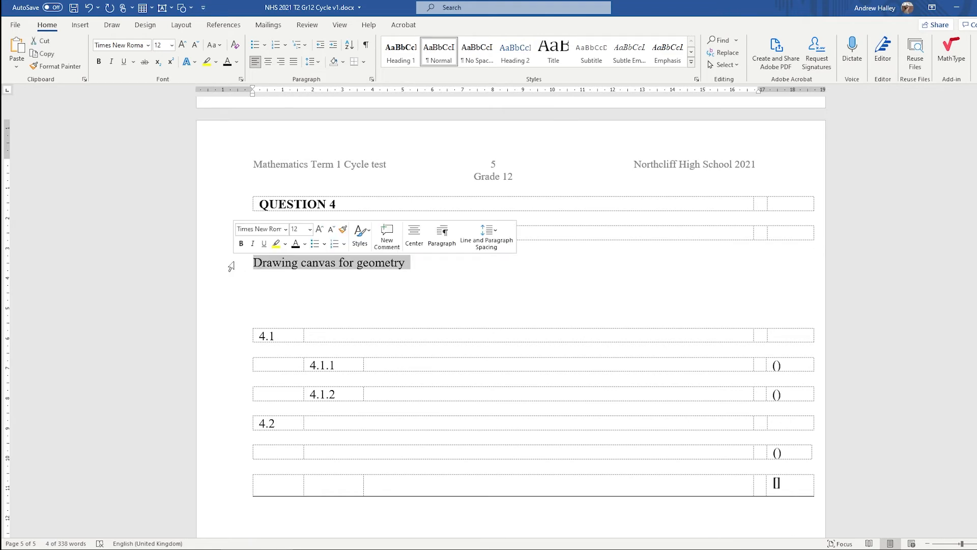
key("Delete")
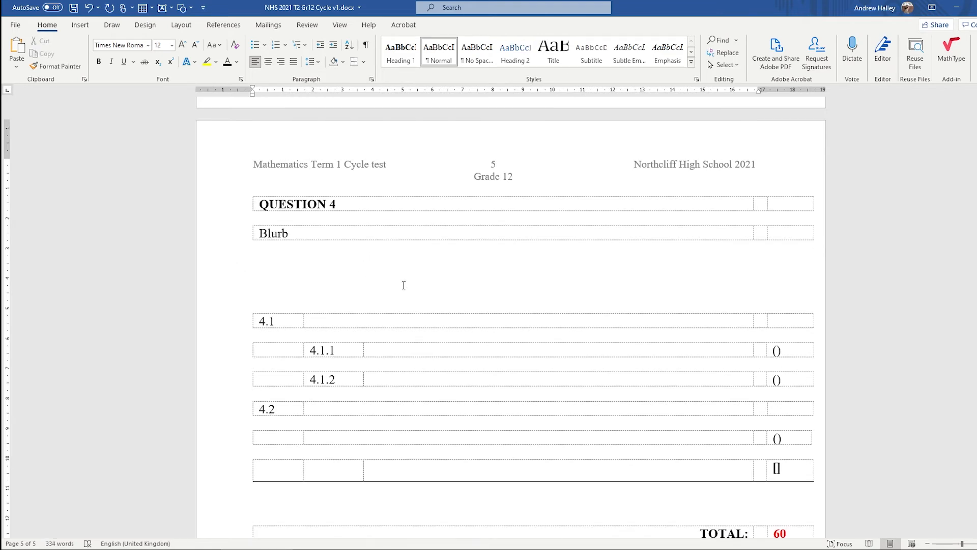
Step: Insert a new drawing canvas on the empty line below Question 4's blurb
scroll(407, 254, "up", 15)
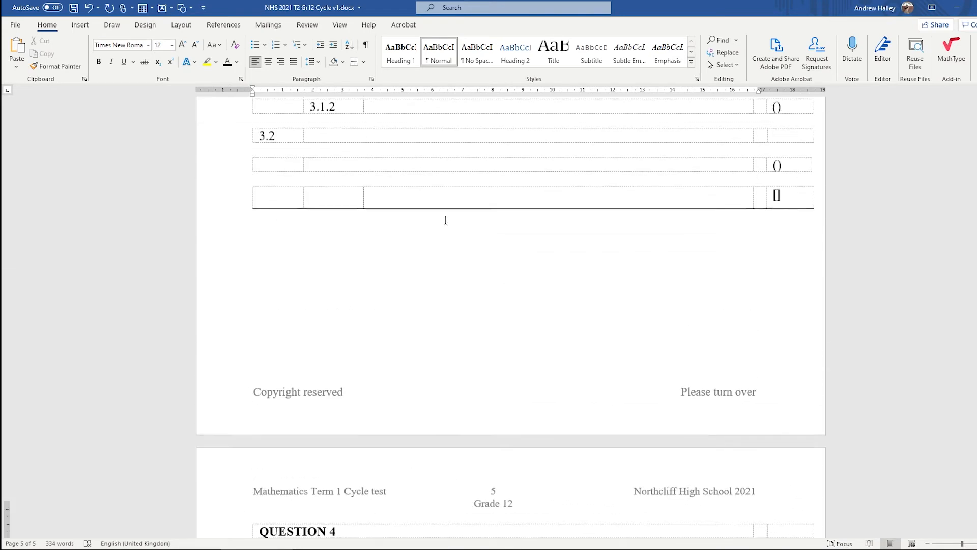
left_click(341, 278)
scroll(601, 277, "down", 15)
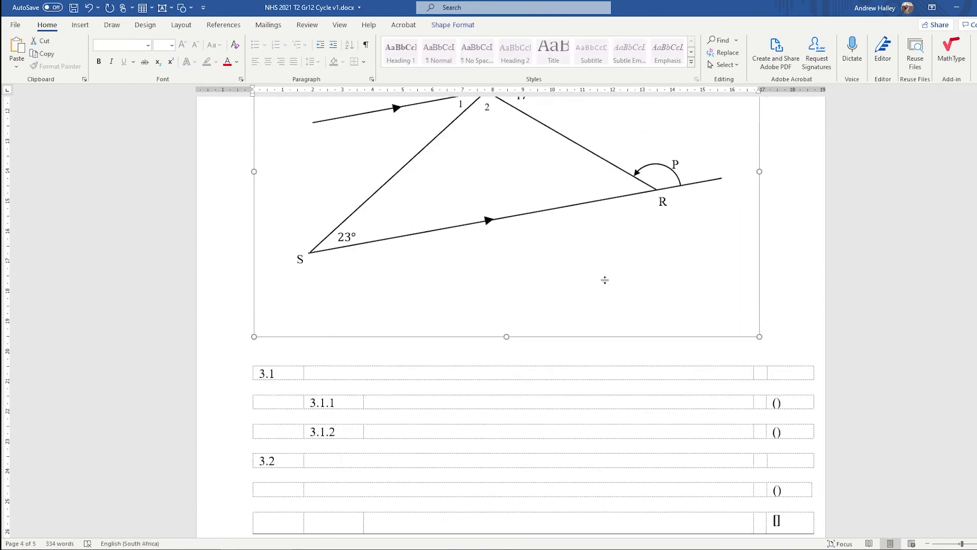
left_click(279, 288)
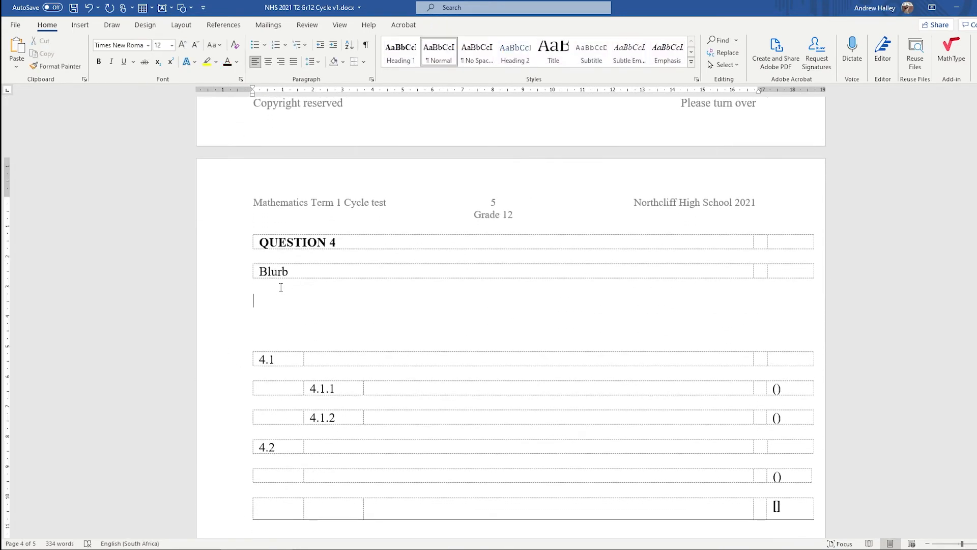
left_click(80, 26)
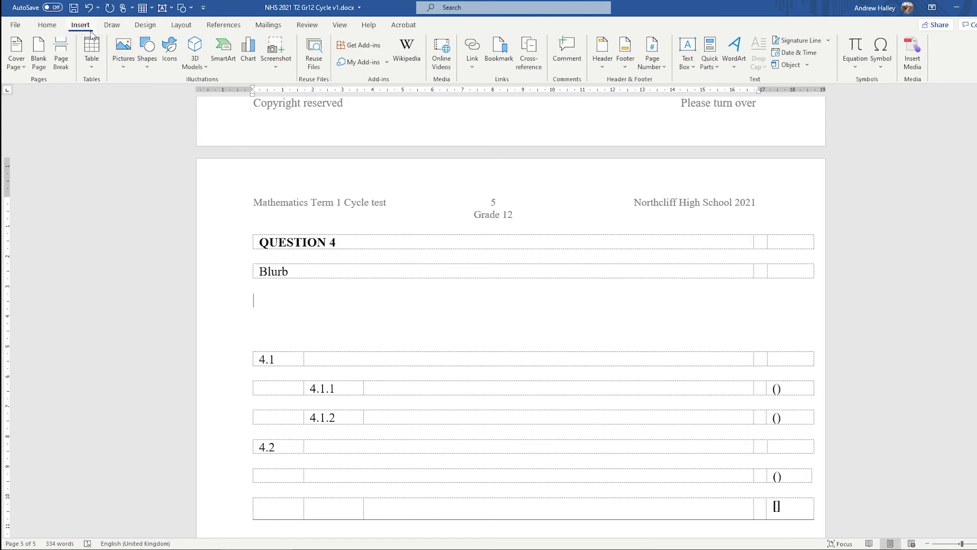
left_click(146, 59)
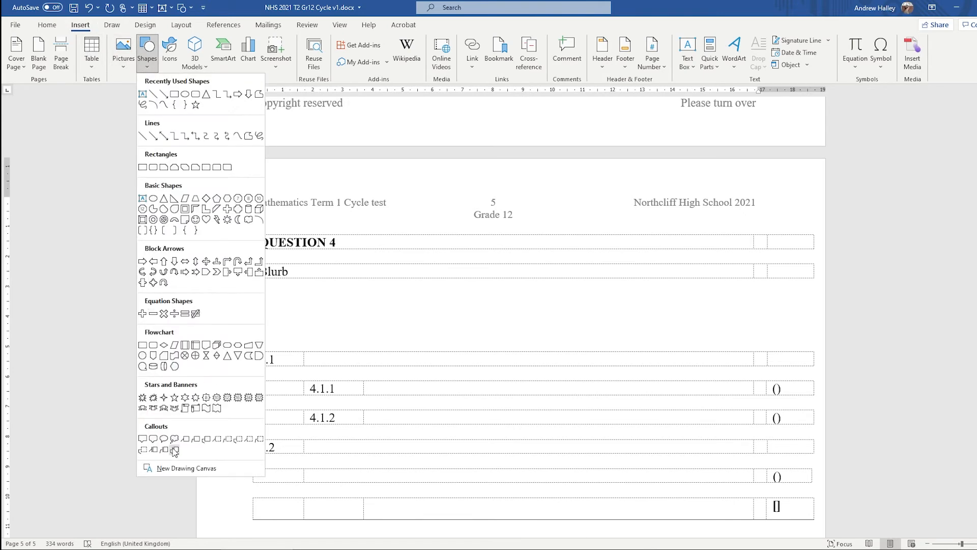
left_click(184, 468)
Step: Enlarge the Question 4 drawing canvas to about 16.56 cm wide and 10.32 cm high
scroll(494, 377, "down", 3)
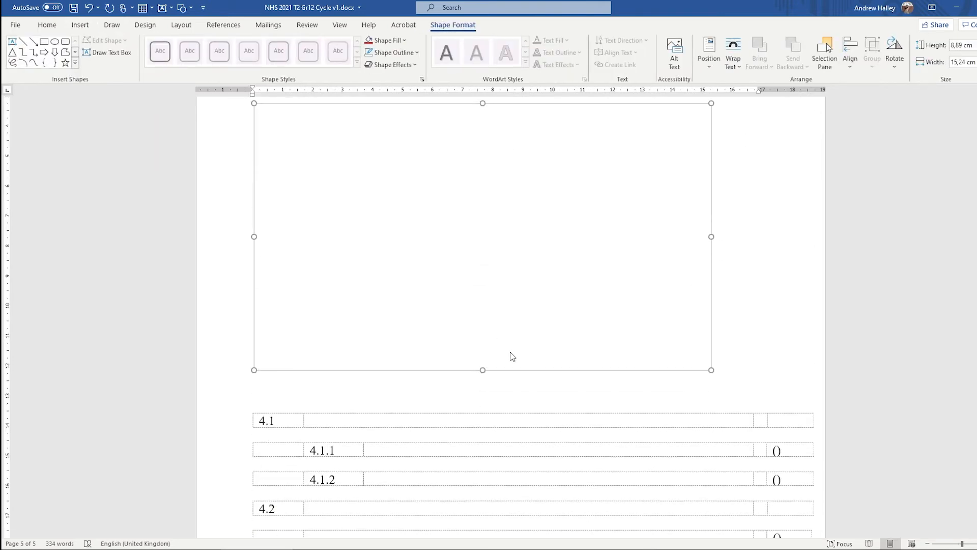
left_click(486, 379)
left_click(648, 265)
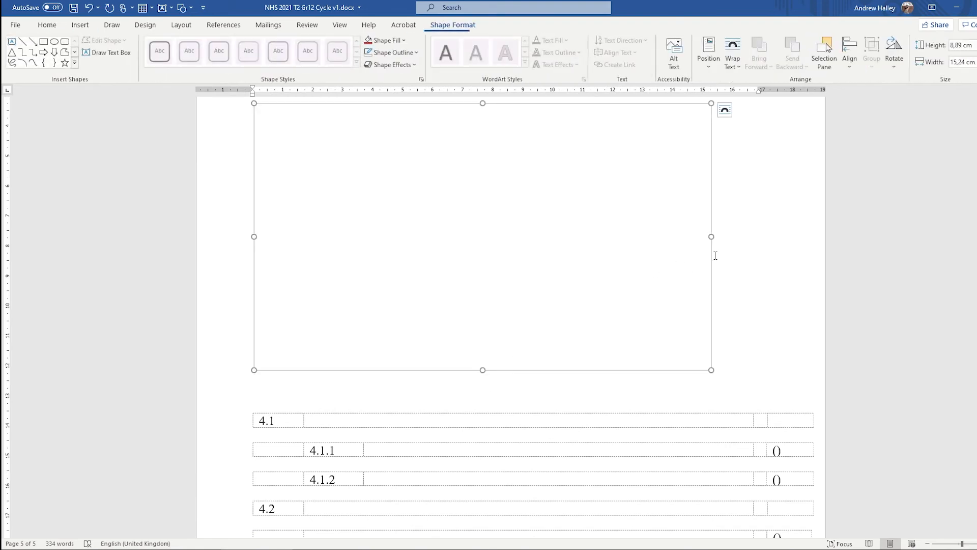
left_click_drag(710, 237, 751, 237)
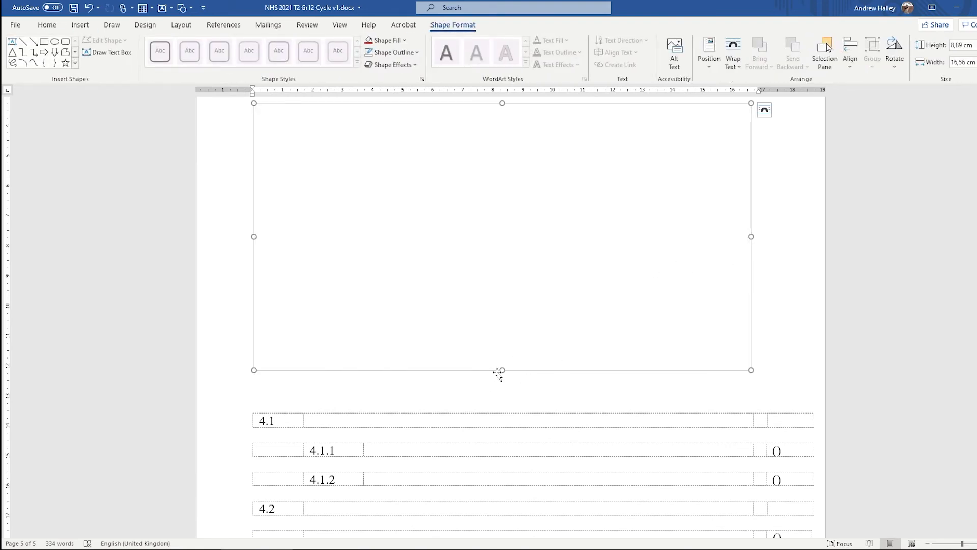
left_click_drag(500, 370, 502, 389)
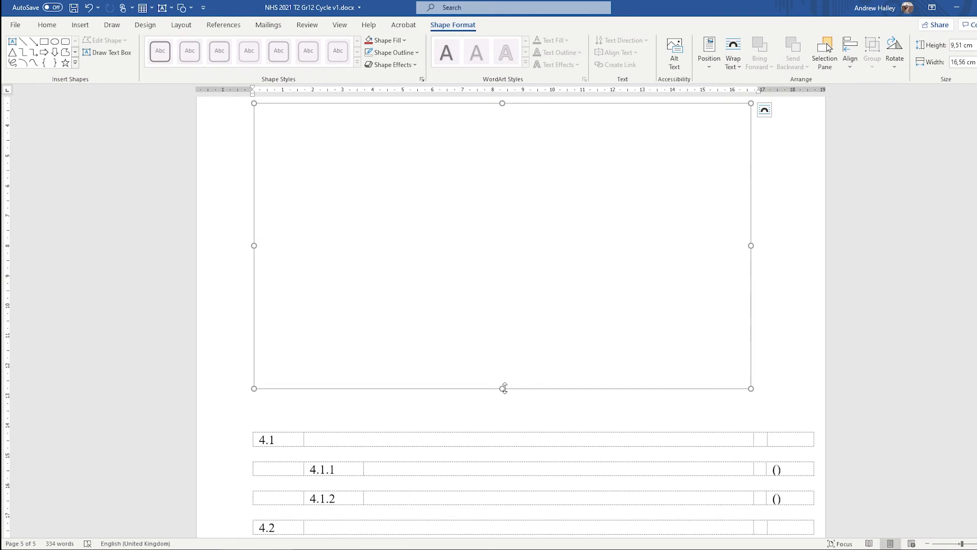
left_click_drag(503, 389, 503, 413)
Step: Draw a nearly vertical straight line about 6.58 cm high and 0.42 cm wide in the middle of the Question 4 canvas
scroll(481, 305, "up", 2)
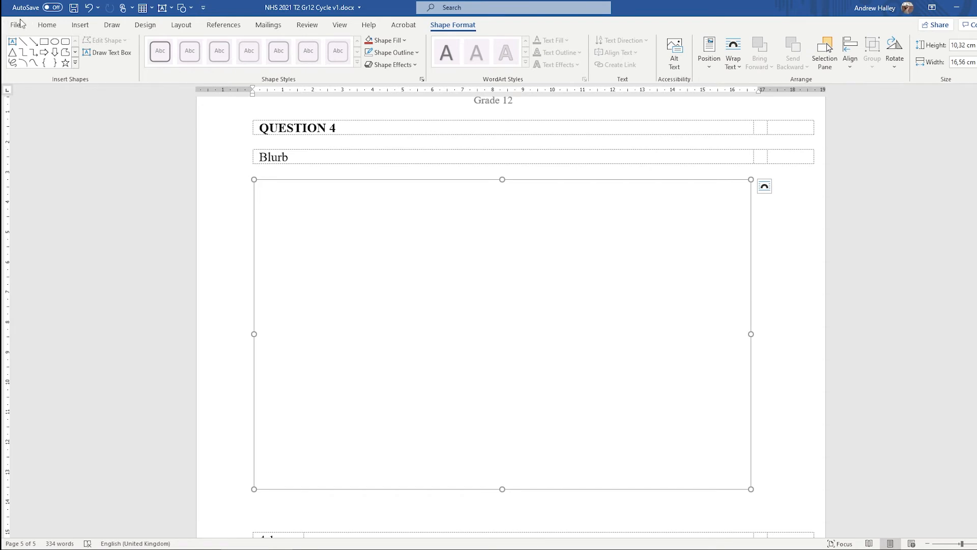
left_click(22, 41)
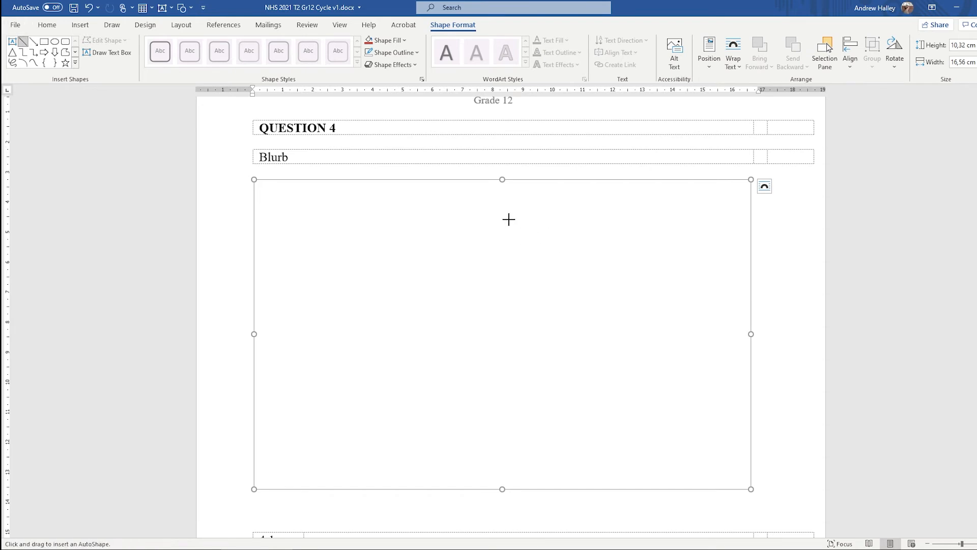
left_click_drag(493, 205, 507, 402)
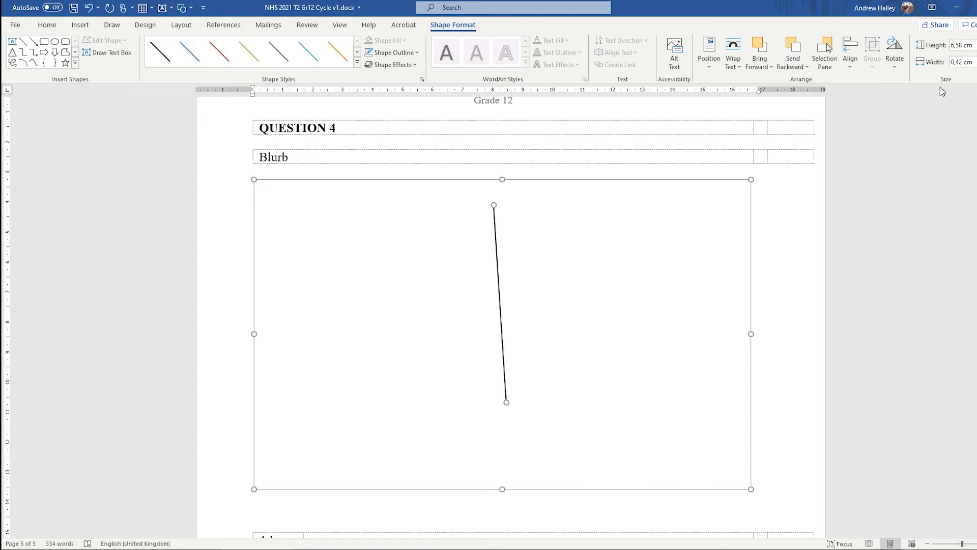
Step: Set the line's width to 0 cm, then undo that width change
double_click(958, 63)
key("BackSpace")
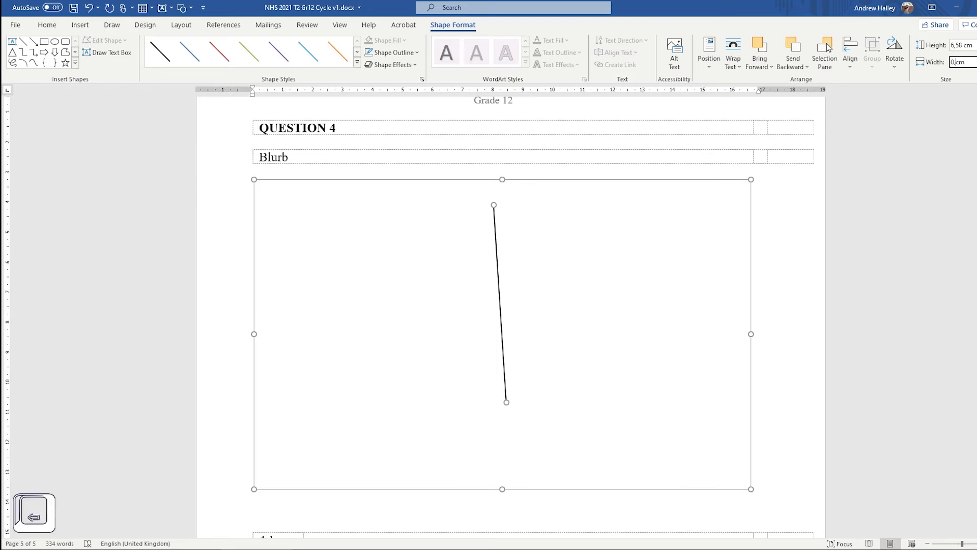
key("Return")
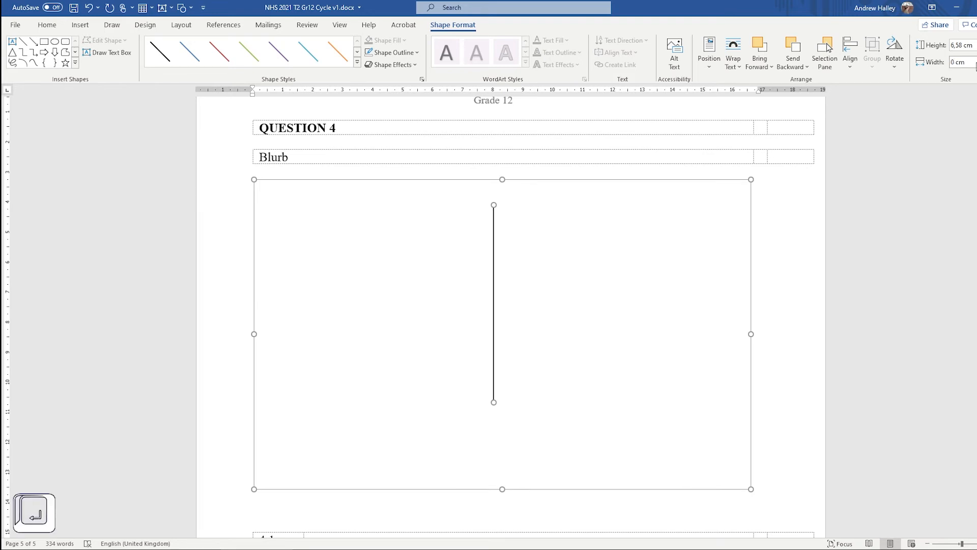
key("ctrl+z")
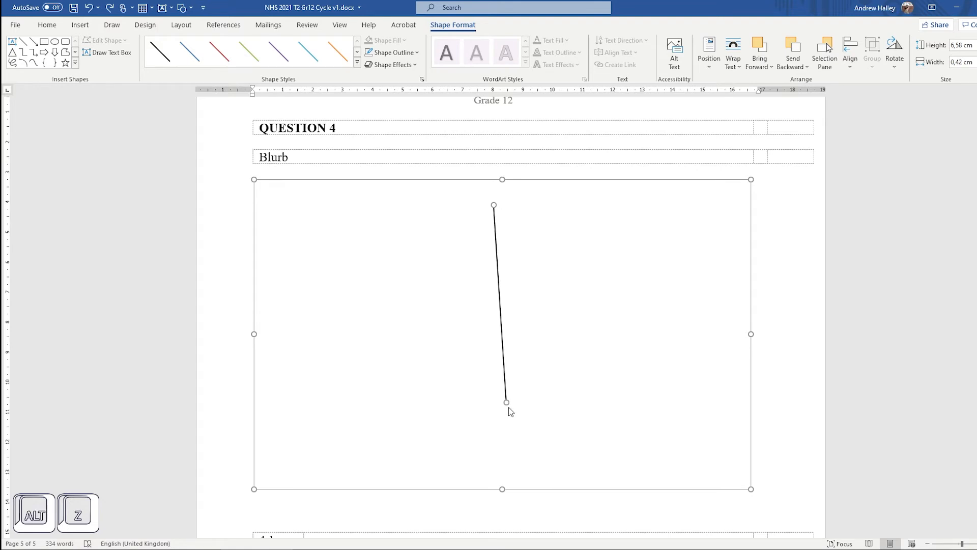
Step: Move the line's lower endpoint almost directly below its upper one, about 6.7 cm high, and reduce its width to 0 cm
key("alt")
left_click_drag(507, 400, 492, 406)
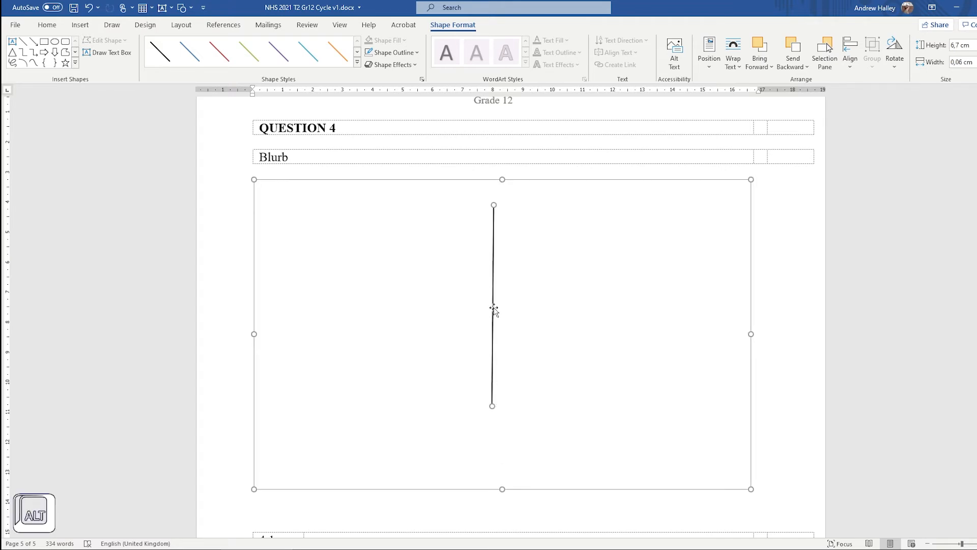
left_click(976, 59)
left_click(976, 60)
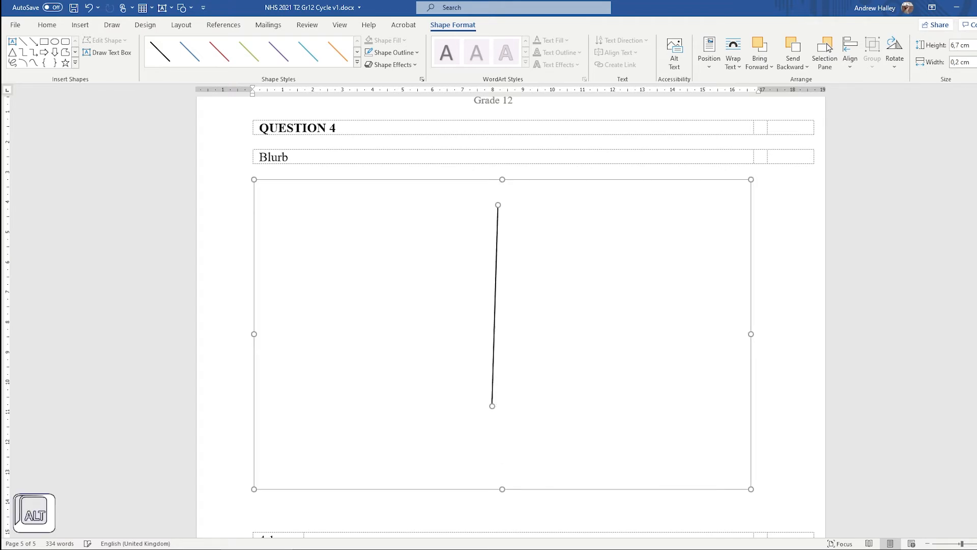
left_click(976, 65)
key("Escape")
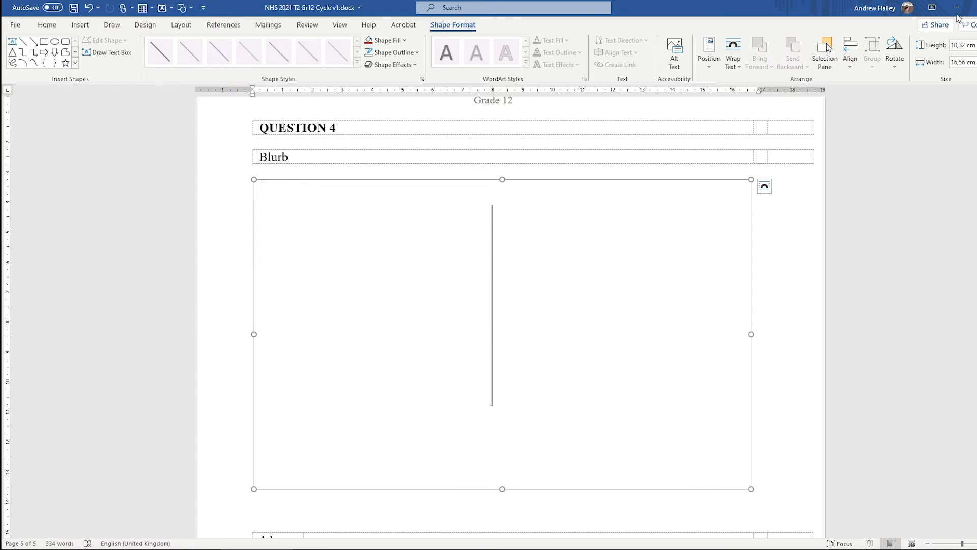
Step: Shorten the vertical line in the Question 4 canvas from its lower end to about 5.26 cm high
left_click(492, 307)
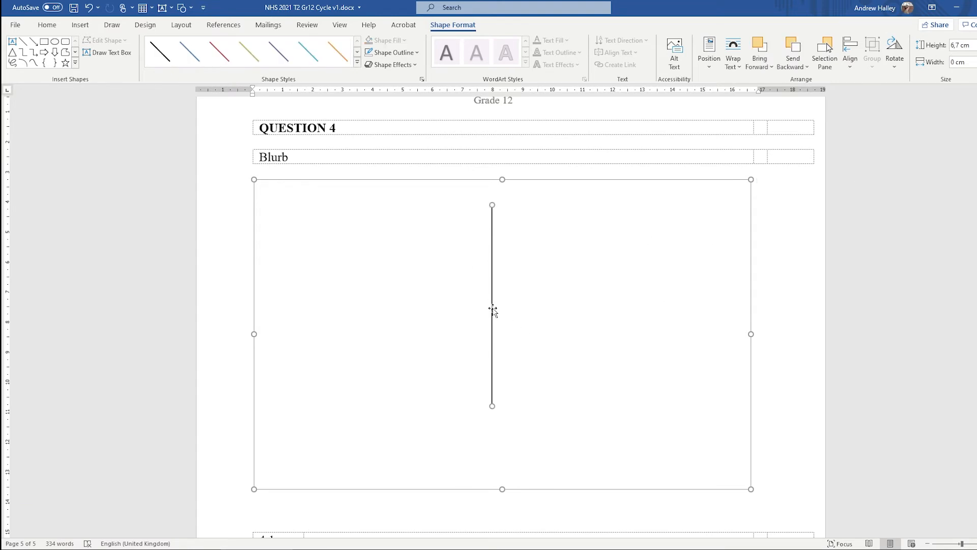
left_click(532, 317)
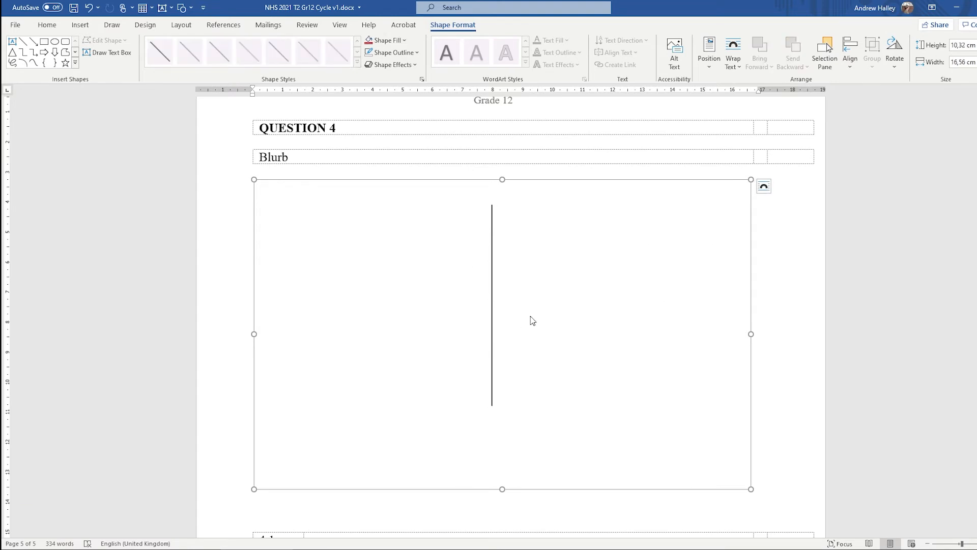
left_click(493, 311)
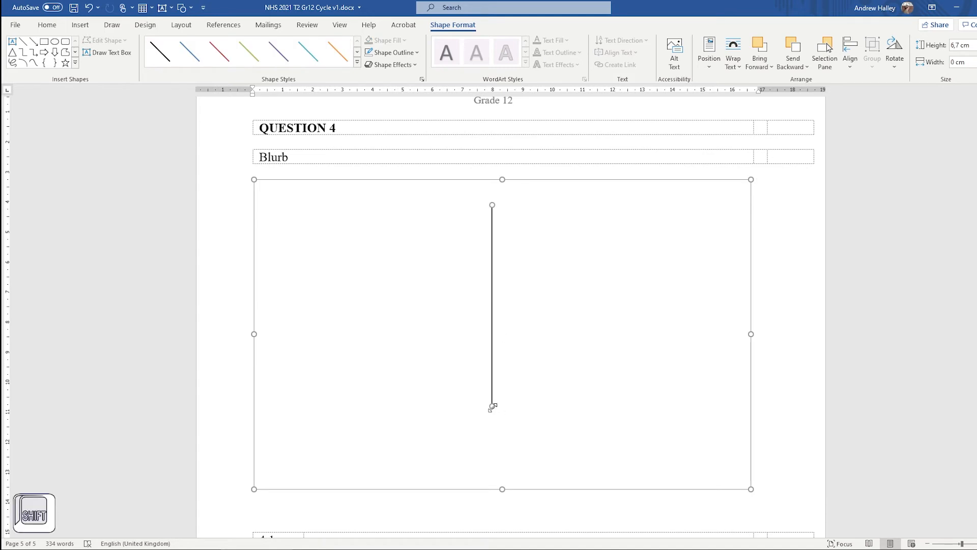
left_click_drag(492, 405, 489, 363)
Step: Draw two lines sloping down from the vertical line's lower end, about 4.8 cm wide to the left and 5.2 cm wide to the right
left_click(23, 42)
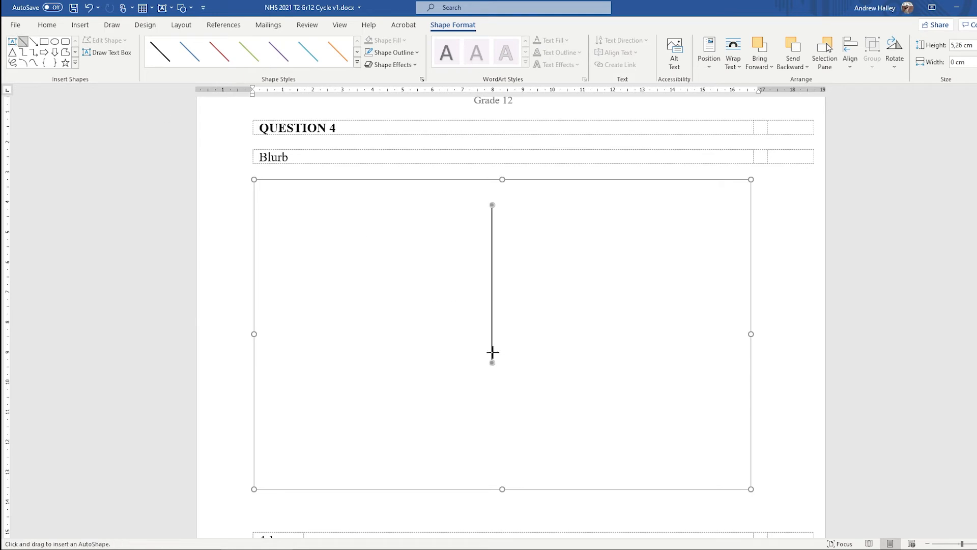
left_click_drag(492, 362, 349, 430)
mouse_move(491, 363)
left_mouse_down()
mouse_move(423, 428)
mouse_move(648, 428)
left_mouse_up()
Step: Form the slanted edges from copies of the base lines, joining the apex to both lower corners, and connect those corners with a base line
left_click_drag(383, 414, 388, 258)
left_click_drag(496, 206, 492, 207)
left_click_drag(654, 271, 648, 427)
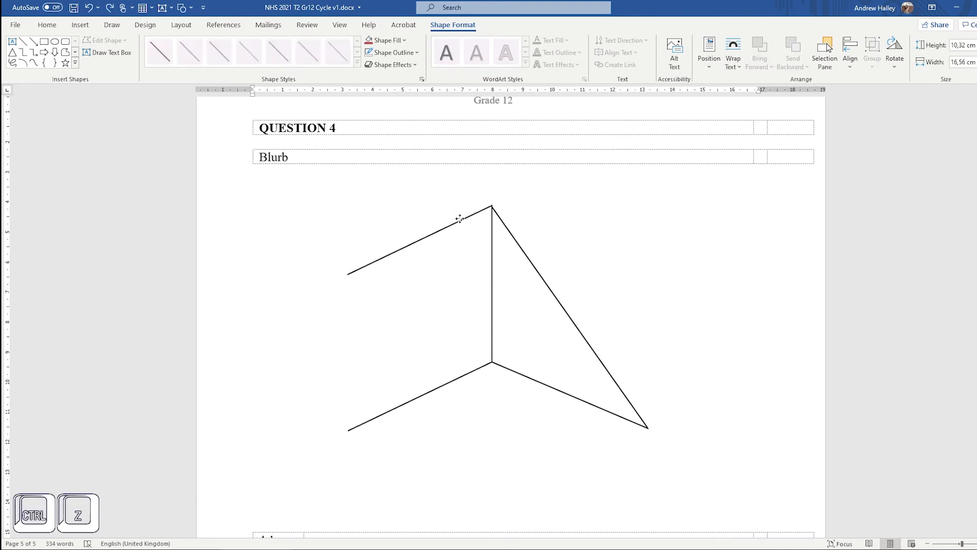
left_click(444, 231)
left_click_drag(349, 275, 349, 430)
left_click_drag(513, 217, 648, 428)
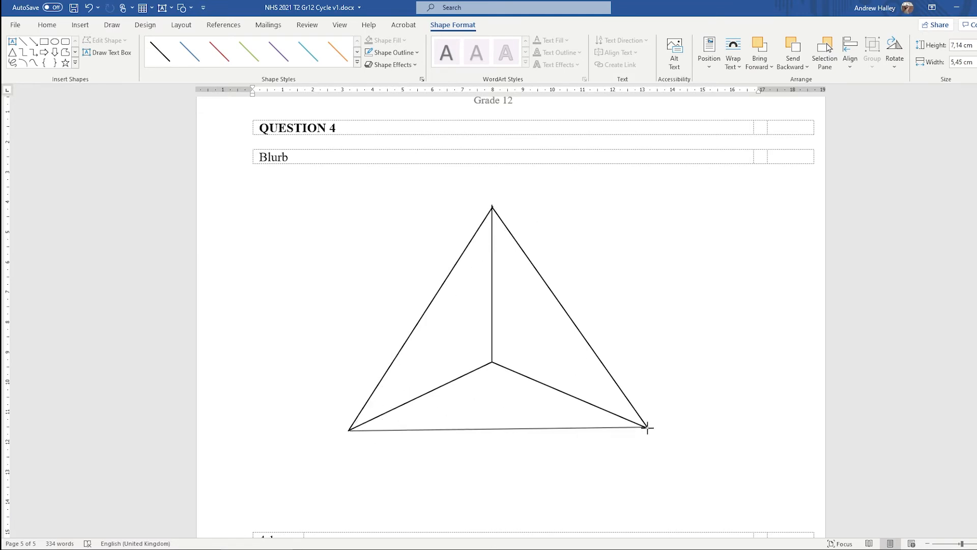
Step: Fine-tune the right slanted edge's upper endpoint at the apex and undo the last adjustment
left_click(488, 216)
scroll(492, 209, "up", 15)
left_click(704, 240)
scroll(561, 225, "down", 2)
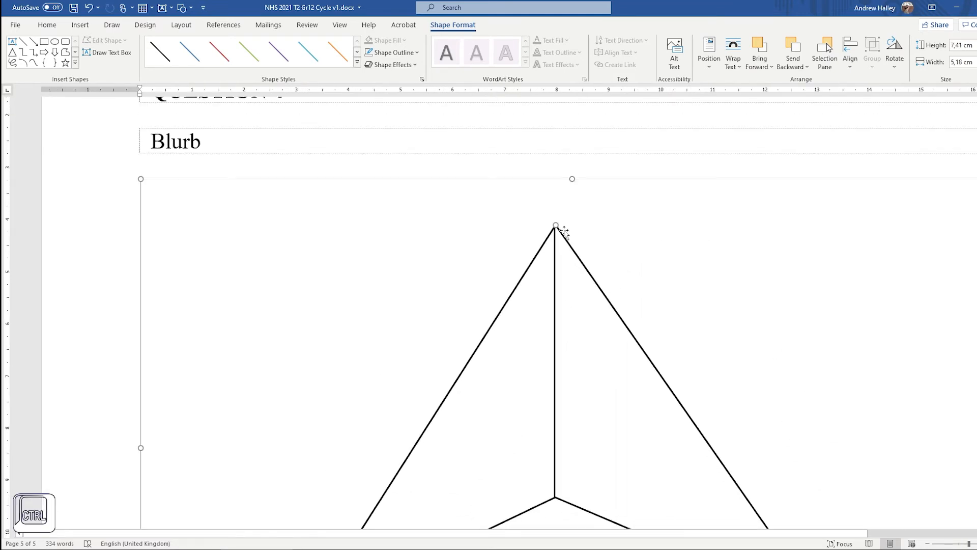
key("ctrl+z")
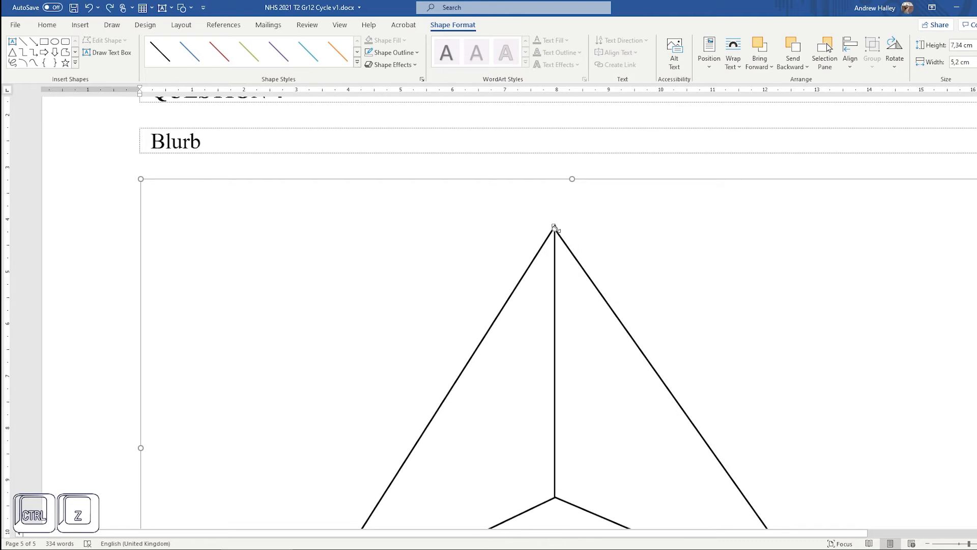
scroll(602, 225, "down", 3)
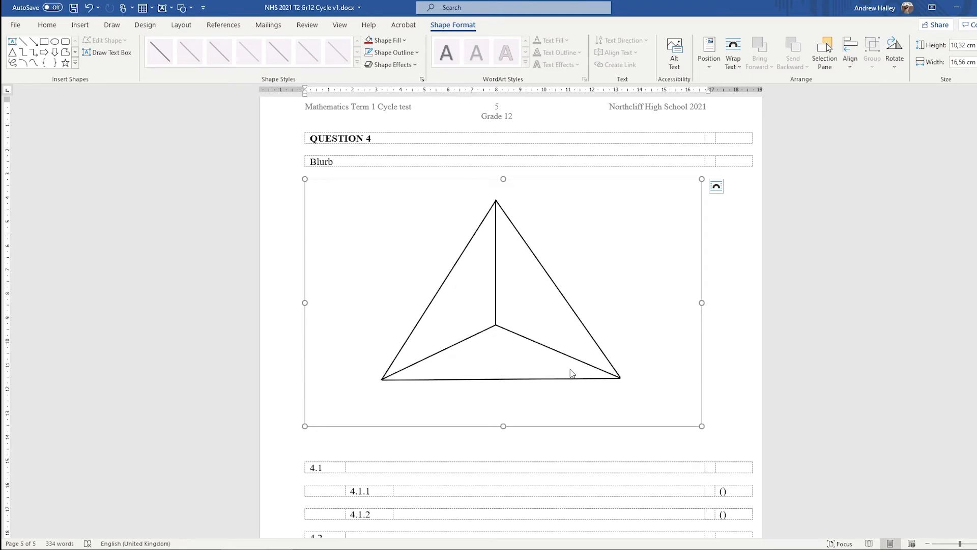
Step: Copy the left base line slightly upward and shorten the copy to about 0.54 cm wide and 0.26 cm high beside the vertical line
scroll(541, 351, "up", 3, "ctrl")
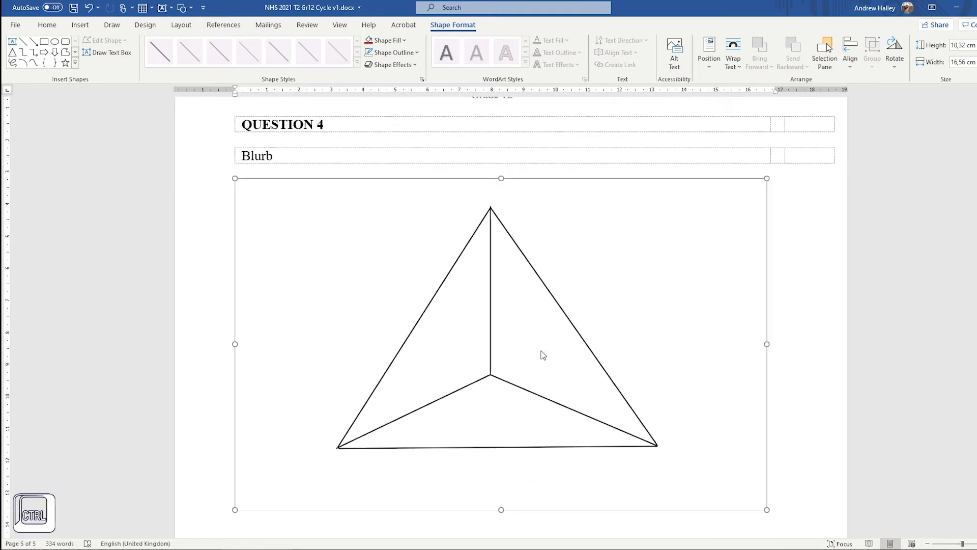
left_click(489, 396)
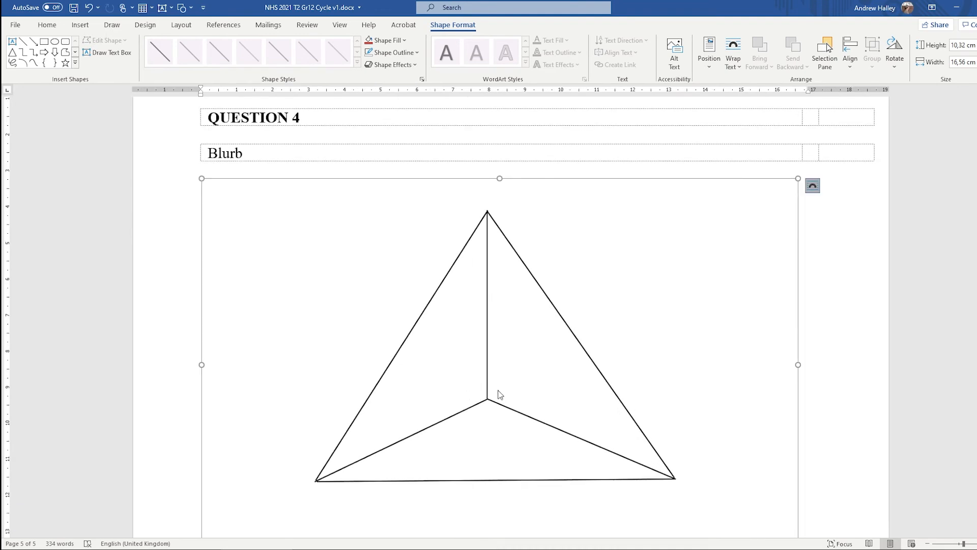
left_click(451, 414)
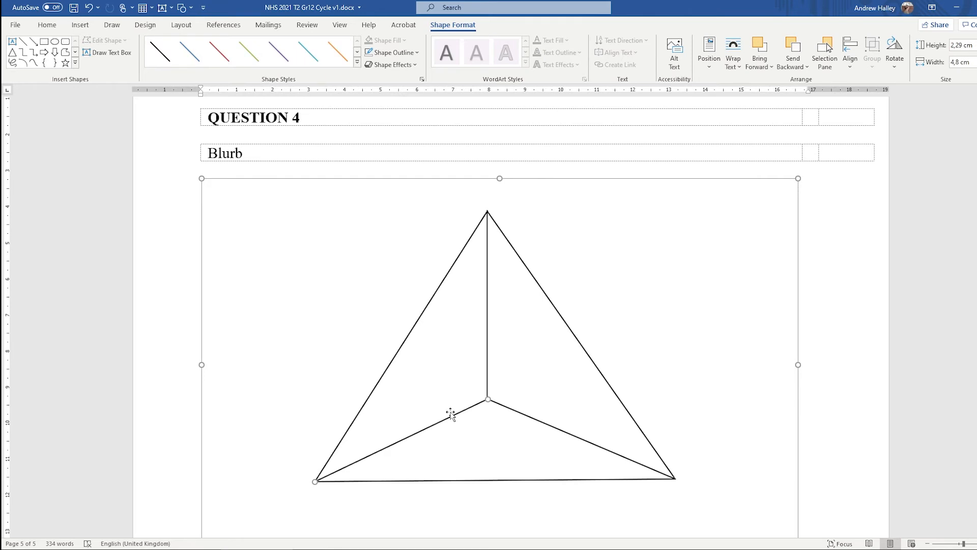
key("ctrl")
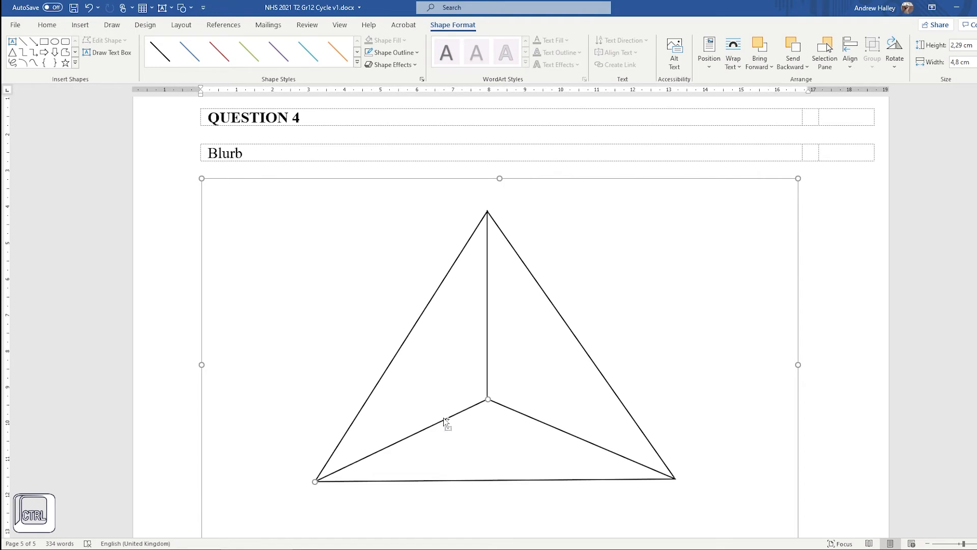
left_click_drag(444, 417, 443, 399)
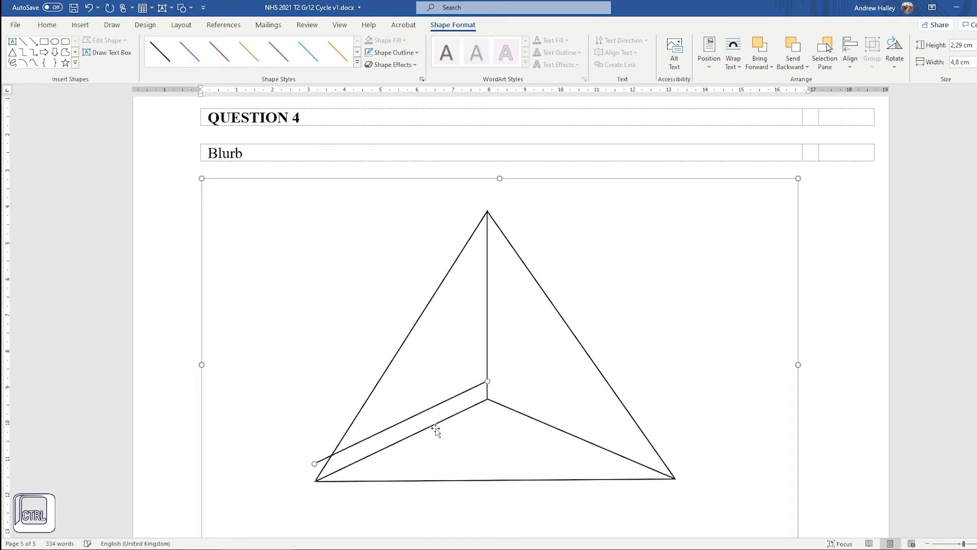
key("shift")
left_click_drag(314, 464, 467, 445)
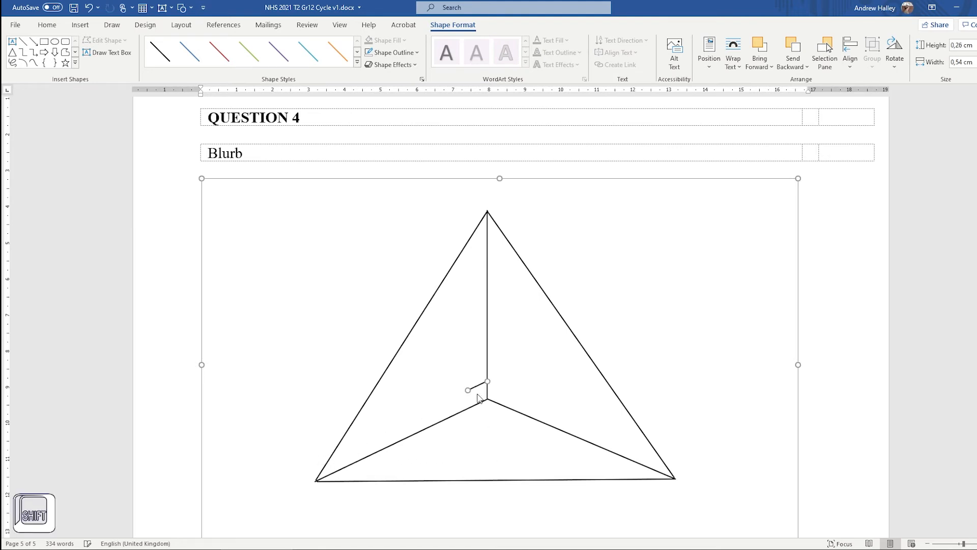
Step: Copy the vertical line to the left and shorten the copy to close the right-angle mark on the left face
left_click(487, 344)
key("ctrl")
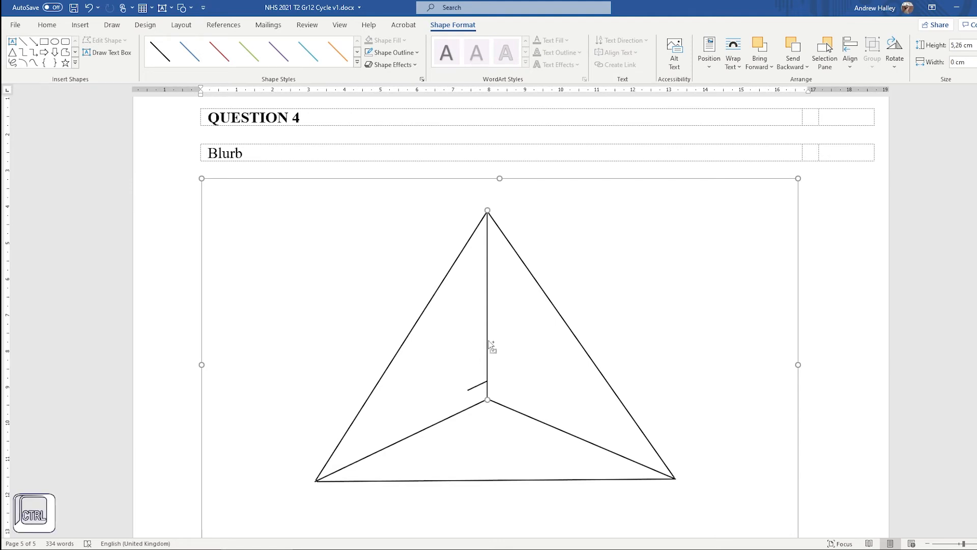
left_click_drag(489, 341, 469, 350)
key("shift")
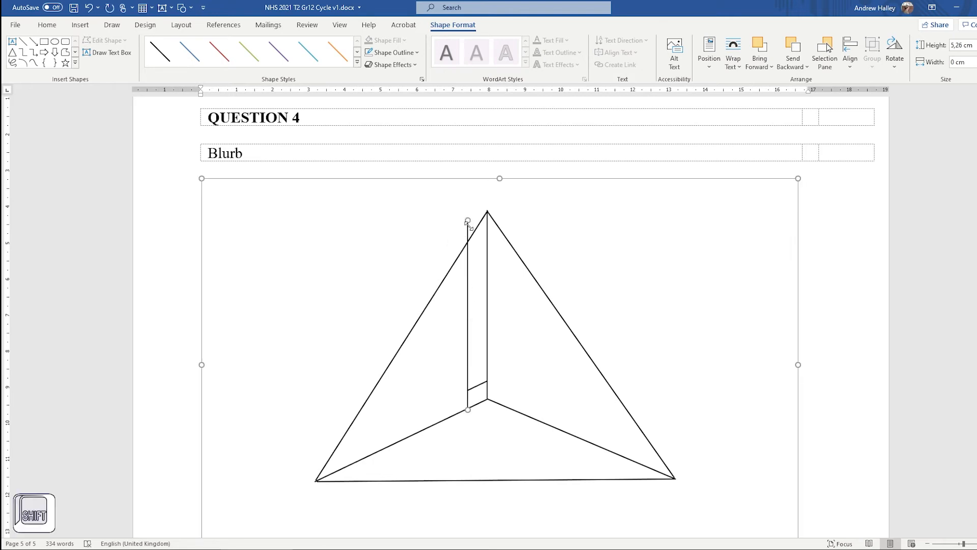
left_click_drag(468, 222, 484, 389)
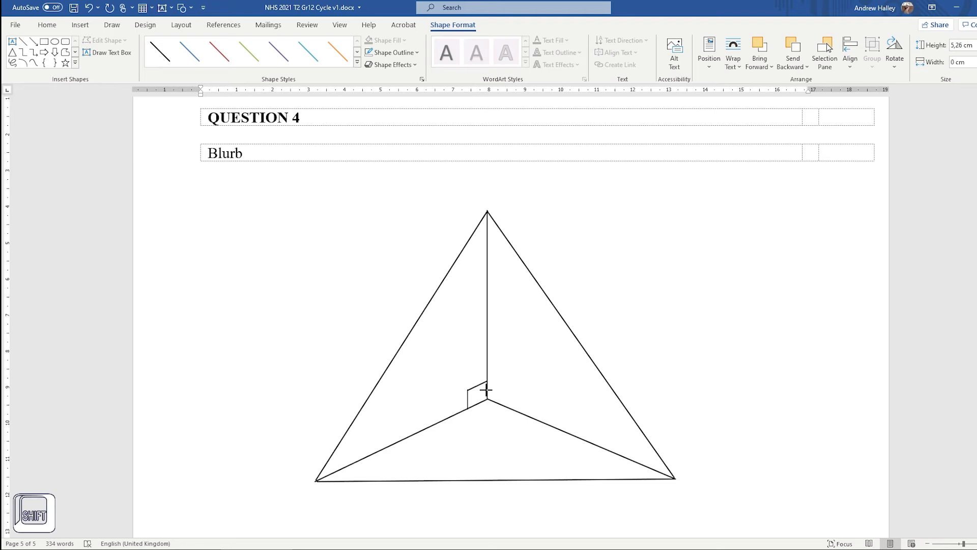
left_click(486, 447)
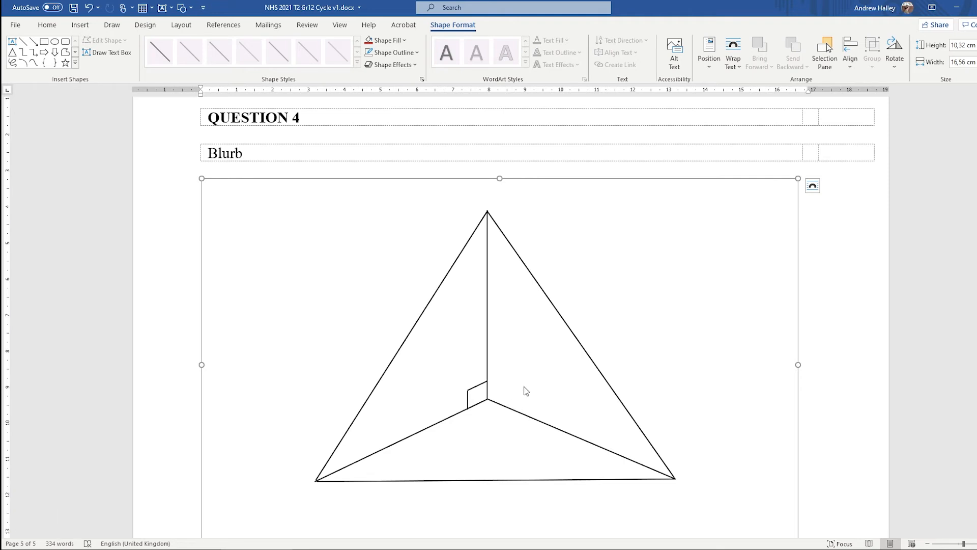
Step: Copy the right base line slightly upward and shorten the copy to about 0.62 cm wide and 0.26 cm high
left_click(537, 423)
left_click_drag(542, 427, 540, 406)
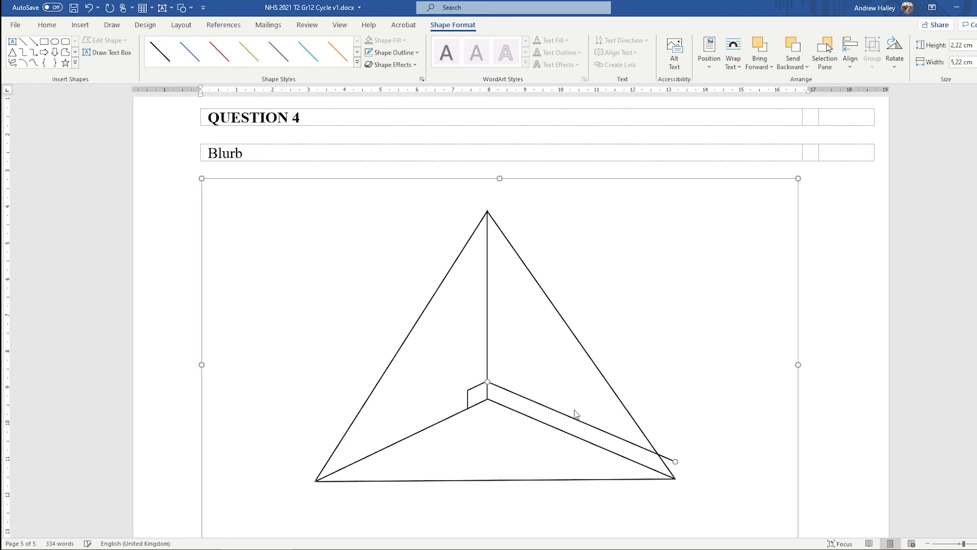
left_click_drag(676, 461, 509, 391)
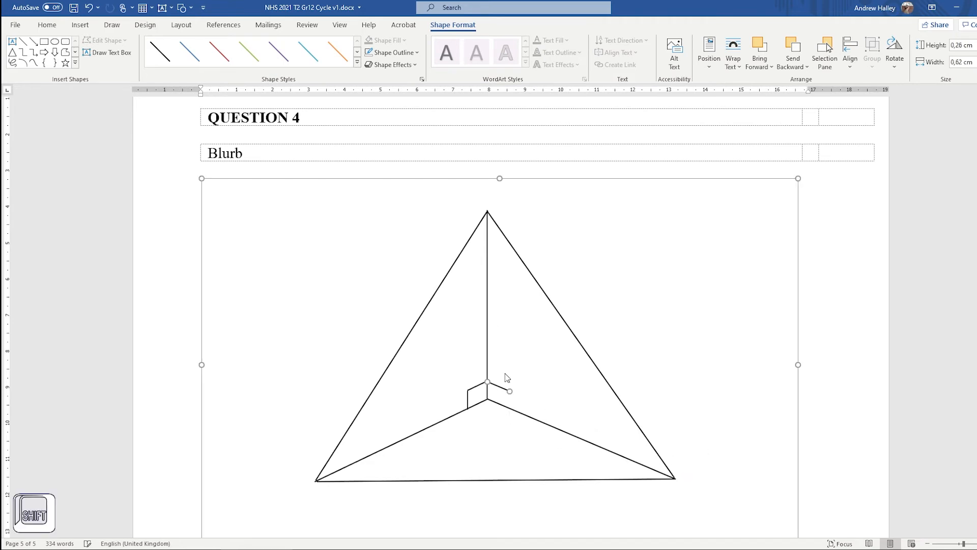
Step: Copy the vertical line to the right and shorten the copy to close the right-angle mark on the right face
left_click(487, 313)
left_click_drag(488, 313, 509, 320)
left_click_drag(510, 222, 535, 379)
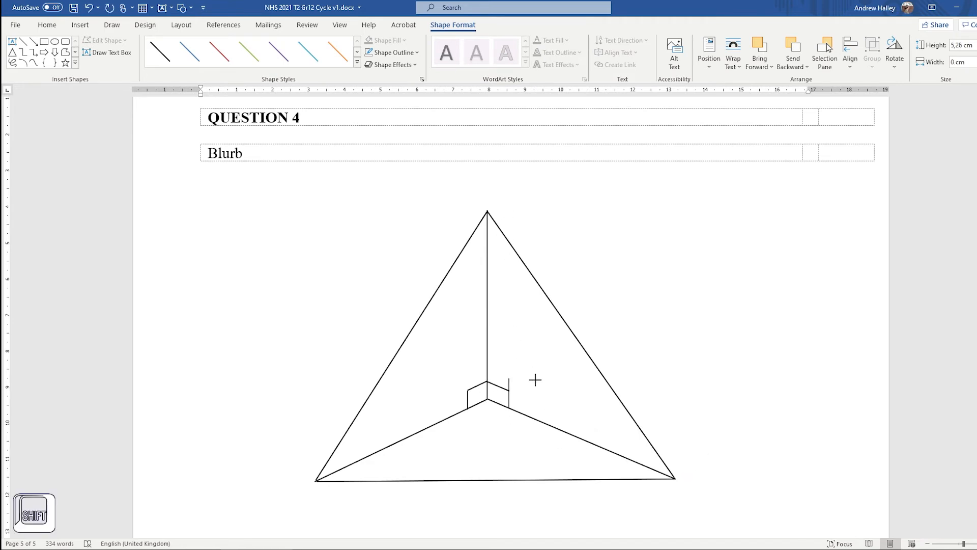
left_click(537, 391)
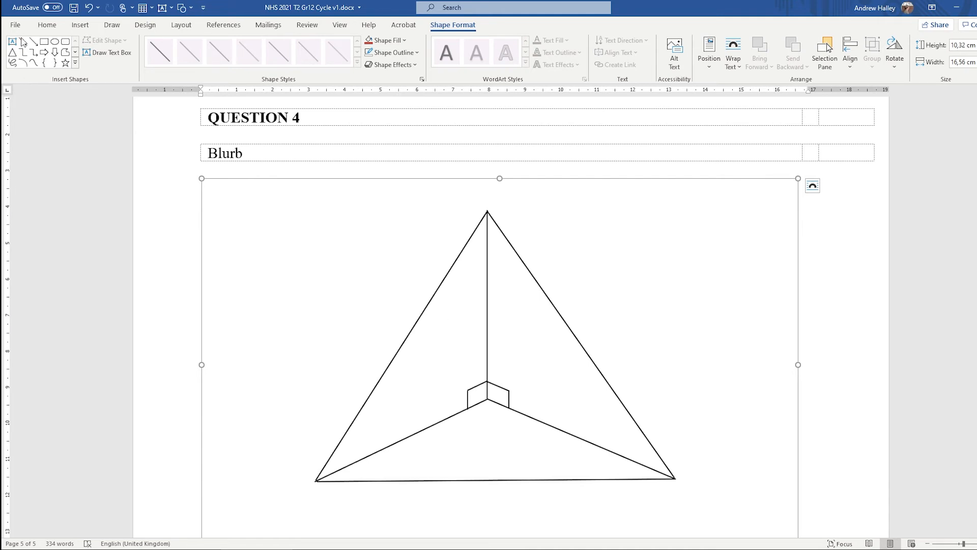
Step: Draw an arc over the left angle at the apex and resize it to about 1.62 cm high and 1.32 cm wide
left_click(23, 62)
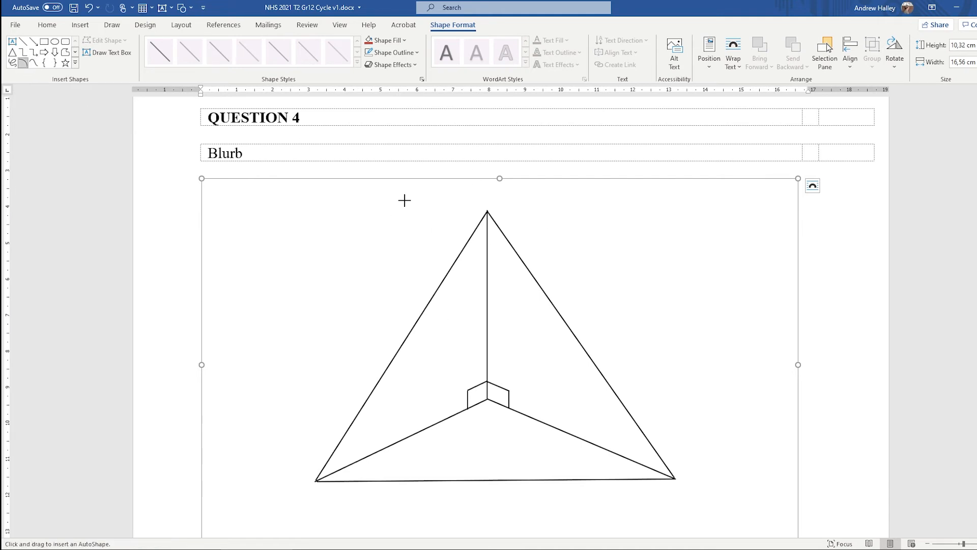
mouse_move(405, 200)
left_mouse_down()
mouse_move(460, 264)
mouse_move(476, 253)
mouse_move(492, 262)
left_mouse_up()
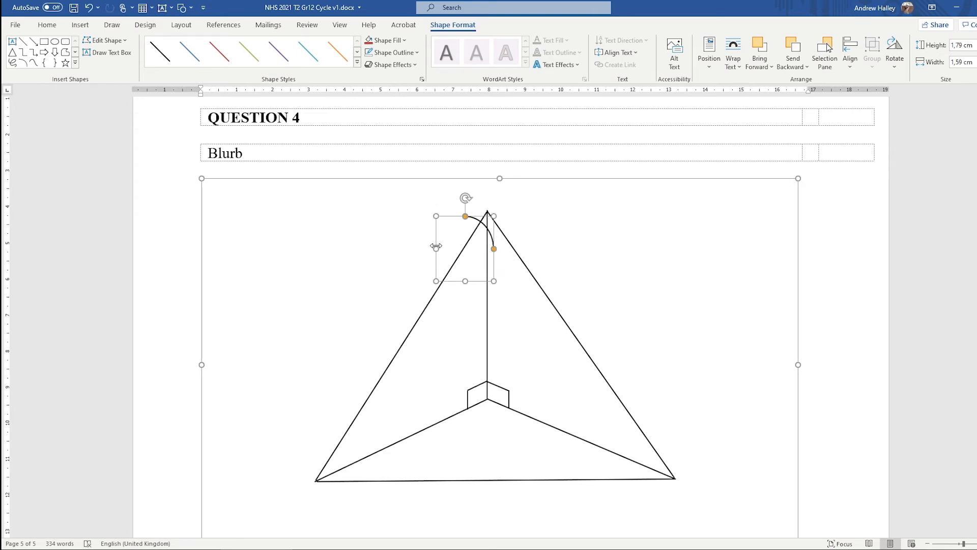
left_click_drag(436, 245, 446, 249)
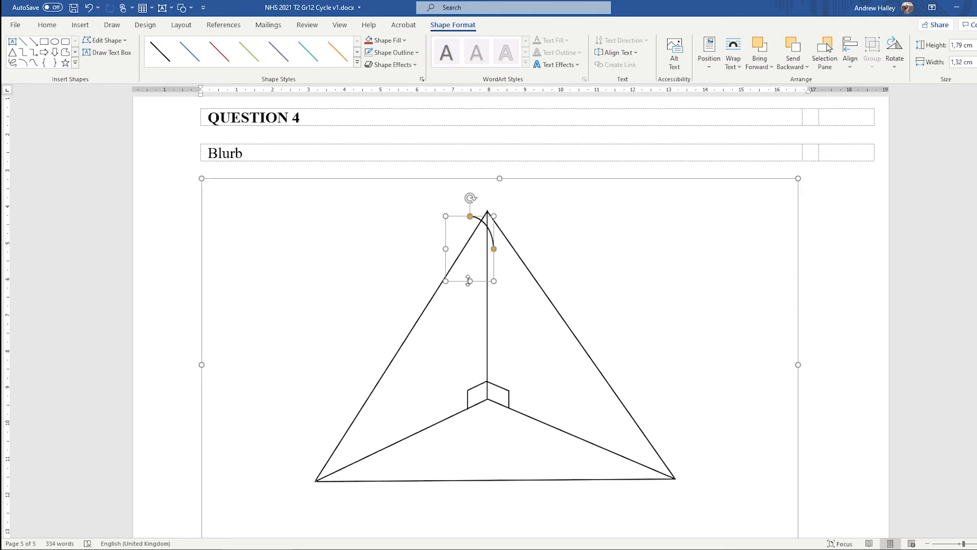
left_click_drag(468, 281, 469, 274)
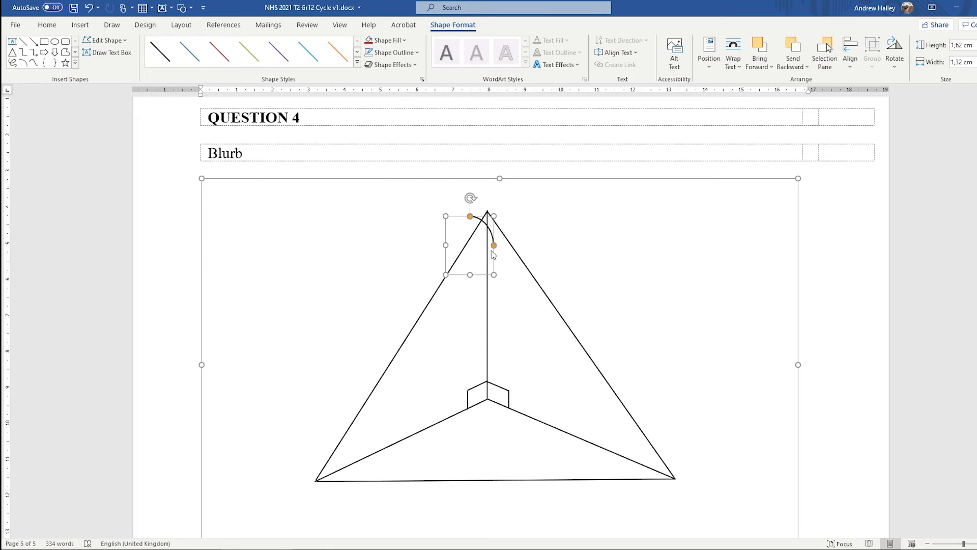
Step: Adjust the arc's two ends so it spans from the left slanted edge to the vertical line below the apex
left_click_drag(494, 246, 477, 268)
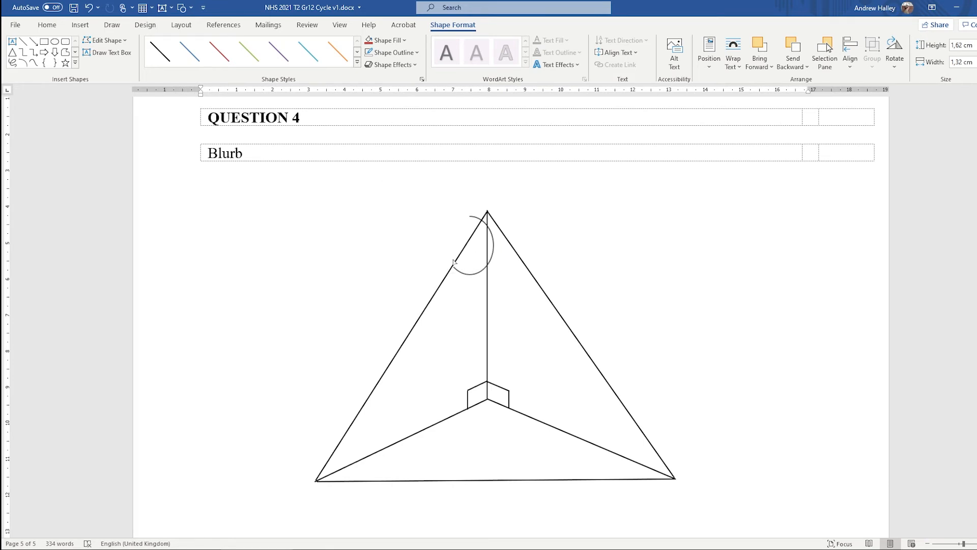
left_click_drag(456, 259, 456, 259)
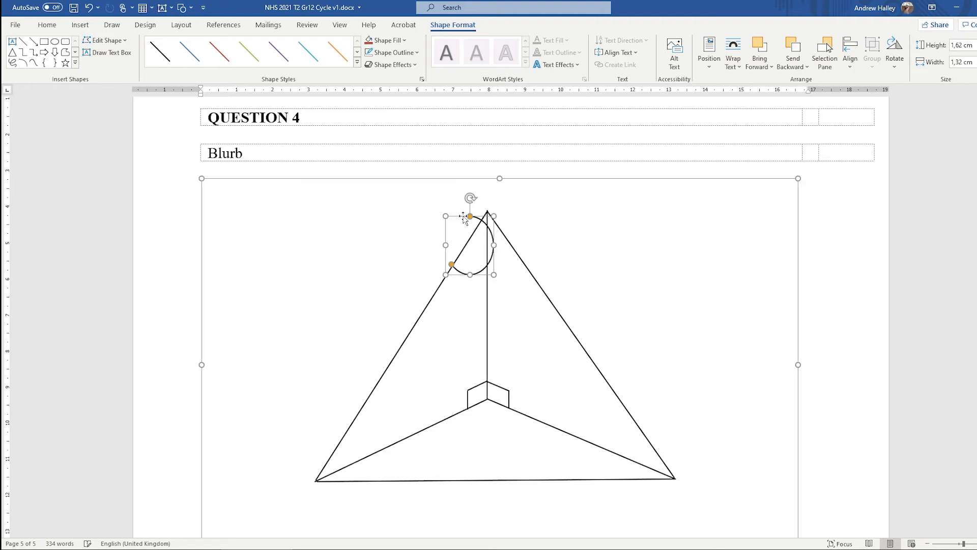
left_click_drag(470, 217, 485, 266)
left_click(625, 262)
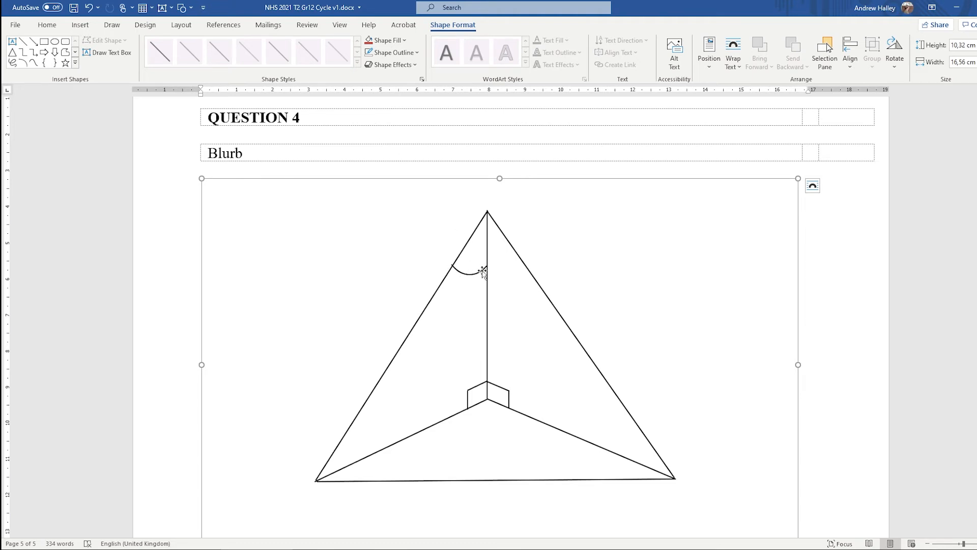
Step: Add a solid arrowhead to the arc's end at the left slanted edge
left_click(468, 274)
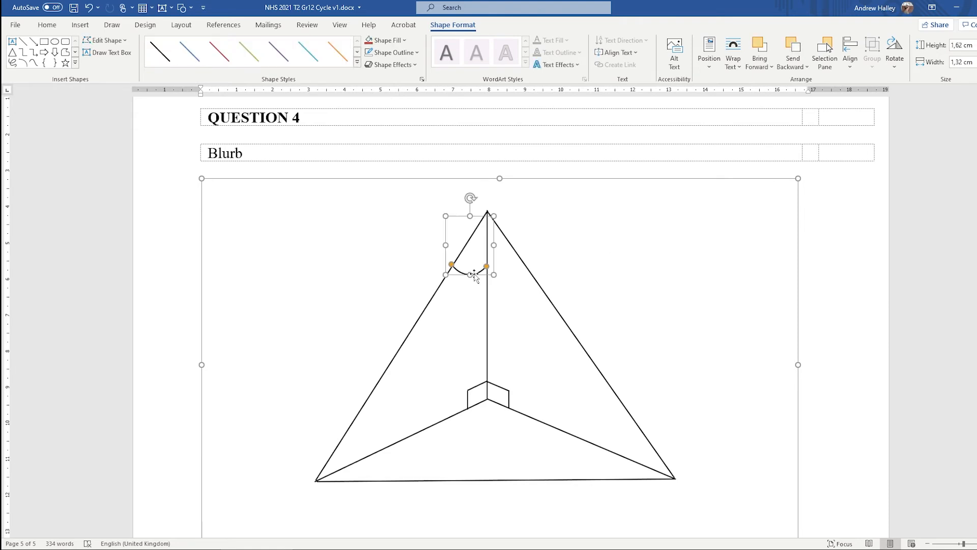
left_click(409, 53)
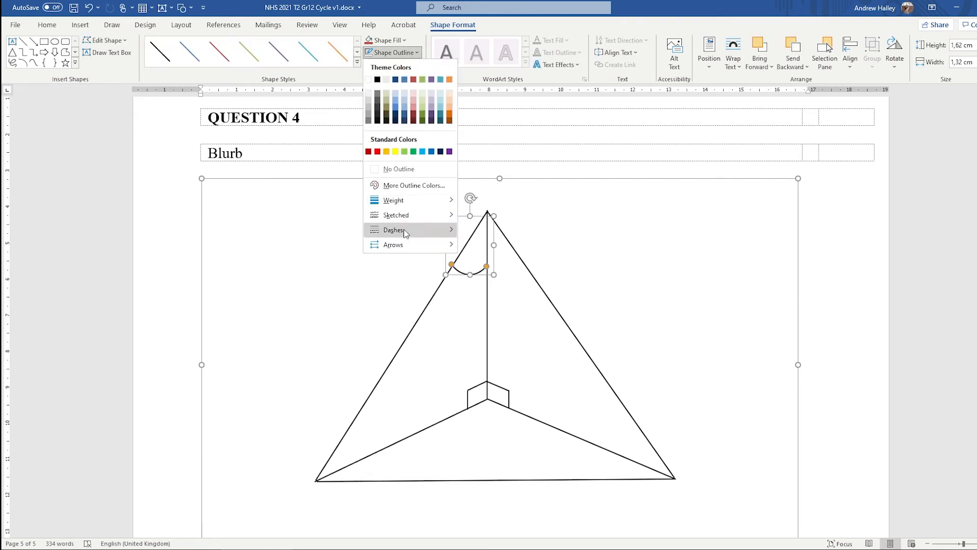
mouse_move(404, 251)
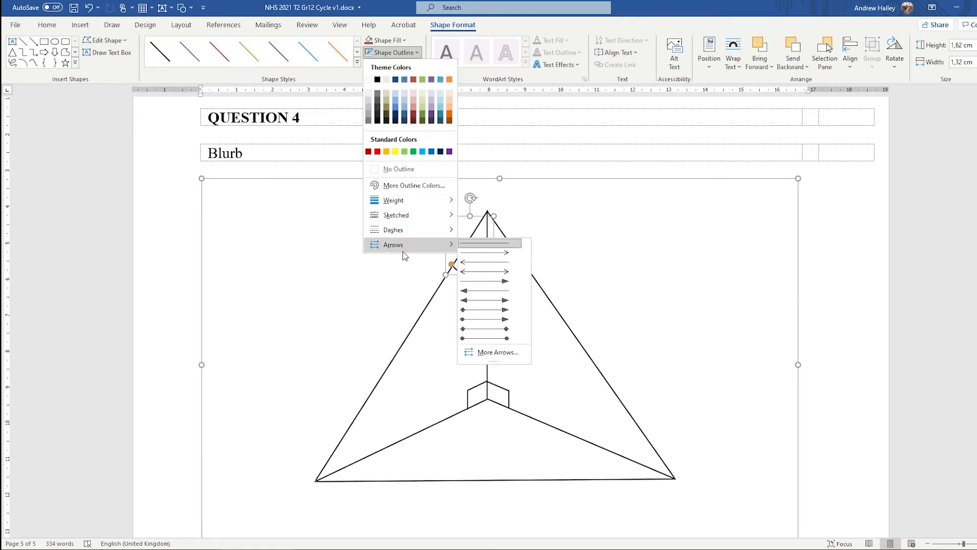
left_click(483, 284)
left_click(585, 257)
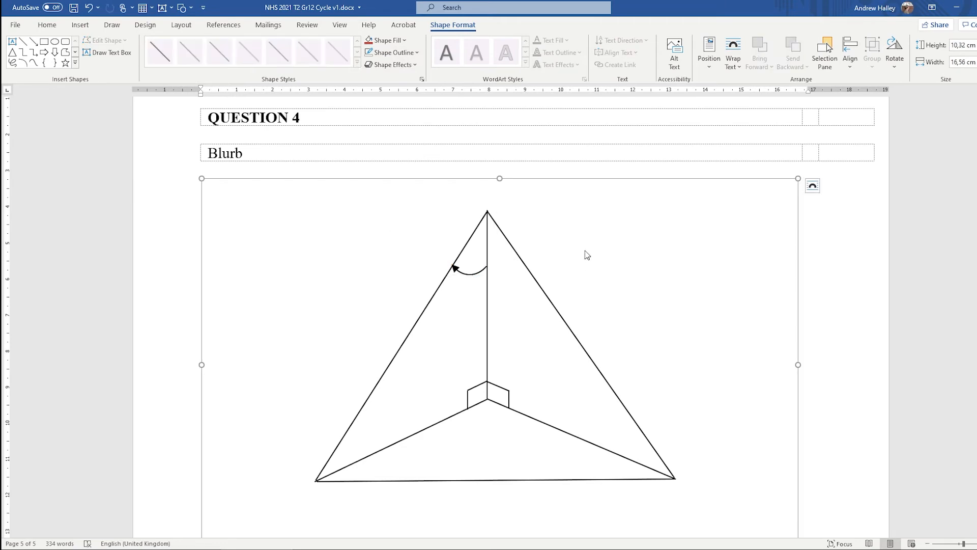
Step: Copy the arrowed arc near the apex and place the copy on the base line near the diagram's right corner
left_click(469, 275)
left_click_drag(485, 273, 536, 358)
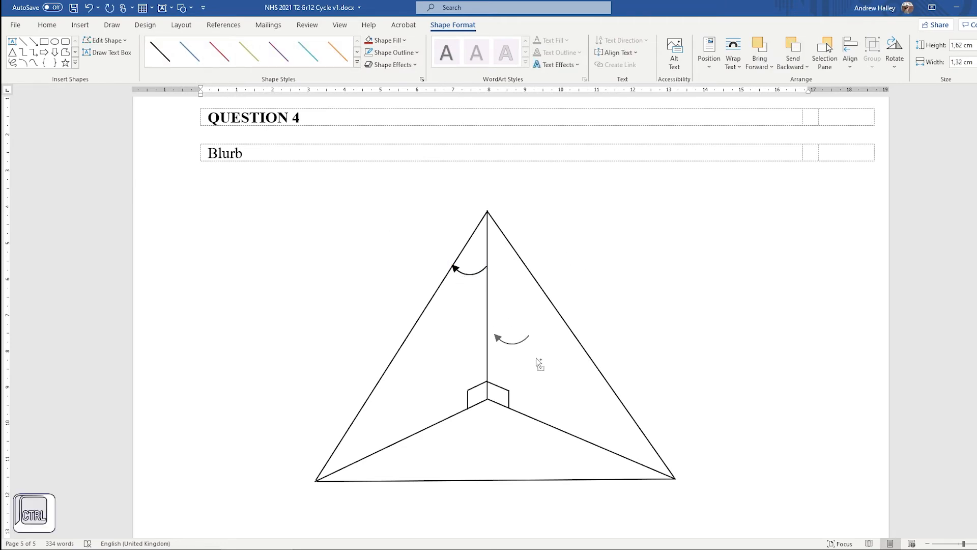
left_click_drag(601, 469, 629, 481)
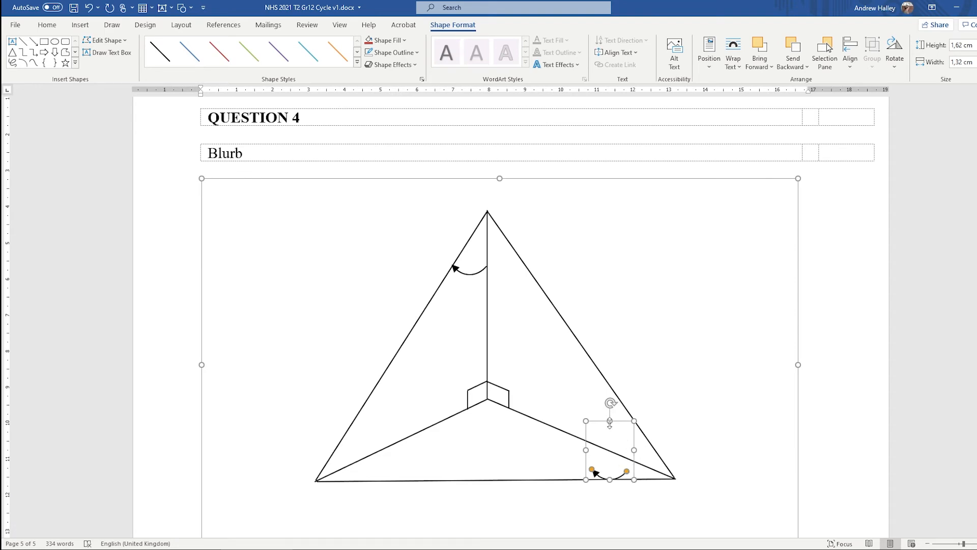
Step: Resize the copied arc to about 1 cm high and 1.51 cm wide, spanning from the base line to the right inner edge
left_click_drag(606, 421, 607, 452)
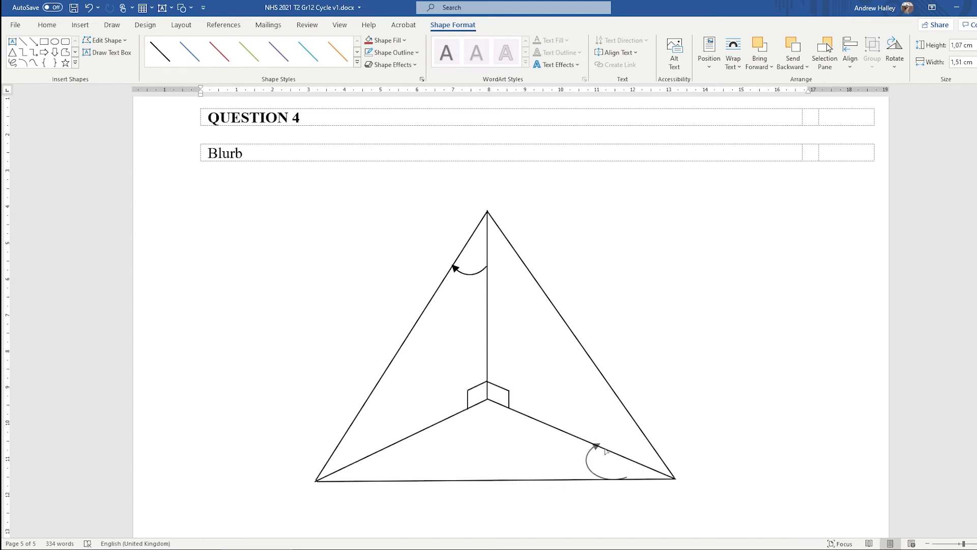
mouse_move(605, 449)
left_mouse_down()
mouse_move(622, 479)
mouse_move(584, 478)
mouse_move(606, 442)
left_mouse_up()
left_click_drag(641, 470, 642, 476)
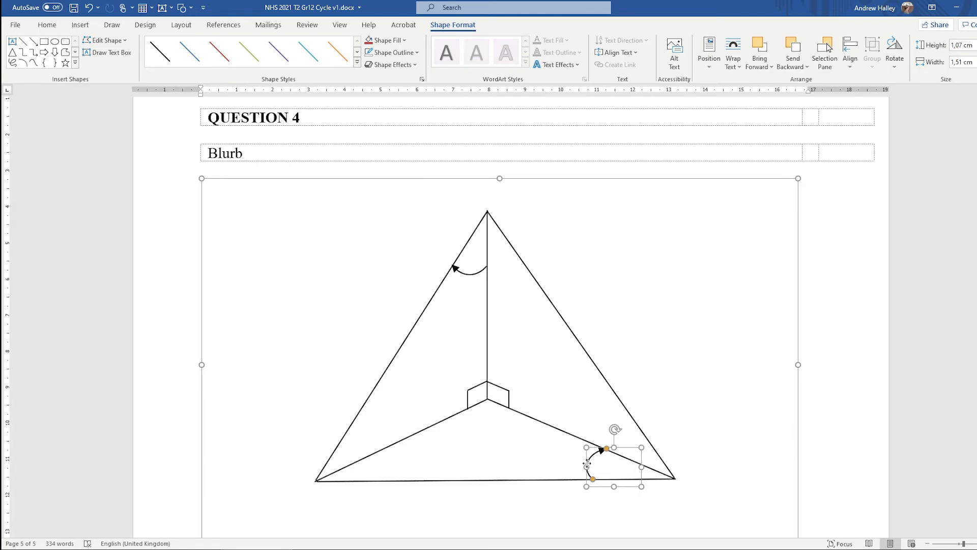
left_click_drag(587, 463, 618, 451)
left_click(759, 444)
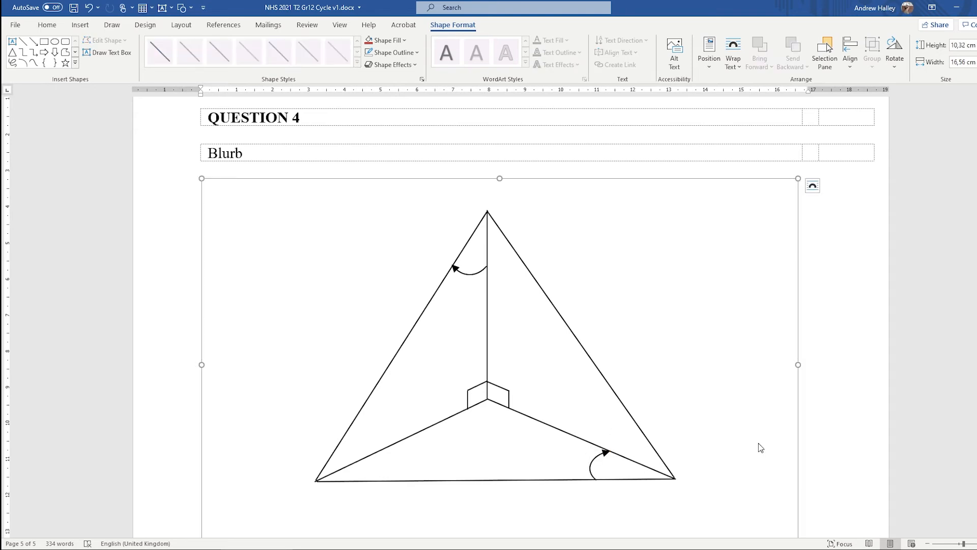
Step: Copy the right-corner arc to the inner vertex and adjust its ends to span between the two inner base edges
left_click(593, 469)
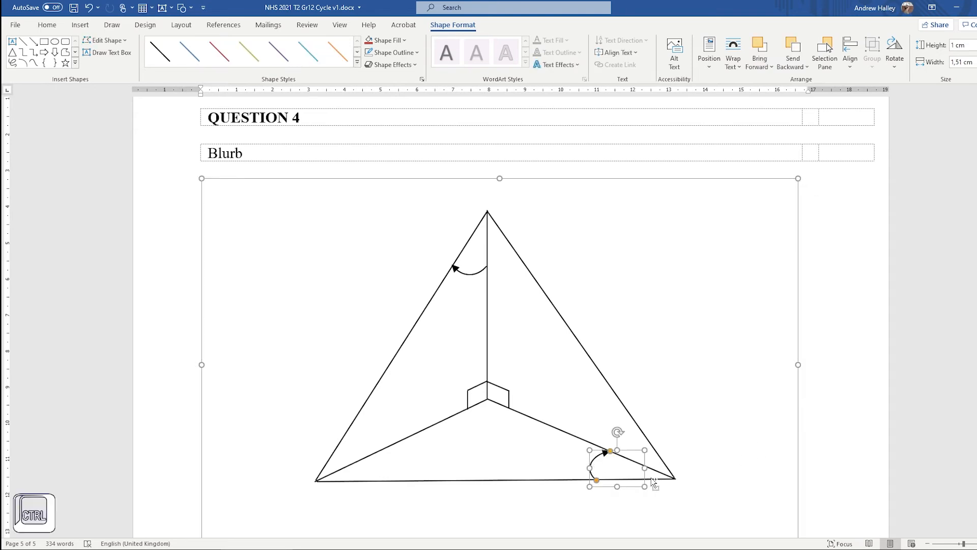
mouse_move(651, 477)
left_mouse_down()
mouse_move(555, 461)
mouse_move(519, 438)
mouse_move(526, 429)
mouse_move(471, 426)
mouse_move(501, 428)
mouse_move(499, 417)
mouse_move(523, 411)
mouse_move(461, 413)
left_mouse_up()
left_click(526, 452)
left_click(504, 418)
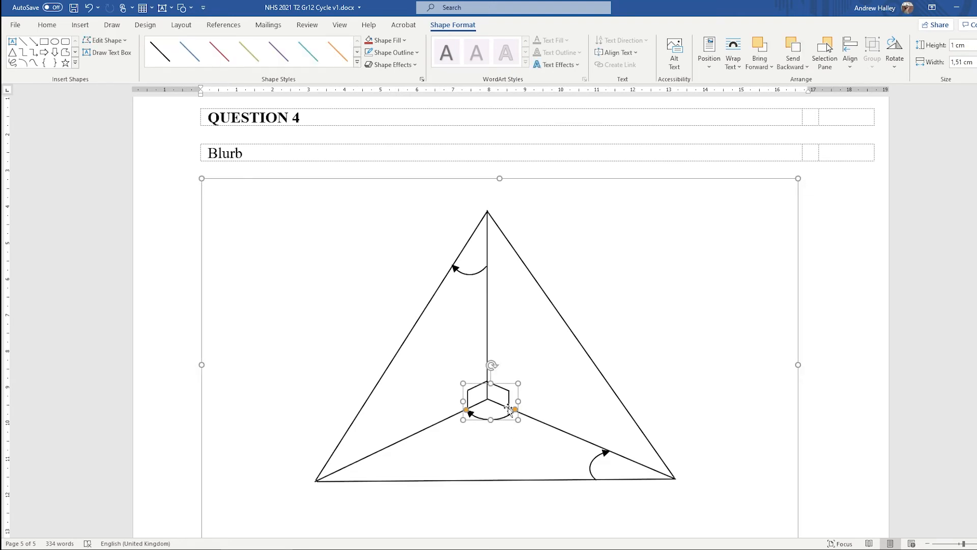
Step: Give the arc below the inner vertex solid arrowheads at both ends
left_click(405, 40)
left_click(404, 24)
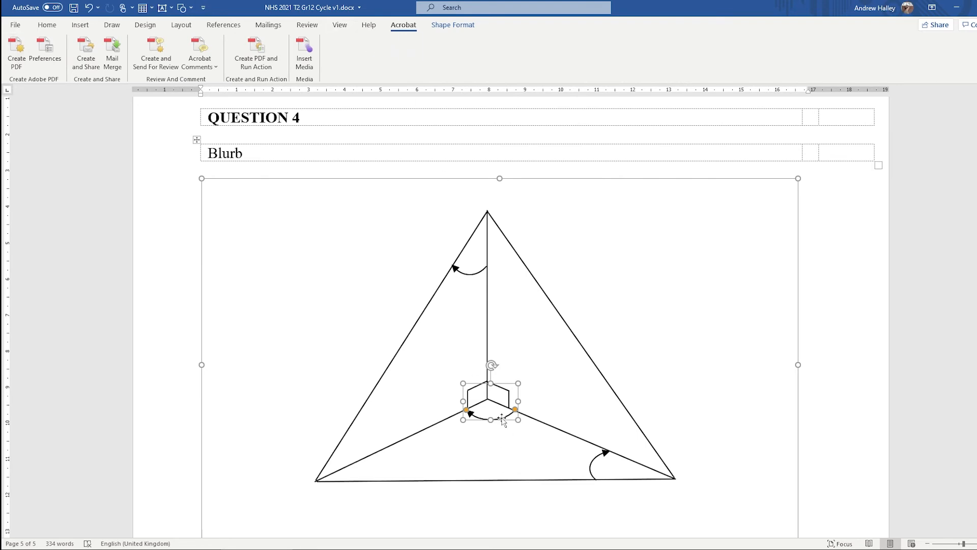
left_click(452, 25)
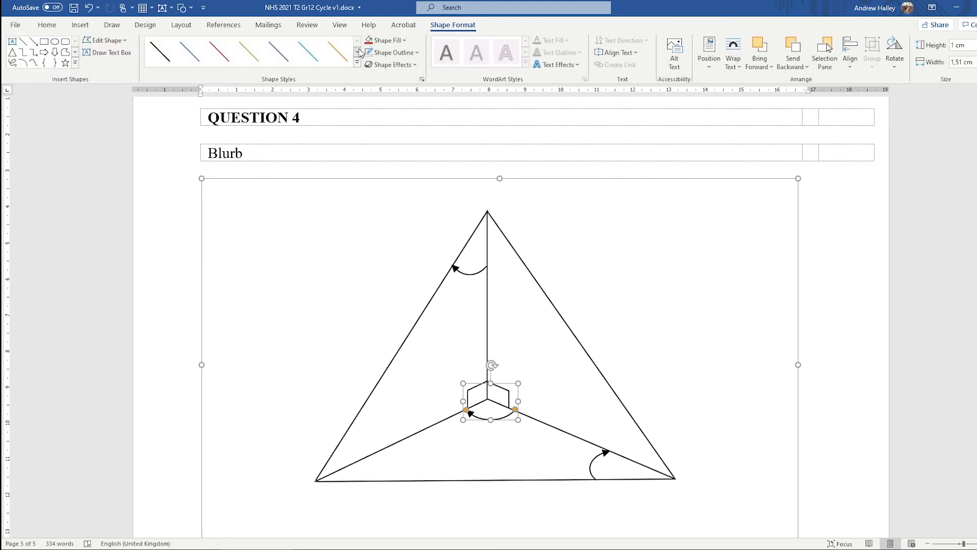
left_click(410, 53)
mouse_move(438, 245)
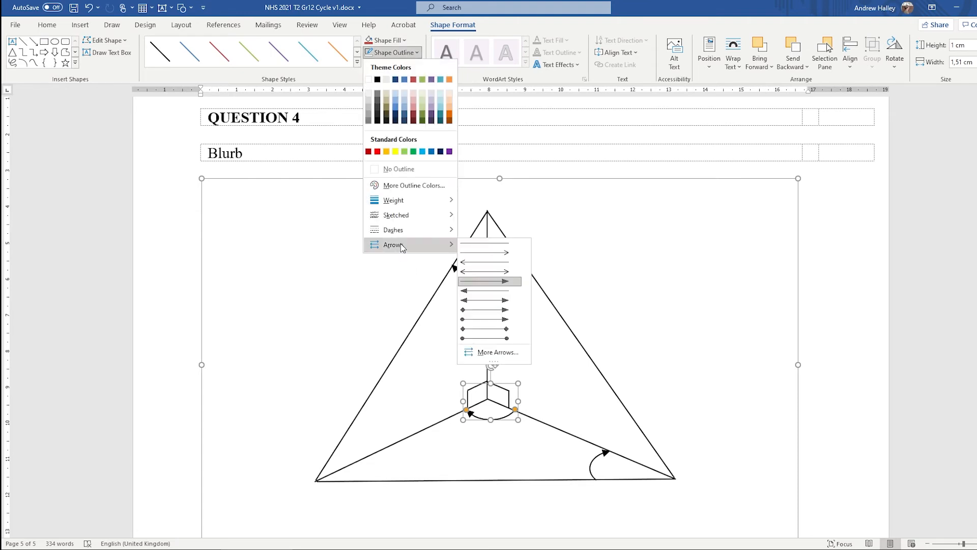
left_click(504, 301)
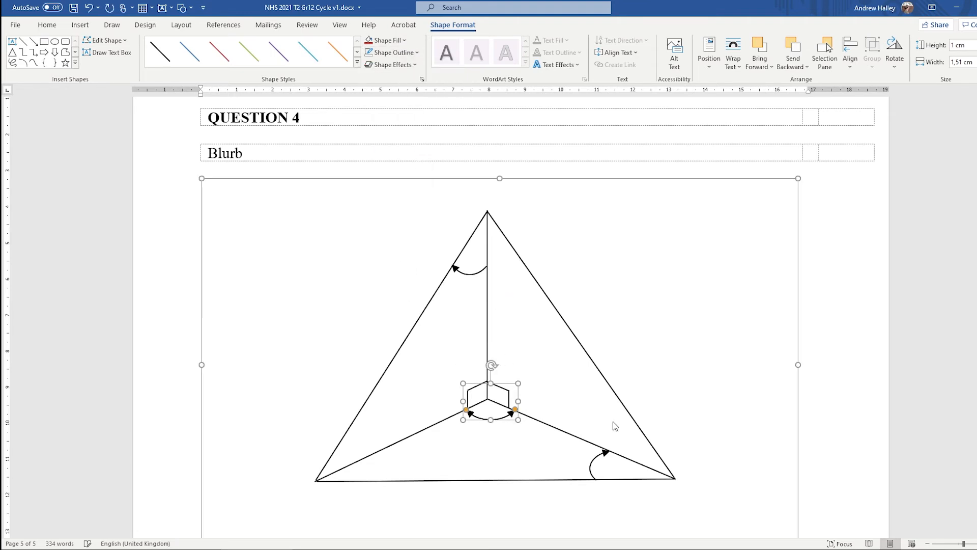
left_click(616, 426)
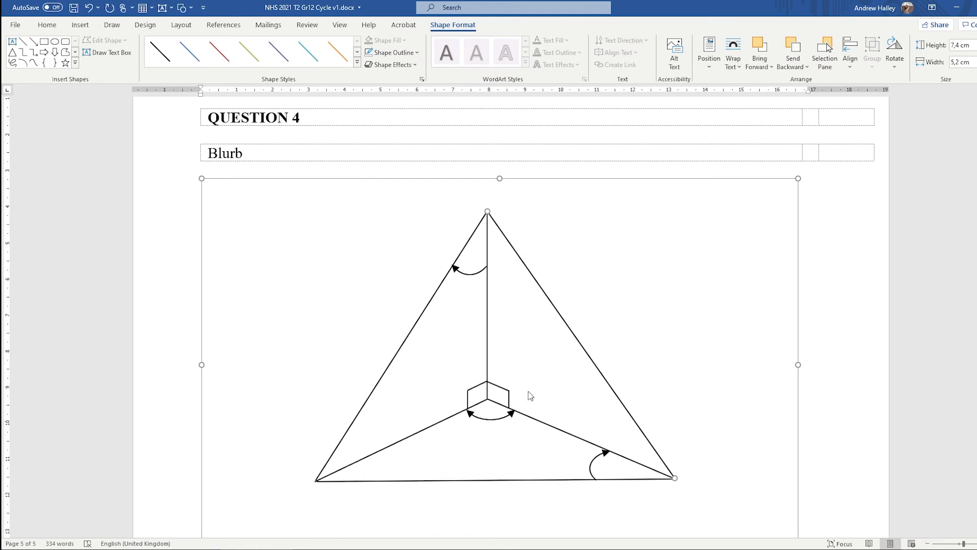
Step: Draw an isosceles triangle about 2.42 cm high and 9.63 cm wide over the diagram's base face
left_click(75, 65)
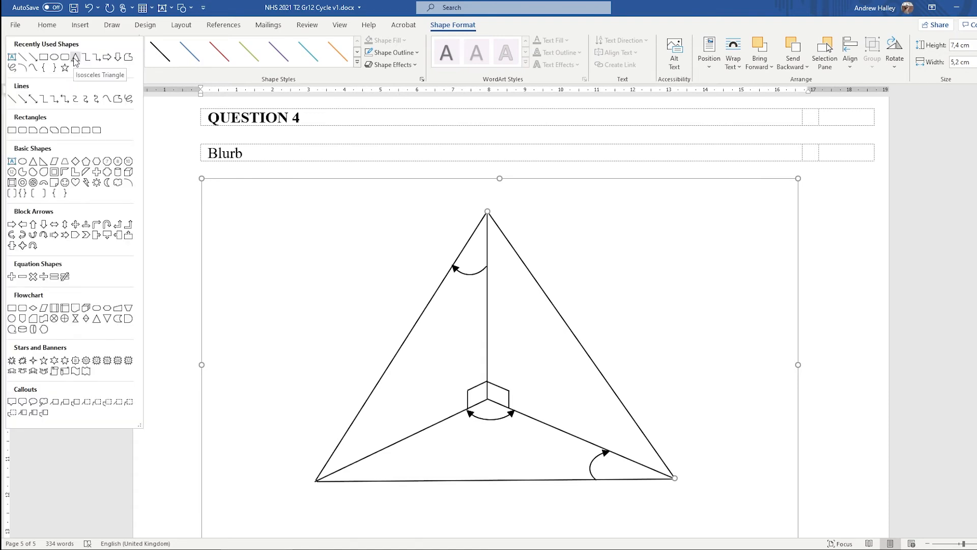
left_click(75, 57)
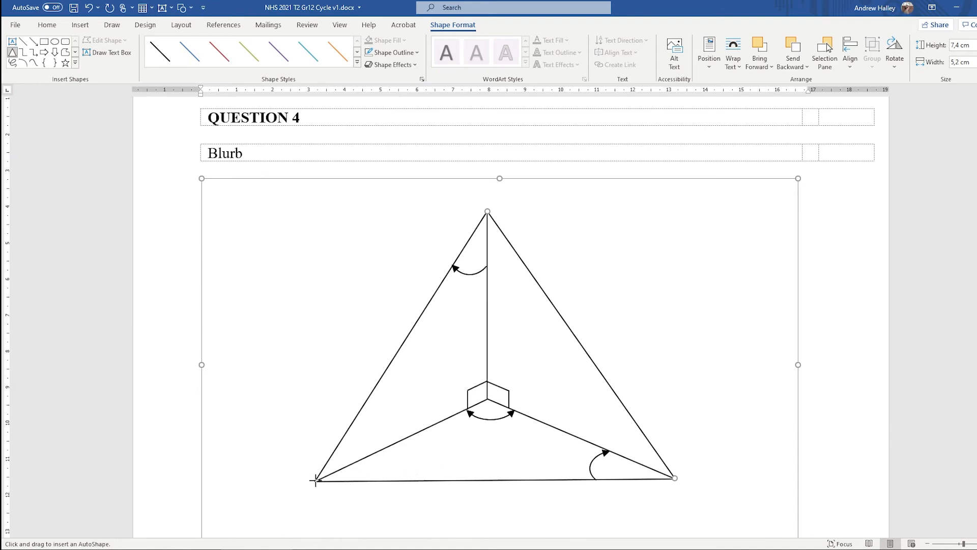
left_click_drag(315, 480, 664, 394)
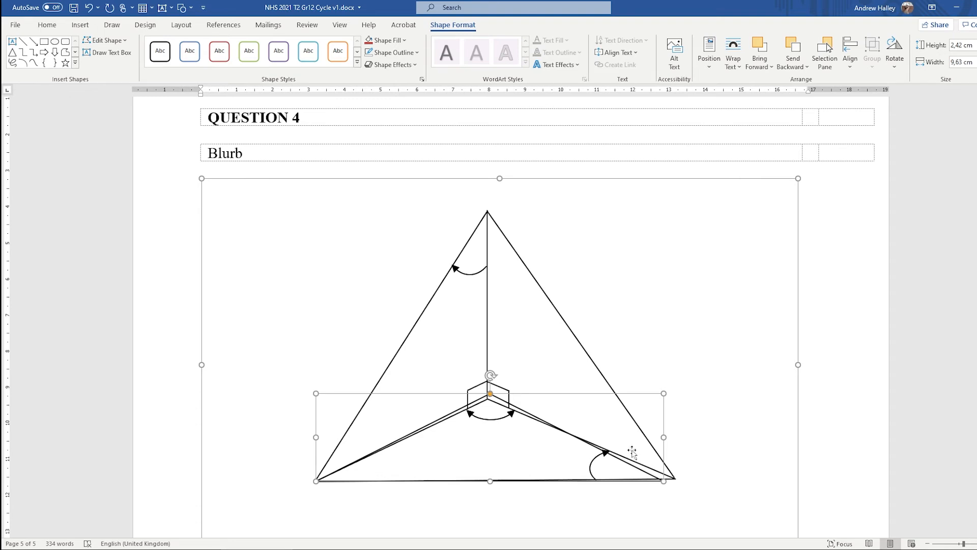
Step: Remove the new triangle's outline and fill it with grey
left_click(392, 53)
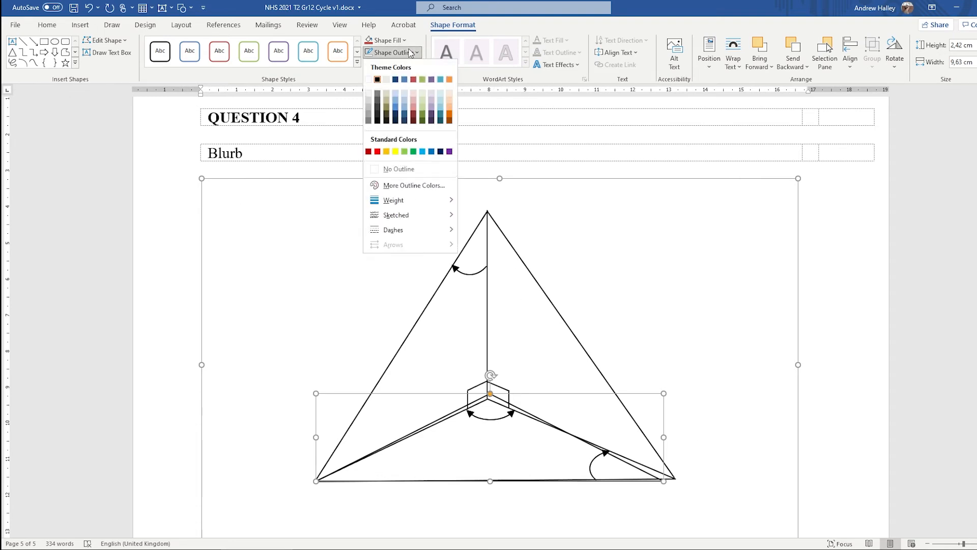
key("Escape")
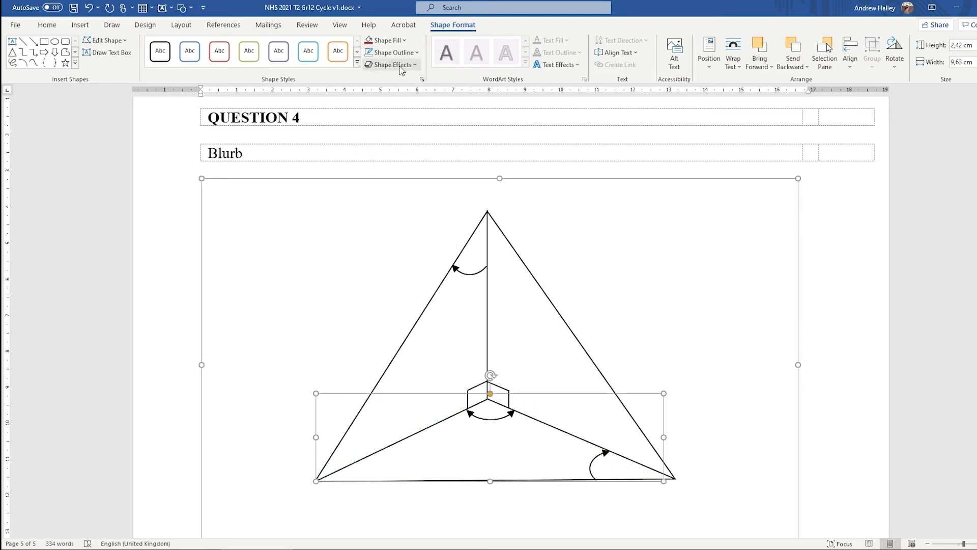
left_click(399, 42)
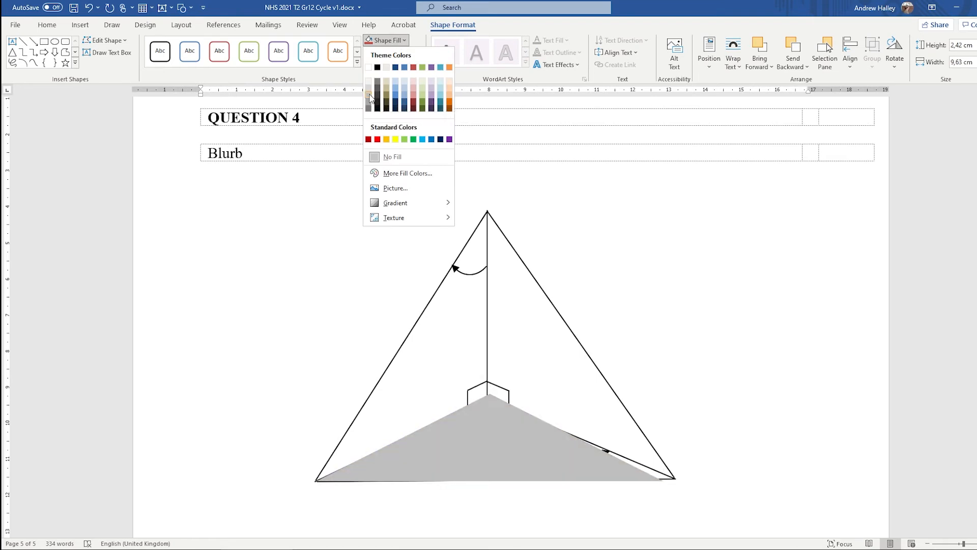
left_click(368, 95)
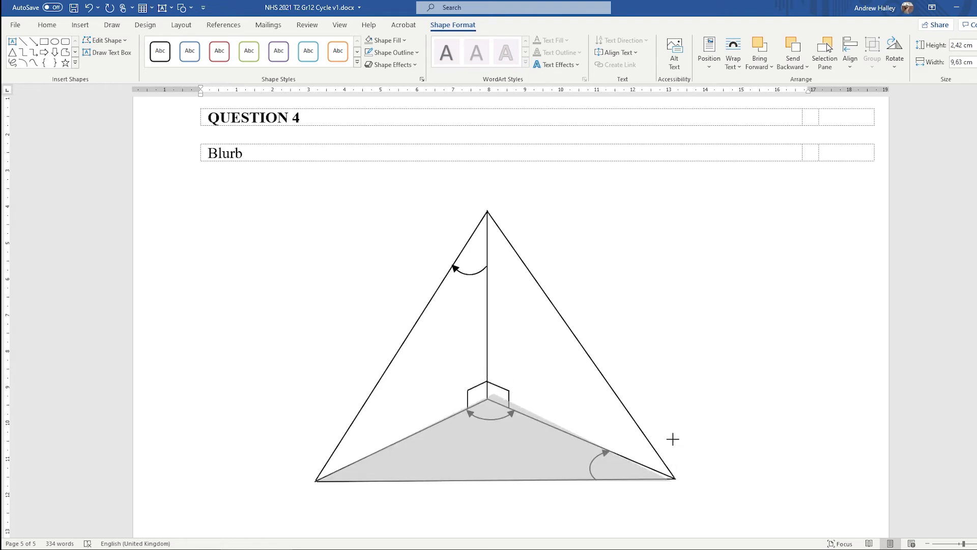
Step: Narrow the grey triangle to about 9.49 cm, and move its apex and right corner points onto the base face's vertices
left_click_drag(677, 440, 659, 448)
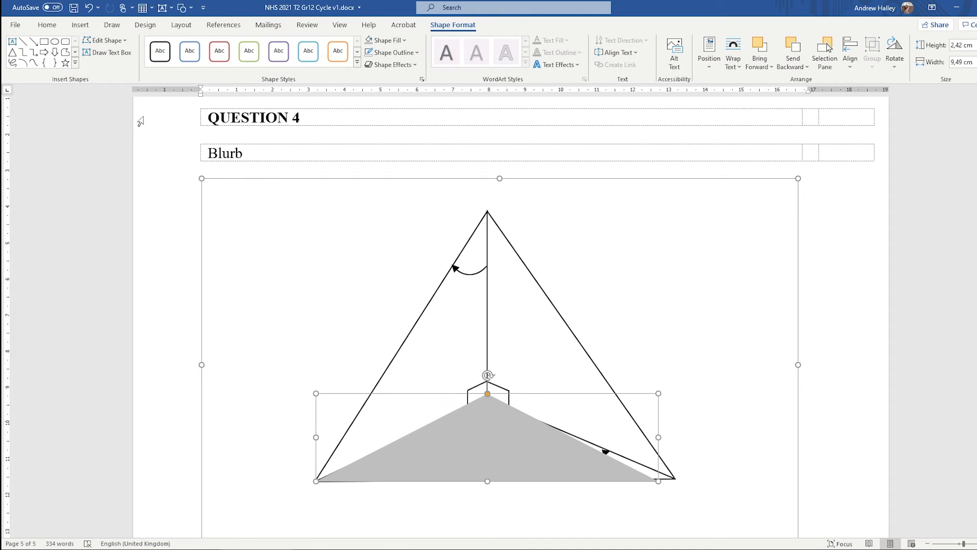
left_click(104, 40)
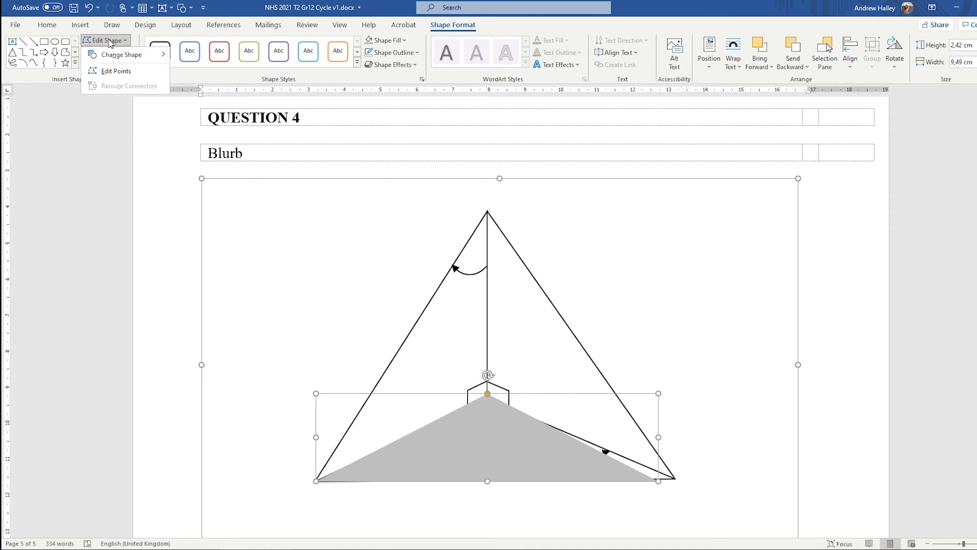
left_click(116, 72)
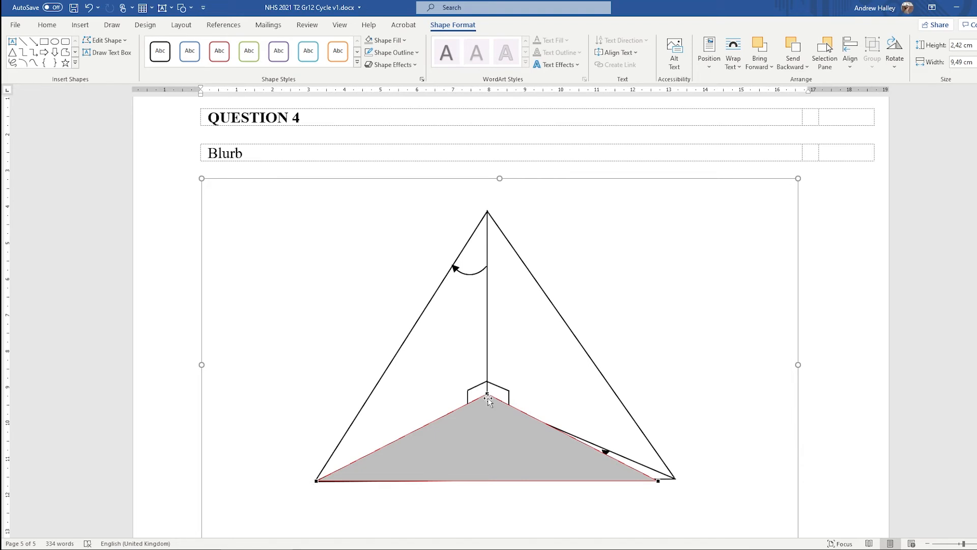
mouse_move(487, 395)
left_mouse_down()
mouse_move(490, 409)
mouse_move(485, 399)
left_mouse_up()
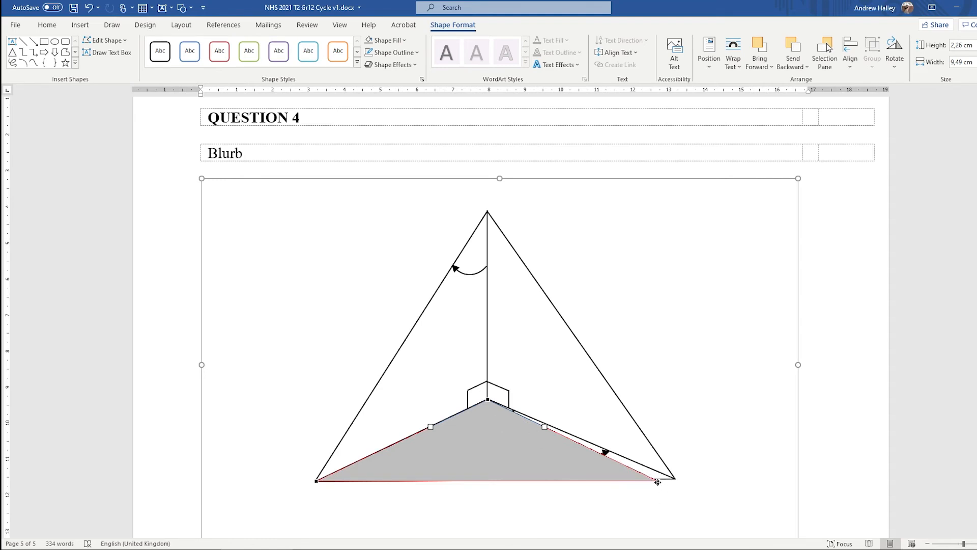
left_click_drag(658, 482, 672, 478)
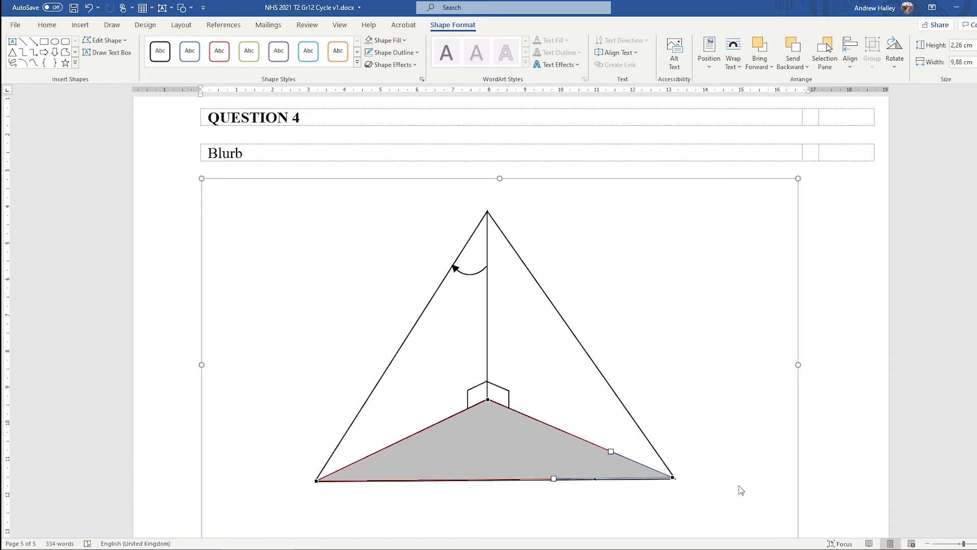
left_click(741, 490)
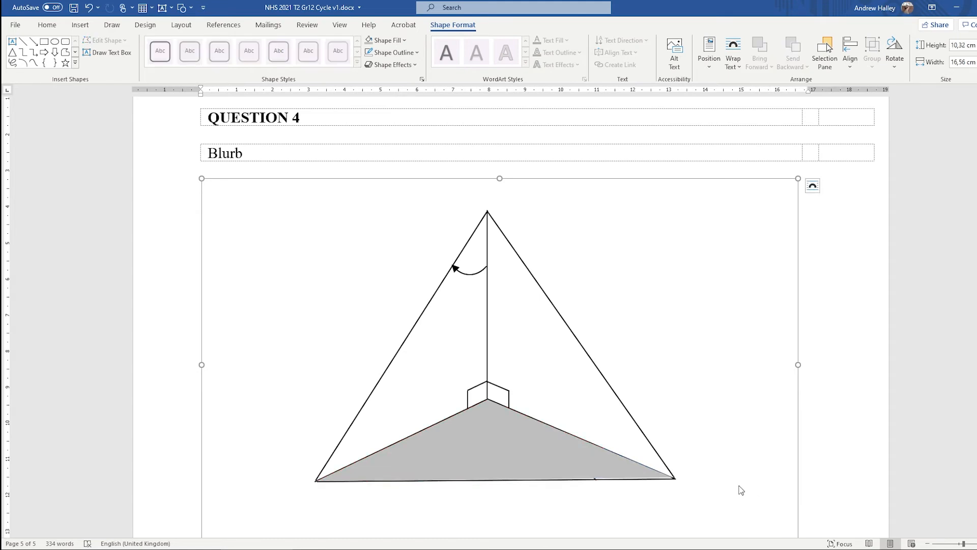
Step: Edit the grey triangle's points again, nudging its right corner exactly onto the diagram's right vertex
left_click(654, 477)
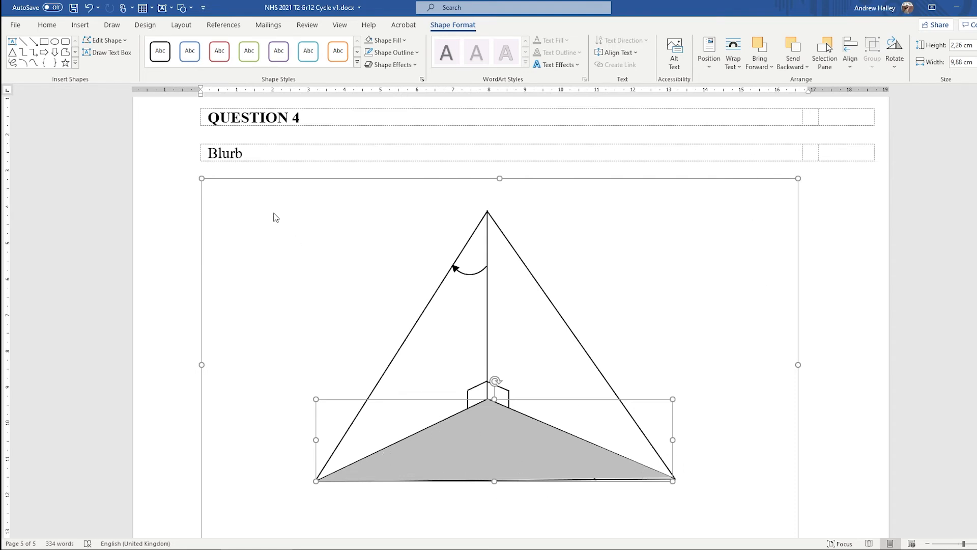
left_click(104, 40)
left_click(109, 65)
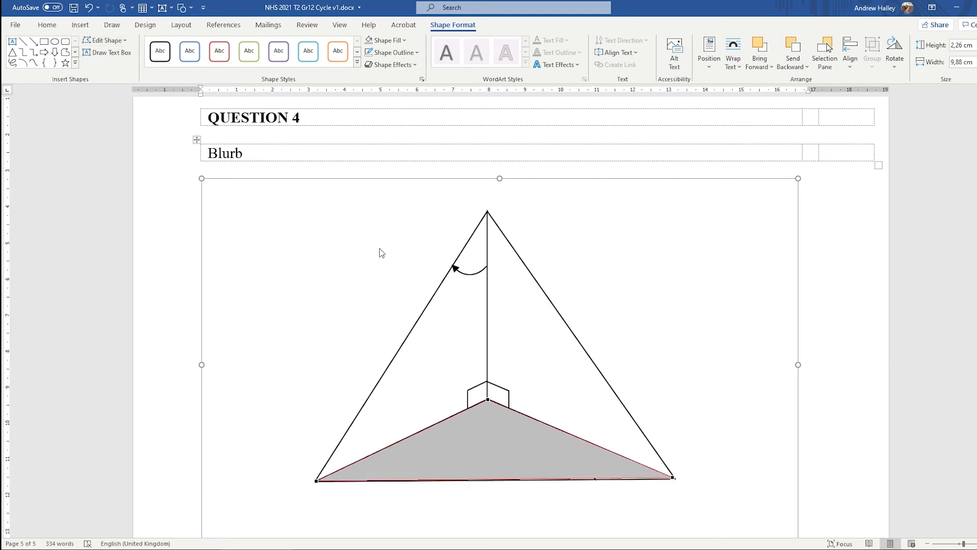
left_click(673, 479)
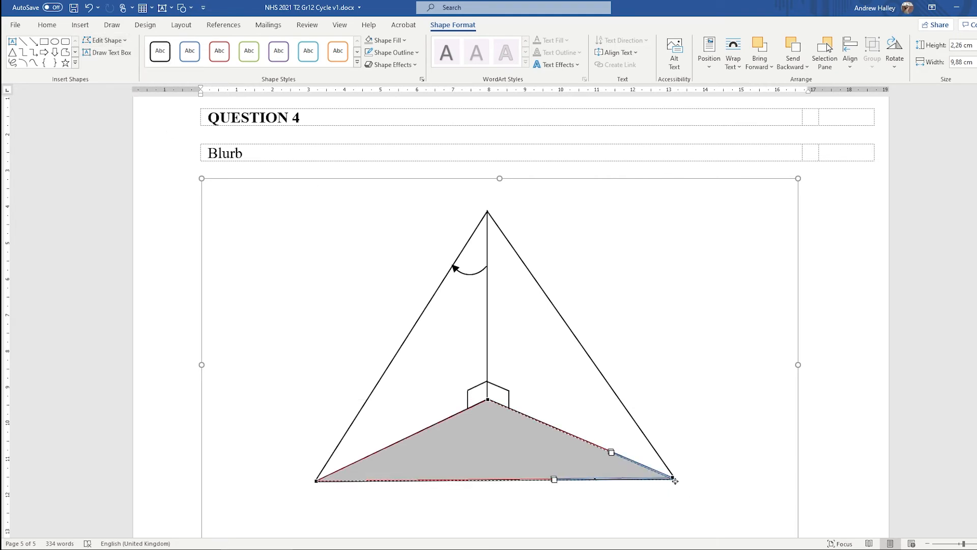
left_click(741, 519)
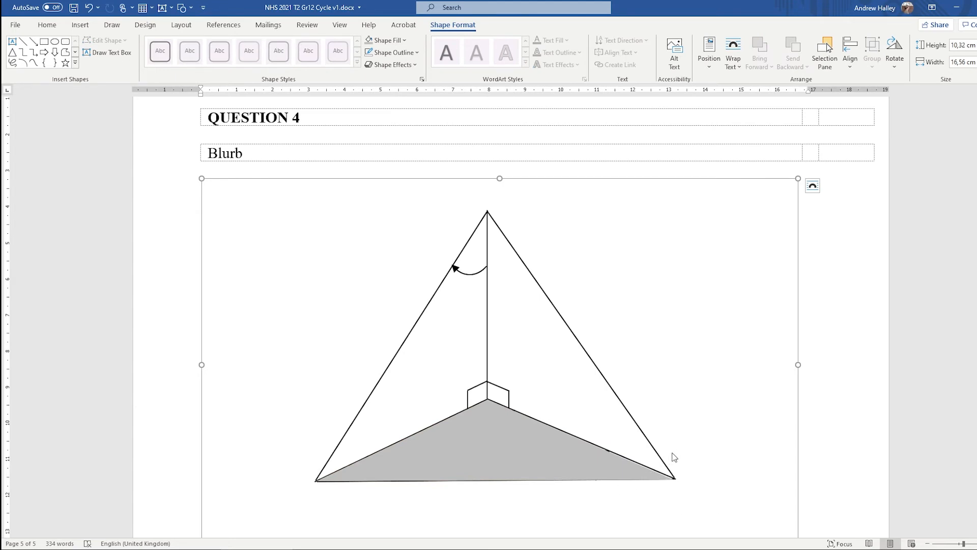
Step: Send the grey triangle to the back, behind the diagram's lines and angle arcs
left_click(519, 437)
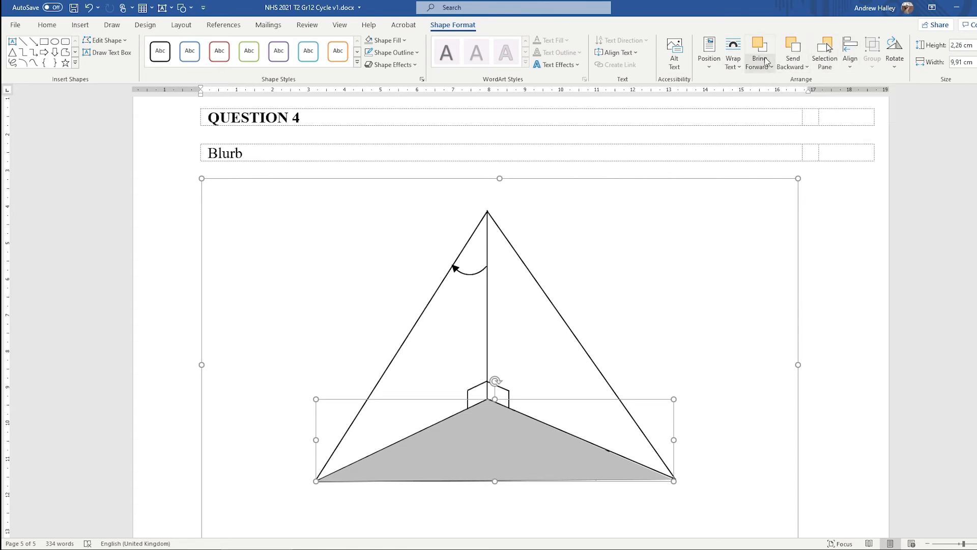
left_click(806, 67)
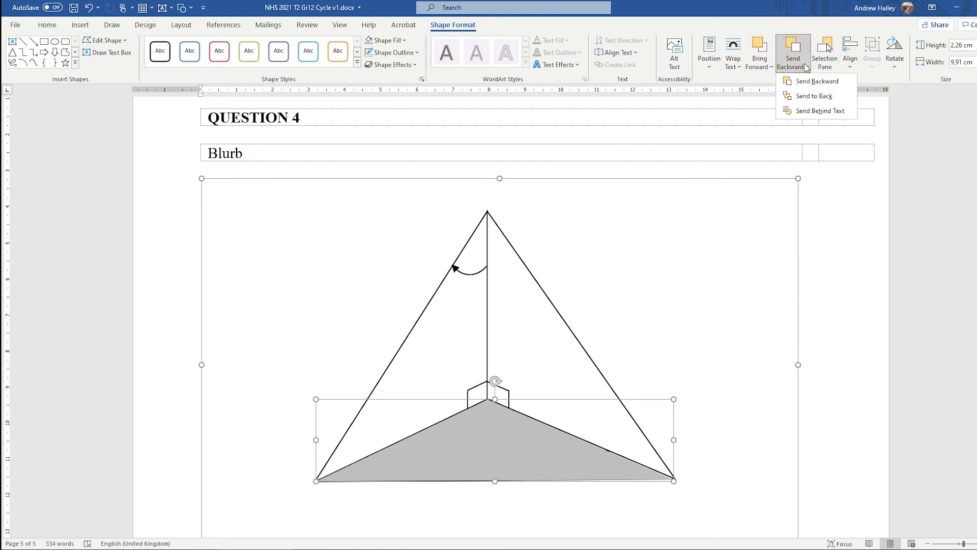
left_click(815, 101)
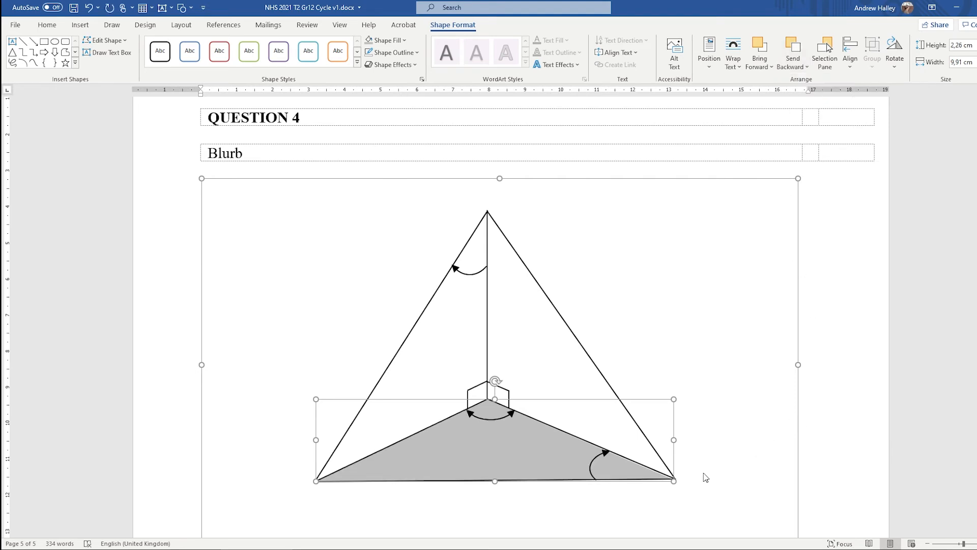
left_click(810, 493)
Step: Add a text box labelled T above the diagram's apex and remove the box's outline
scroll(712, 473, "down", 1)
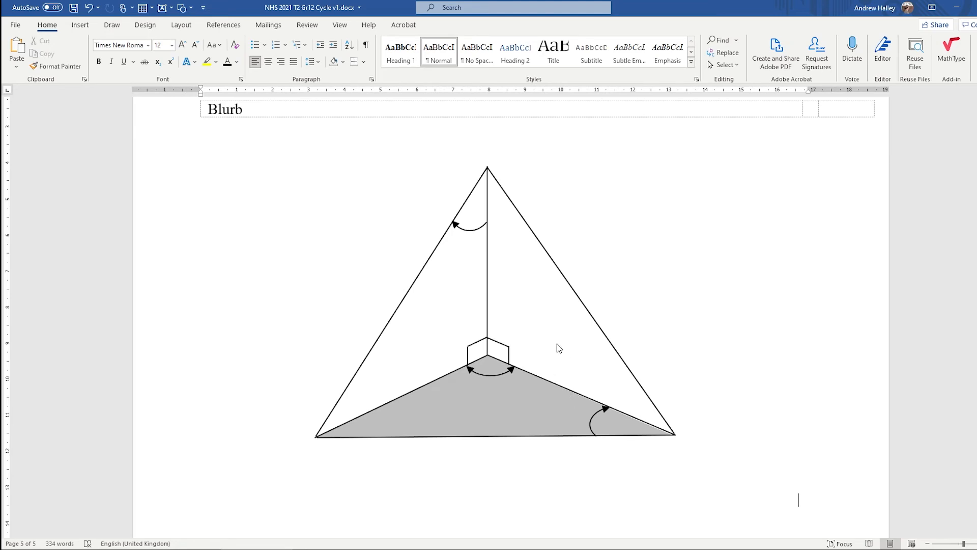
scroll(574, 328, "up", 1)
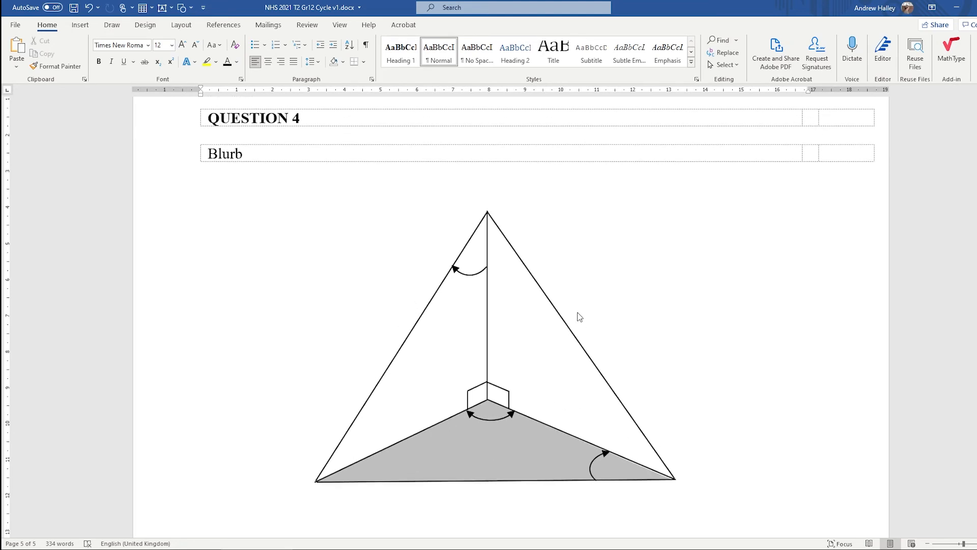
left_click(277, 258)
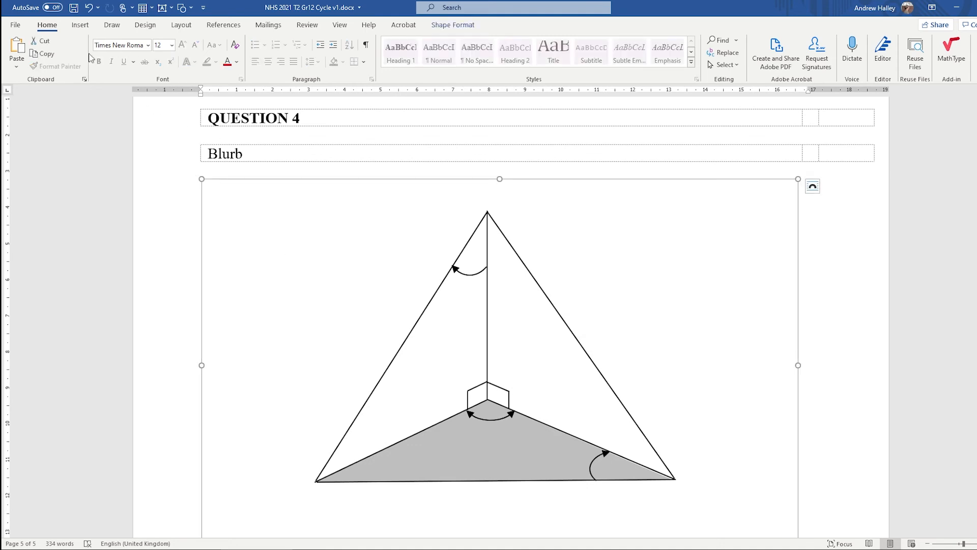
left_click(162, 8)
mouse_move(279, 236)
left_mouse_down()
mouse_move(314, 280)
mouse_move(504, 218)
left_mouse_up()
type("T")
left_click(415, 53)
left_click(389, 166)
Step: Copy the T label to the two outer base corners, the inner base vertex, the left slanted edge and both base angle arcs
left_click_drag(304, 260, 323, 503)
left_click_drag(323, 504, 703, 501)
left_click_drag(703, 496, 490, 394)
left_click_drag(490, 385, 494, 435)
left_click_drag(494, 436, 589, 470)
Step: Relabel the base vertices: K at the left corner, F at the right corner and A at the inner vertex
double_click(305, 488)
type("K")
double_click(685, 483)
type("F")
double_click(472, 381)
type("A")
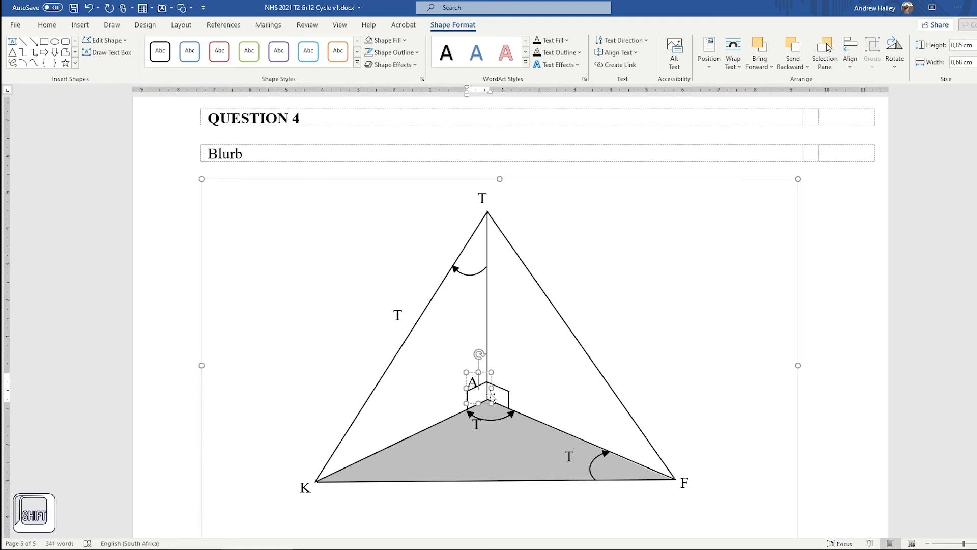
Step: Replace the label below the double-headed arc at A with the equation 90°+x and enlarge its box to fit on one line
double_click(476, 424)
key("alt+equal")
type("90°+x")
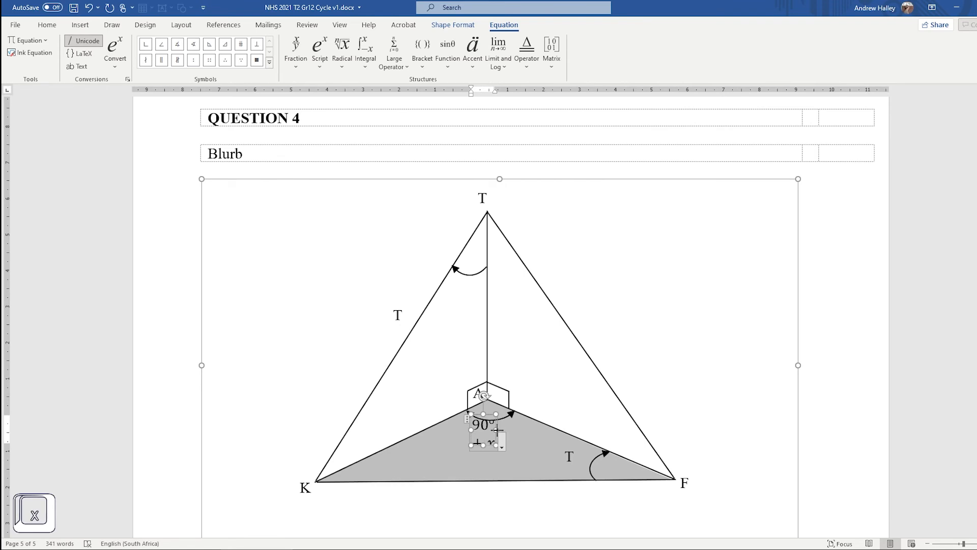
left_click_drag(496, 430, 511, 451)
Step: Replace the label beside the angle arc at F with the equation 2x
double_click(569, 457)
key("BackSpace")
key("alt+equal")
type("2x")
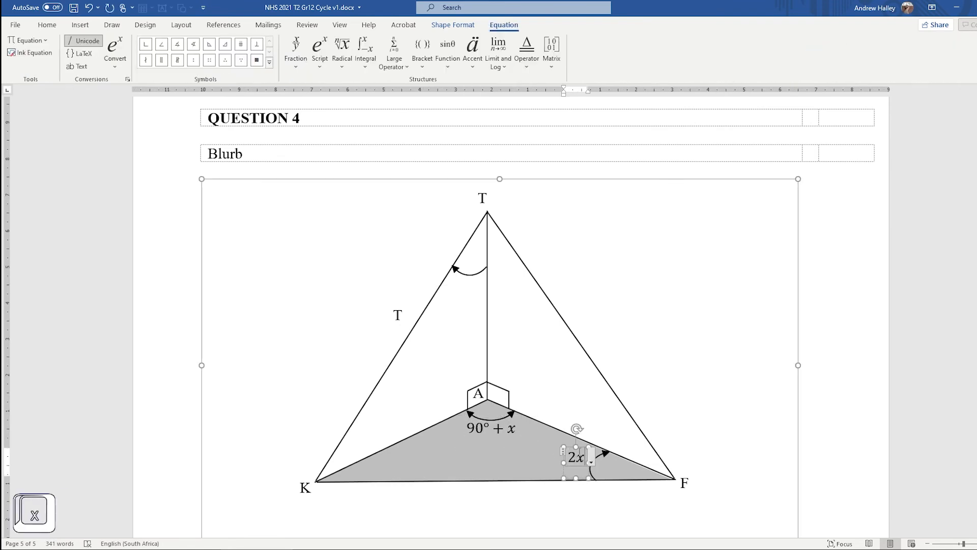
Step: Copy the 2x label below the arc at apex T and change the copy to x
mouse_move(587, 473)
left_mouse_down()
mouse_move(591, 480)
mouse_move(475, 302)
left_mouse_up()
left_click(589, 349)
left_click(583, 465)
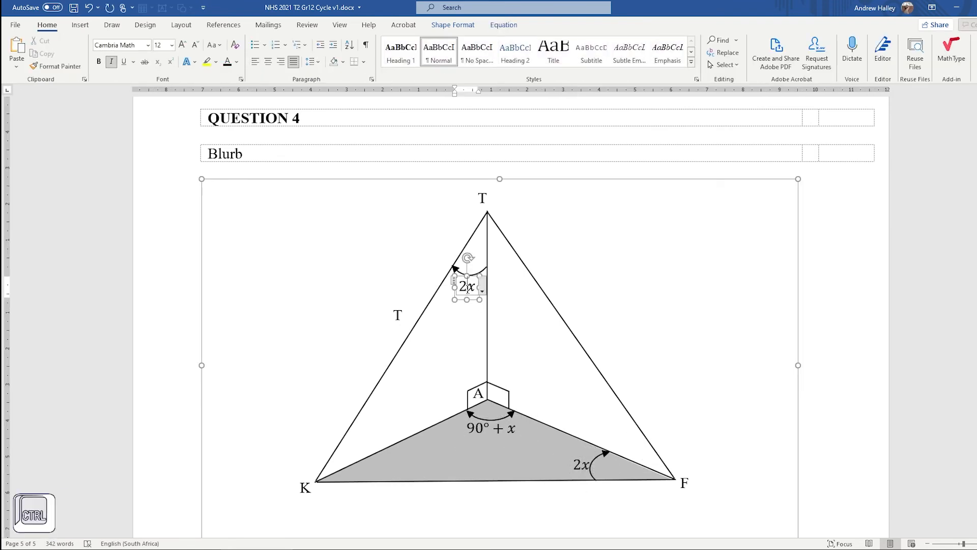
left_click(466, 286)
key("BackSpace")
left_click(413, 300)
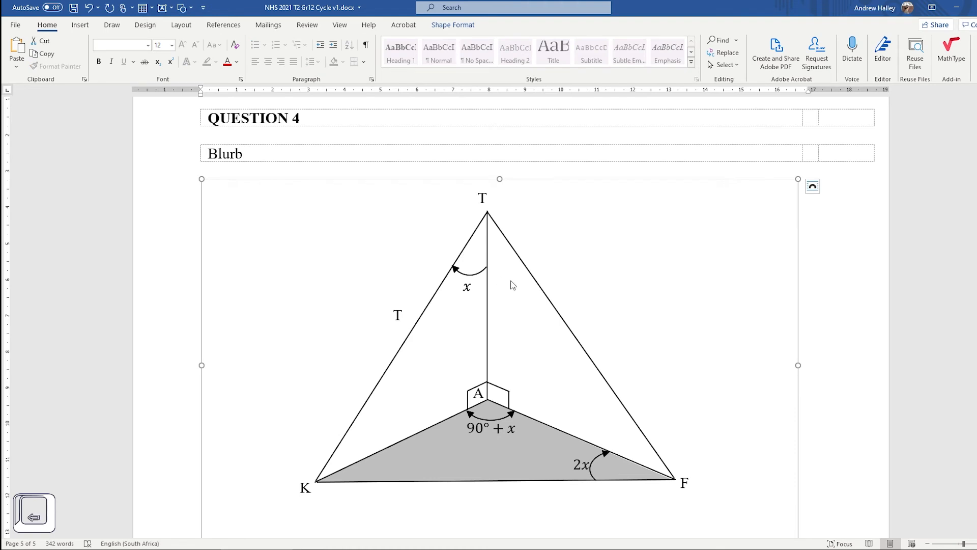
Step: Change the label beside edge TK to 2 and shift it slightly closer to the edge
left_click(402, 314)
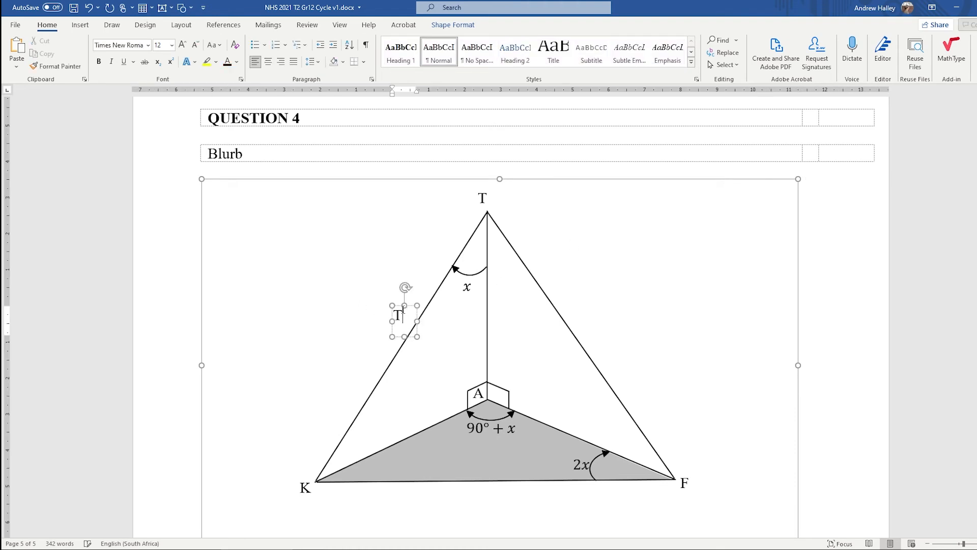
key("BackSpace")
type("2")
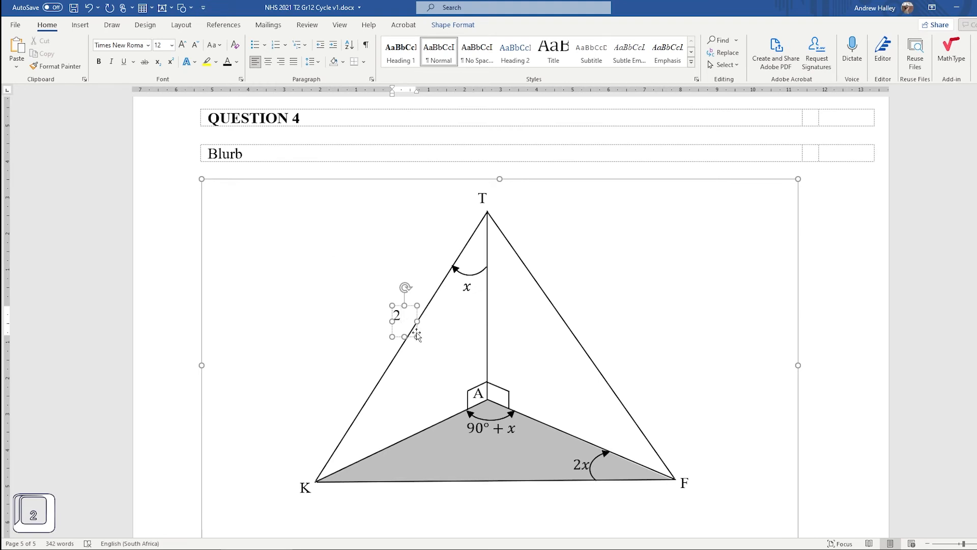
left_click_drag(417, 335, 420, 346)
left_click(726, 309)
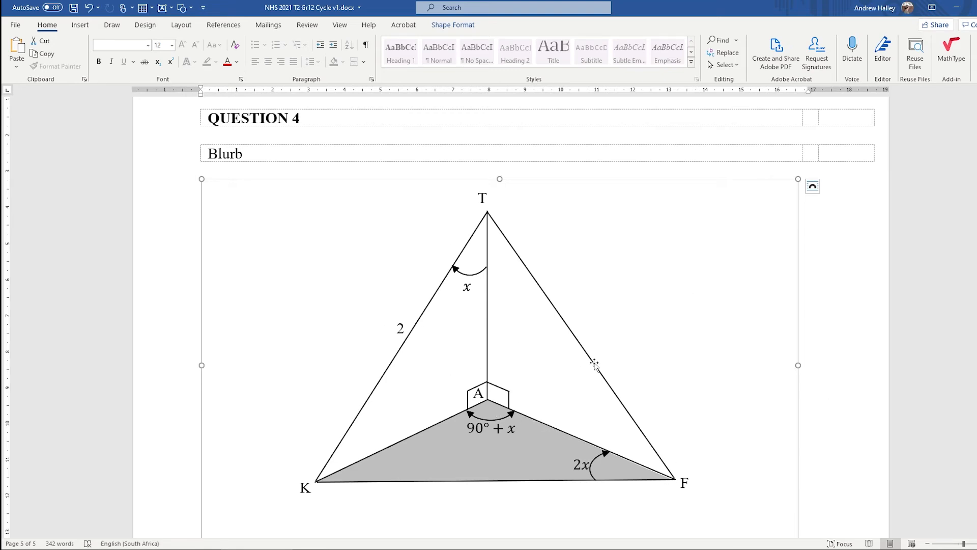
Step: Copy the QUESTION 4 heading and Blurb rows and paste them between the question's last table and the TOTAL row
scroll(450, 298, "up", 1)
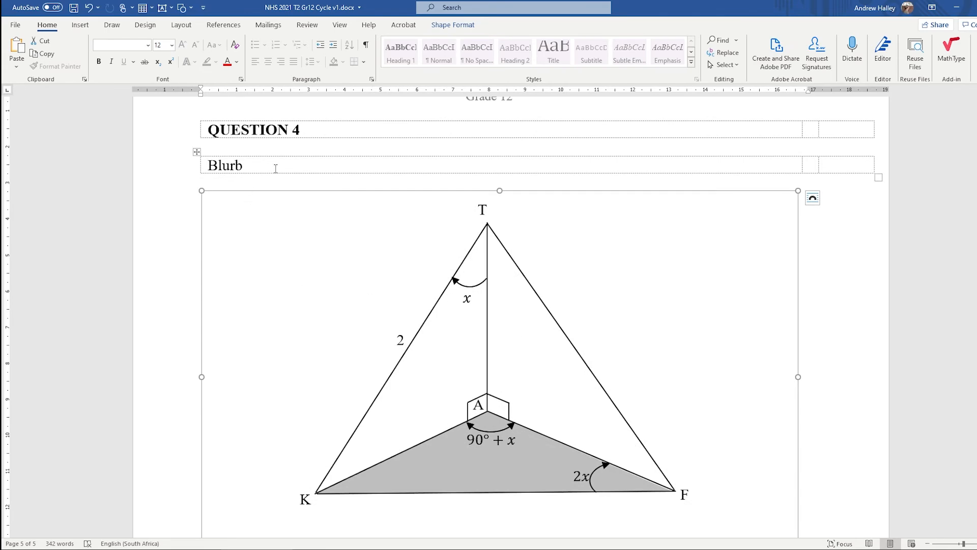
scroll(268, 251, "down", 9)
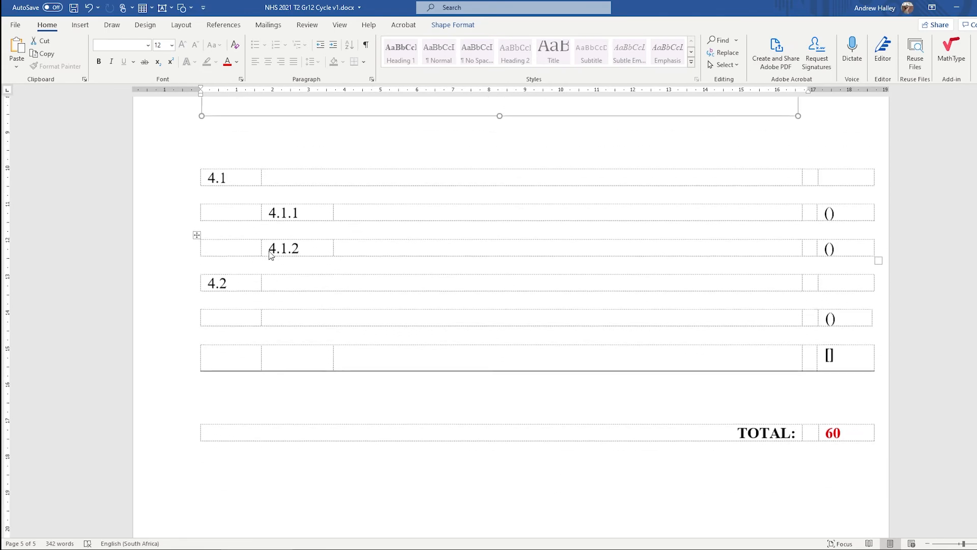
scroll(270, 253, "up", 13)
scroll(271, 255, "down", 8)
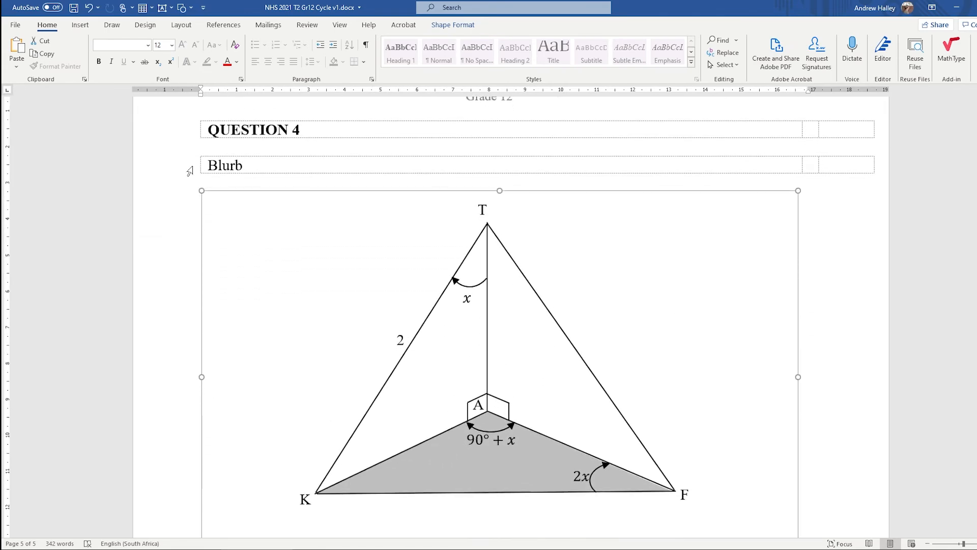
scroll(188, 129, "down", 3)
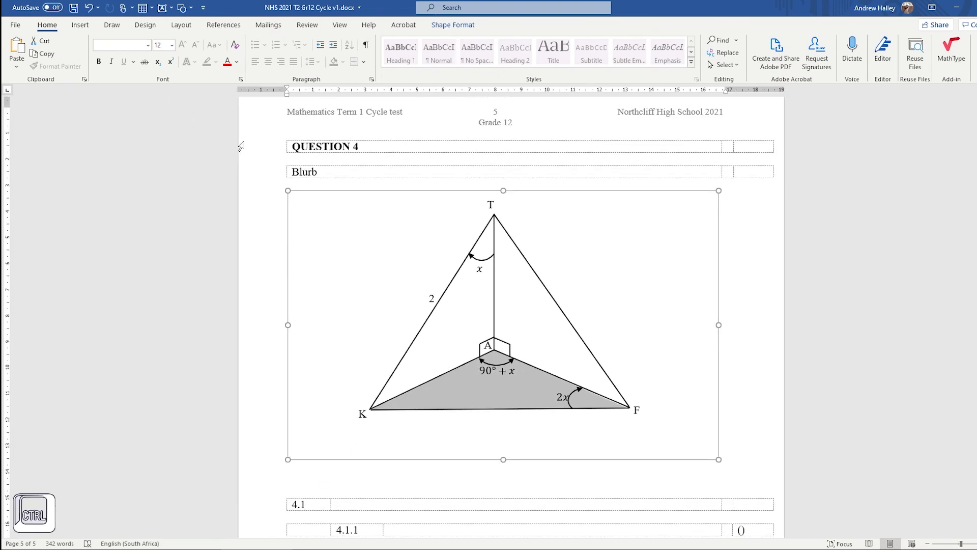
left_click(274, 153)
left_click_drag(273, 152, 286, 180)
key("ctrl+c")
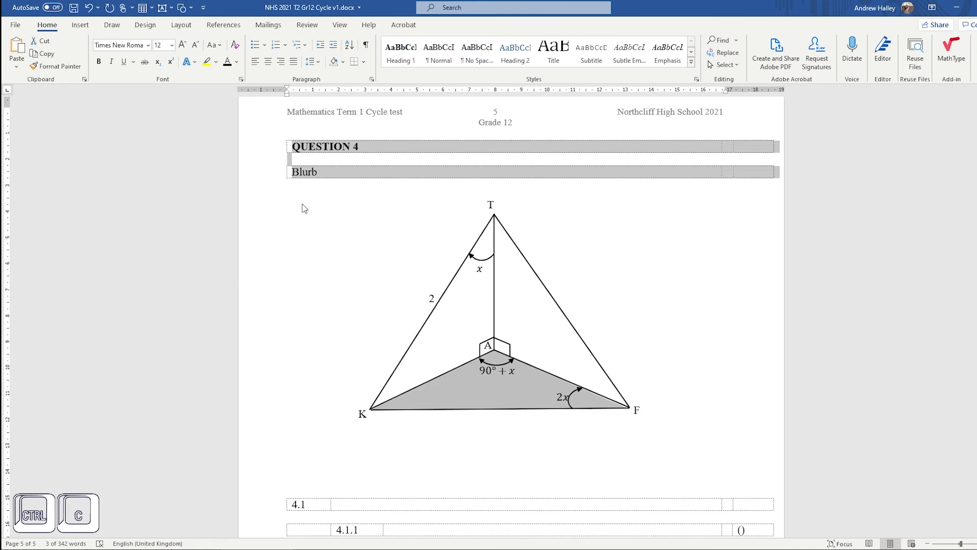
scroll(318, 216, "down", 10)
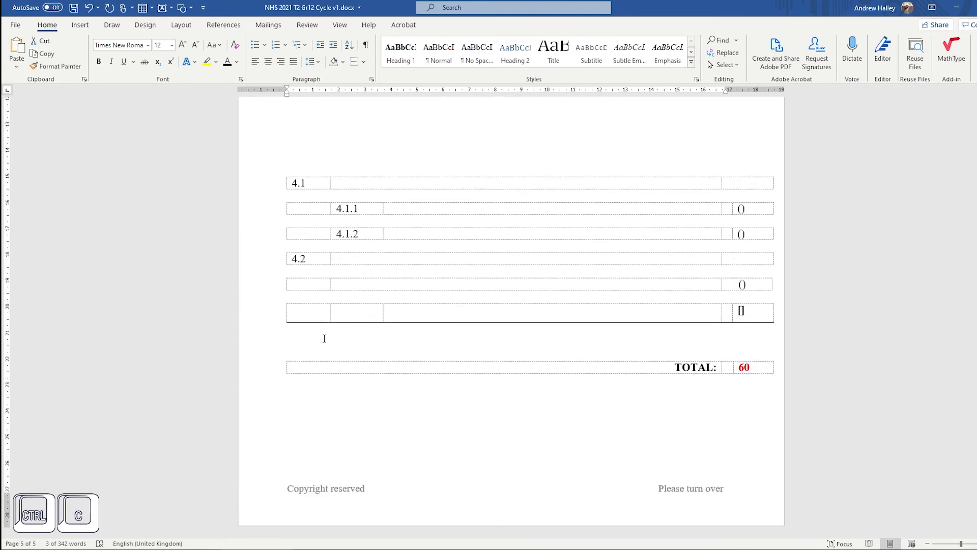
left_click(326, 337)
key("ctrl+v")
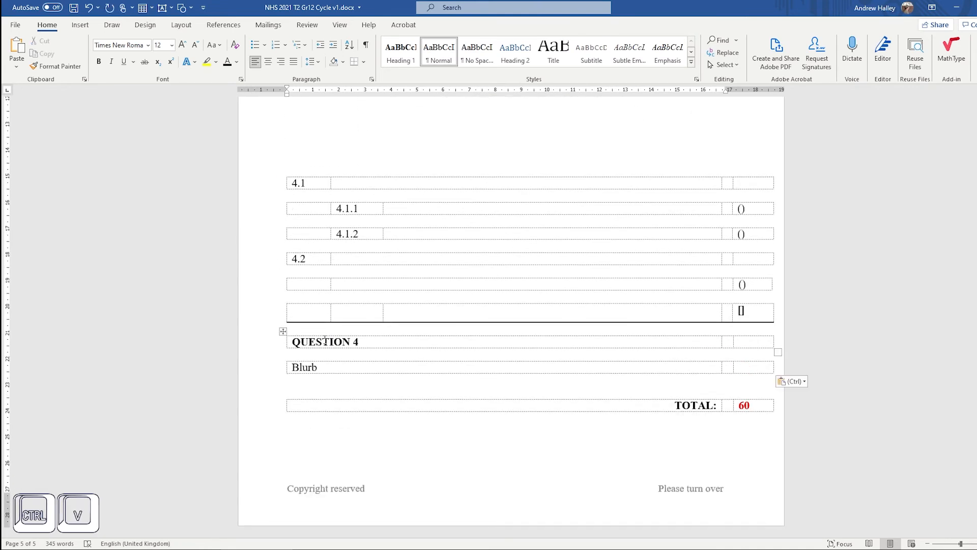
Step: Renumber the pasted heading as QUESTION 5
left_click(367, 344)
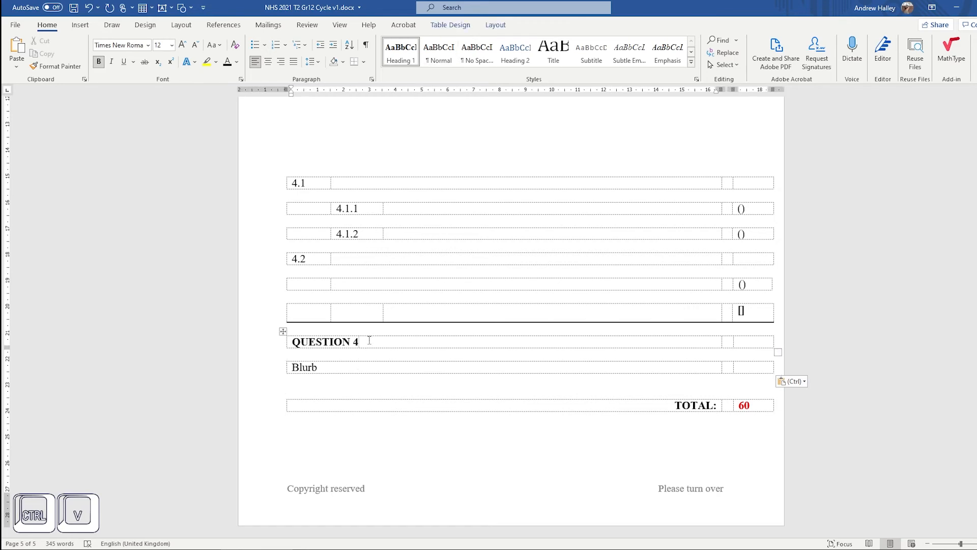
key("BackSpace")
type("5")
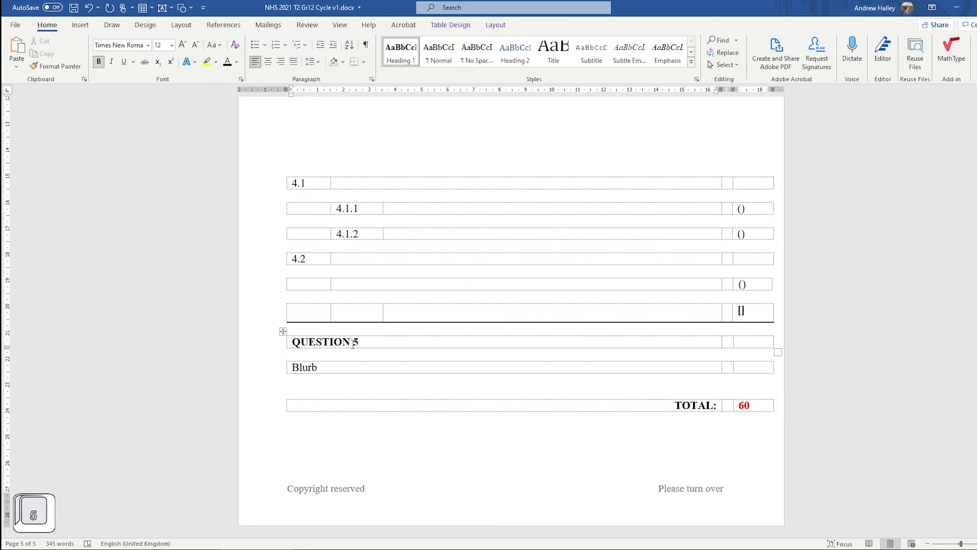
Step: Insert a page break before the QUESTION 5 heading so that it starts on a new page
scroll(386, 380, "up", 3)
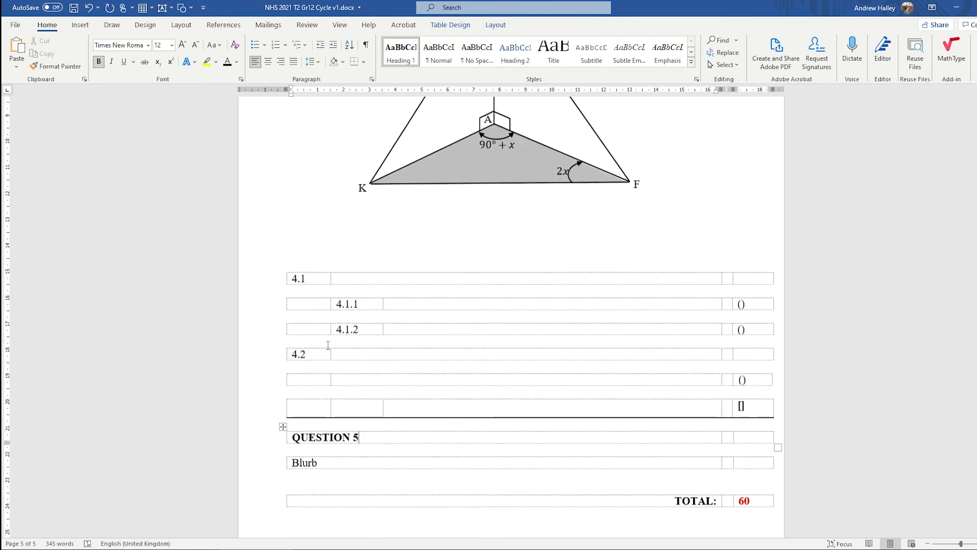
scroll(327, 344, "down", 3)
left_click(290, 344)
left_click(296, 345)
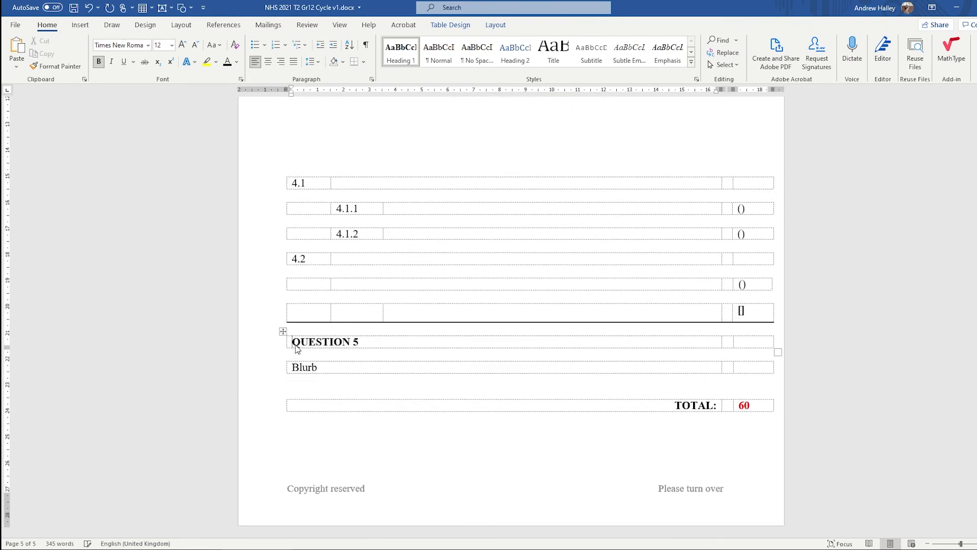
key("ctrl+Return")
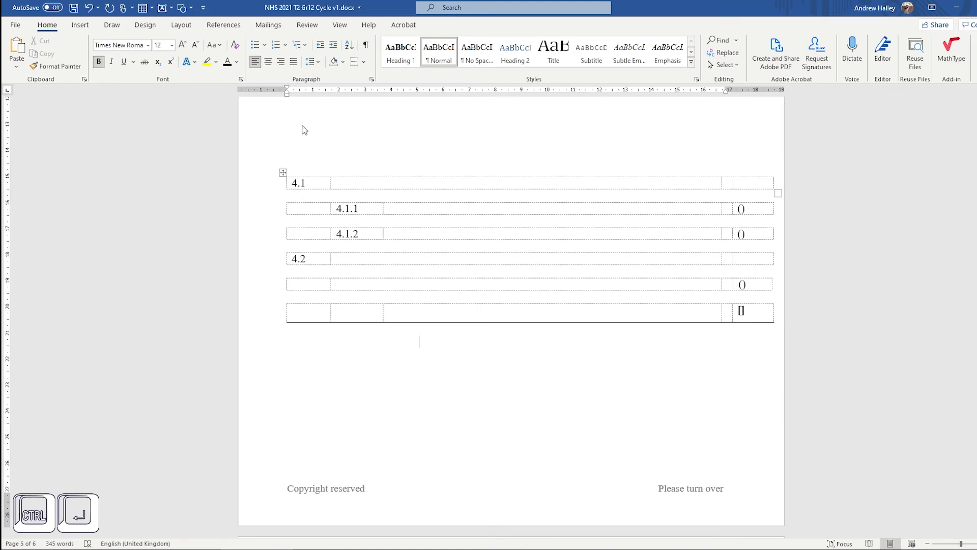
Step: Copy the 4.1 table row and paste it below Question 5's Blurb row, with blank lines added between them
left_click(281, 173)
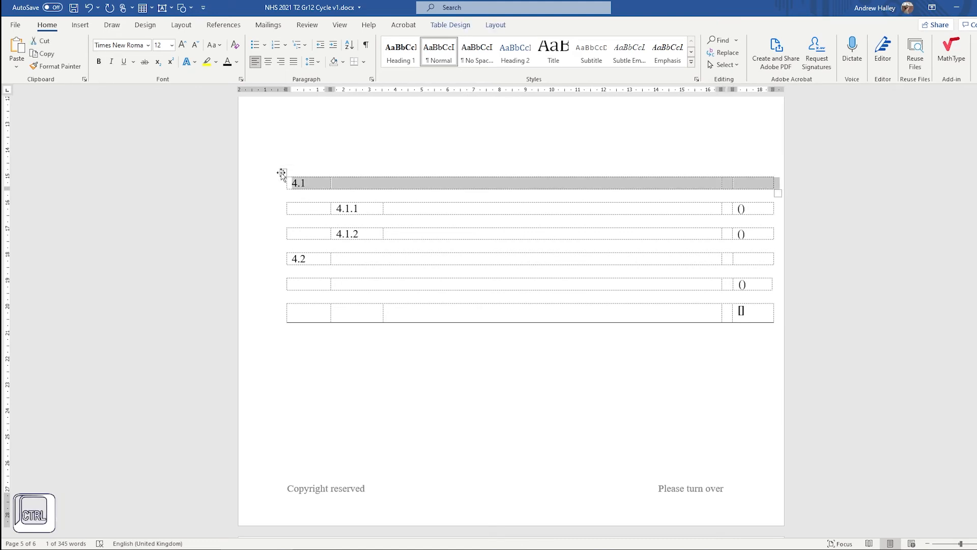
key("ctrl+End")
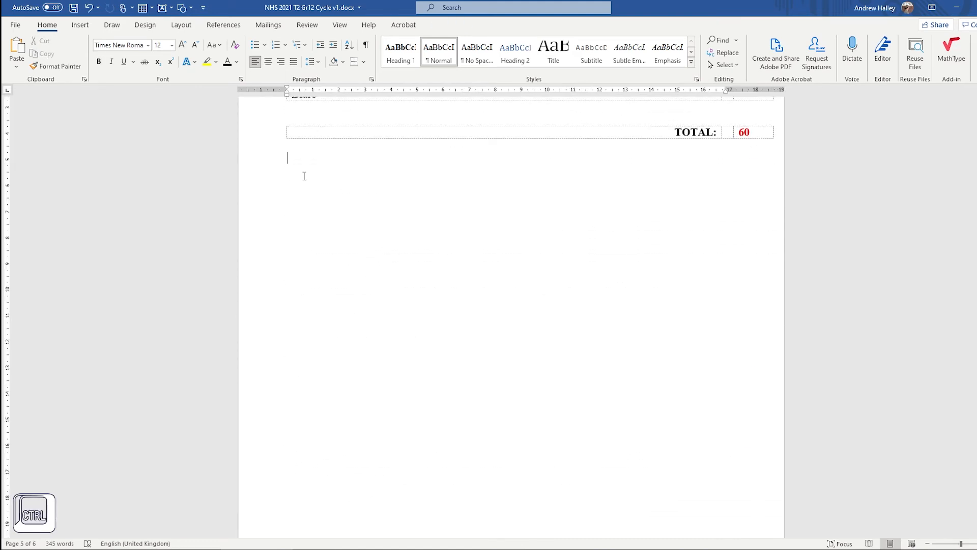
scroll(289, 206, "up", 3)
left_click(288, 237)
key("Return")
key("Return")
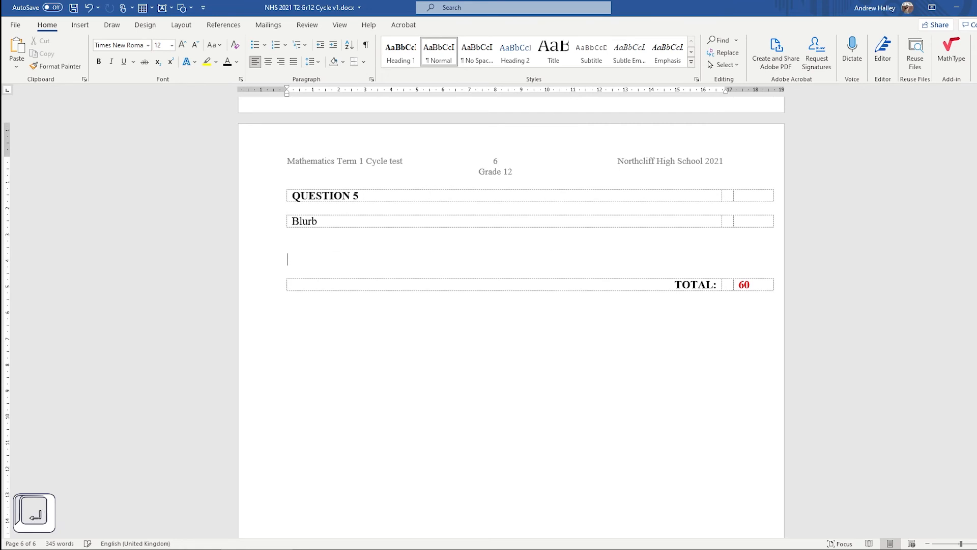
key("ctrl+v")
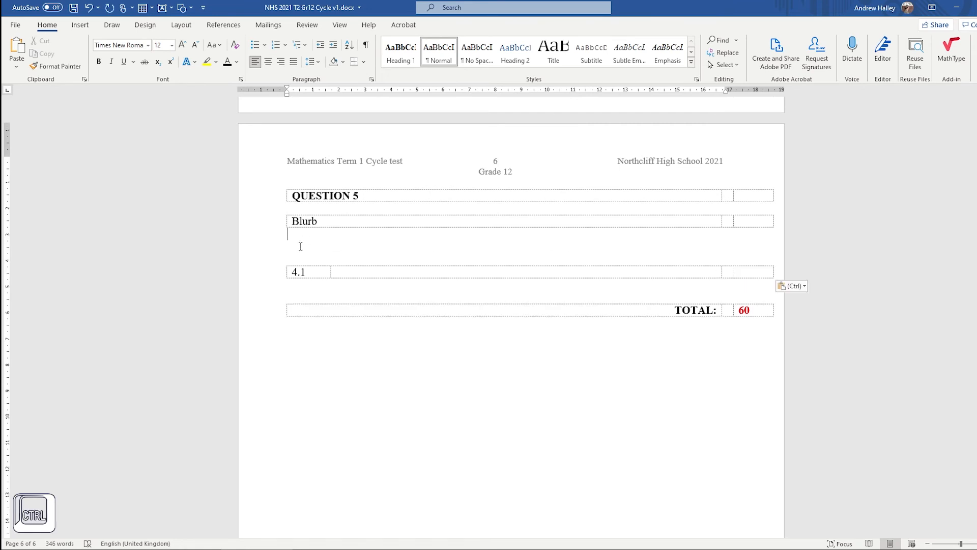
Step: Insert a drawing canvas on a new line below Question 5's Blurb row and enlarge it towards the right page margin
key("Return")
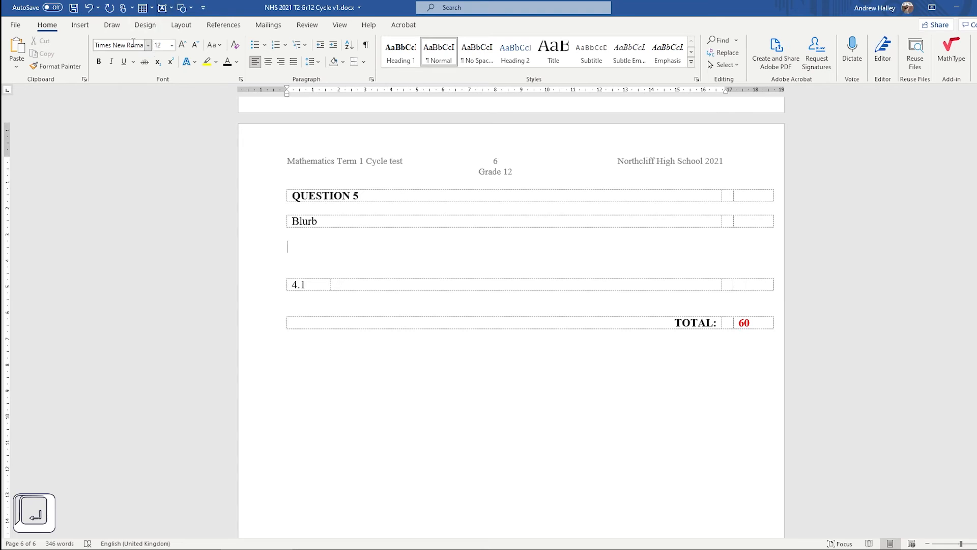
left_click(84, 28)
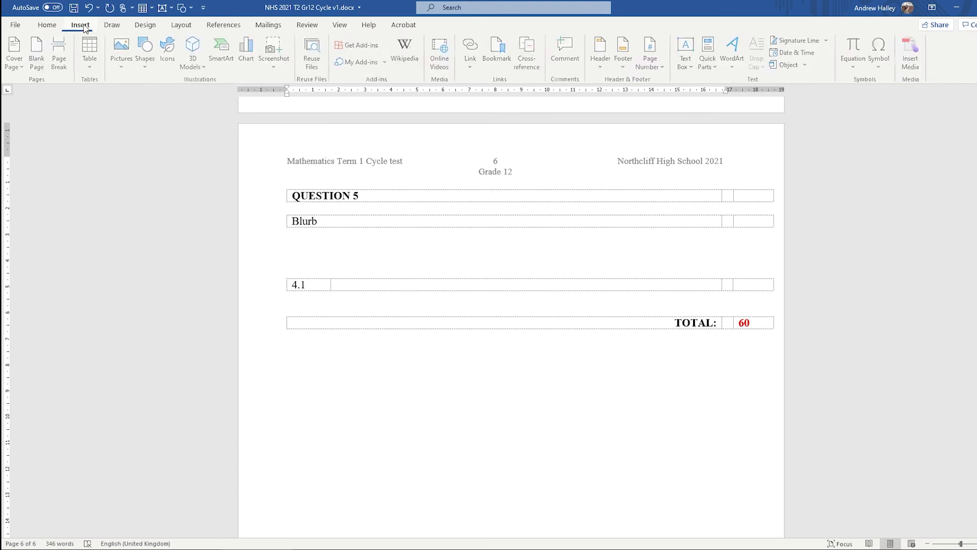
left_click(149, 69)
left_click(163, 526)
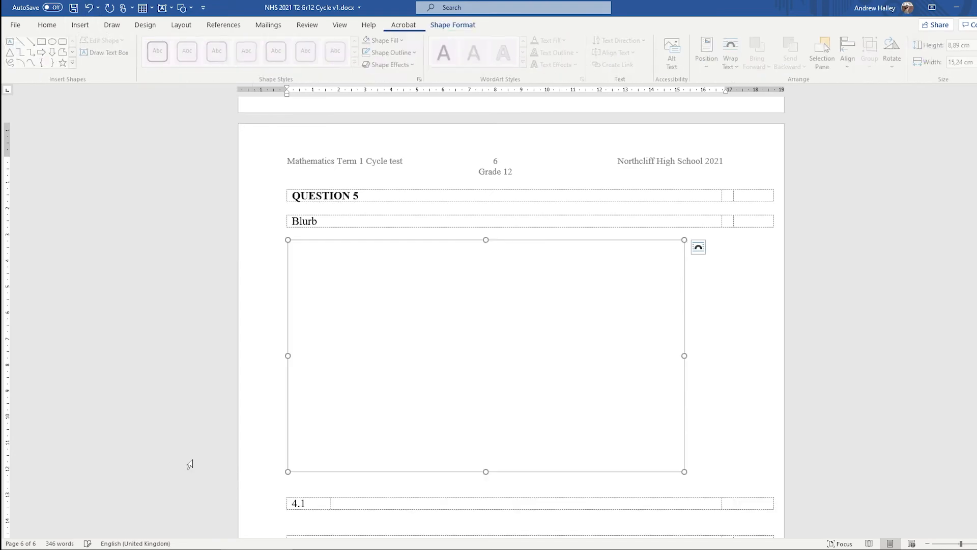
left_click_drag(682, 471, 748, 509)
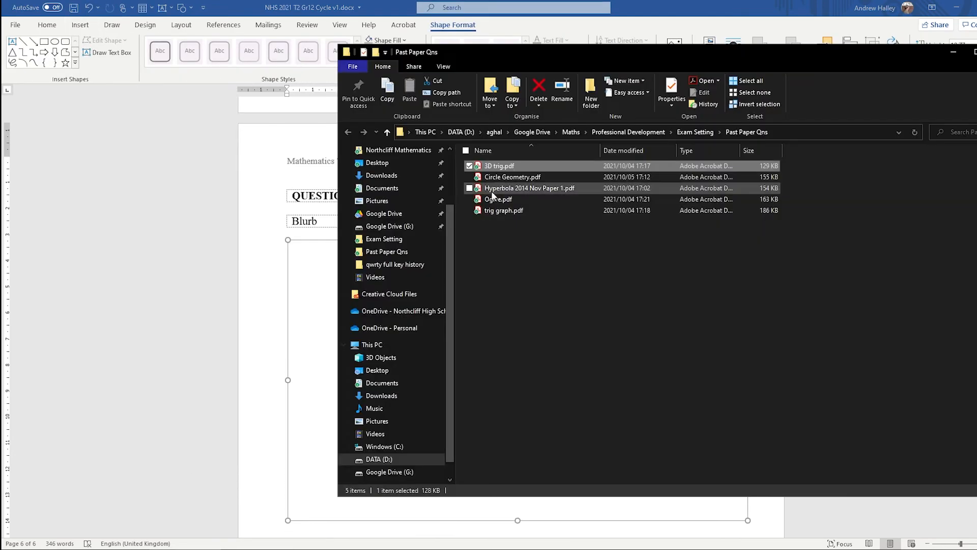
Step: Open Circle Geometry.pdf from the Past Paper Qns folder in Adobe Acrobat and examine the circle diagram for question 4.1
double_click(434, 191)
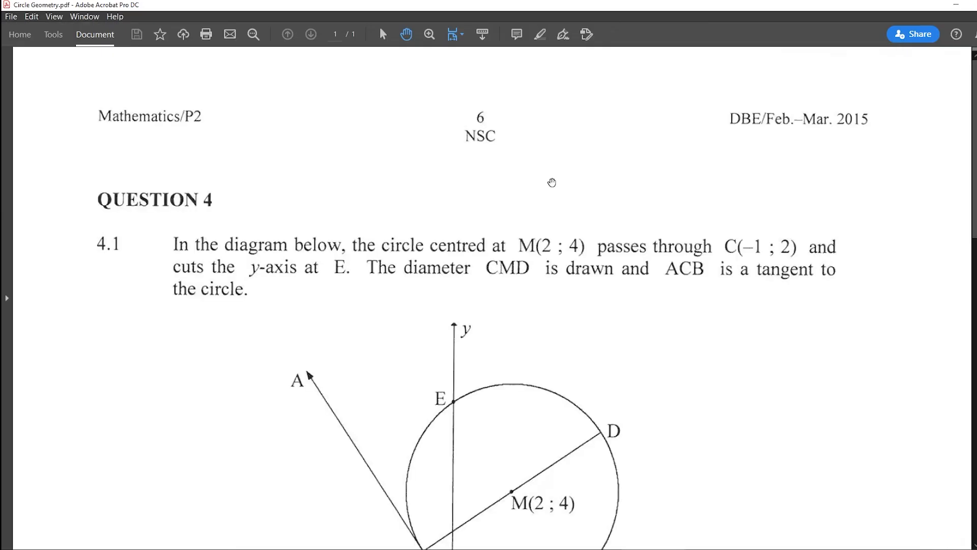
scroll(526, 250, "down", 4)
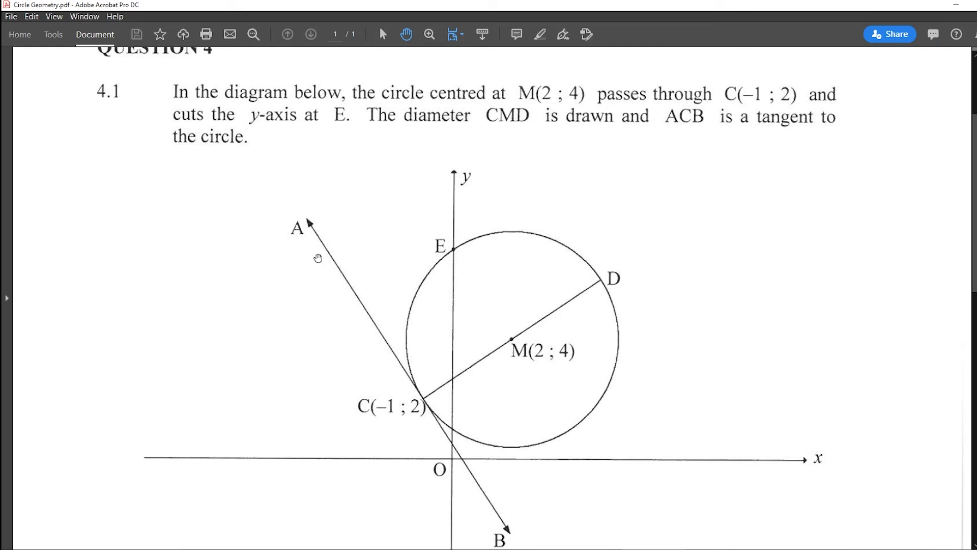
scroll(388, 227, "up", 1)
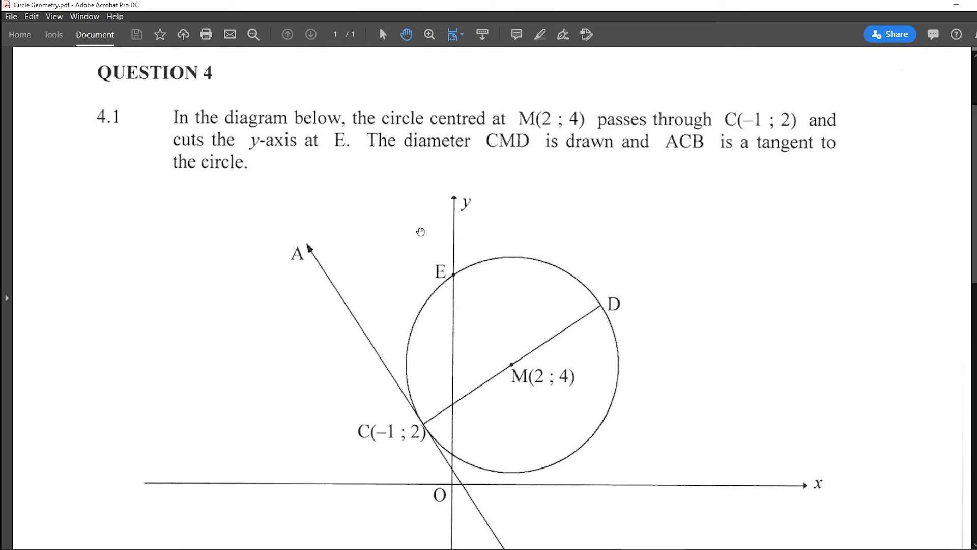
scroll(381, 297, "down", 3)
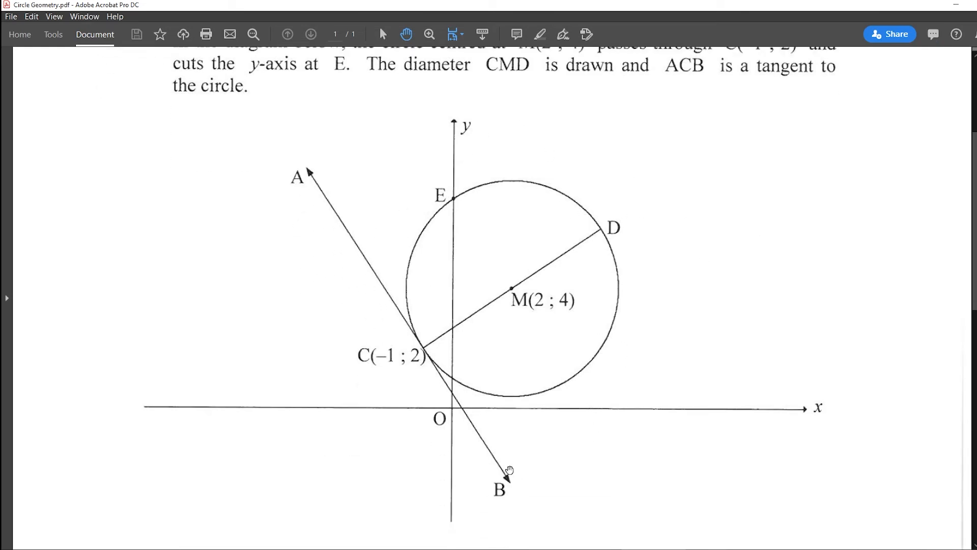
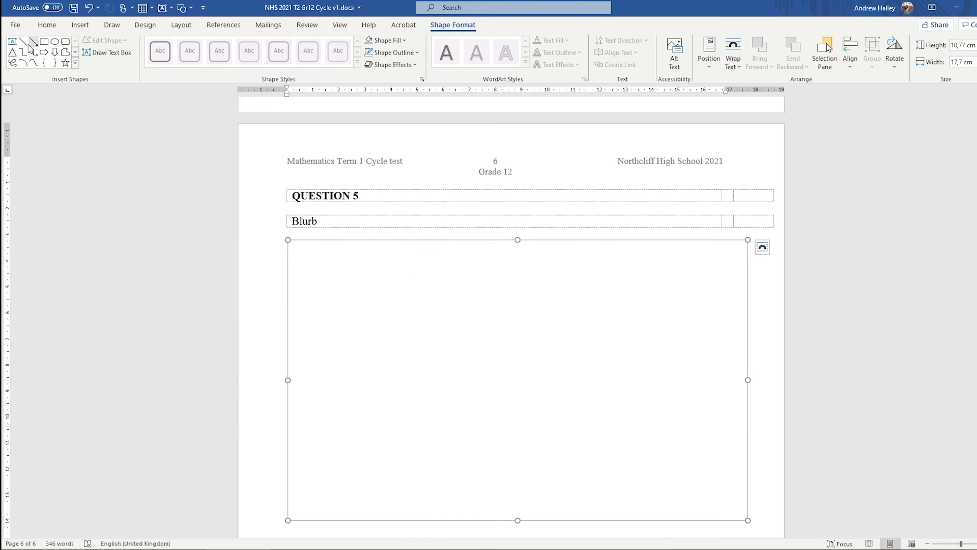
Step: Draw a level x-axis line about 15.24 cm long and a vertical y-axis line about 9.79 cm long crossing it in Question 5's canvas
left_click(23, 43)
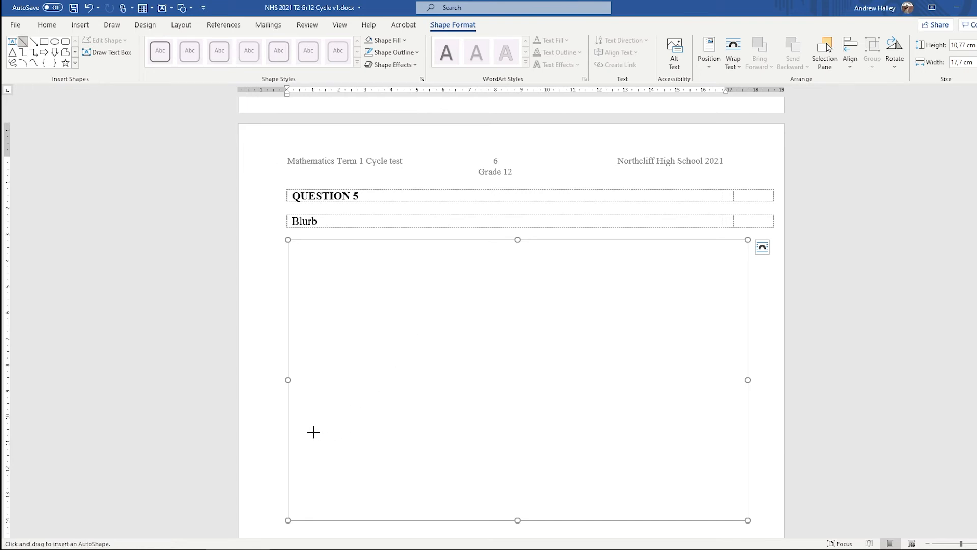
mouse_move(314, 432)
left_mouse_down()
mouse_move(742, 445)
mouse_move(711, 432)
left_mouse_up()
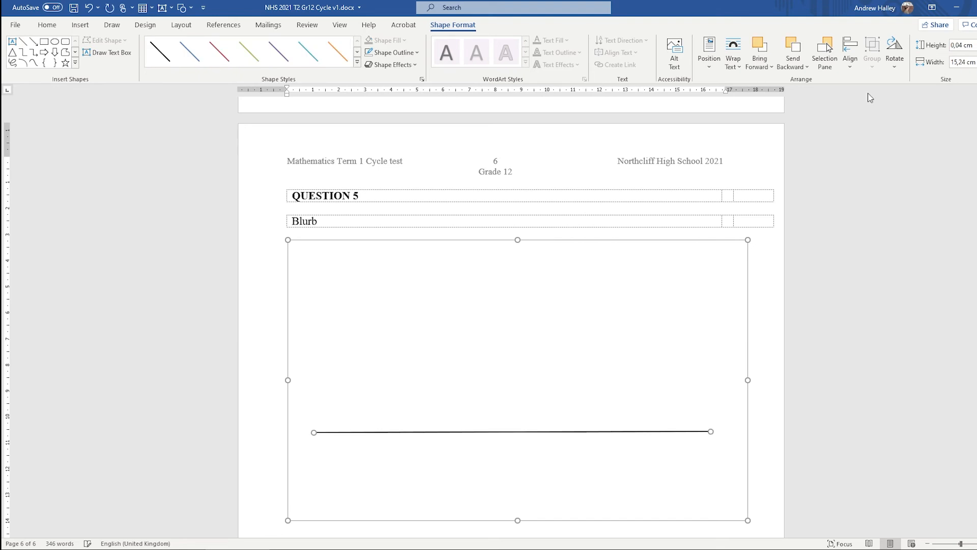
left_click(976, 48)
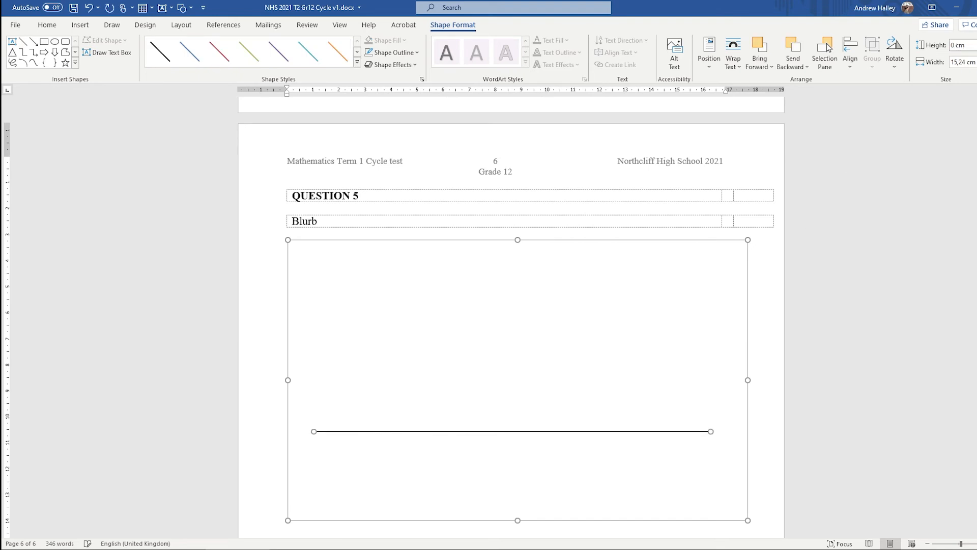
left_click(23, 41)
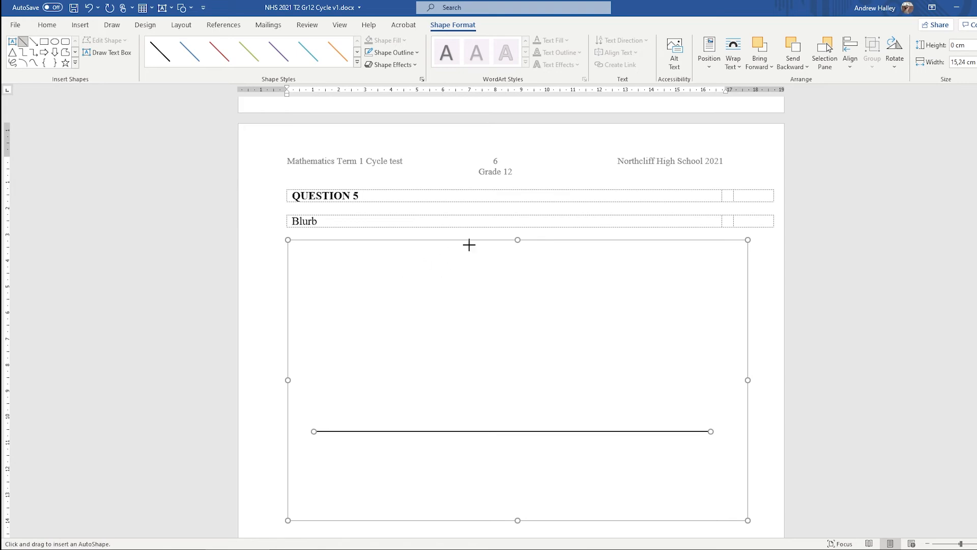
left_click_drag(488, 250, 487, 504)
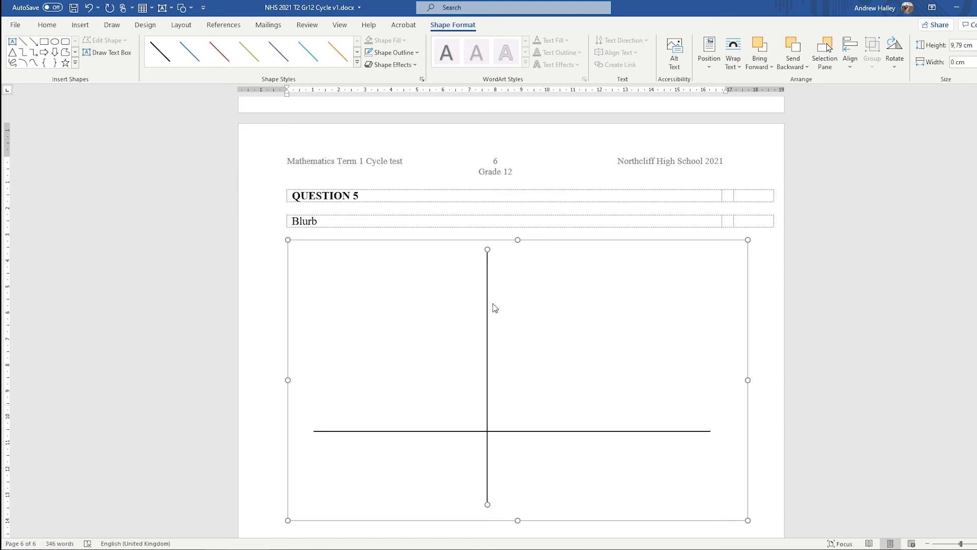
left_click_drag(487, 302, 491, 302)
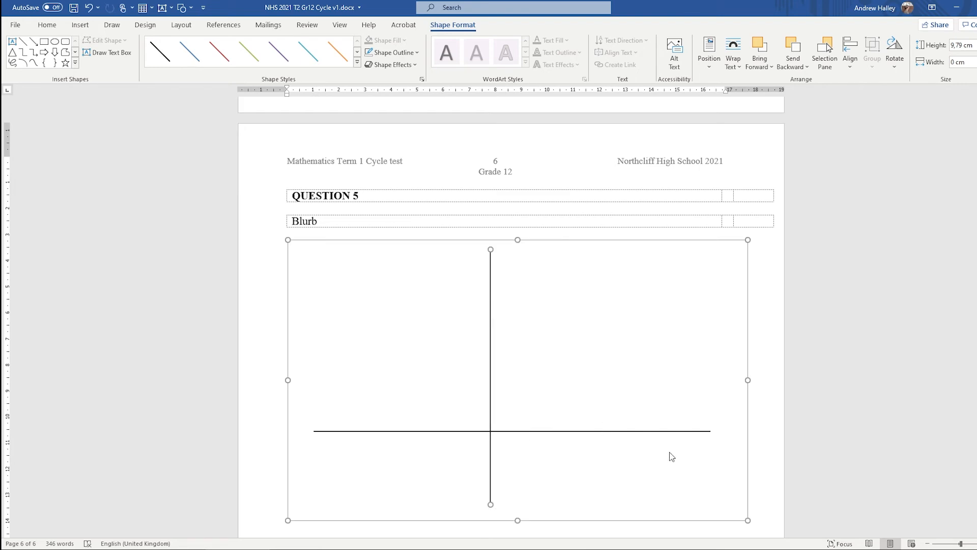
Step: Add an open arrowhead to the right end of the x-axis and to the upper end of the y-axis
left_click(677, 432)
left_click(402, 52)
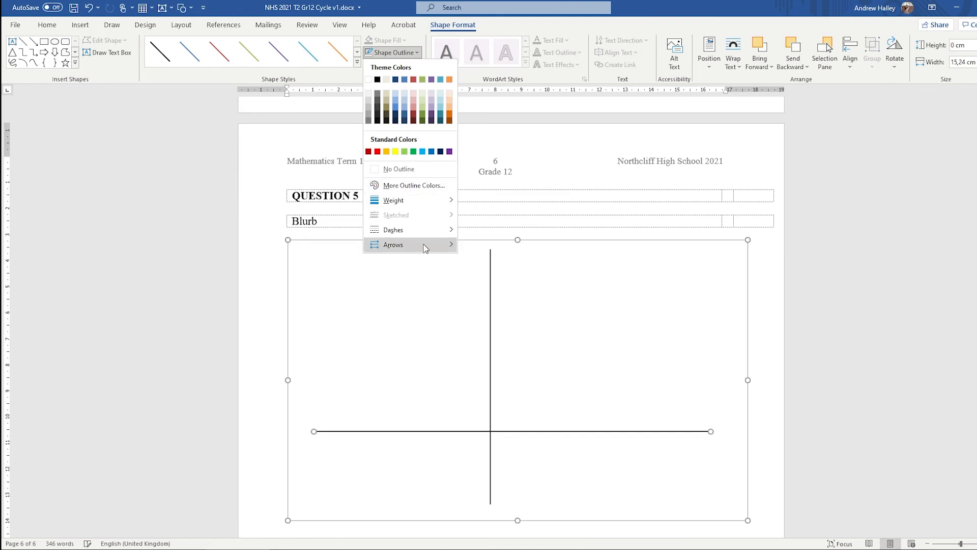
mouse_move(425, 248)
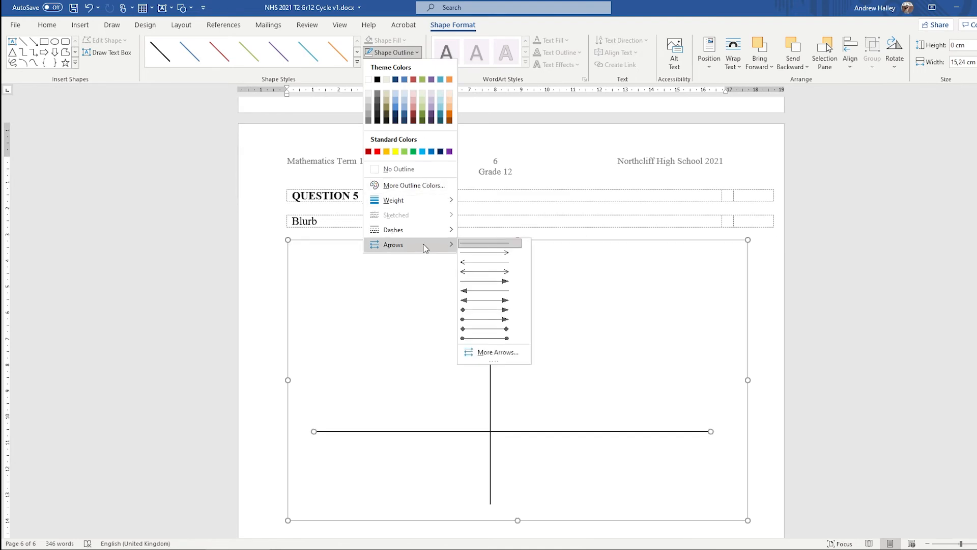
left_click(508, 253)
left_click(491, 275)
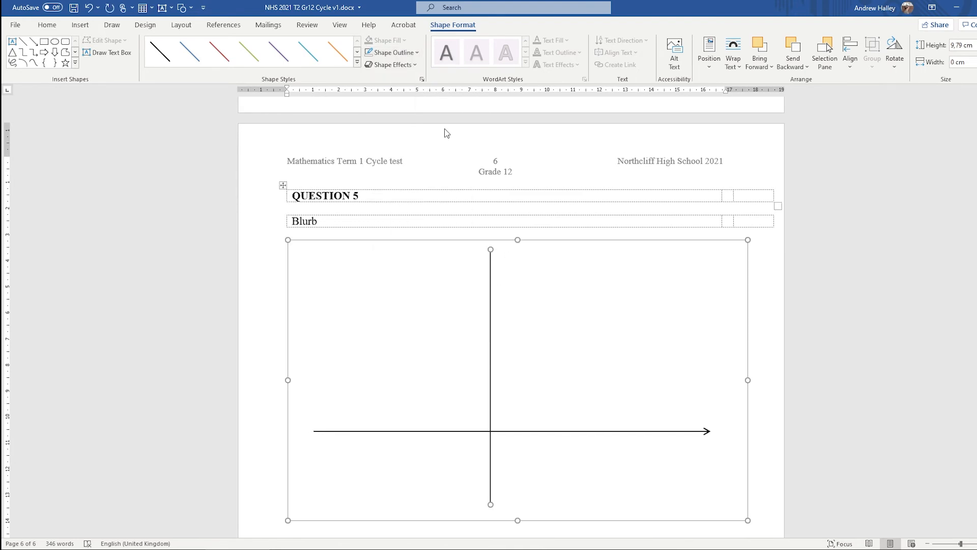
left_click(397, 54)
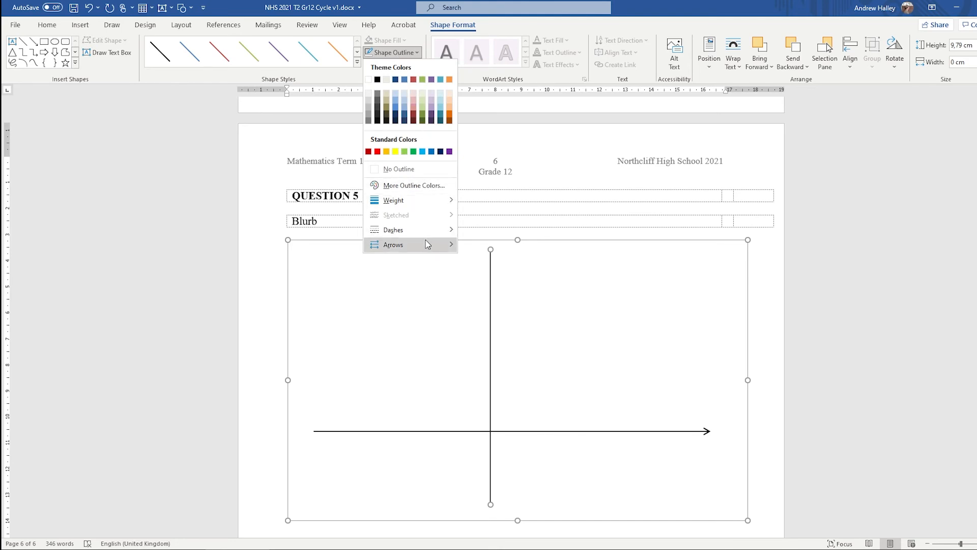
mouse_move(427, 245)
left_click(475, 262)
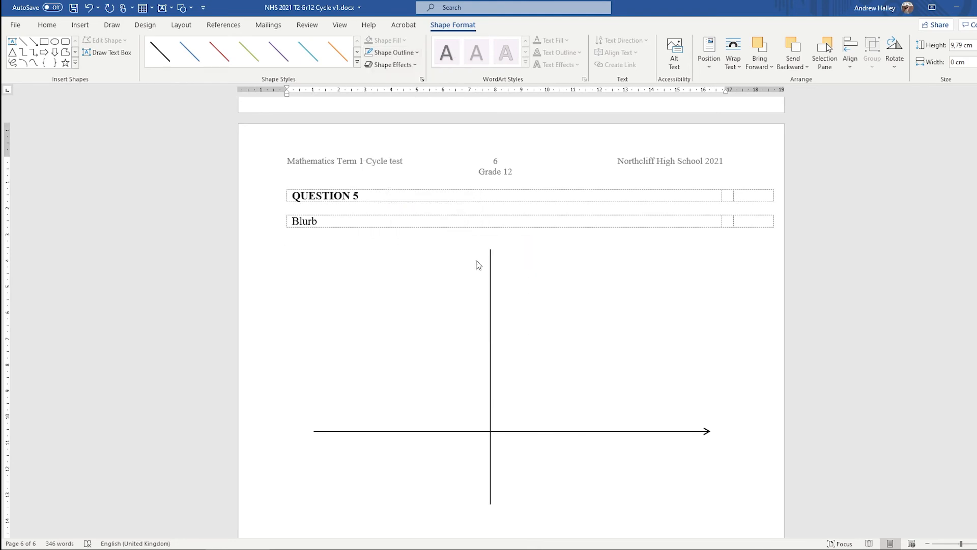
left_click(508, 297)
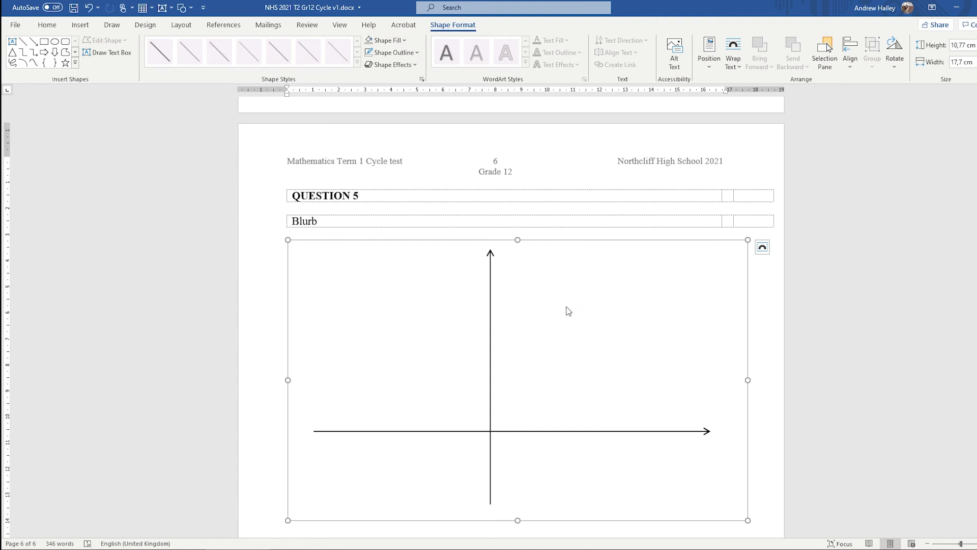
Step: Try making a circle across the y-axis from a freehand ellipse set to 5 cm high and 5 cm wide, and delete it
left_click(54, 41)
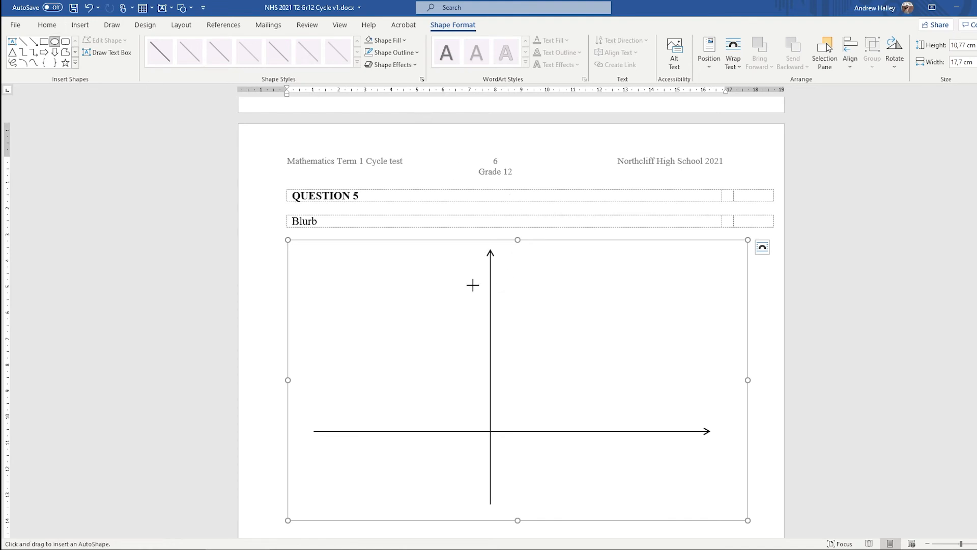
mouse_move(472, 282)
left_mouse_down()
mouse_move(614, 395)
mouse_move(635, 353)
mouse_move(608, 396)
mouse_move(639, 387)
left_mouse_up()
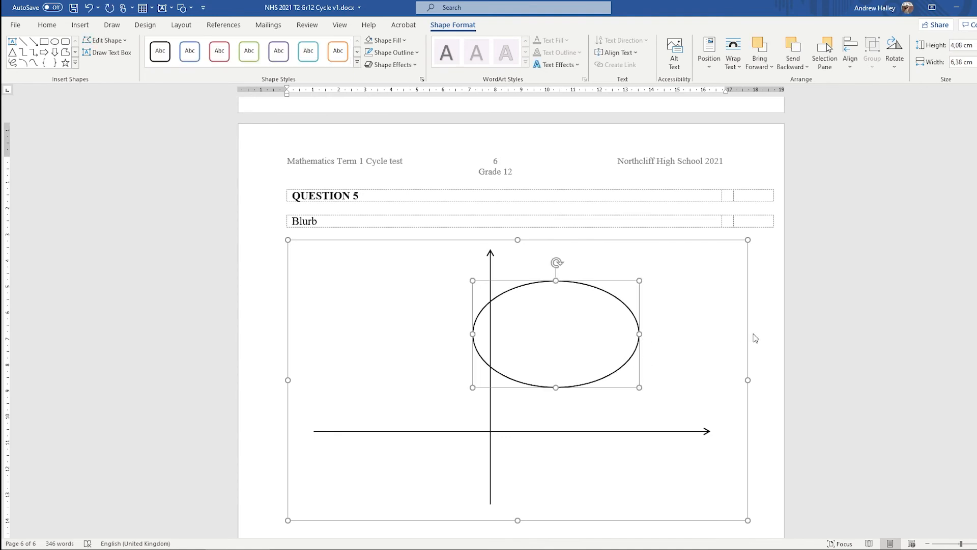
left_click(976, 43)
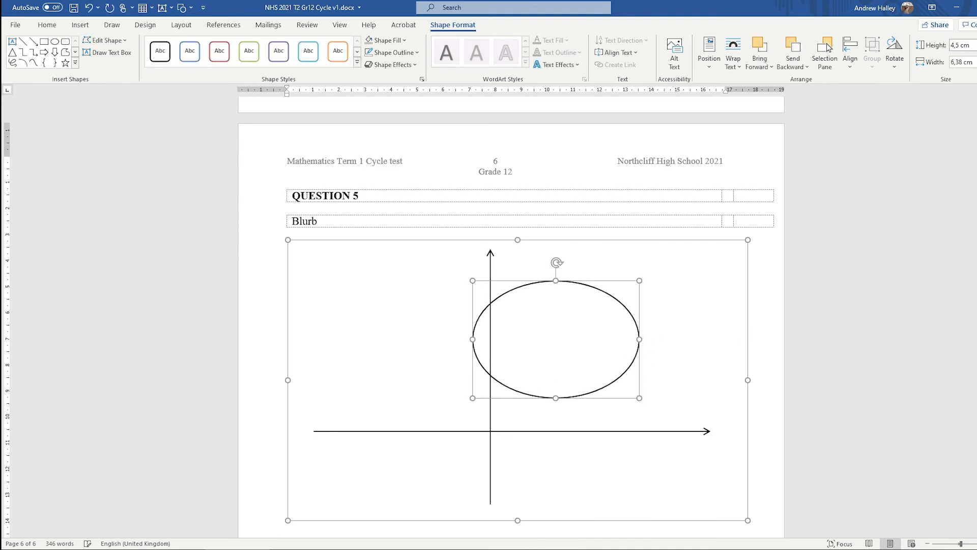
left_click(958, 62)
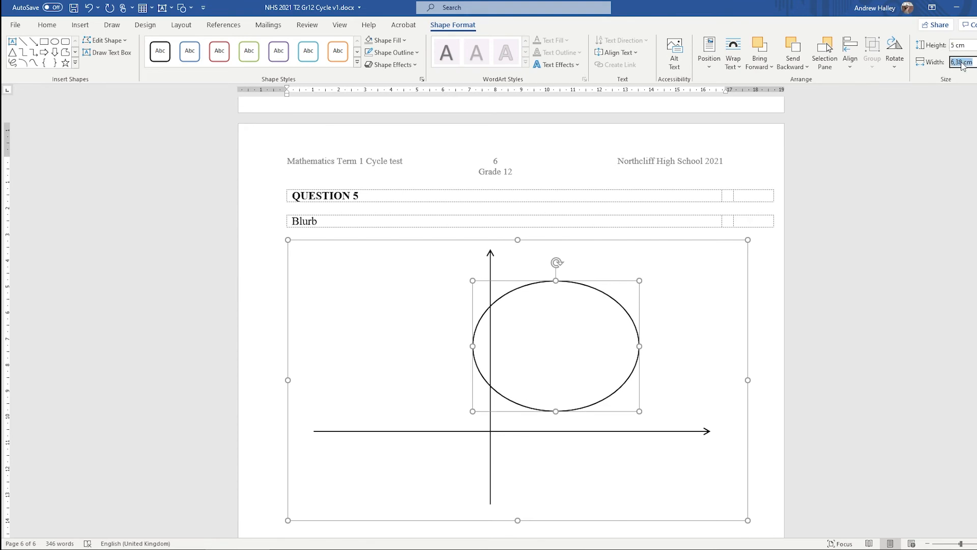
type("5")
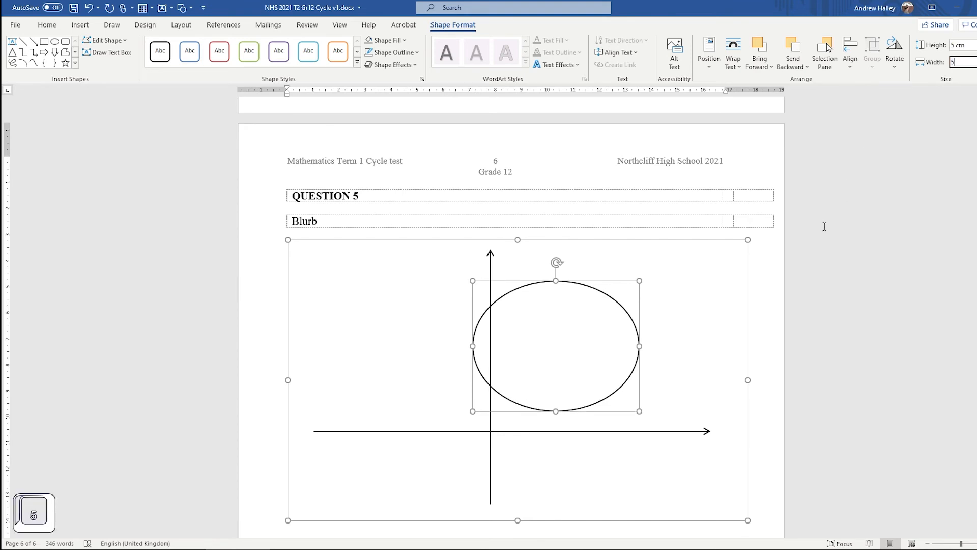
key("Return")
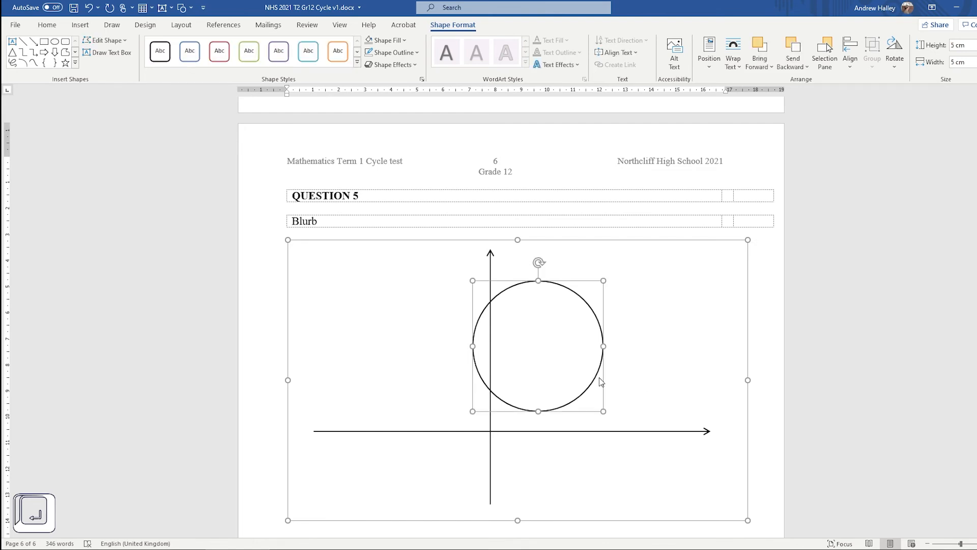
key("Delete")
Step: Draw a perfect circle across the y-axis, resize it to about 4.9 cm, and position it just above the x-axis
left_click(54, 41)
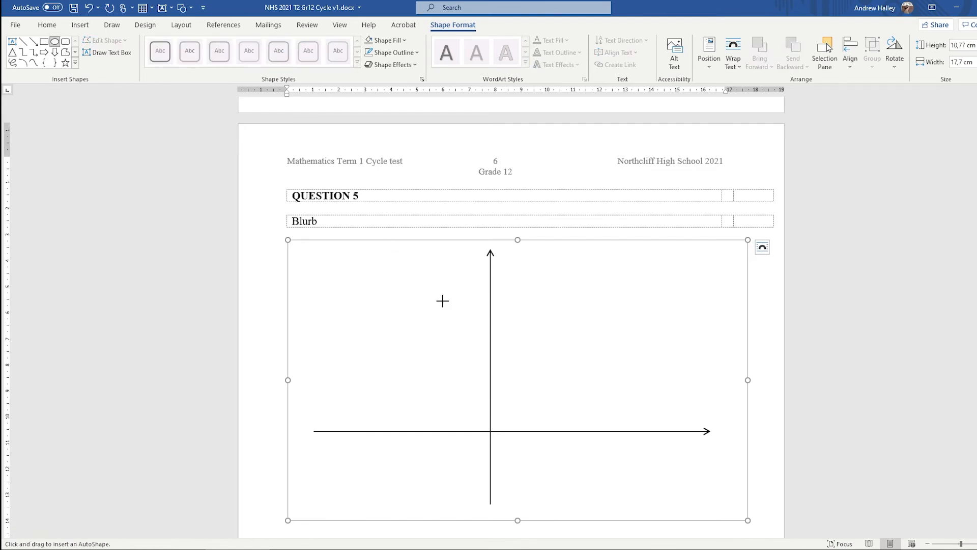
key("shift")
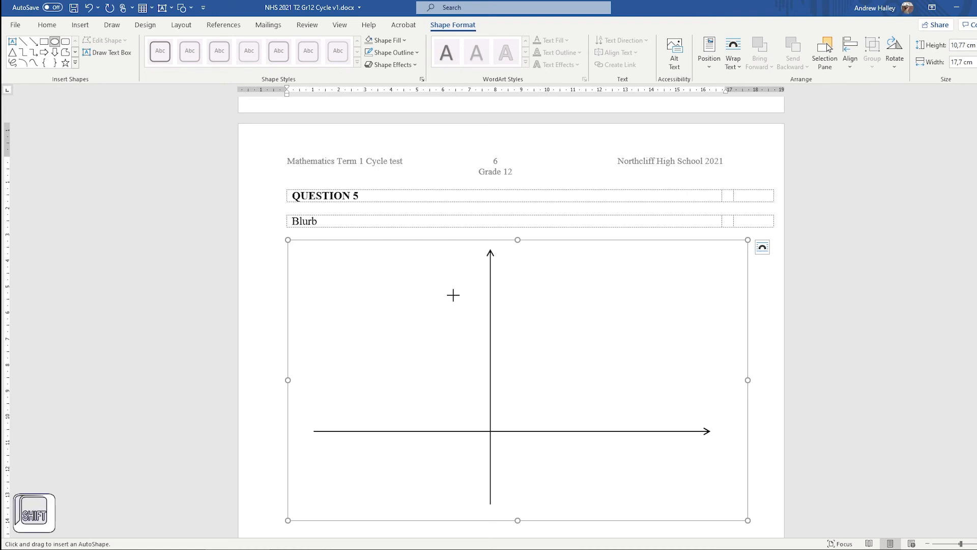
left_click_drag(453, 295, 591, 420)
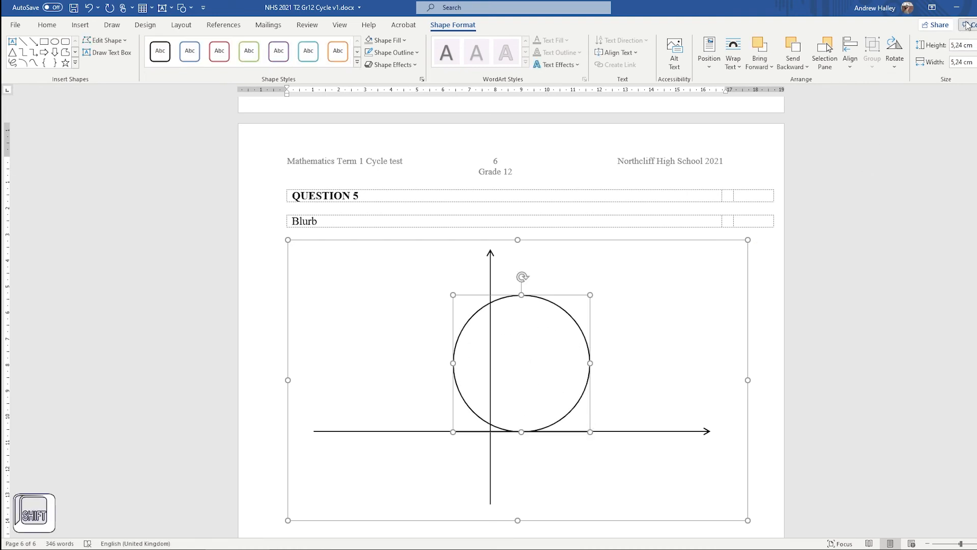
left_click_drag(589, 432, 592, 380)
key("shift")
left_click(576, 380)
left_click(577, 385)
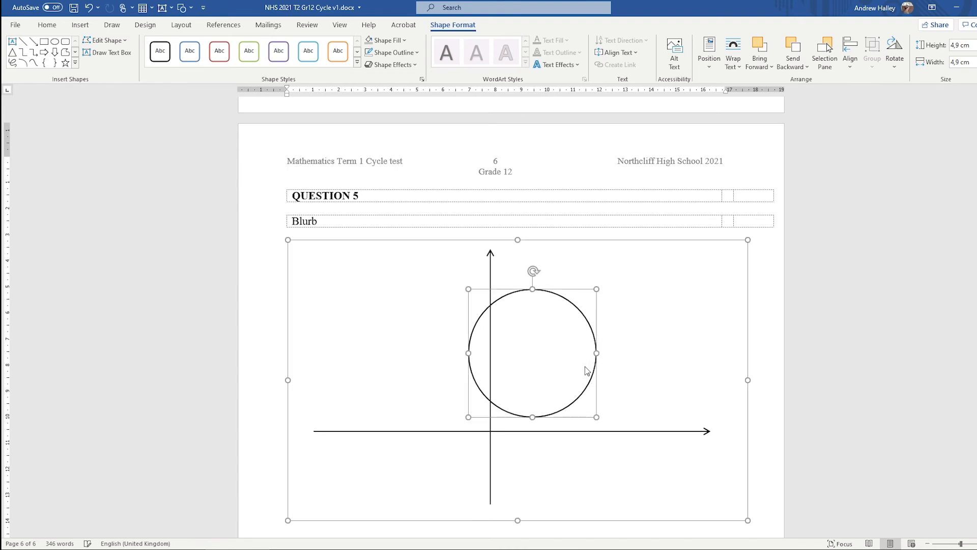
Step: Draw the diameter as a sloping line from the circle's upper right to its lower left, and adjust its upper end to pass through the centre
left_click(23, 41)
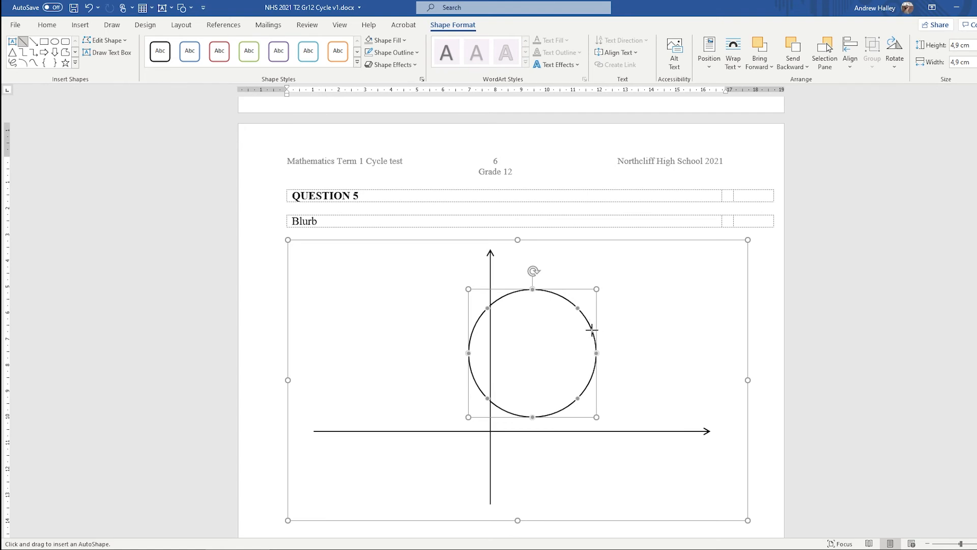
left_click_drag(592, 330, 477, 386)
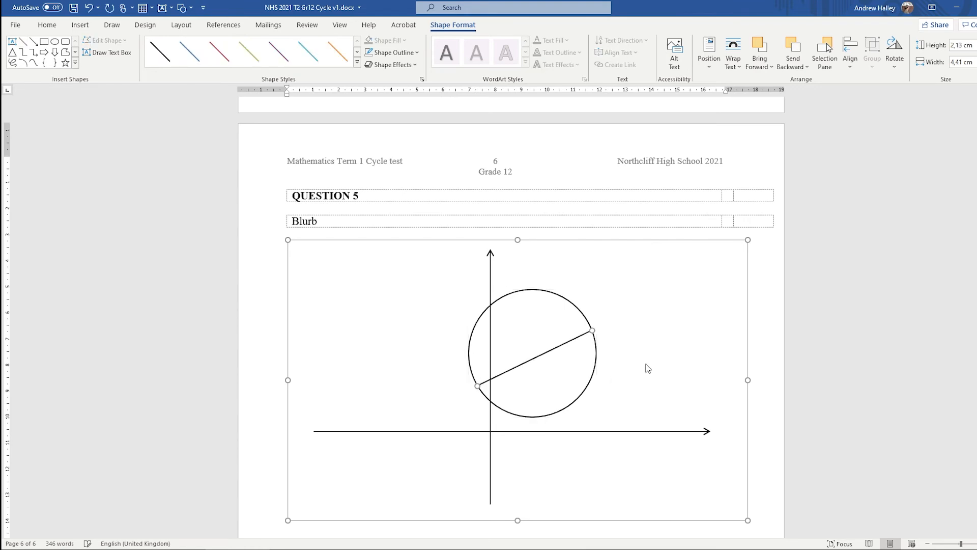
left_click(585, 334)
left_click_drag(592, 331, 591, 326)
left_click(622, 347)
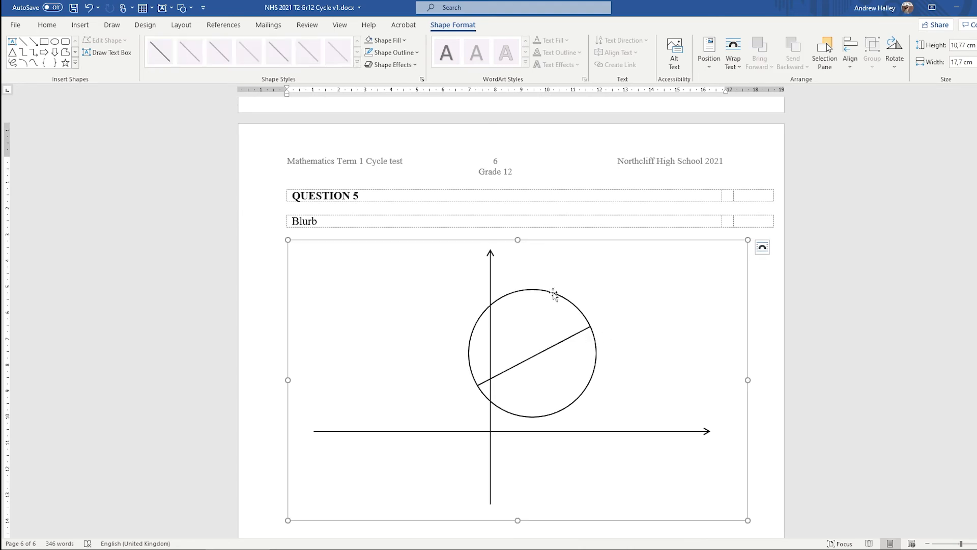
Step: Draw a downward-sloping tangent line about 8.5 cm high and 4.7 cm wide, nudging it and adjusting its ends to touch the circle at the diameter's lower end
left_click(554, 294)
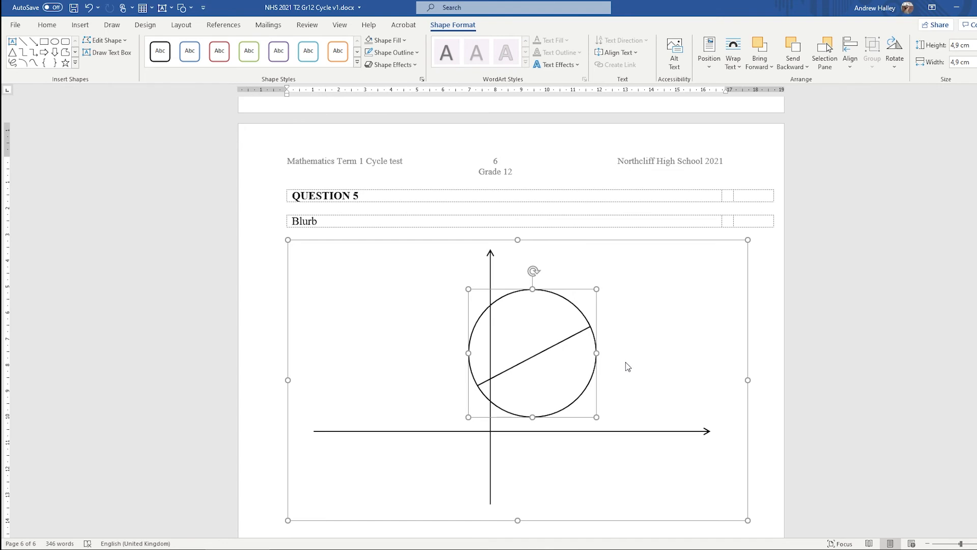
left_click(23, 41)
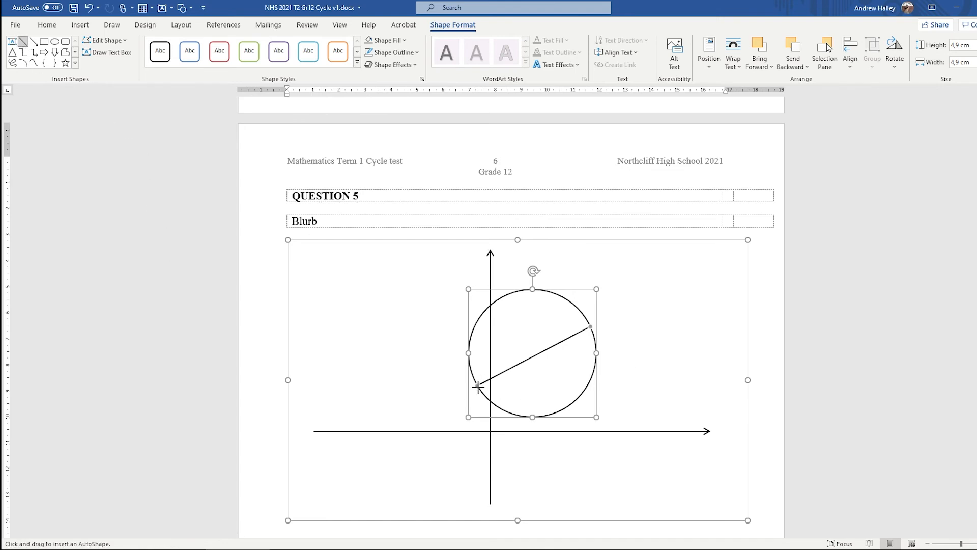
left_click_drag(415, 280, 534, 505)
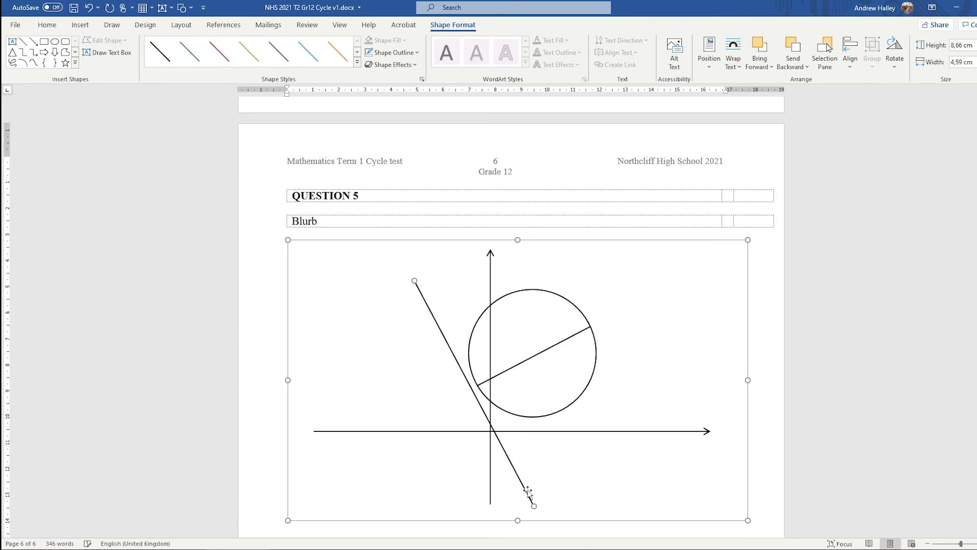
key("Right")
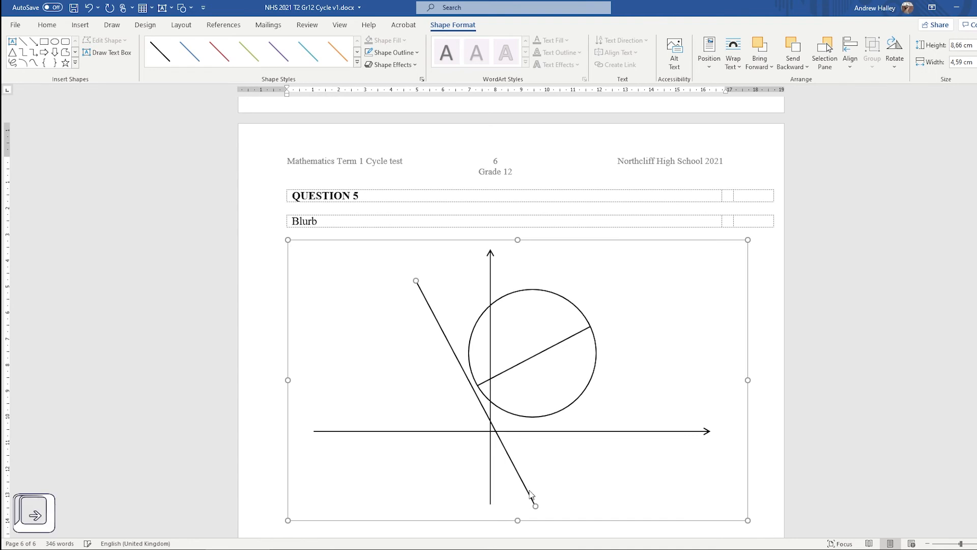
key("Right")
key("Right")
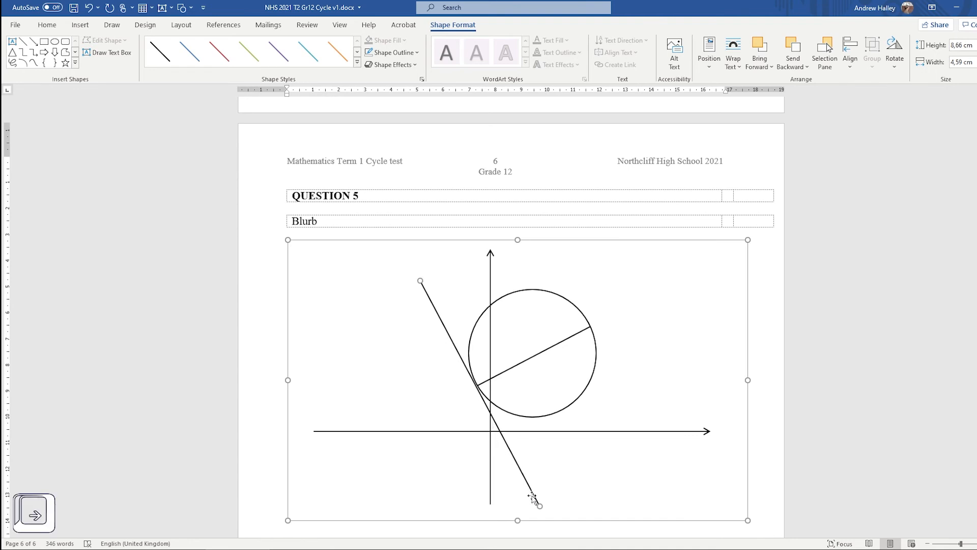
left_click_drag(540, 504, 543, 504)
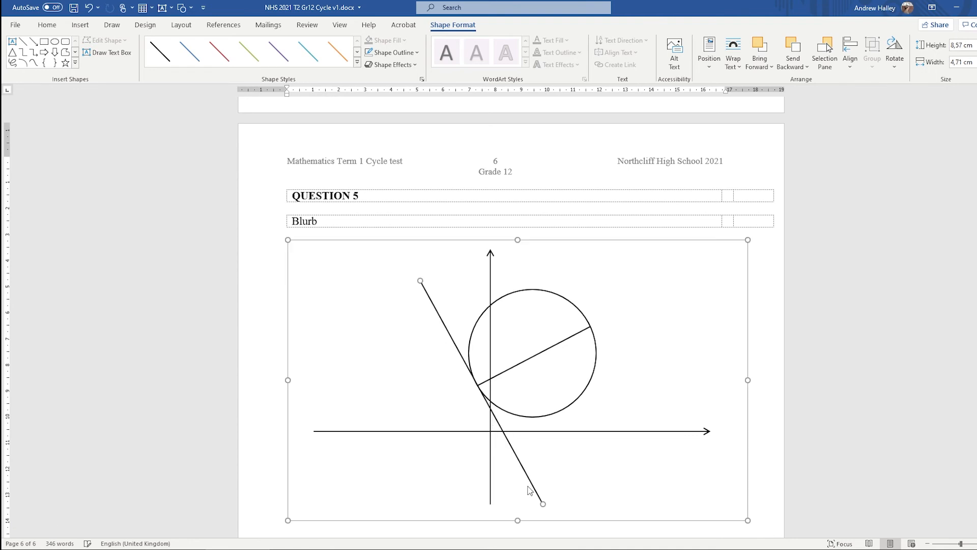
left_click_drag(421, 281, 421, 283)
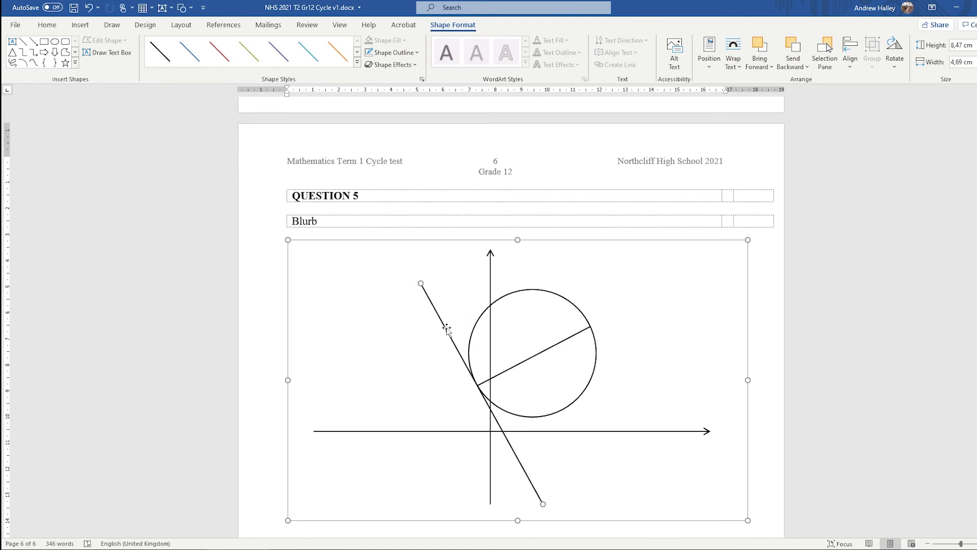
Step: Add filled arrowheads to both ends of the tangent line
left_click(417, 55)
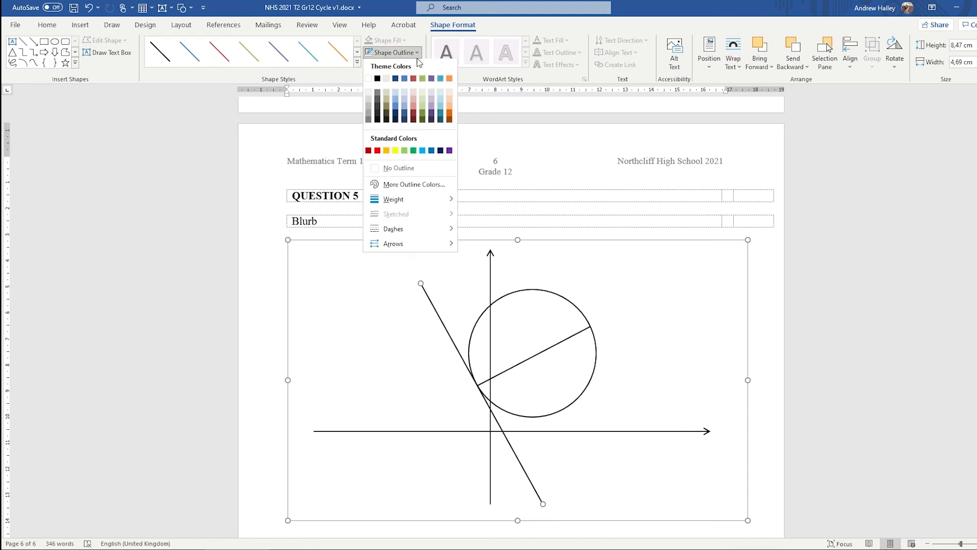
mouse_move(432, 244)
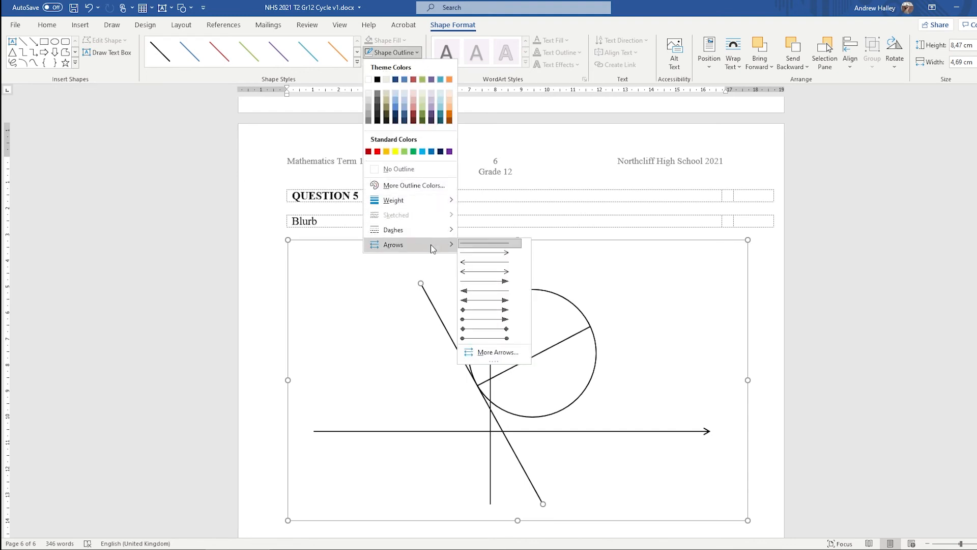
left_click(509, 296)
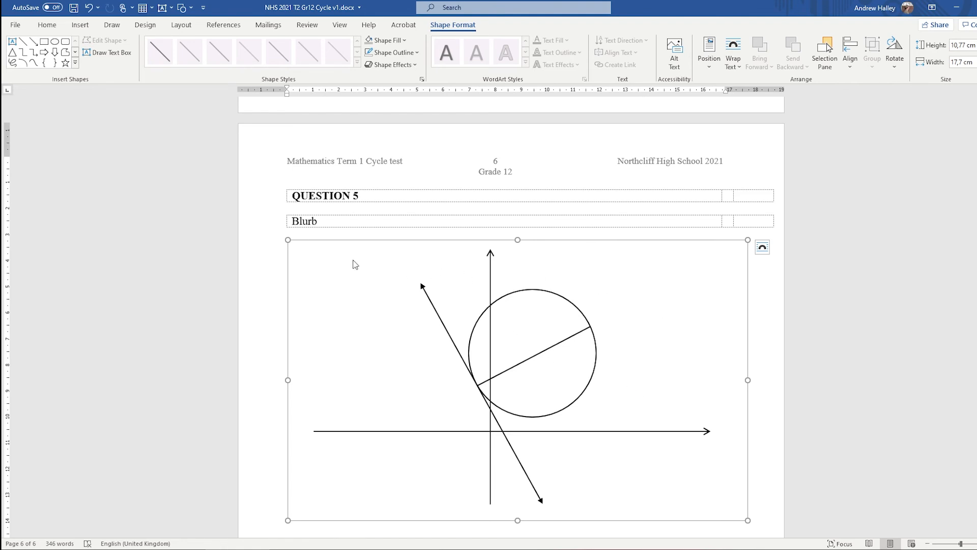
Step: Add a borderless text box reading A and place copies of it at the diagram's labelled points, the origin and the tangent's ends
left_click(107, 52)
mouse_move(331, 268)
left_mouse_down()
mouse_move(364, 309)
mouse_move(353, 291)
left_mouse_up()
type("A")
left_click(392, 56)
left_click(397, 155)
left_click_drag(352, 287, 493, 306)
key("ctrl+z")
left_click(679, 332)
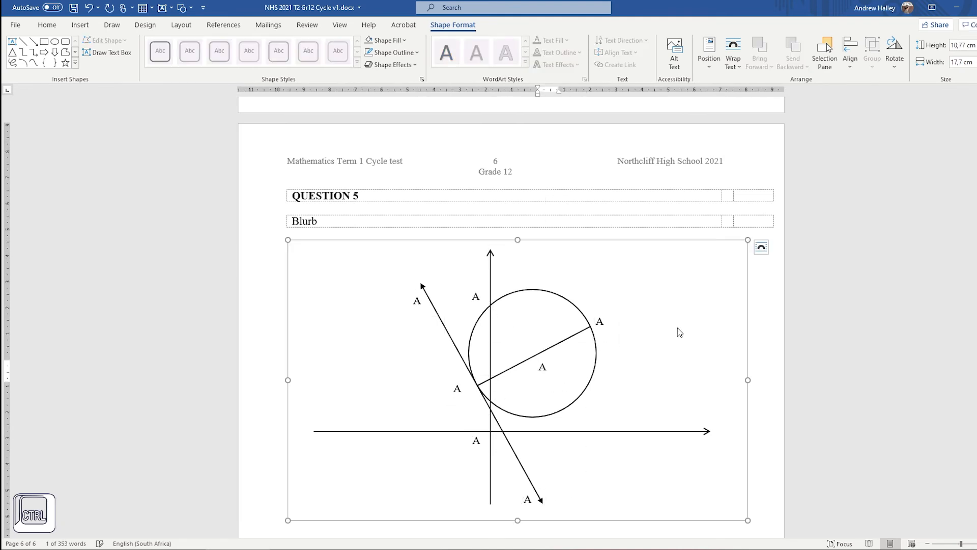
Step: Relabel the tangent's contact point as C (-1 ; 2), widen its text box to fit on one line, and position it beside the point
double_click(458, 389)
type("C (-1")
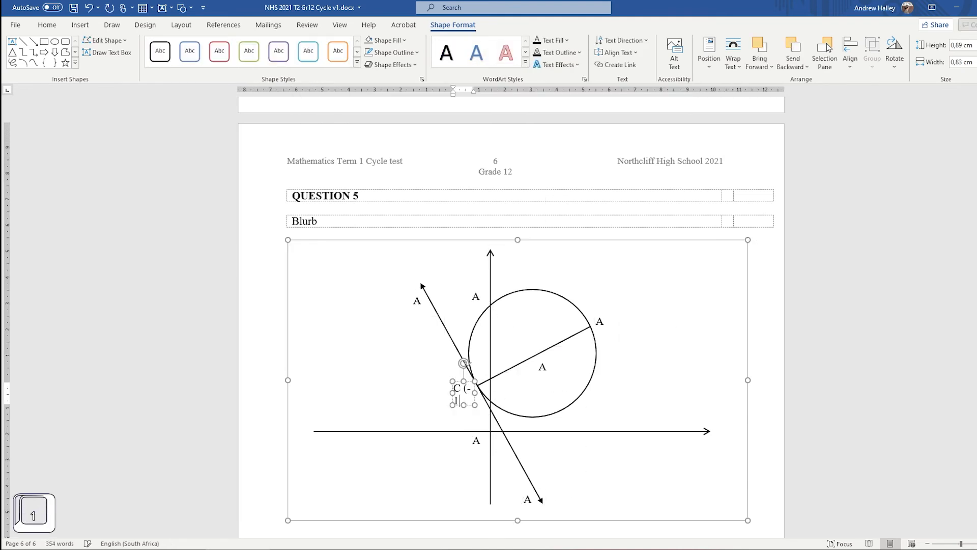
type(", )")
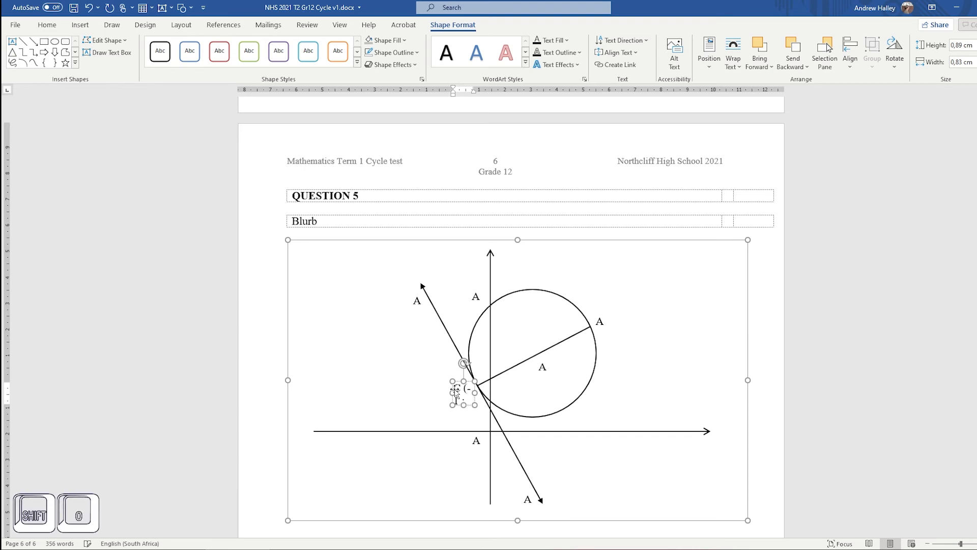
left_click(450, 392)
left_click(452, 394)
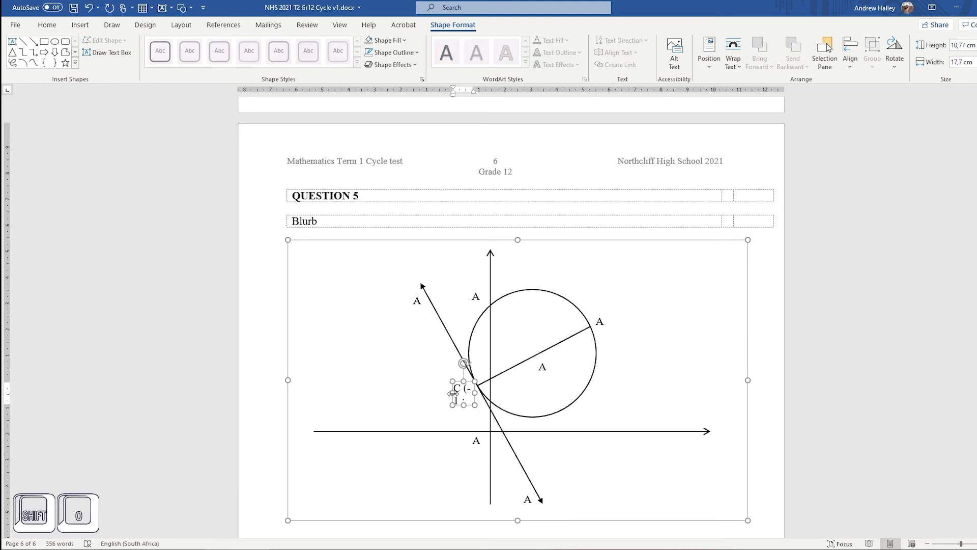
left_click_drag(452, 393, 428, 395)
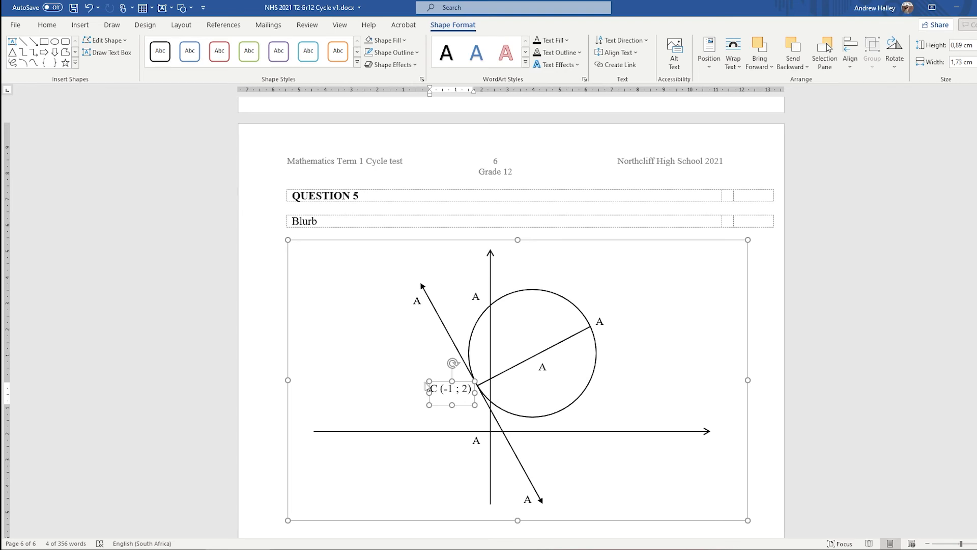
left_click_drag(453, 407, 479, 399)
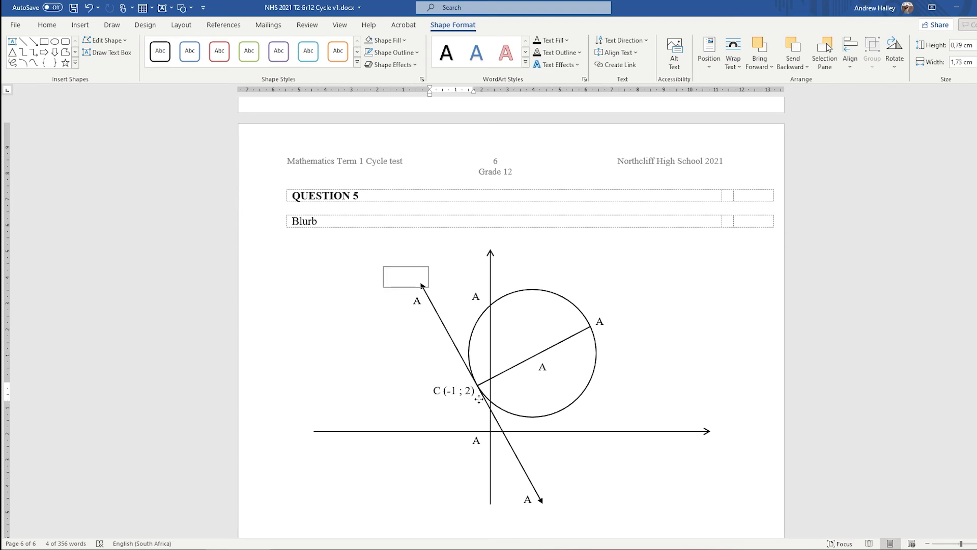
left_click(454, 394)
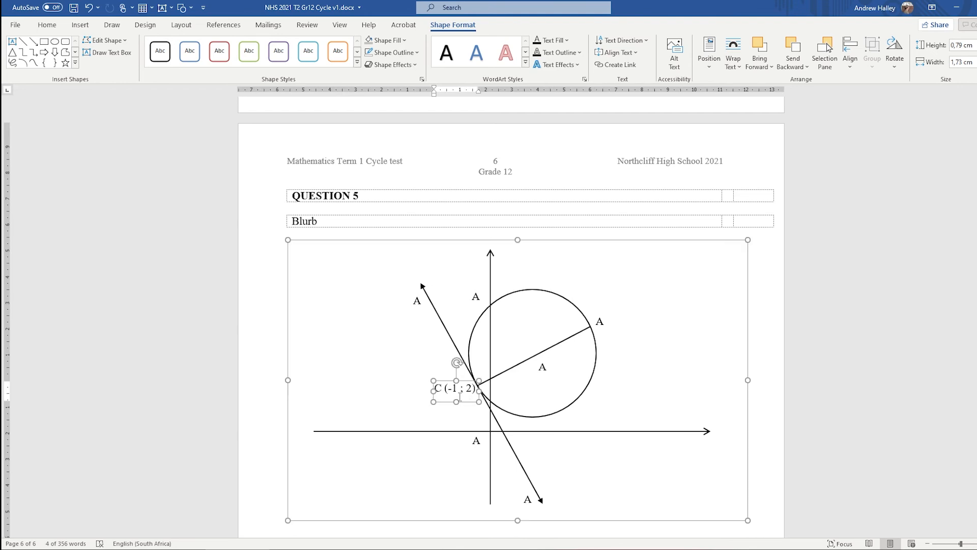
Step: Relabel the origin as O and move it close to the axes, and relabel the tangent's lower end as B
double_click(481, 443)
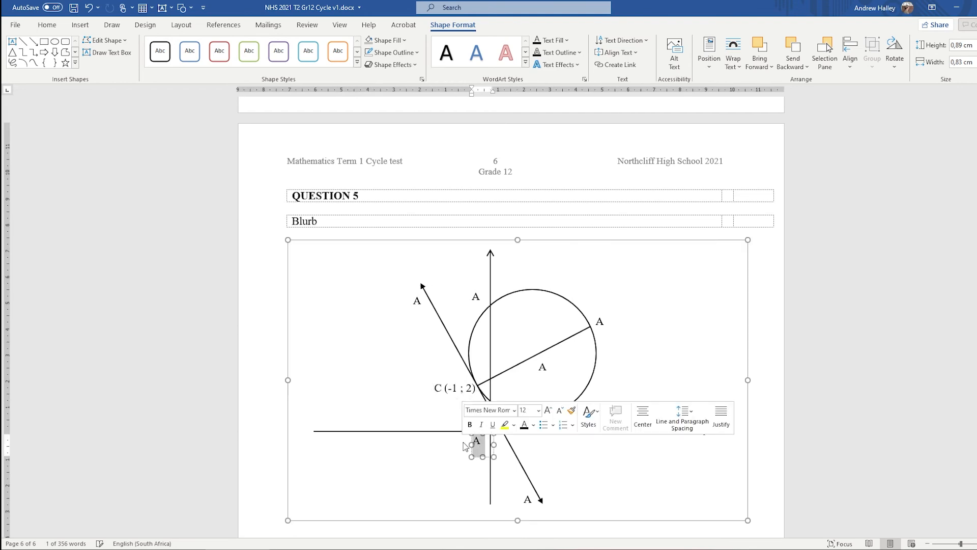
key("shift")
type("PO")
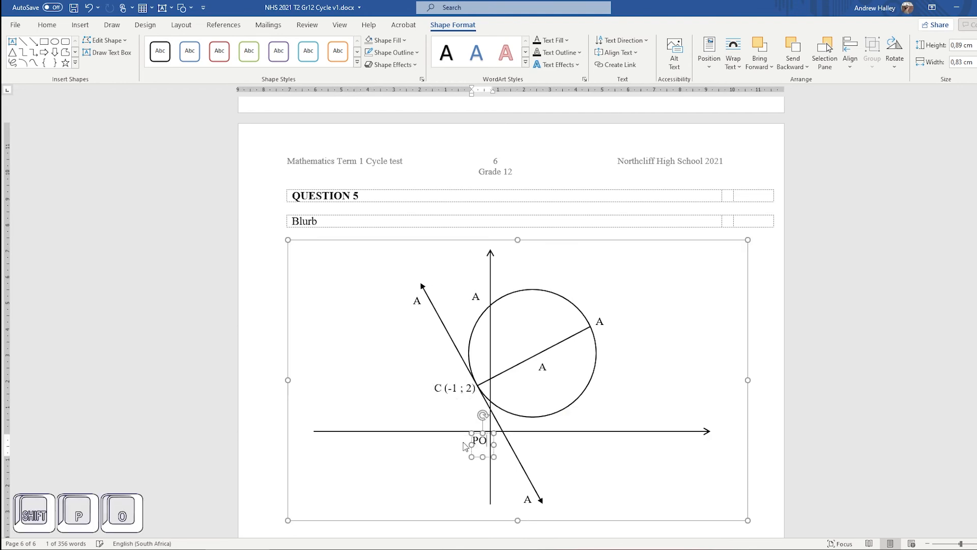
key("Left")
key("Left")
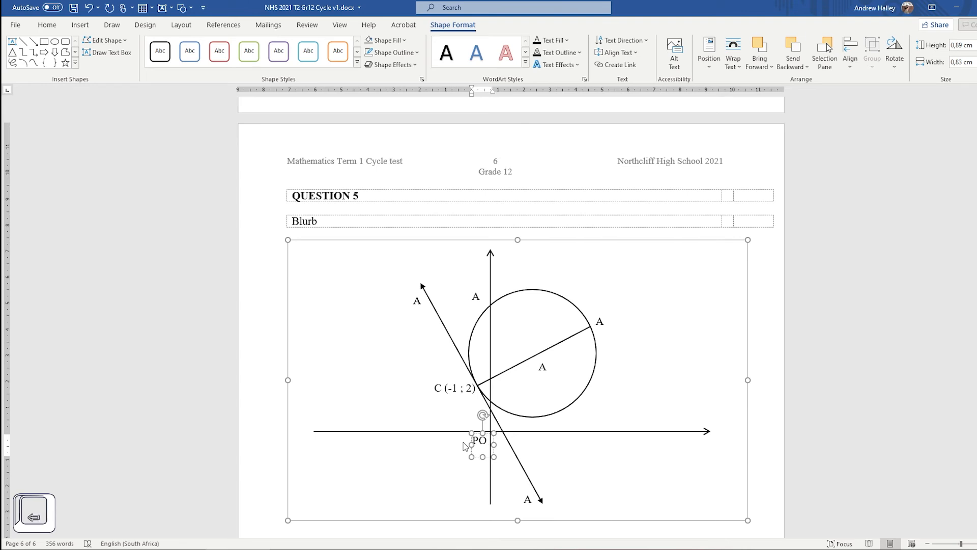
key("BackSpace")
left_click_drag(494, 456, 503, 454)
double_click(528, 499)
type("B")
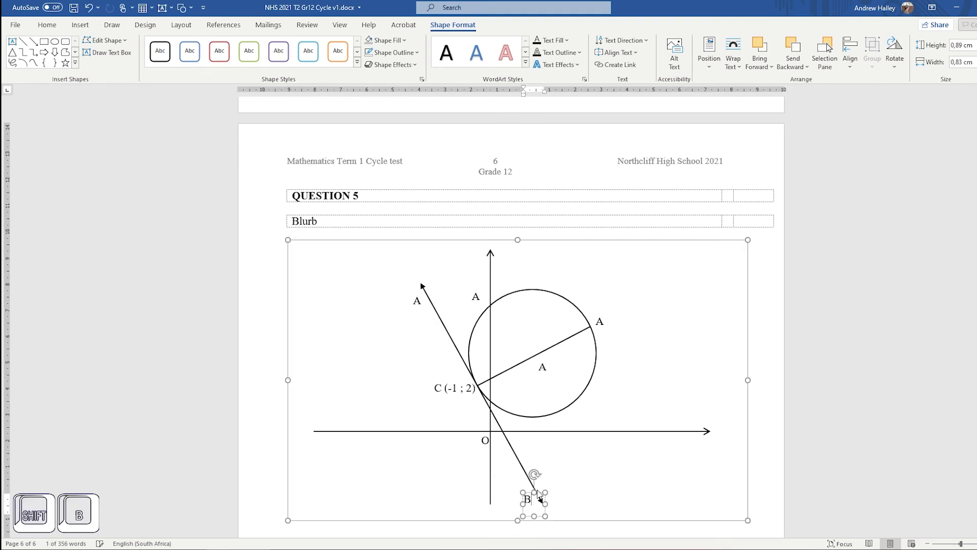
Step: Relabel the circle's centre as M (2 ; 4), the diameter's upper end as D, and the circle's upper y-axis crossing as E
double_click(542, 366)
type("M (2 ; 4")
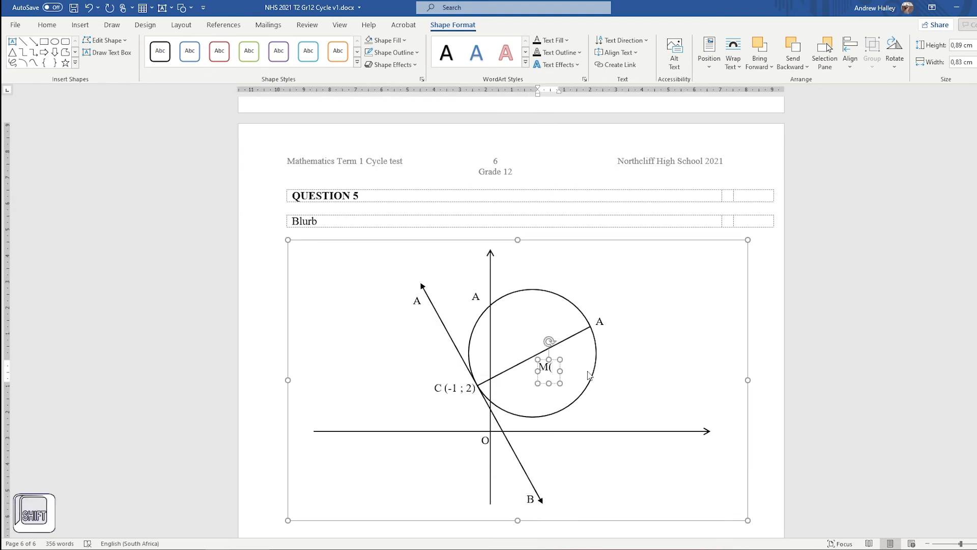
type(")")
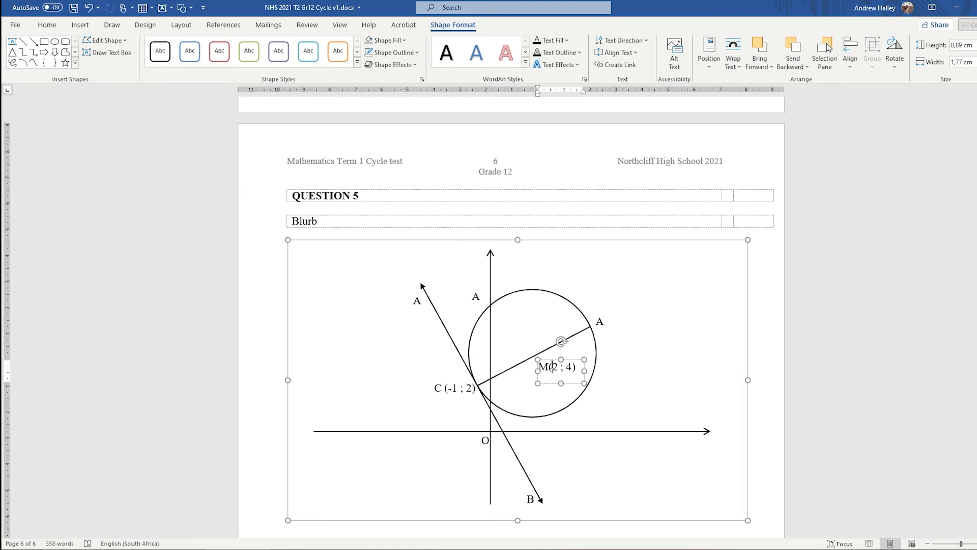
double_click(600, 321)
type("D")
double_click(484, 294)
type("E")
left_click(722, 388)
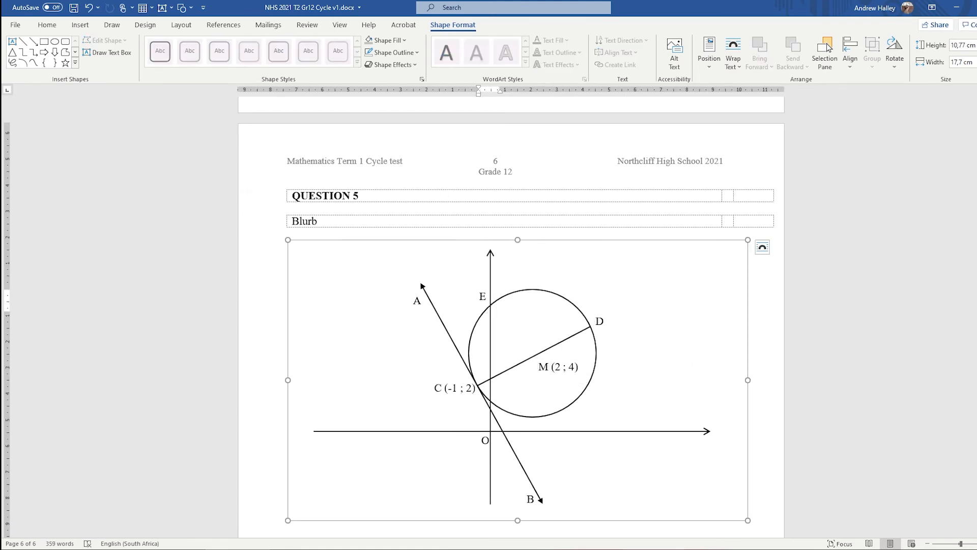
Step: Duplicate the E label to a spot just above the circle and clear the copy's text
key("alt+Tab")
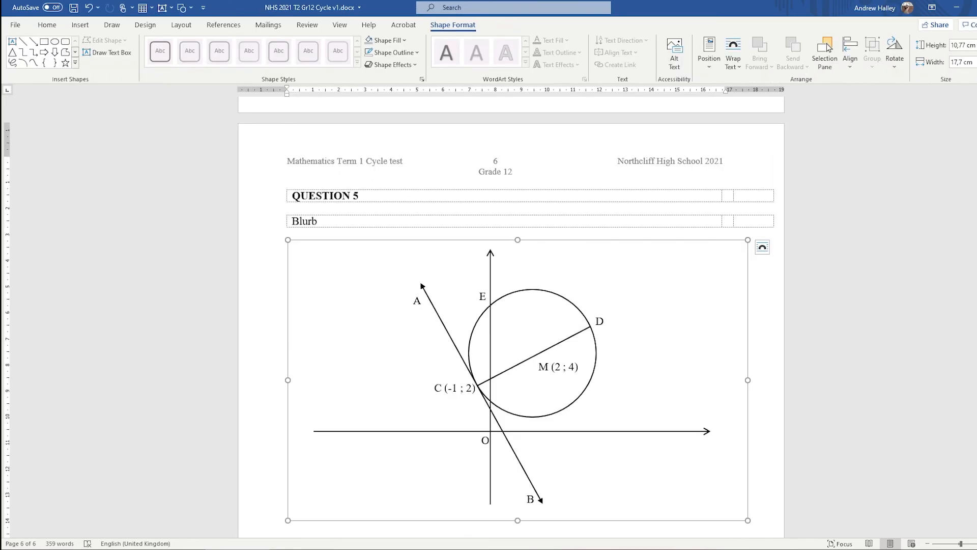
left_click(493, 300)
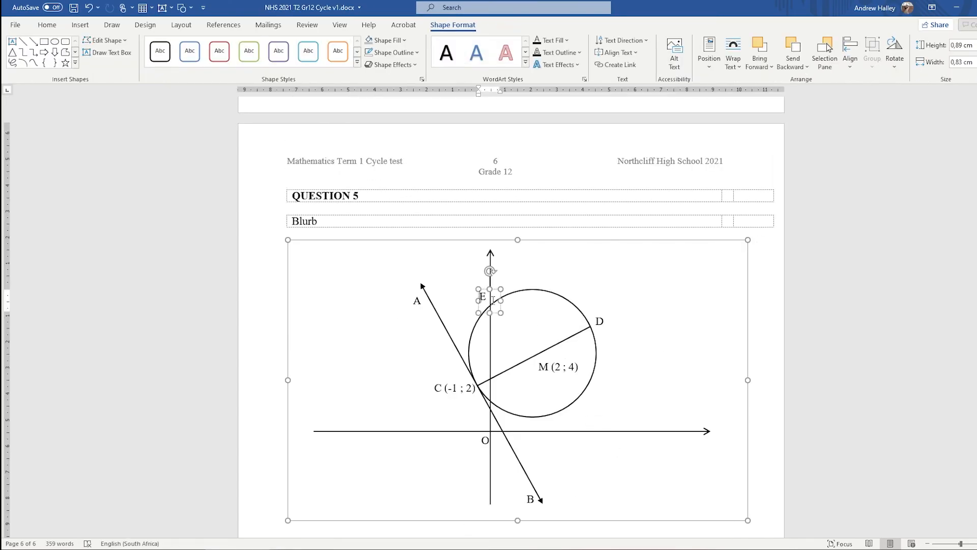
left_click_drag(499, 303, 548, 280)
left_click(545, 278)
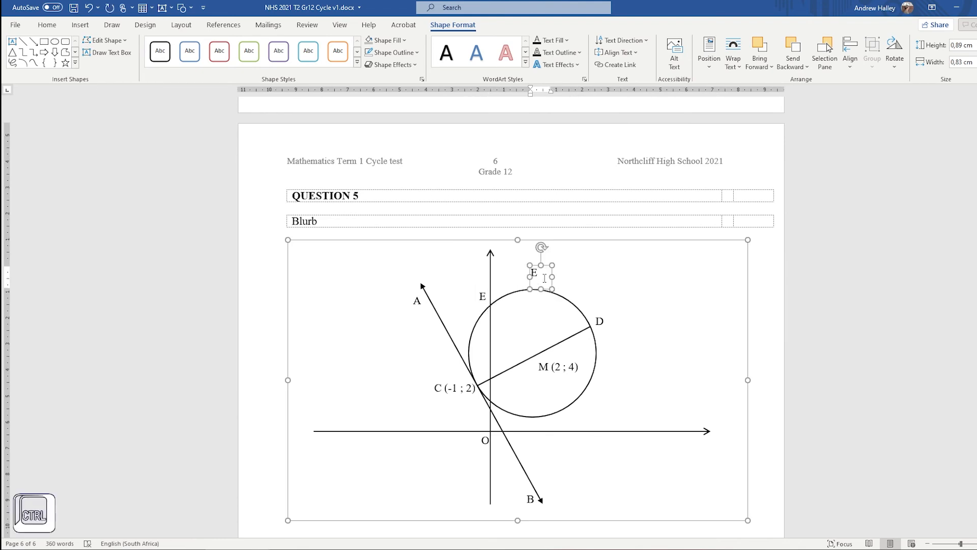
key("BackSpace")
Step: Insert the Times New Roman Black Circle symbol into the empty text box above the circle, and select the dot for font formatting
left_click(80, 25)
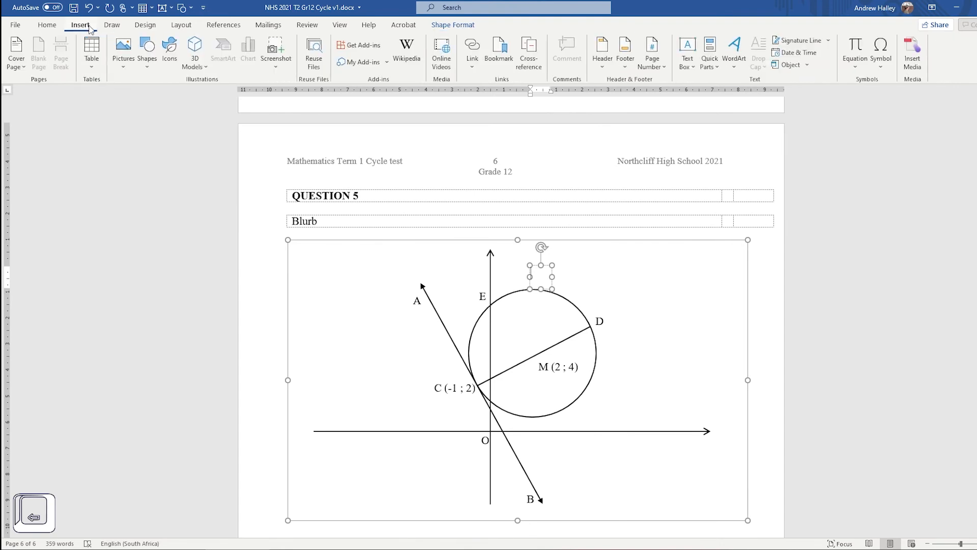
left_click(889, 63)
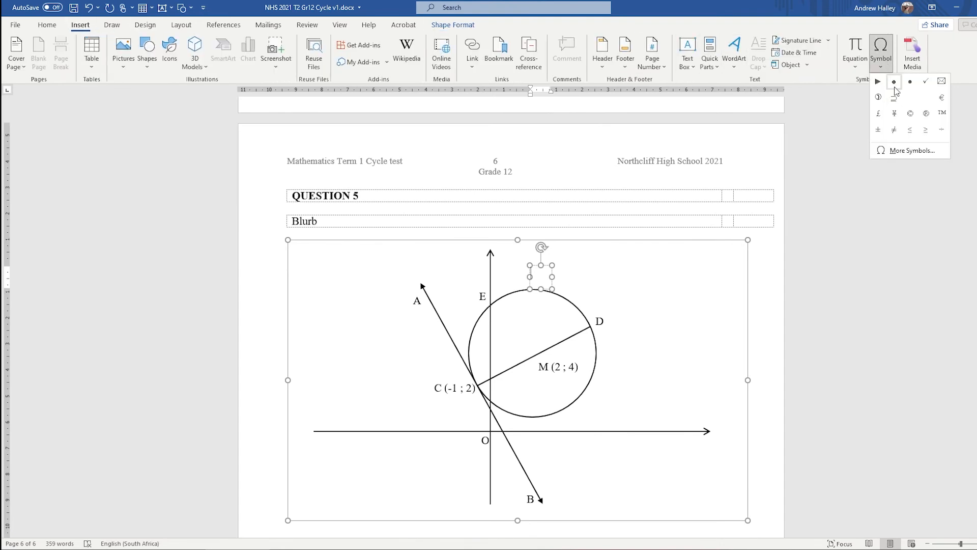
left_click(912, 150)
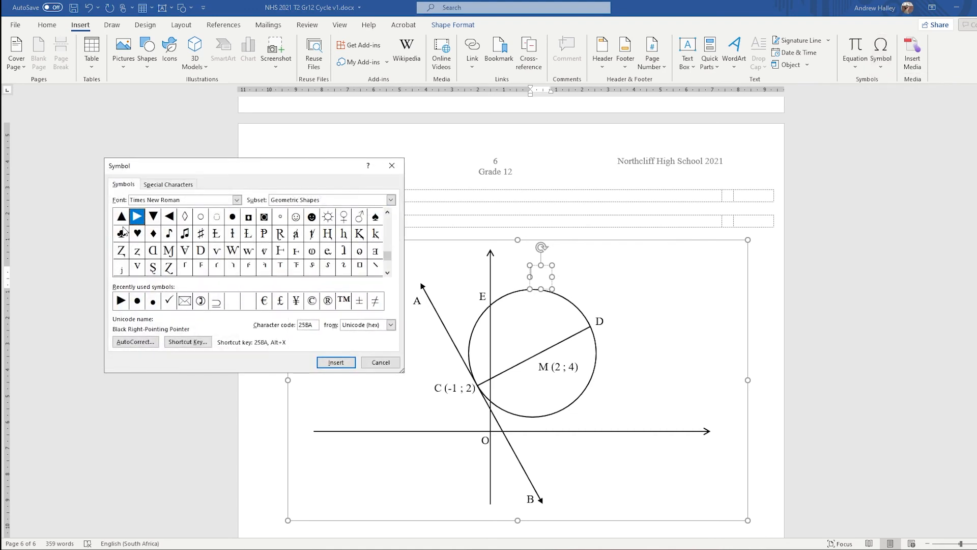
left_click(388, 214)
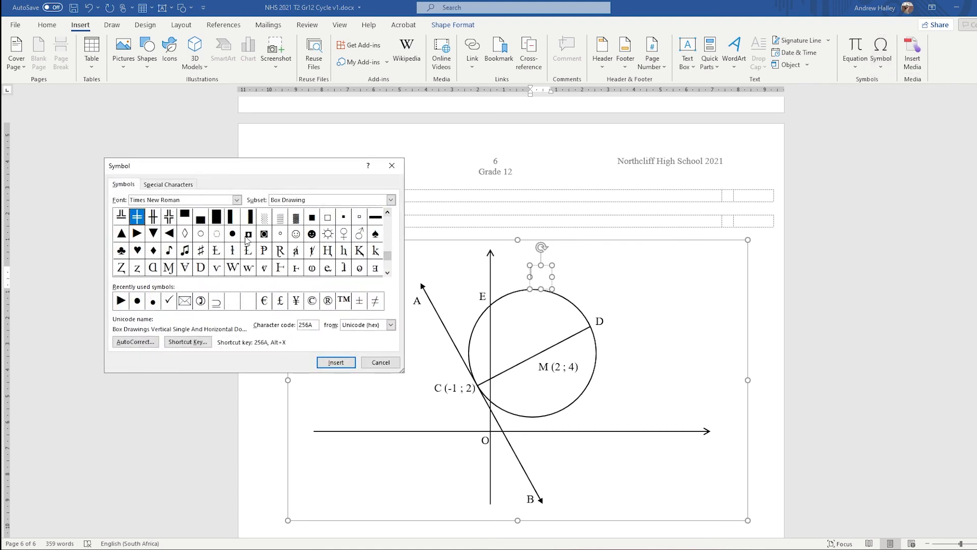
left_click(237, 199)
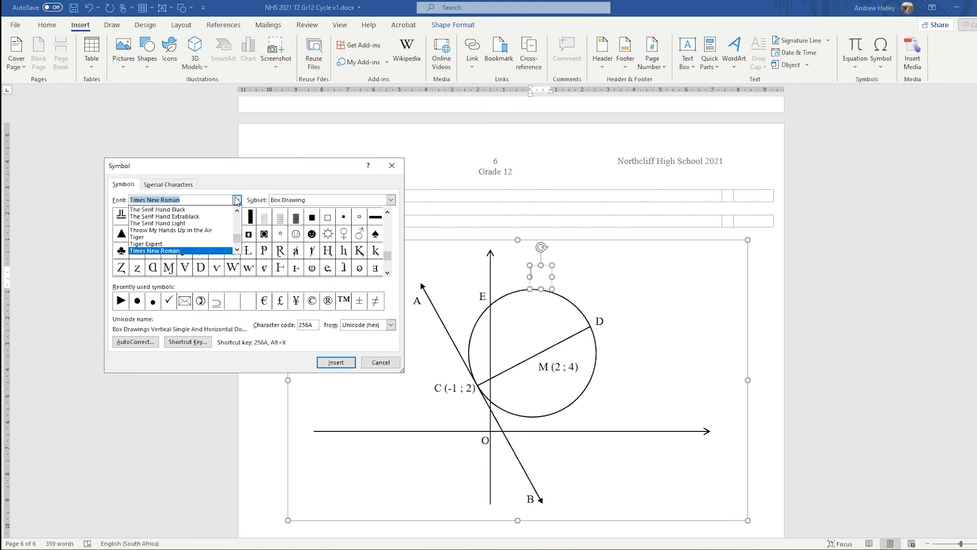
left_click(237, 199)
left_click(232, 236)
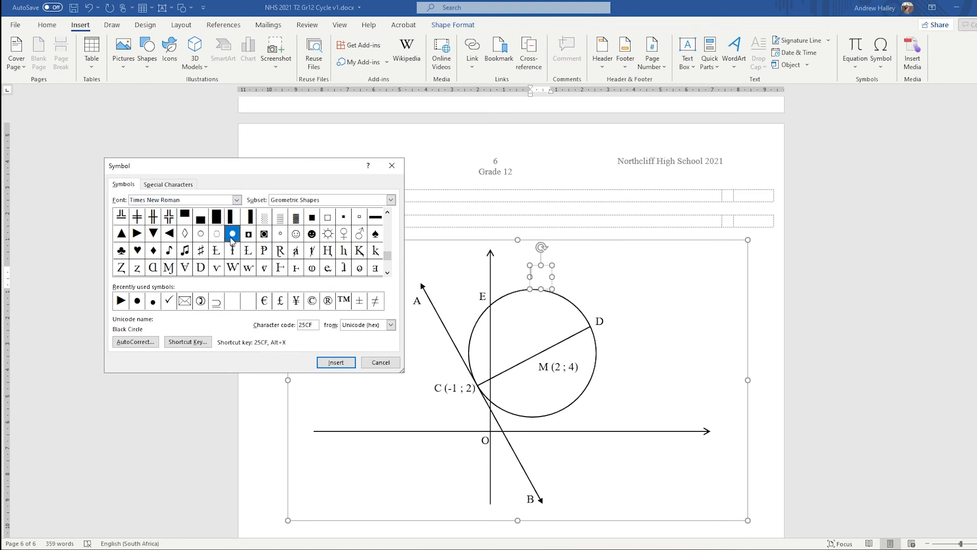
double_click(232, 239)
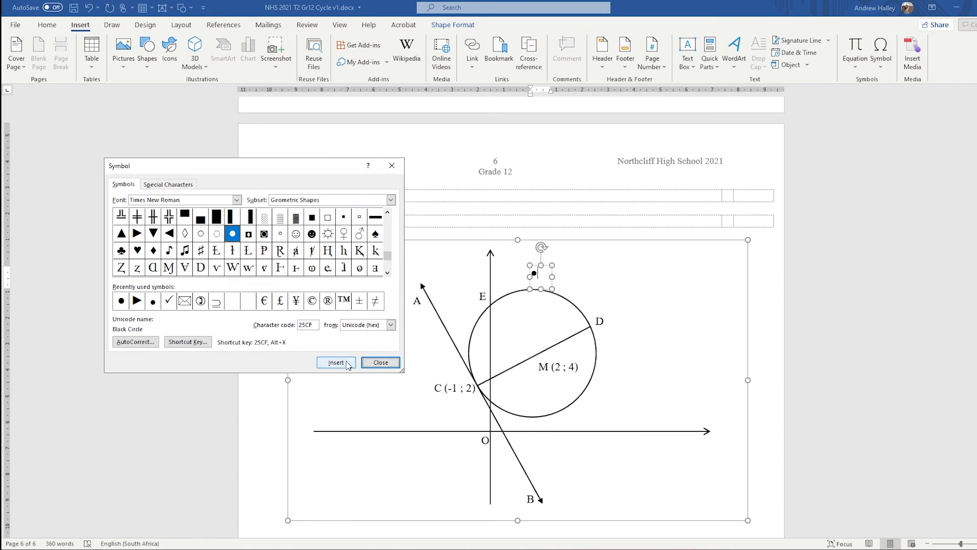
left_click(381, 362)
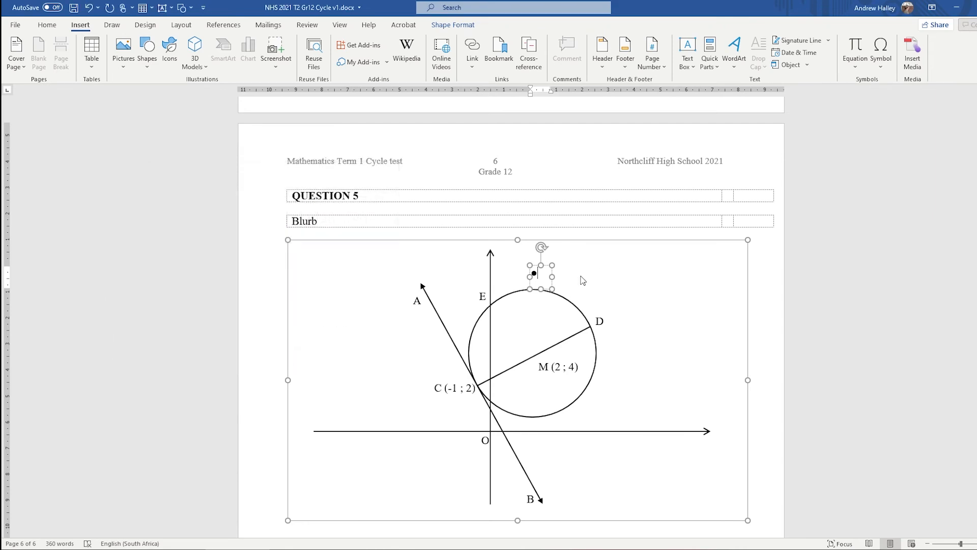
left_click(551, 284)
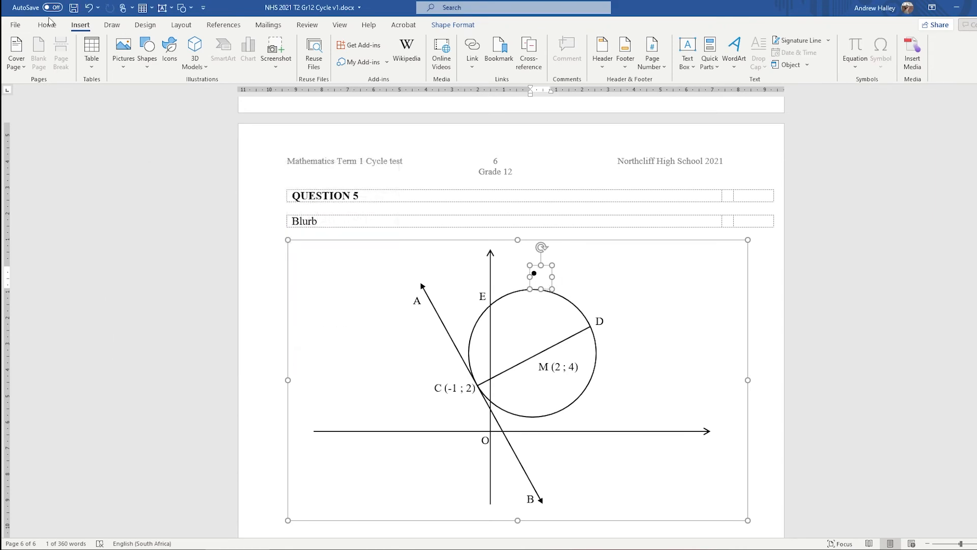
left_click(47, 25)
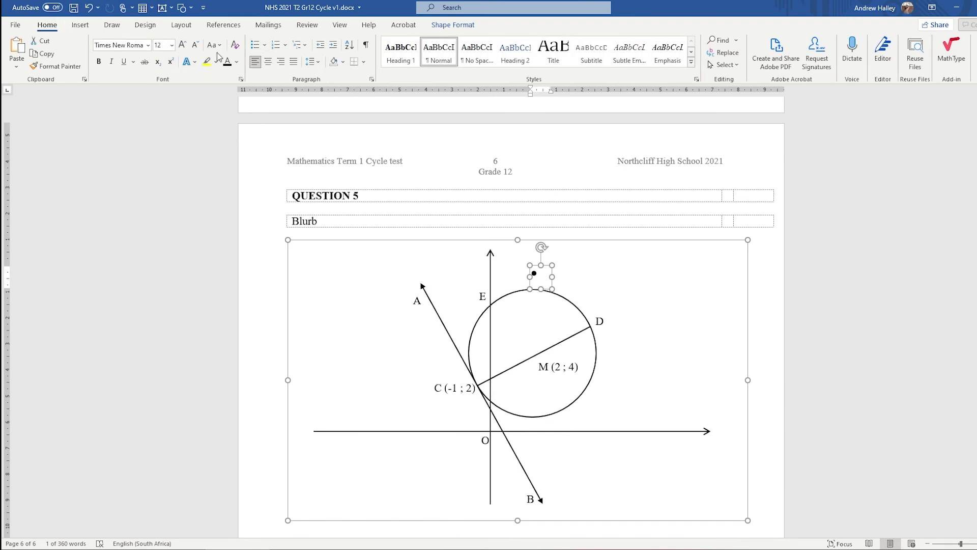
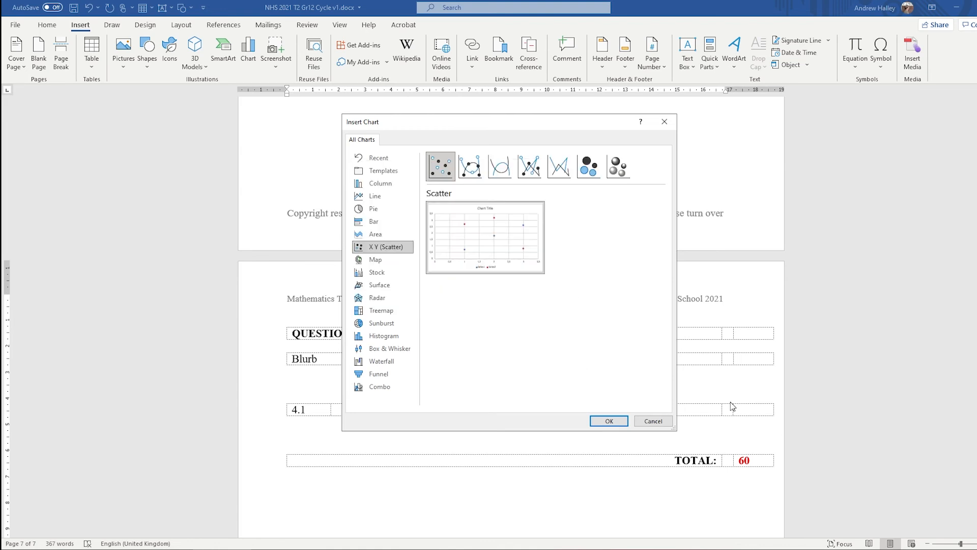
Step: Insert a scatter chart under Question 6 and enter 0, 10 and 20 as its first X-values, following the ogive
left_click(619, 421)
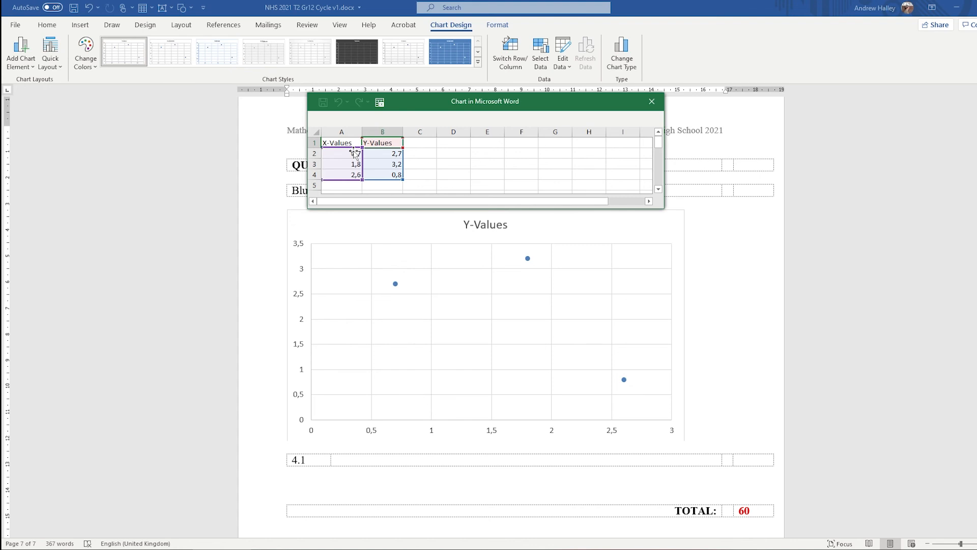
key("Right")
key("Left")
key("Down")
key("Left")
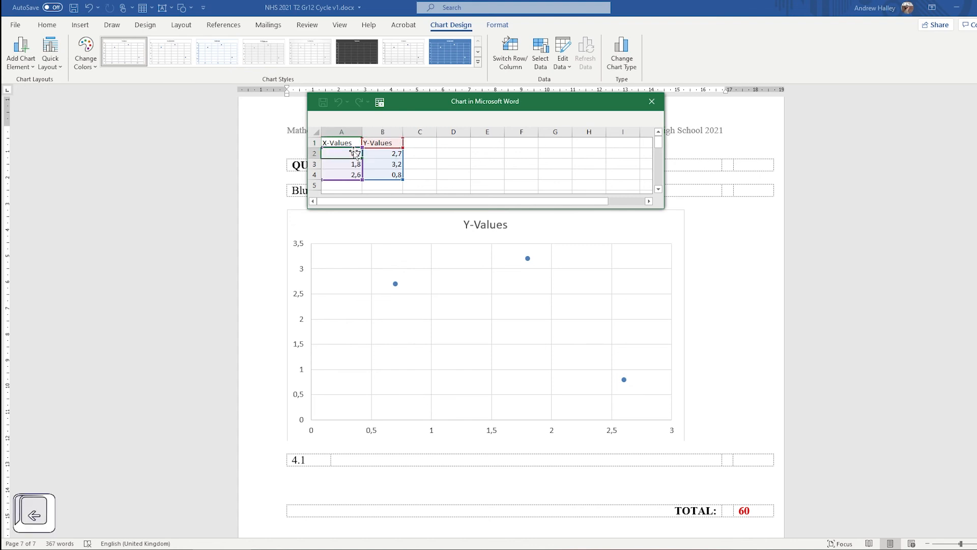
type("0")
key("Down")
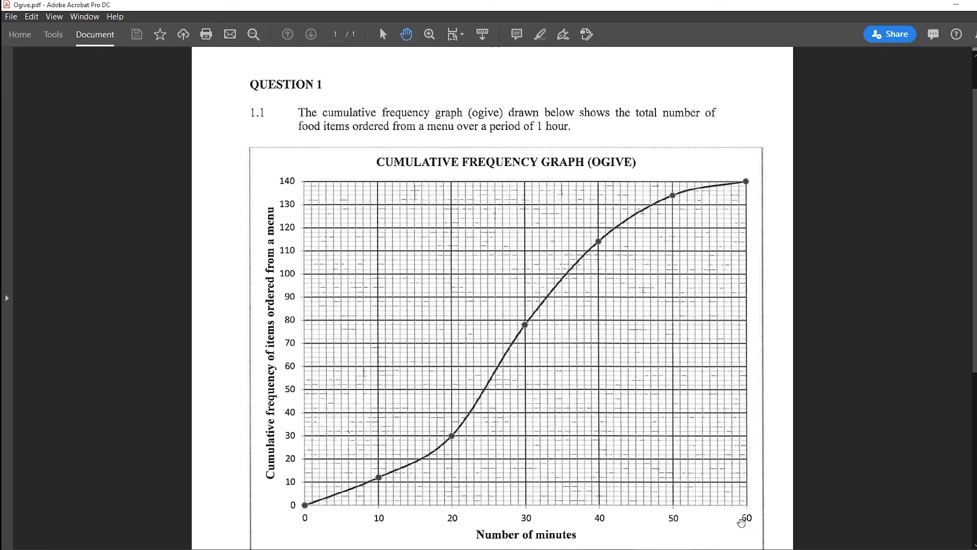
key("alt+Tab")
key("Return")
type("20")
key("Return")
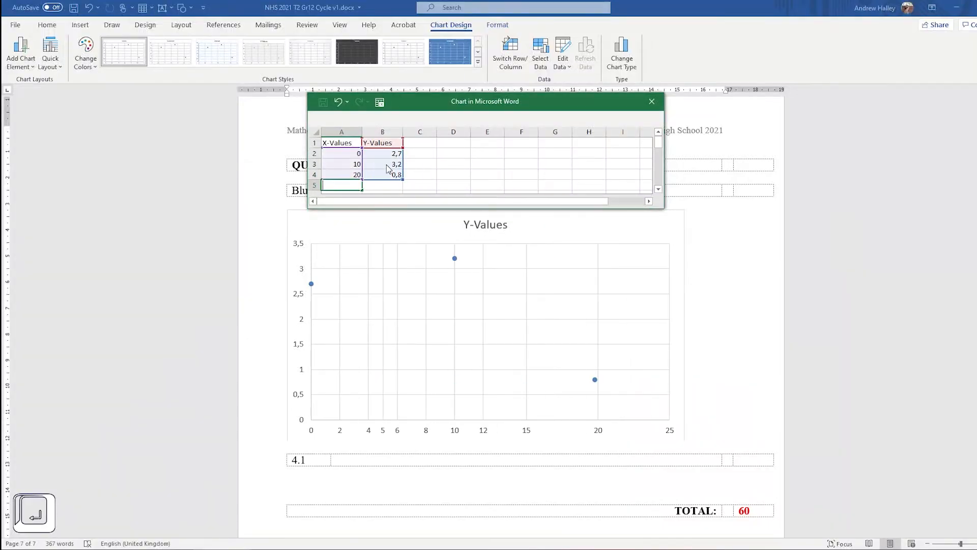
Step: Extend the chart's X-values with 30, 40, 50 and 60
type("30")
key("Return")
type("40")
key("Return")
type("50")
key("Return")
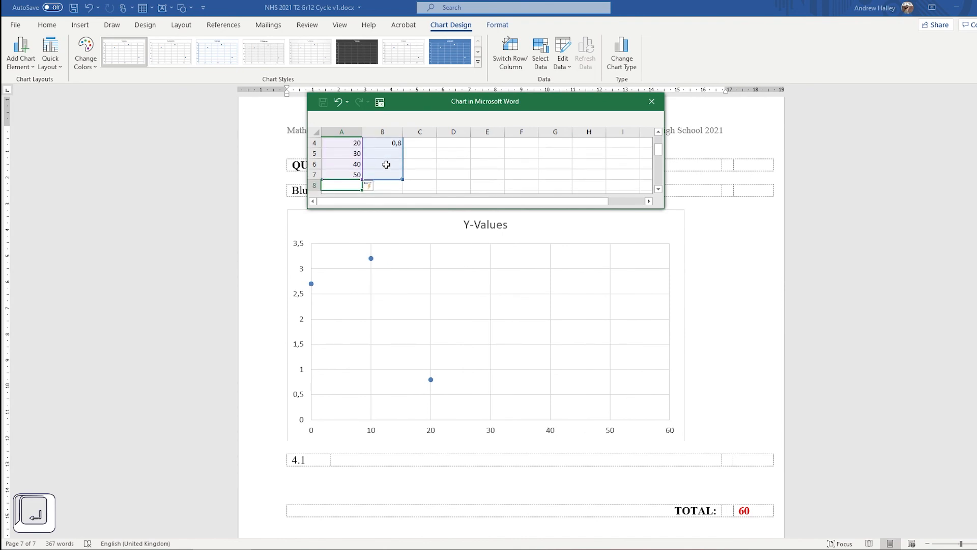
type("60")
key("Return")
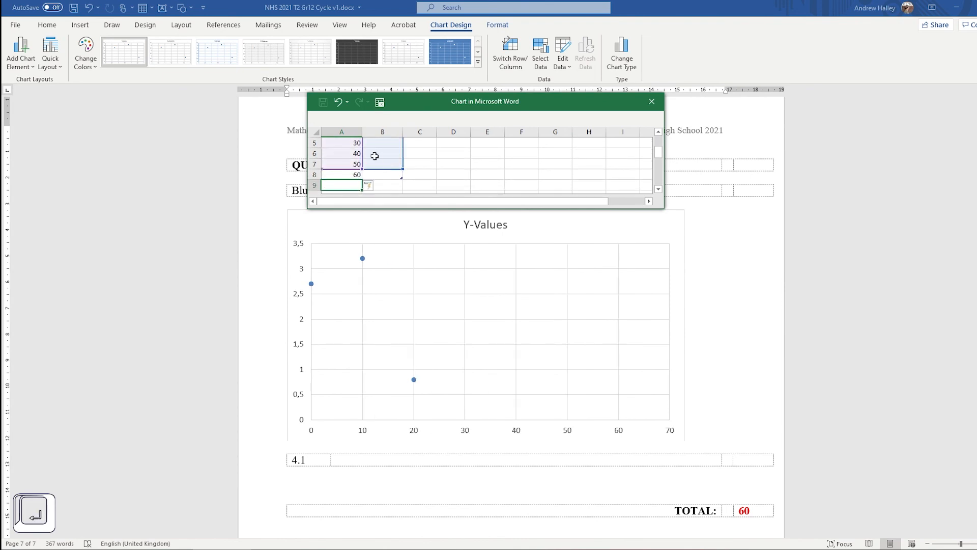
Step: Fill the Y-values with 0, 11, 30, 78, 114, 134 and 140, and place the resized data sheet clear of the chart
scroll(377, 161, "up", 1)
scroll(379, 164, "up", 1)
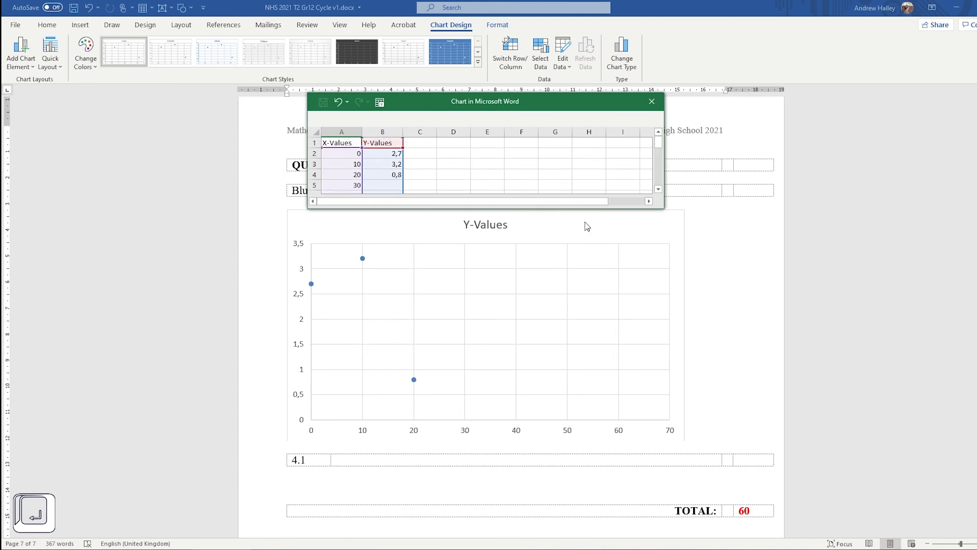
left_click_drag(664, 208, 476, 278)
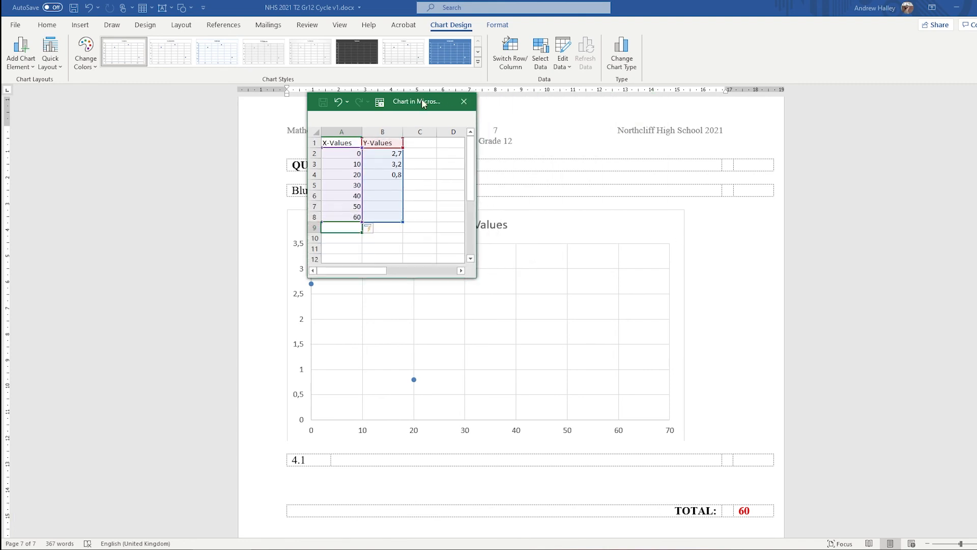
left_click_drag(419, 93, 240, 138)
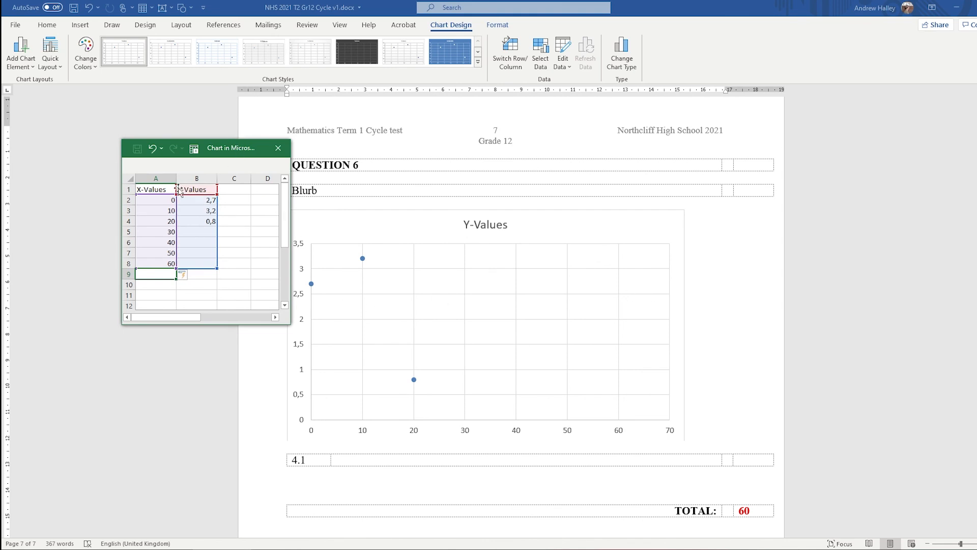
key("ctrl+v")
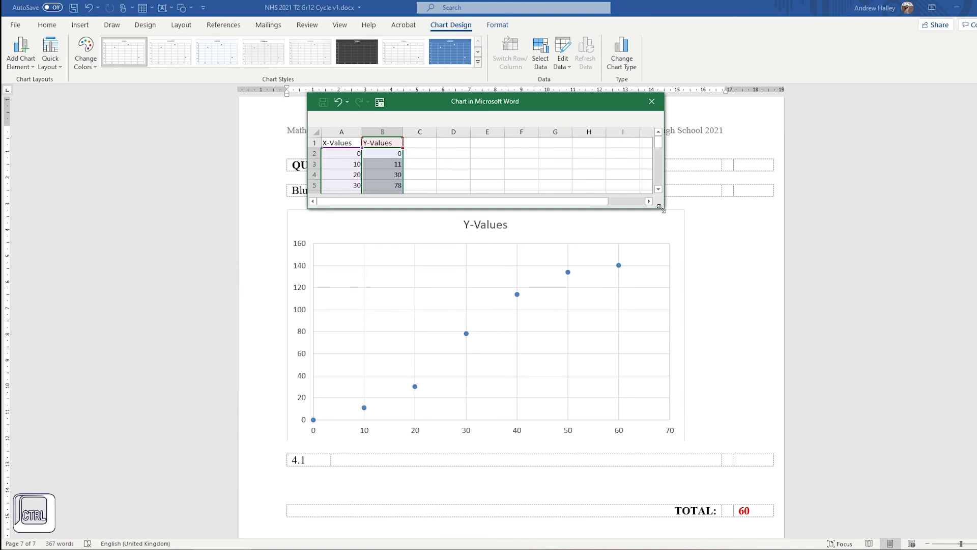
left_click_drag(661, 208, 455, 263)
left_click_drag(411, 101, 182, 116)
left_click(193, 213)
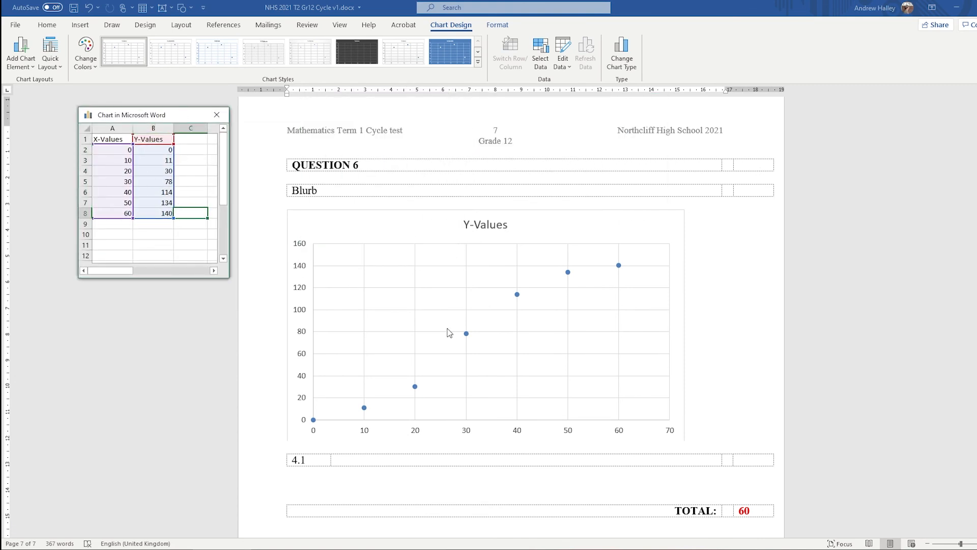
Step: Check the gridlines on the past paper's ogive and add minor gridlines to both axes of the scatter chart
left_click(568, 288)
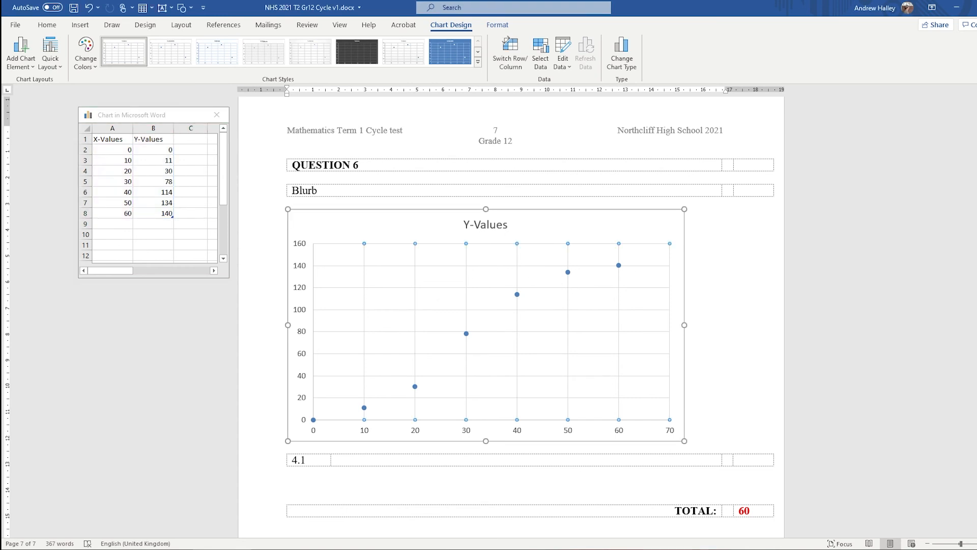
left_click(661, 549)
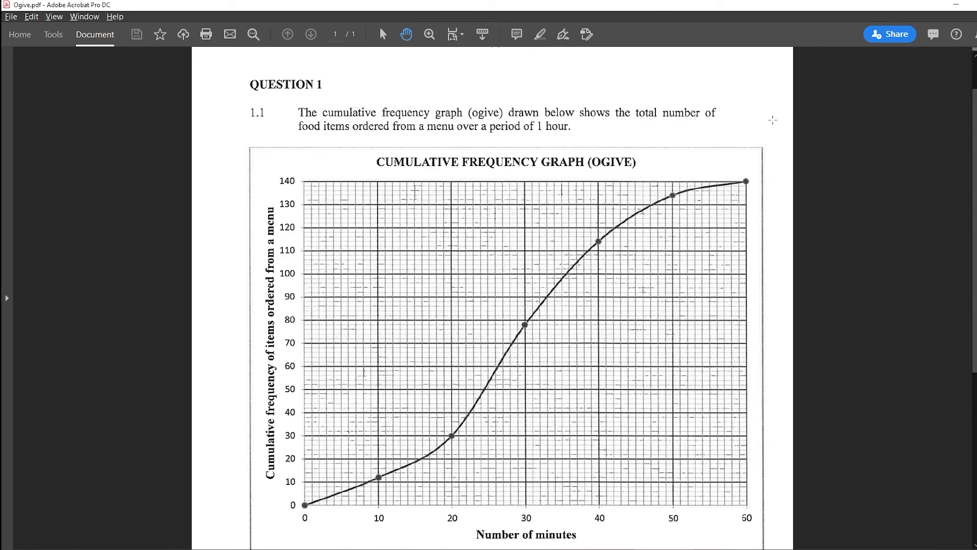
key("alt+Tab")
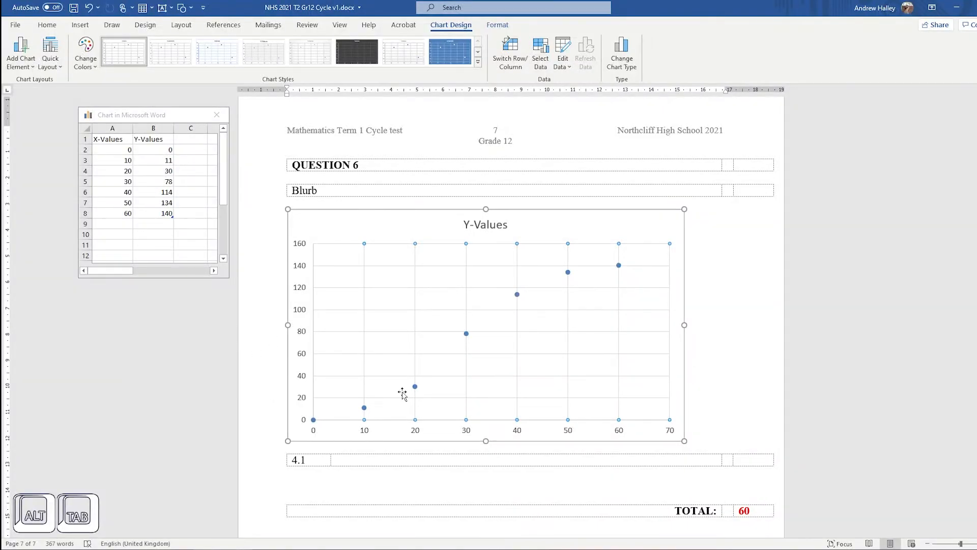
left_click(343, 431)
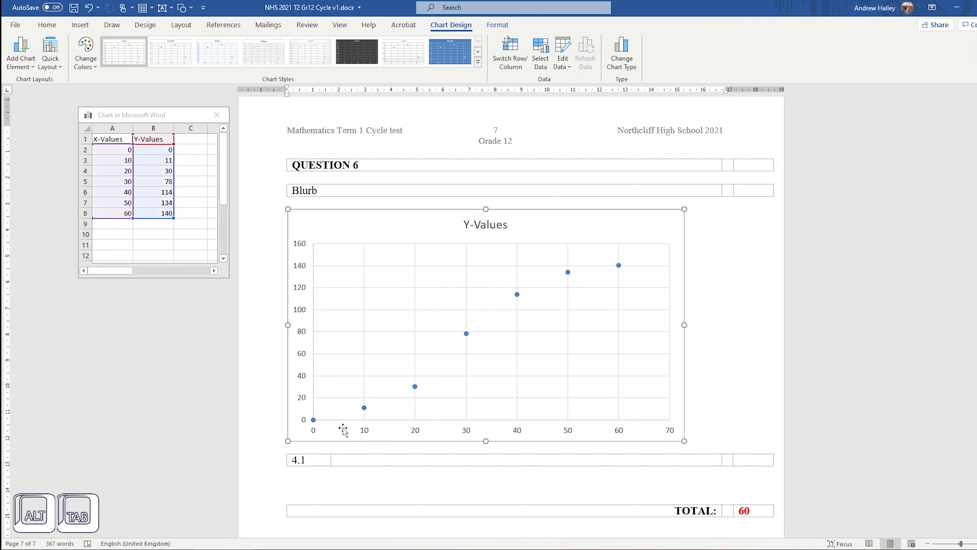
left_click(349, 432)
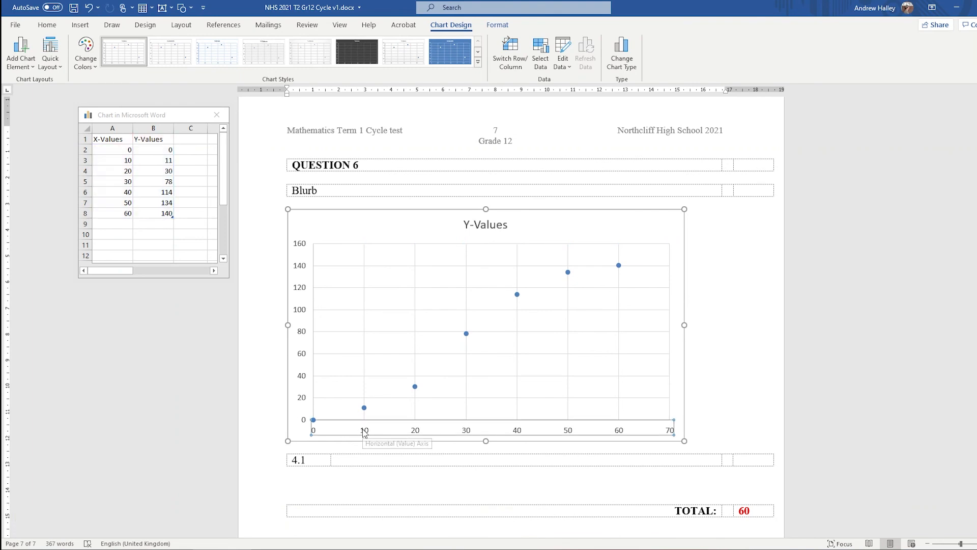
right_click(365, 433)
left_click(404, 390)
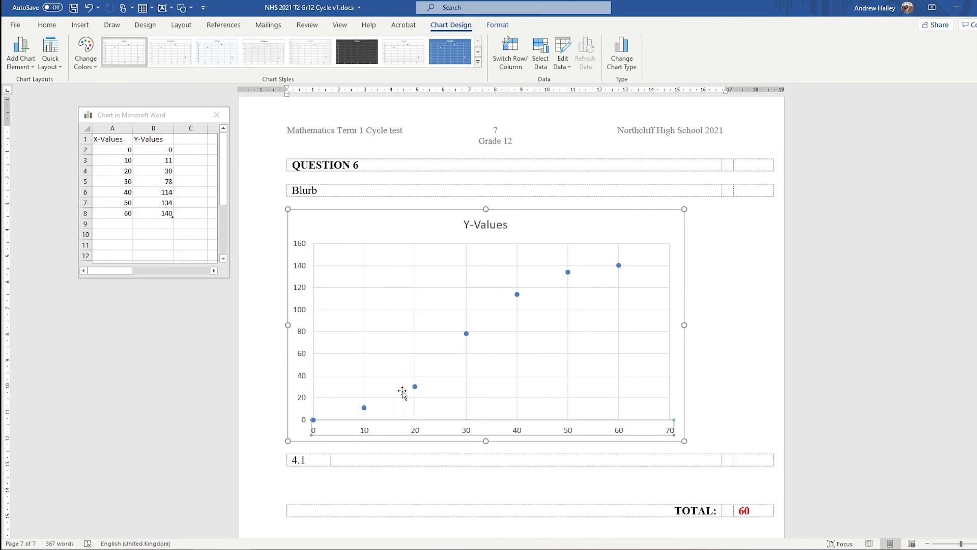
left_click(308, 399)
right_click(308, 399)
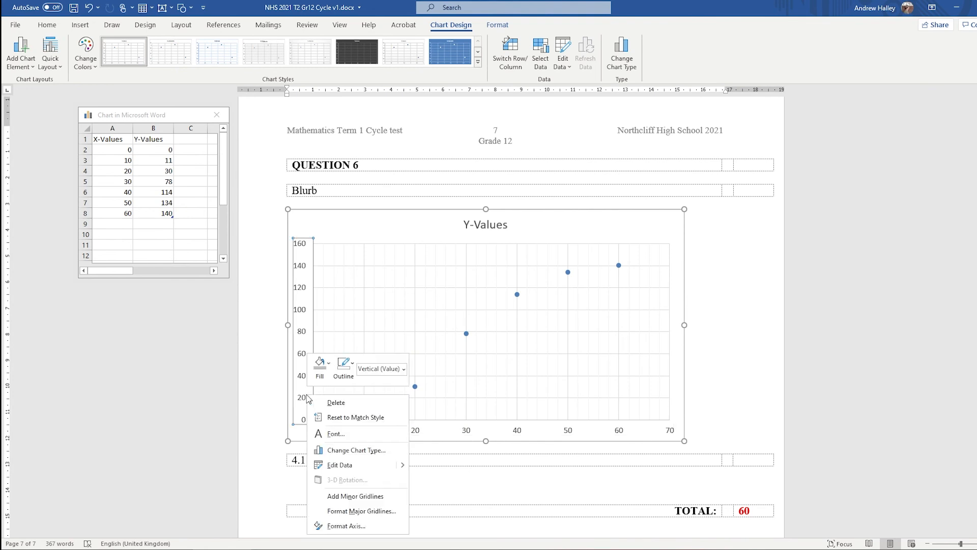
left_click(379, 496)
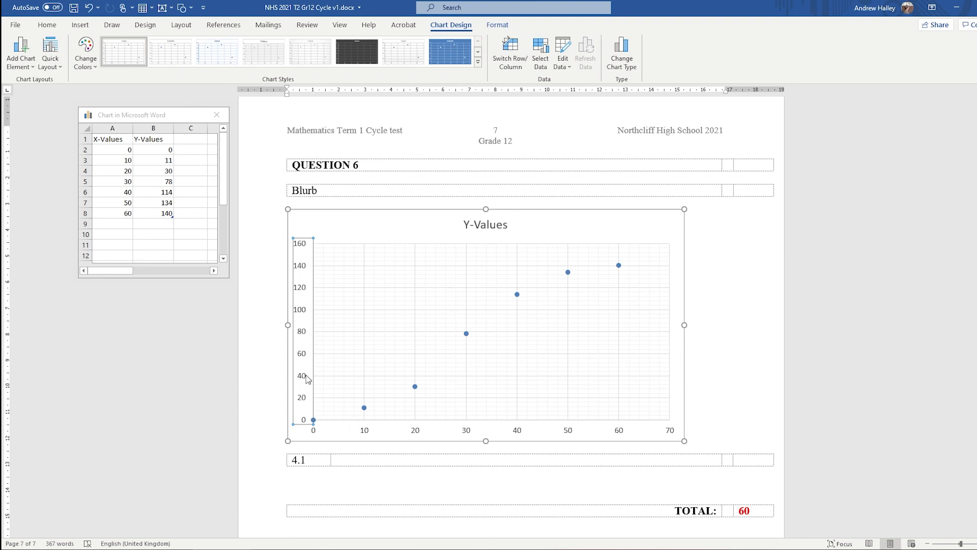
Step: Format the horizontal axis with a maximum of 60 and a minor unit of 1
right_click(363, 432)
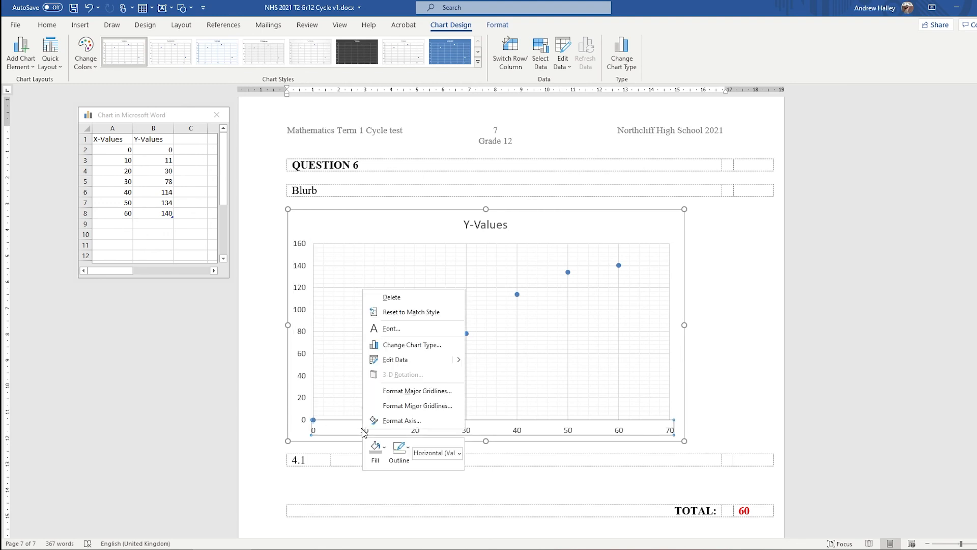
left_click(388, 421)
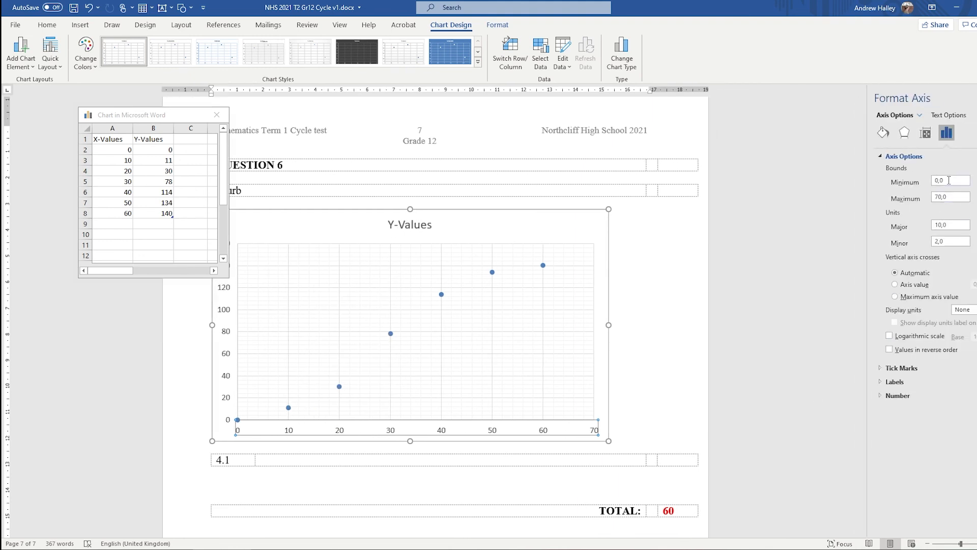
left_click(939, 199)
left_click(965, 241)
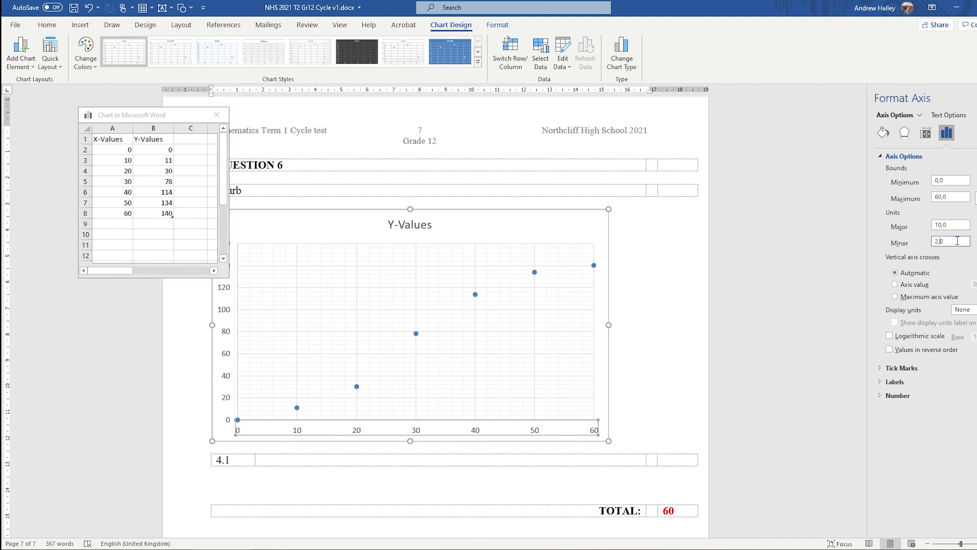
key("Left")
key("BackSpace")
key("BackSpace")
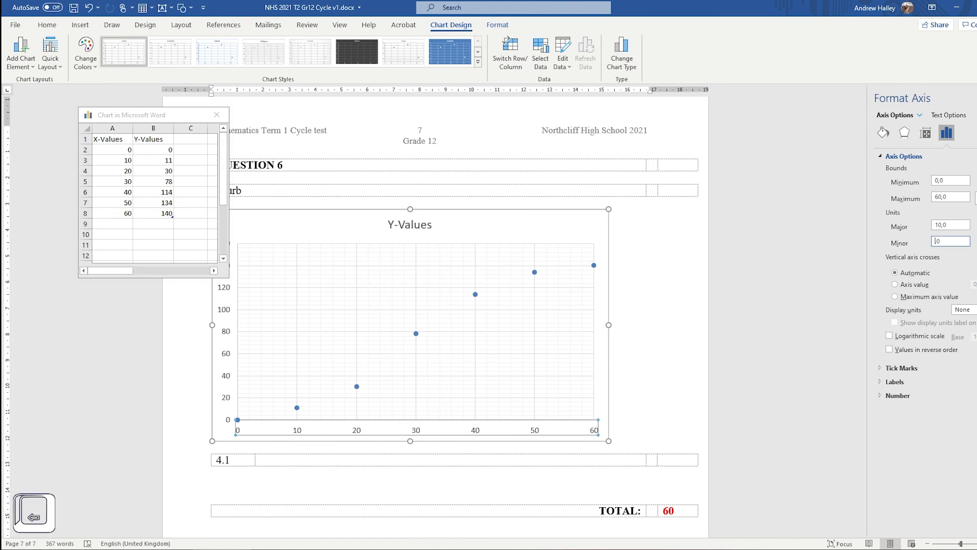
type("1,")
left_click(962, 224)
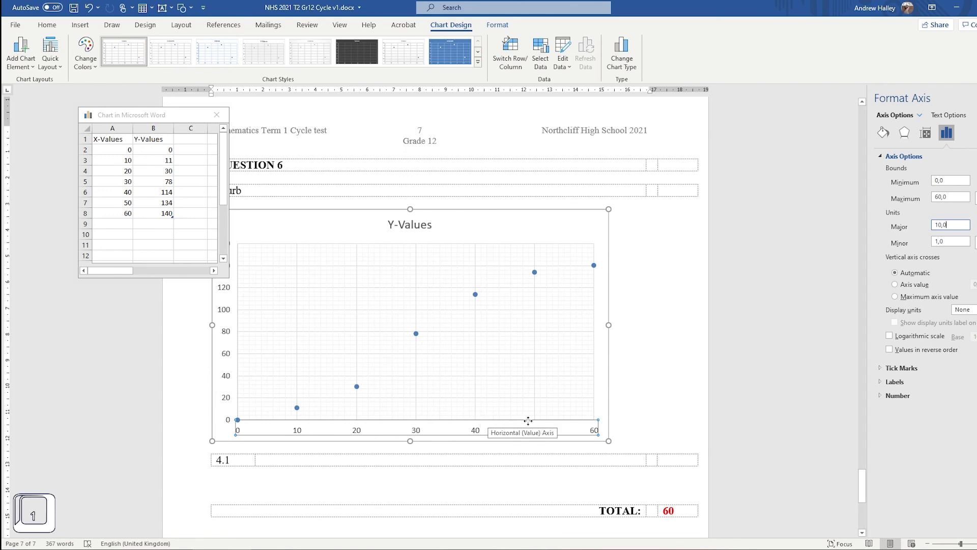
Step: Format the vertical axis with a maximum of 140, a major unit of 10 and a minor unit of 2
left_click(229, 399)
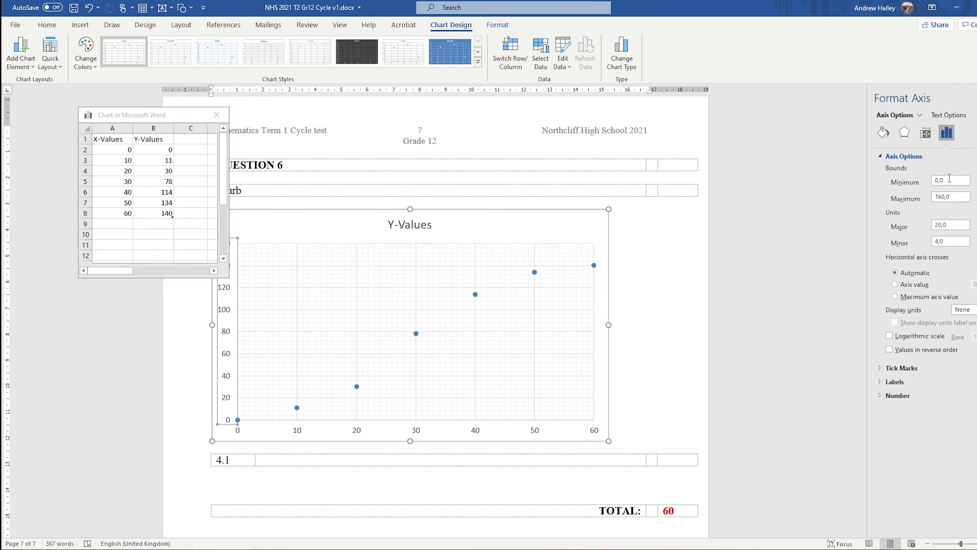
left_click(942, 198)
key("BackSpace")
type("4")
key("Tab")
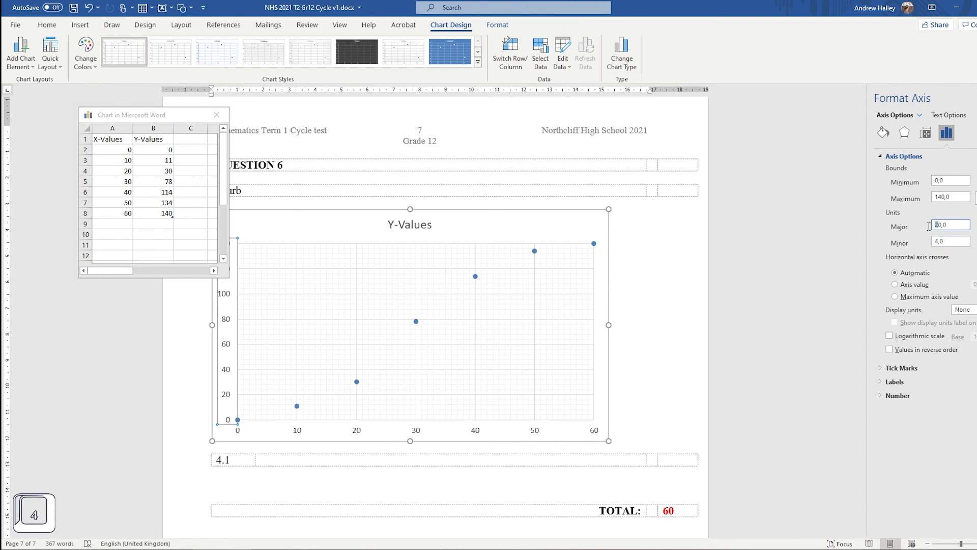
type("1")
left_click(964, 240)
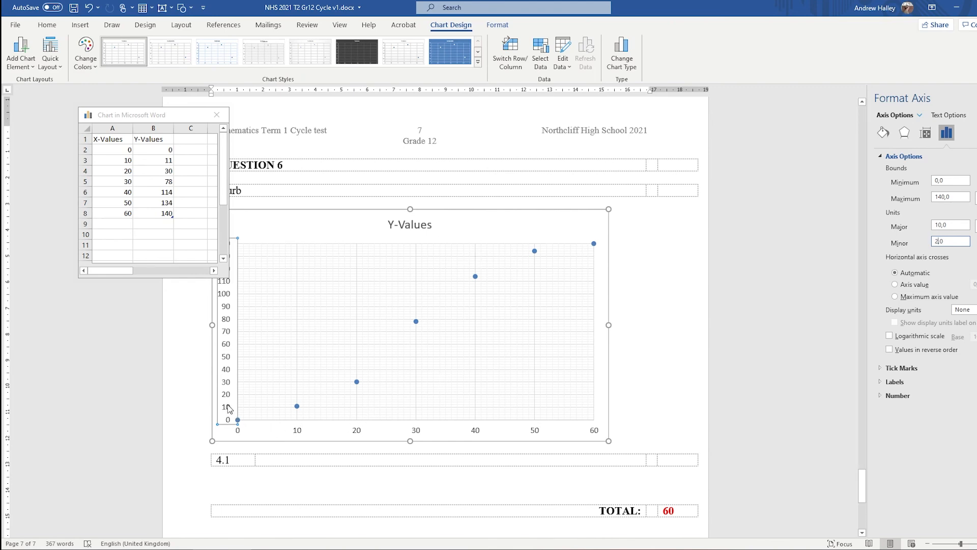
Step: Change the font of the vertical and horizontal axis numbers to Times New Roman
left_click(47, 25)
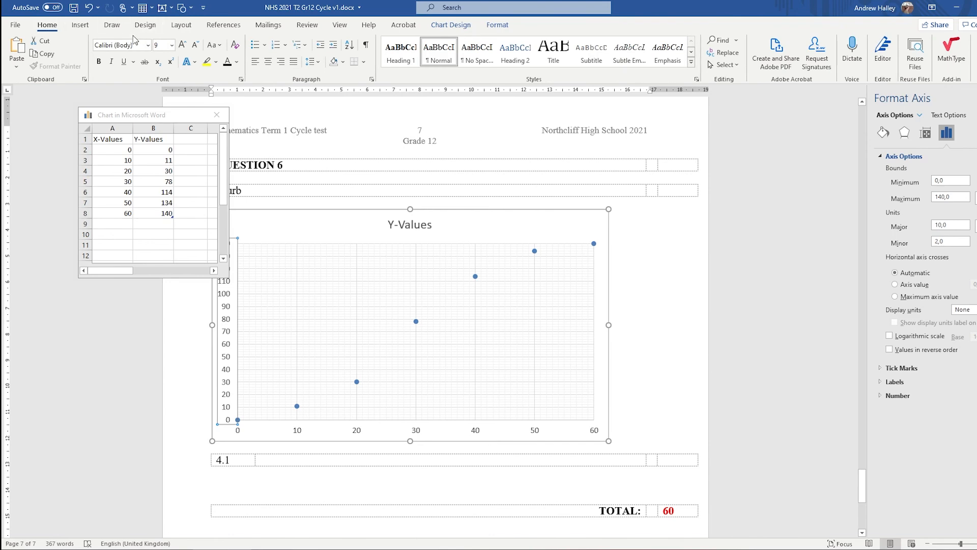
left_click(147, 45)
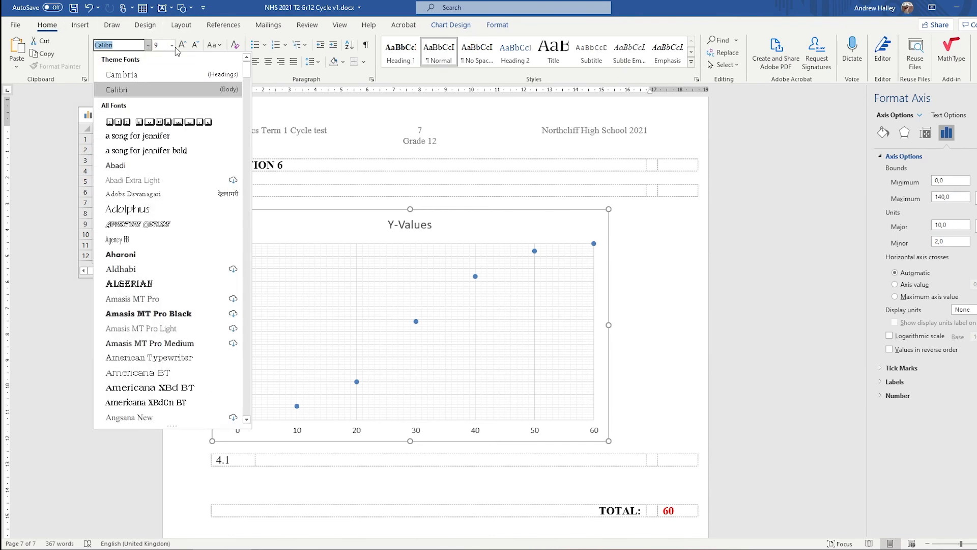
type("ti")
key("Return")
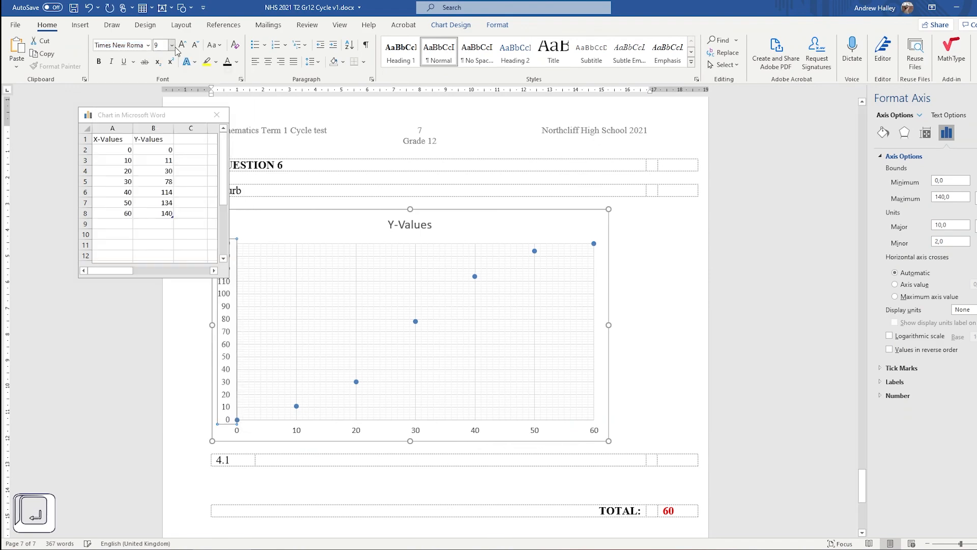
left_click(351, 434)
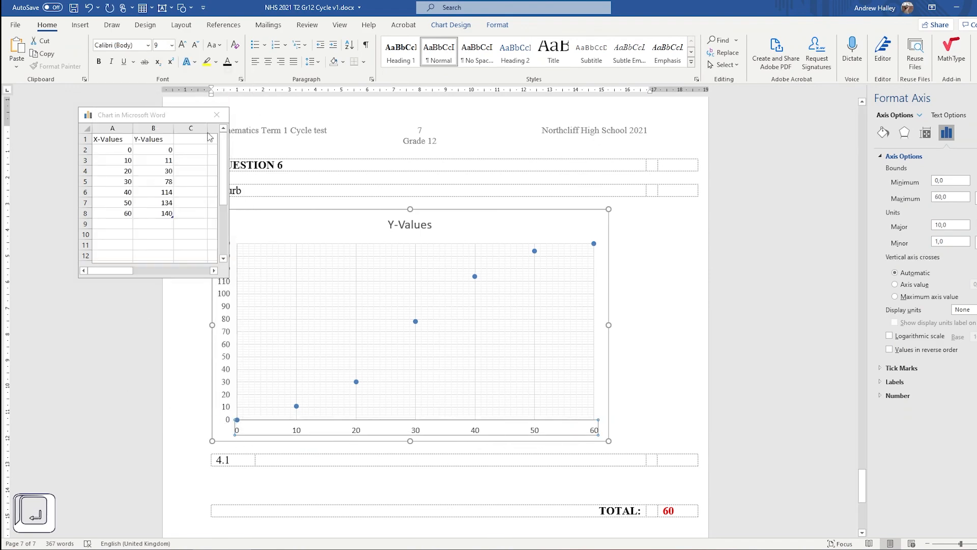
left_click(146, 45)
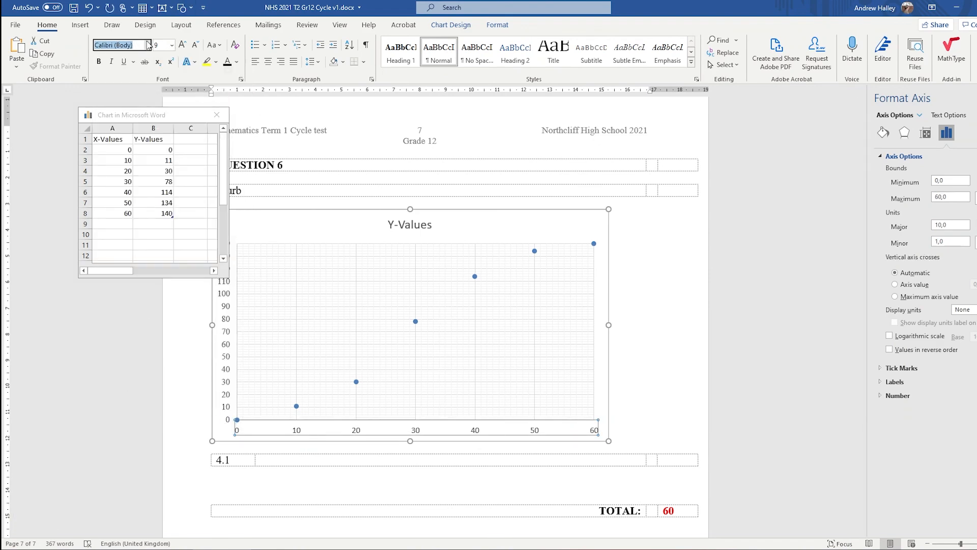
type("ti")
key("Return")
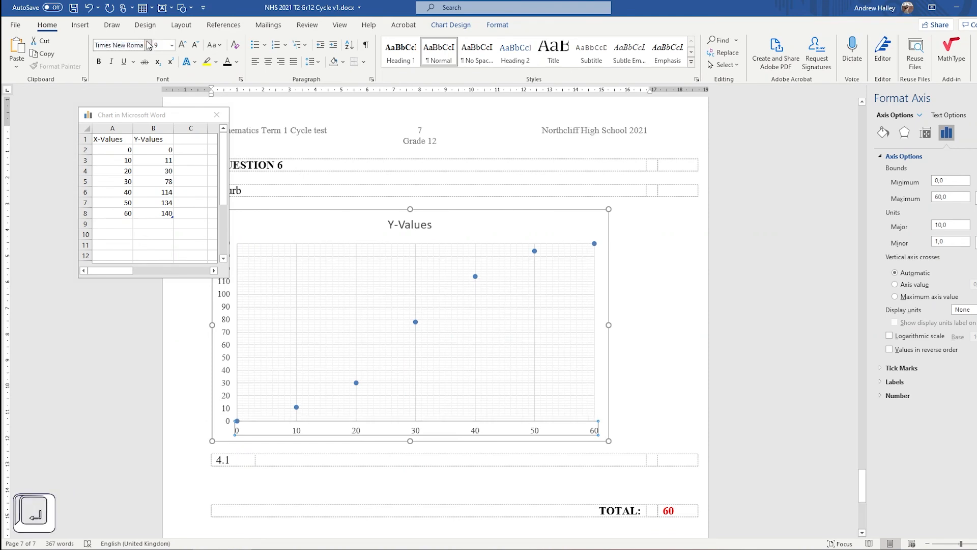
Step: Enlarge the scatter chart by making it taller and slightly wider
left_click_drag(407, 440, 407, 483)
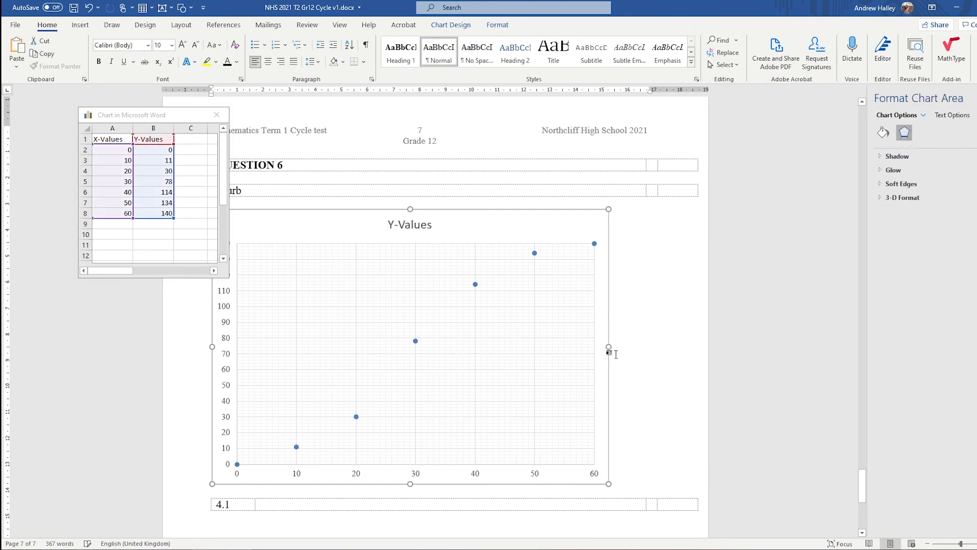
left_click_drag(609, 347, 625, 346)
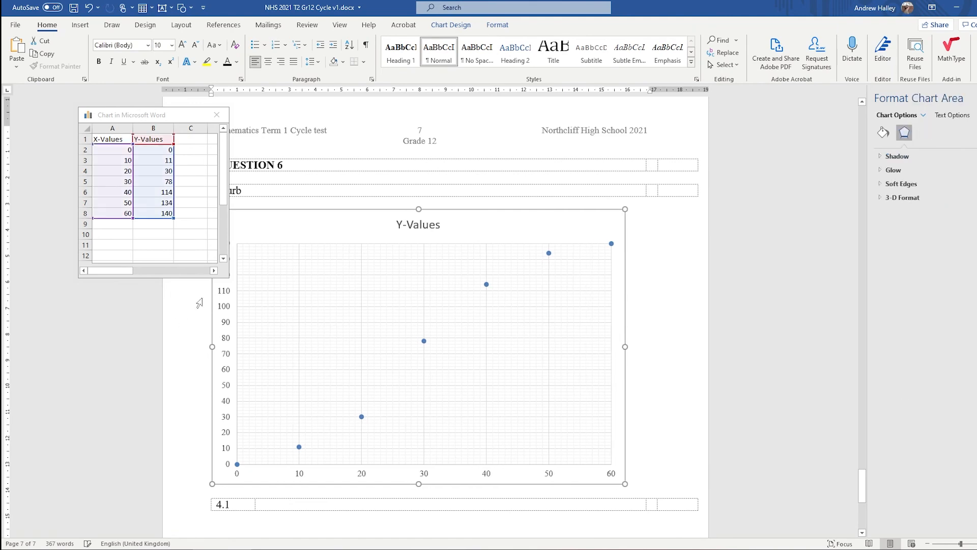
Step: Format the horizontal axis major gridlines as solid dark grey lines with a width of 1.25 pt
scroll(342, 403, "down", 2)
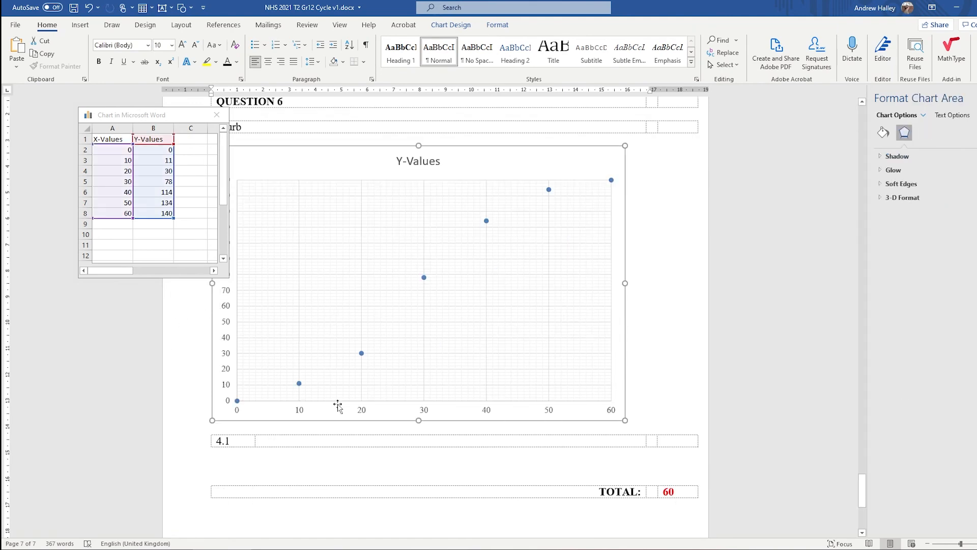
left_click(427, 411)
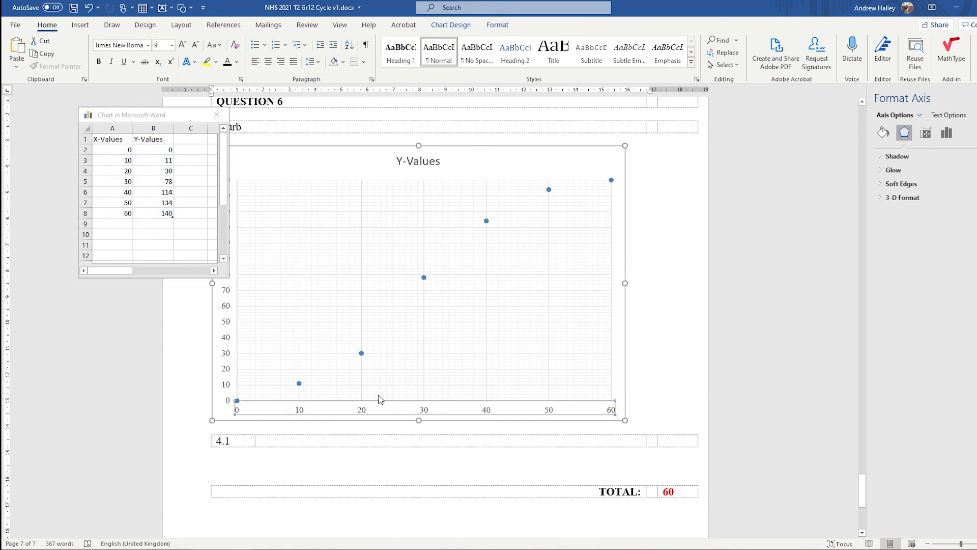
left_click(365, 400)
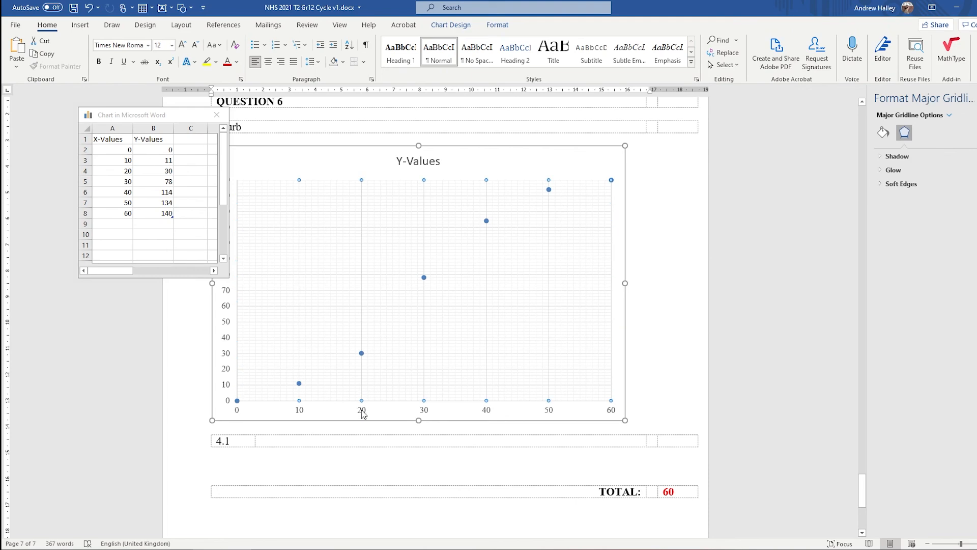
left_click(362, 402)
left_click(363, 401)
right_click(363, 402)
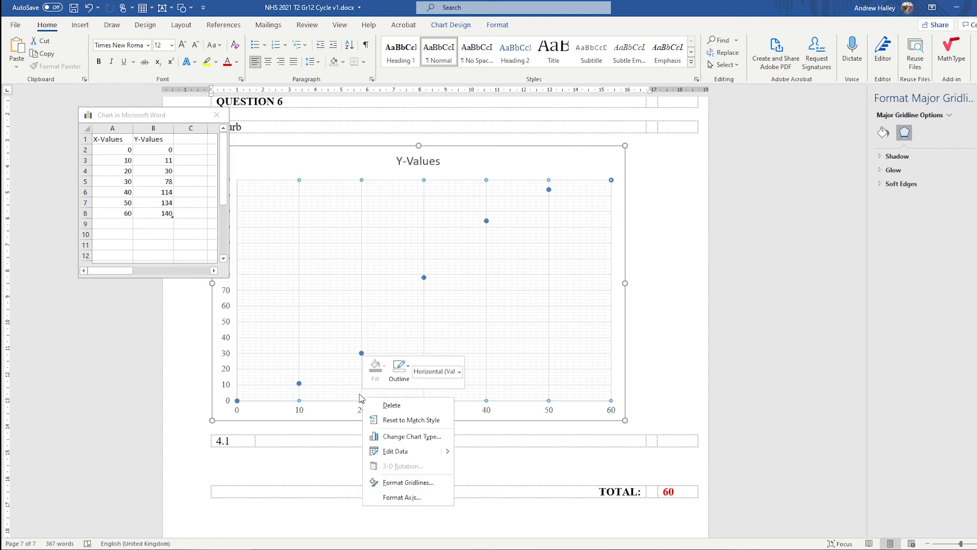
left_click(407, 482)
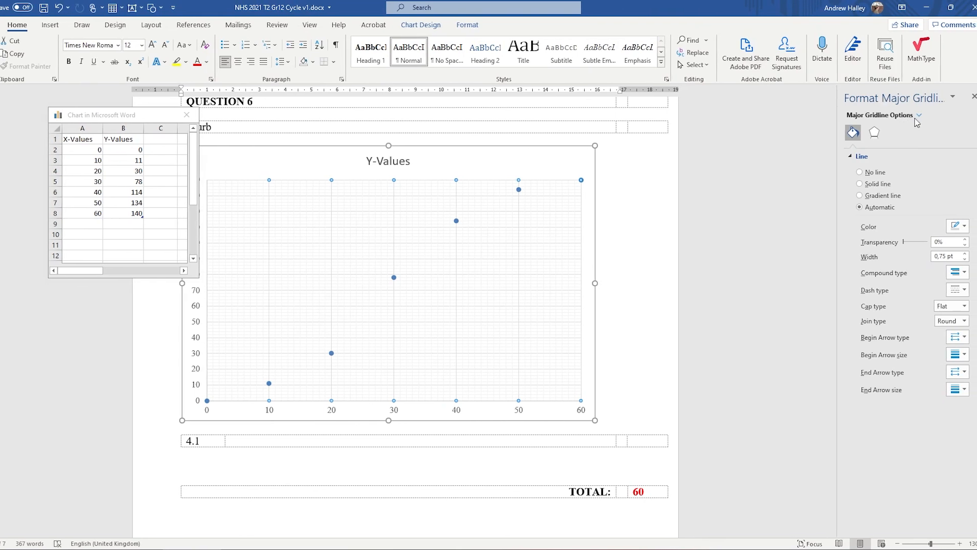
left_click(919, 115)
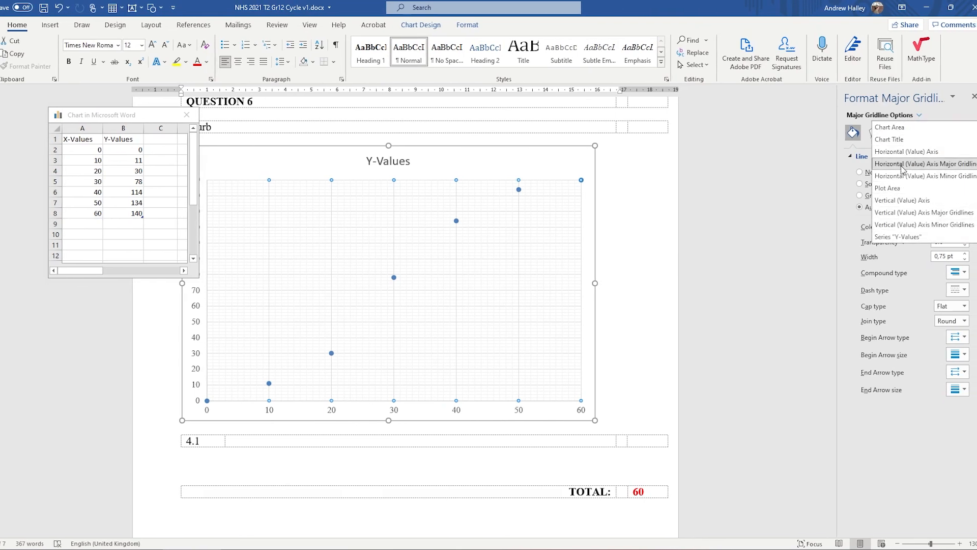
left_click(966, 168)
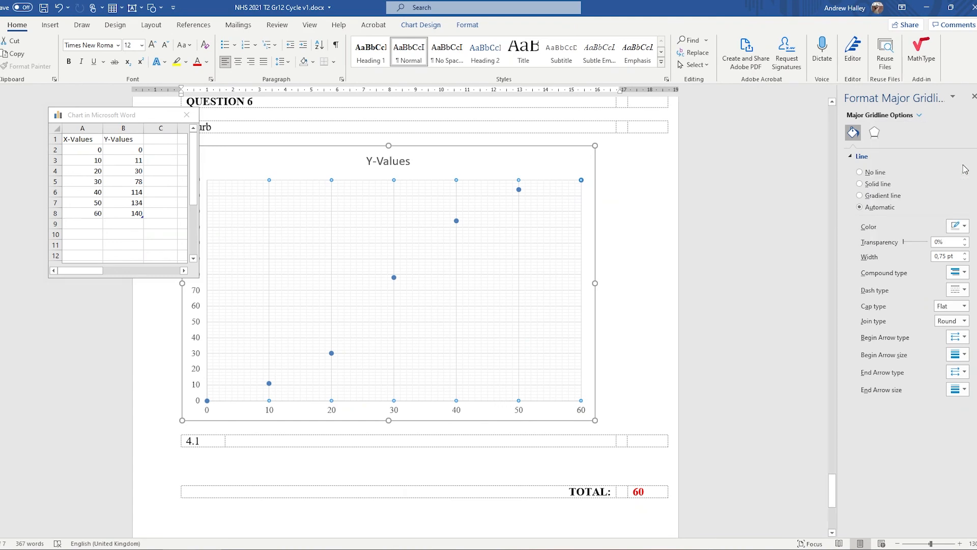
left_click(959, 226)
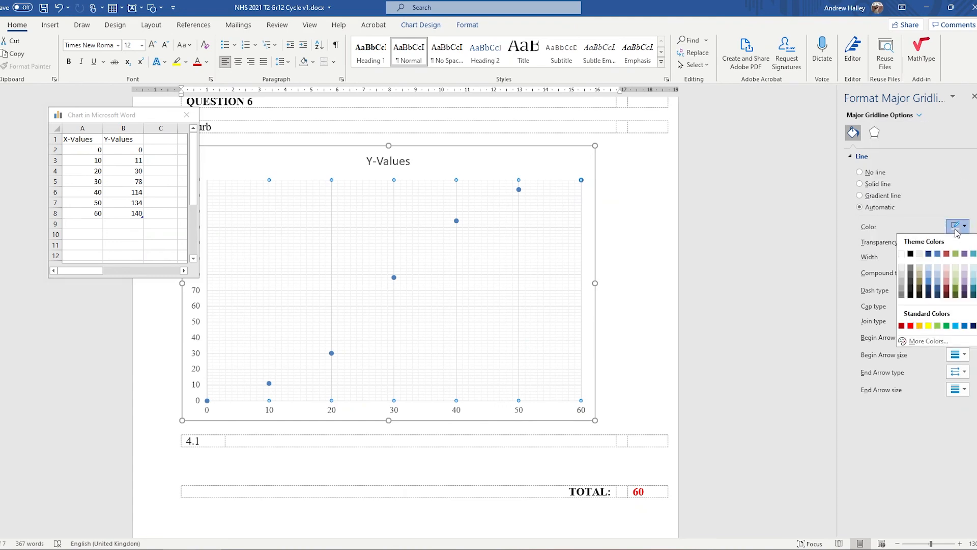
left_click(902, 293)
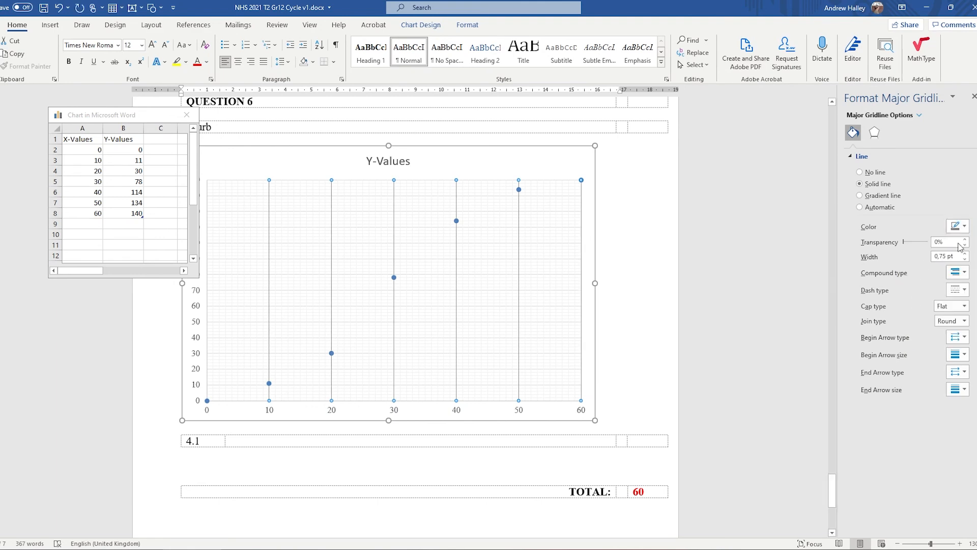
left_click(957, 226)
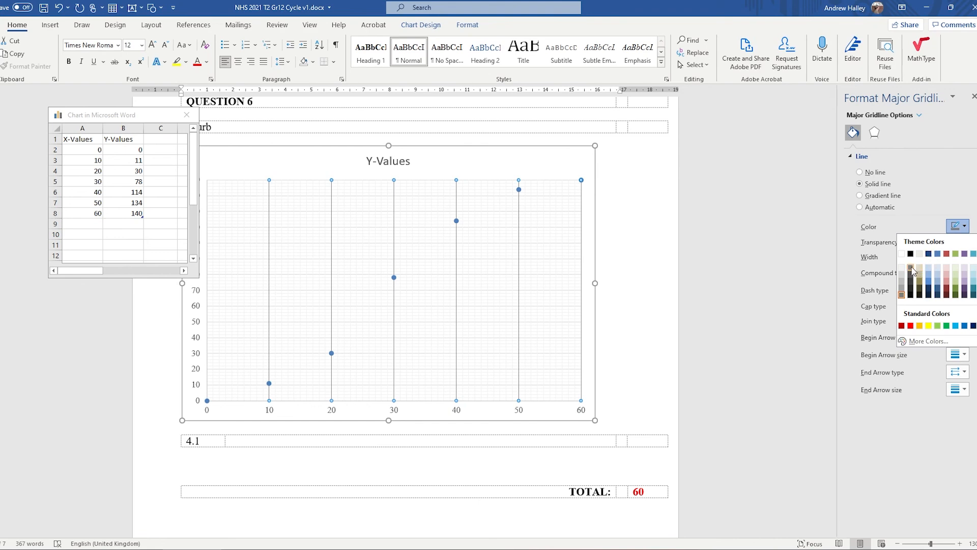
left_click(911, 268)
left_click(965, 254)
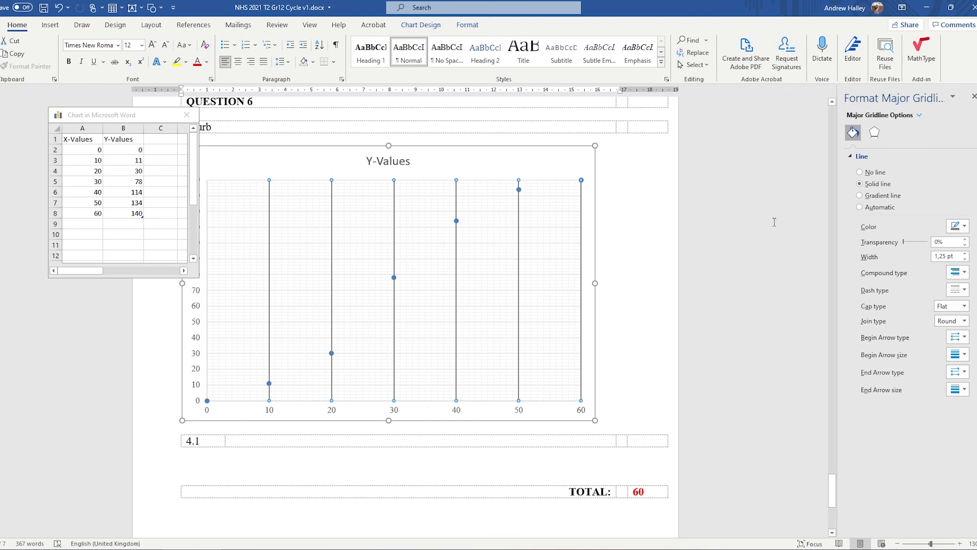
Step: Format the vertical axis major gridlines as solid dark grey lines 1.25 pt wide
left_click(919, 115)
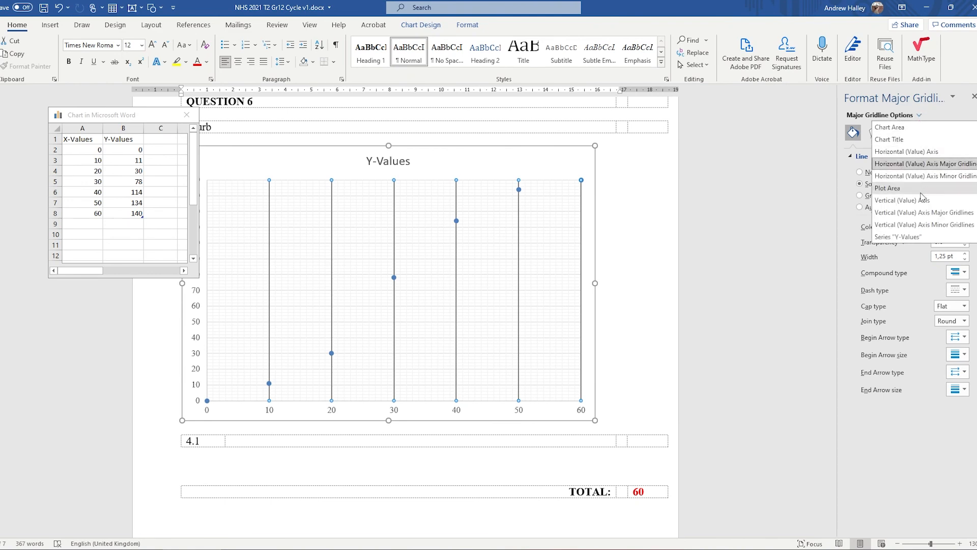
left_click(923, 212)
left_click(959, 226)
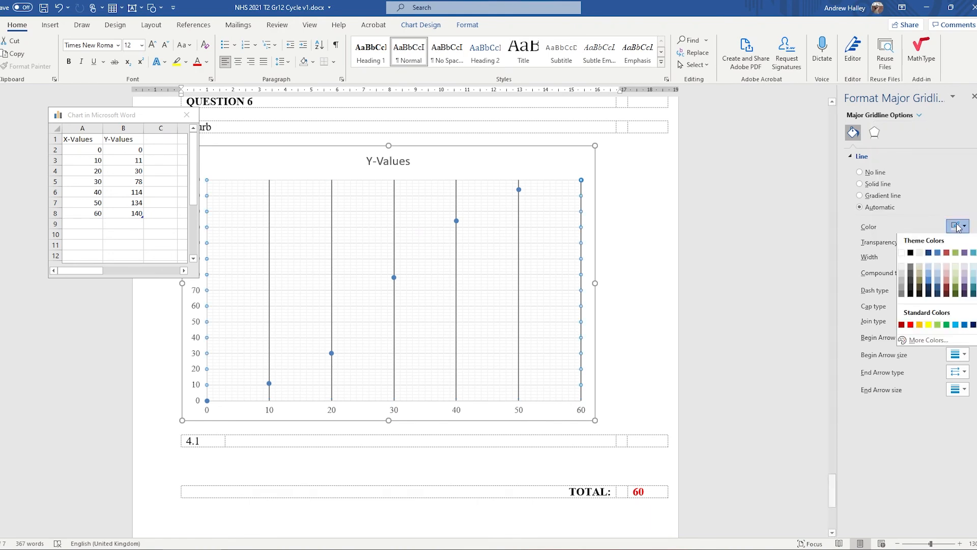
left_click(919, 271)
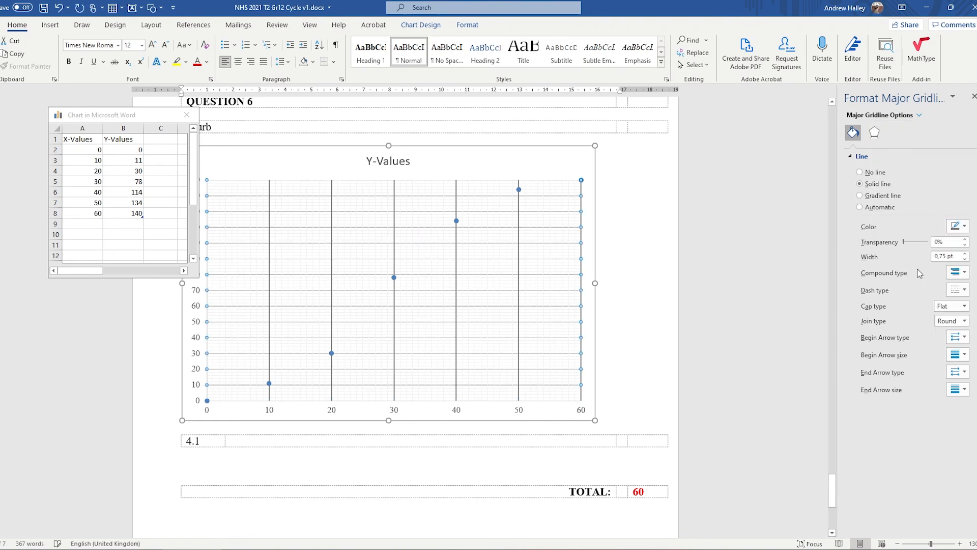
left_click(965, 253)
left_click(964, 254)
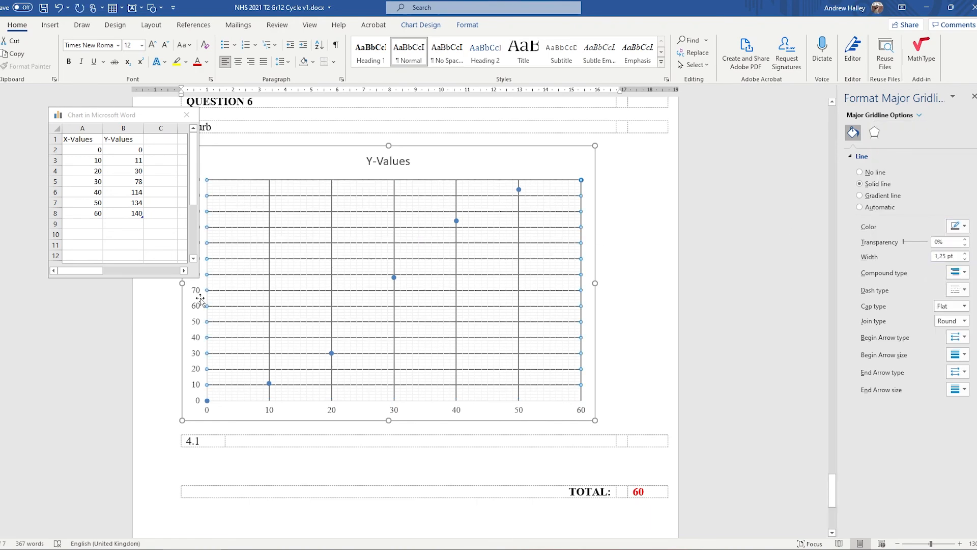
left_click(447, 428)
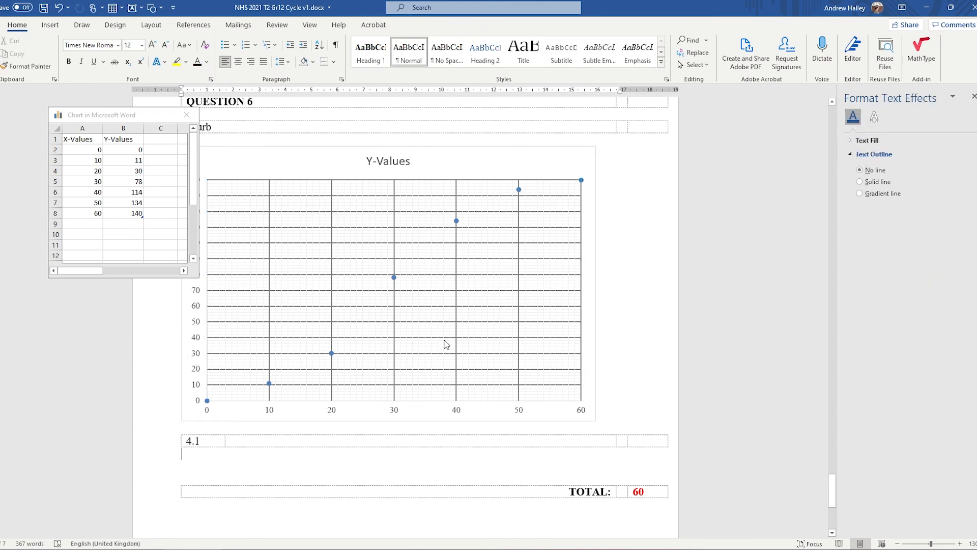
Step: Format the horizontal axis minor gridlines as solid dark grey lines with a width of 0.75 pt
left_click(230, 402)
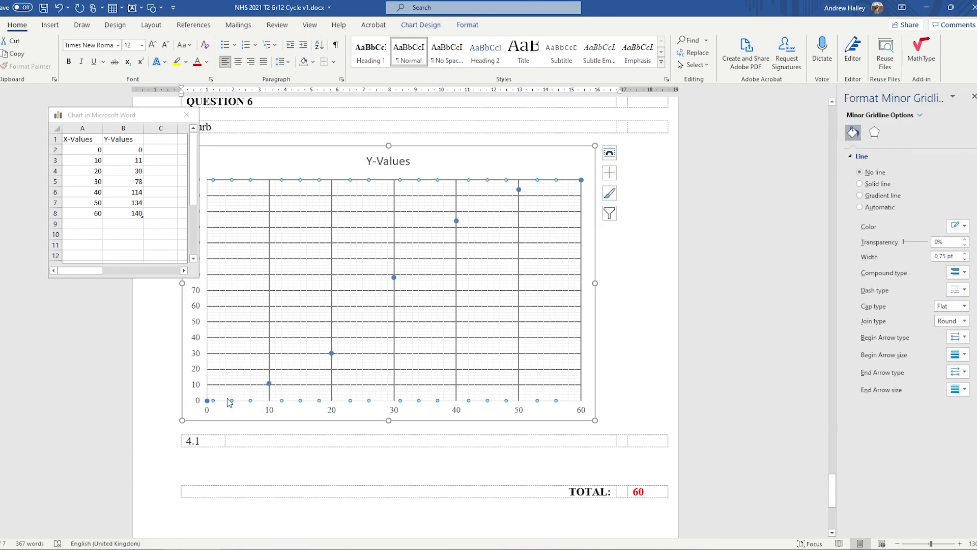
right_click(234, 402)
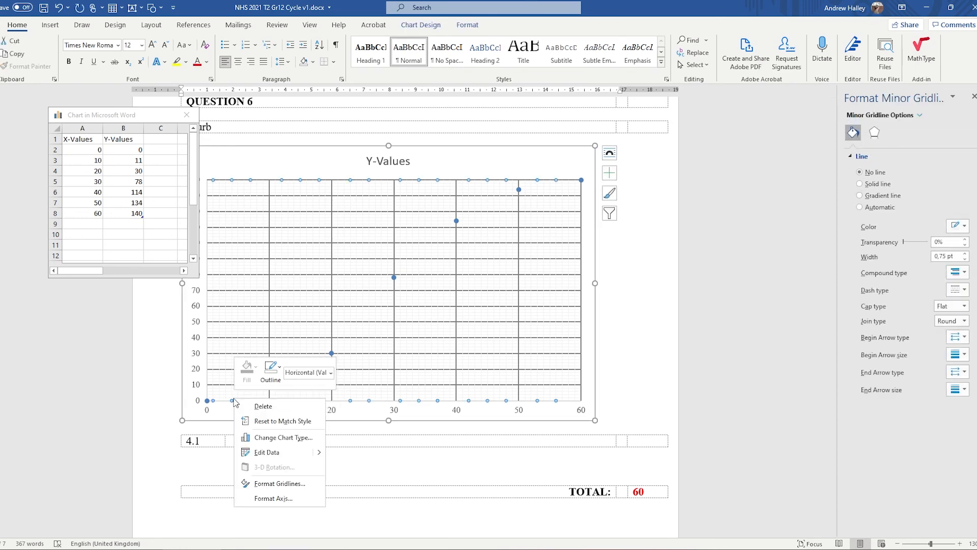
left_click(300, 482)
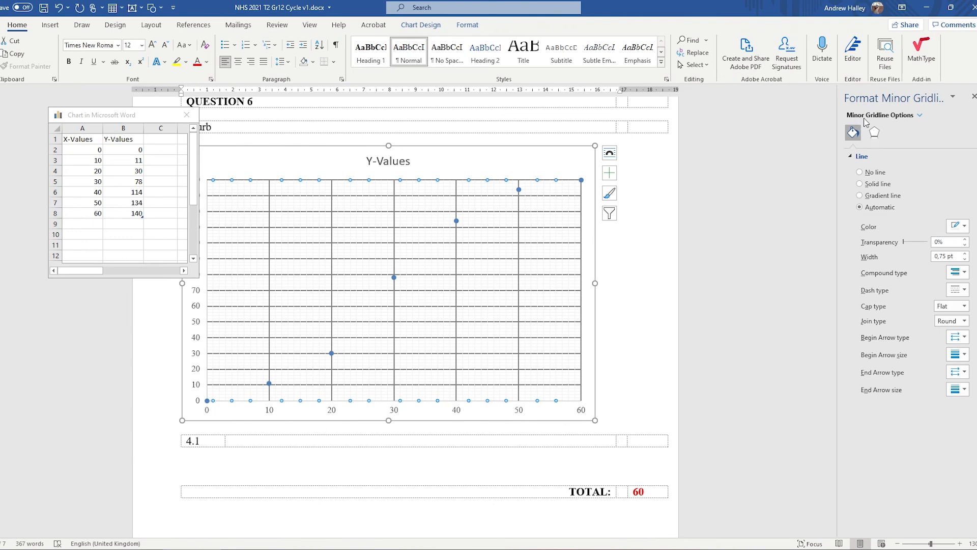
left_click(919, 117)
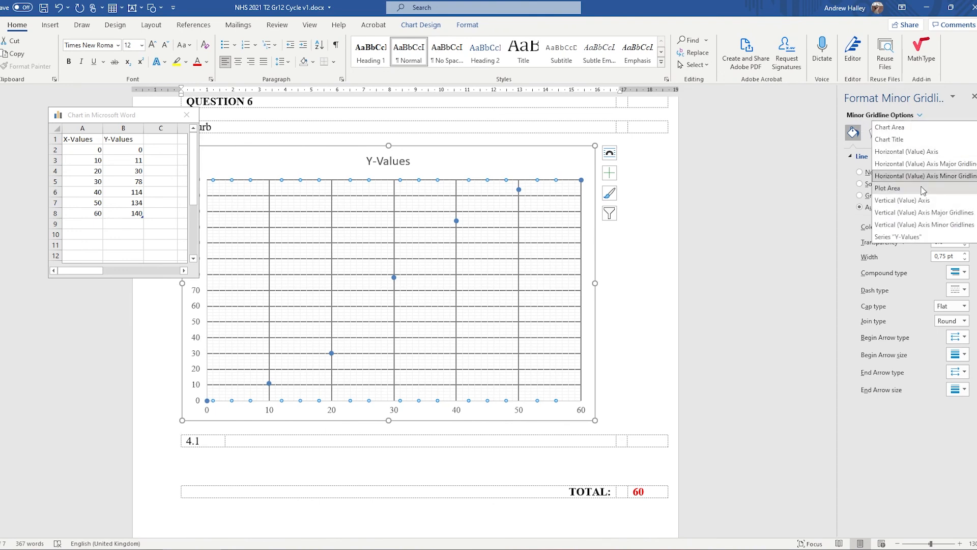
left_click(972, 184)
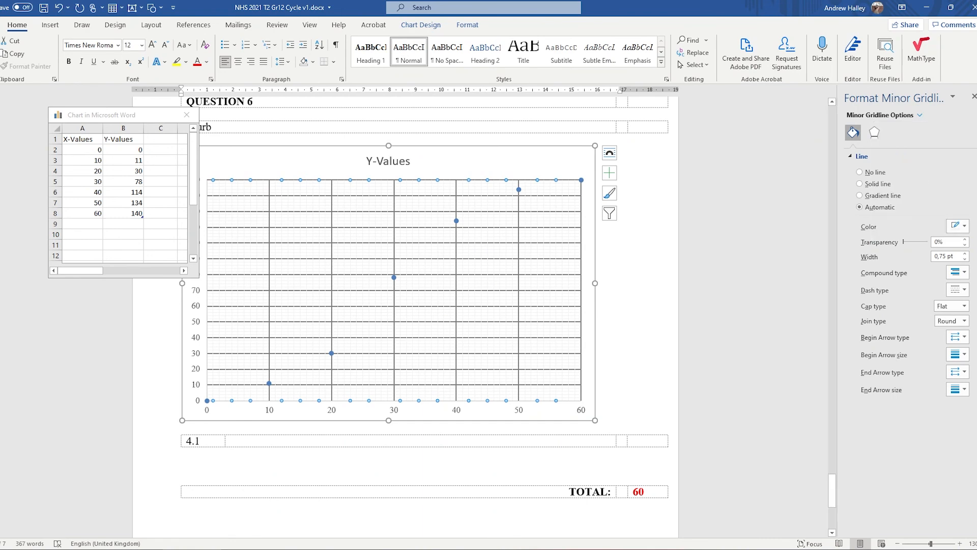
left_click(960, 226)
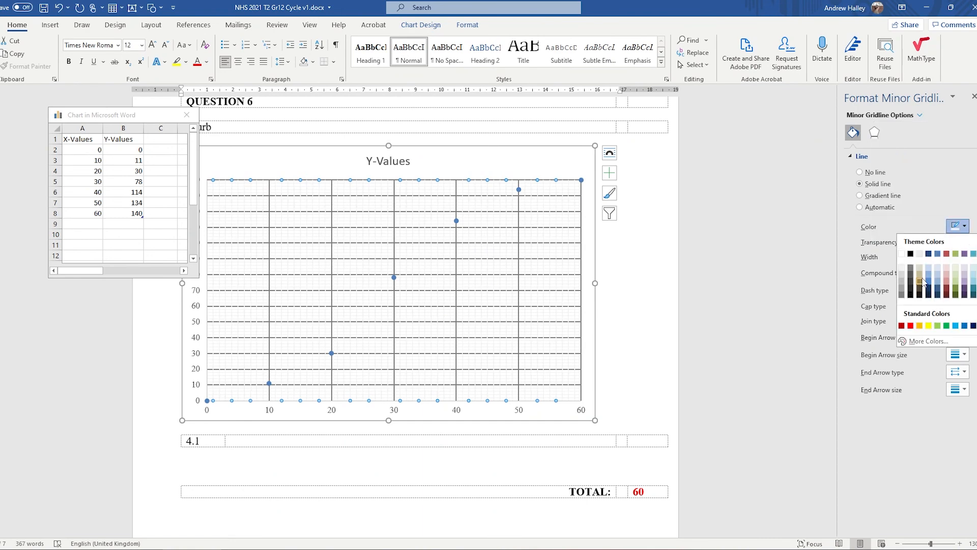
left_click(911, 267)
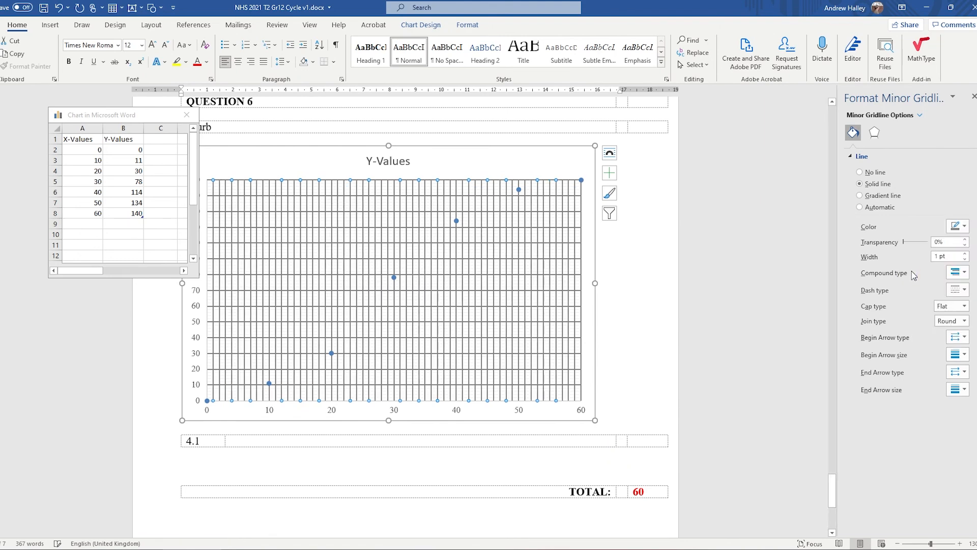
left_click(965, 260)
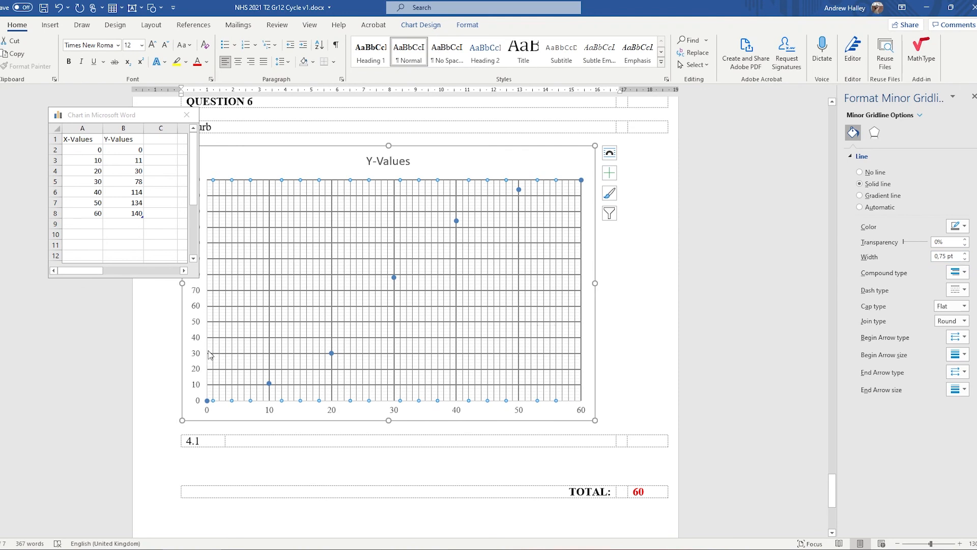
Step: Colour the vertical axis minor gridlines the same dark grey as the horizontal axis minor gridlines
left_click(919, 115)
left_click(967, 228)
left_click(966, 226)
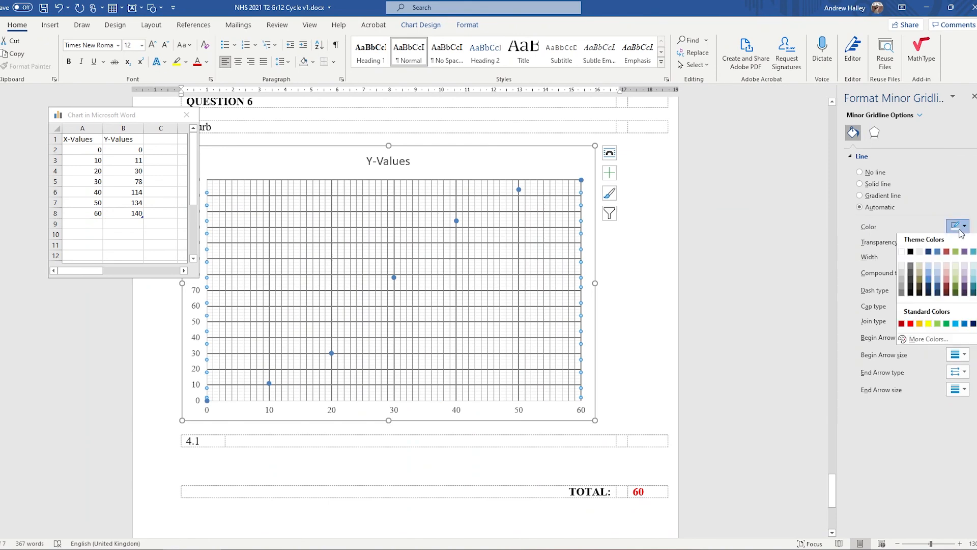
left_click(911, 270)
left_click(530, 475)
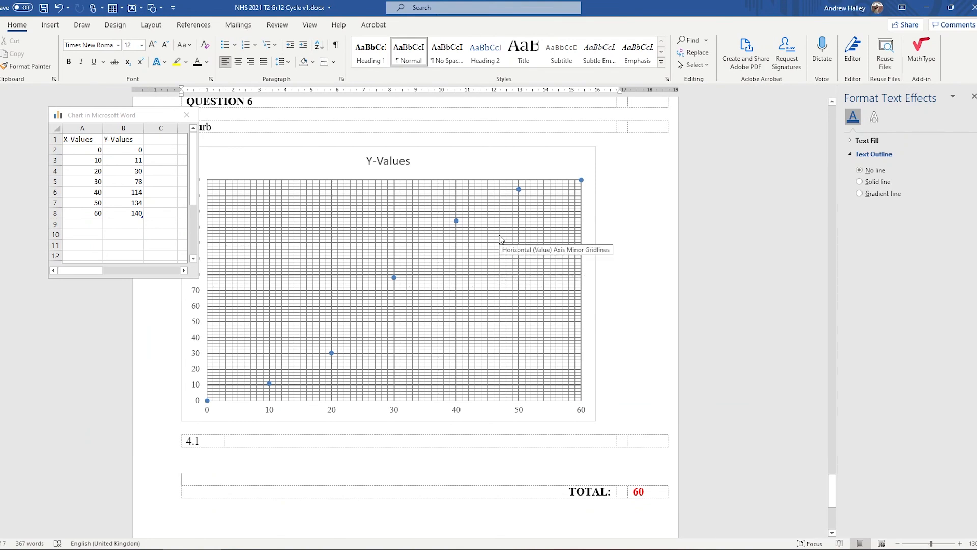
Step: Format the data series markers with no border line and a solid black fill
left_click(519, 190)
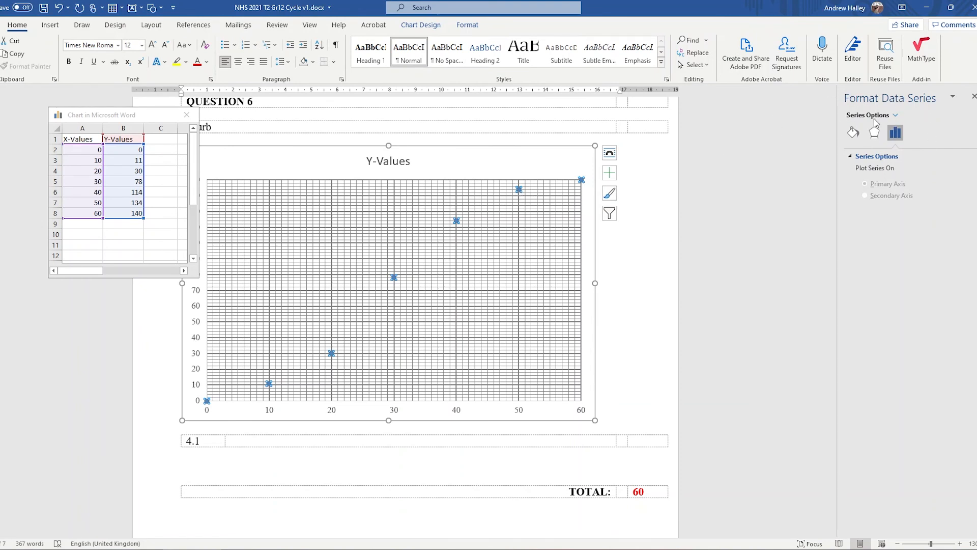
left_click(853, 133)
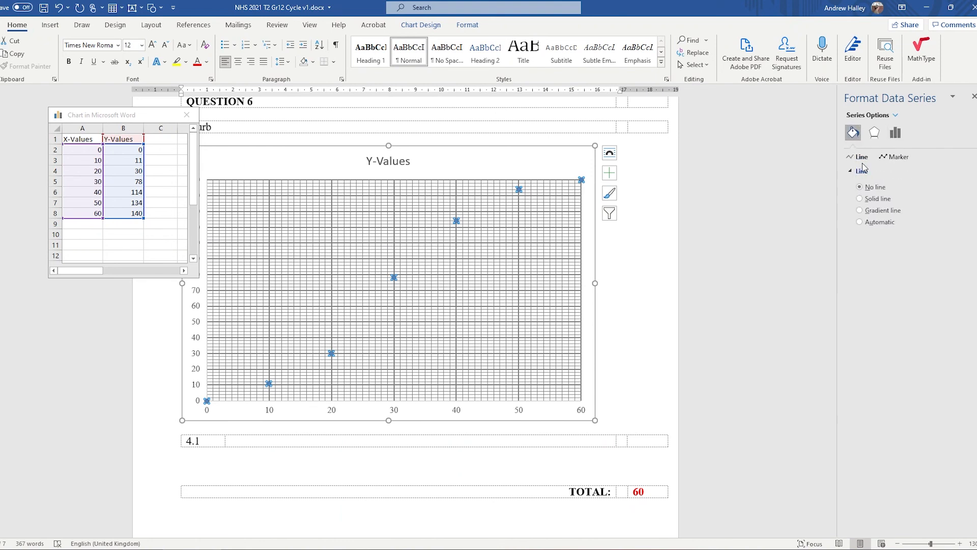
left_click(892, 158)
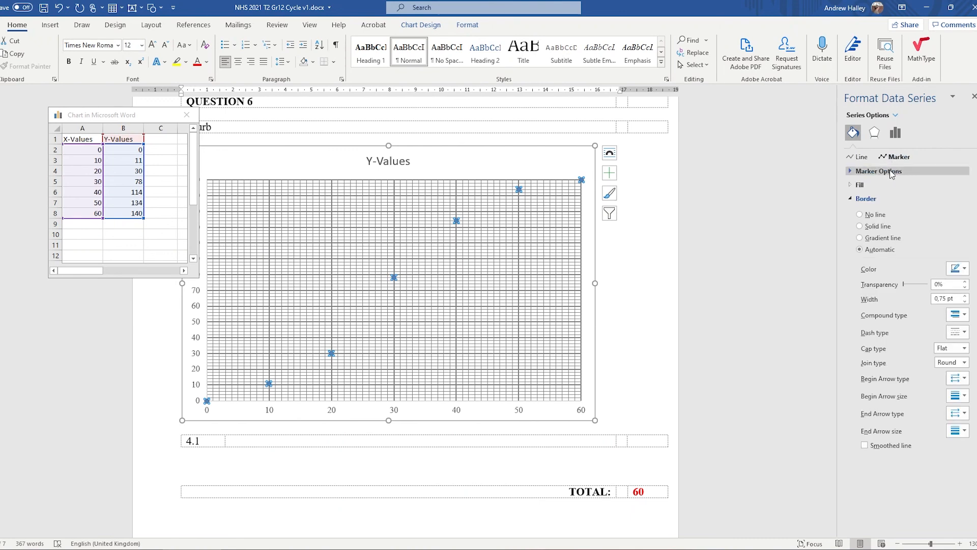
left_click(865, 216)
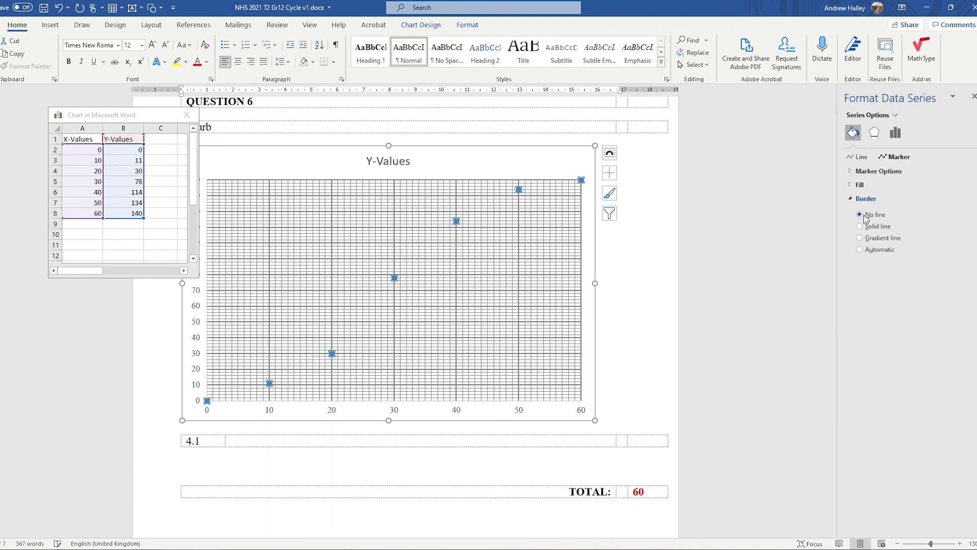
left_click(852, 188)
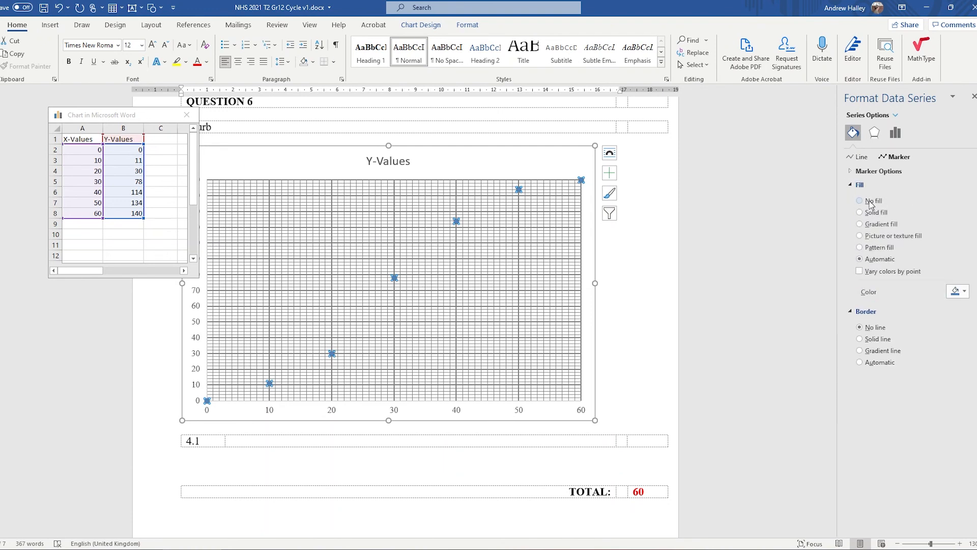
left_click(872, 214)
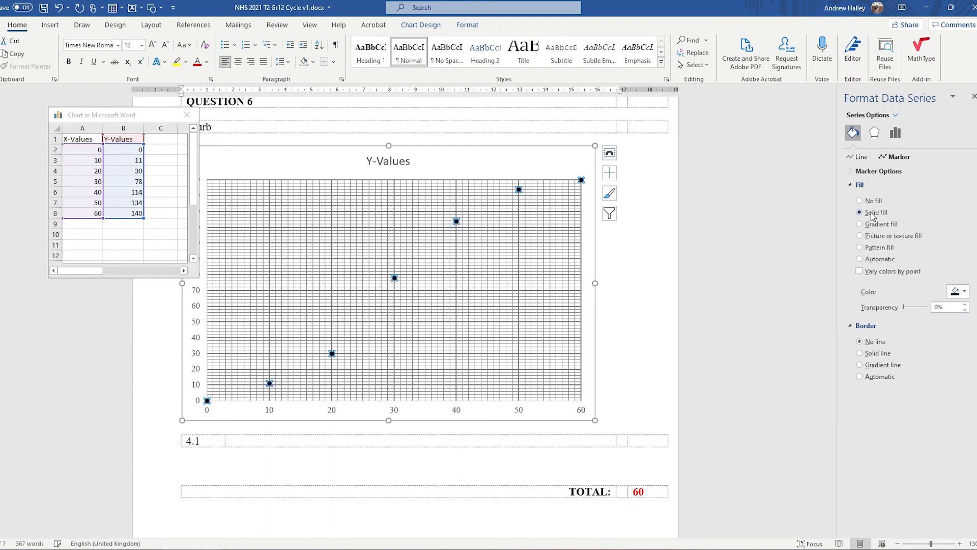
left_click(964, 293)
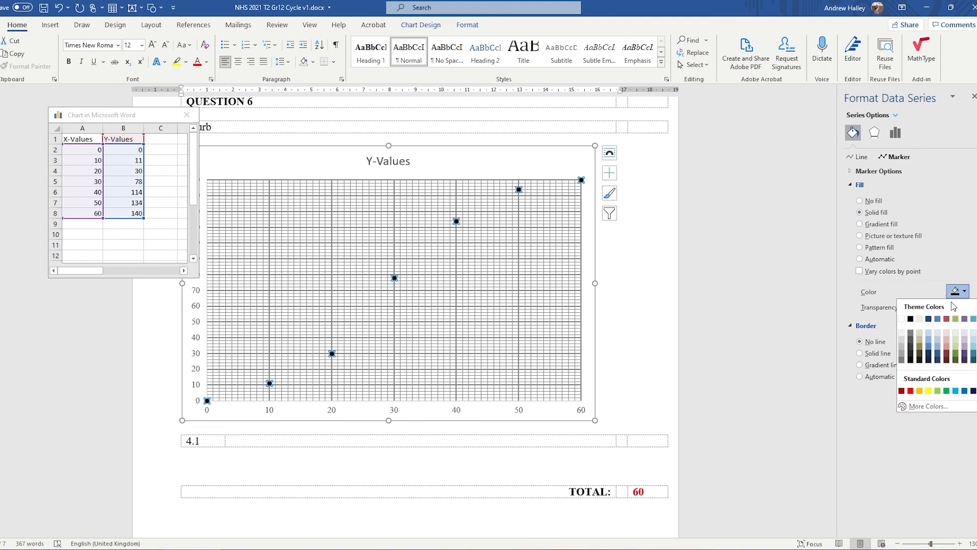
left_click(911, 318)
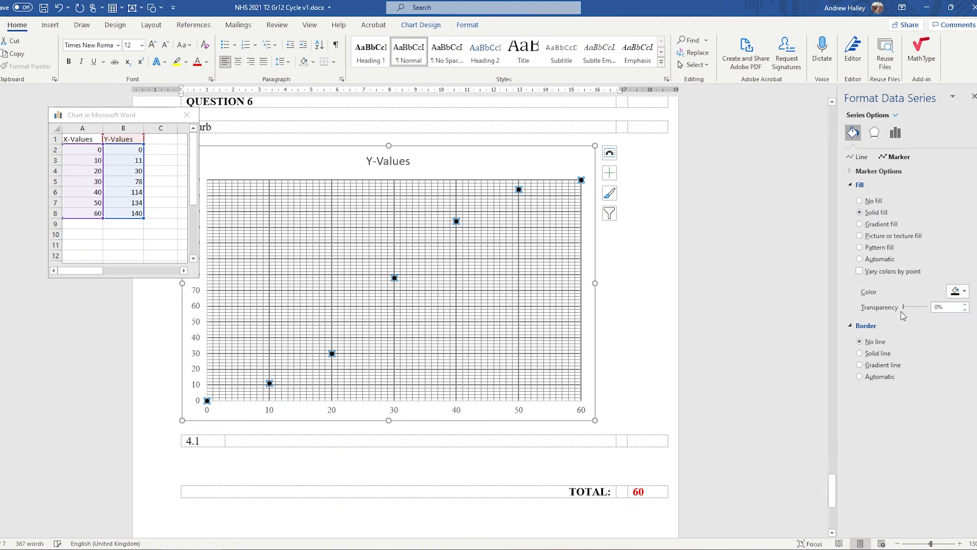
left_click(574, 363)
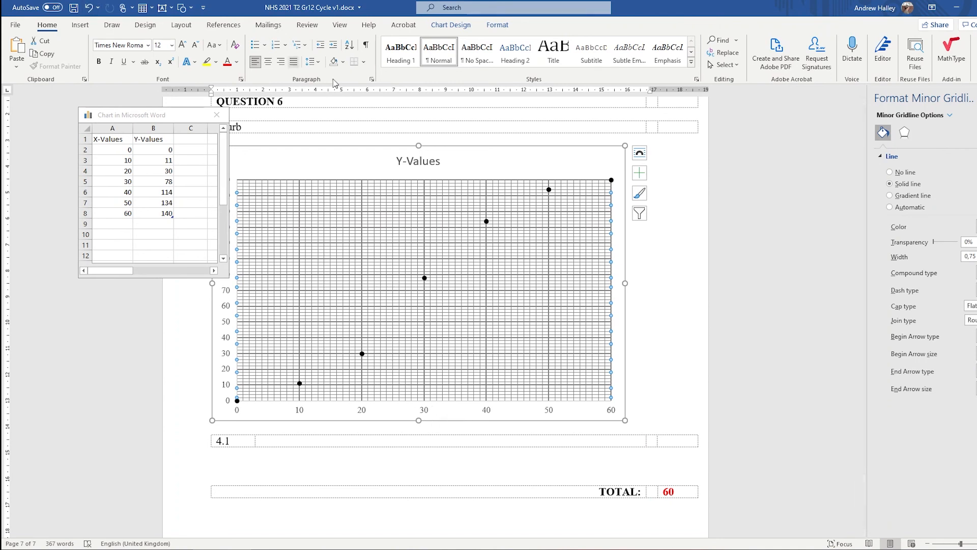
Step: Add a primary horizontal axis title and a primary vertical axis title to the scatter chart
left_click(459, 26)
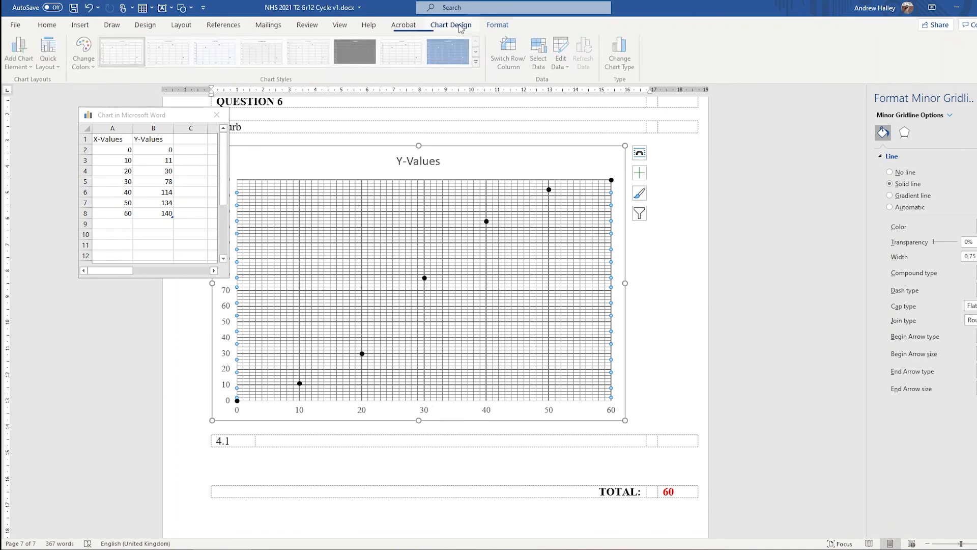
left_click(497, 26)
left_click(462, 25)
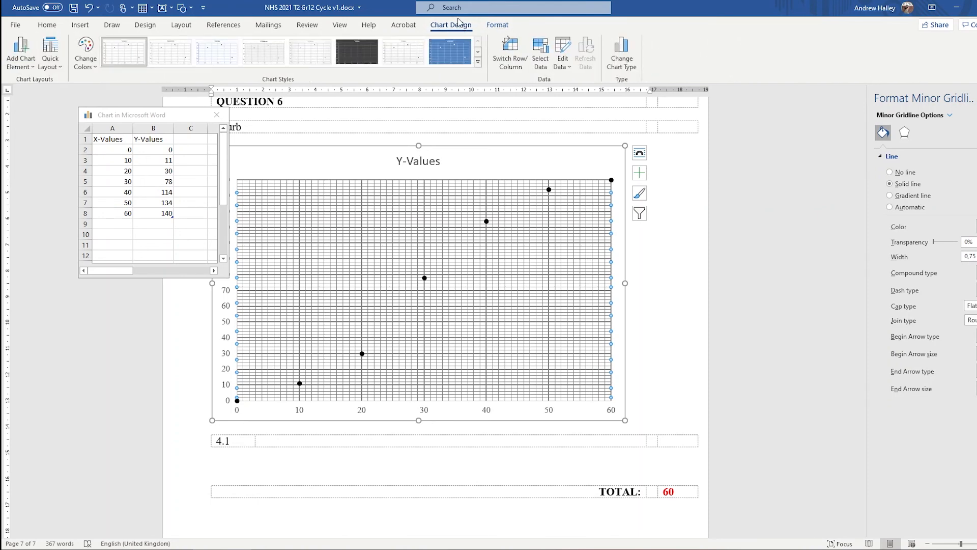
left_click(20, 56)
mouse_move(48, 96)
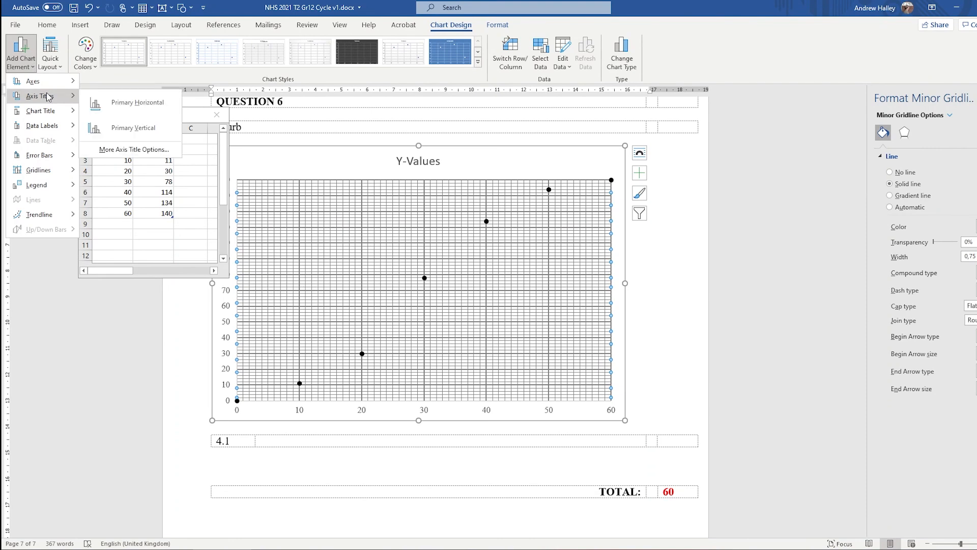
left_click(118, 104)
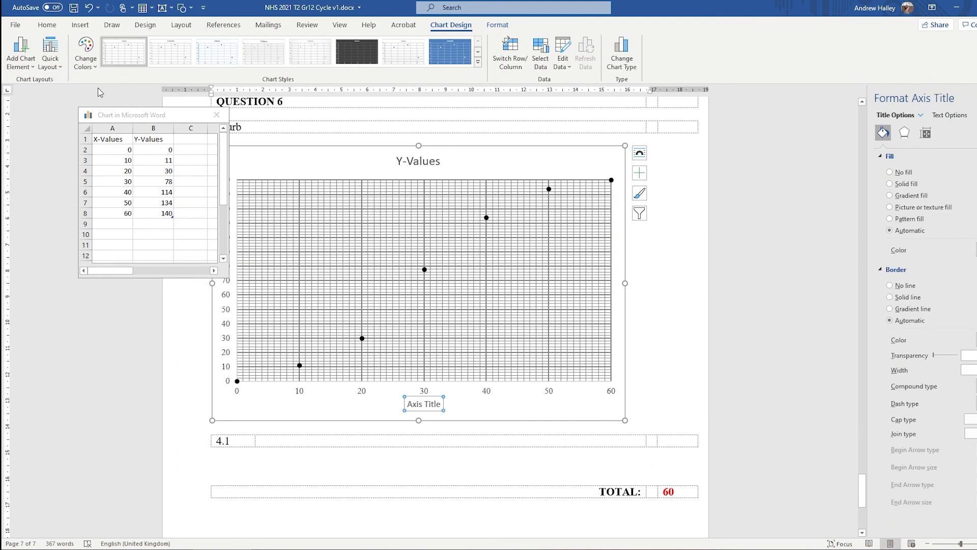
left_click(21, 57)
mouse_move(41, 97)
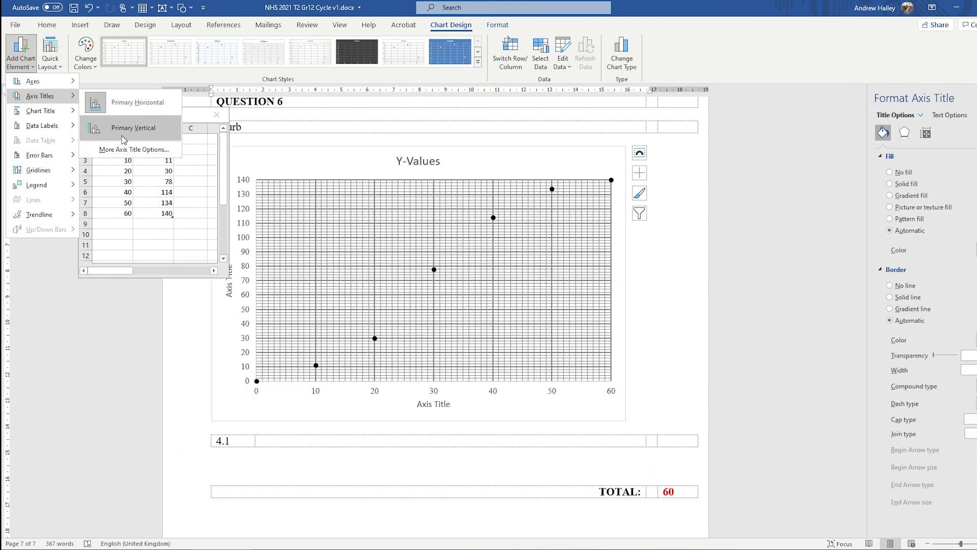
left_click(117, 125)
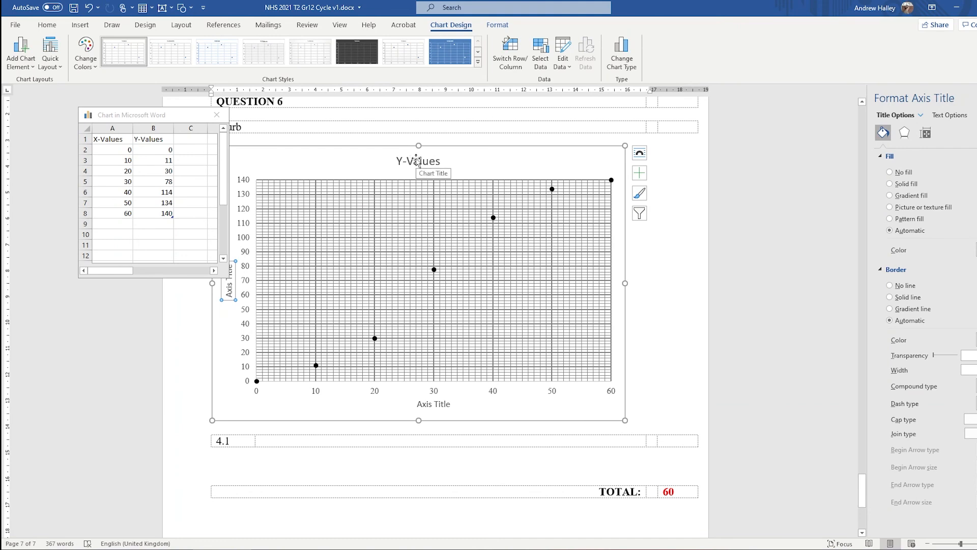
Step: Set the horizontal axis title to "Number of minutes" and the vertical axis title to "Cumulative frequency of itemes ordered from a menu"
left_click(421, 411)
left_click(422, 402)
triple_click(418, 403)
type("Number of minutes")
left_click(231, 288)
key("ctrl+a")
type("Cumulative frequency of items ordered from a menu")
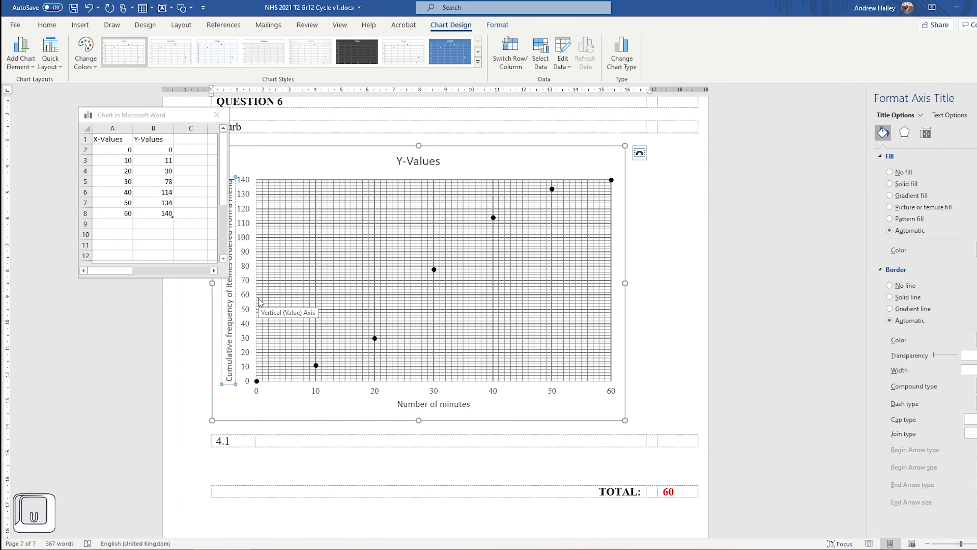
Step: Replace the chart title with "CUMULATIVE FREQUENCY GRAPH (OGIVE)" and close the chart's data sheet
left_click(401, 162)
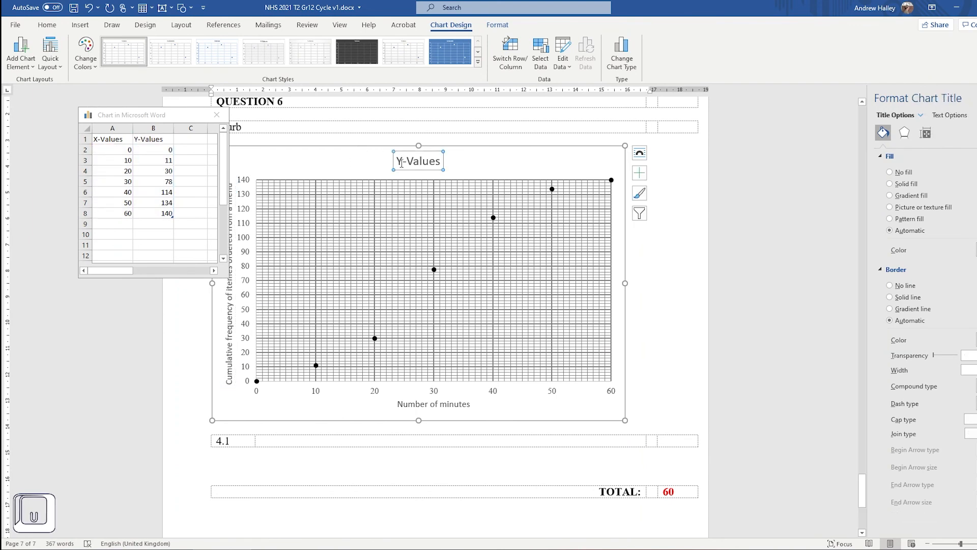
triple_click(400, 161)
type("C")
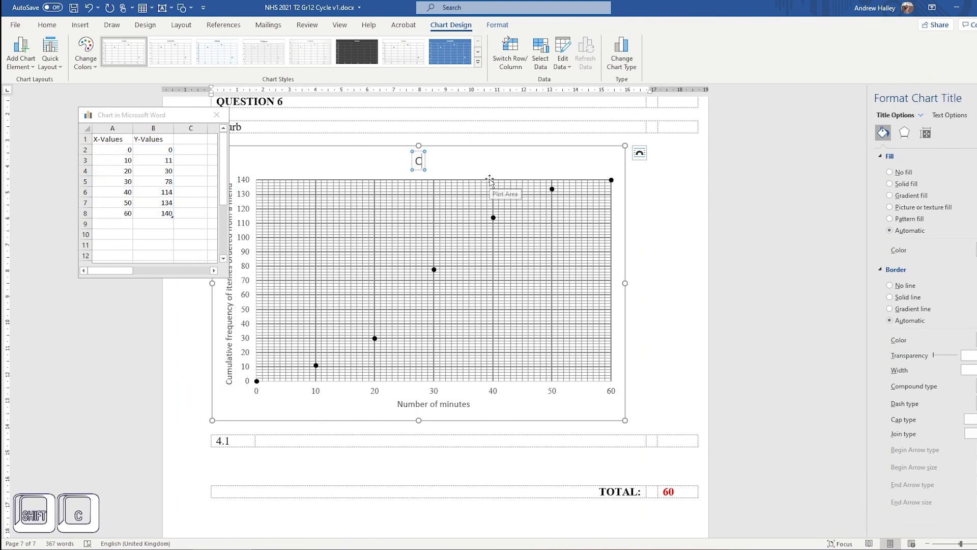
type("UMULATIVE FREQUENCY GRAPH (OGIVE)")
left_click(362, 333)
left_click(216, 115)
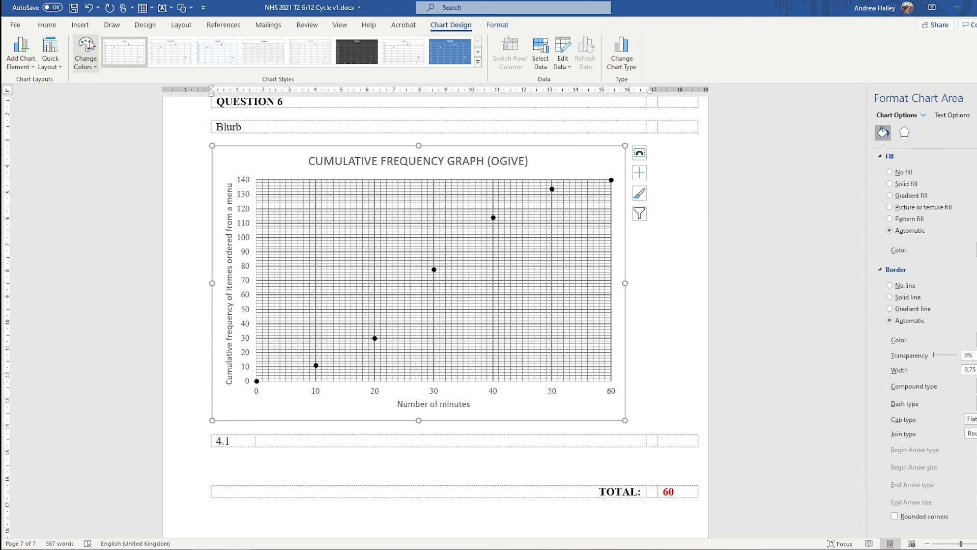
Step: Change all of the chart's text to Times New Roman and make the chart title bold
left_click(47, 24)
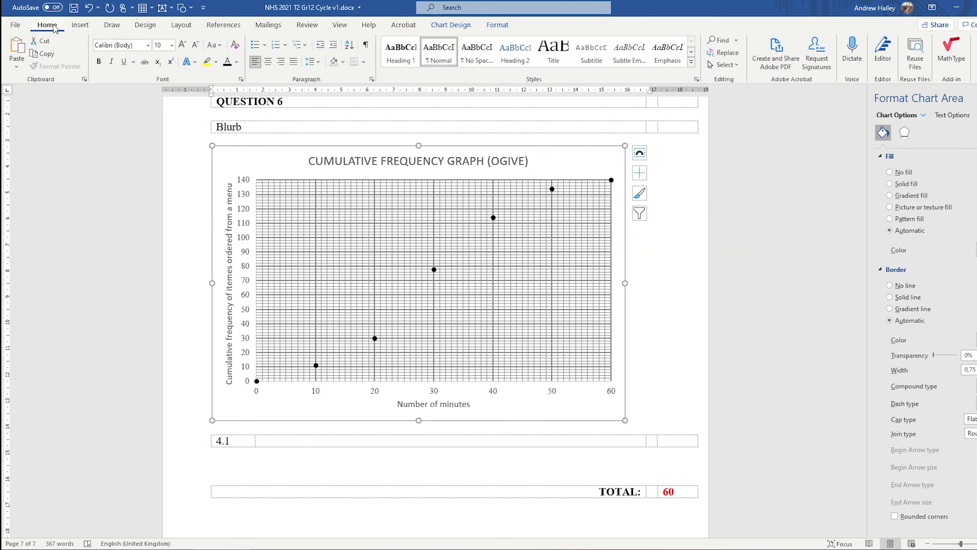
left_click(148, 45)
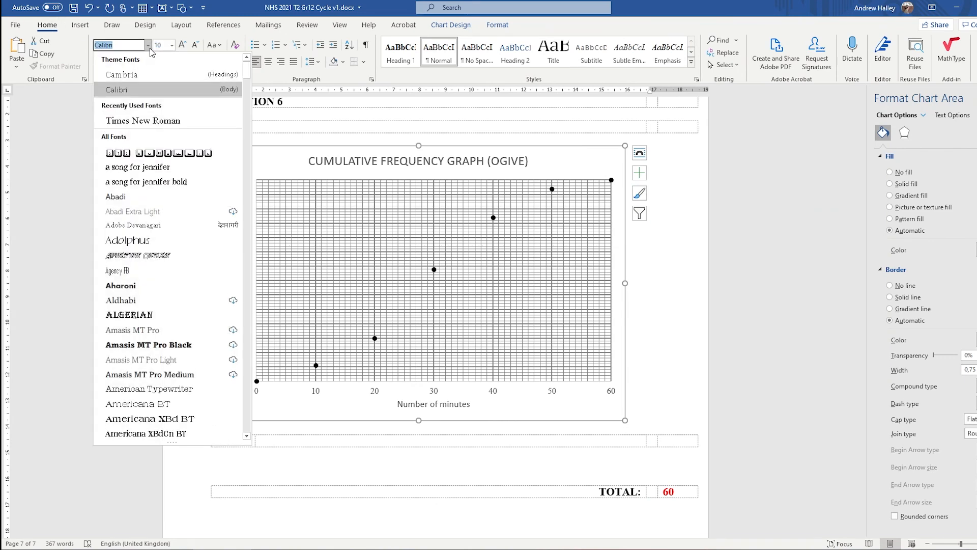
left_click(144, 120)
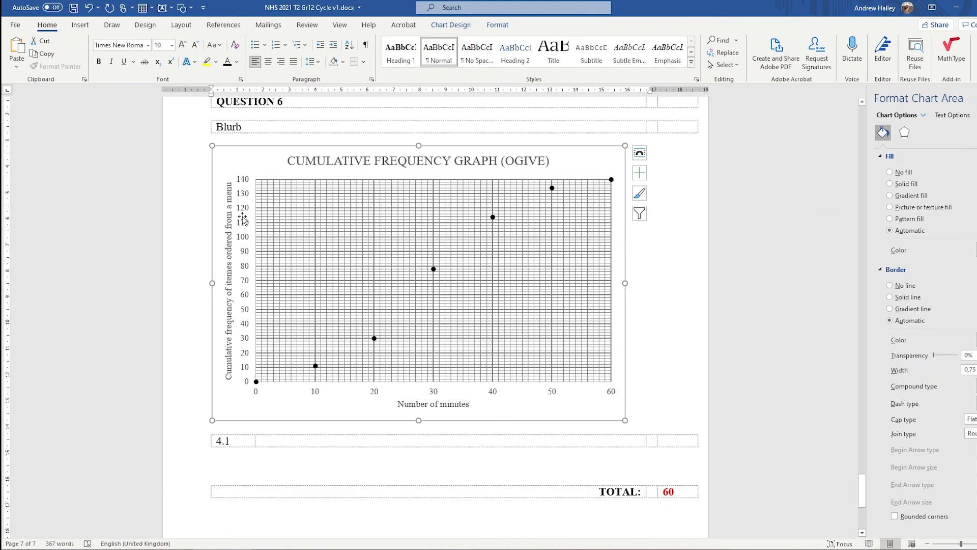
left_click(373, 163)
key("ctrl+b")
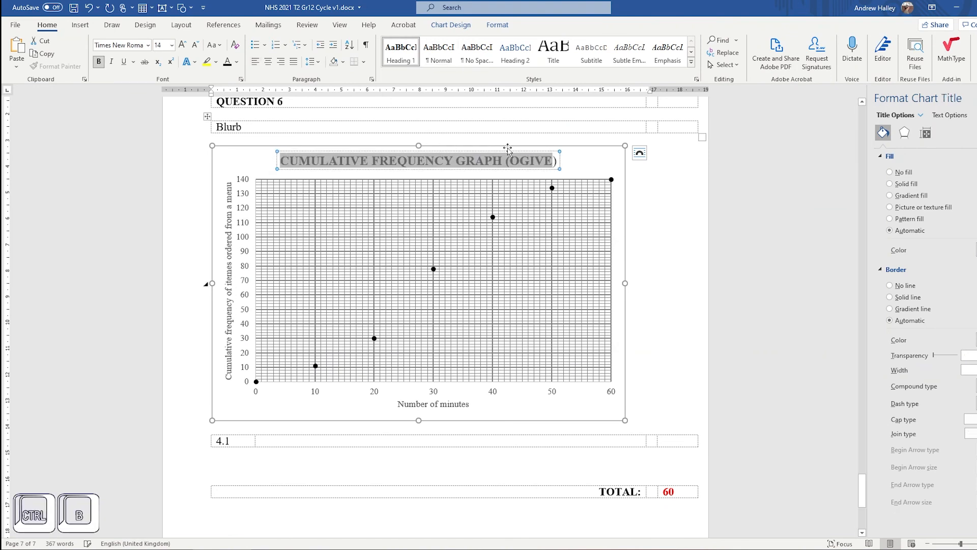
left_click(576, 168)
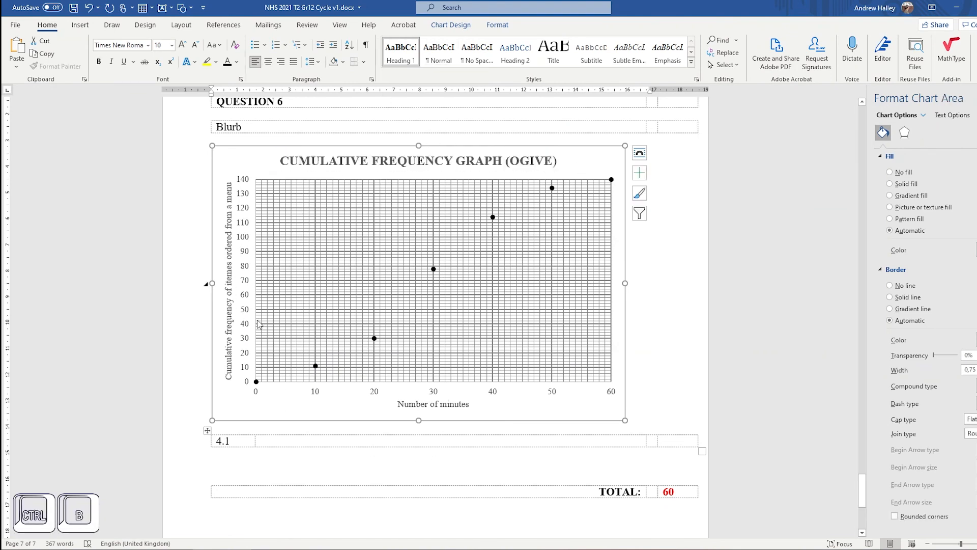
Step: Stretch the chart's lower edge downward to make the ogive grid taller at the same width
left_click_drag(420, 421, 420, 472)
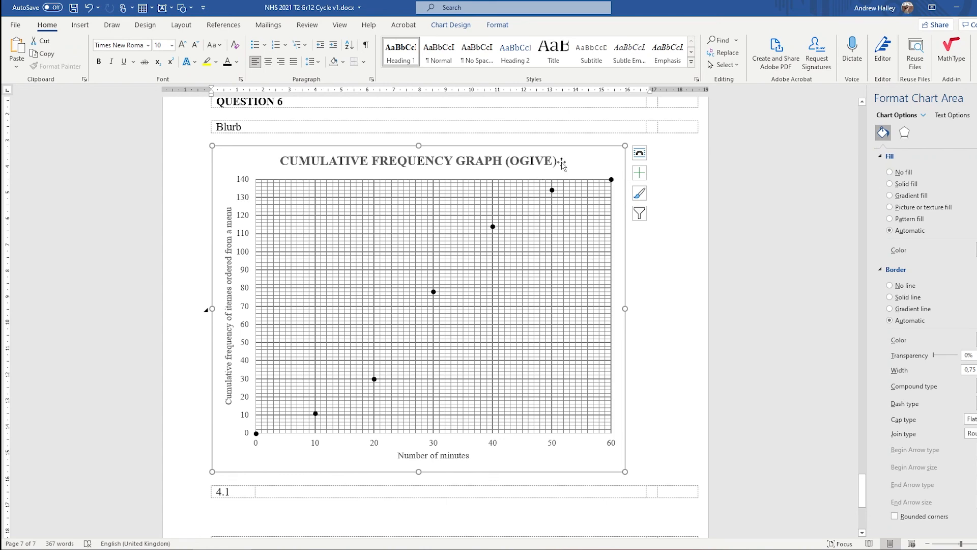
left_click(227, 331)
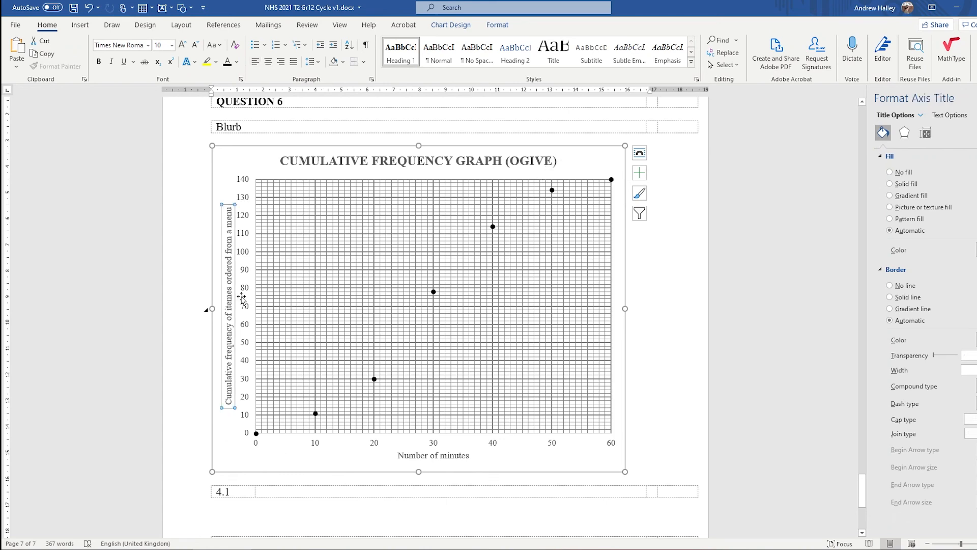
left_click(552, 170)
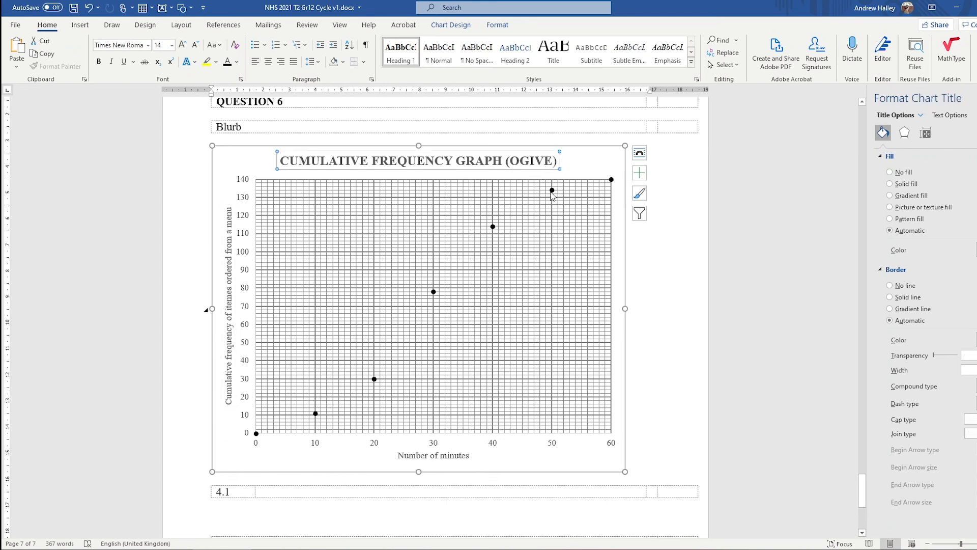
left_click(552, 191)
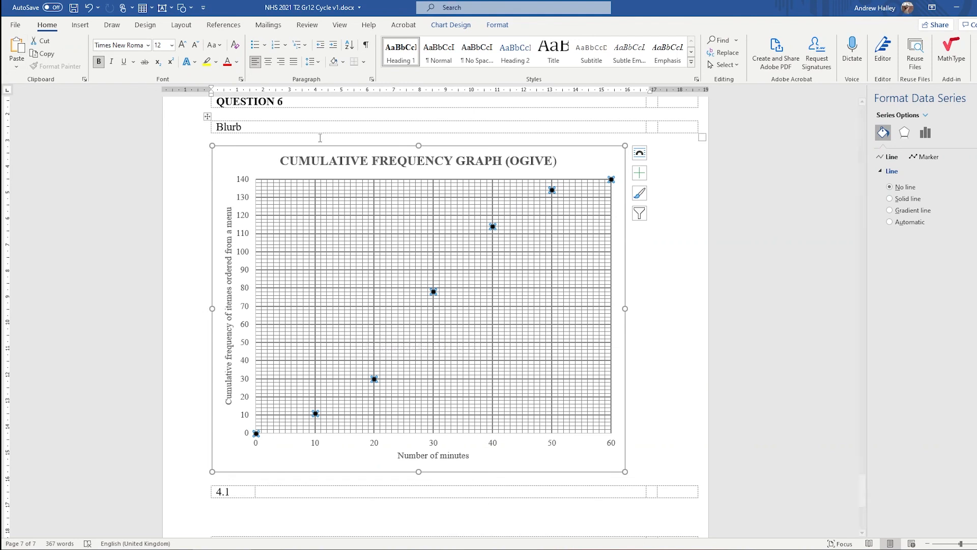
left_click(588, 161)
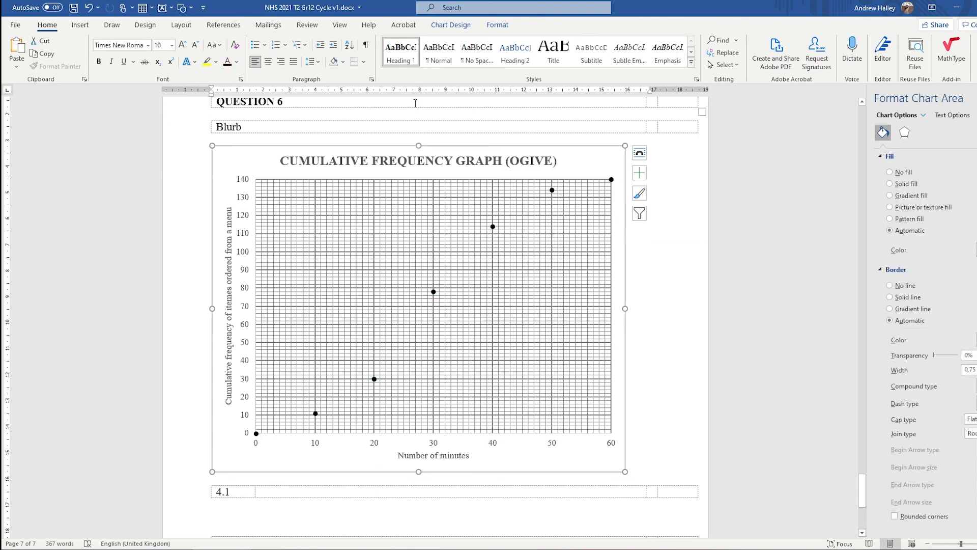
Step: Draw a smooth freeform curve with the Curve tool through all the plotted points, from (60; 140) down to the origin
left_click(192, 8)
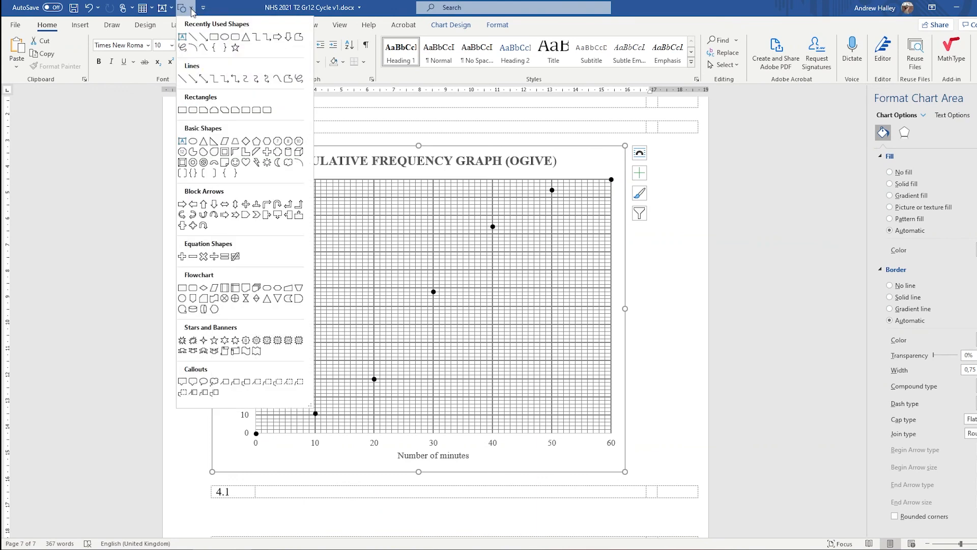
left_click(204, 53)
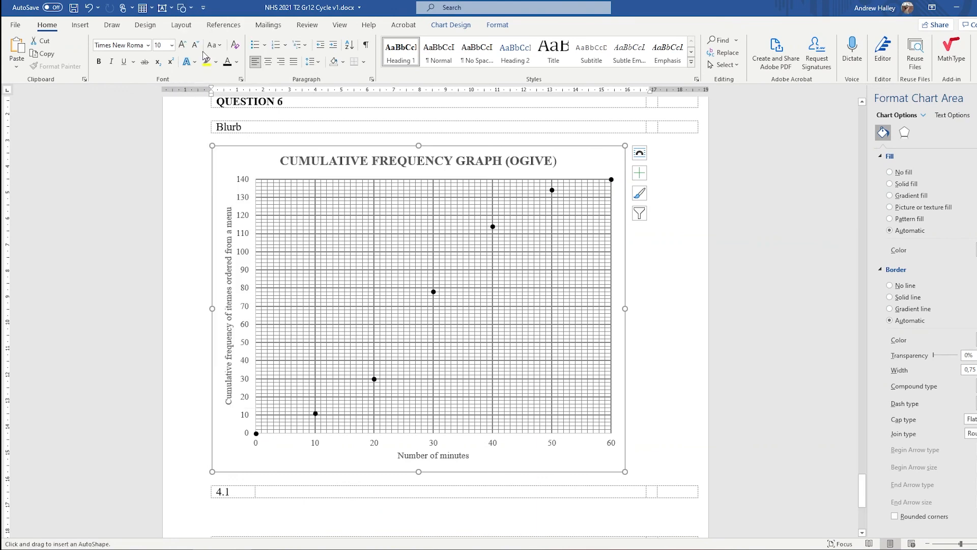
left_click(80, 24)
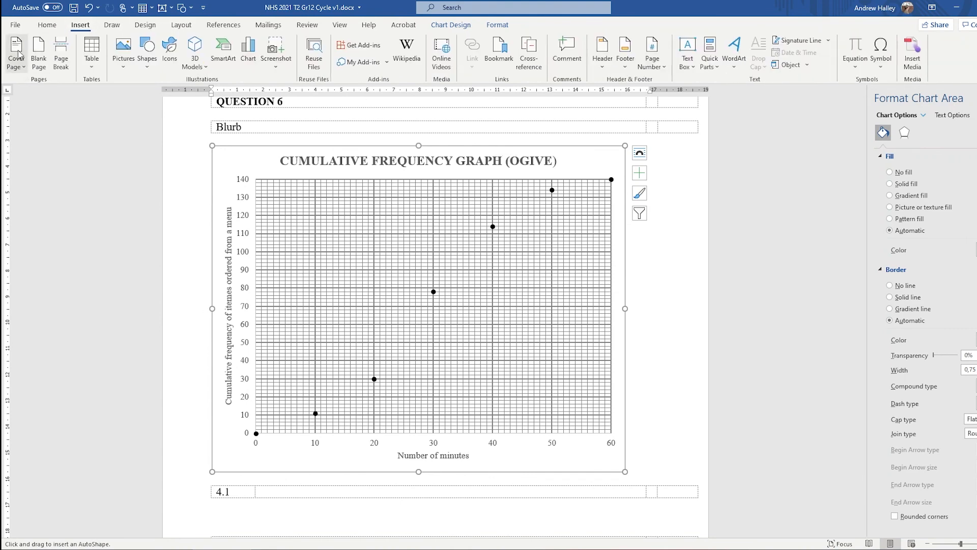
left_click(147, 51)
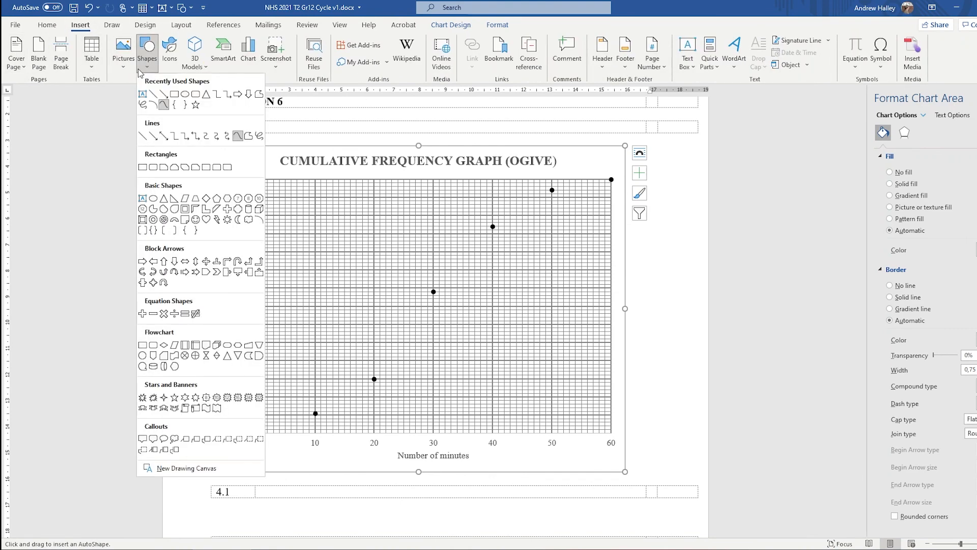
left_click(163, 105)
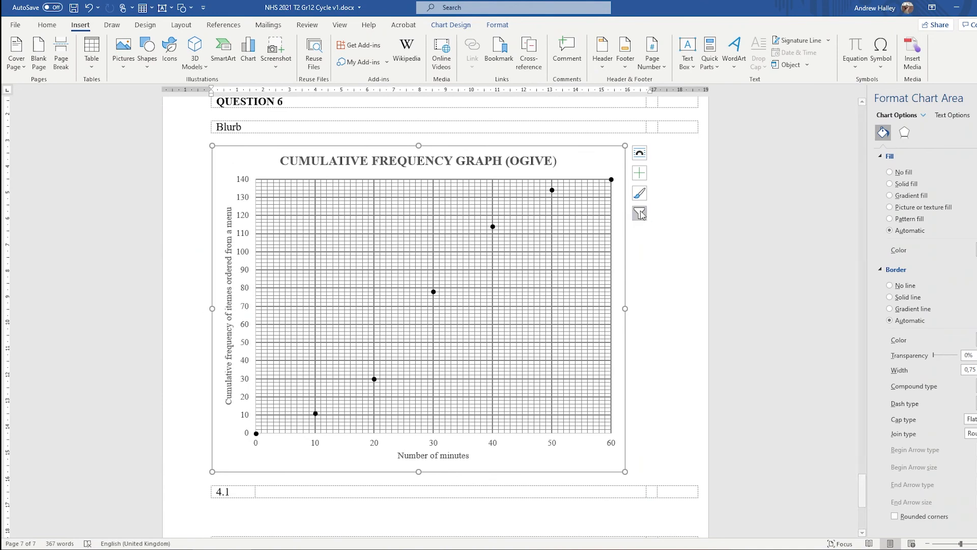
left_click(612, 179)
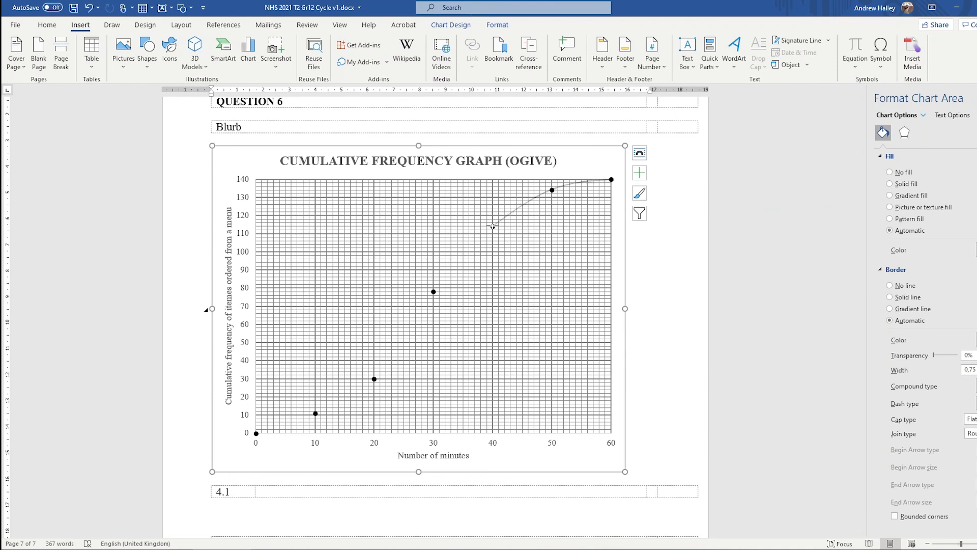
left_click(493, 226)
left_click(434, 292)
left_click(375, 379)
left_click(316, 413)
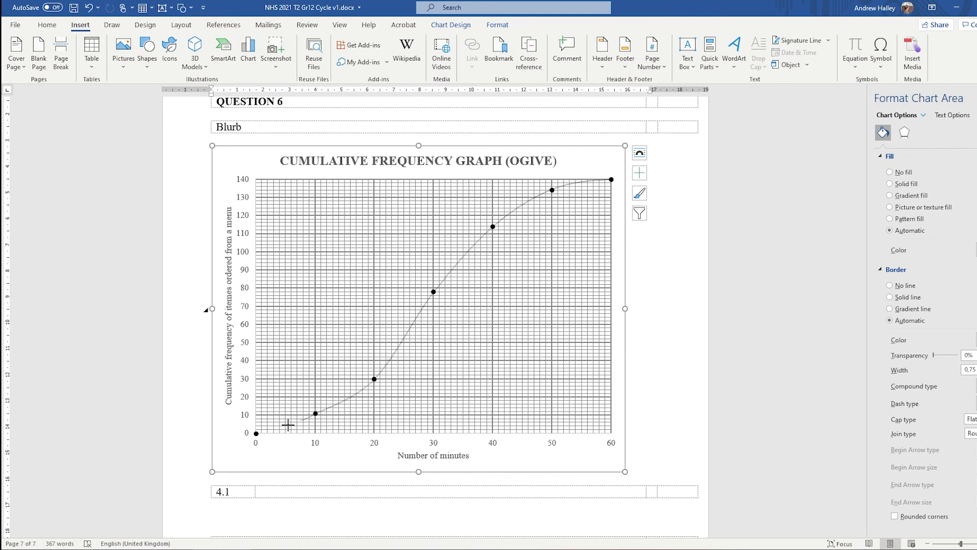
double_click(256, 433)
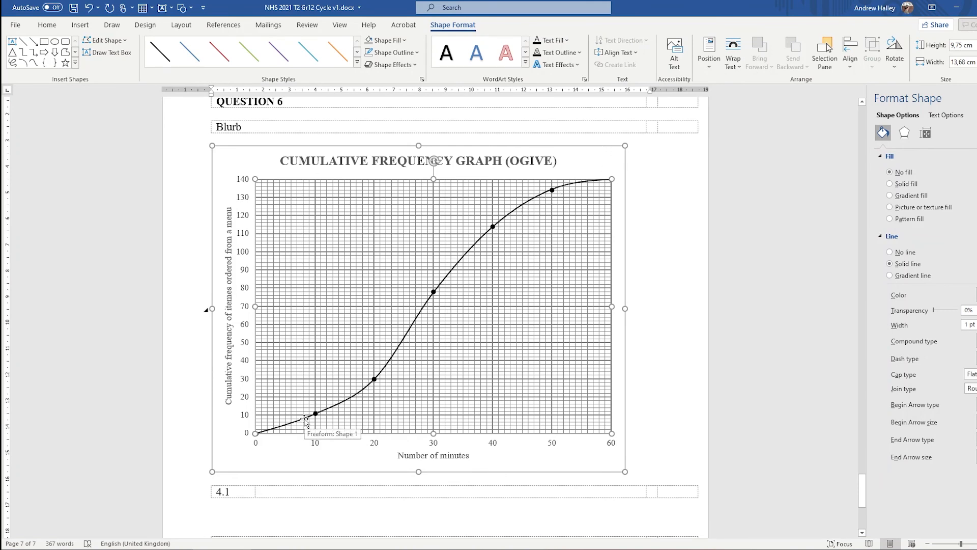
Step: Set the outline weight of the ogive curve to 1 pt and deselect it
left_click(412, 55)
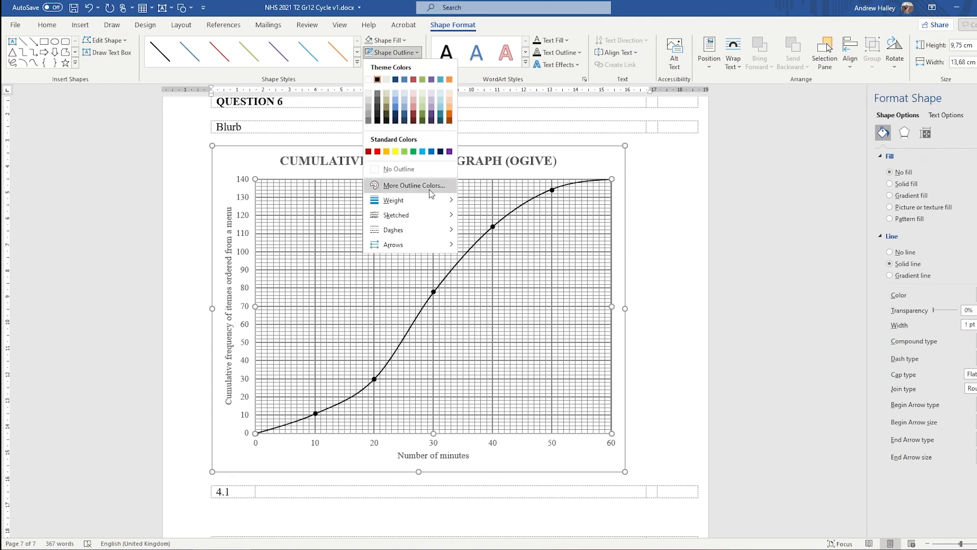
mouse_move(397, 200)
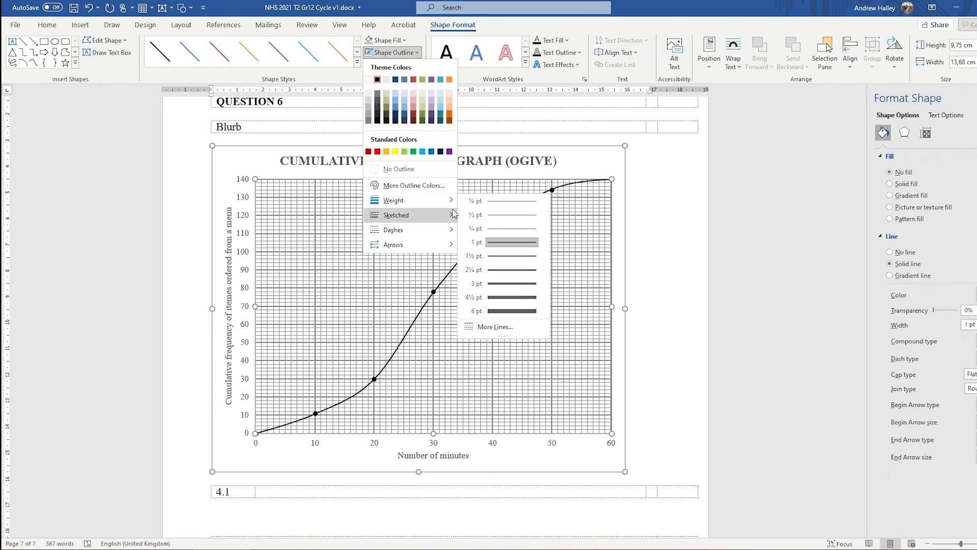
left_click(508, 240)
left_click(720, 255)
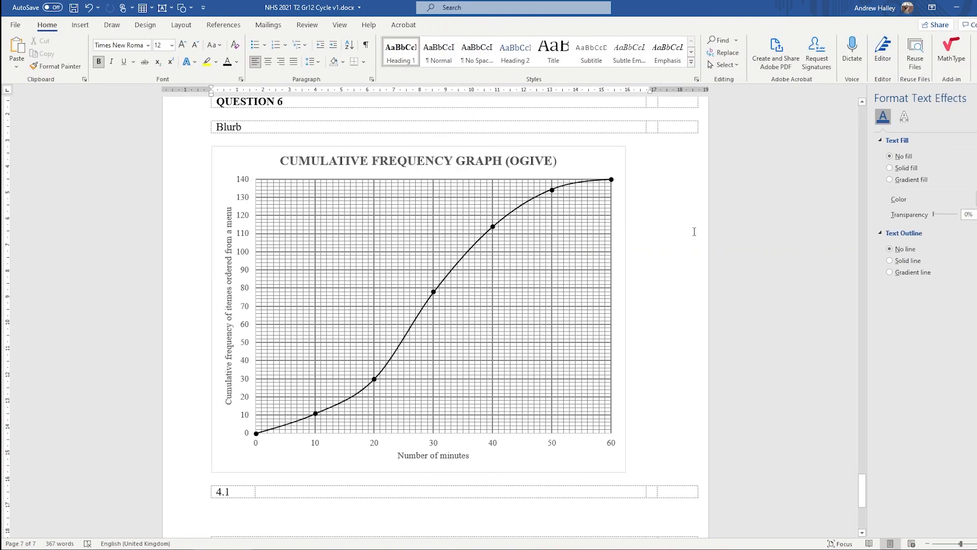
Step: Switch to Word tutorial.pdf in Adobe Acrobat and examine the reference ogive and the diagrams of the earlier questions back to Question 2
left_click(432, 549)
scroll(461, 225, "up", 5)
scroll(460, 227, "down", 5)
scroll(460, 230, "down", 2)
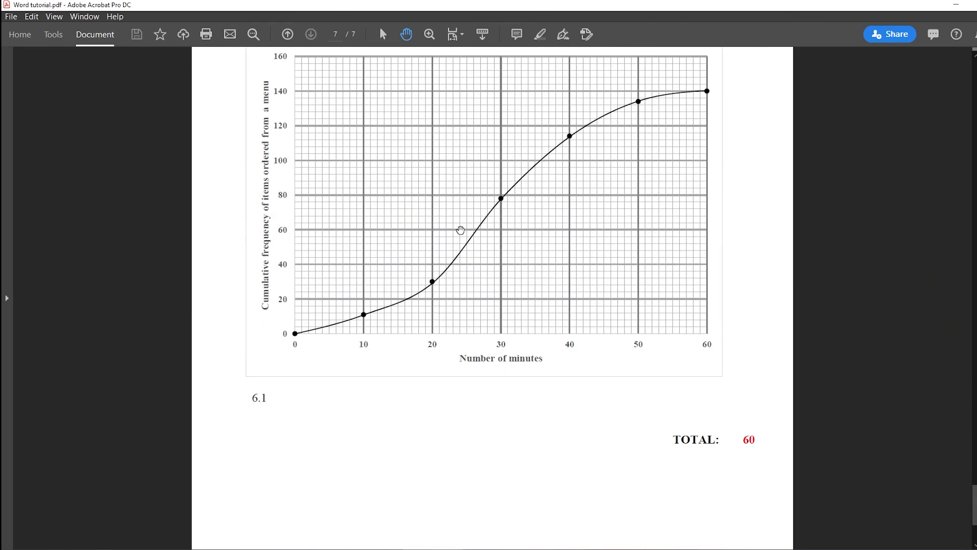
scroll(501, 366, "up", 7)
scroll(502, 367, "up", 15)
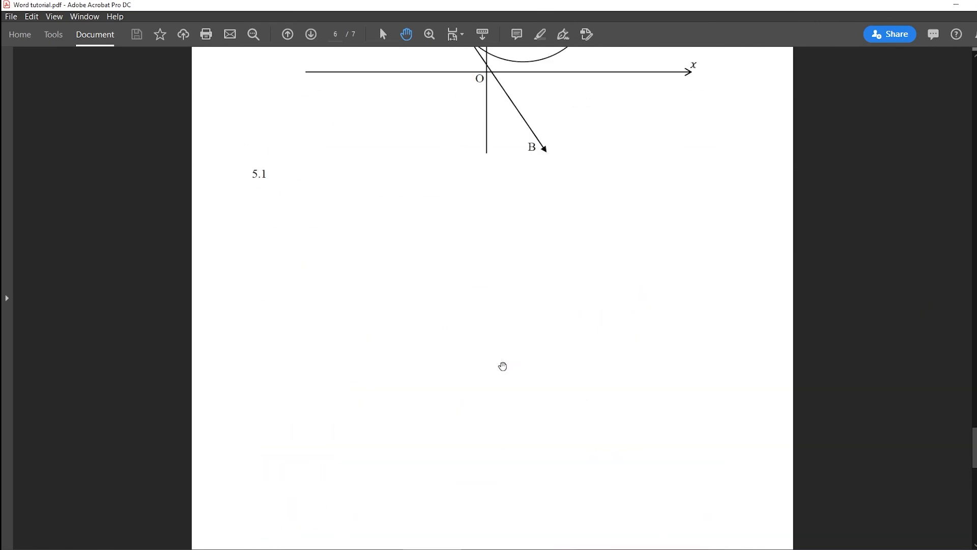
scroll(503, 367, "up", 17)
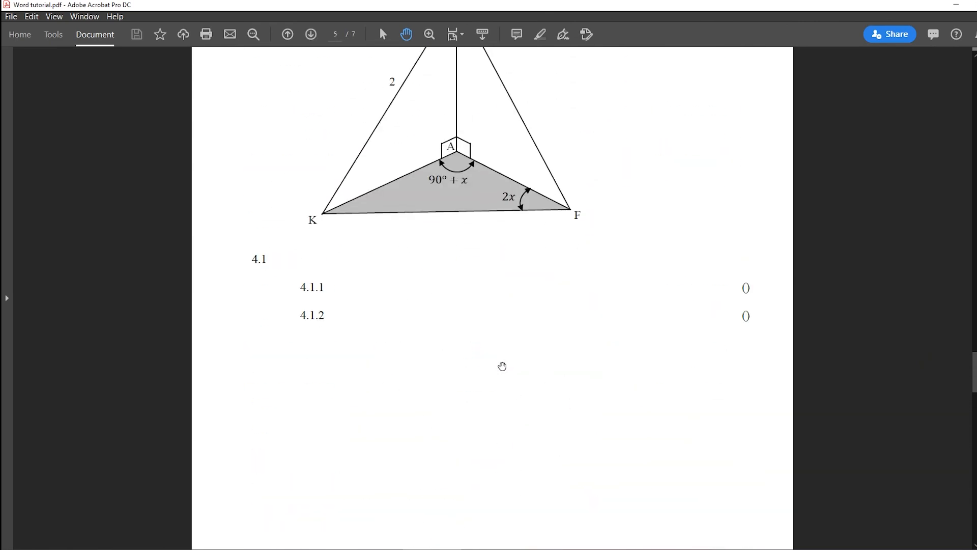
scroll(502, 366, "up", 12)
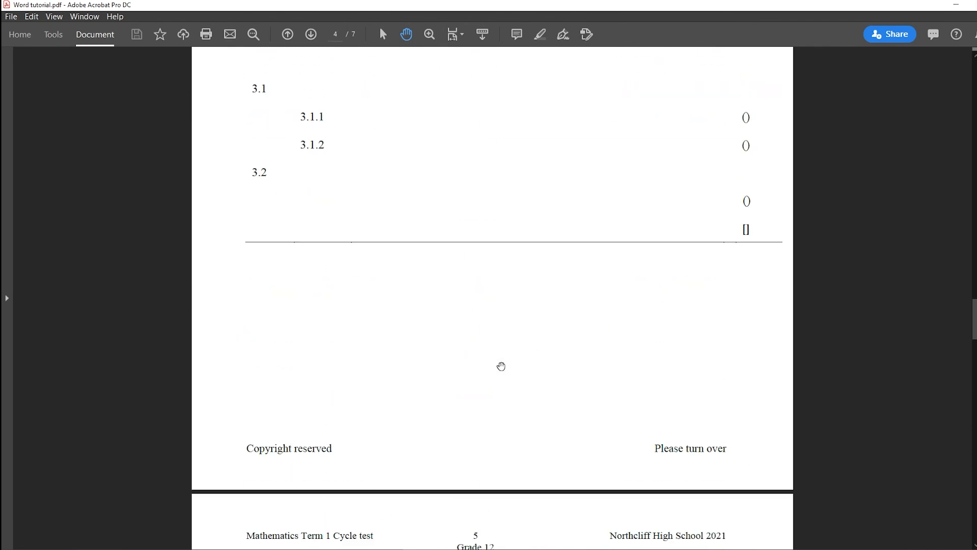
scroll(514, 362, "up", 10)
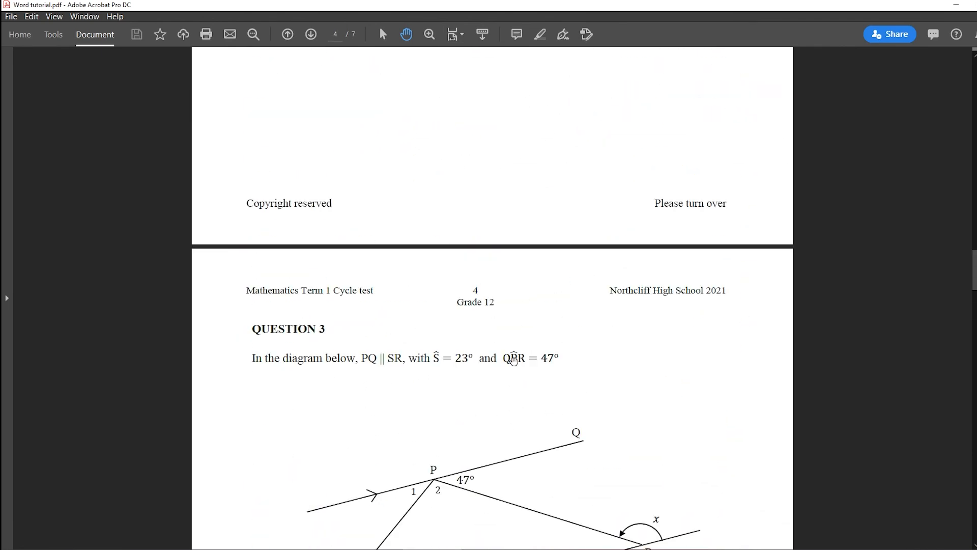
scroll(513, 361, "up", 3)
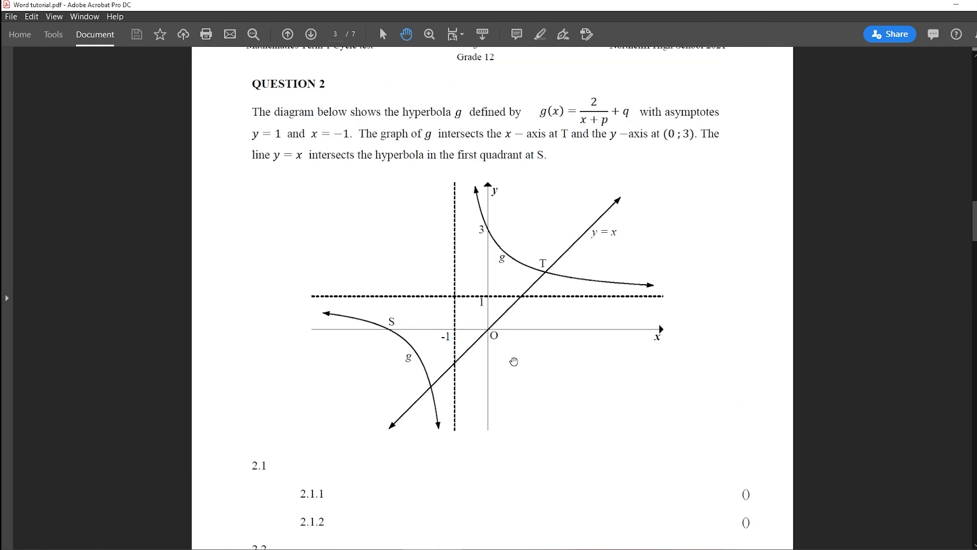